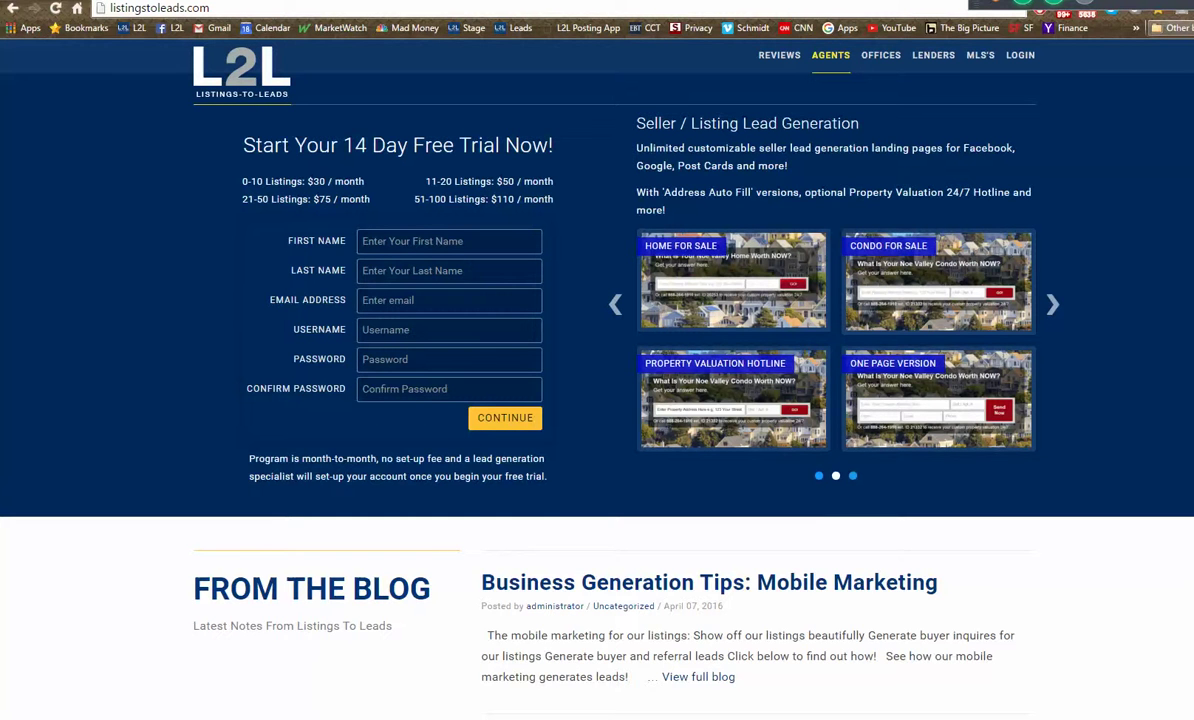
Step: Sign in with the saved agent account chosen from the username autofill
left_click(1020, 56)
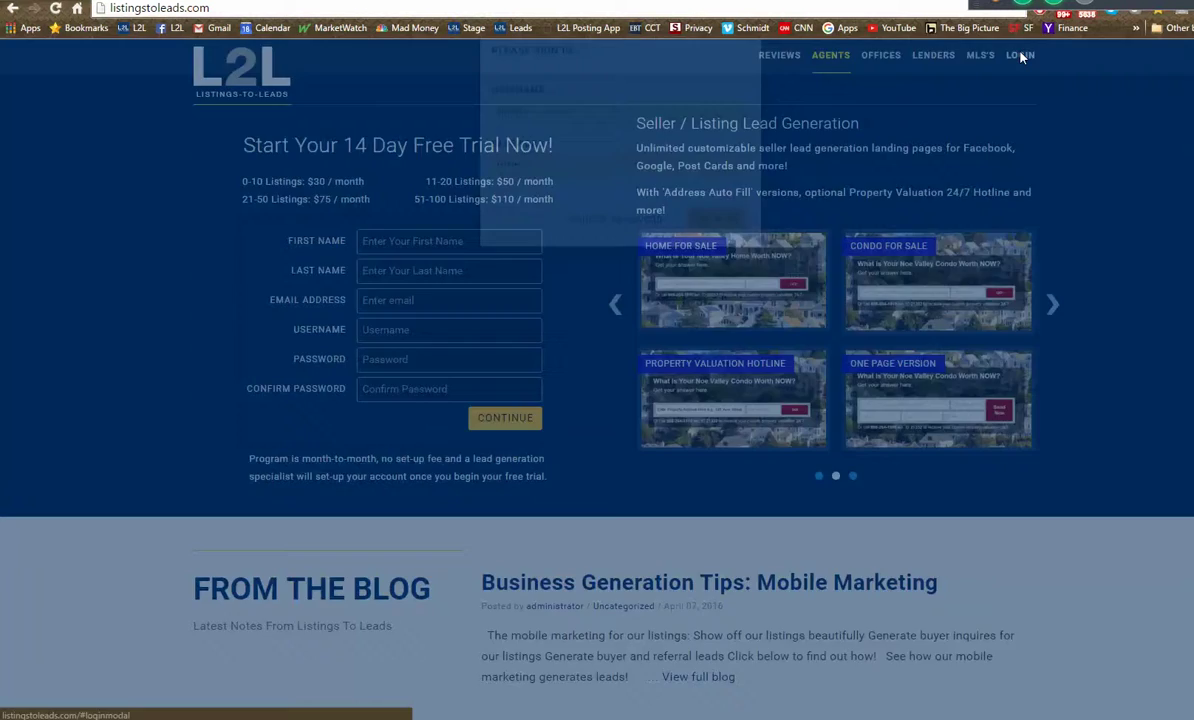
double_click(492, 184)
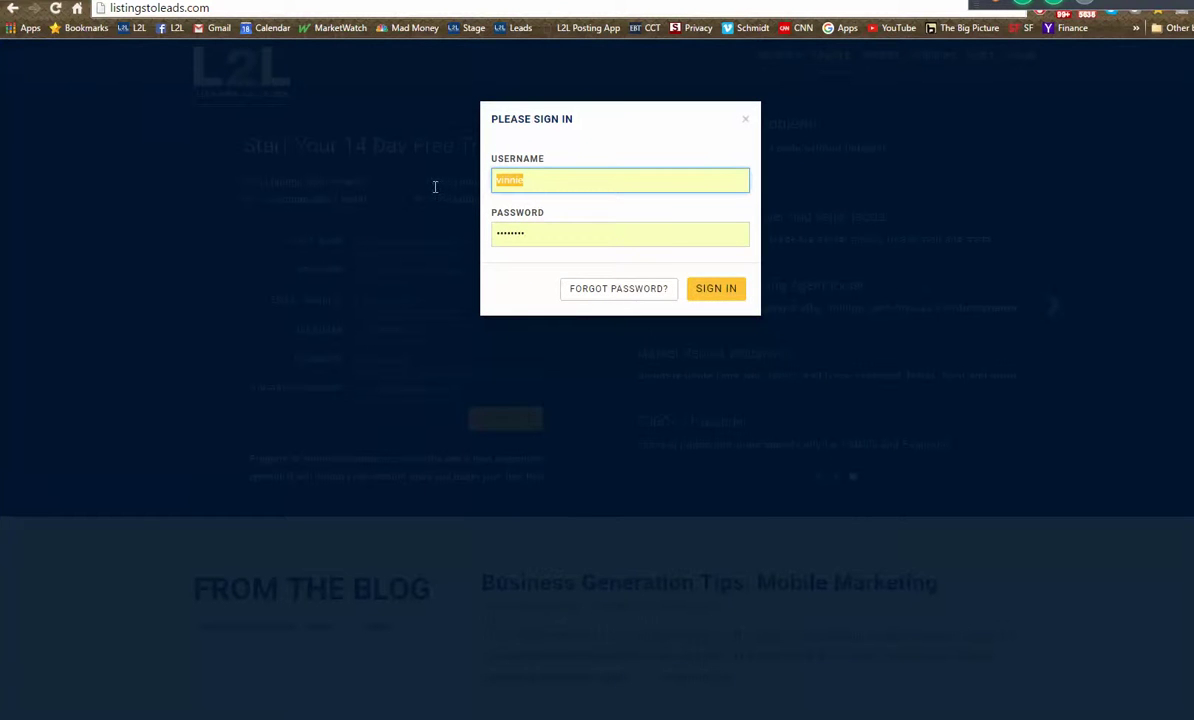
type("v")
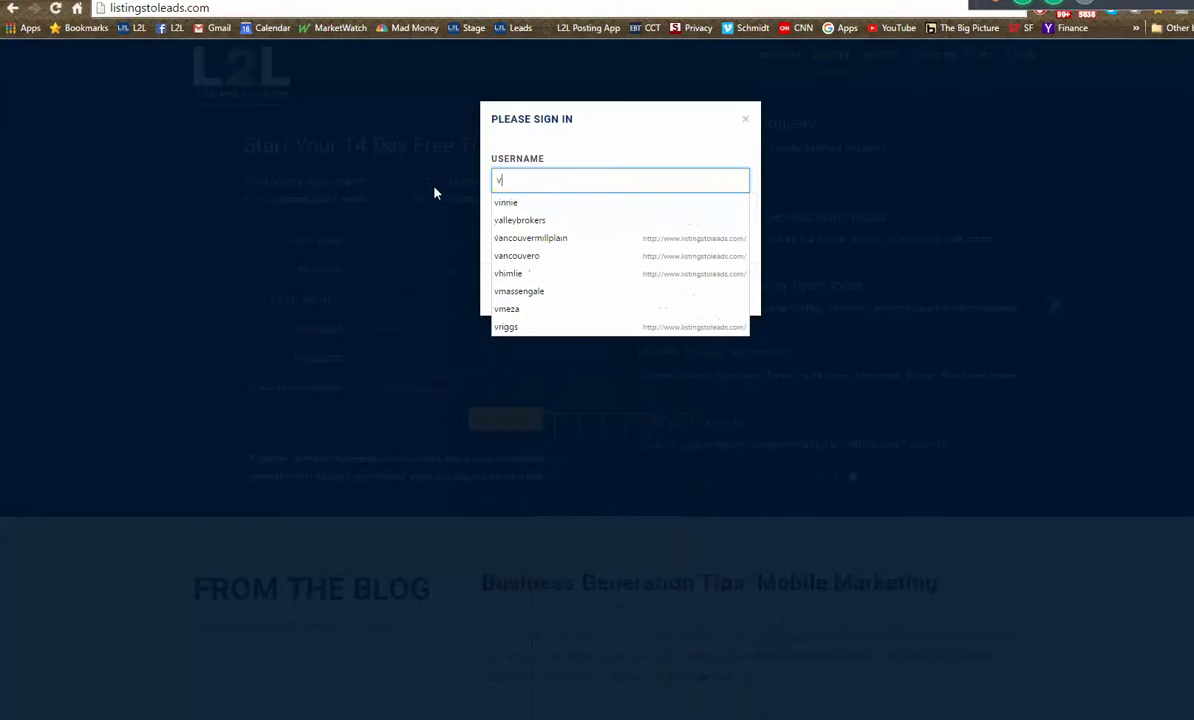
left_click(518, 311)
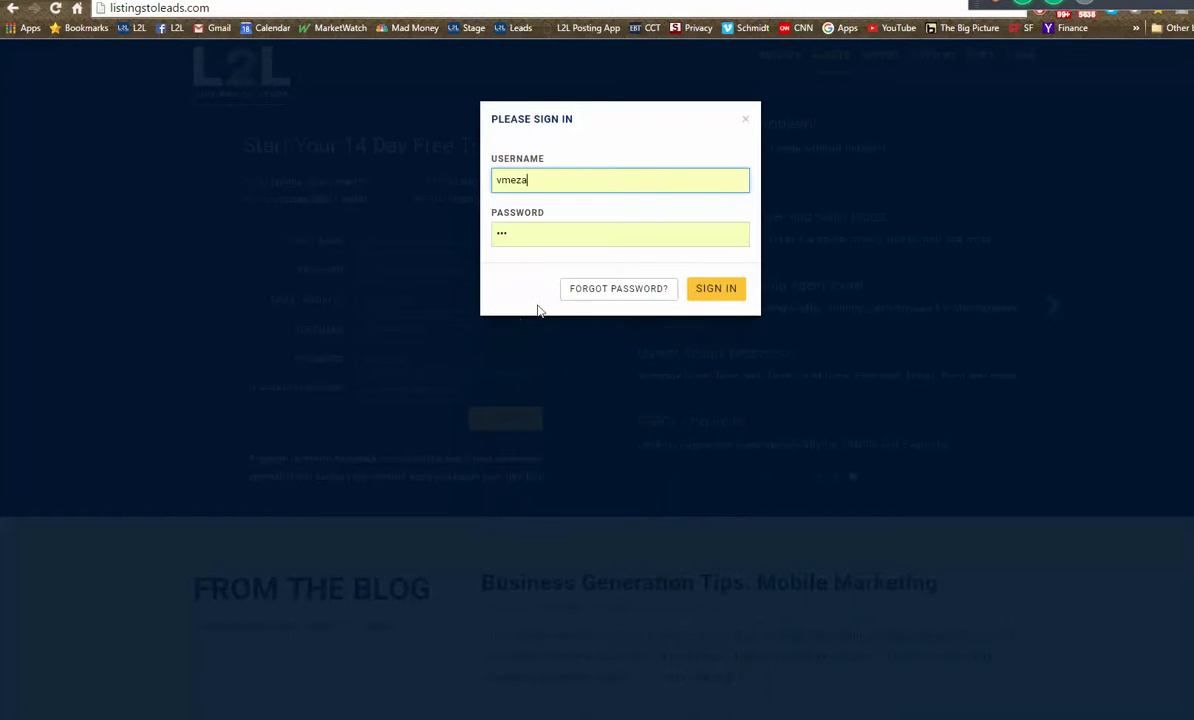
left_click(703, 291)
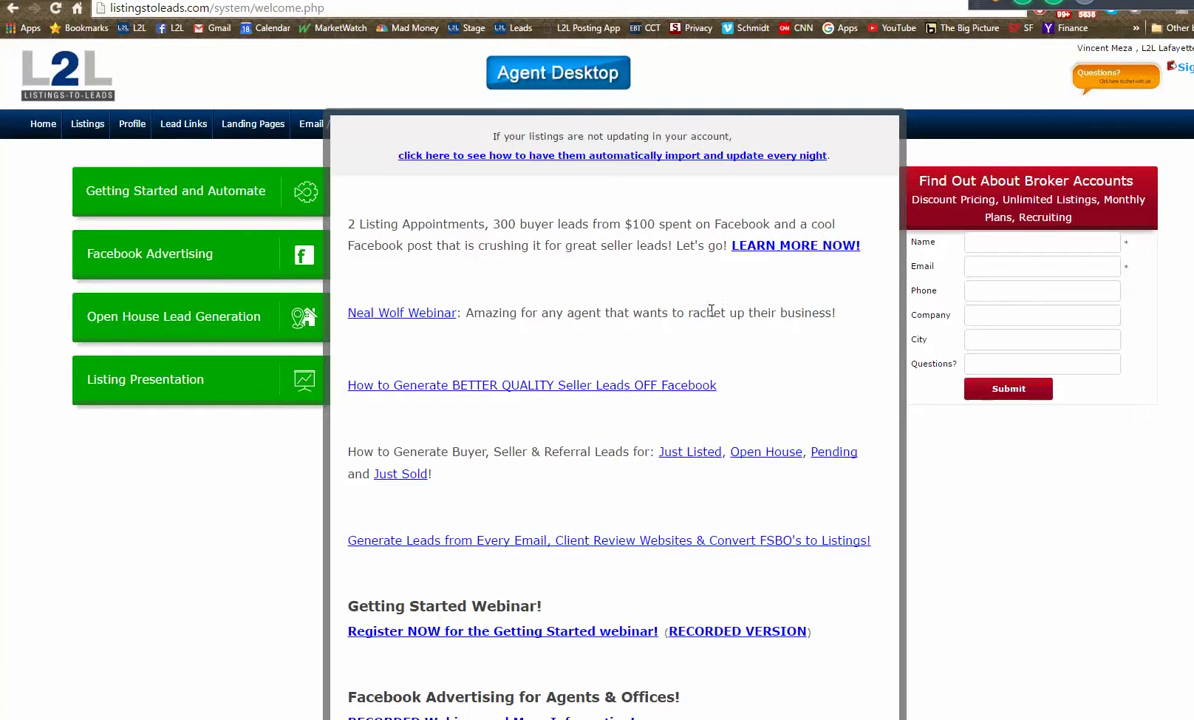
scroll(490, 535, "down", 3)
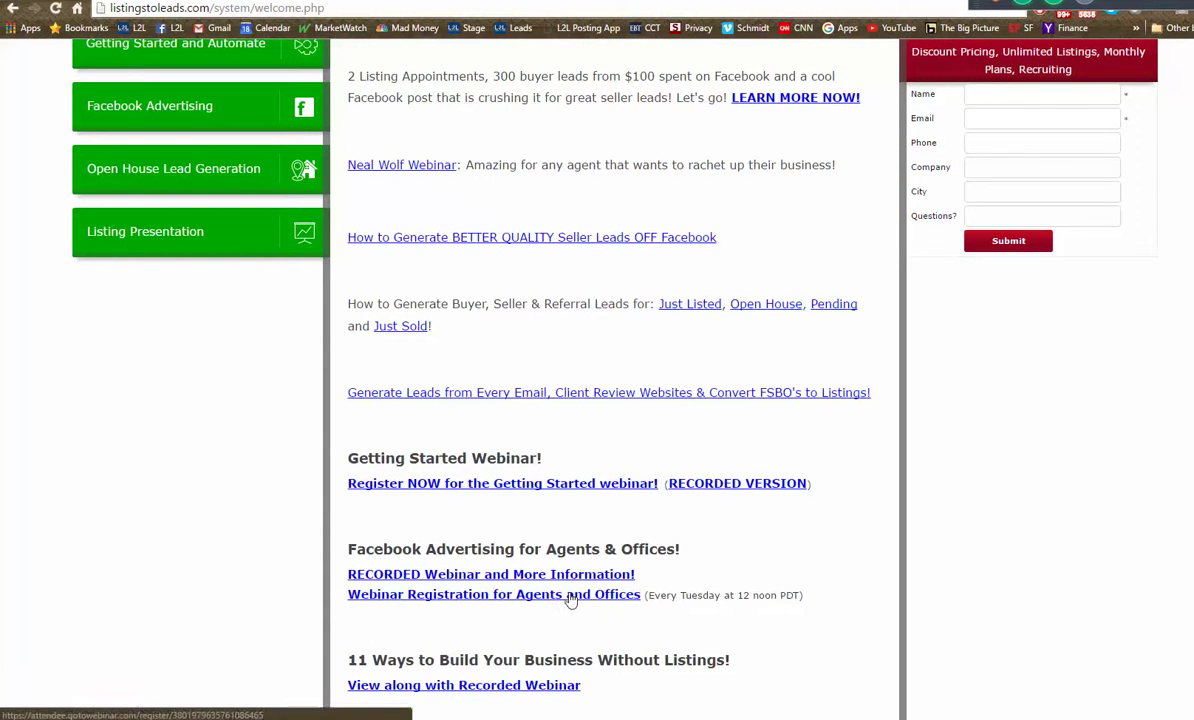
scroll(596, 545, "down", 3)
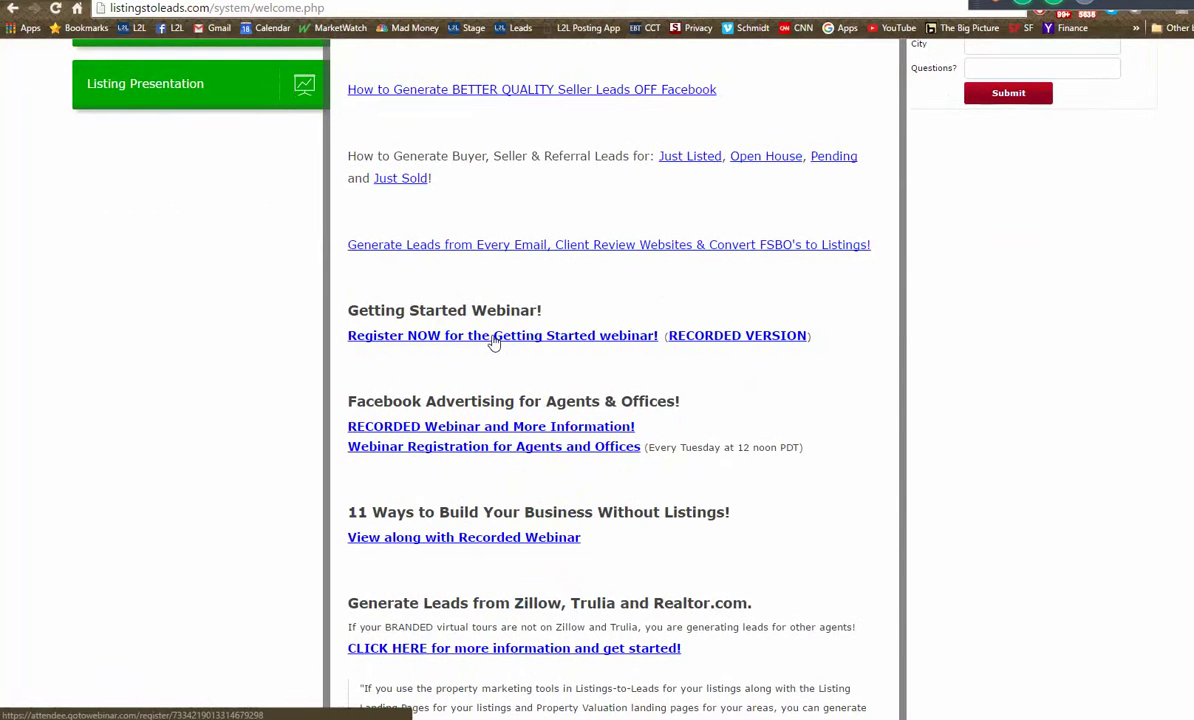
scroll(633, 430, "up", 6)
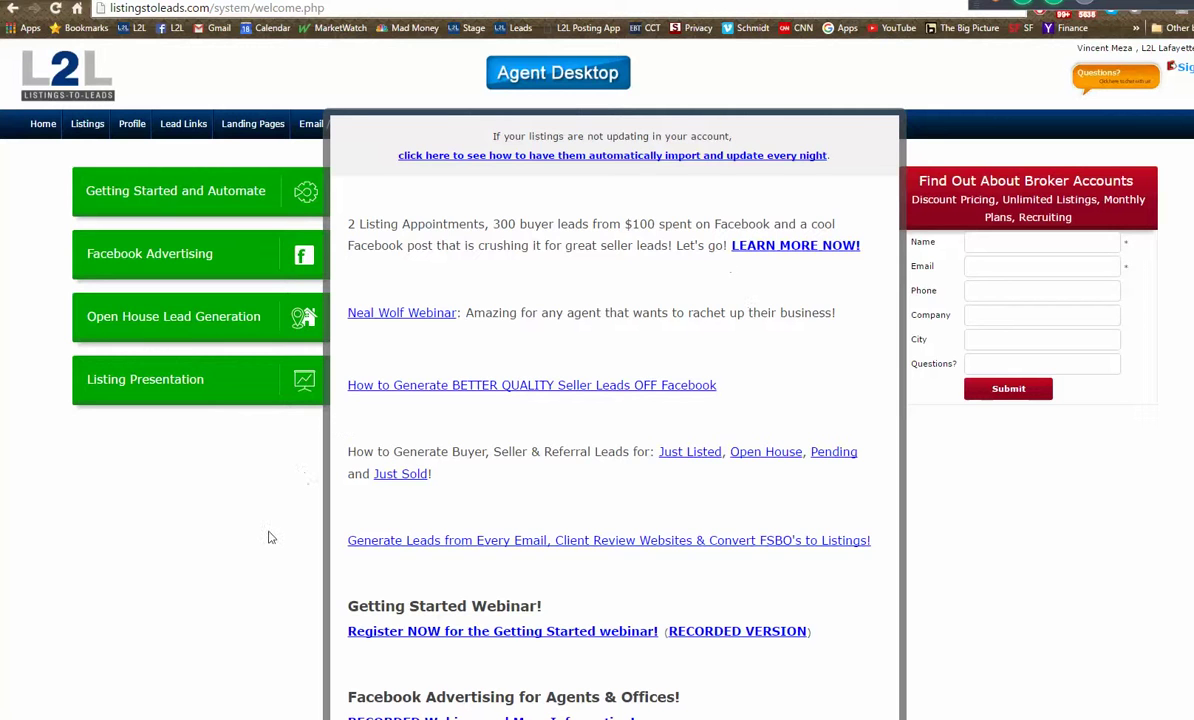
Step: Close the announcements popup and open the Listings-to-Leads Mastermind Group on Facebook
left_click(237, 533)
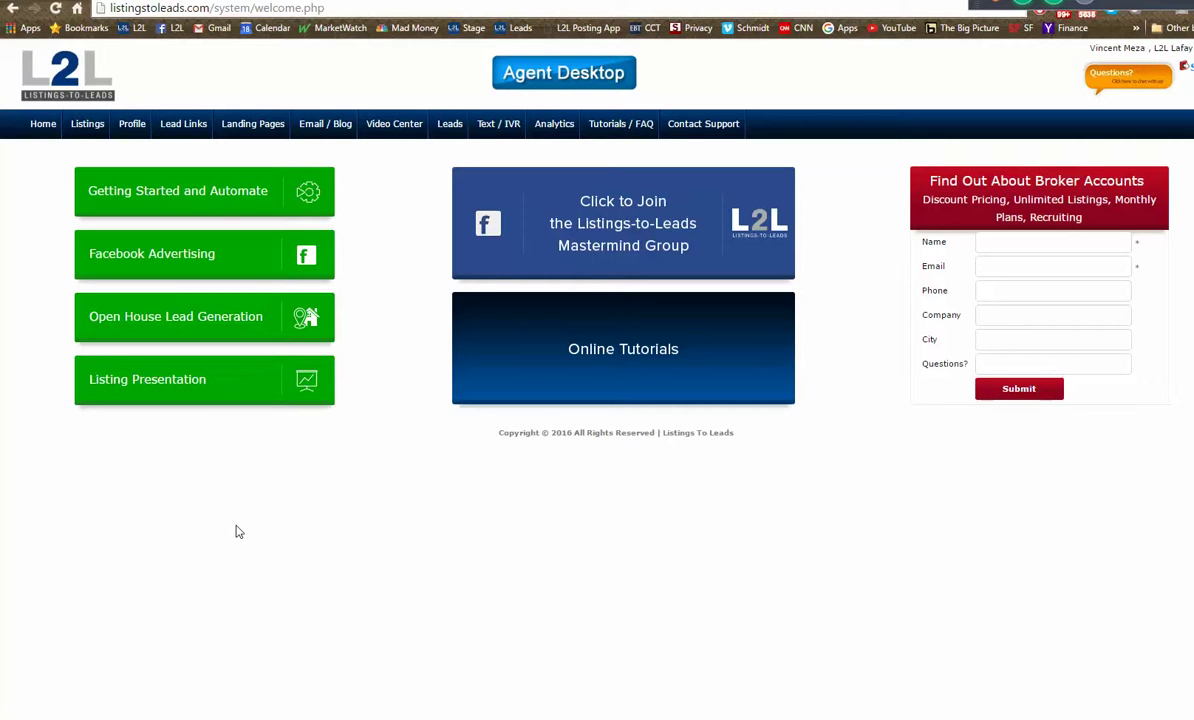
left_click(609, 240)
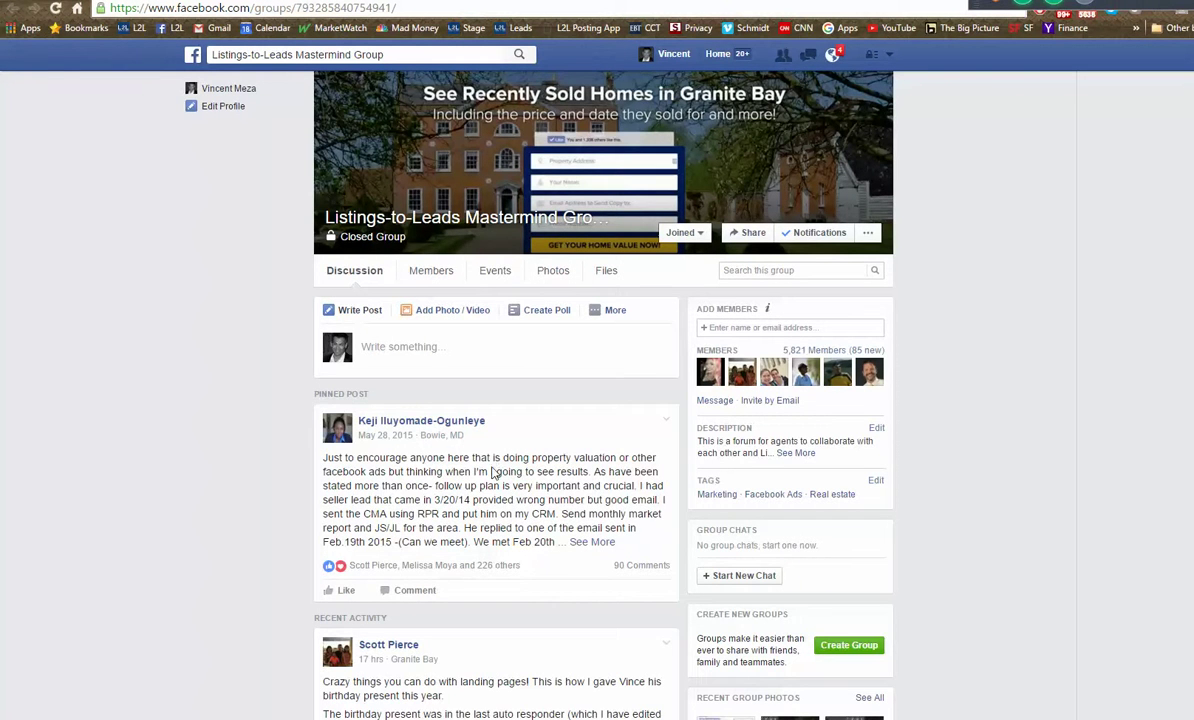
Step: Scroll the group's Discussion feed down to the post previewing the new landing pages
scroll(489, 512, "down", 3)
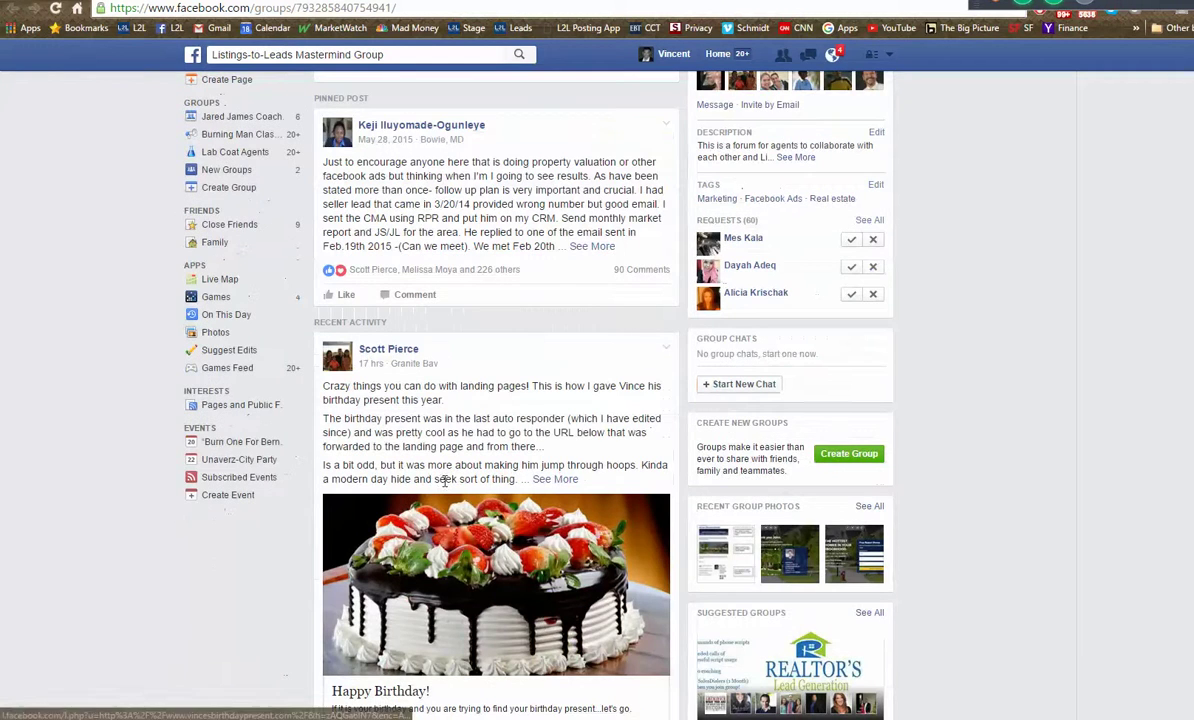
scroll(505, 498, "down", 3)
scroll(512, 507, "down", 2)
scroll(511, 507, "down", 3)
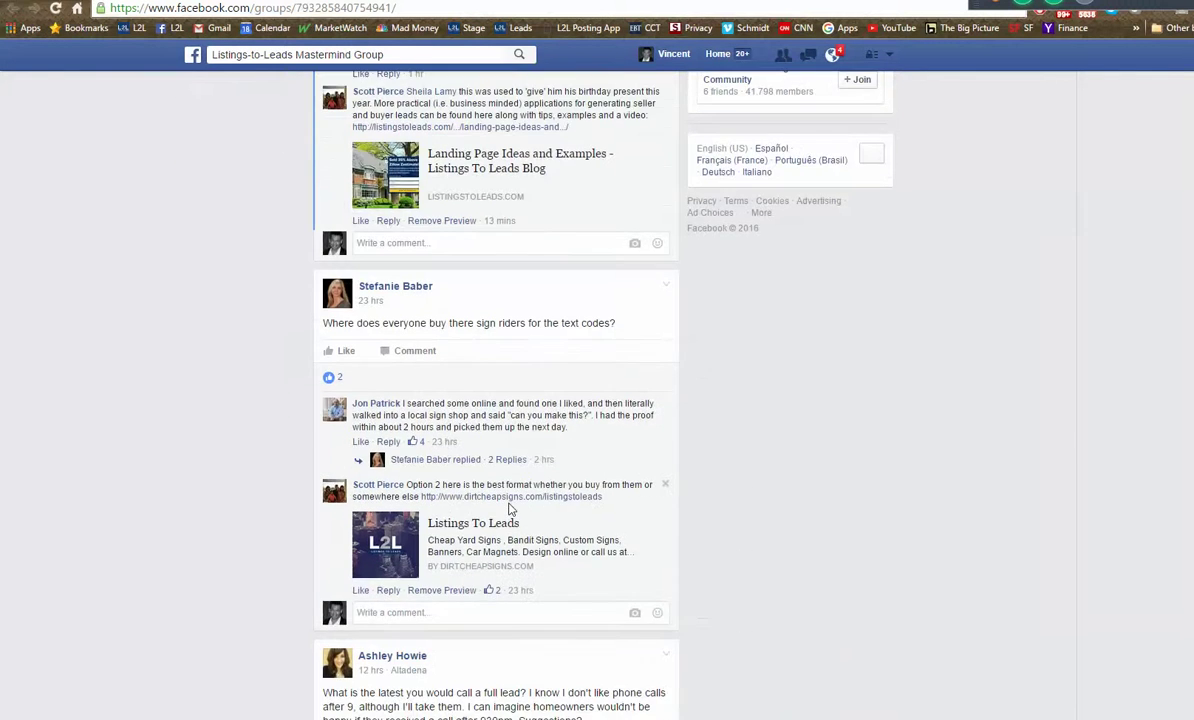
scroll(508, 511, "down", 3)
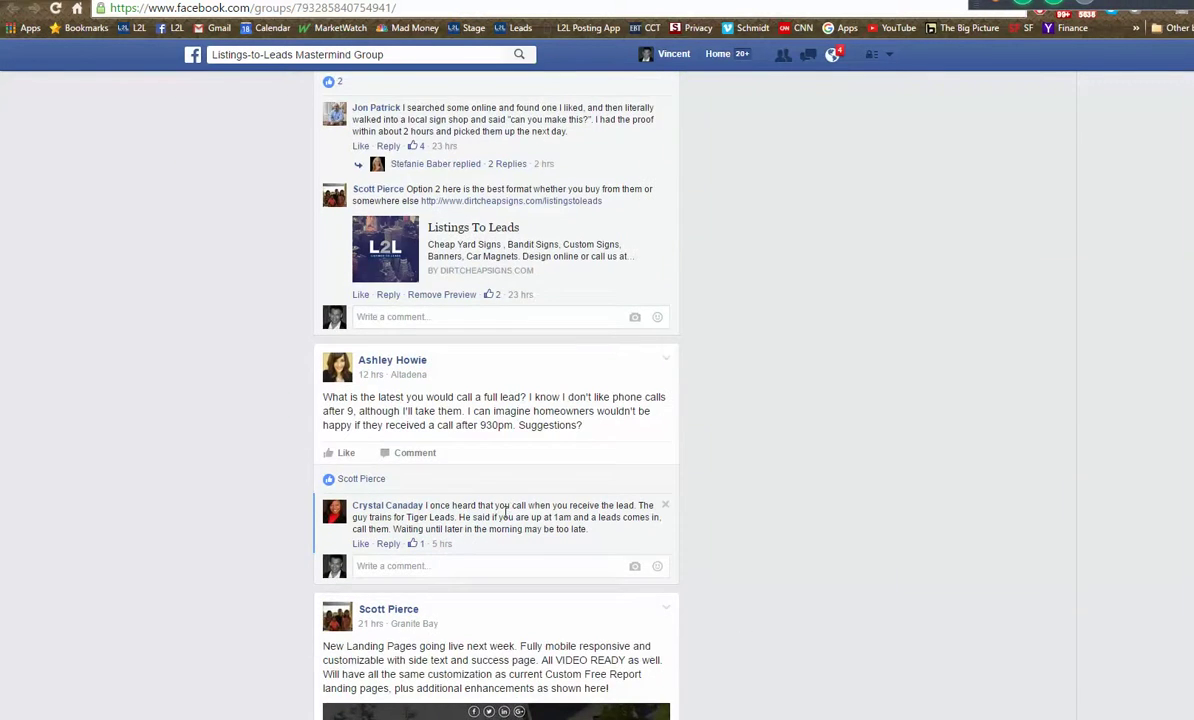
scroll(505, 512, "down", 4)
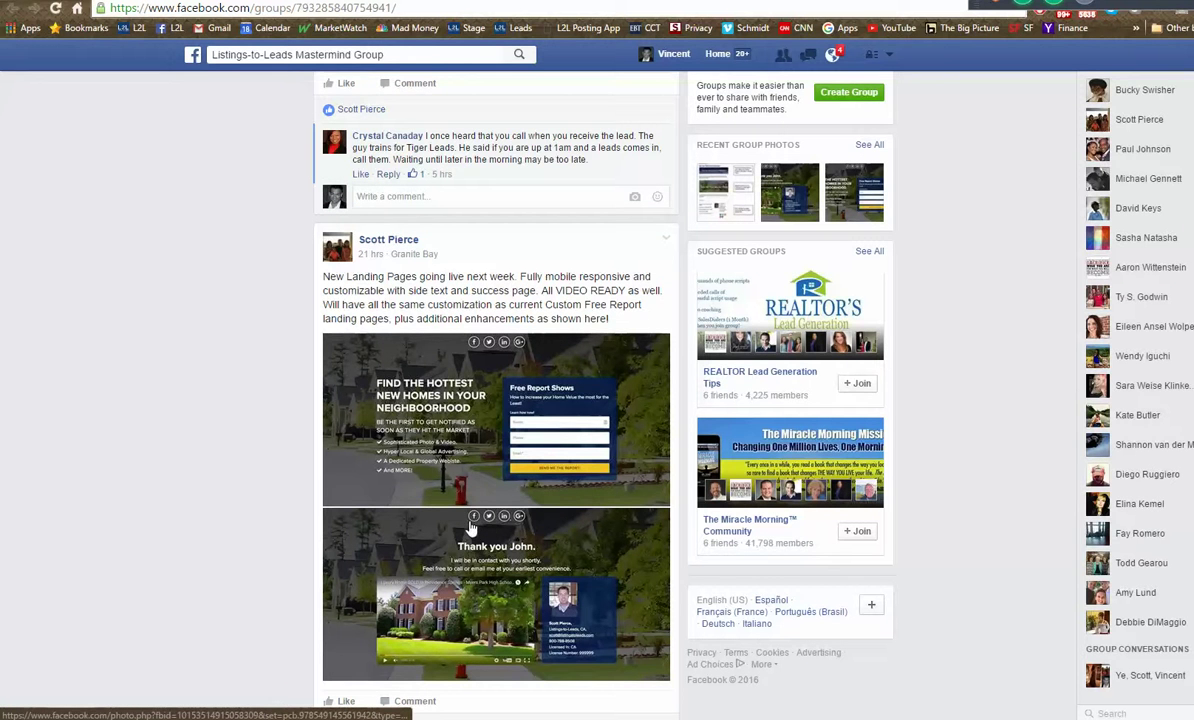
scroll(412, 532, "down", 2)
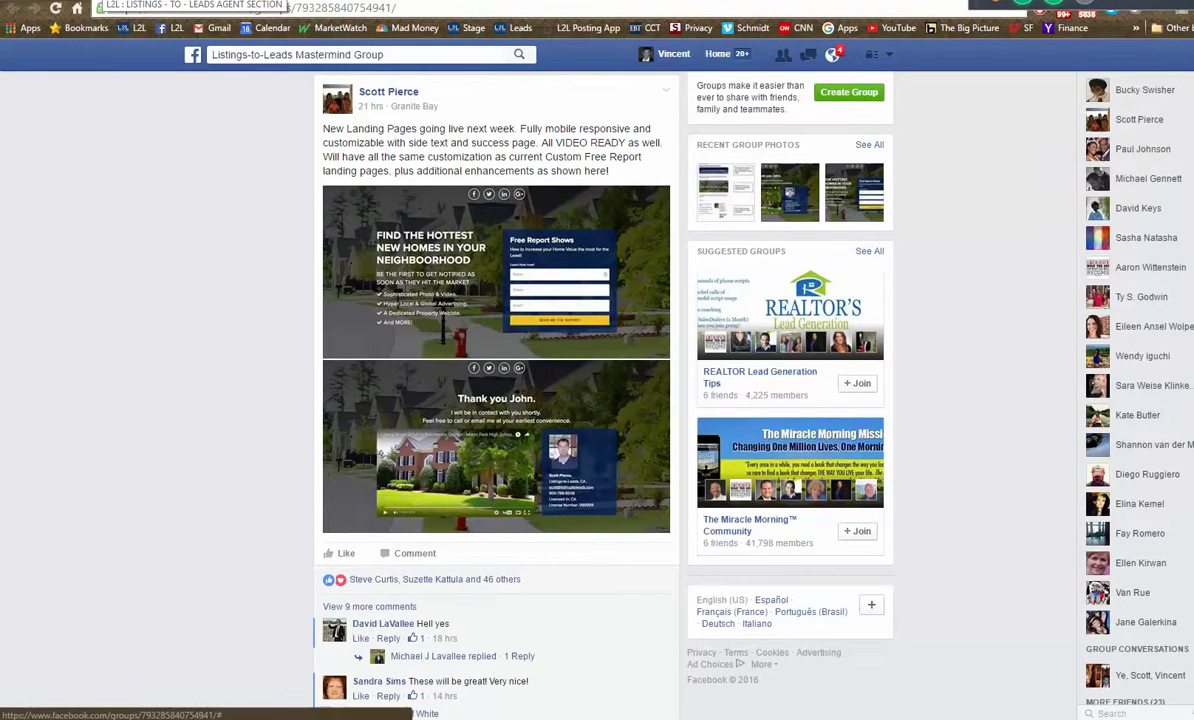
Step: Go back from the Facebook group to the Listings-to-Leads welcome page
left_click(12, 8)
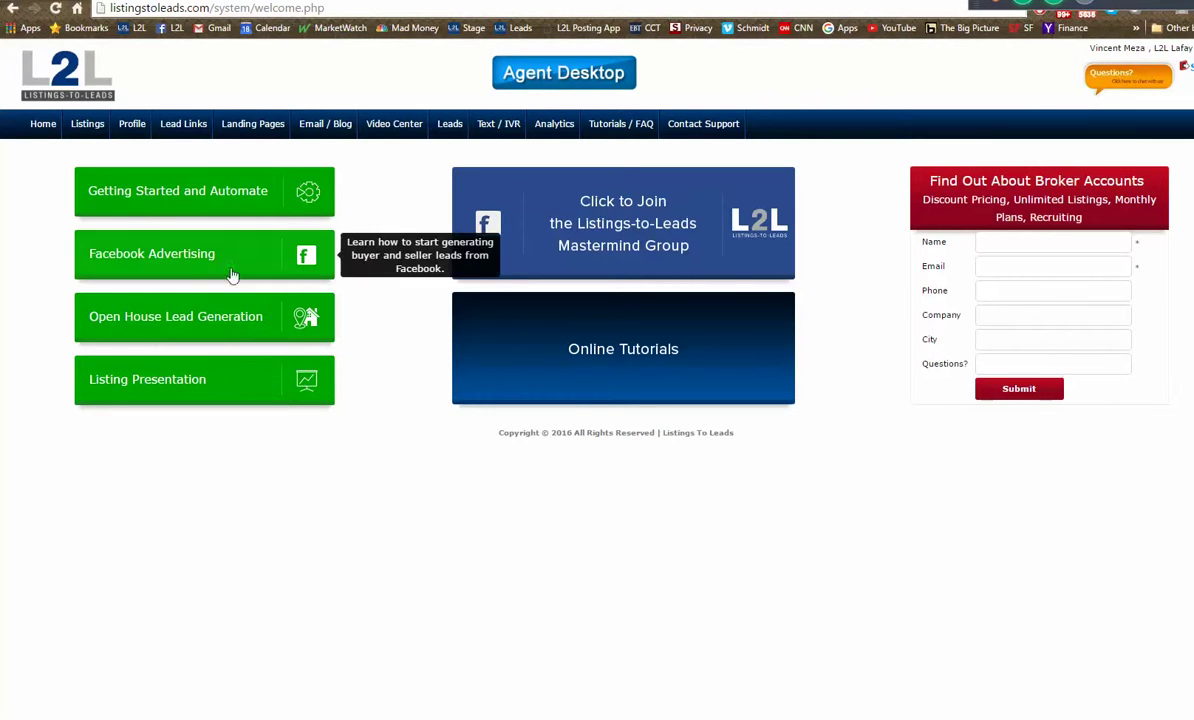
Step: Read the Facebook Advertising help article, then open the Listing Presentation article
left_click(160, 257)
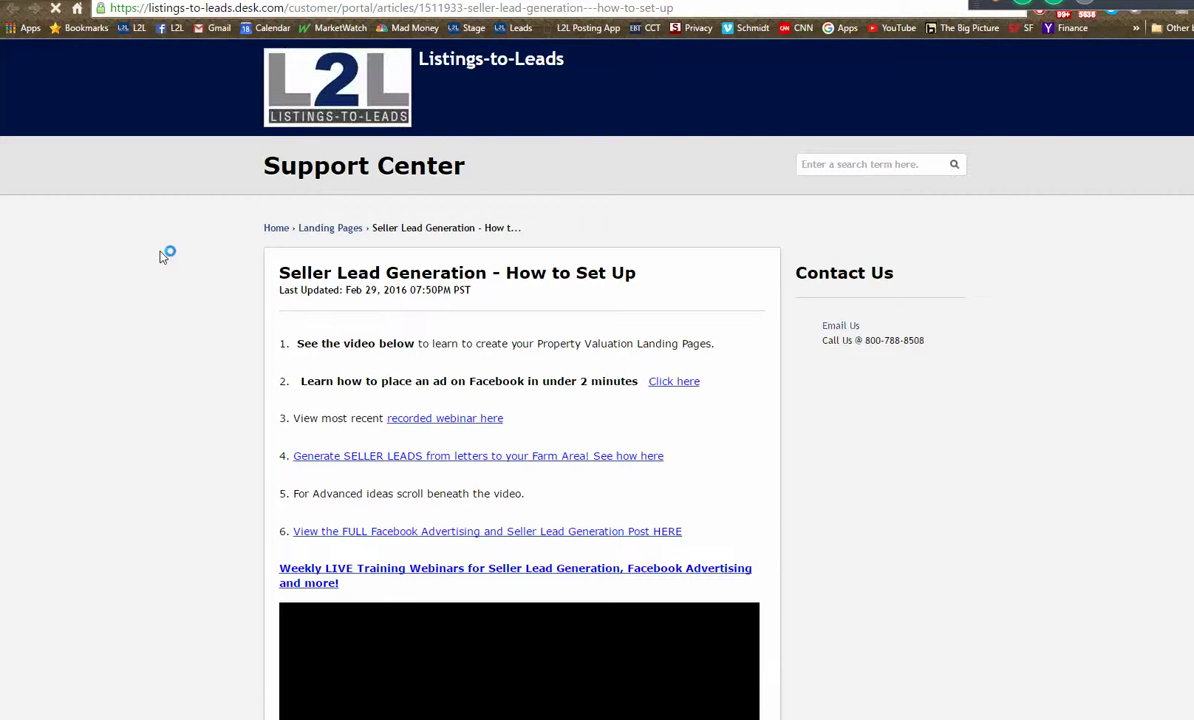
scroll(179, 469, "down", 4)
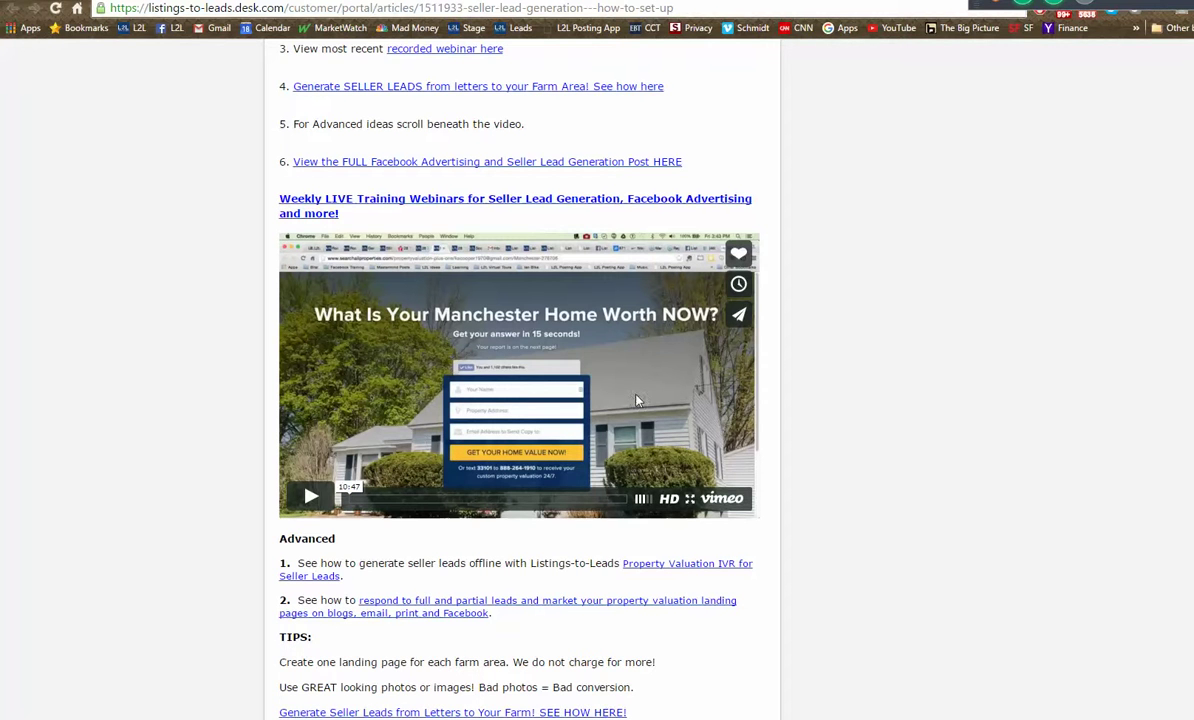
scroll(417, 386, "up", 3)
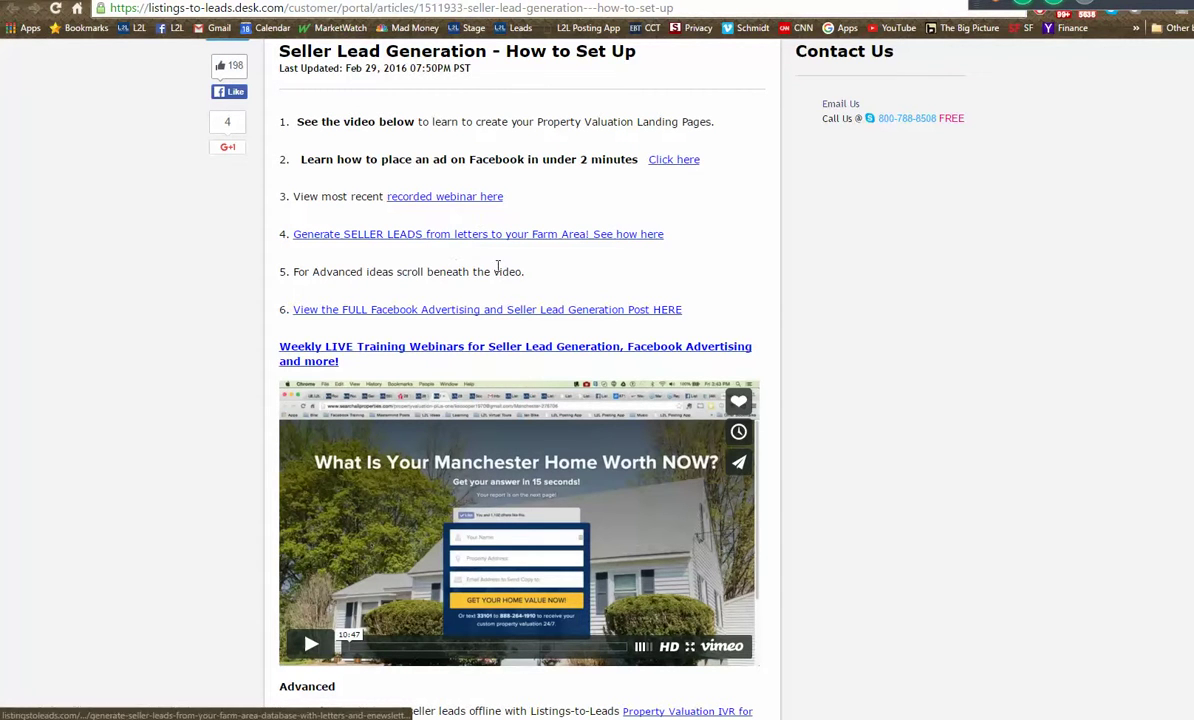
scroll(195, 337, "up", 3)
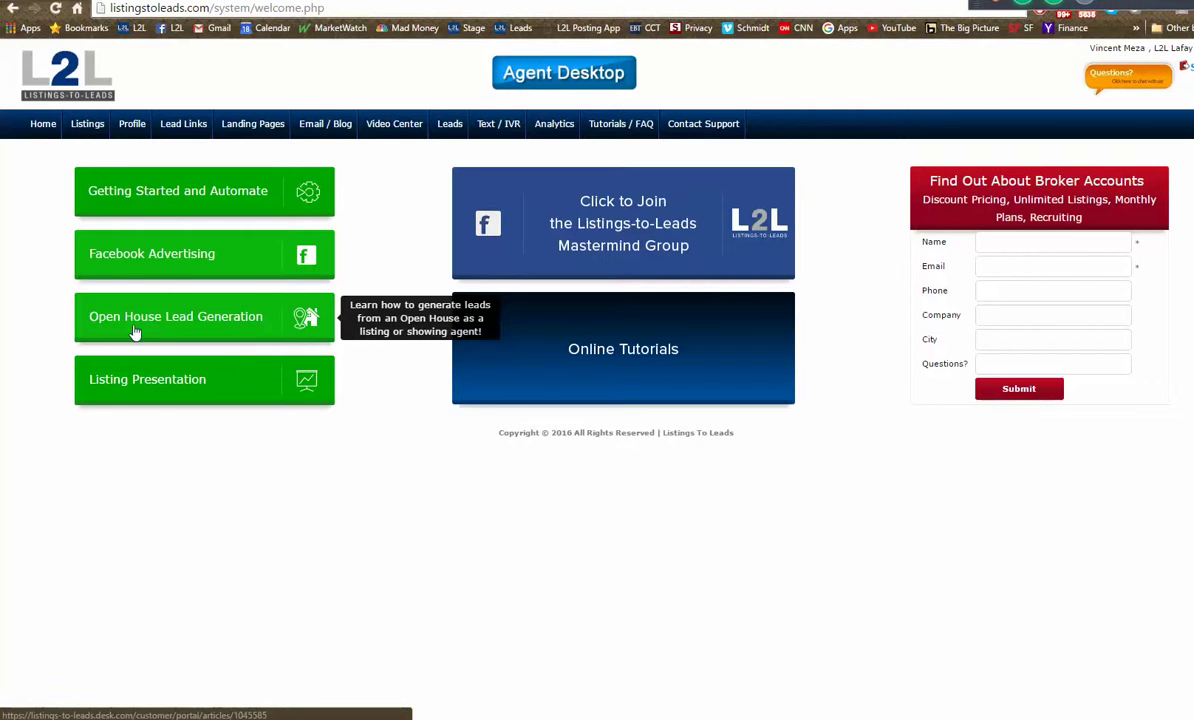
mouse_move(151, 395)
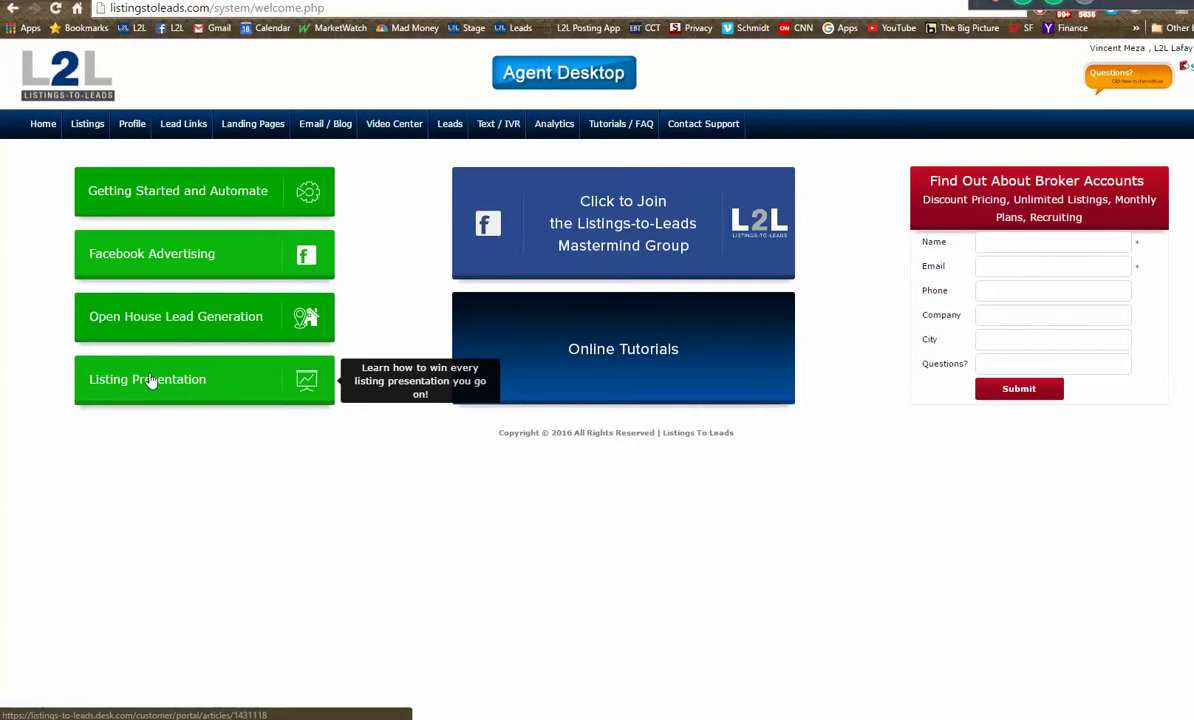
left_click(150, 382)
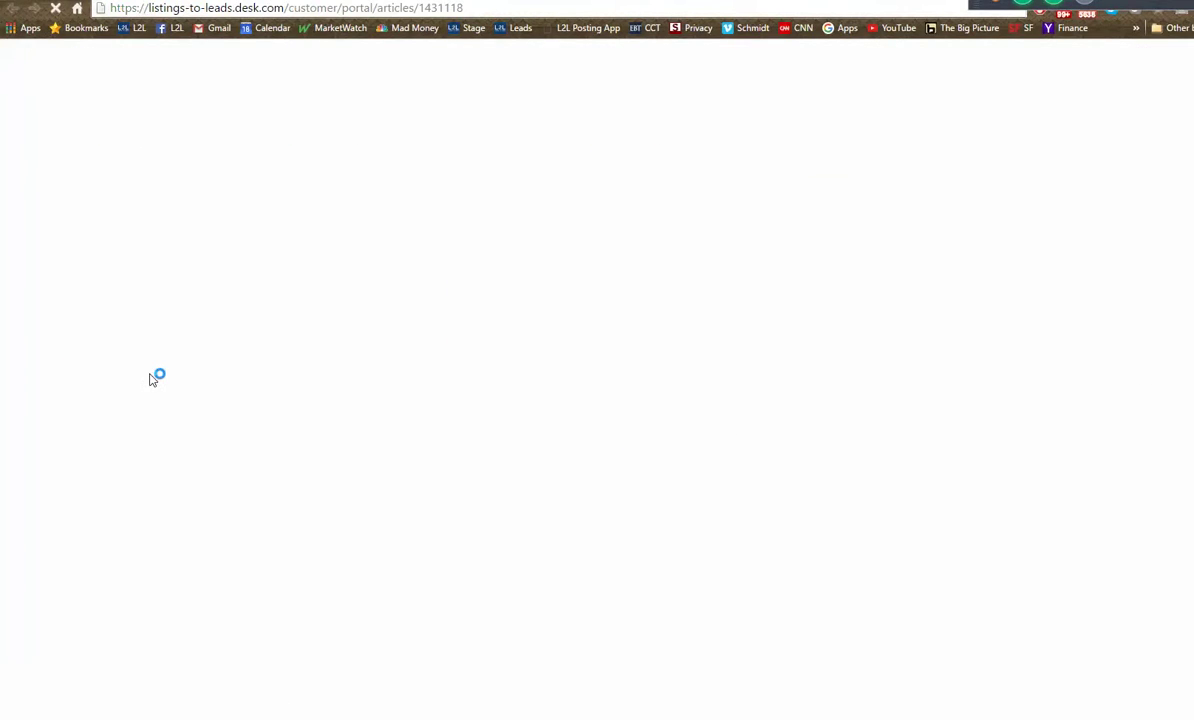
Step: Scroll the Listing Presentation article to its attachments and back, then close it for the dashboard
scroll(240, 533, "down", 3)
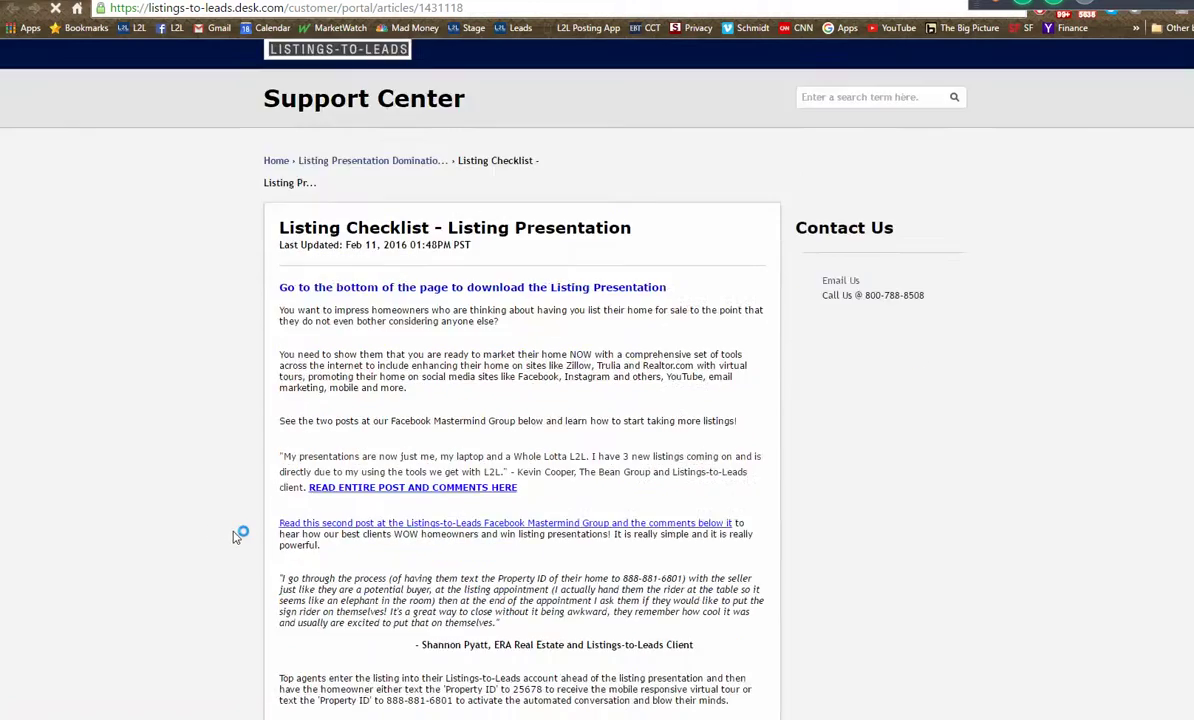
scroll(251, 524, "down", 3)
scroll(312, 520, "down", 3)
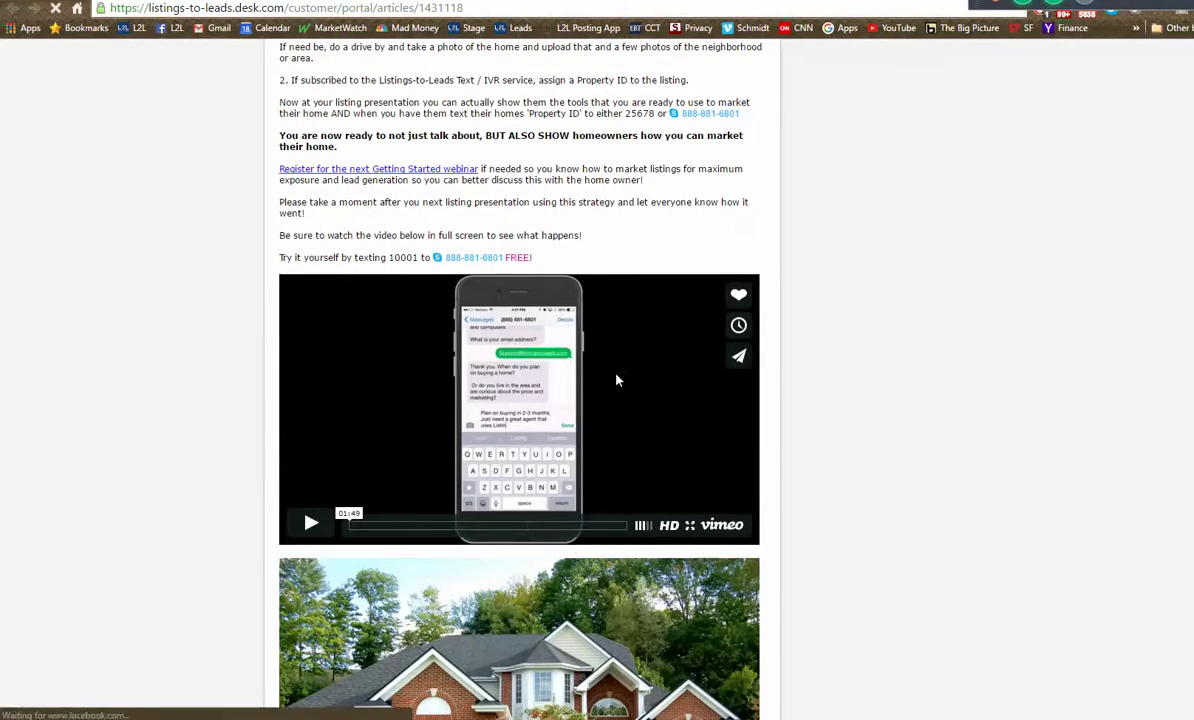
scroll(548, 435, "down", 6)
scroll(548, 435, "down", 4)
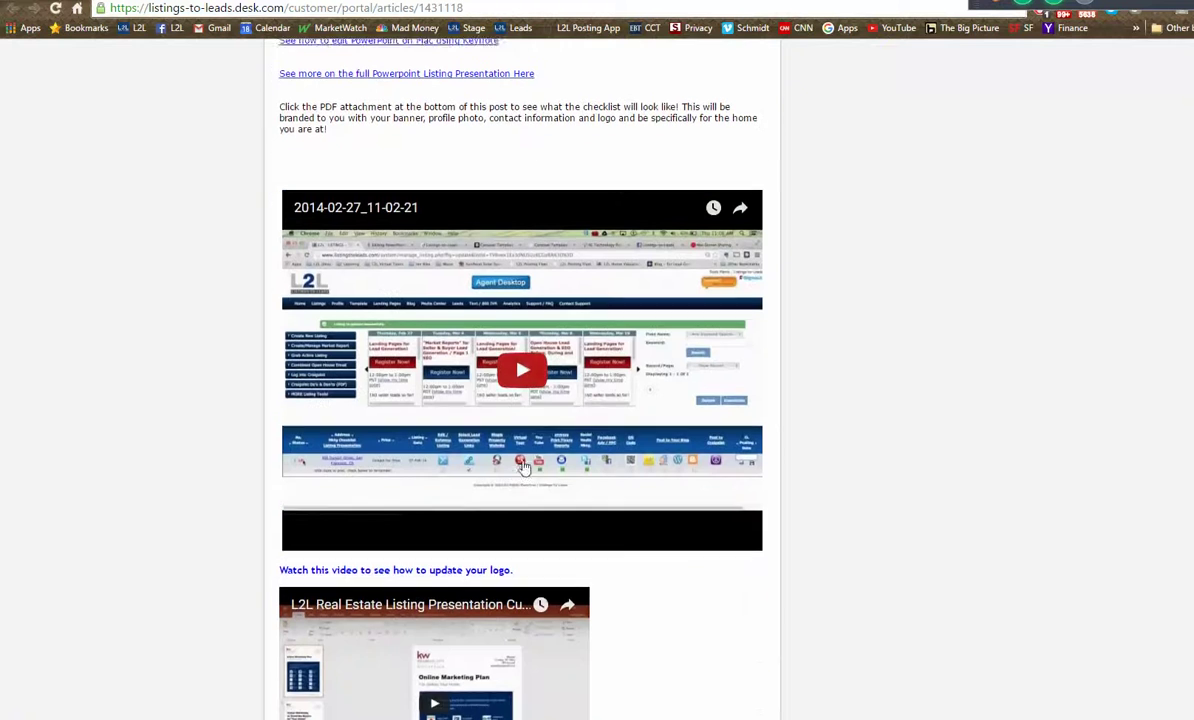
scroll(586, 422, "down", 5)
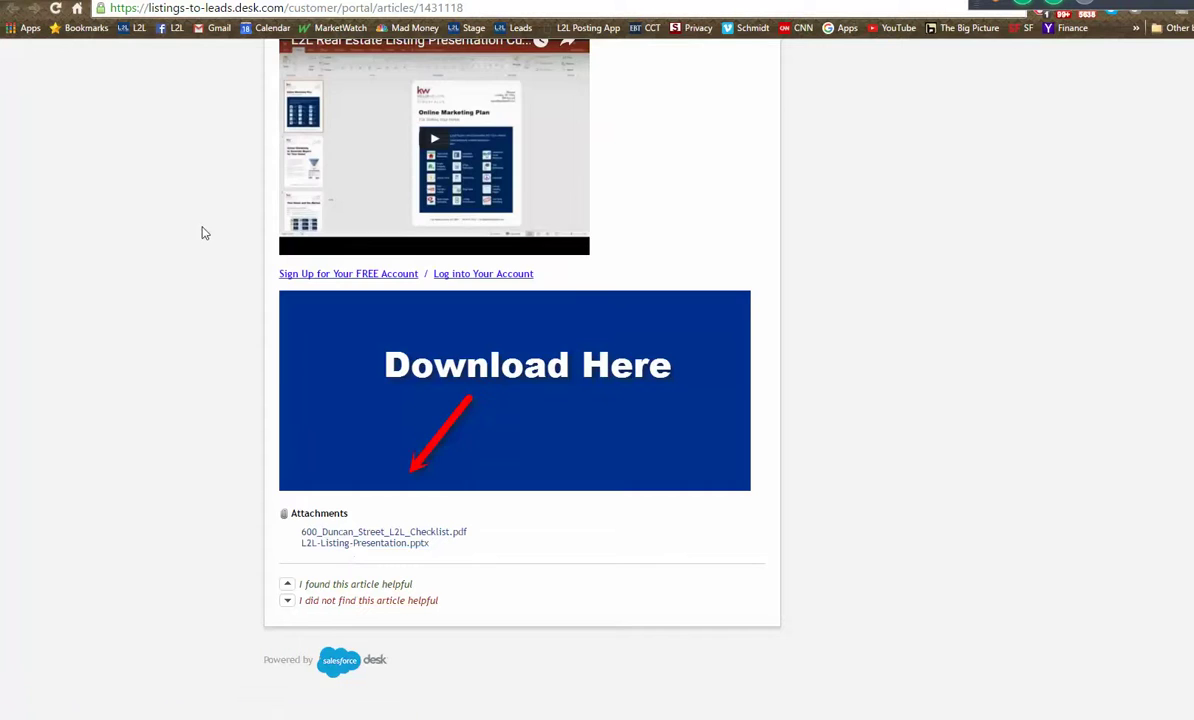
scroll(197, 205, "up", 6)
scroll(197, 203, "up", 15)
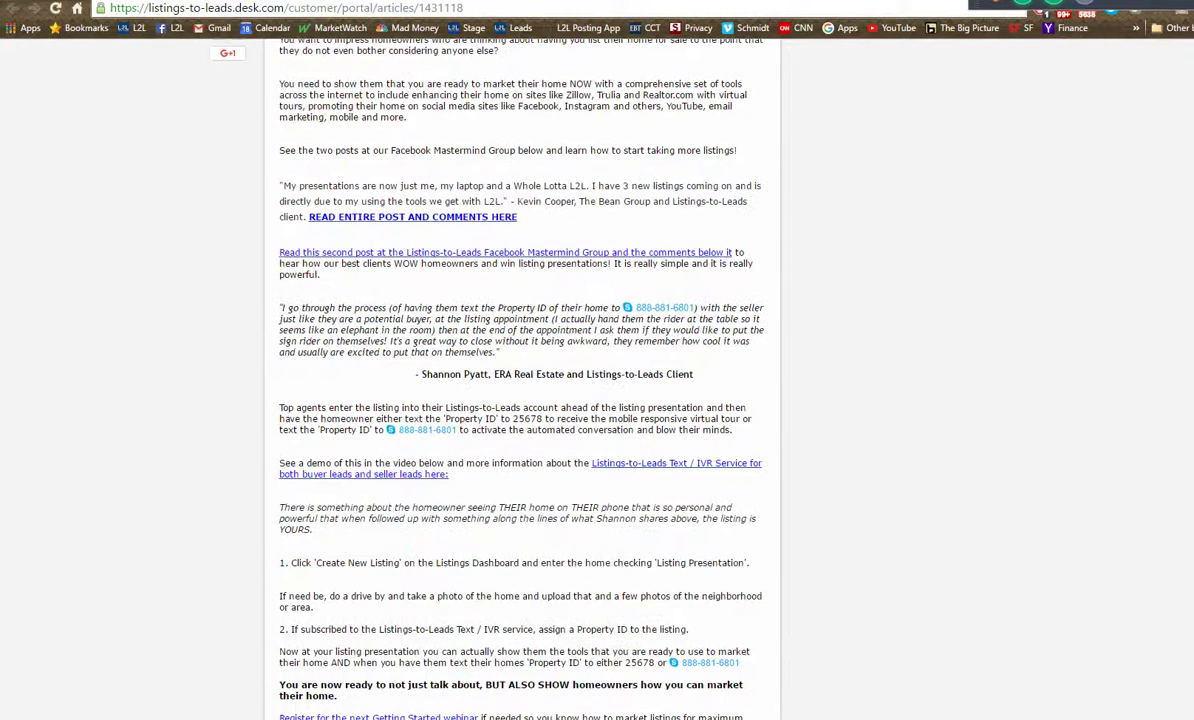
key("ctrl+w")
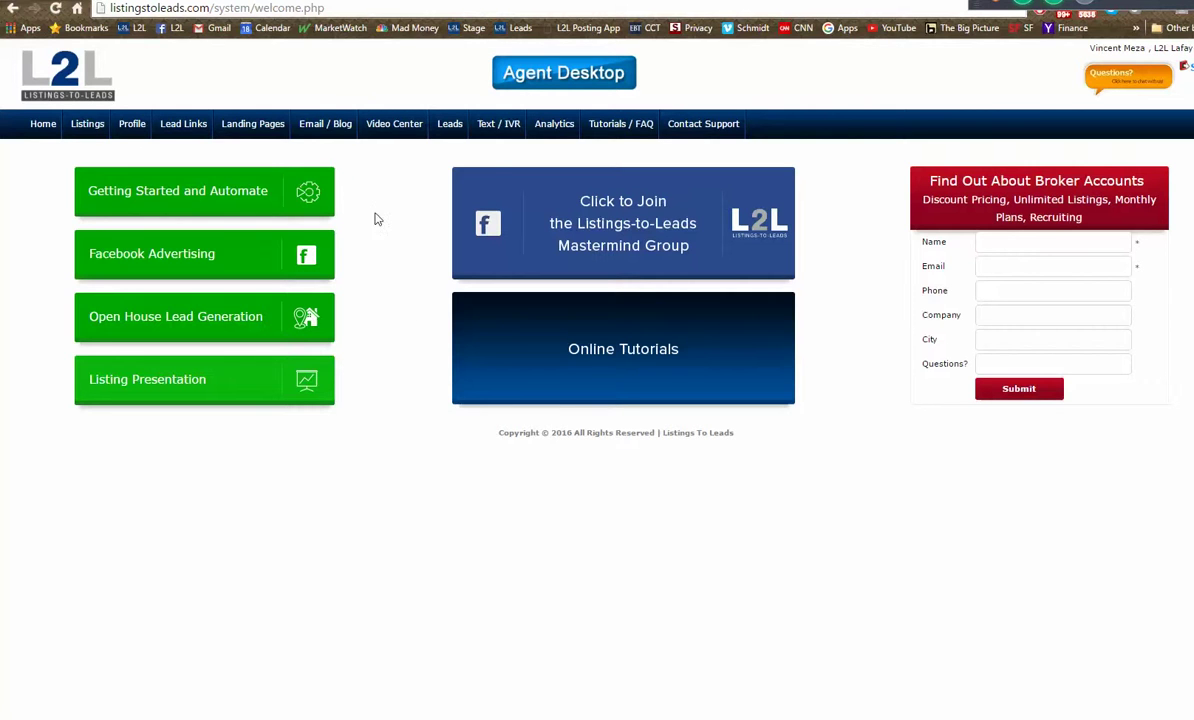
Step: Open the Manage Listings page showing the 14 listings
left_click(86, 130)
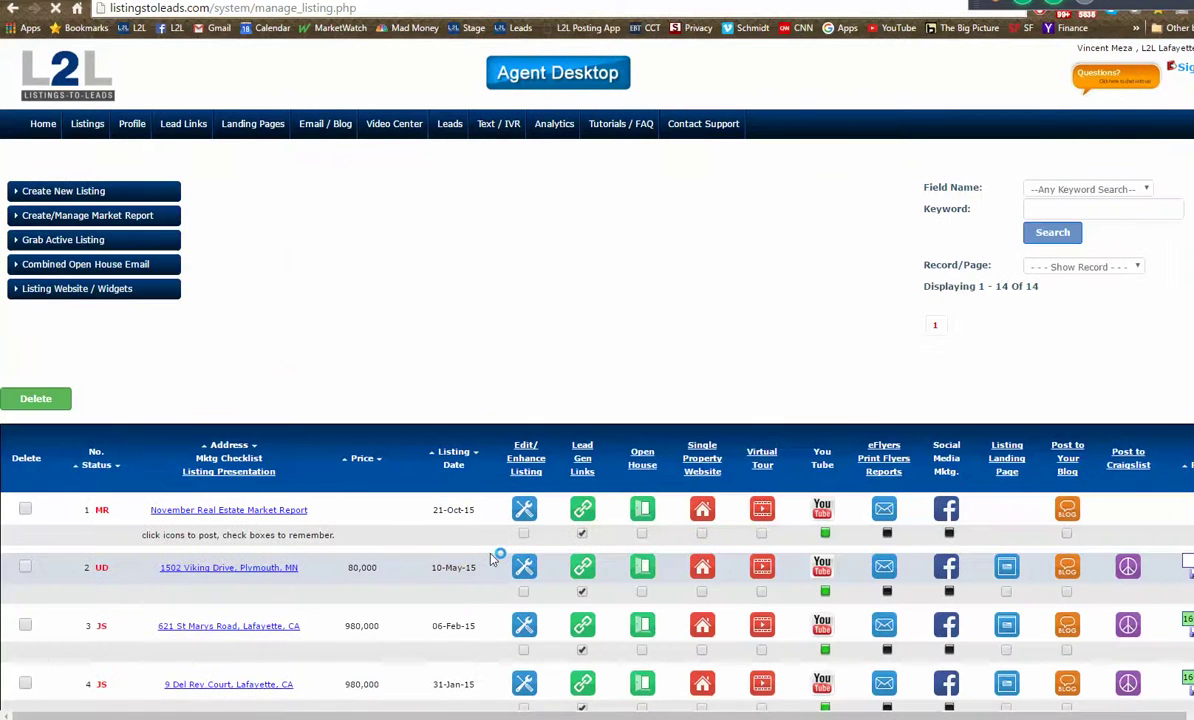
scroll(490, 567, "down", 3)
scroll(505, 555, "down", 2)
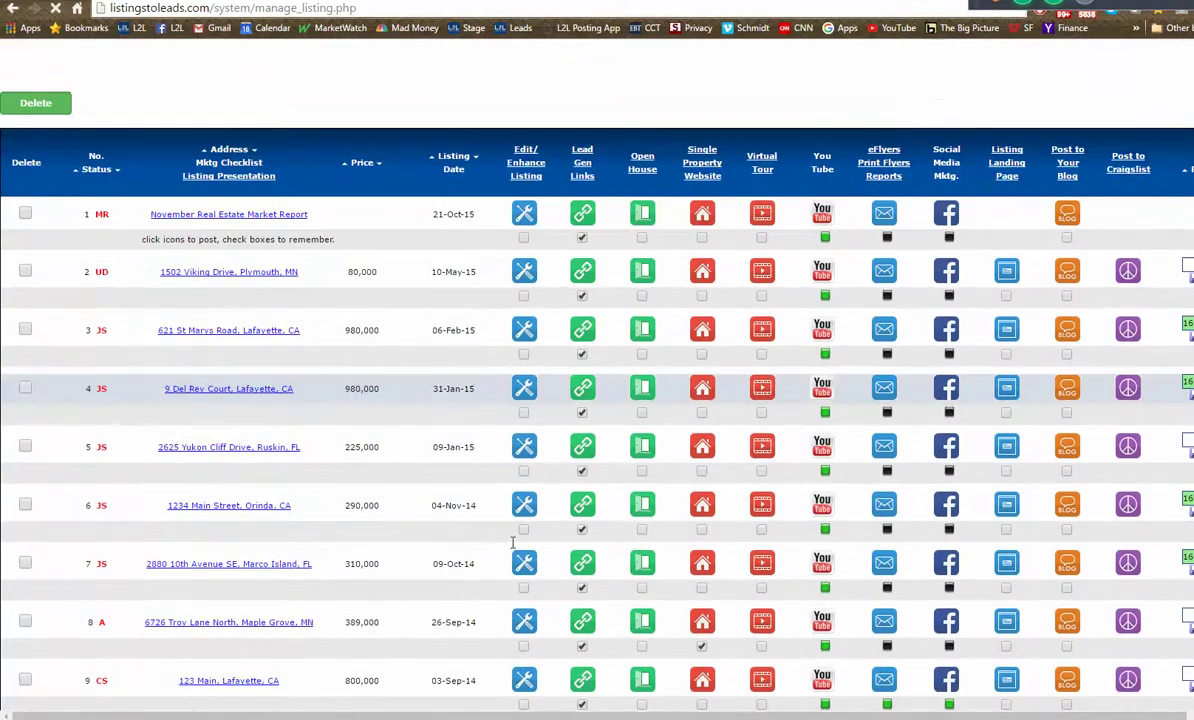
scroll(512, 548, "up", 5)
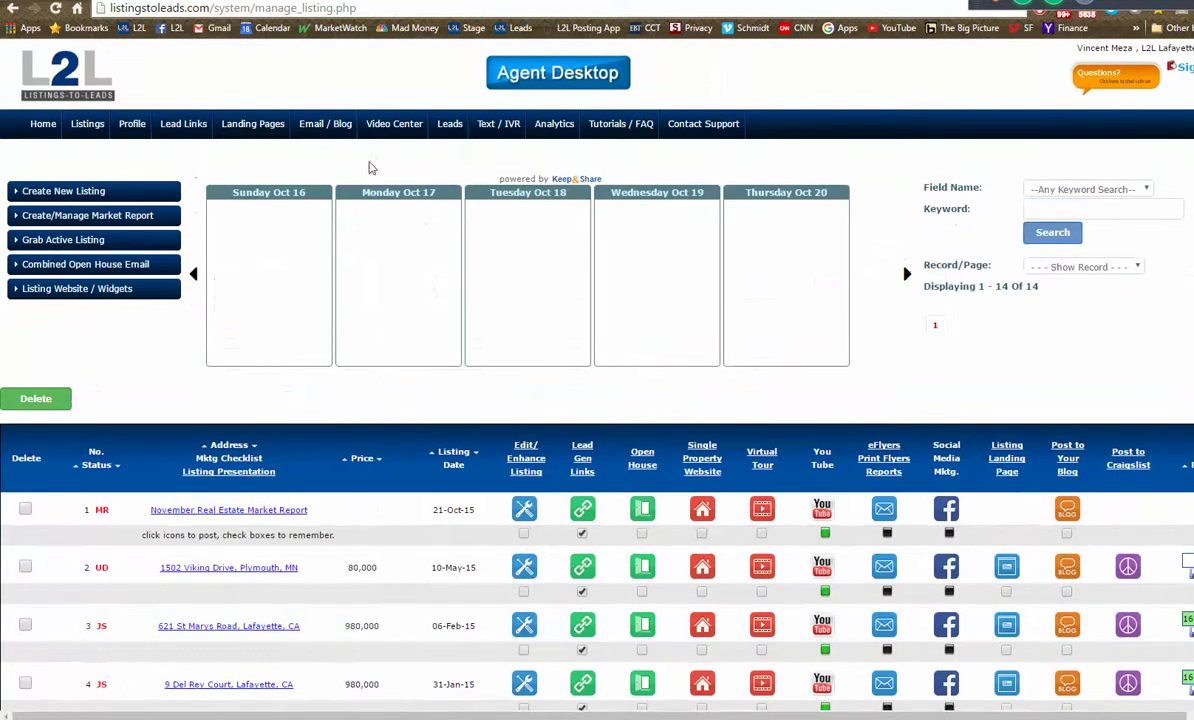
Step: Preview the templates on the Landing Pages dashboard, then open Property Valuation PLUS
left_click(259, 123)
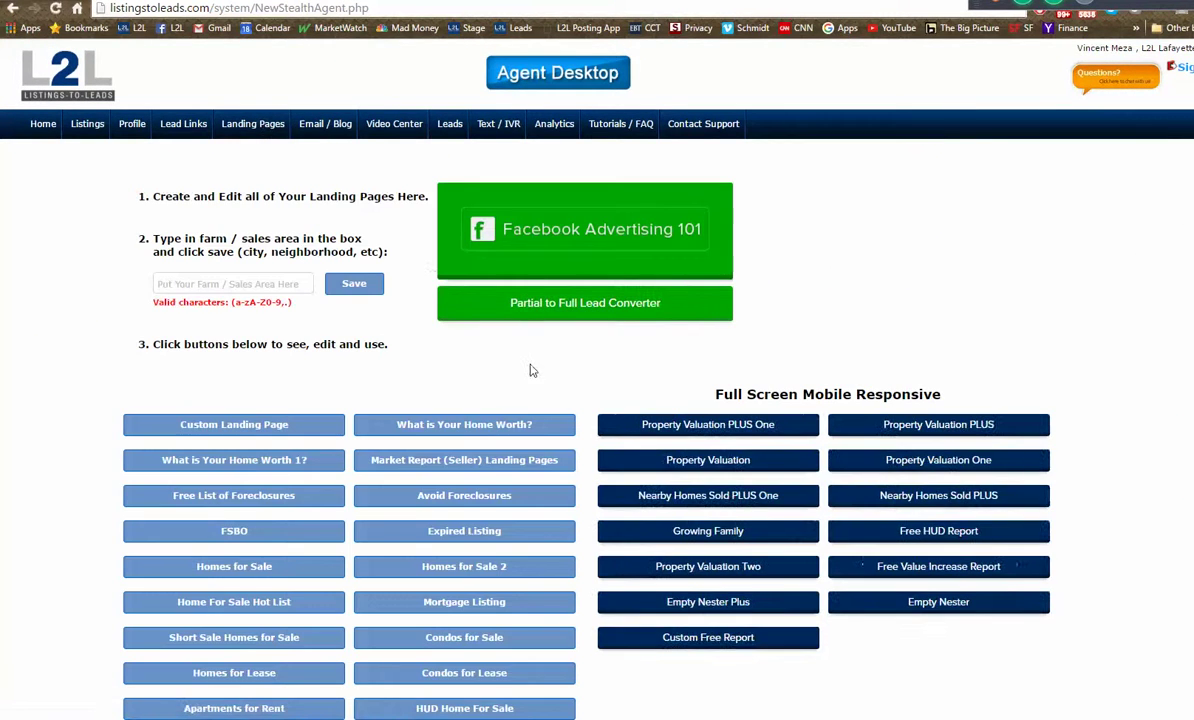
scroll(538, 372, "down", 1)
mouse_move(930, 365)
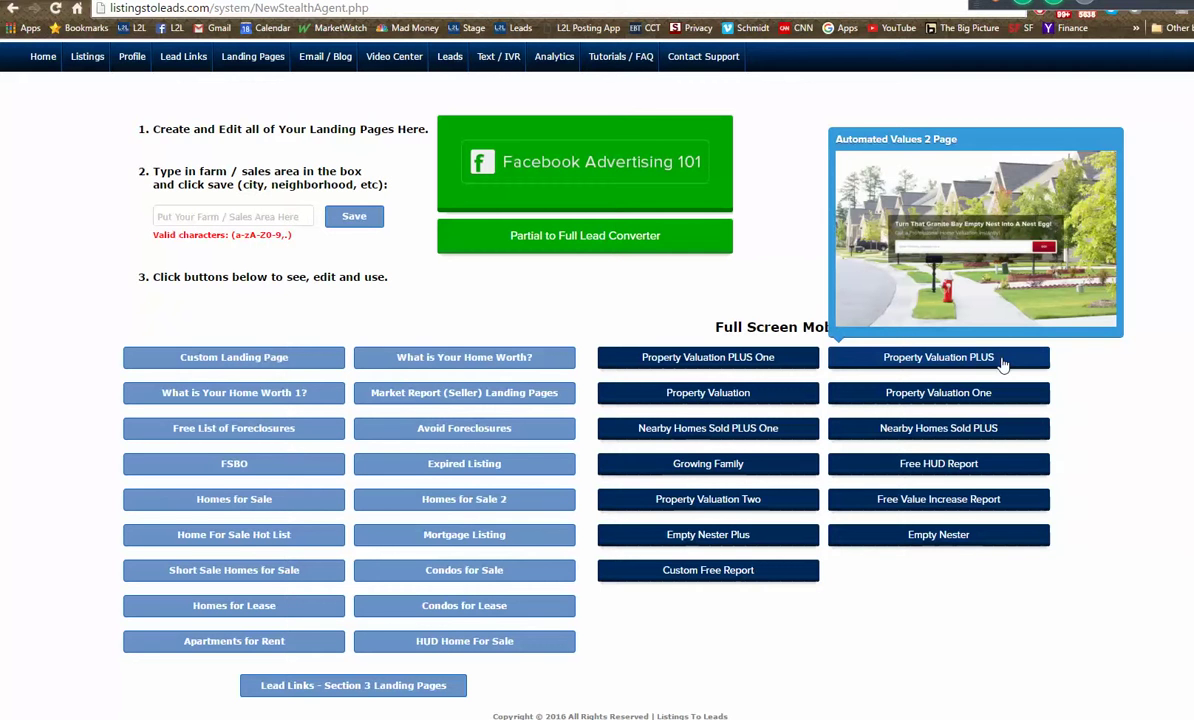
mouse_move(680, 366)
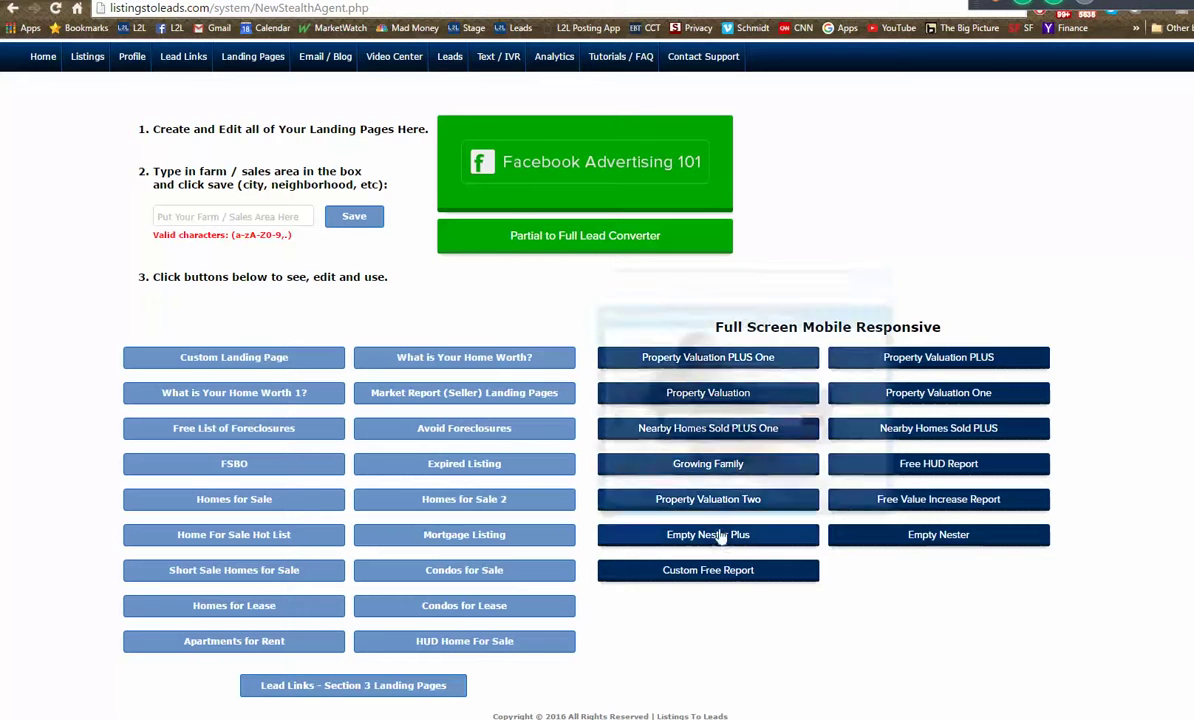
mouse_move(717, 552)
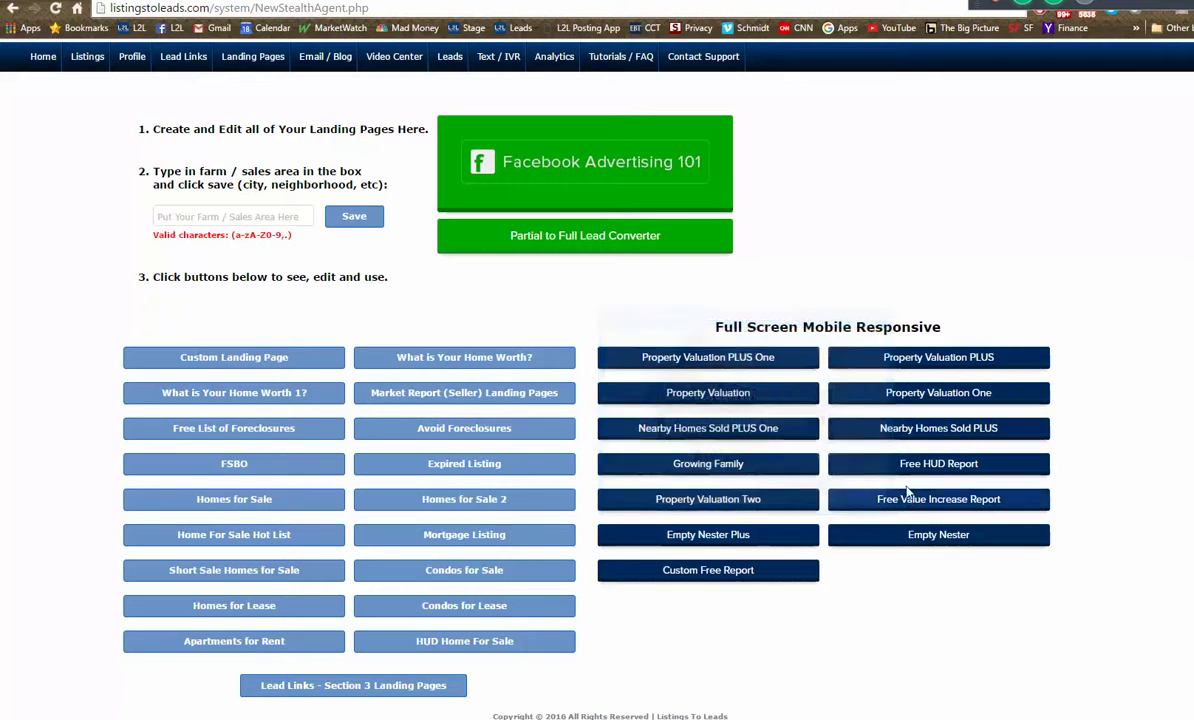
mouse_move(768, 465)
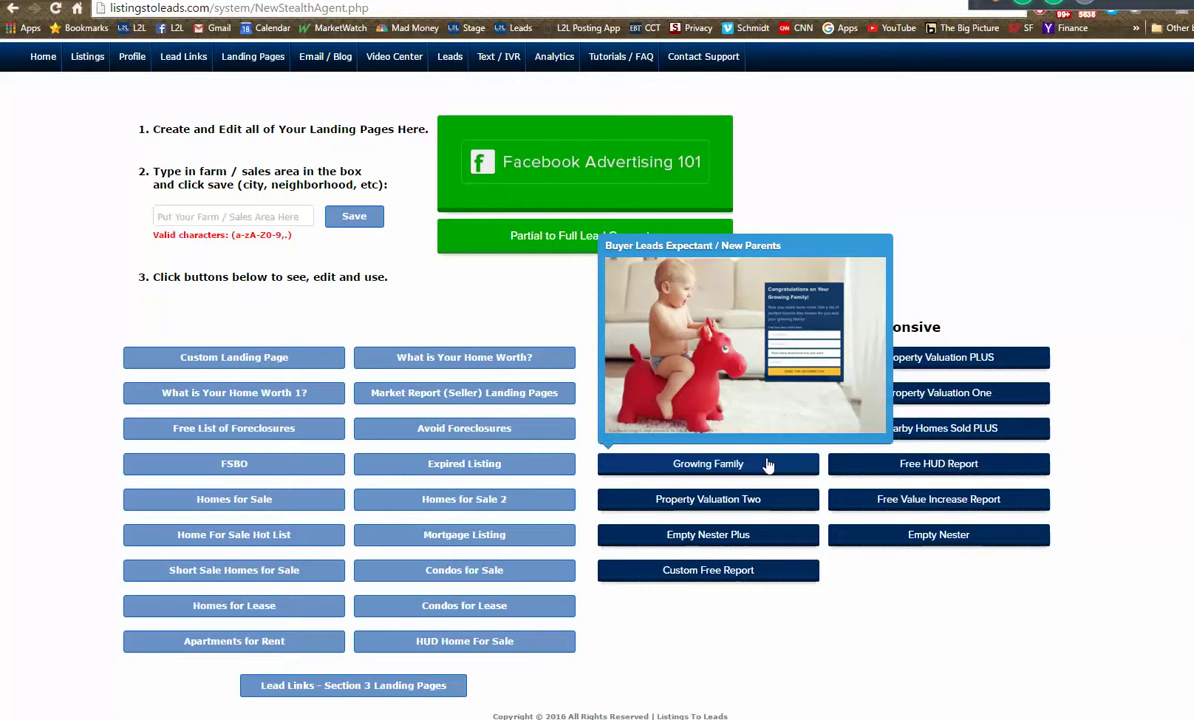
mouse_move(925, 432)
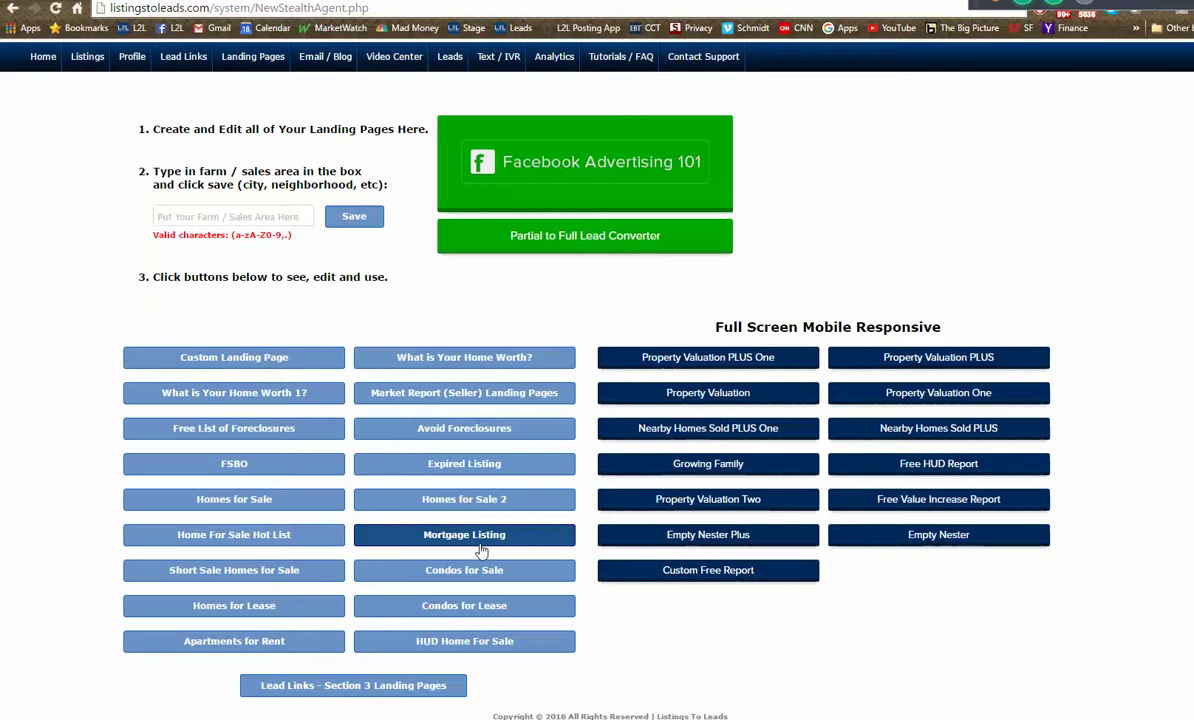
mouse_move(919, 355)
left_click(972, 364)
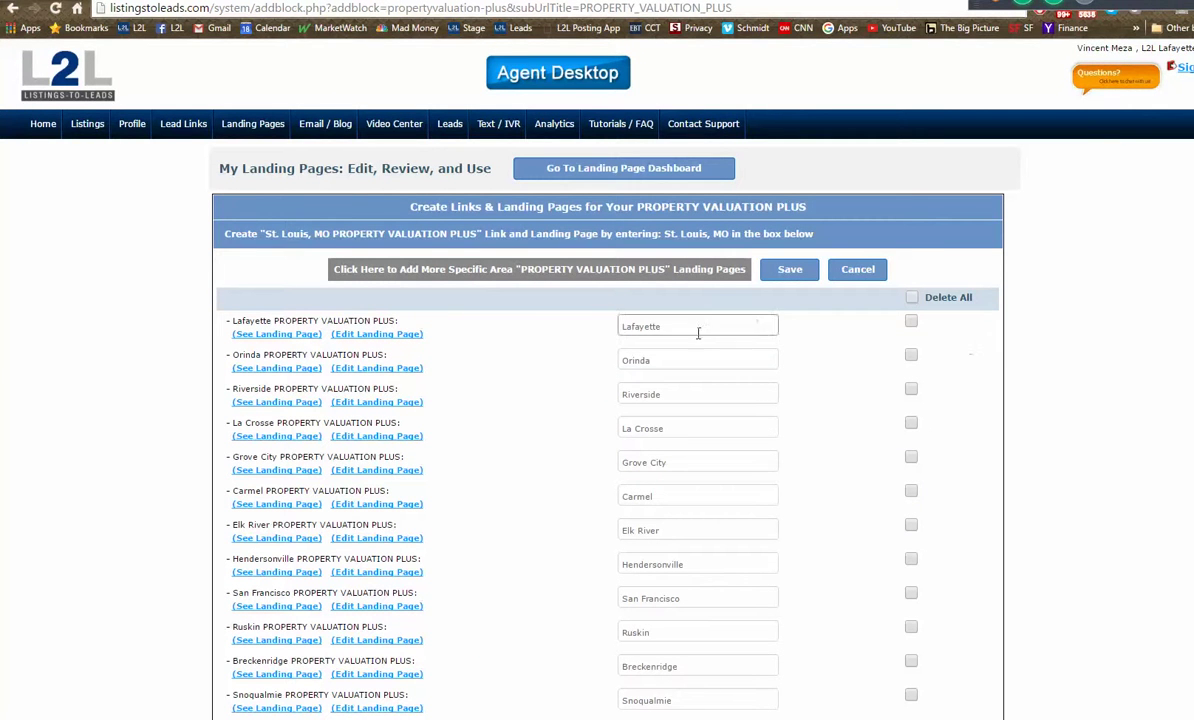
Step: View the live Lafayette Property Valuation PLUS landing page, then close its tab
left_click(291, 335)
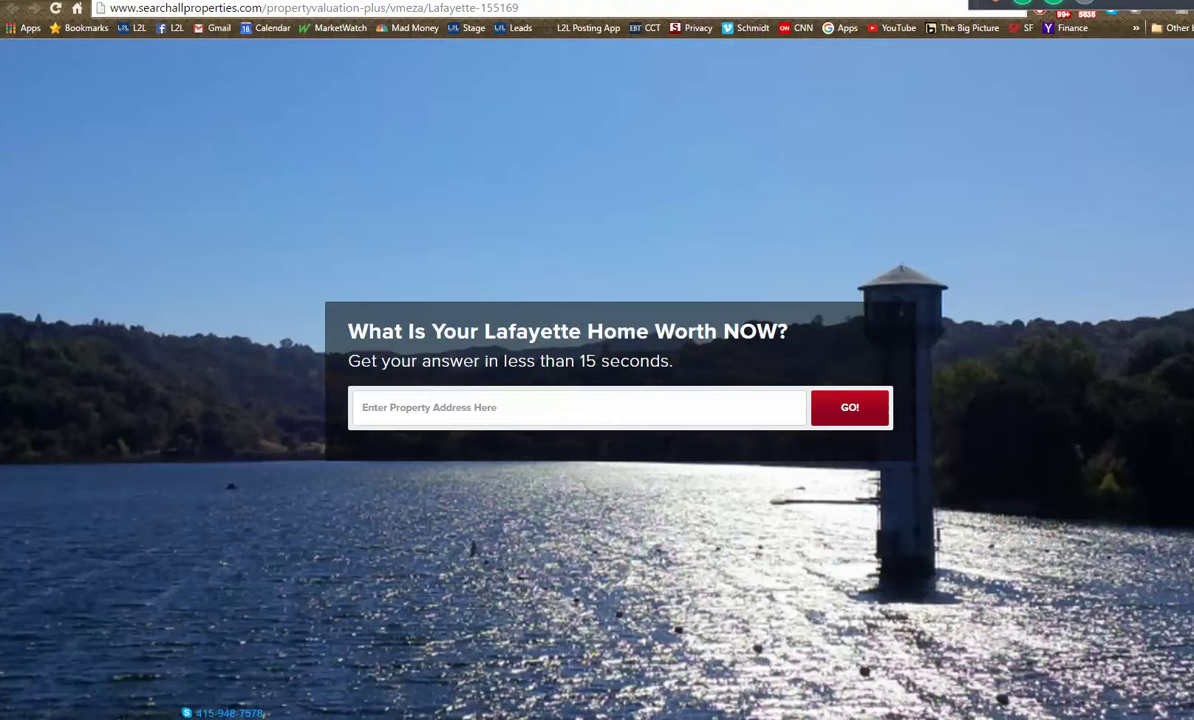
key("ctrl+w")
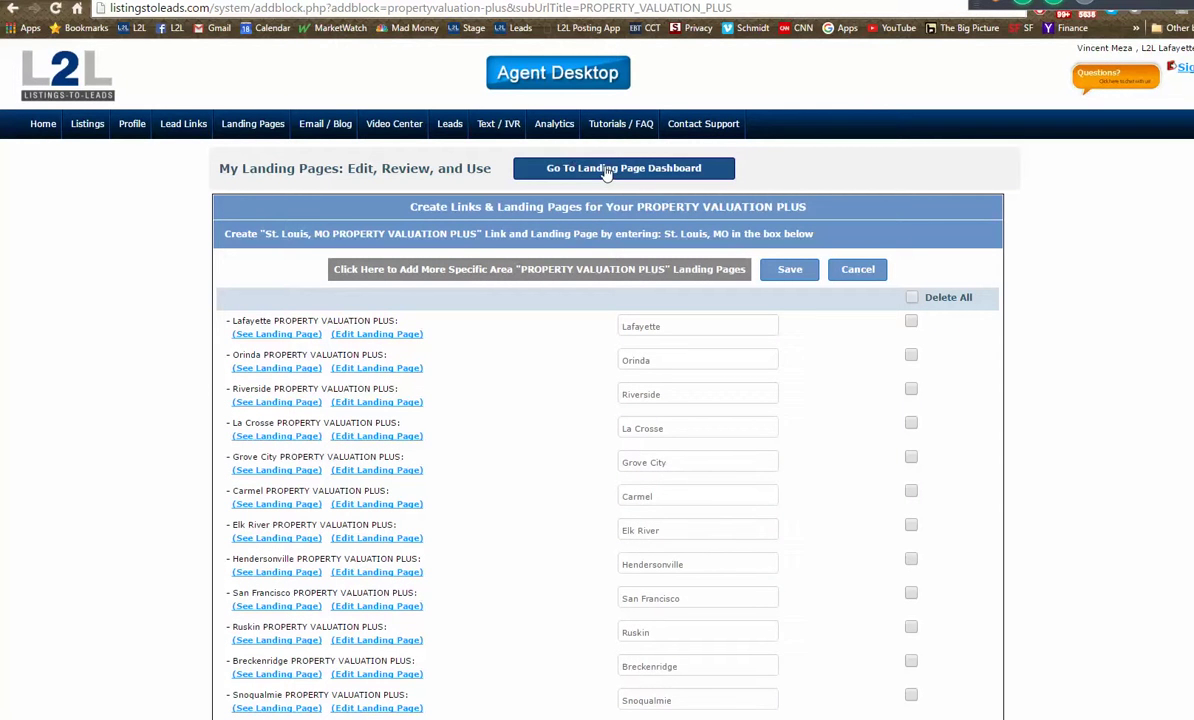
Step: Return to the landing page dashboard and preview the three Property Valuation templates
left_click(606, 170)
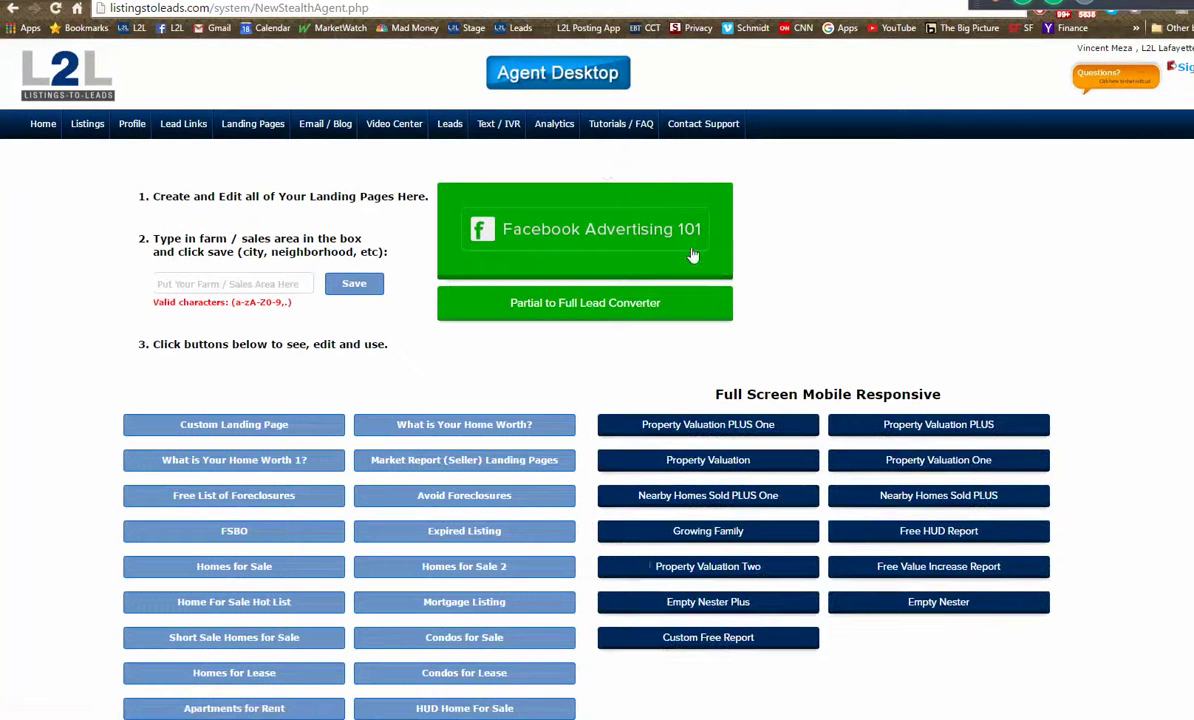
scroll(765, 274, "down", 1)
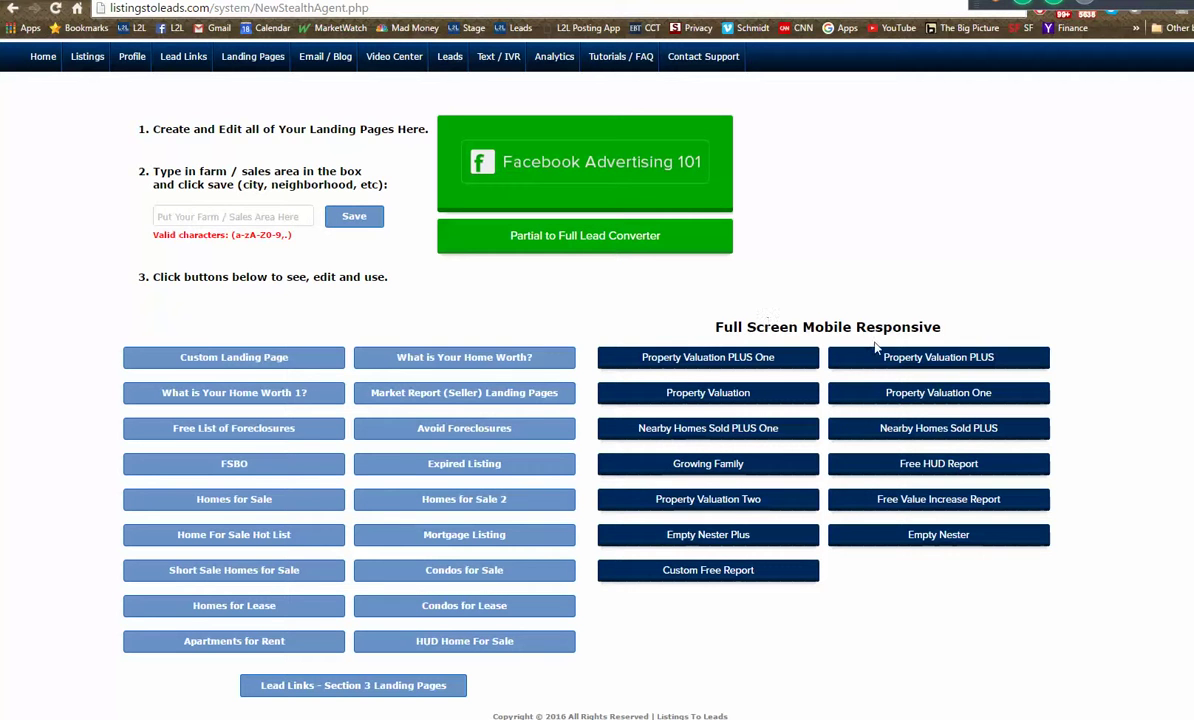
mouse_move(920, 358)
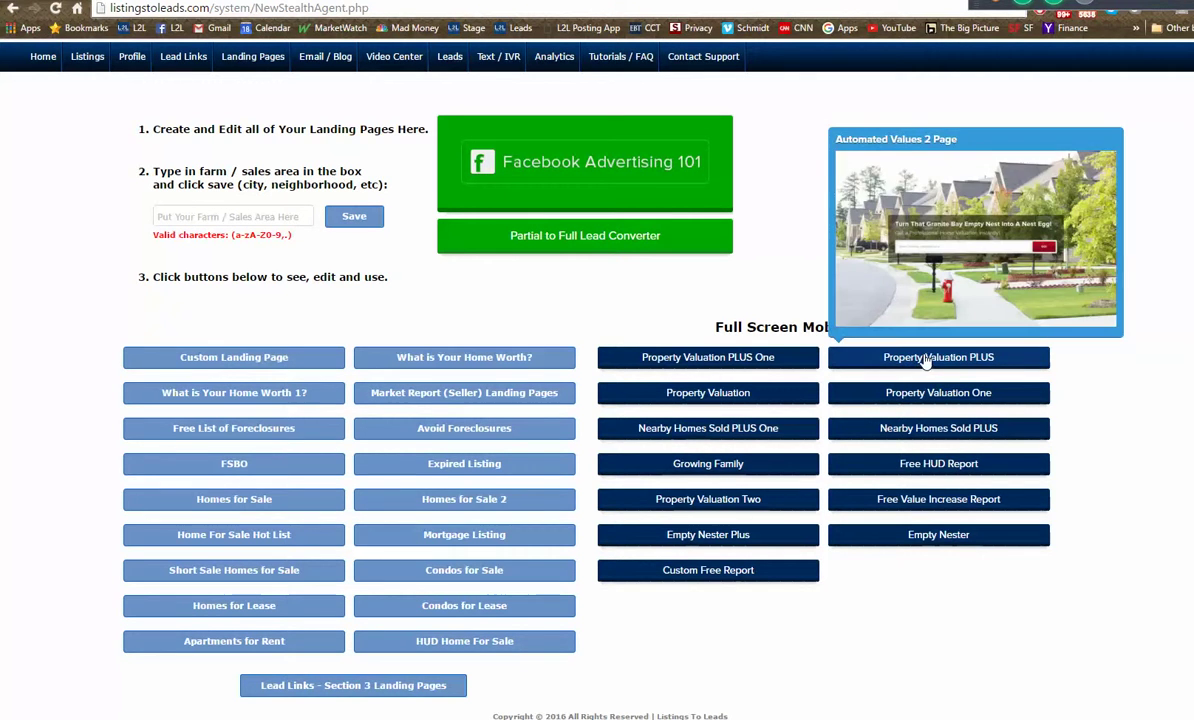
mouse_move(718, 398)
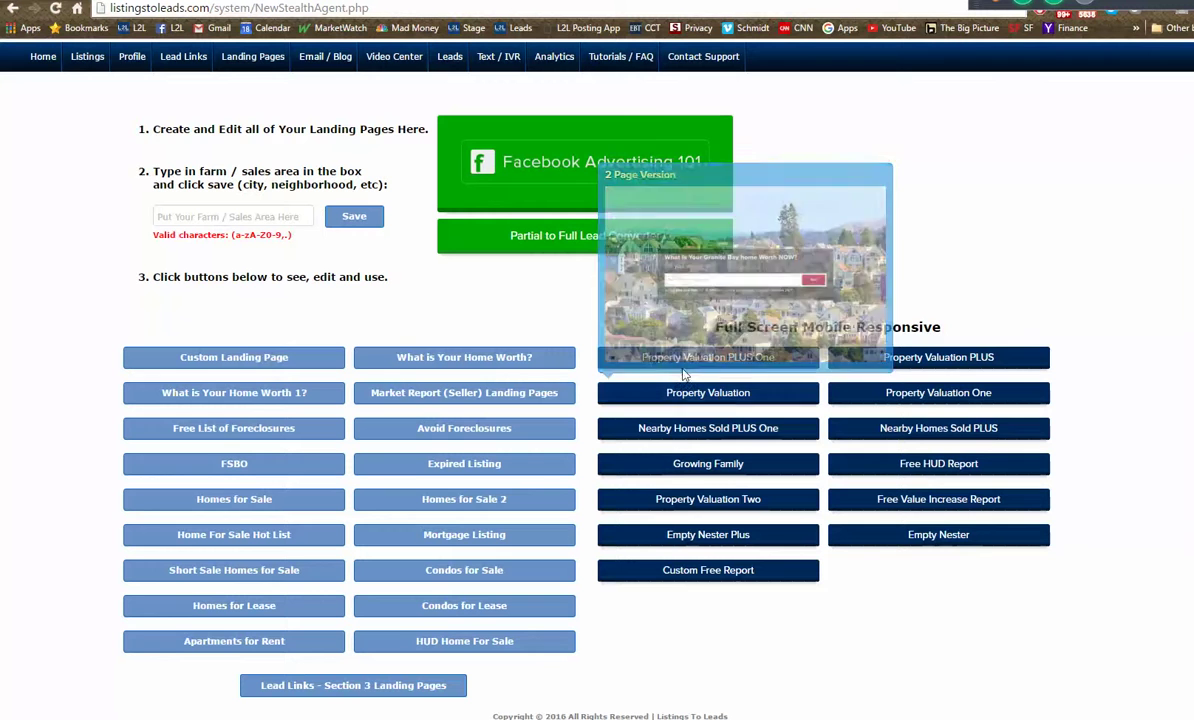
mouse_move(648, 362)
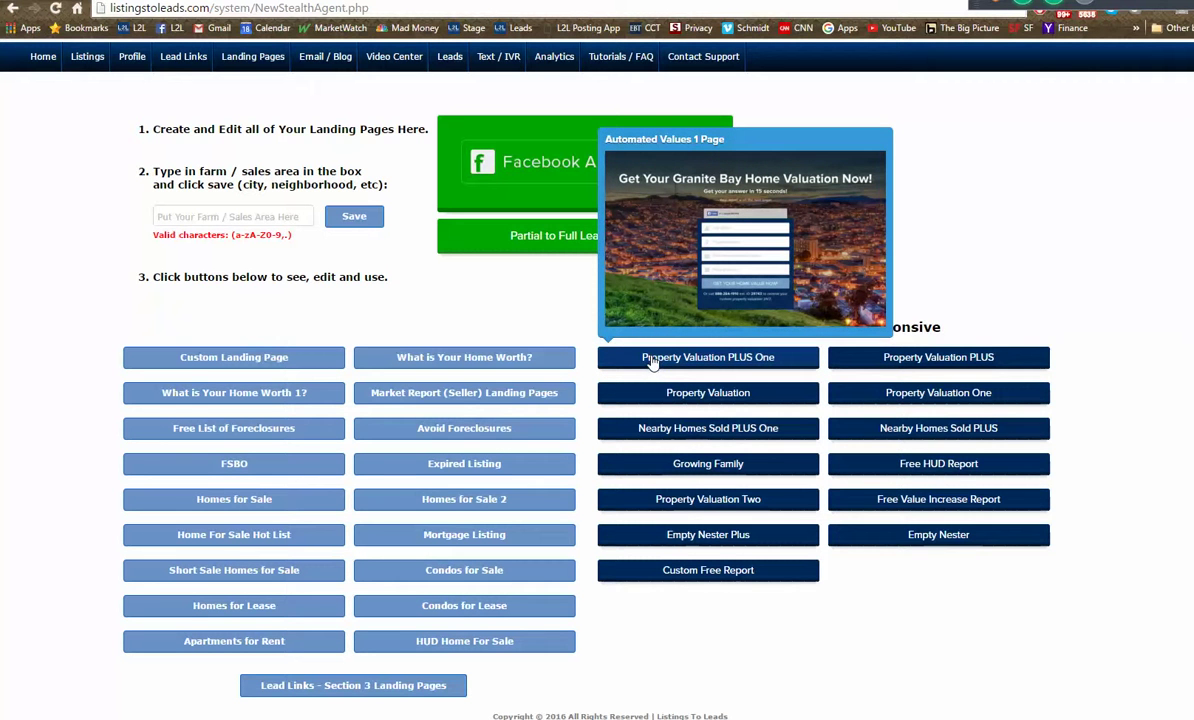
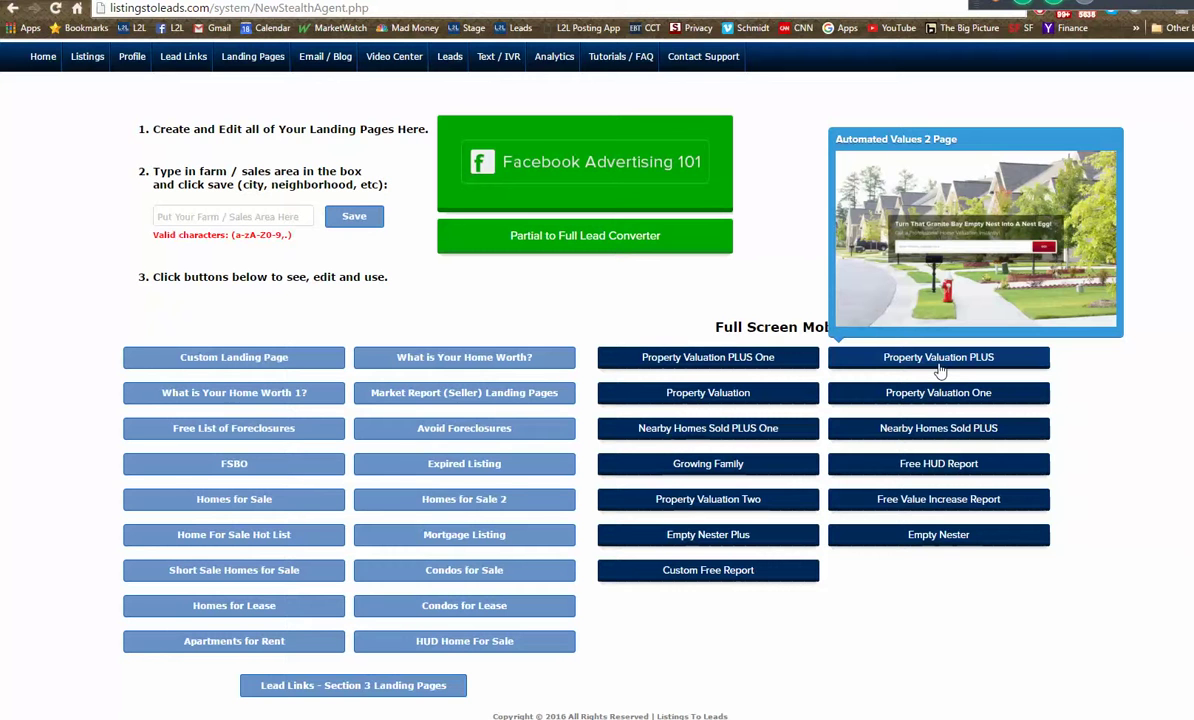
Step: Open the Lafayette Property Valuation PLUS landing page from the L2L dashboard
mouse_move(677, 367)
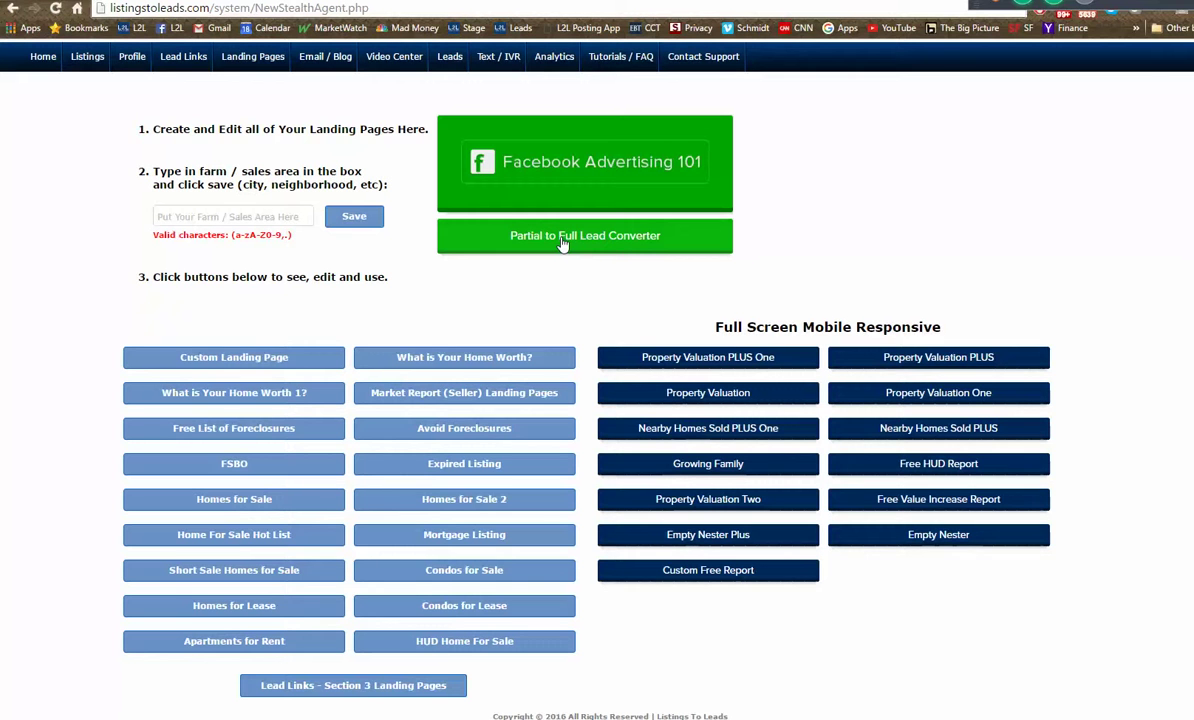
mouse_move(960, 360)
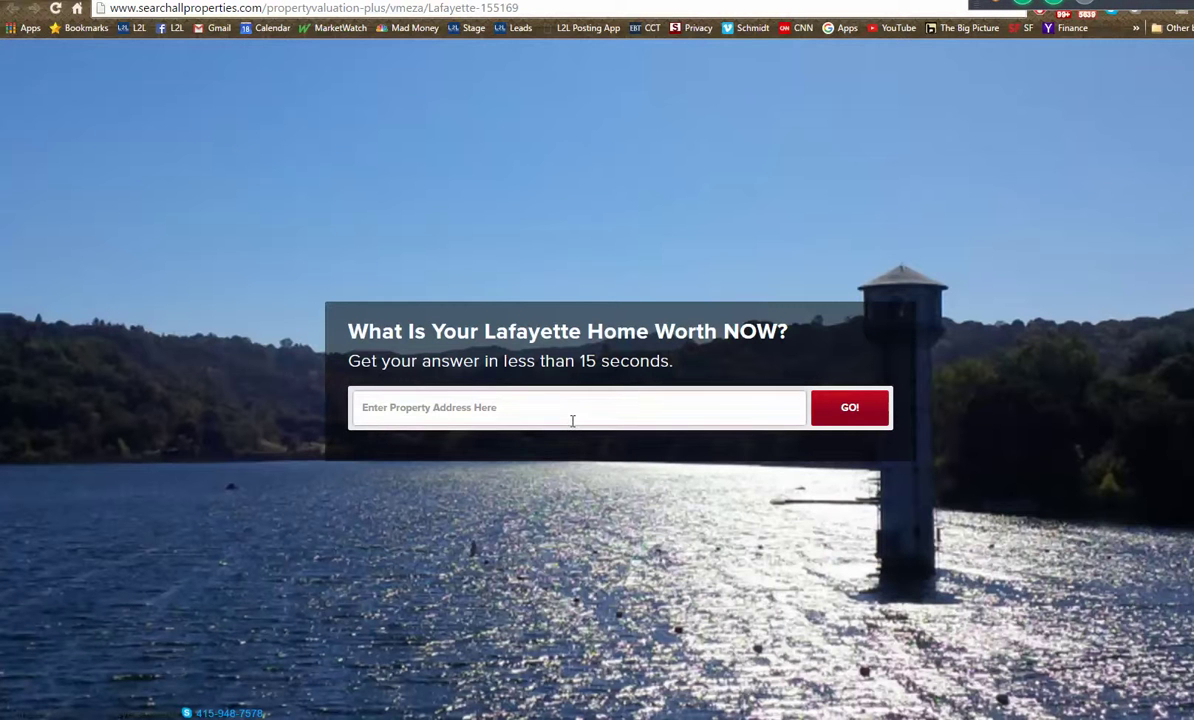
Step: Enter the Lafayette home's Huston Rd address from the suggestions and request its valuation
type("156")
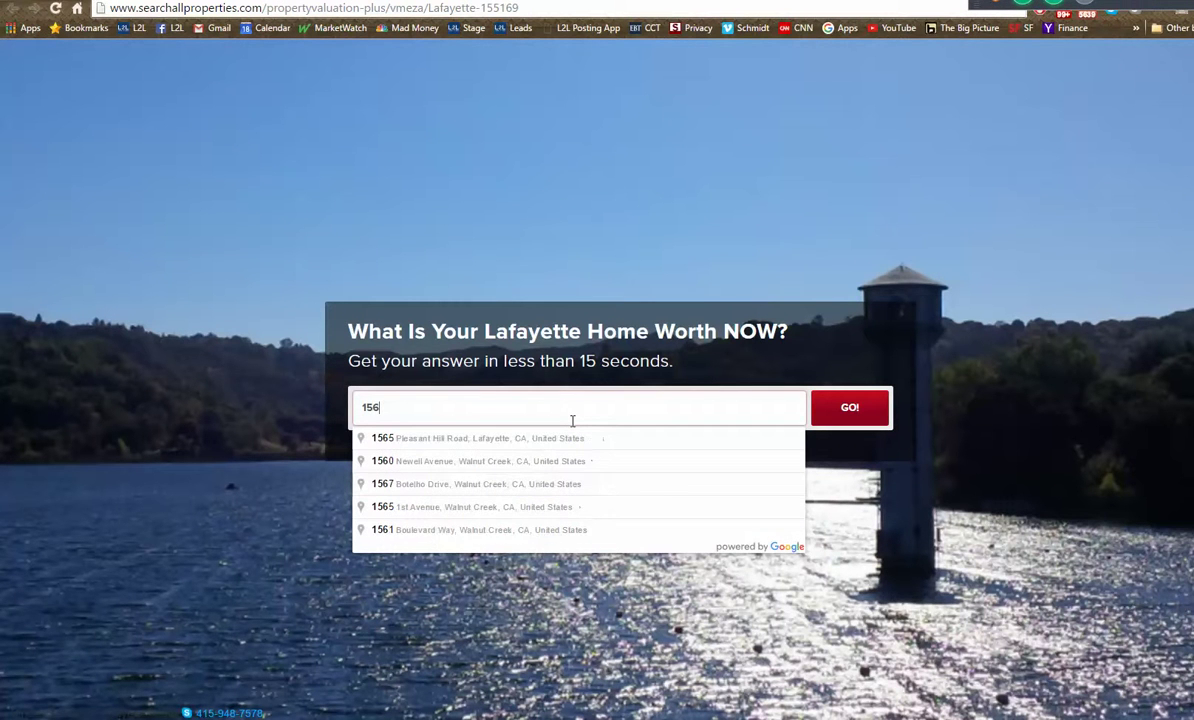
key("BackSpace")
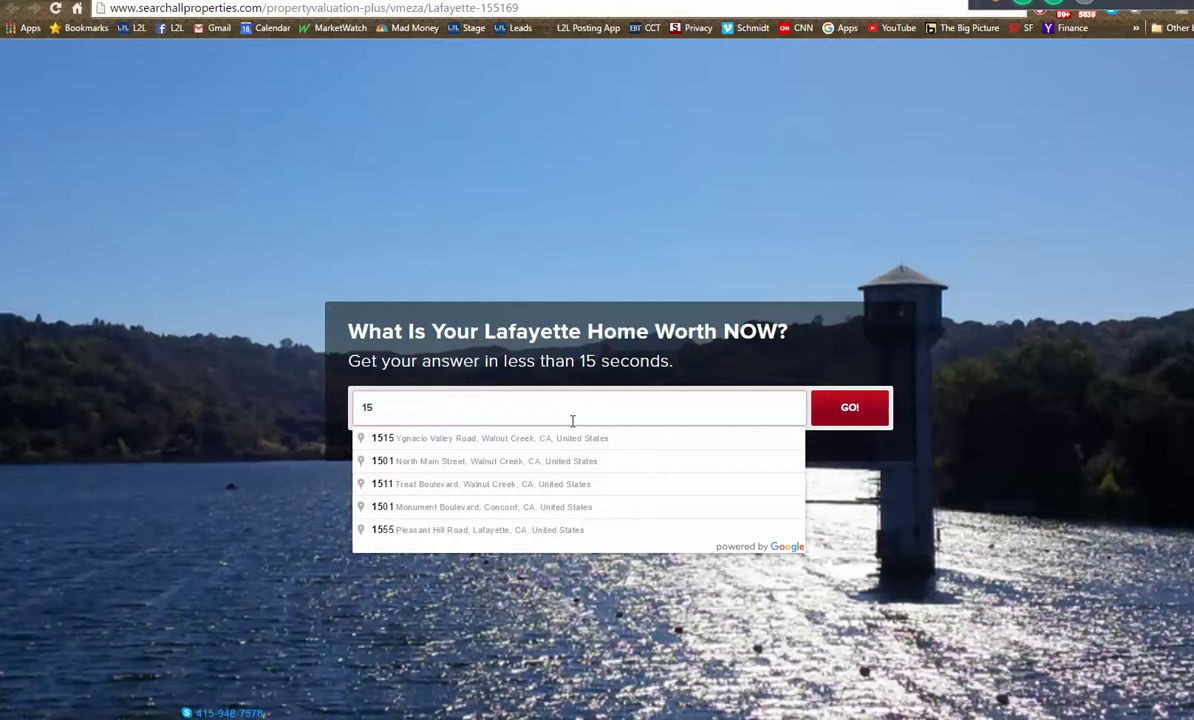
type("95")
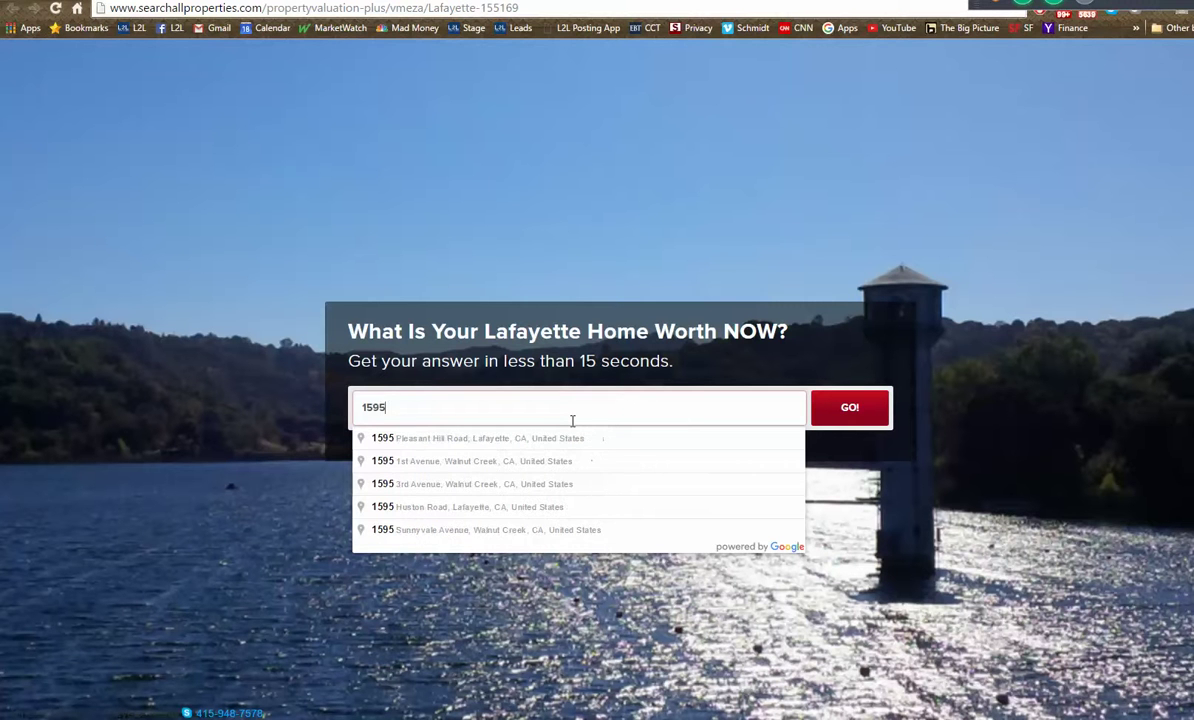
key("Down")
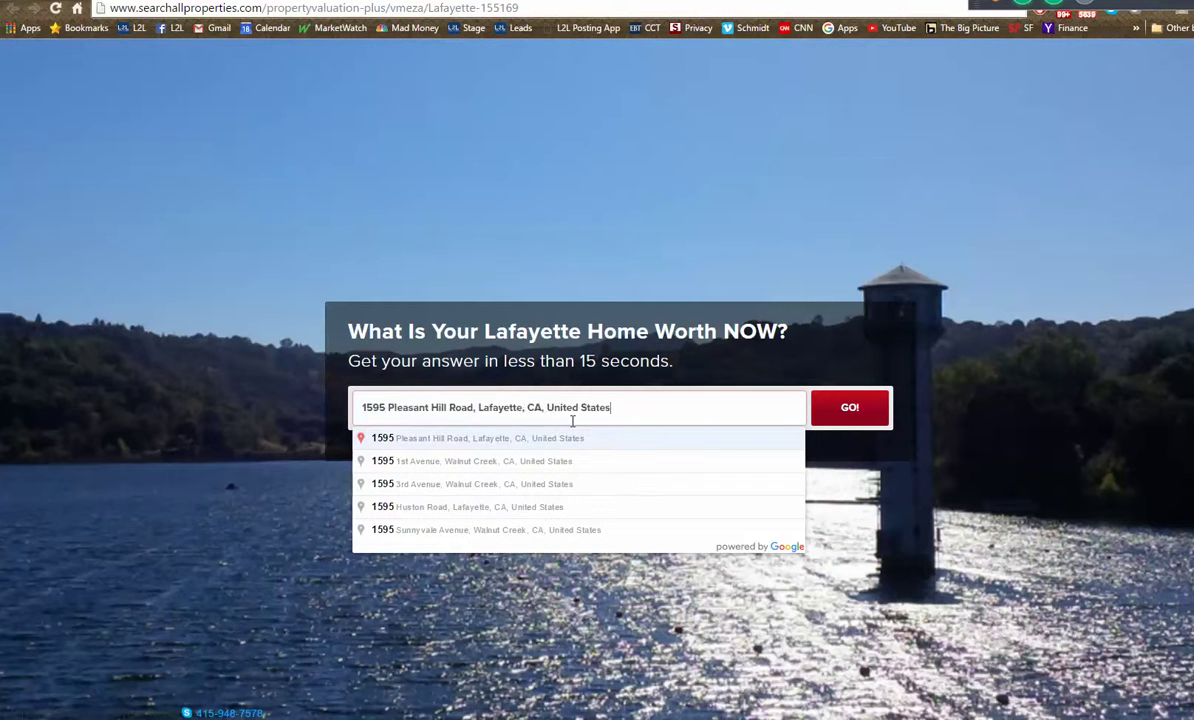
key("BackSpace")
key("BackSpace")
key("BackSpace")
key("BackSpace")
key("BackSpace")
key("BackSpace")
key("BackSpace")
key("BackSpace")
key("BackSpace")
key("BackSpace")
key("BackSpace")
key("BackSpace")
key("BackSpace")
key("BackSpace")
key("BackSpace")
key("BackSpace")
key("BackSpace")
key("BackSpace")
key("BackSpace")
key("BackSpace")
key("BackSpace")
key("BackSpace")
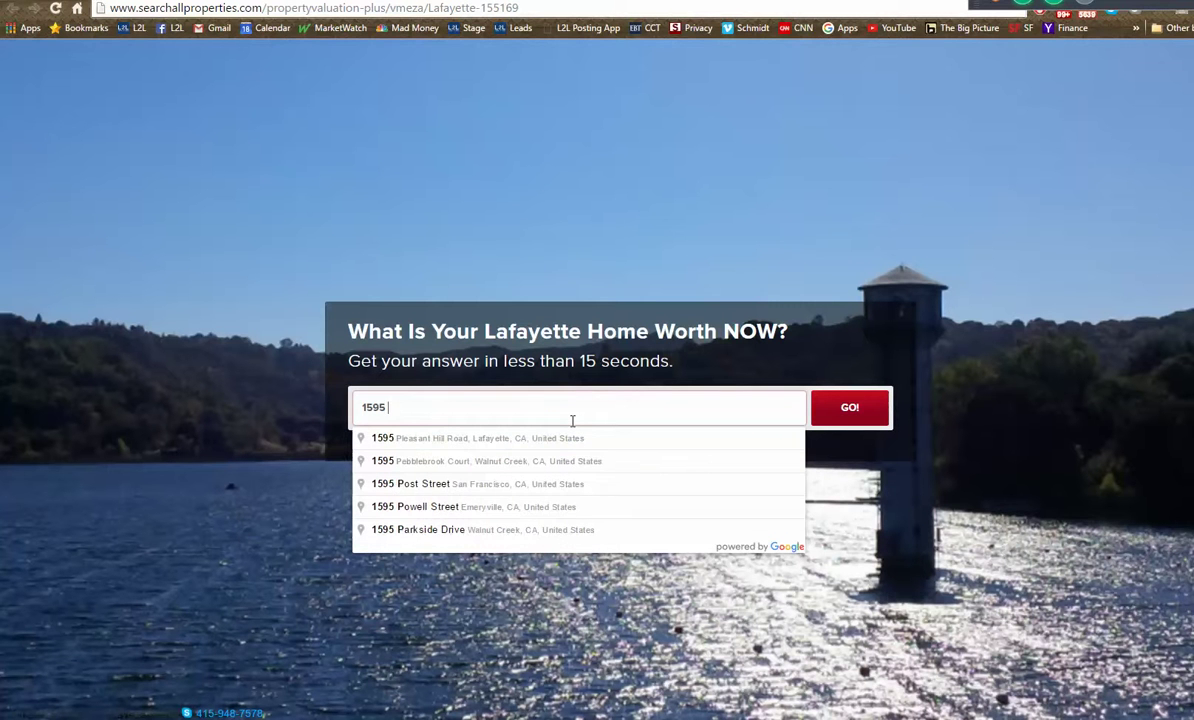
type("hus")
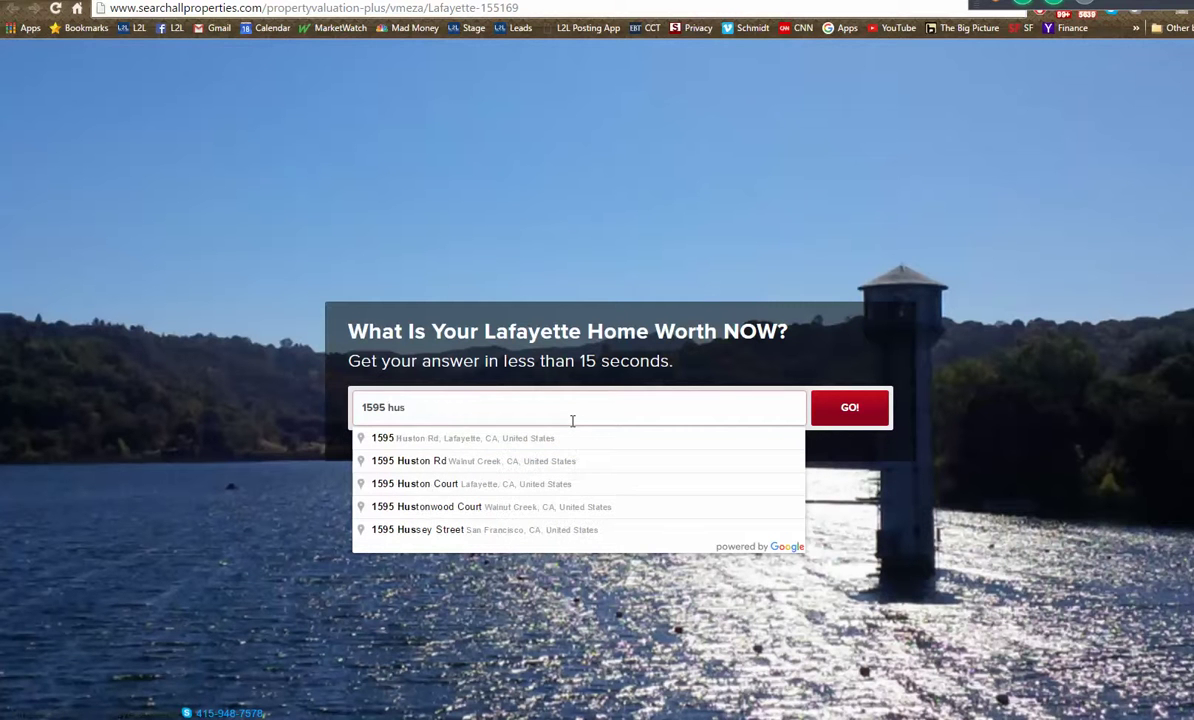
key("Down")
key("Return")
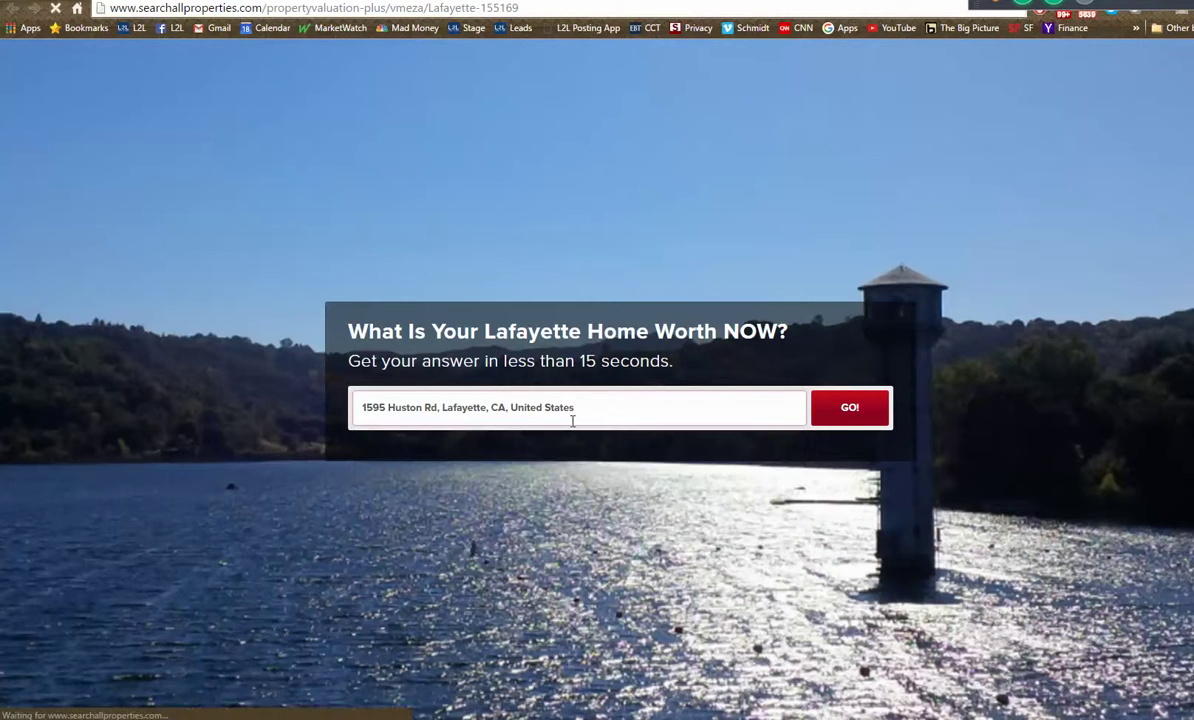
left_click(880, 407)
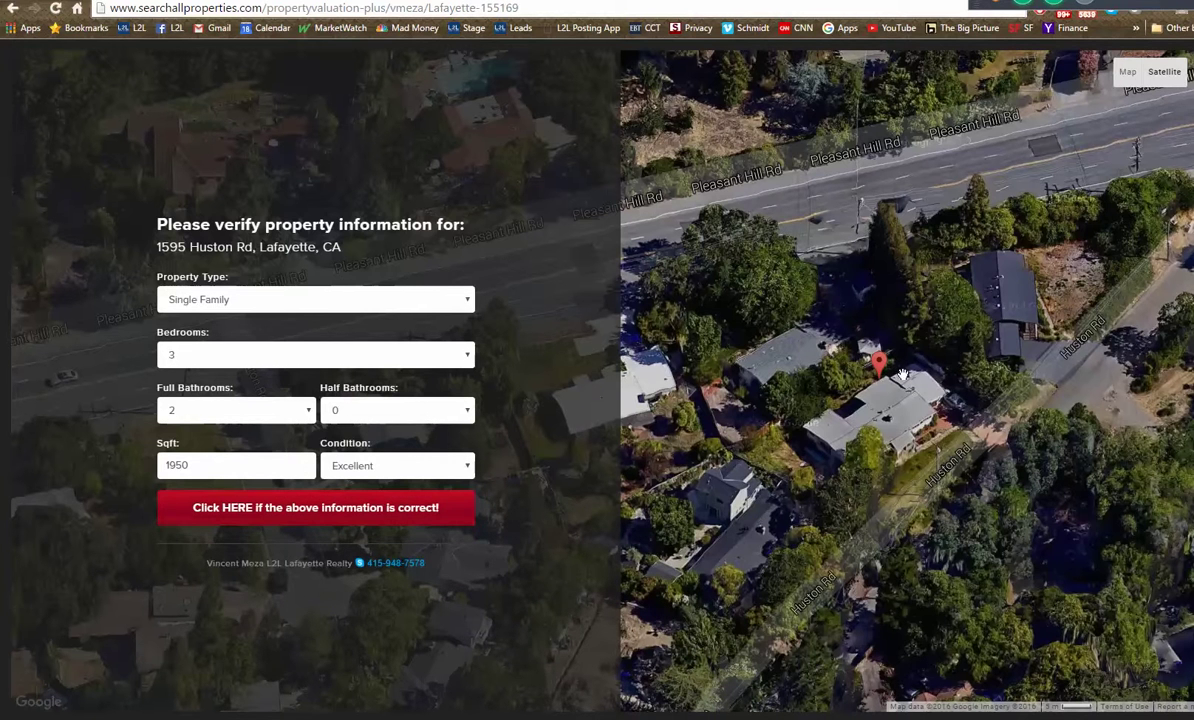
Step: Confirm the property details, autofill the contact fields, choose 'I am thinking about selling', and request the report
left_click(372, 510)
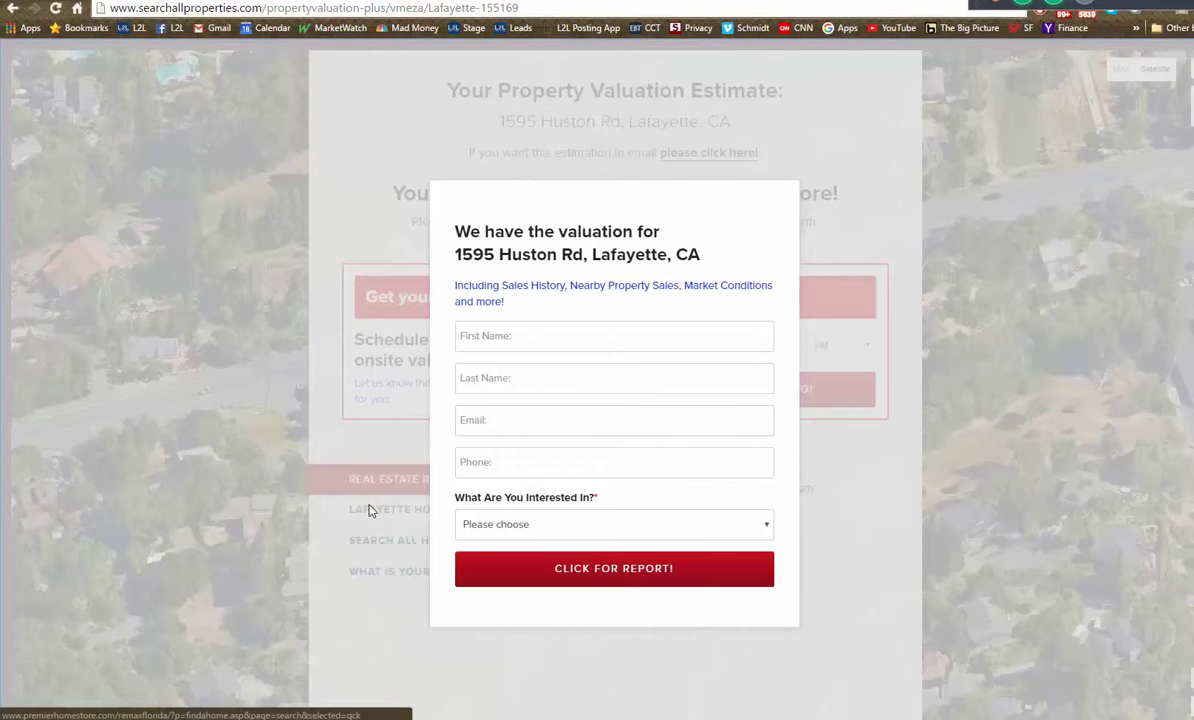
left_click(485, 337)
type("Vincent")
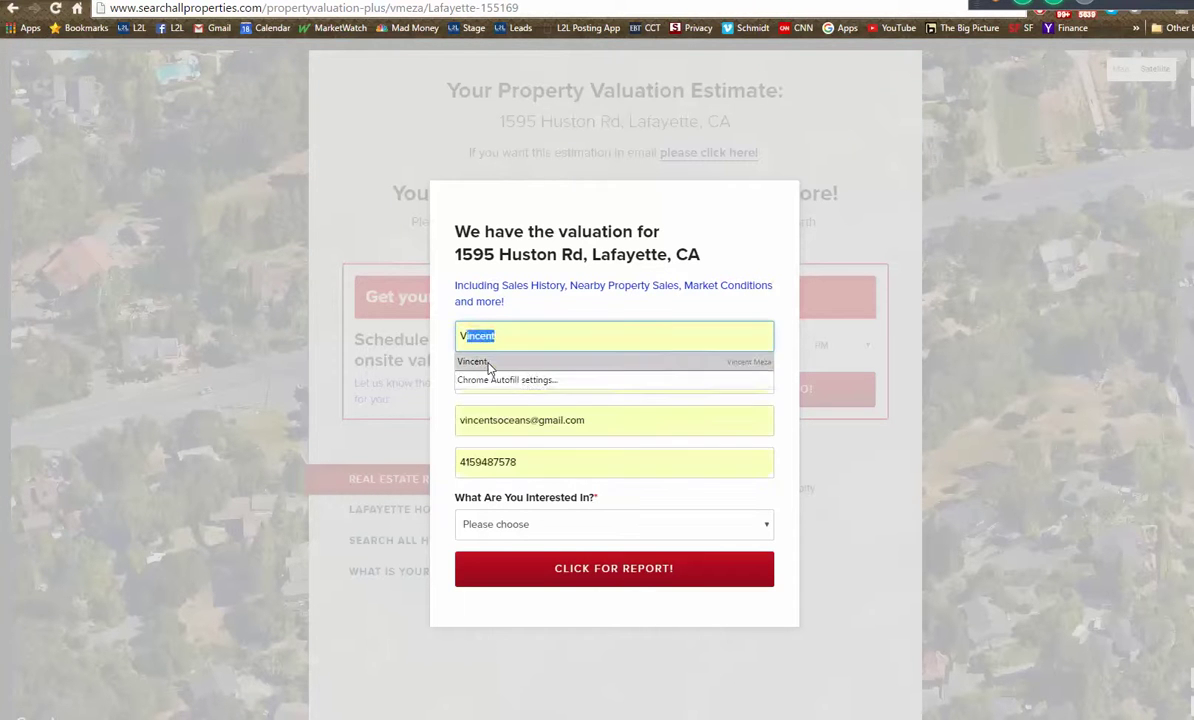
left_click(487, 362)
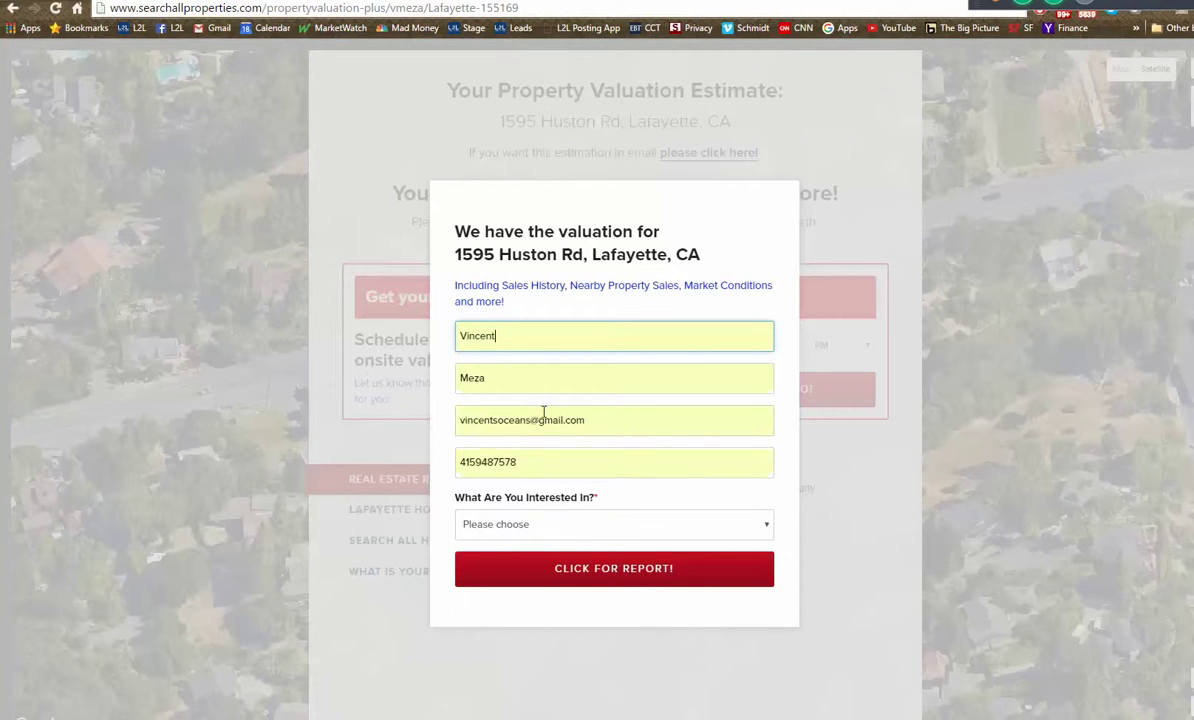
left_click(587, 530)
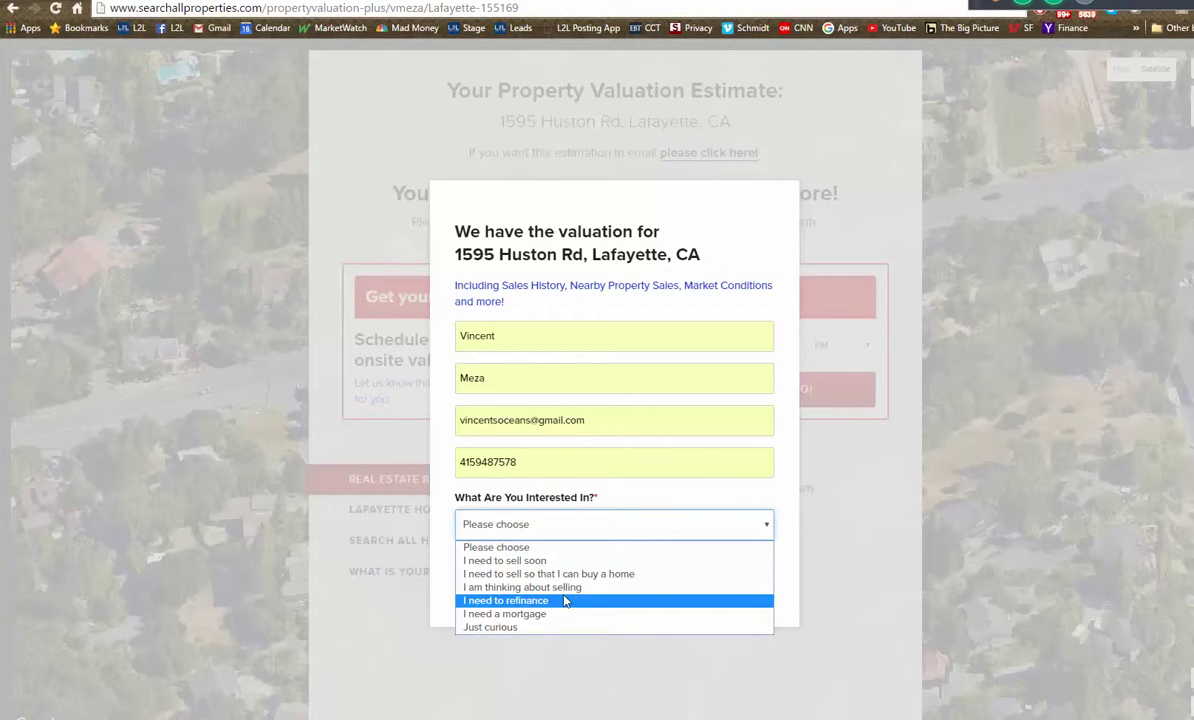
left_click(563, 588)
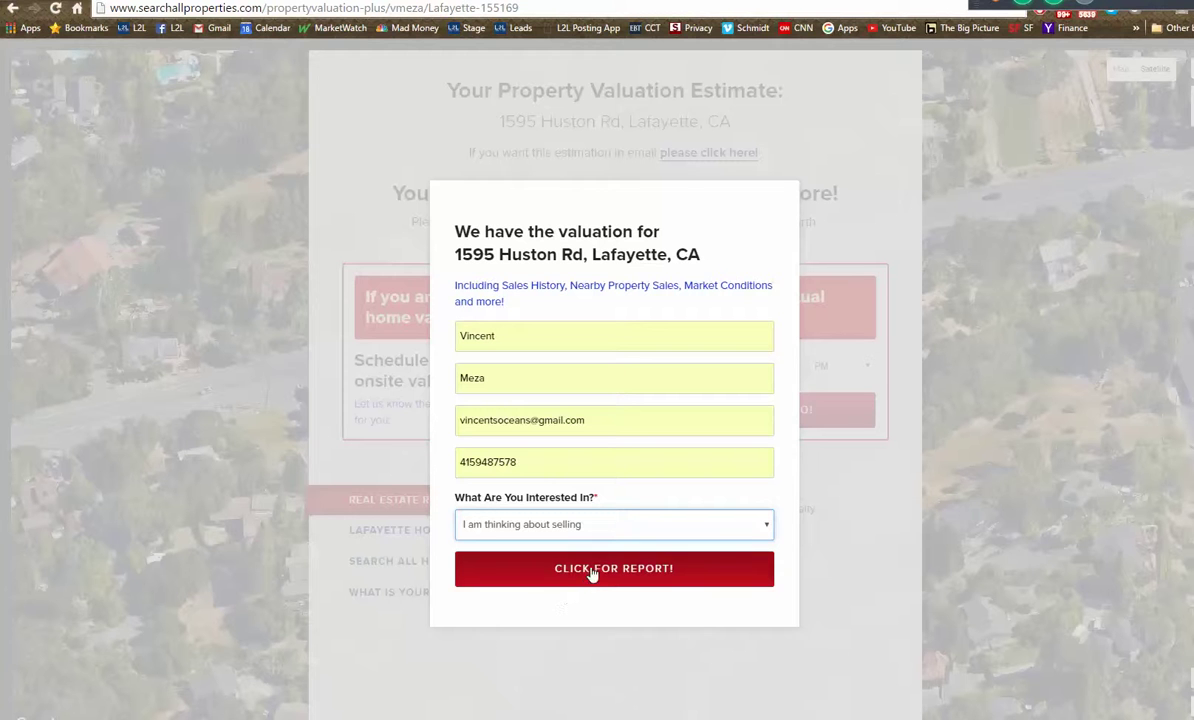
left_click(596, 581)
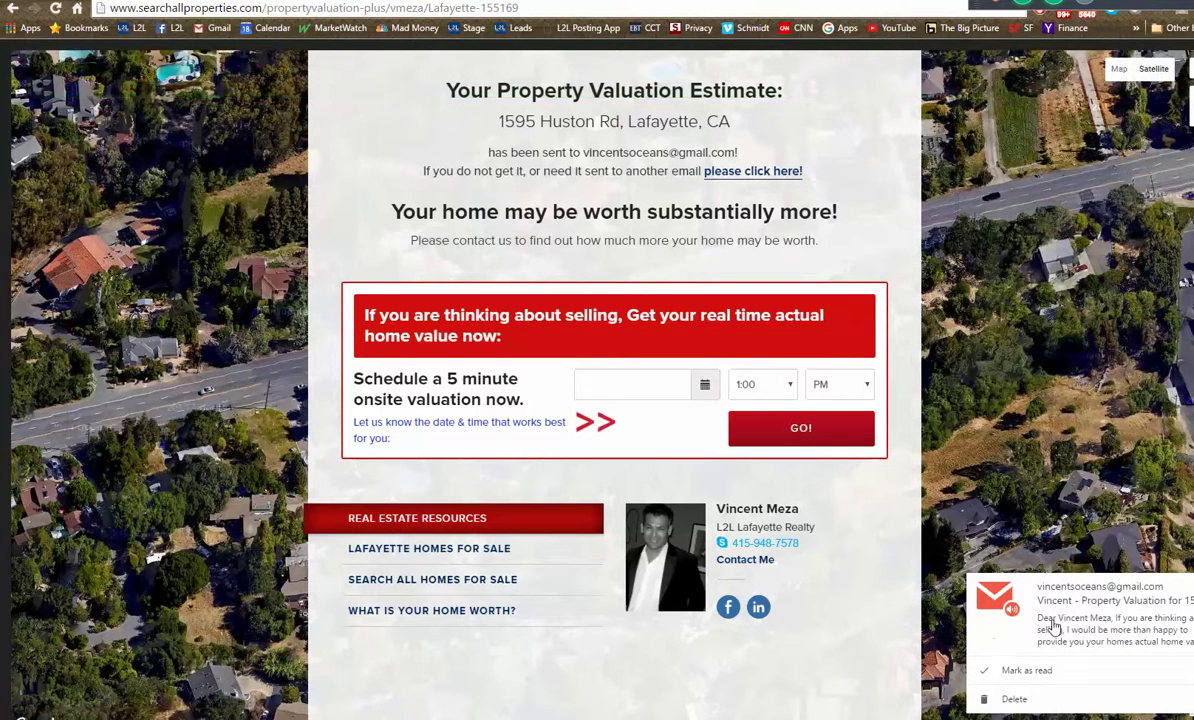
Step: Open the arriving valuation e-mail and enlarge the Gmail window showing the report
left_click(1146, 640)
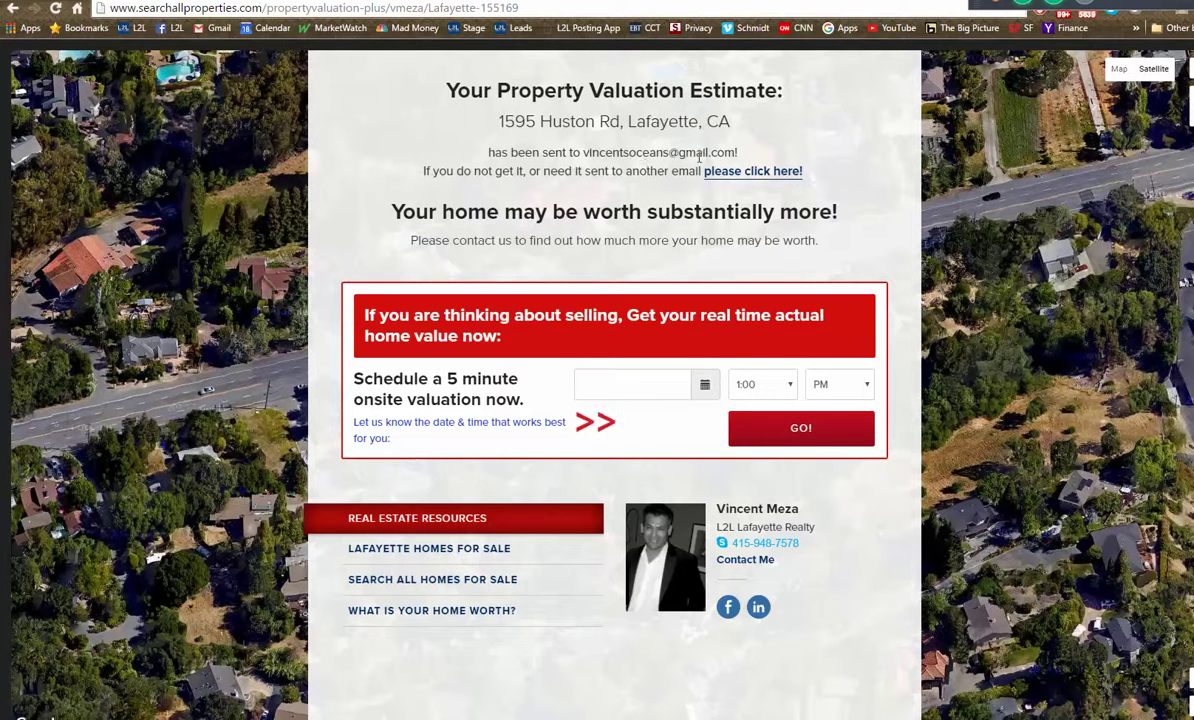
left_click_drag(737, 152, 629, 152)
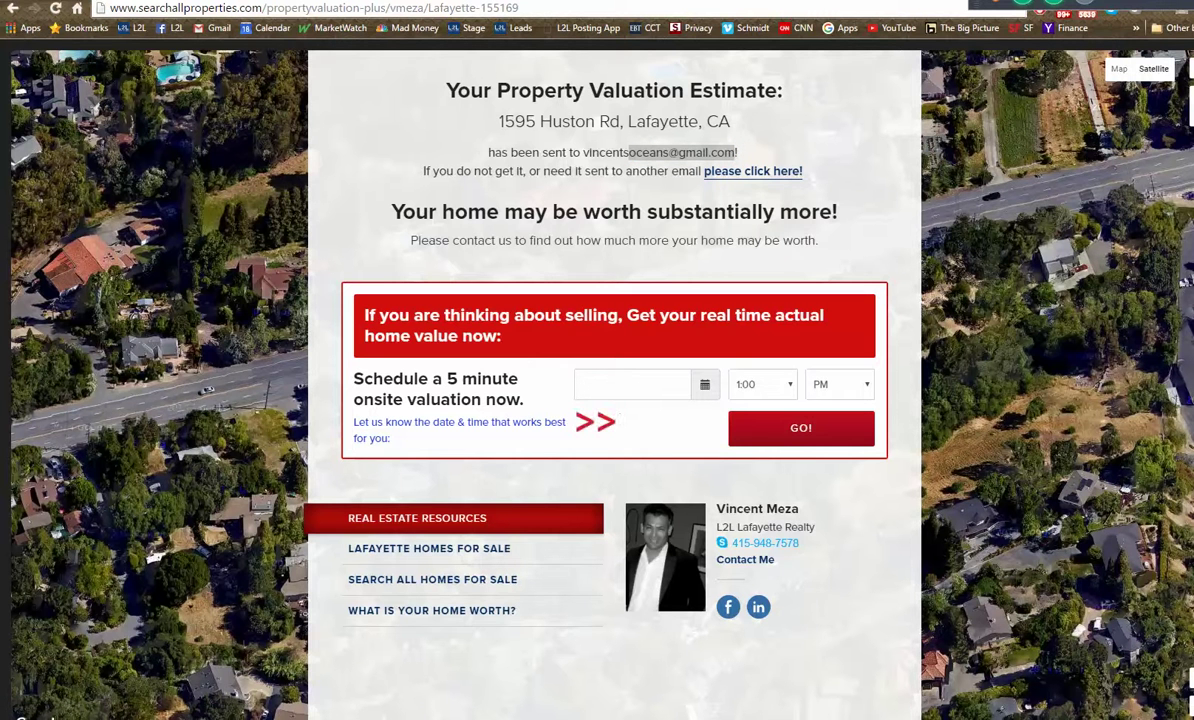
key("alt+Tab")
left_click_drag(530, 415, 660, 2)
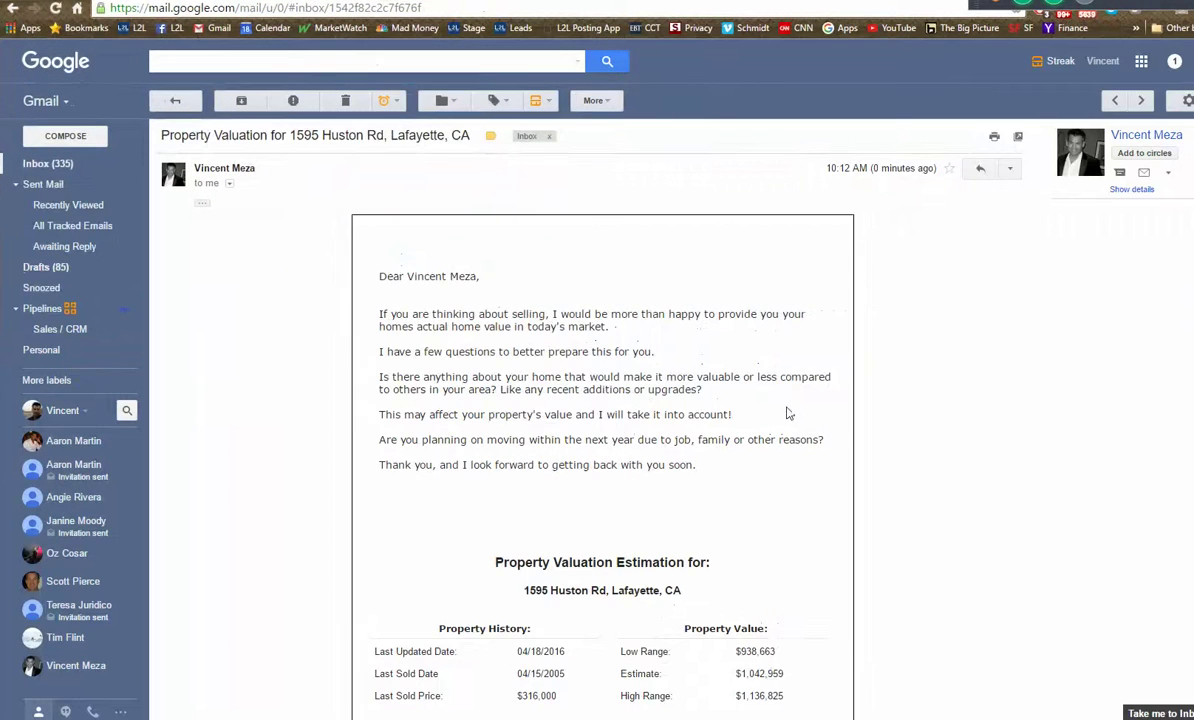
Step: Scroll through the e-mail's $4,018 rent estimate and ten nearby recent sales, then back up
scroll(787, 413, "down", 1)
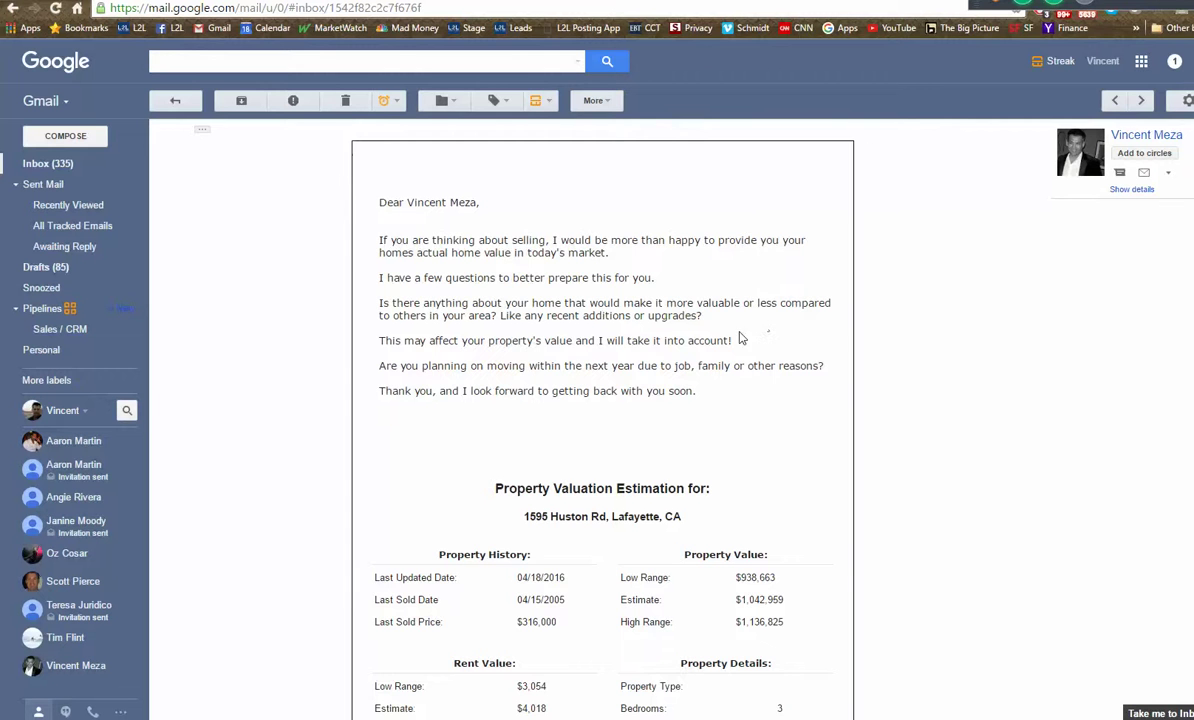
scroll(722, 357, "down", 3)
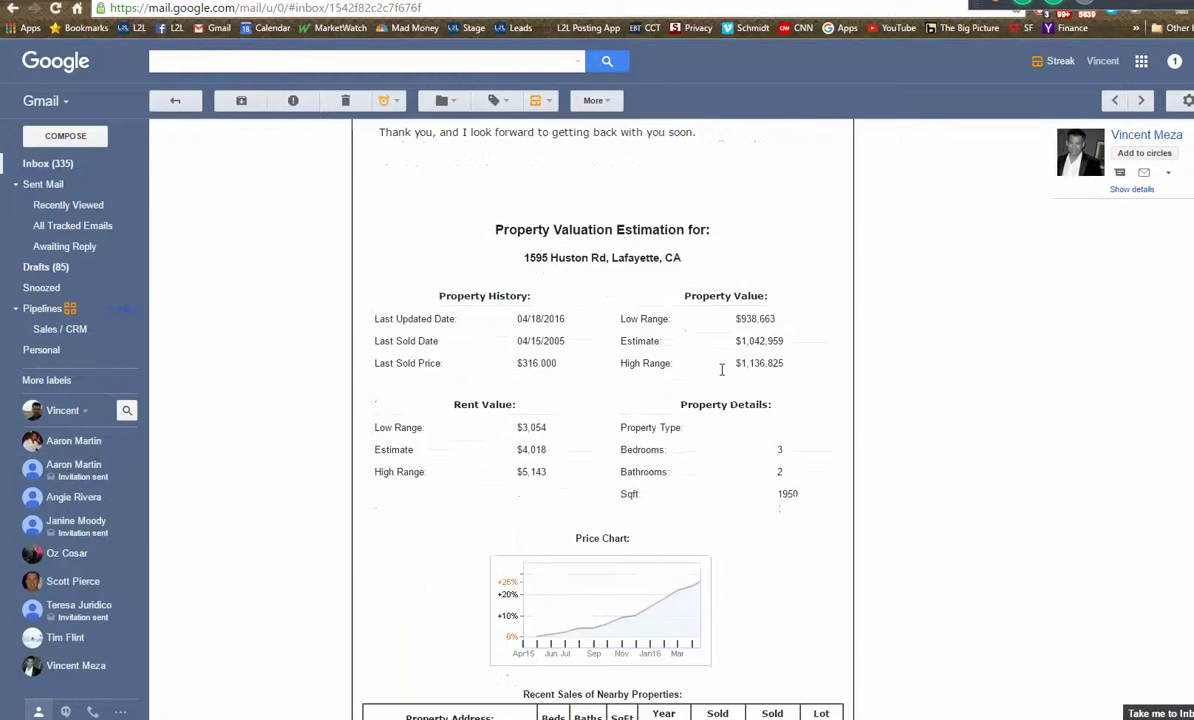
scroll(725, 390, "down", 7)
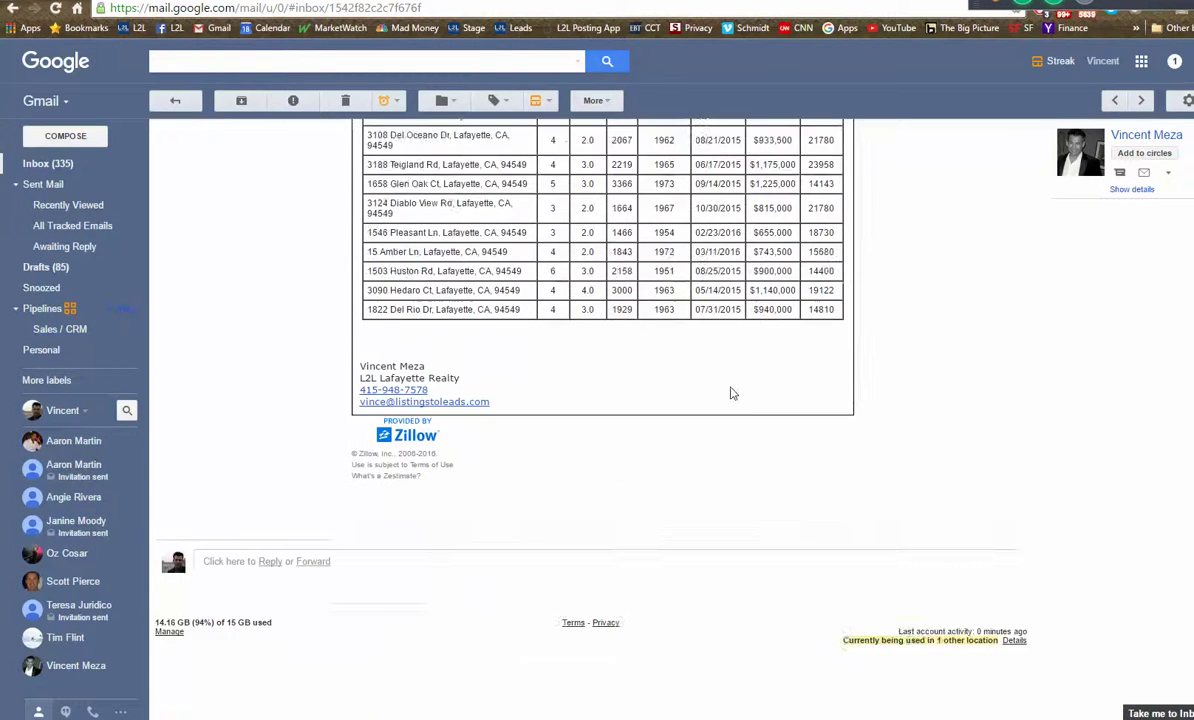
scroll(731, 395, "down", 1)
scroll(733, 398, "up", 2)
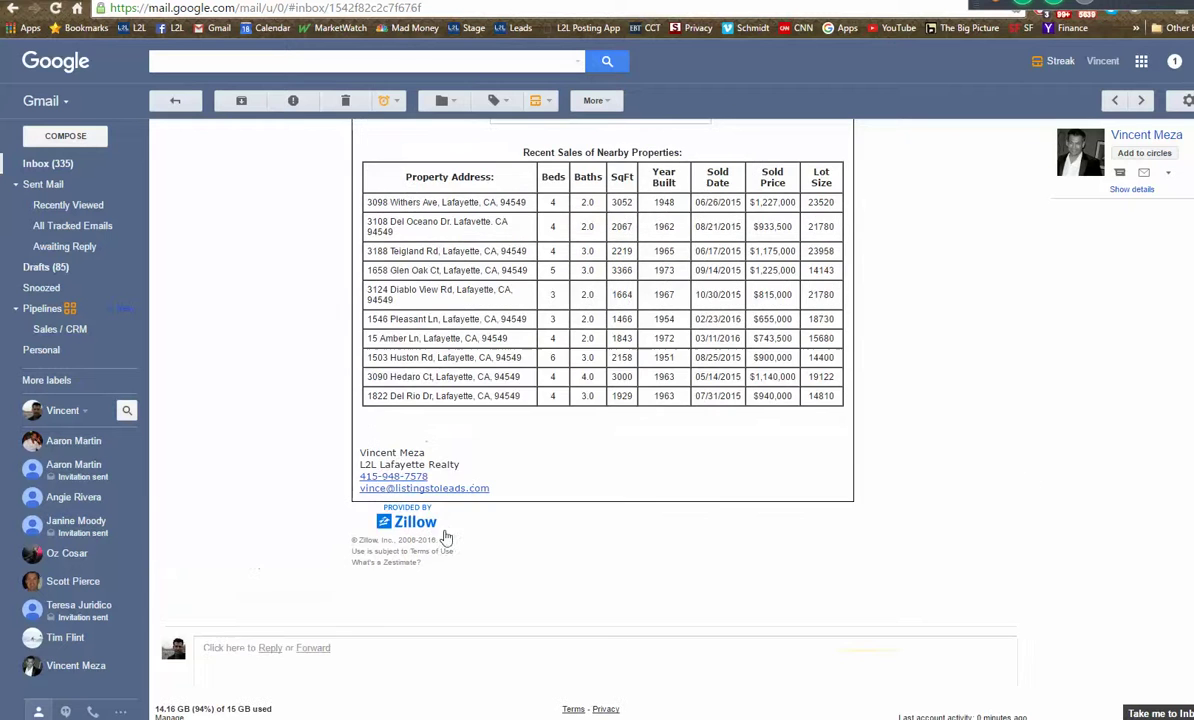
scroll(578, 450, "up", 10)
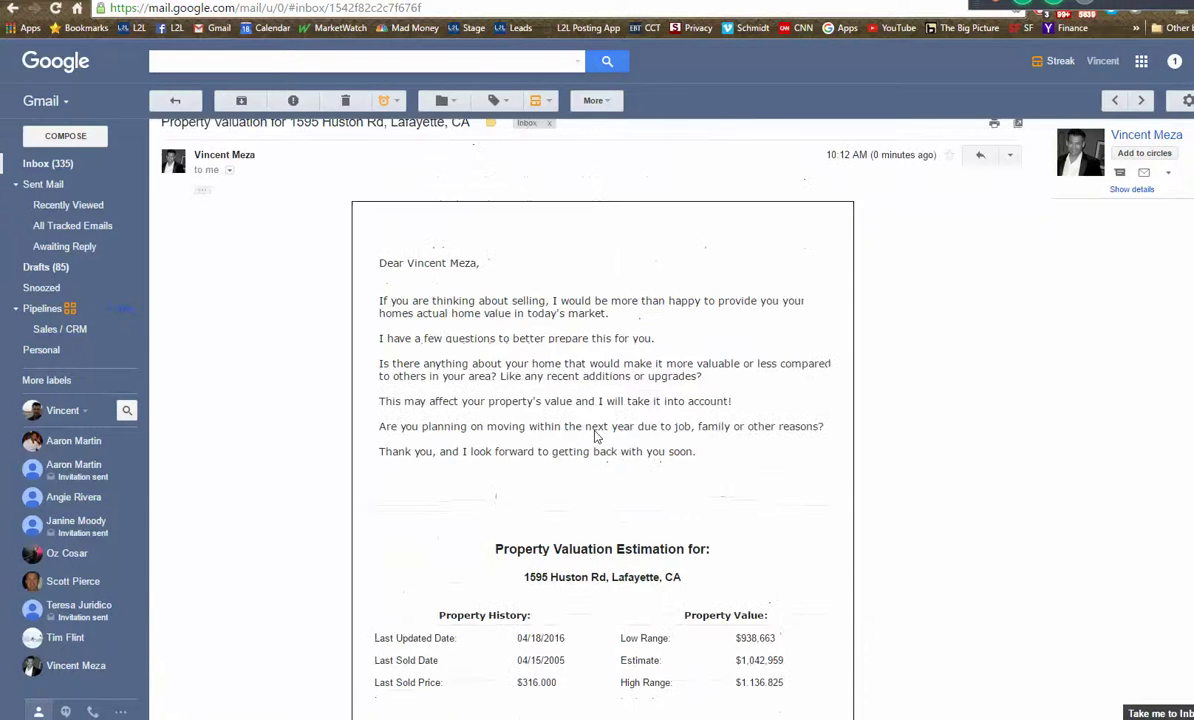
scroll(595, 436, "up", 1)
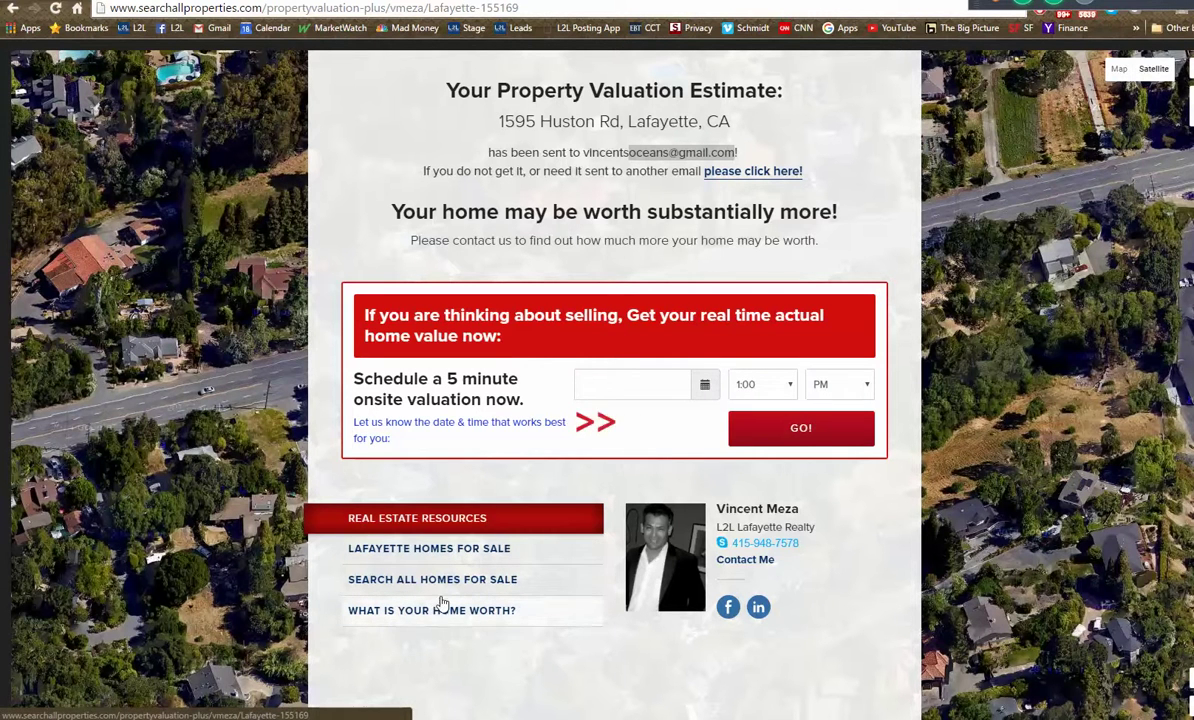
Step: Visit the 'Search All Homes For Sale' page, then return via the L2L bookmark
left_click(440, 580)
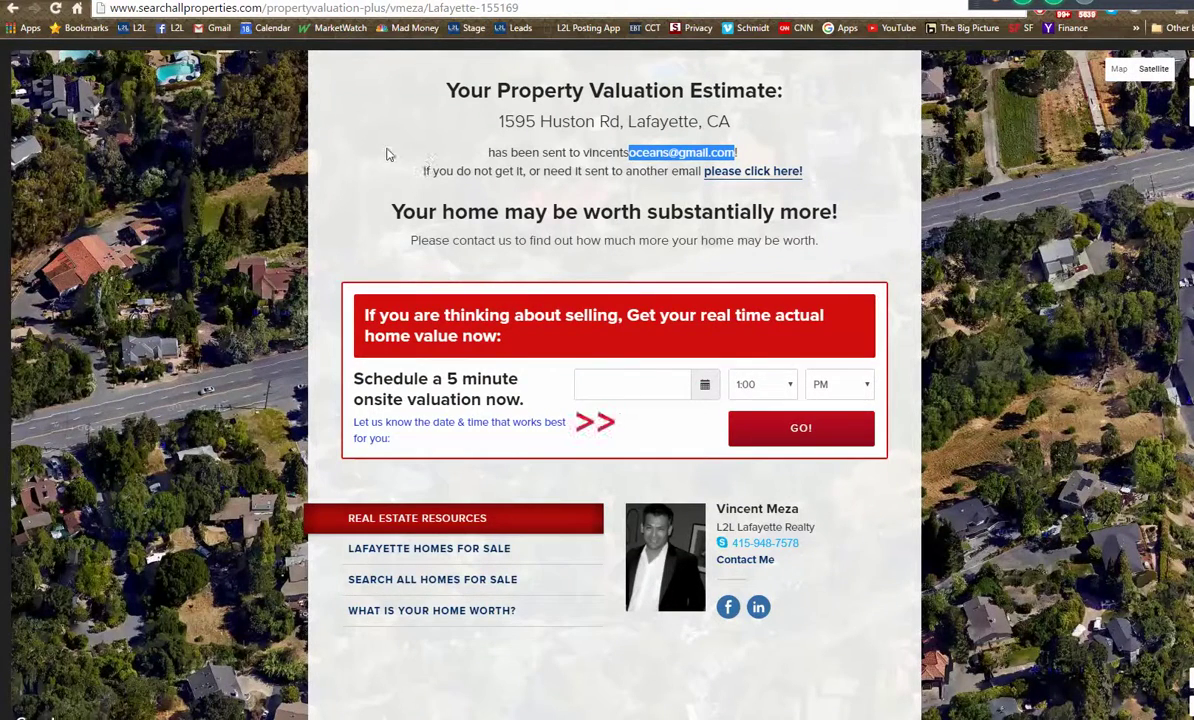
left_click(172, 27)
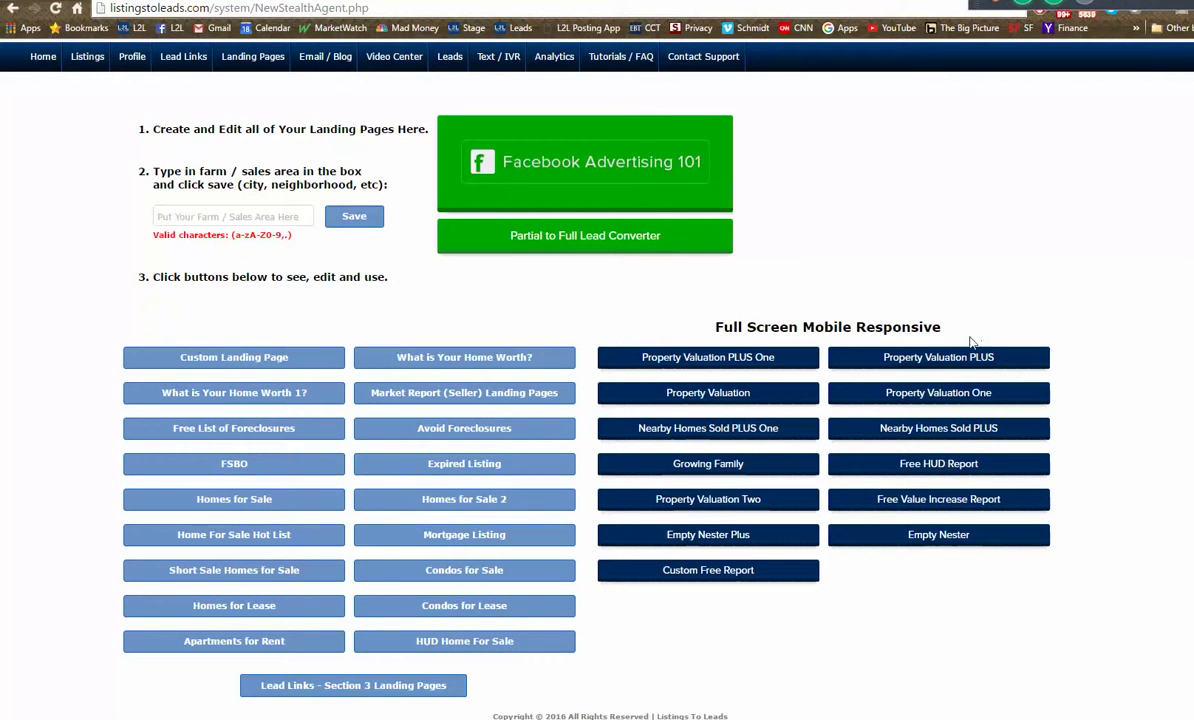
mouse_move(953, 360)
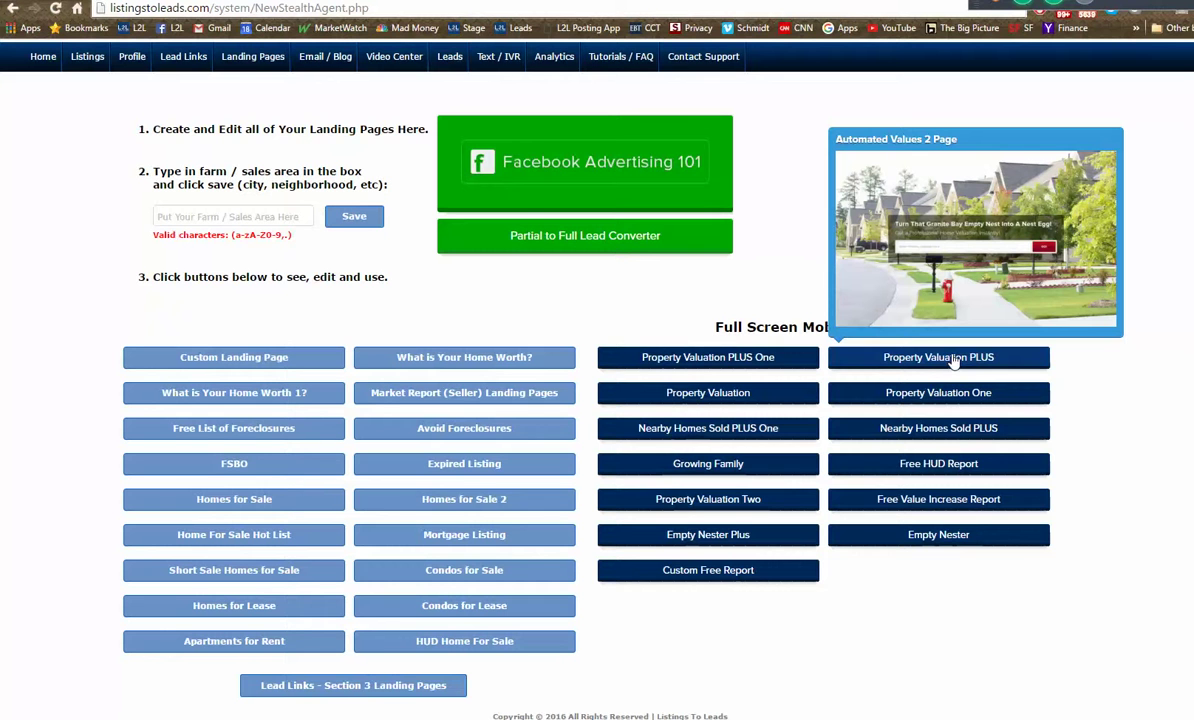
Step: Open the Property Valuation PLUS area pages listed under Full Screen Mobile Responsive
left_click(953, 362)
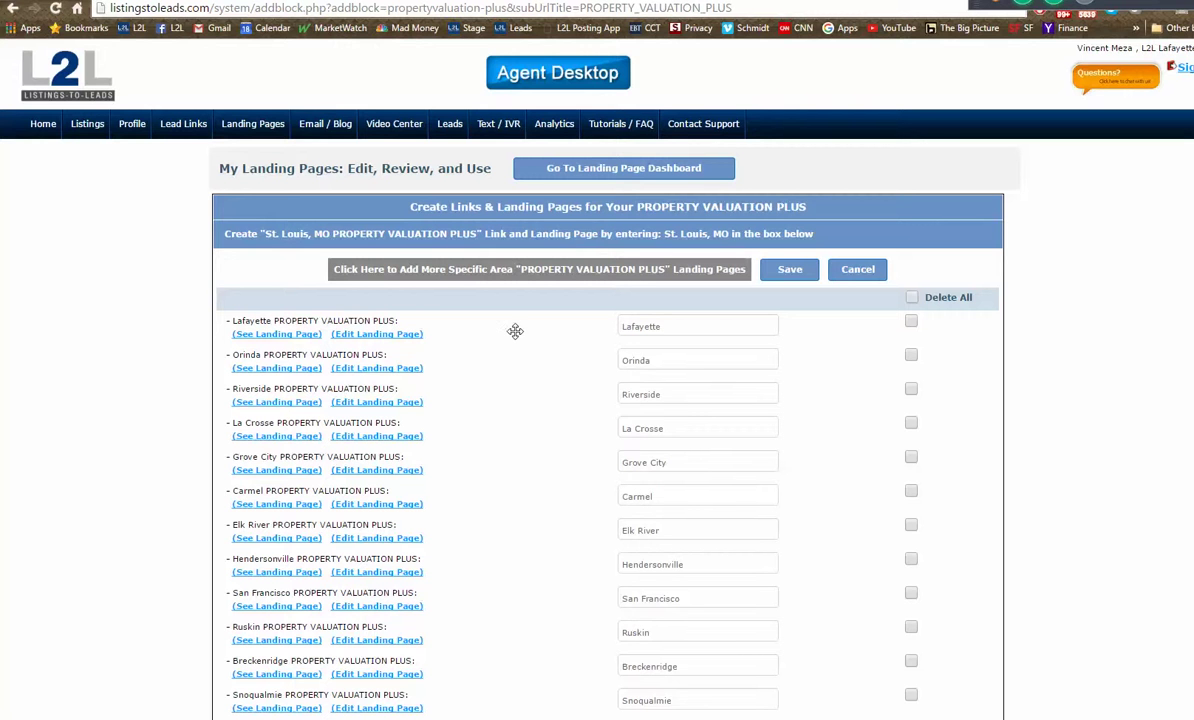
Step: Preview Lafayette's Property Valuation Plus landing page, then go back toward the dashboard
left_click(271, 335)
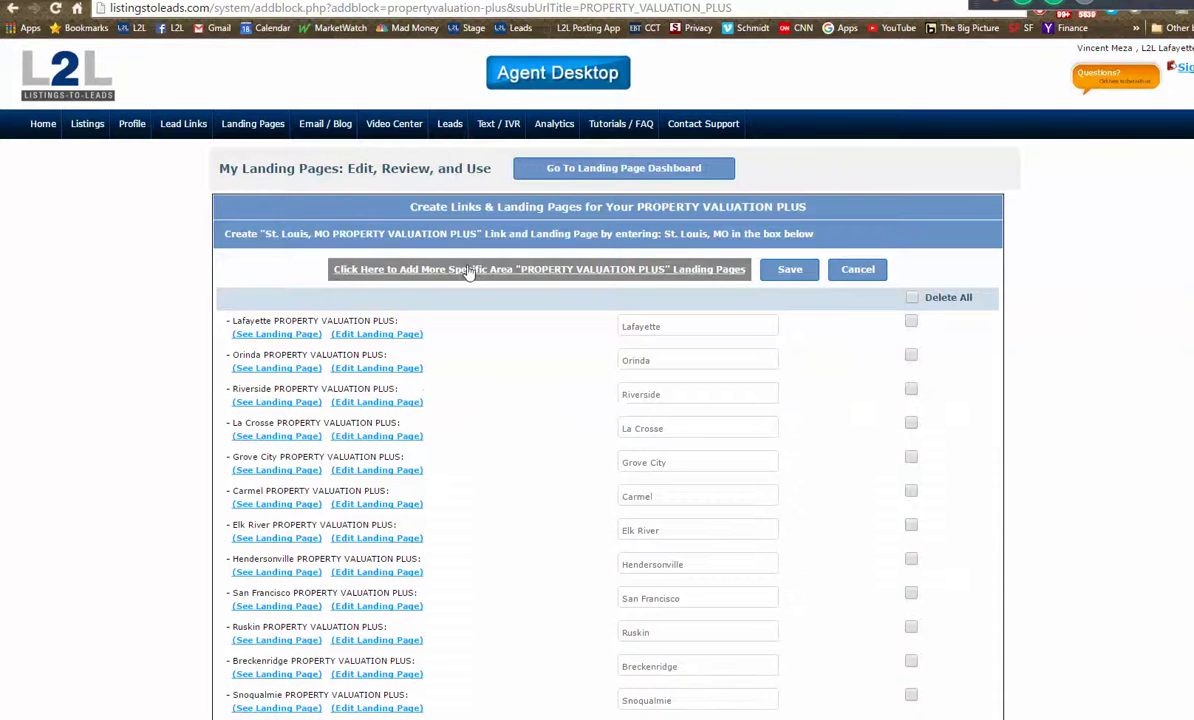
left_click(233, 131)
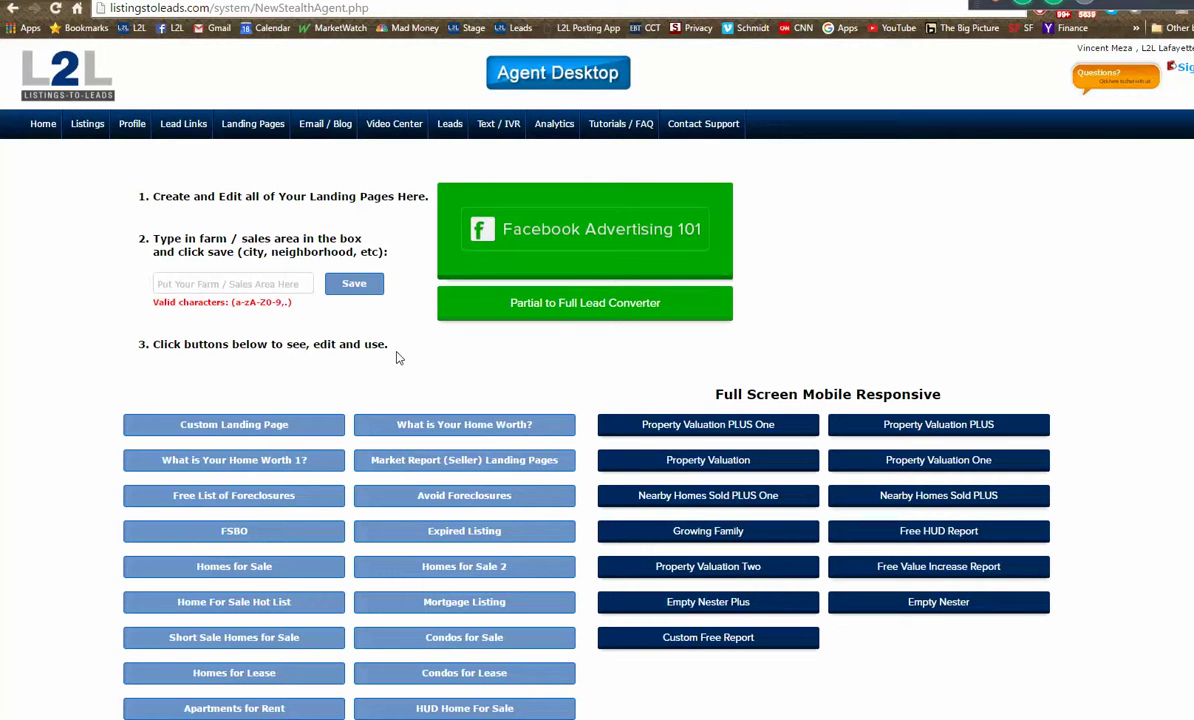
Step: Save Huntersville as a new farm area, postponing the antivirus restart reminder
left_click(268, 284)
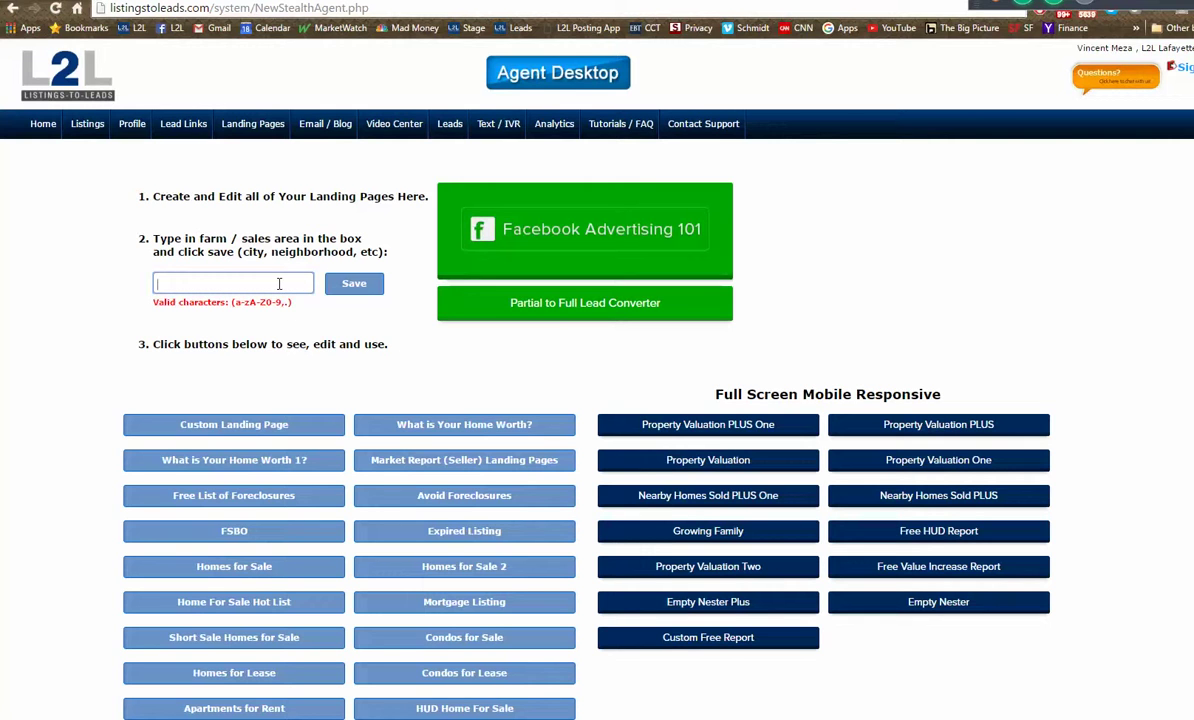
type("Huntersville")
left_click(351, 293)
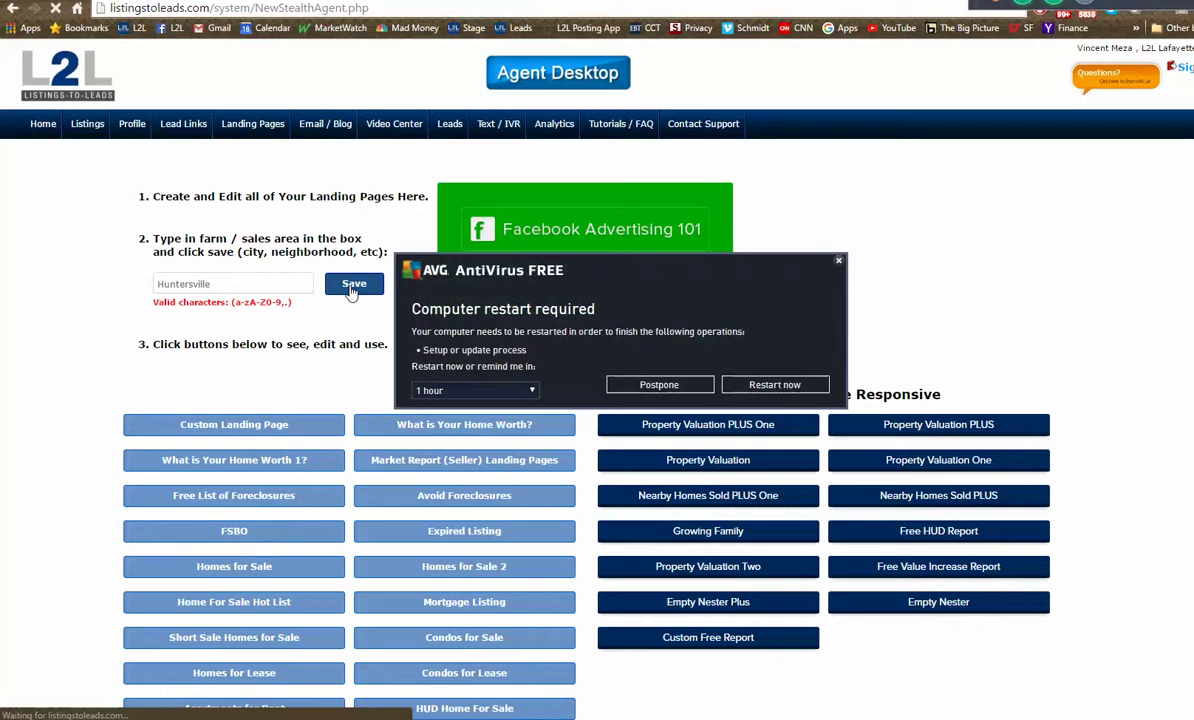
left_click(680, 385)
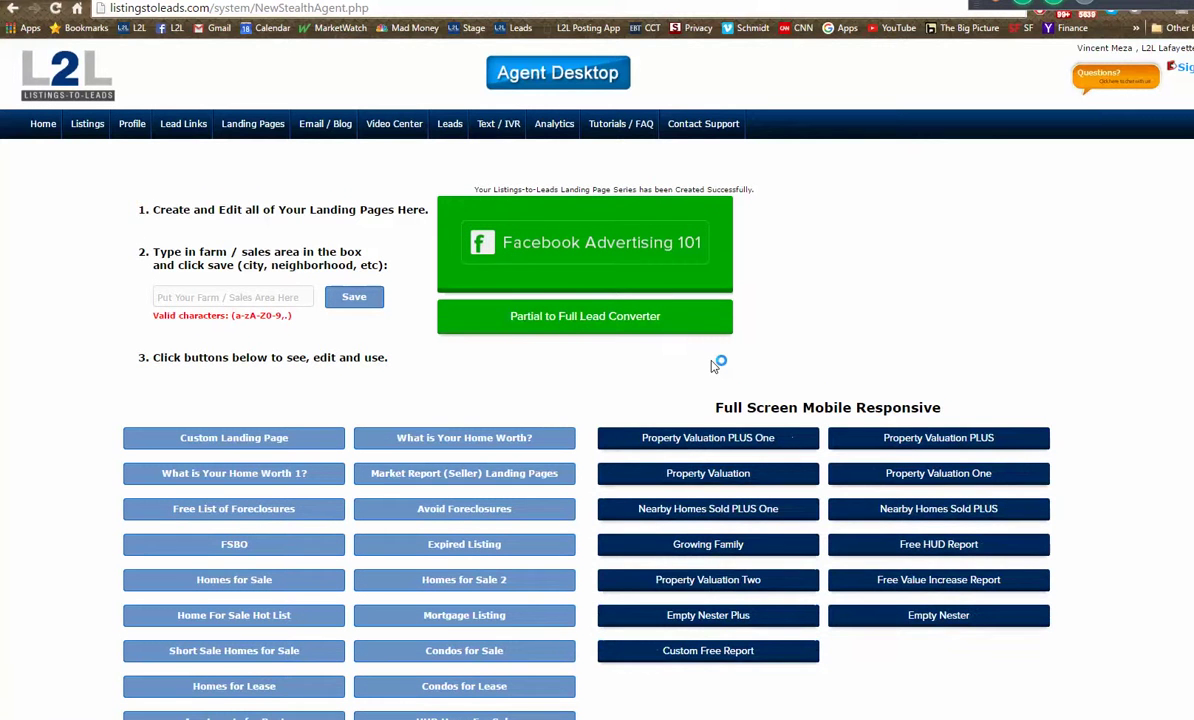
left_click_drag(755, 189, 444, 180)
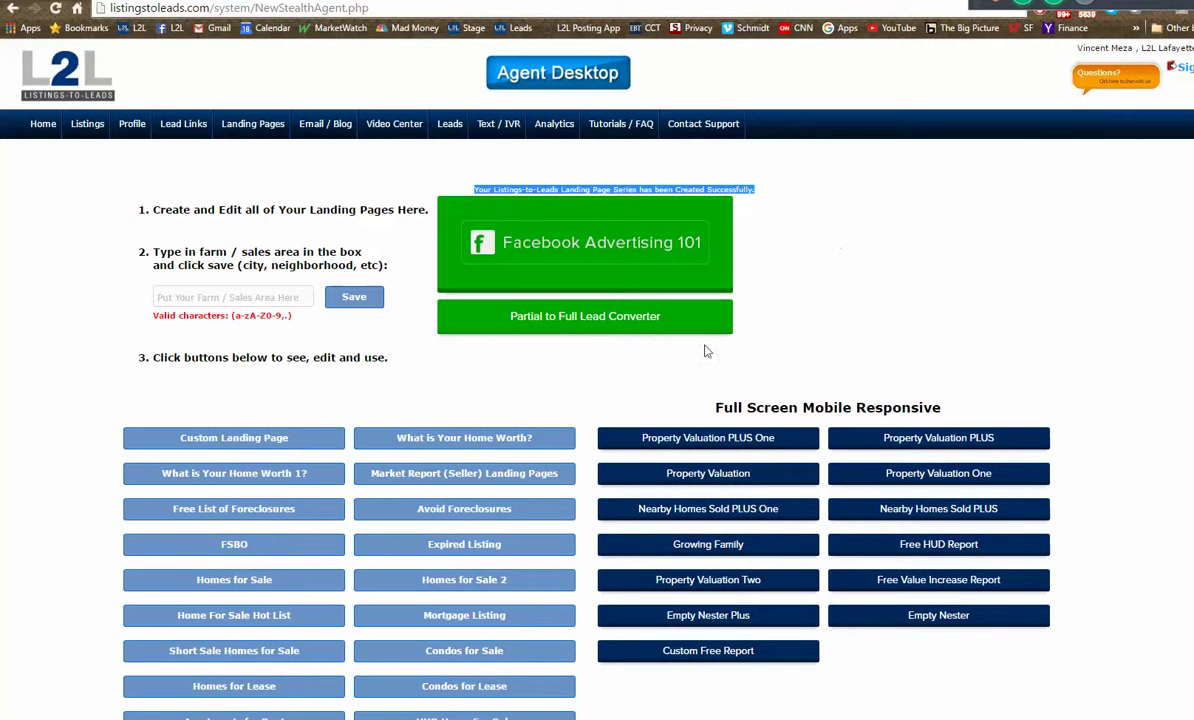
left_click(236, 548)
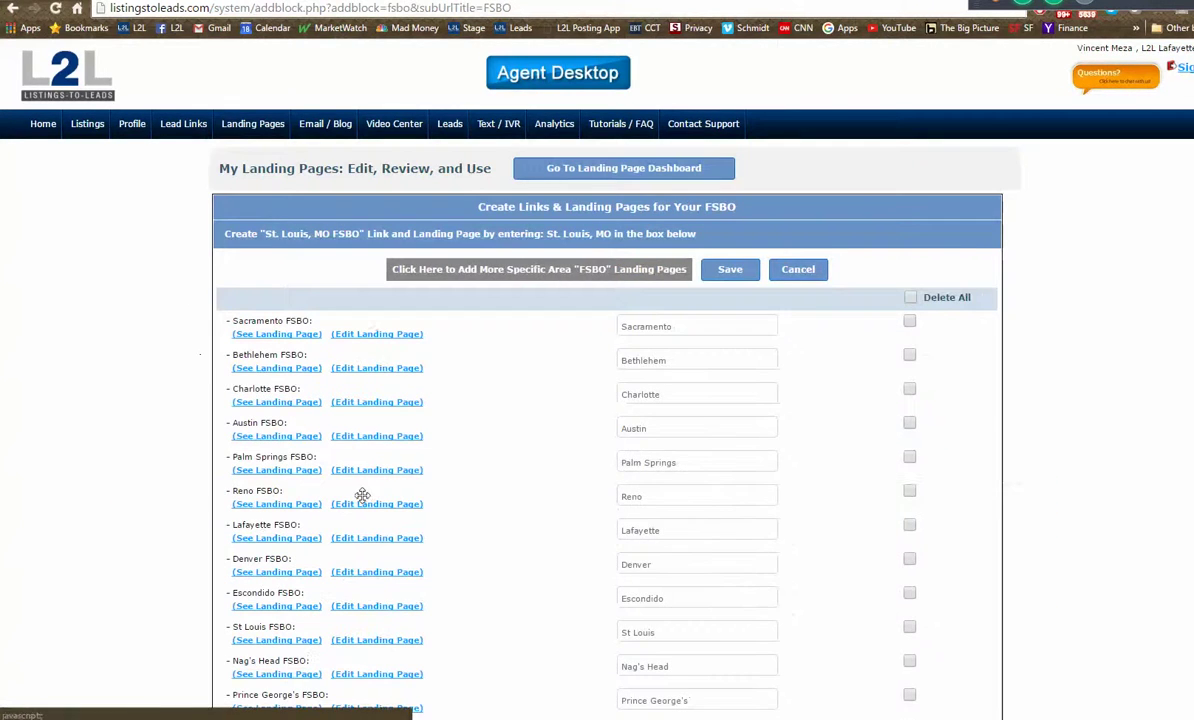
Step: Find Huntersville in the FSBO list, preview its landing page, and close the preview
middle_click(587, 447)
scroll(609, 454, "down", 15)
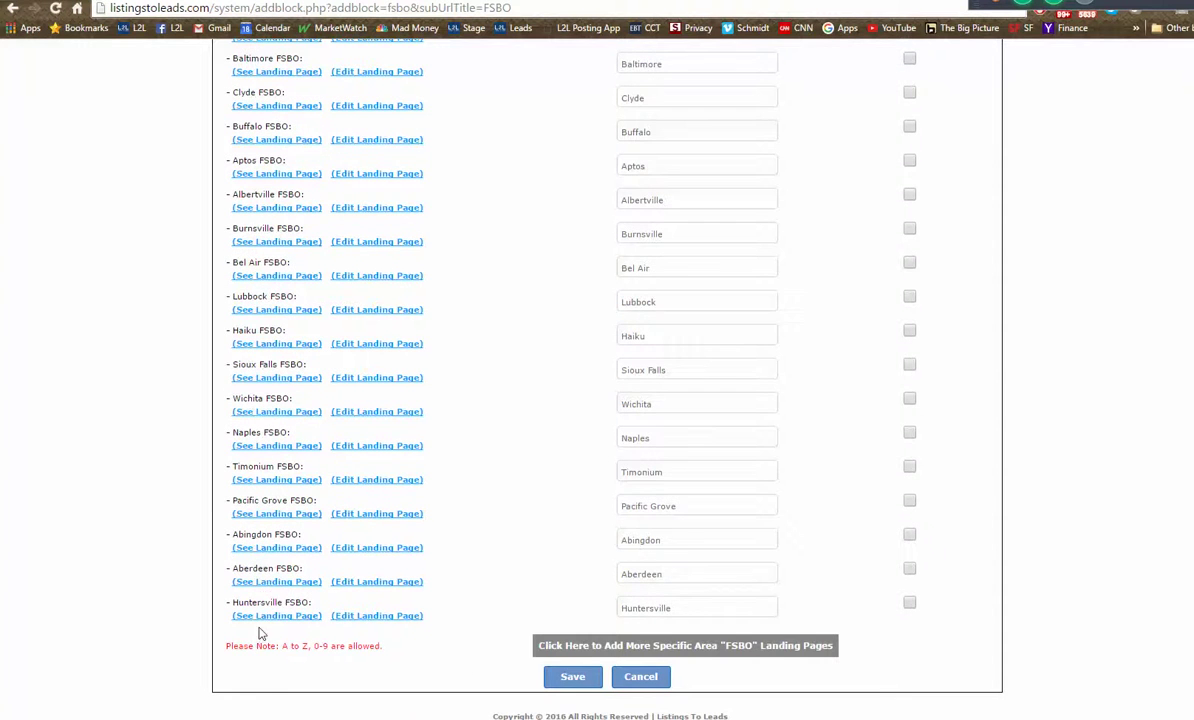
left_click(274, 615)
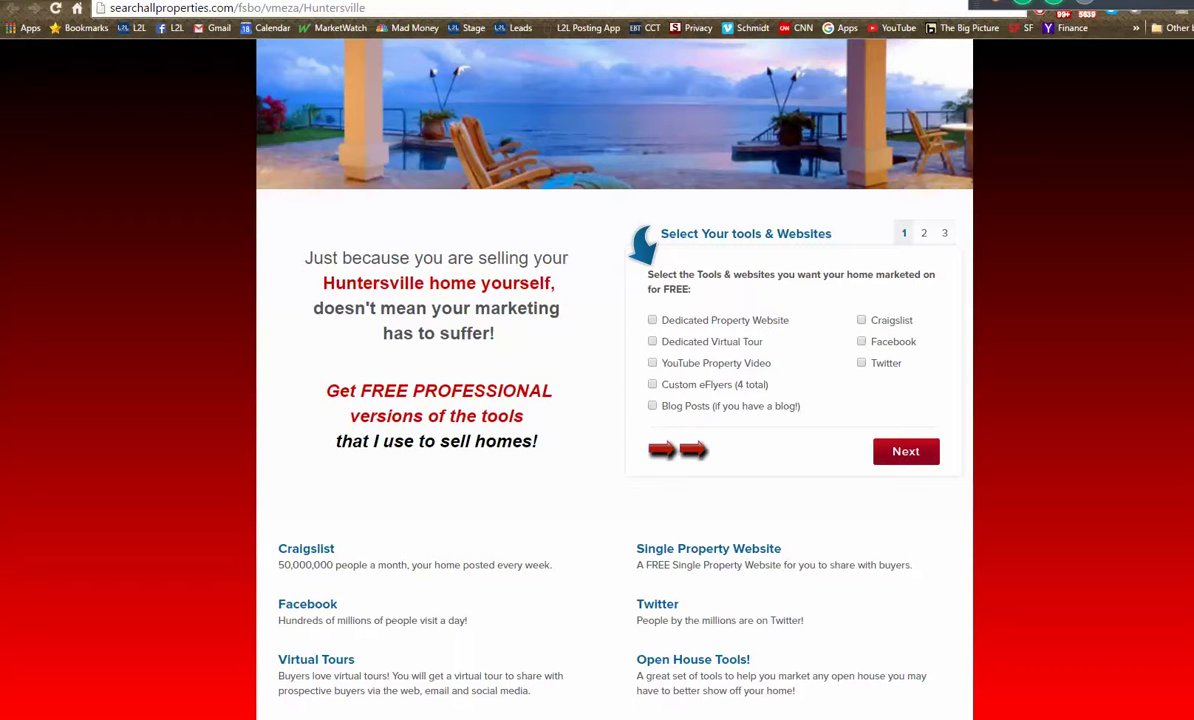
key("ctrl+w")
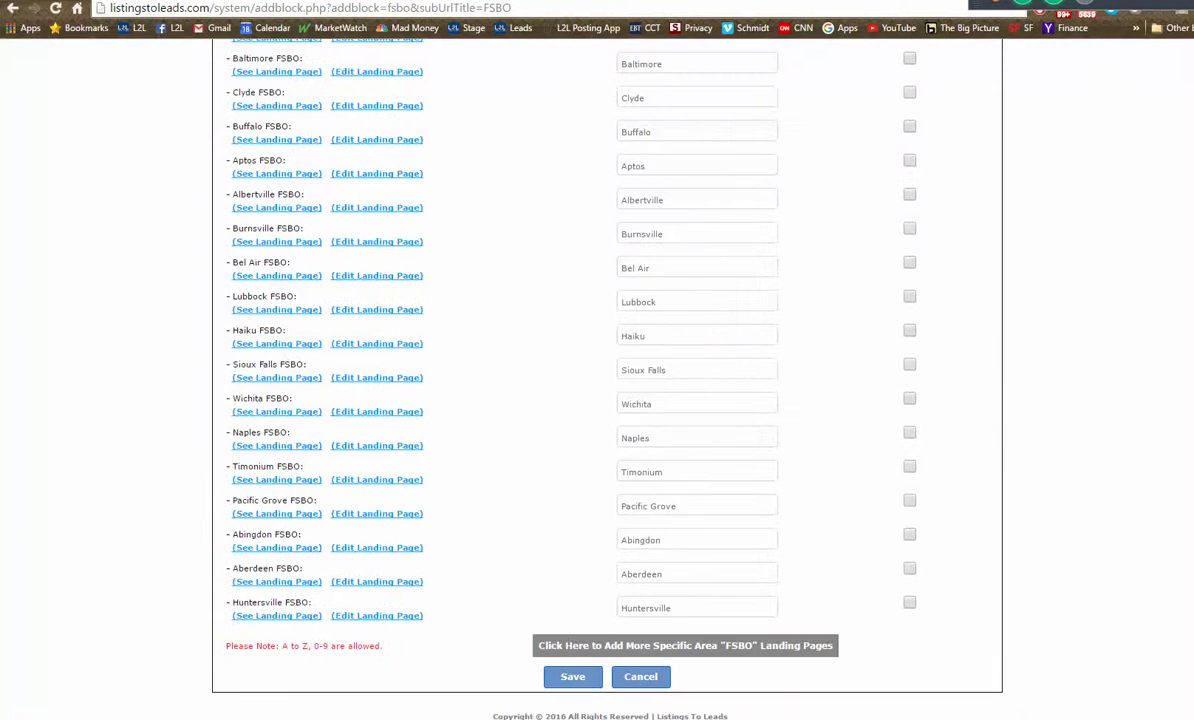
scroll(312, 264, "up", 12)
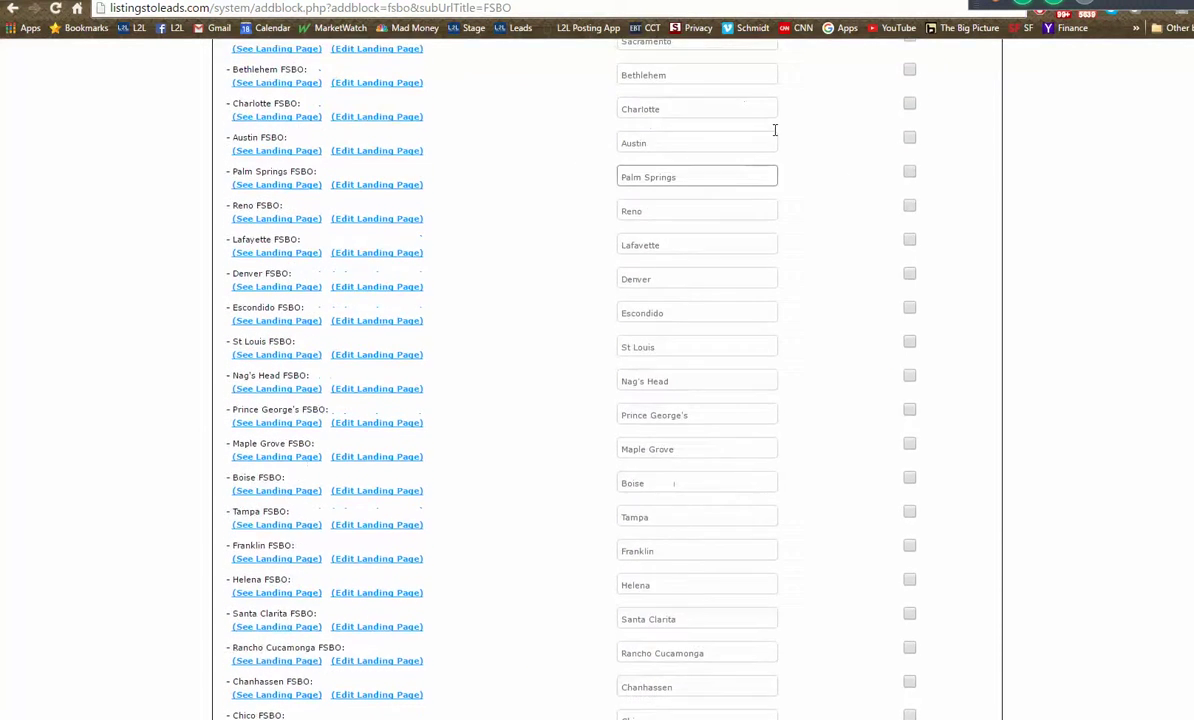
scroll(774, 130, "up", 3)
Step: From the landing page dashboard, open Property Valuation PLUS and preview Huntersville's landing page
left_click(647, 175)
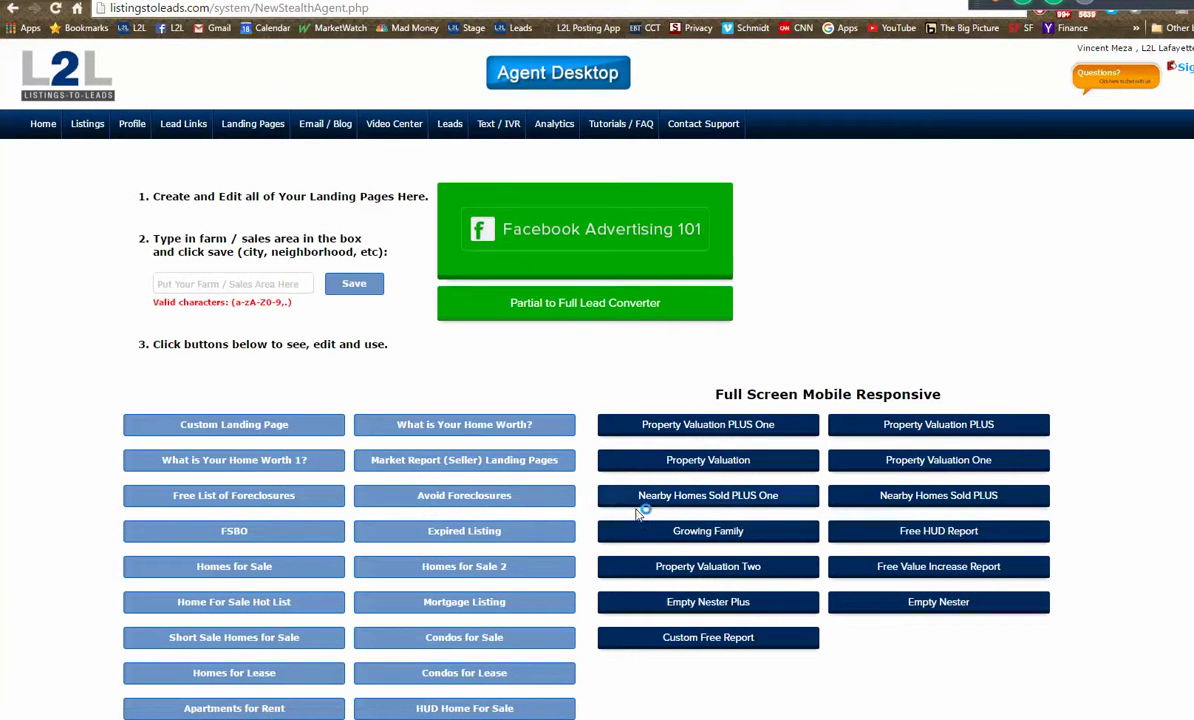
mouse_move(700, 598)
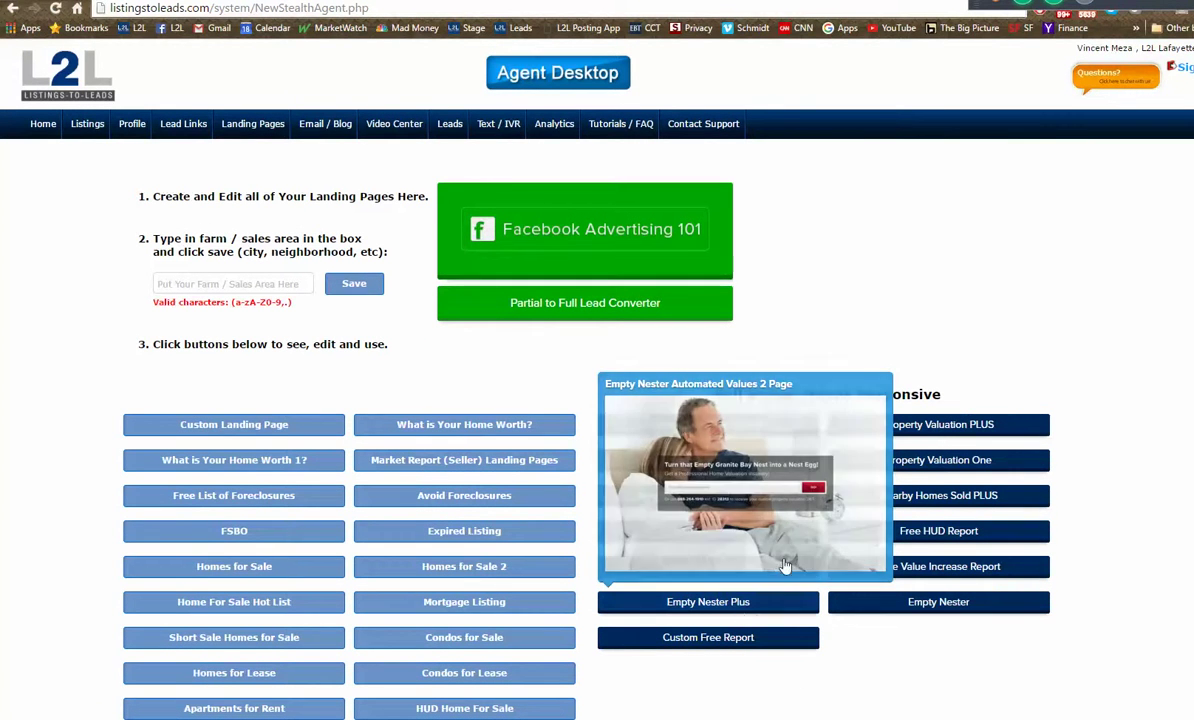
mouse_move(938, 426)
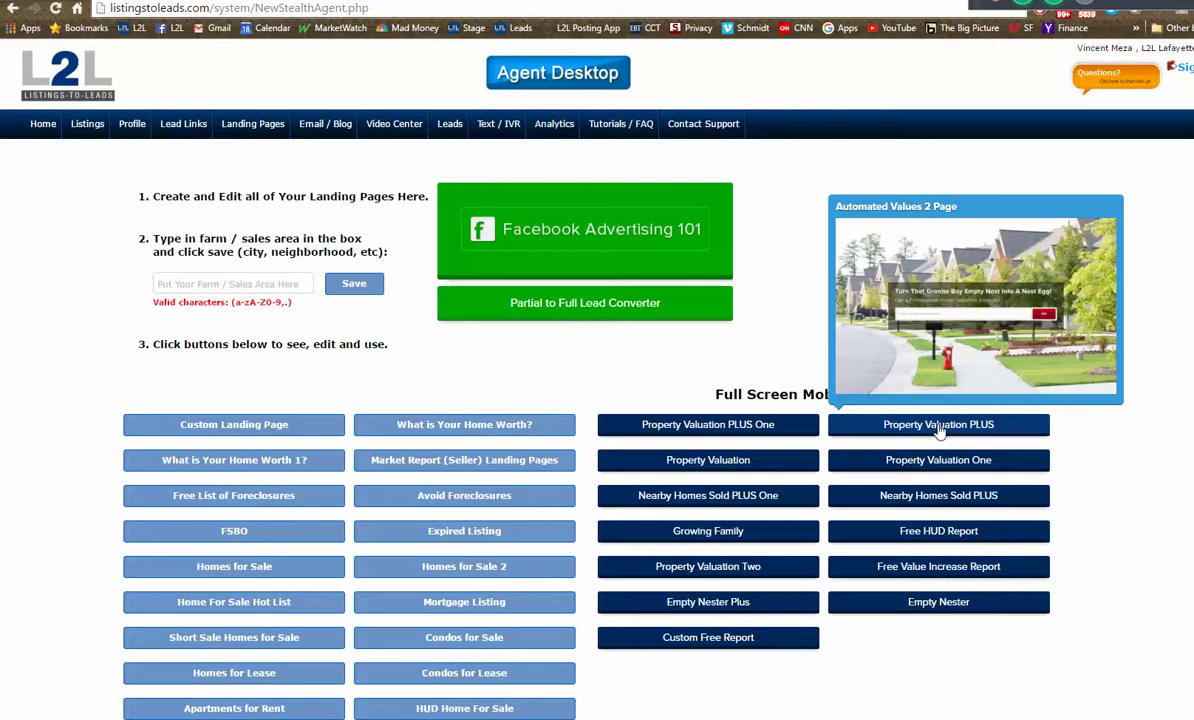
left_click(939, 428)
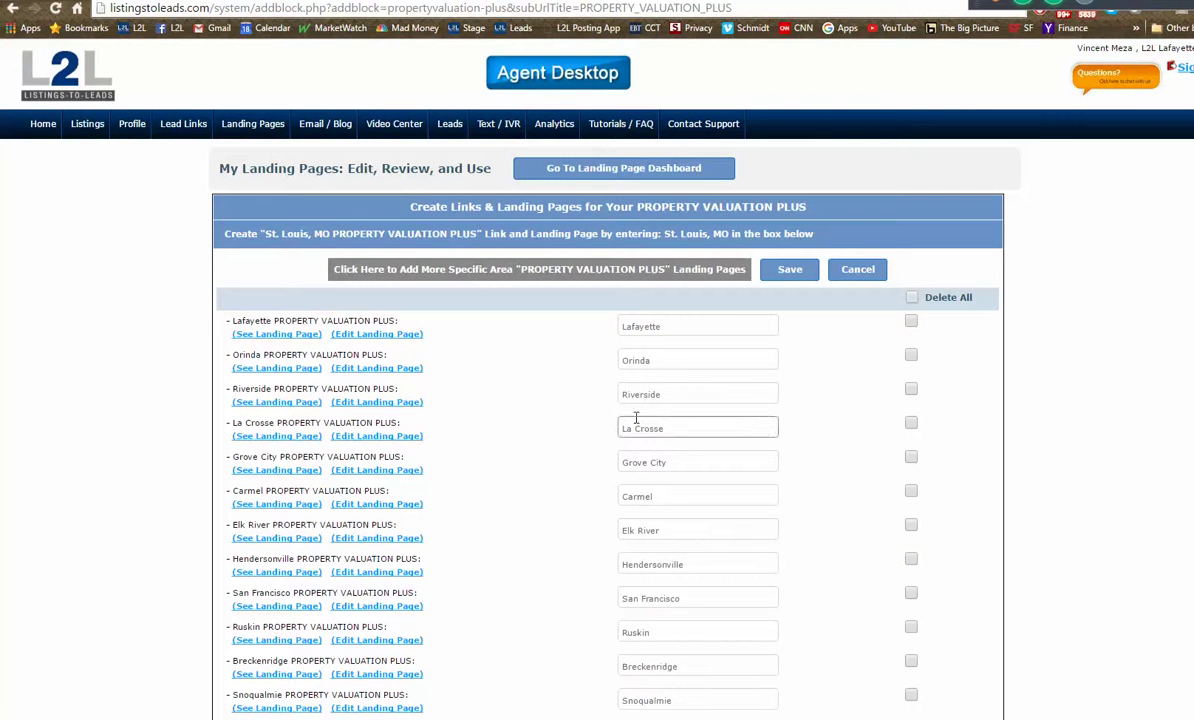
scroll(555, 467, "down", 15)
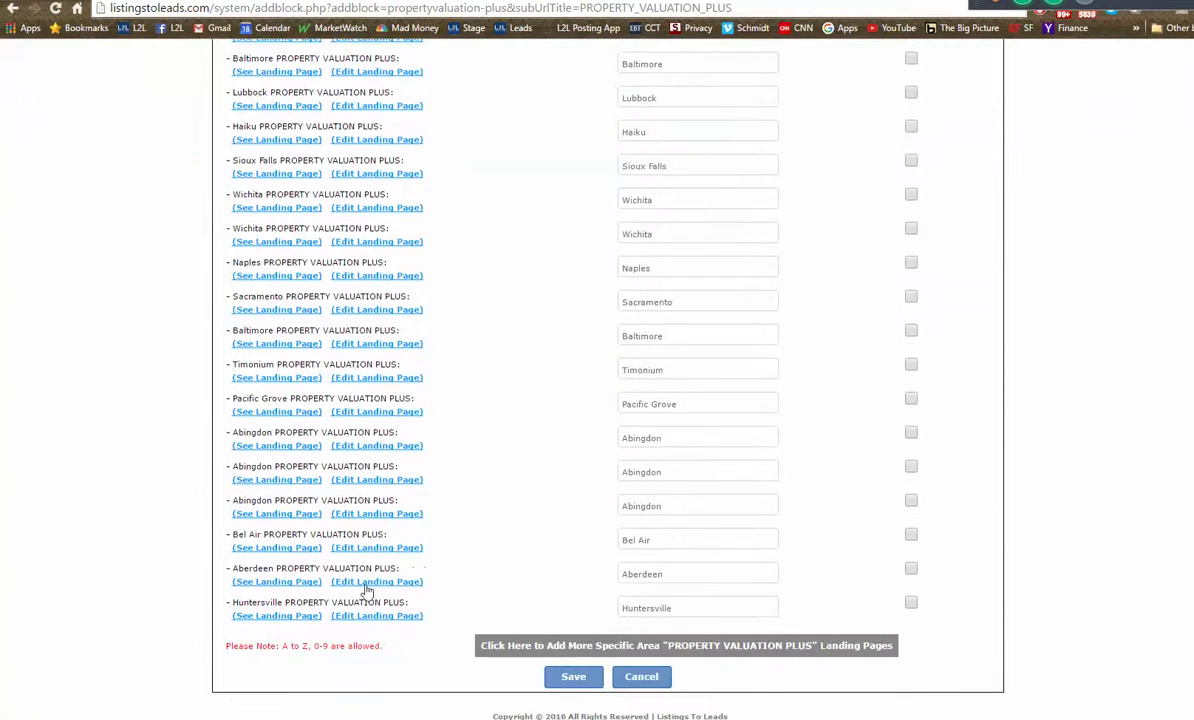
left_click(301, 617)
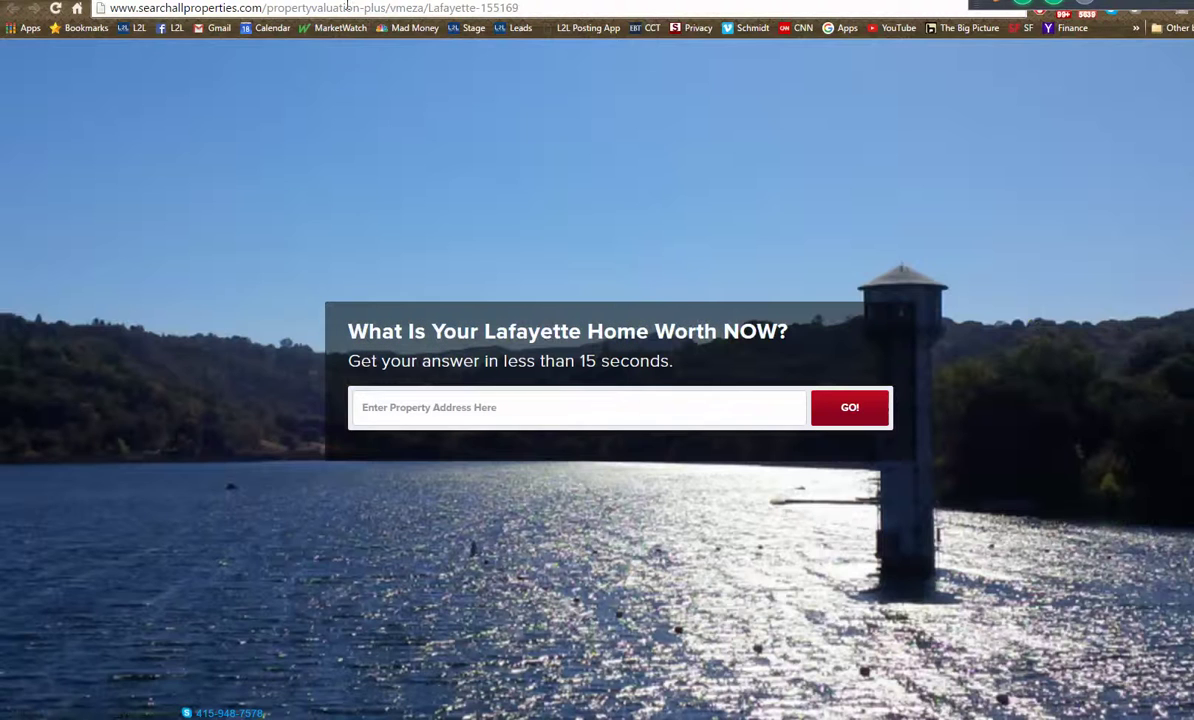
Step: Search Google for 'huntersville nc' and switch to the image results
left_click(350, 7)
type("h")
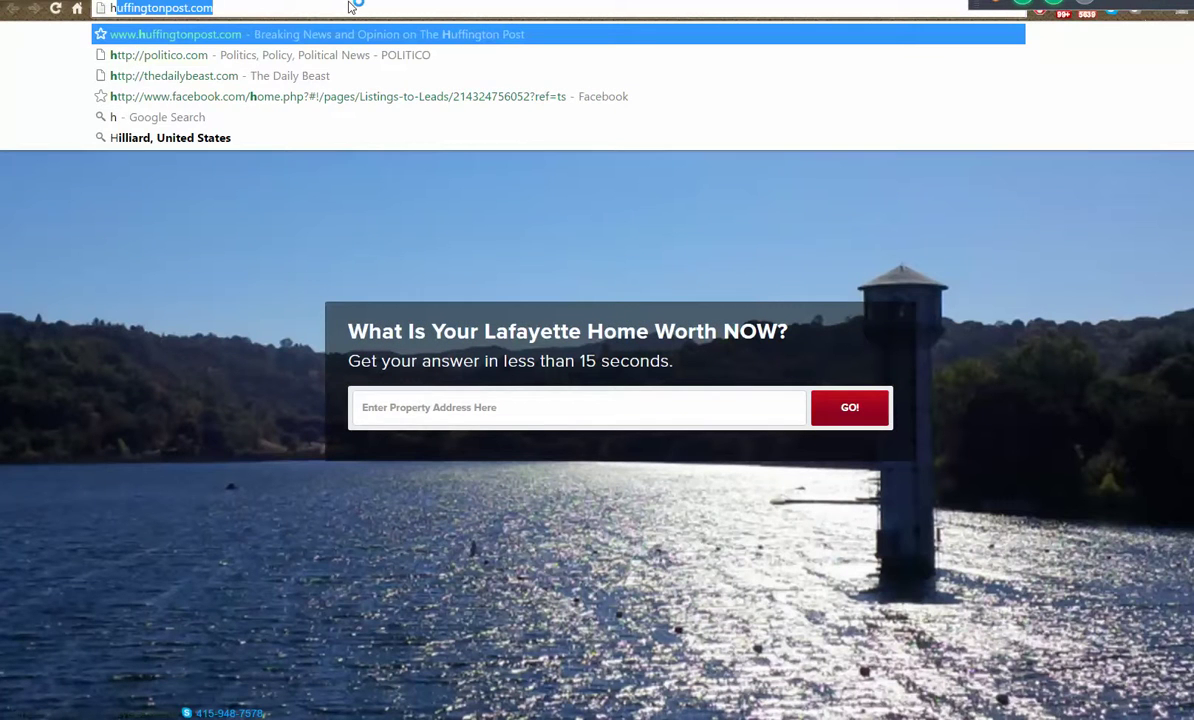
type("unte")
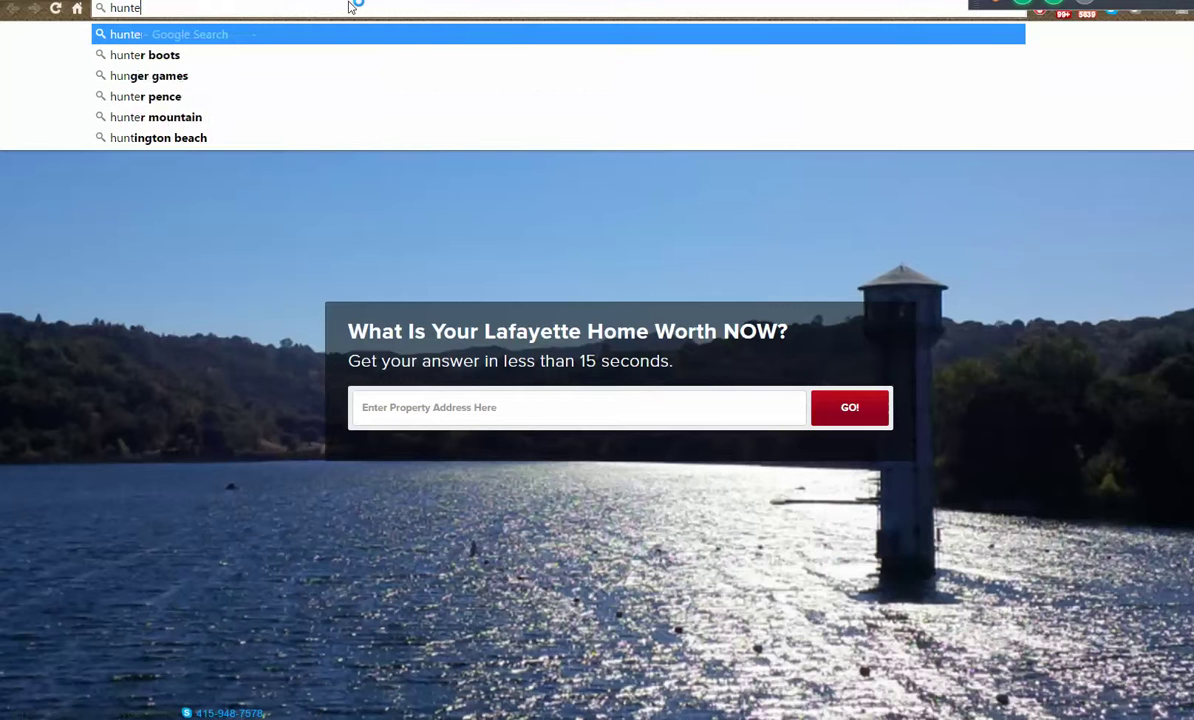
type("rsvill")
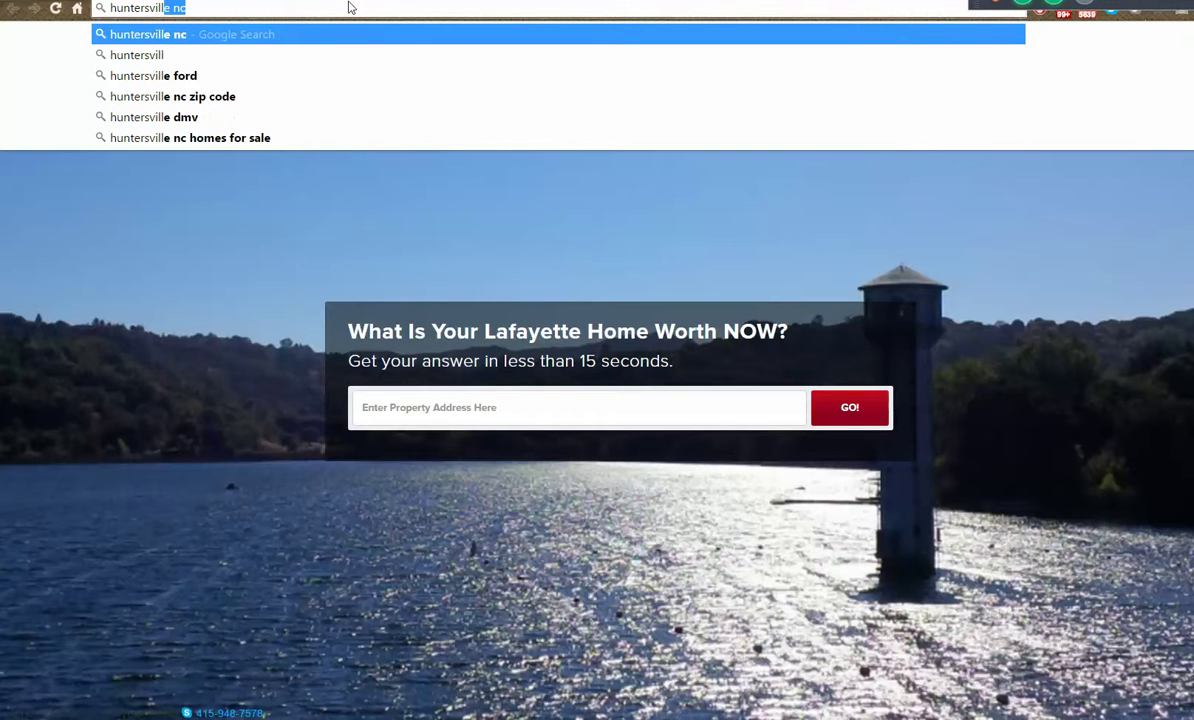
type("e nc")
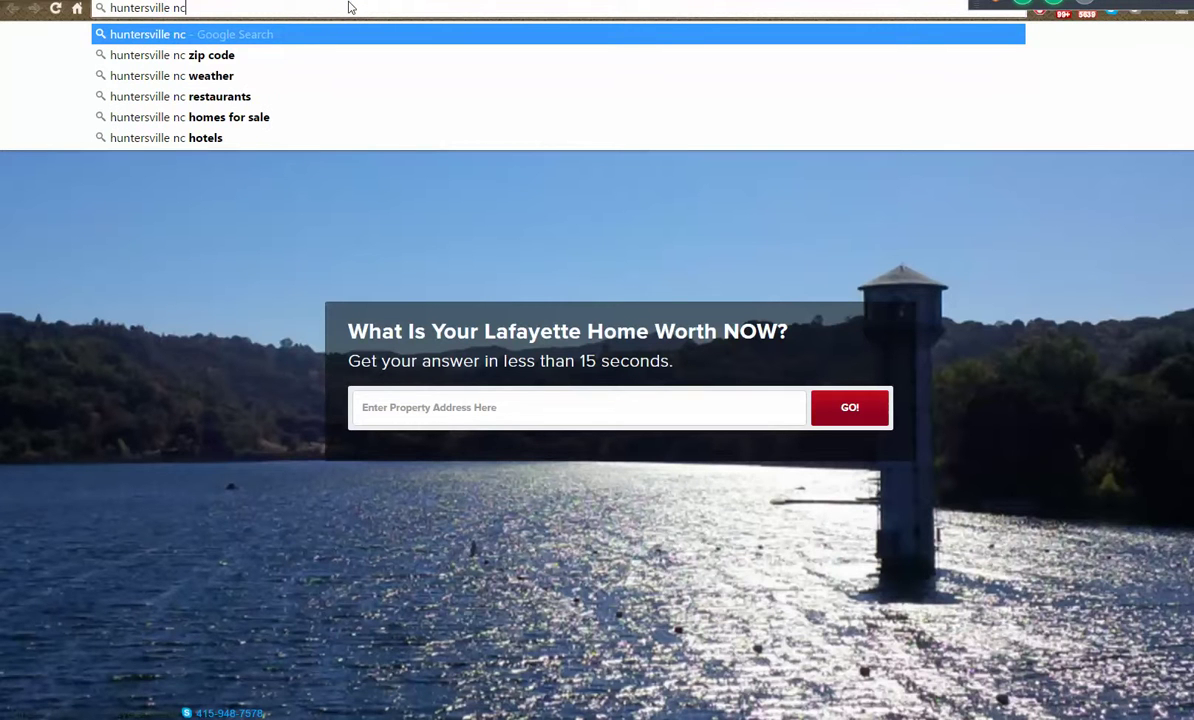
key("Return")
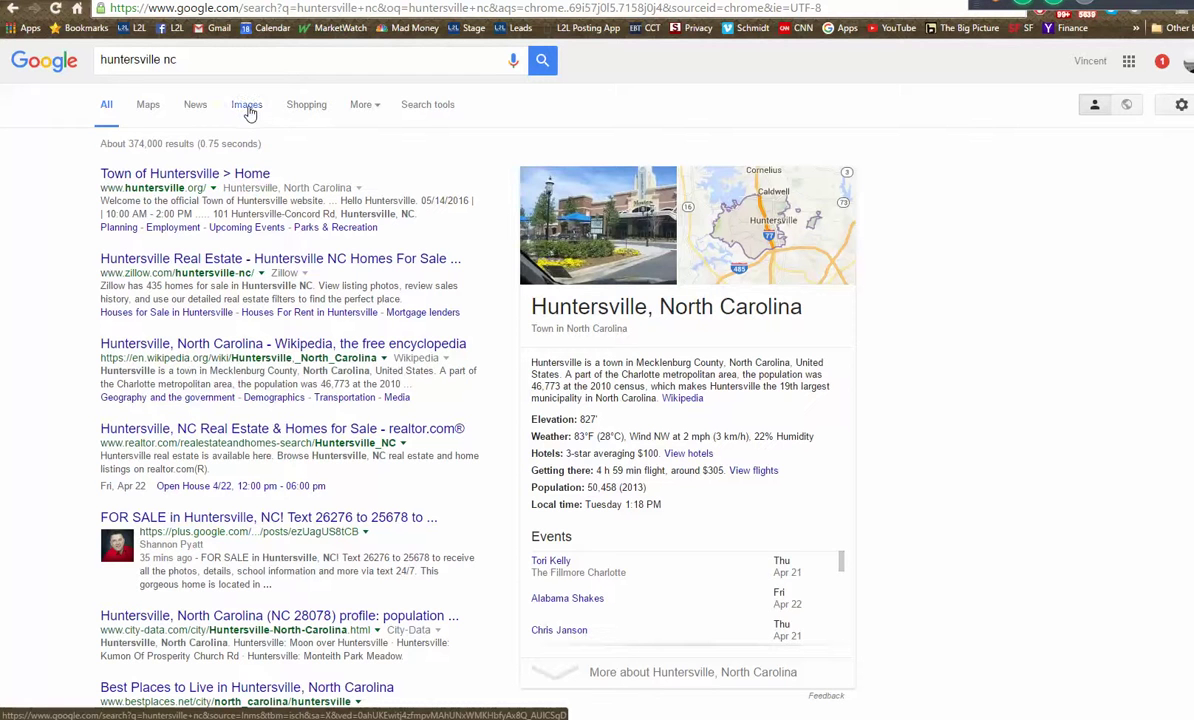
left_click(247, 108)
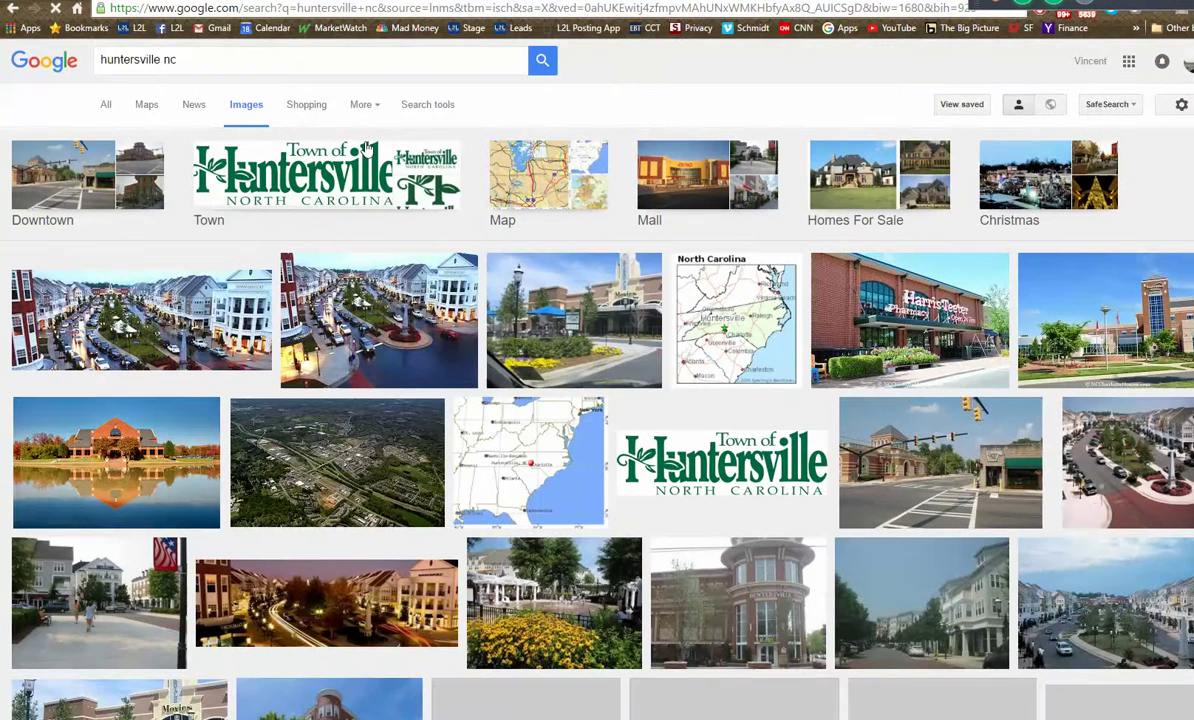
Step: Filter the image results to Larger than 4 MP and Labeled for reuse
left_click(428, 106)
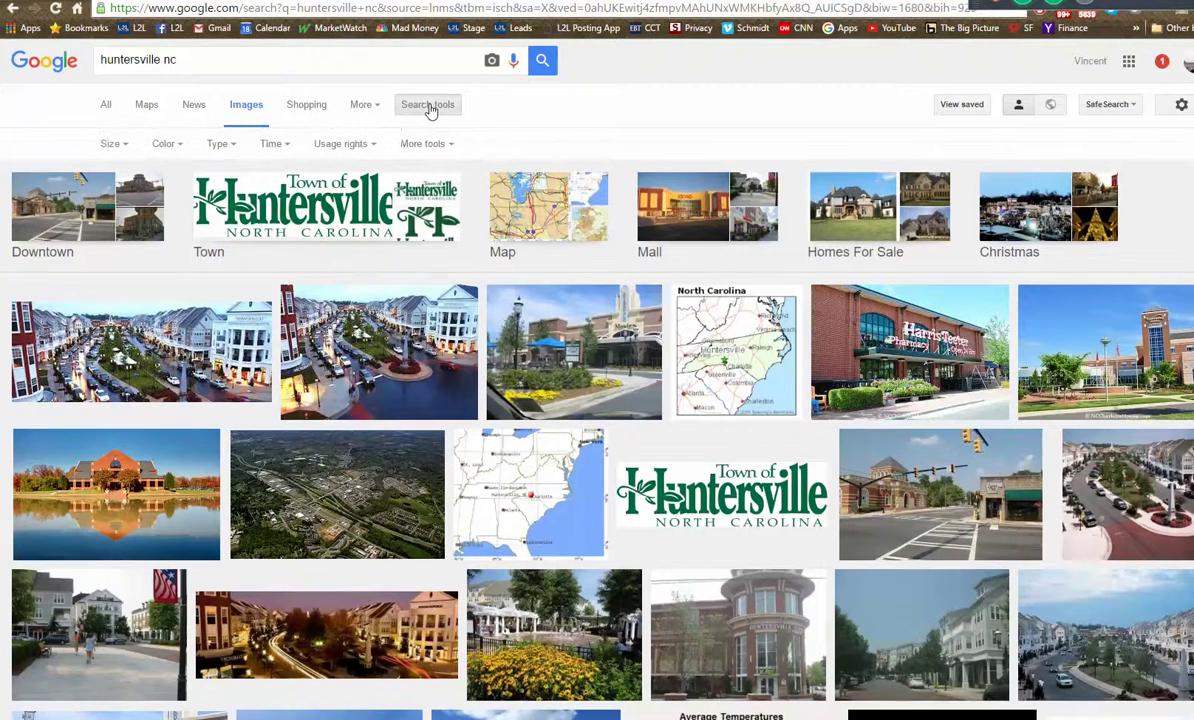
left_click(115, 144)
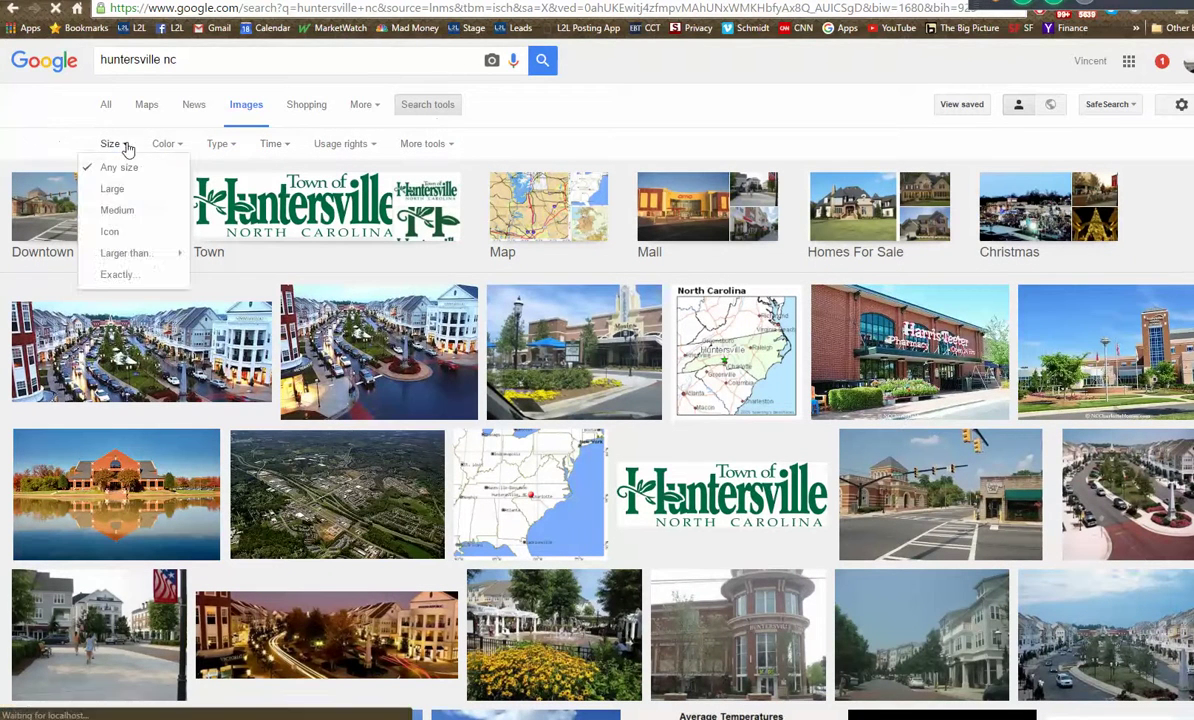
mouse_move(139, 253)
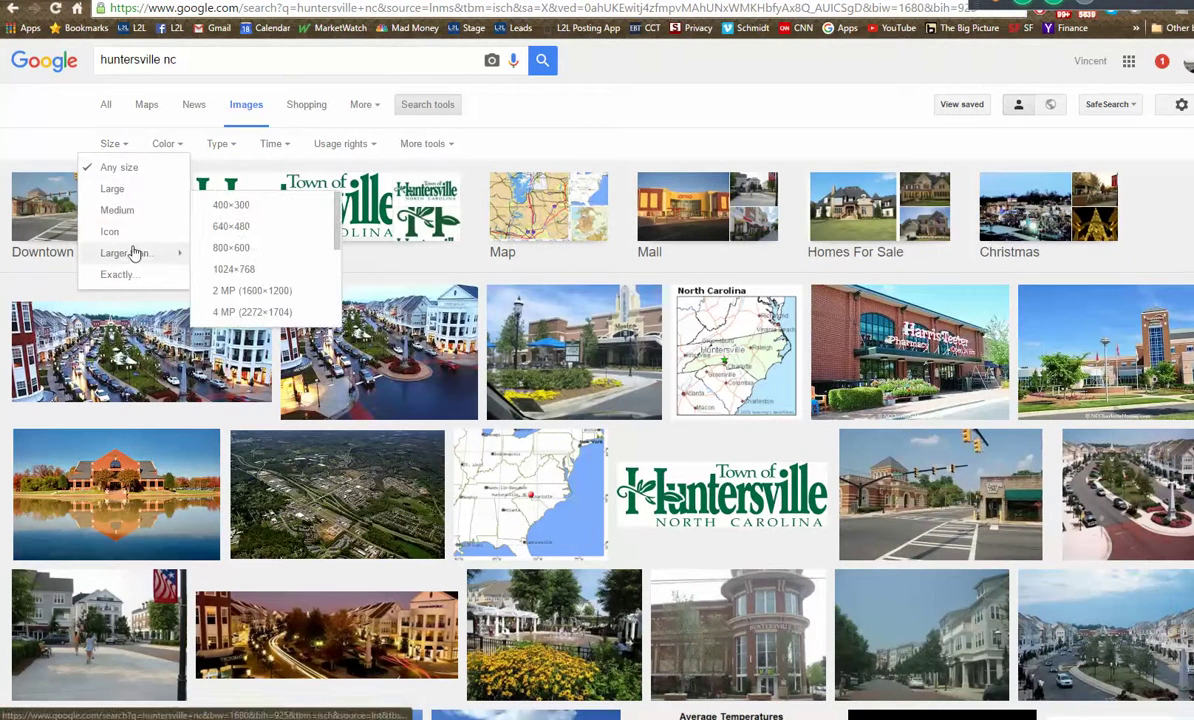
left_click(267, 318)
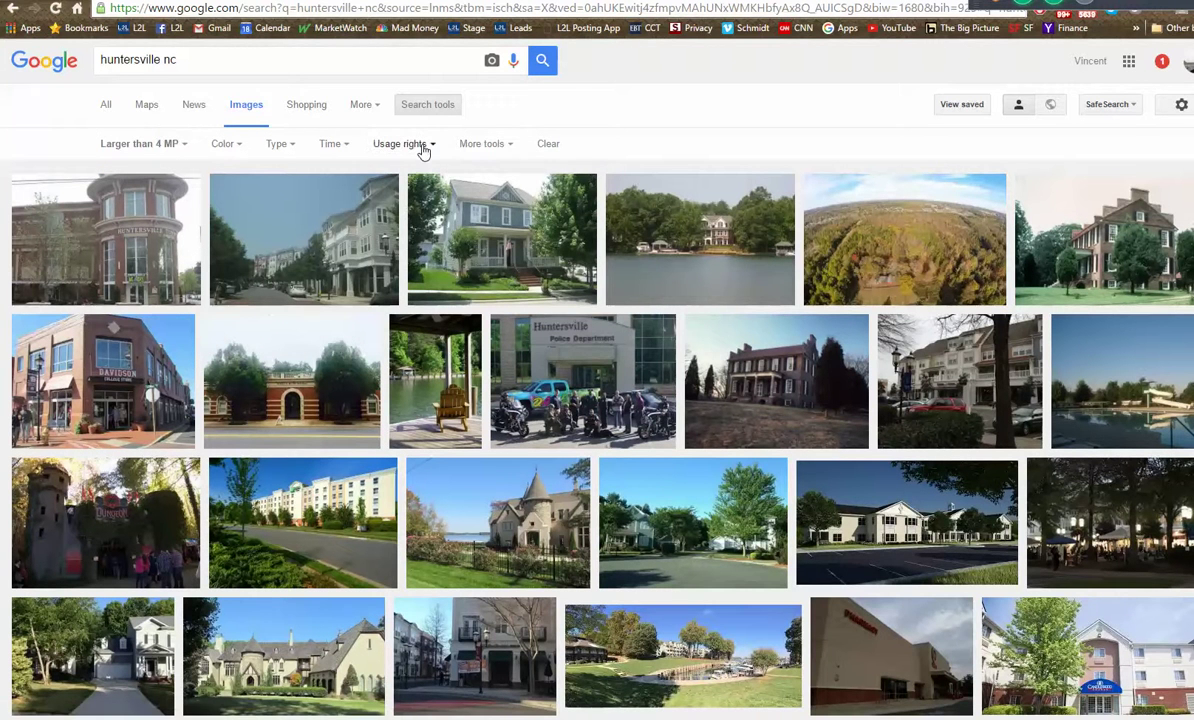
left_click(420, 146)
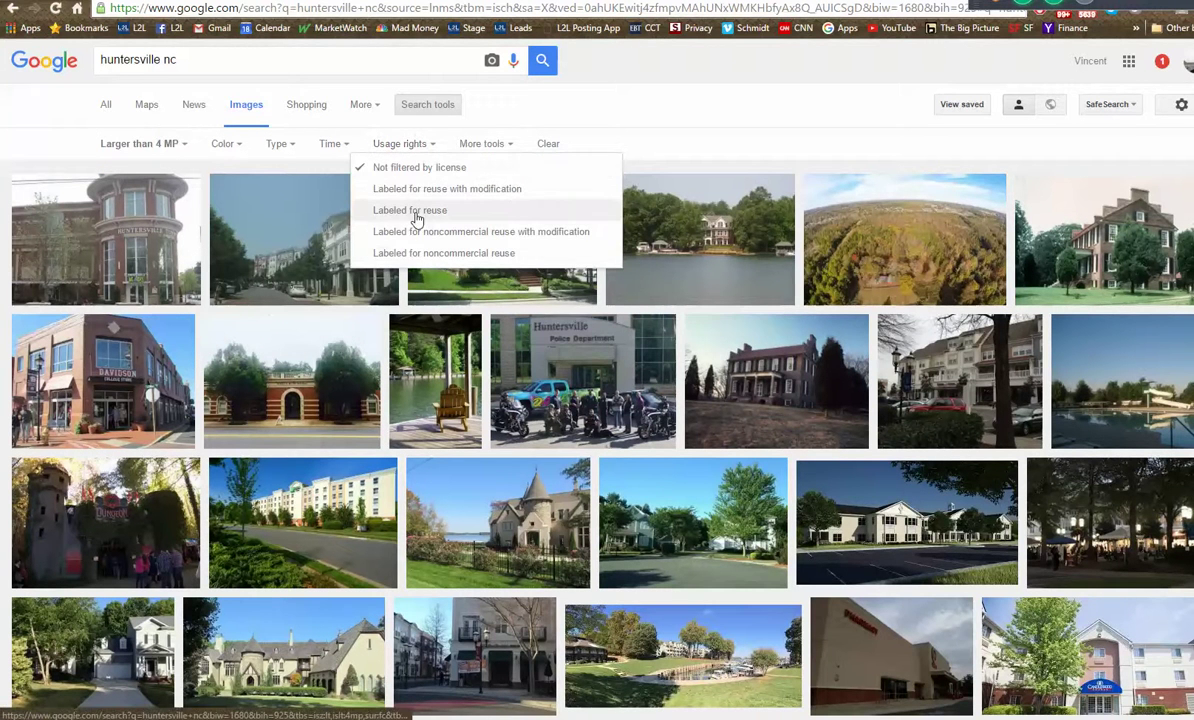
left_click(410, 211)
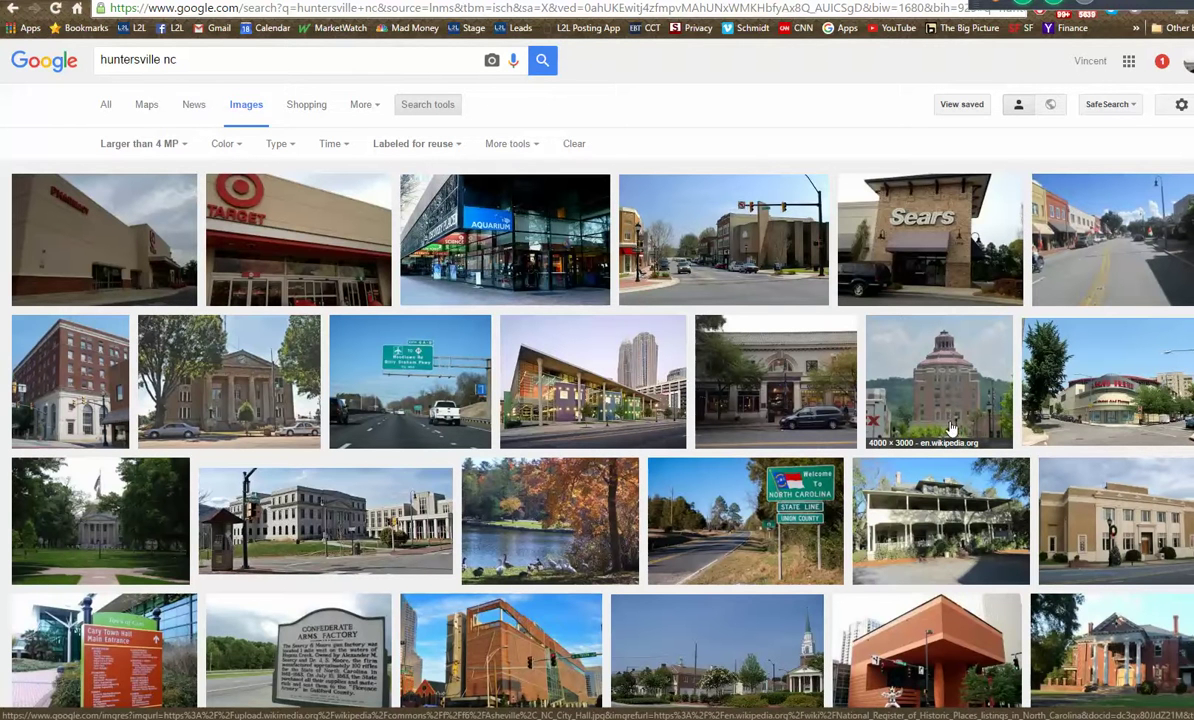
Step: Save the full-size Waynesville street photo to the Desktop as Pacific.JPG, replacing the existing file
left_click(1104, 260)
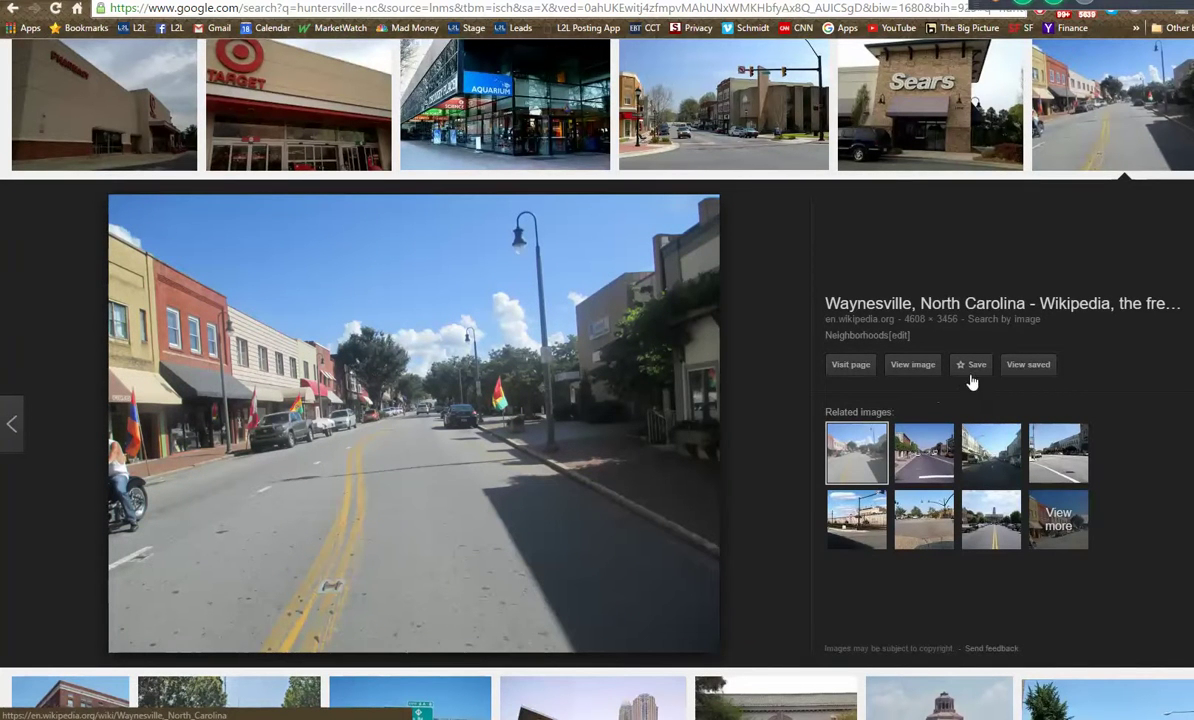
left_click(929, 369)
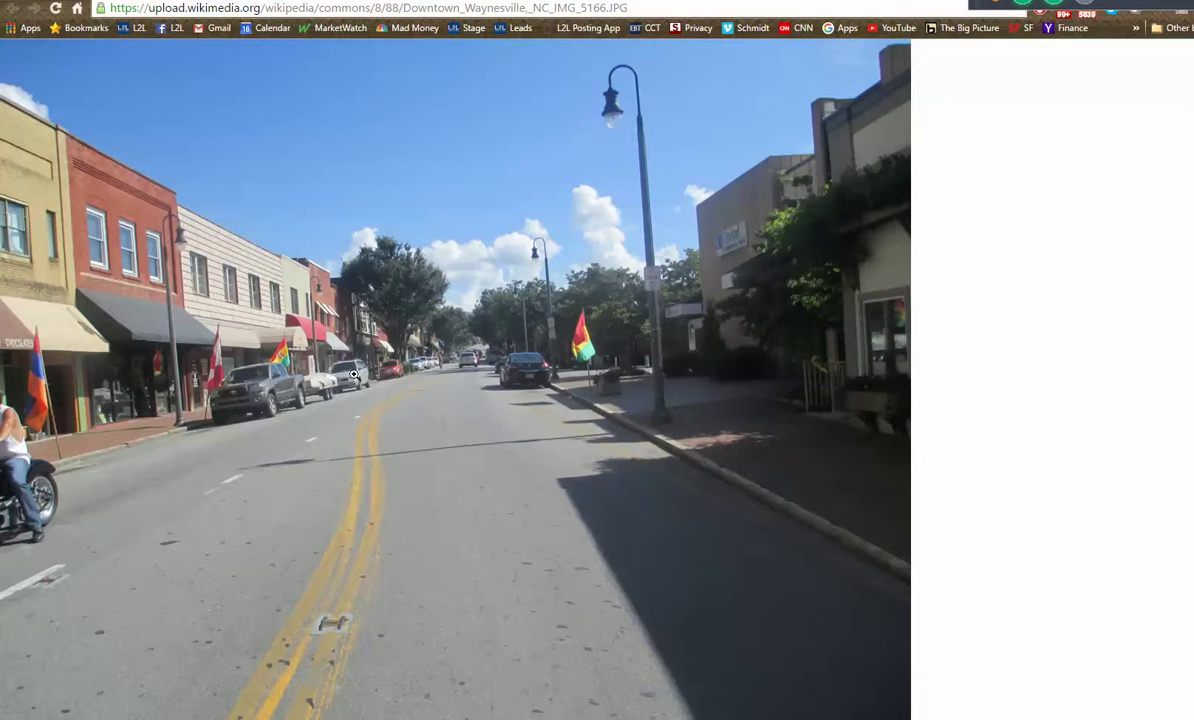
right_click(414, 242)
left_click(472, 268)
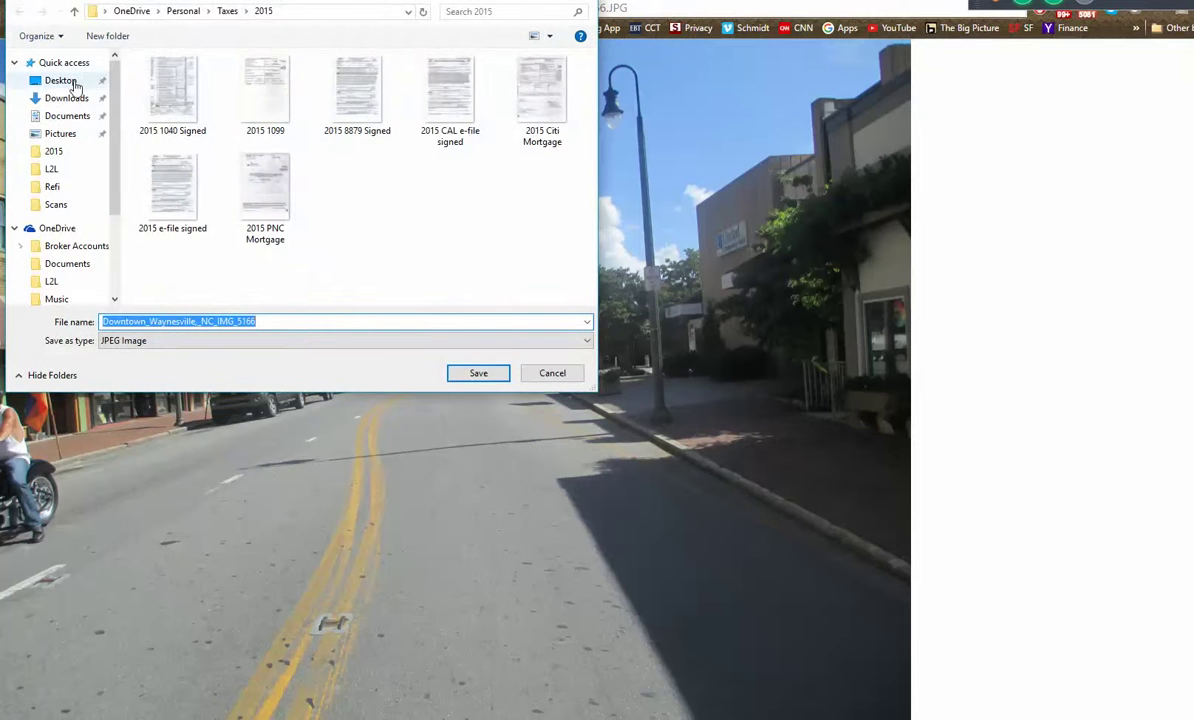
left_click(64, 80)
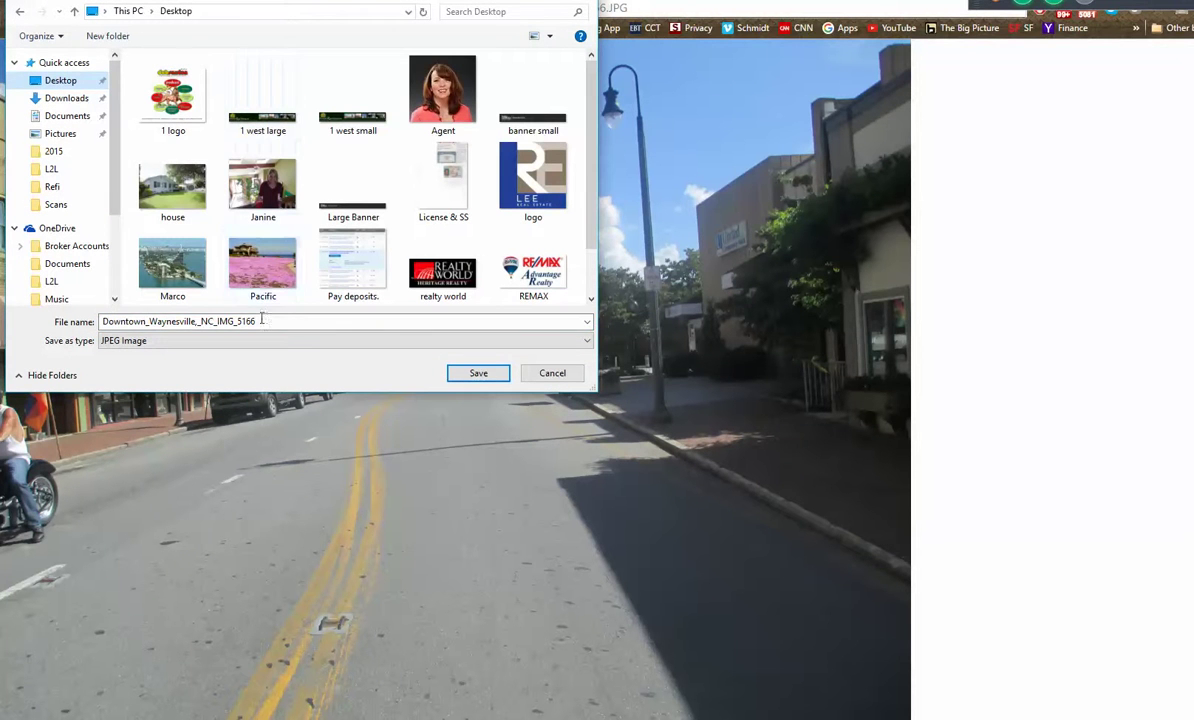
left_click(262, 262)
left_click(491, 375)
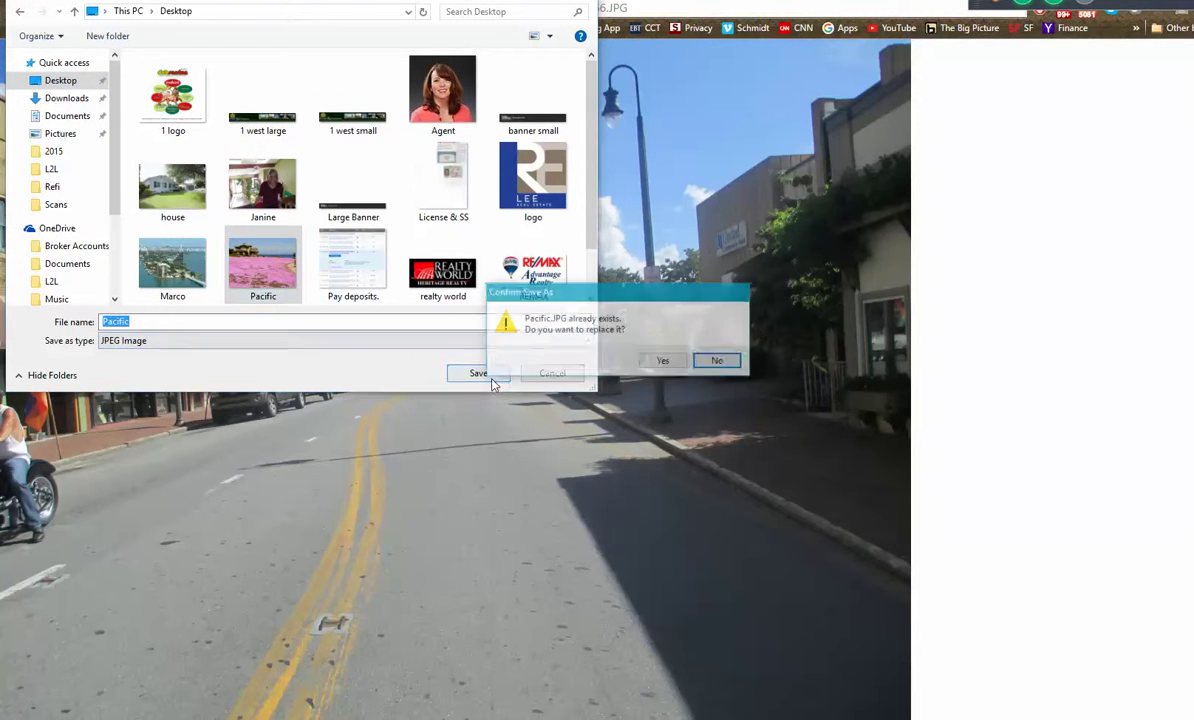
left_click(662, 358)
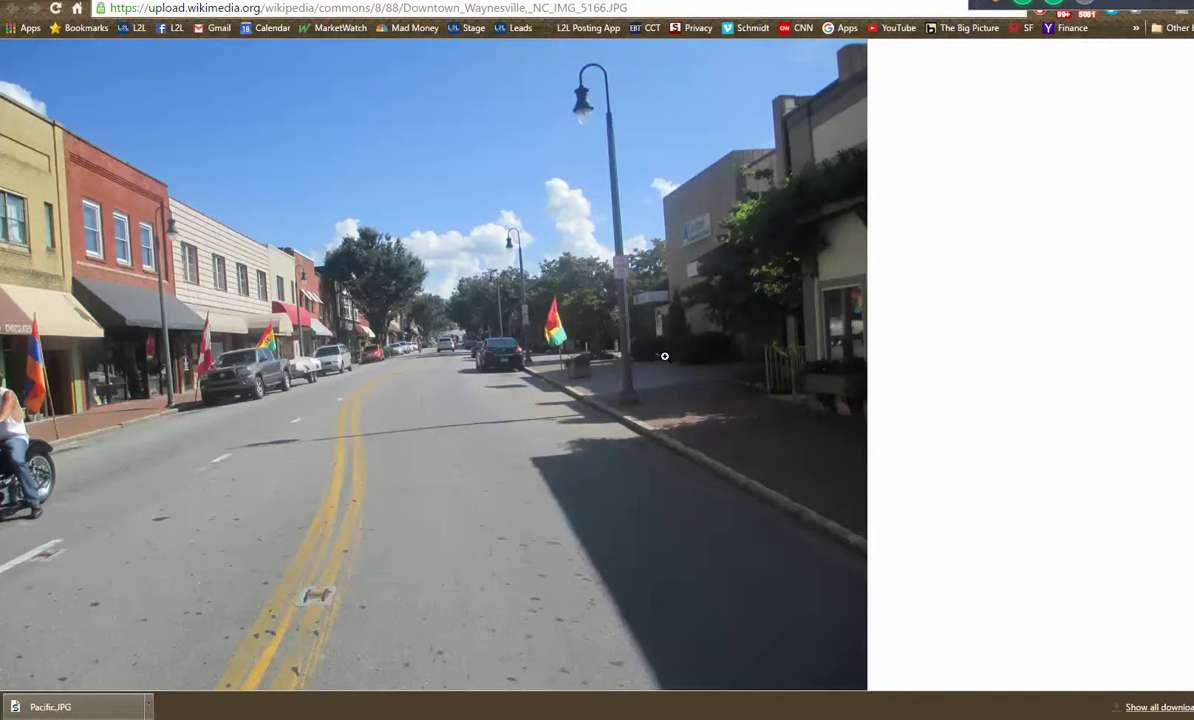
Step: Search 'summit diner nj', open an image result, then go back to the Huntersville image results
left_click(679, 9)
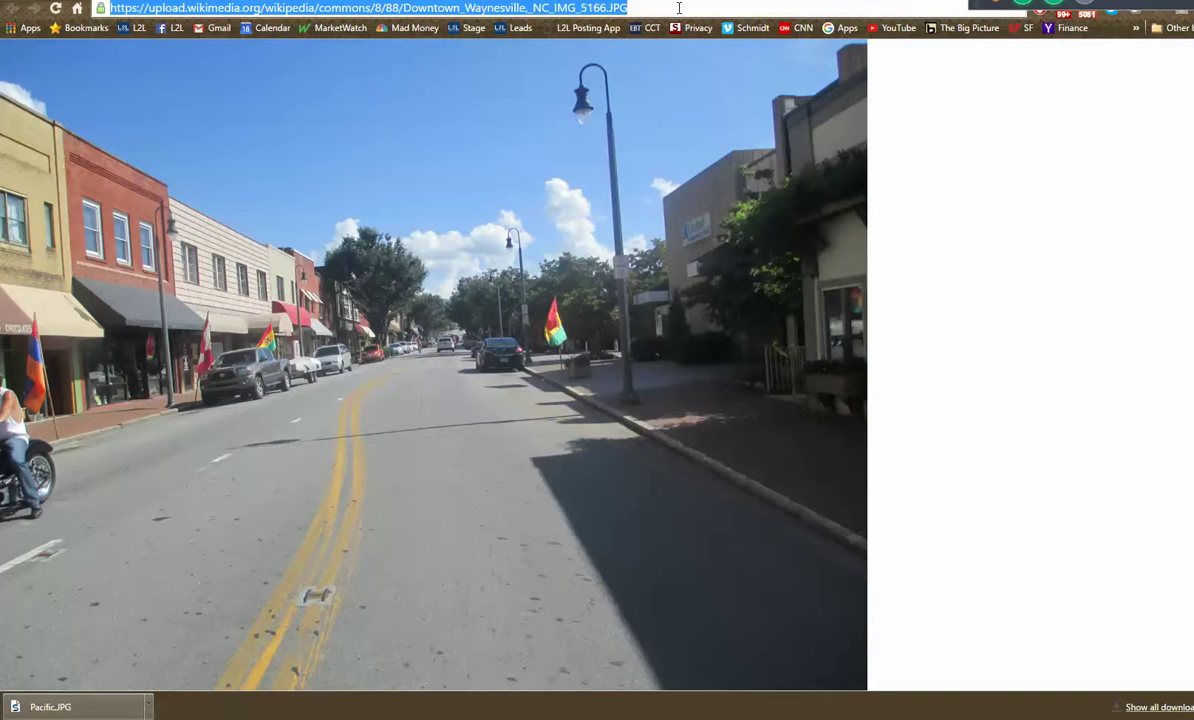
type("summit")
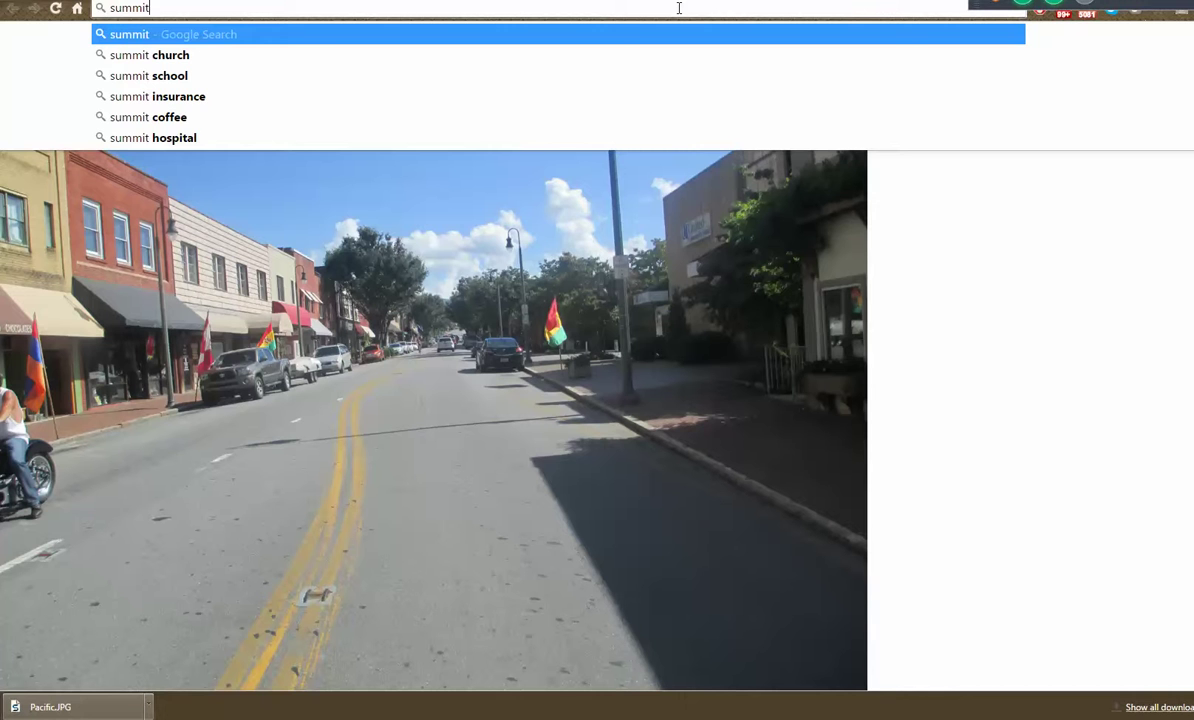
type(" diner")
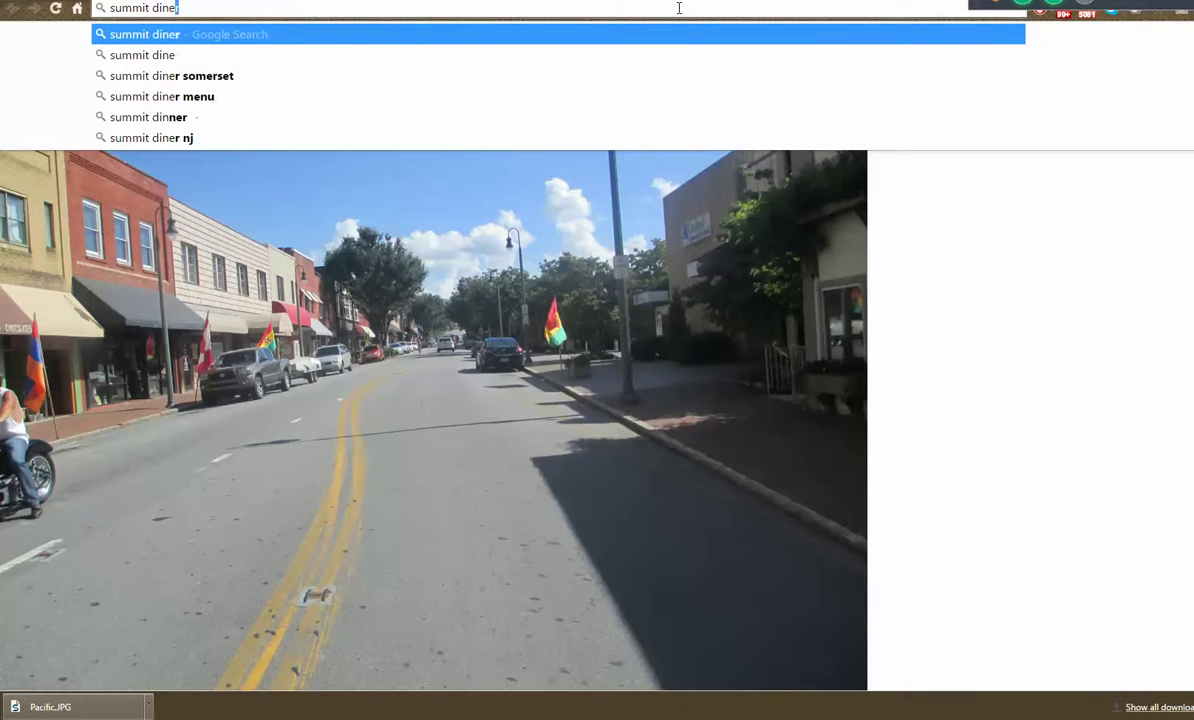
key("Down")
key("Down")
key("Down")
key("Down")
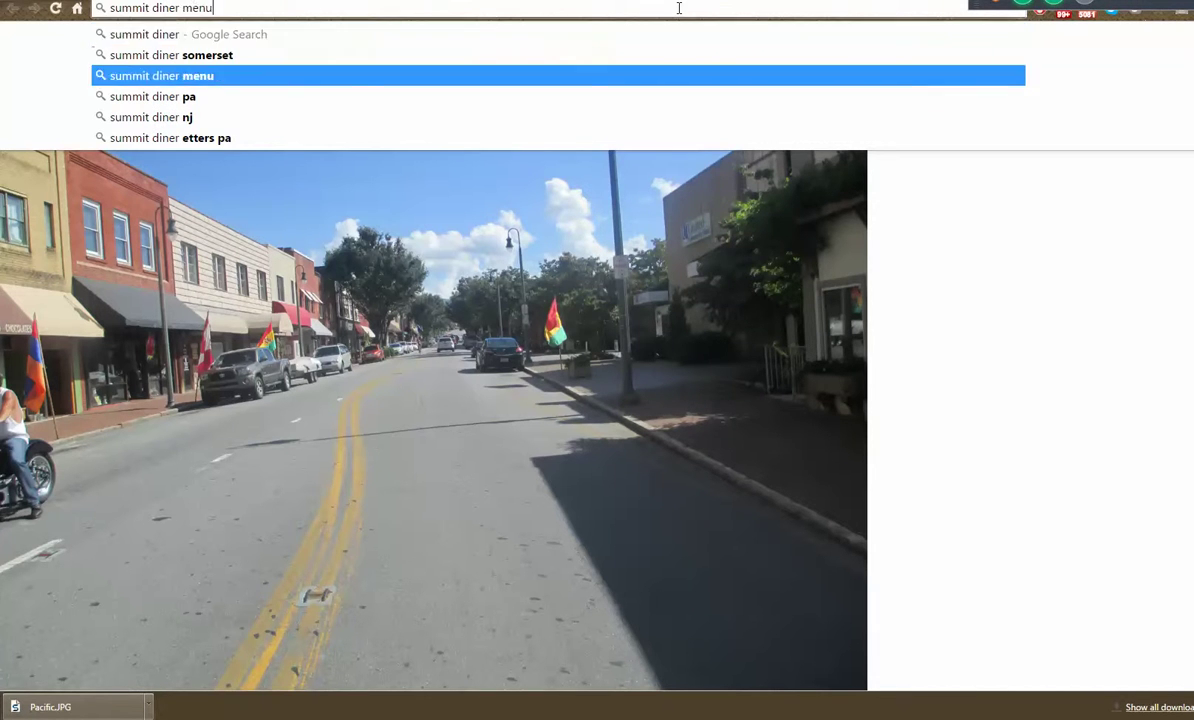
key("Return")
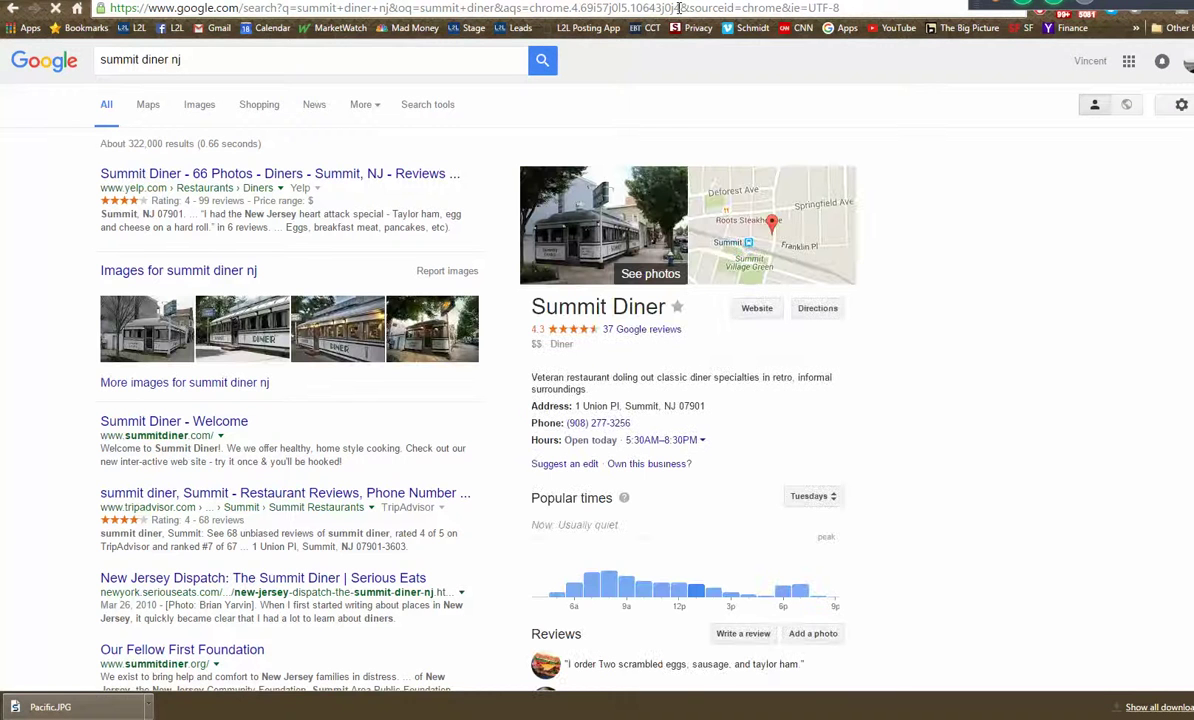
left_click(265, 333)
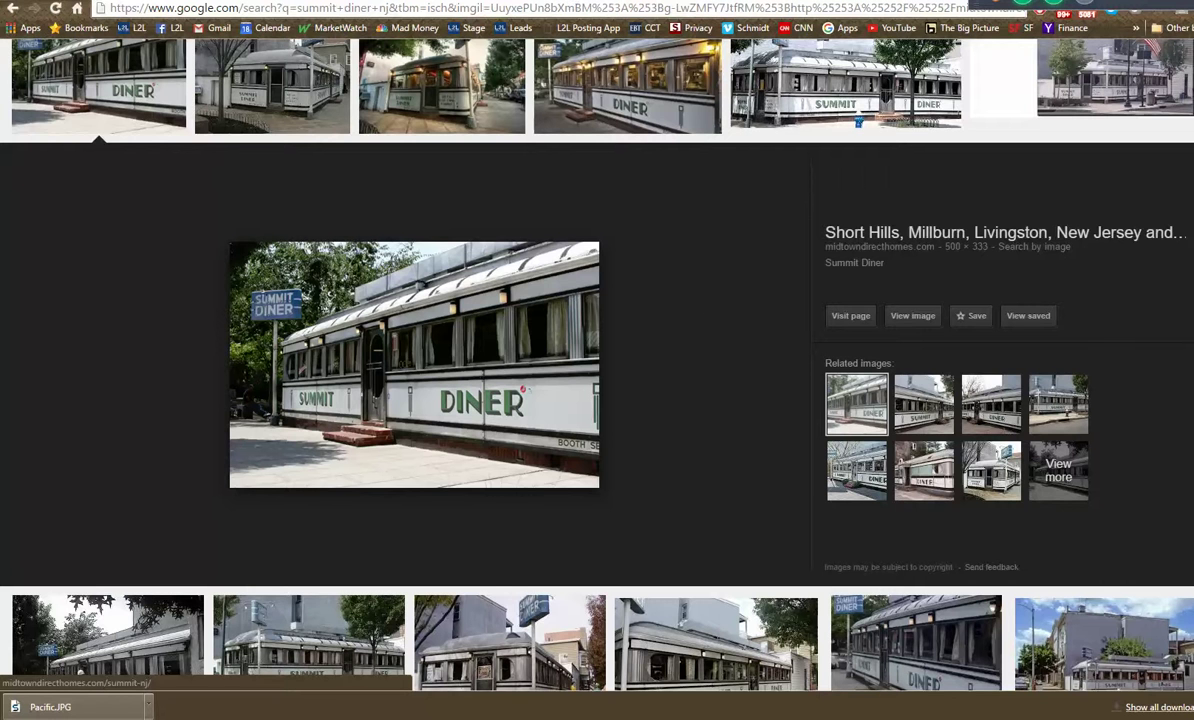
key("alt+Left")
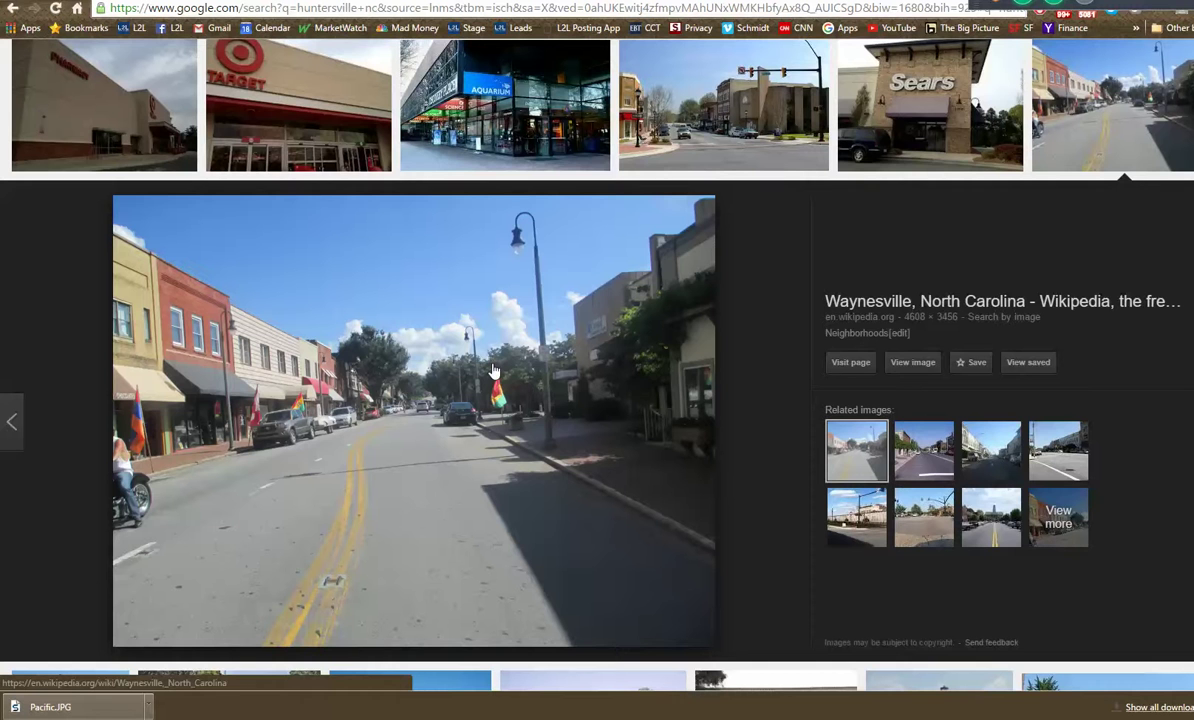
Step: Return to the L2L landing page list and open the Huntersville landing page editor
key("alt+Left")
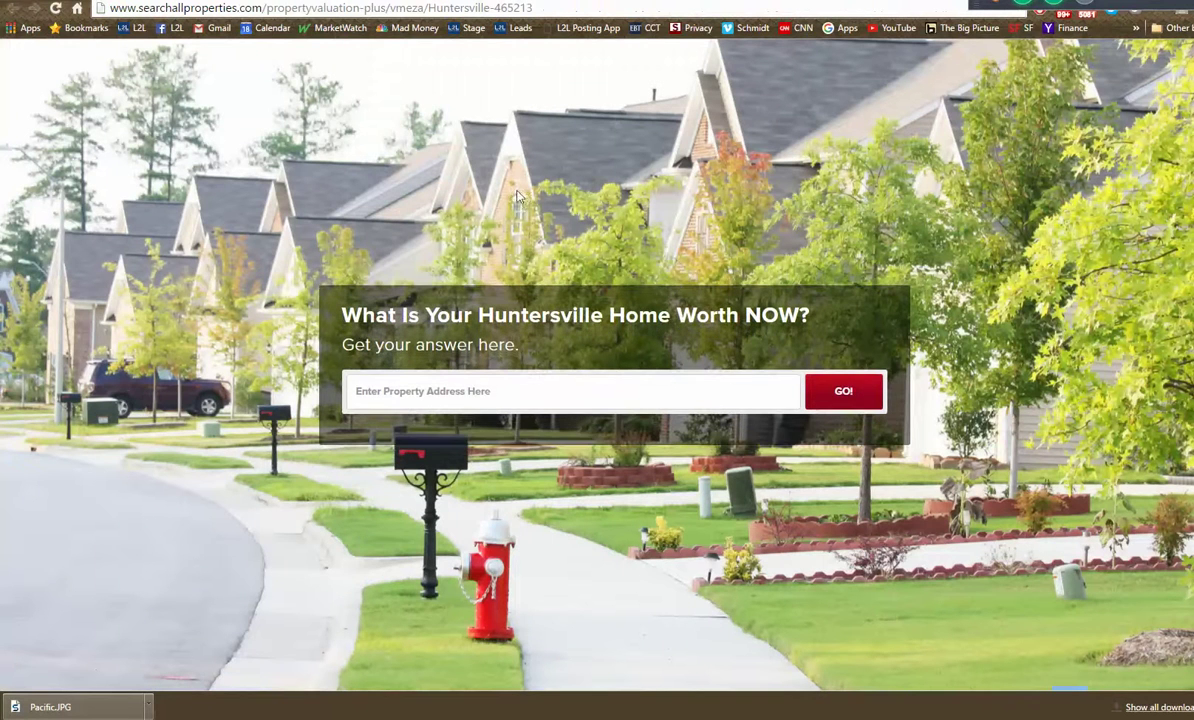
key("alt+Left")
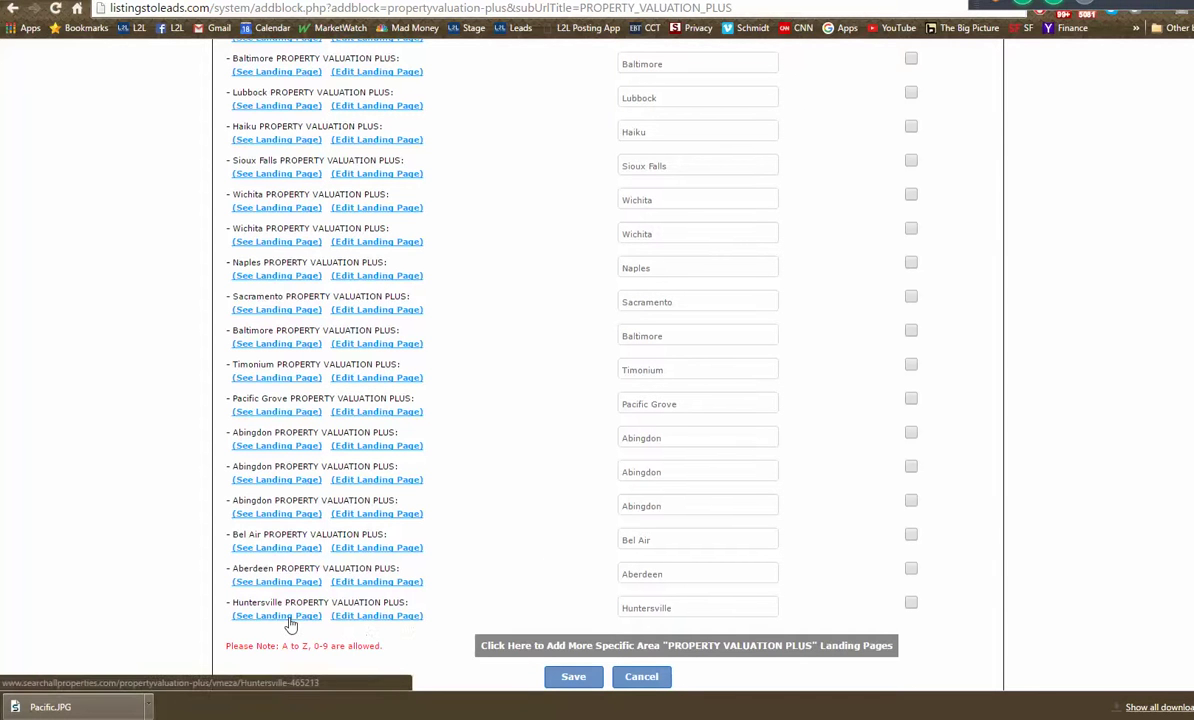
left_click(376, 617)
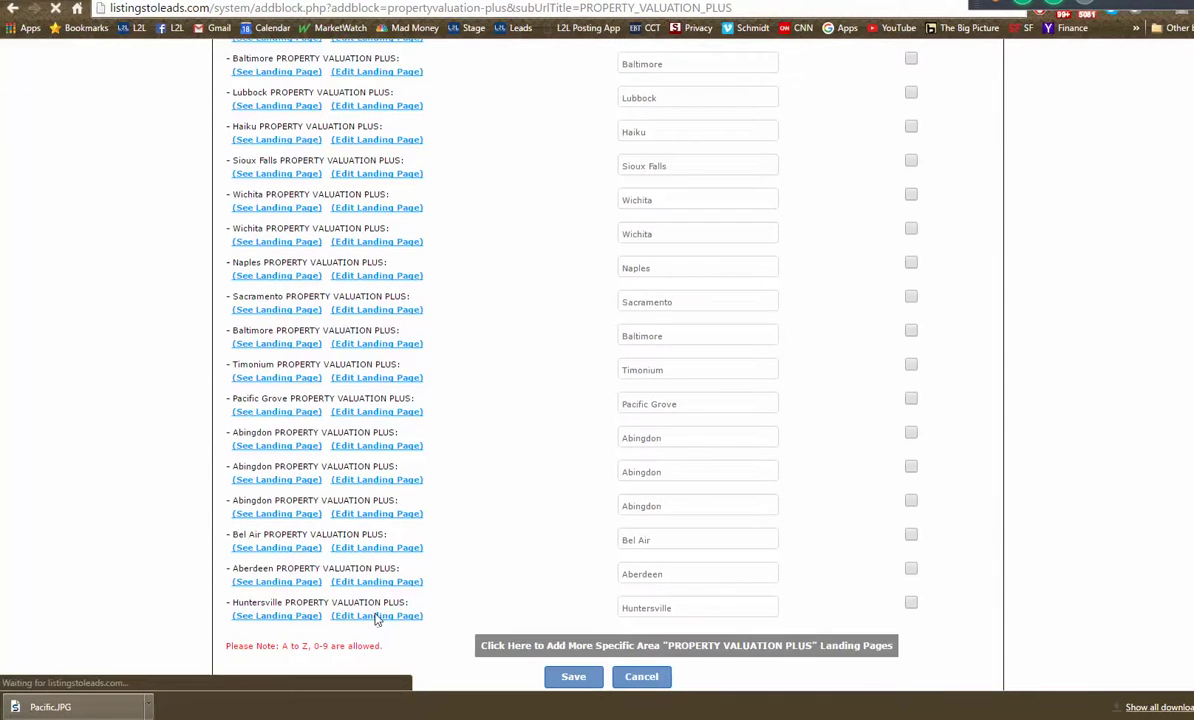
scroll(453, 485, "down", 2)
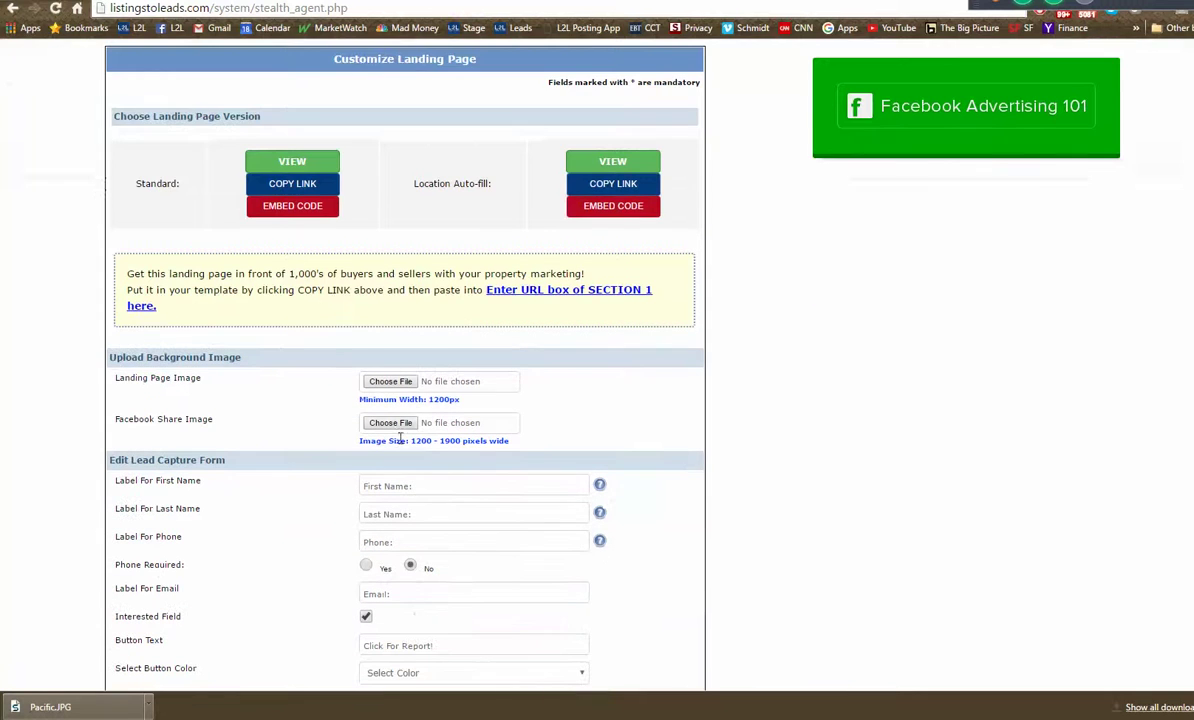
Step: Choose Desktop > Pacific.JPG as the Landing Page Image
left_click(388, 381)
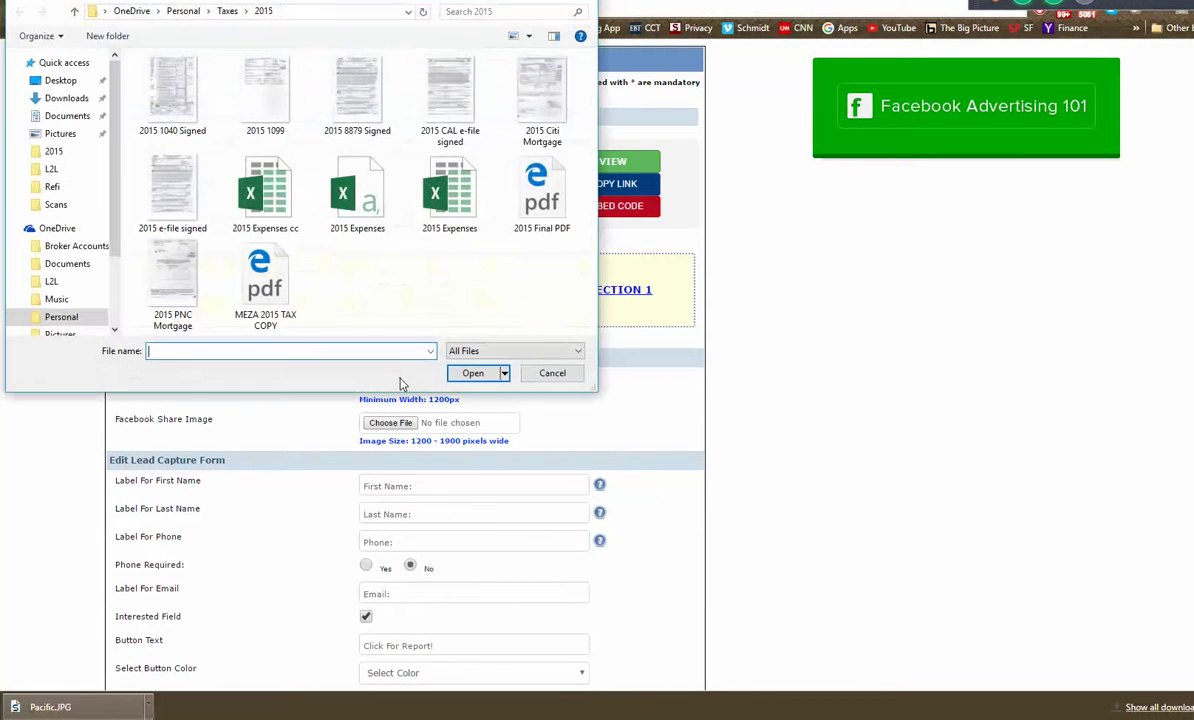
left_click(62, 81)
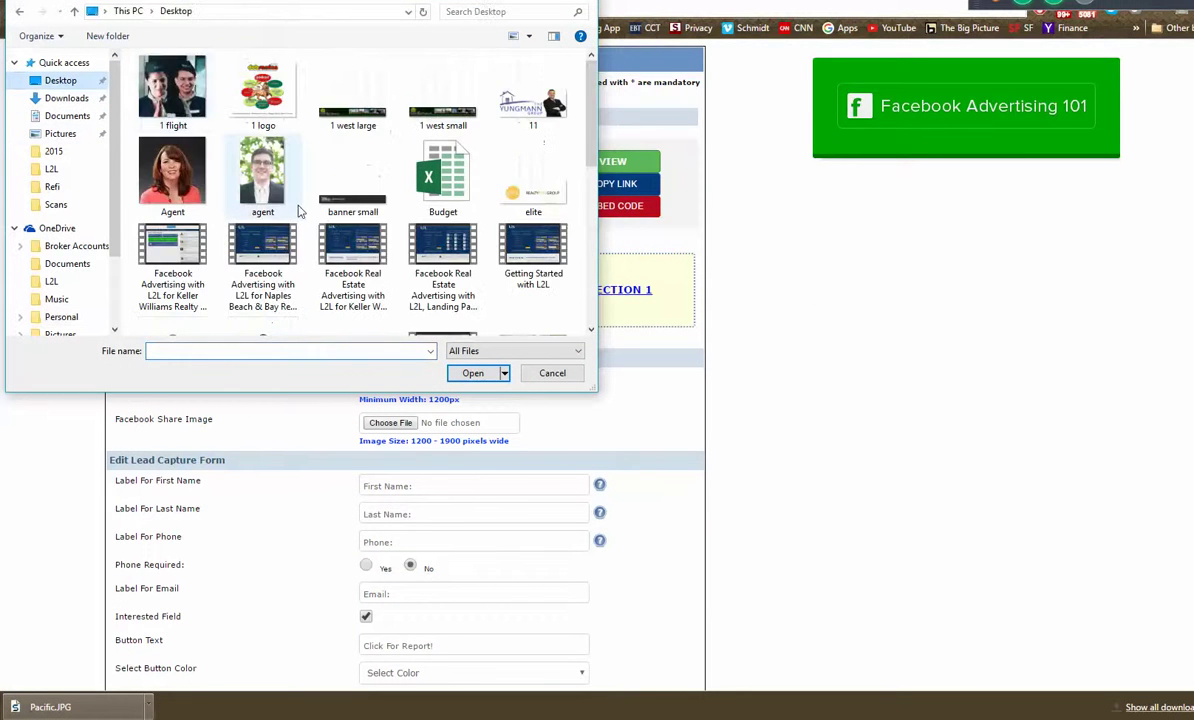
scroll(297, 210, "down", 3)
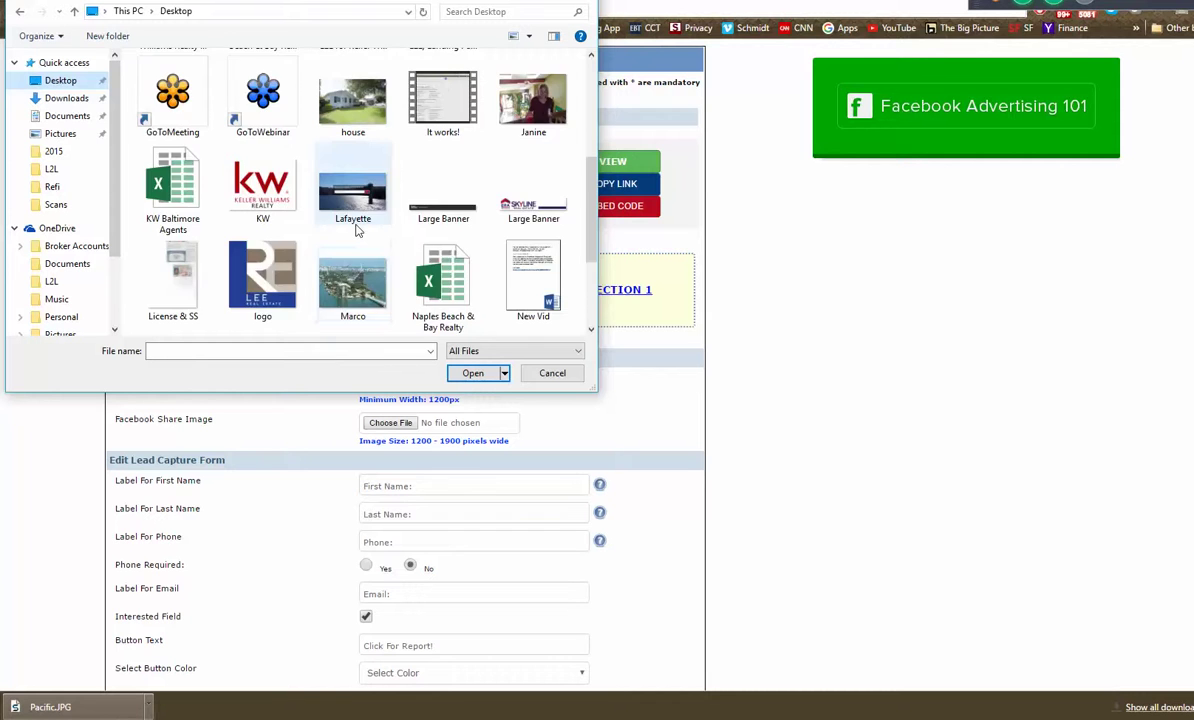
scroll(356, 230, "down", 1)
scroll(300, 250, "down", 1)
left_click(181, 196)
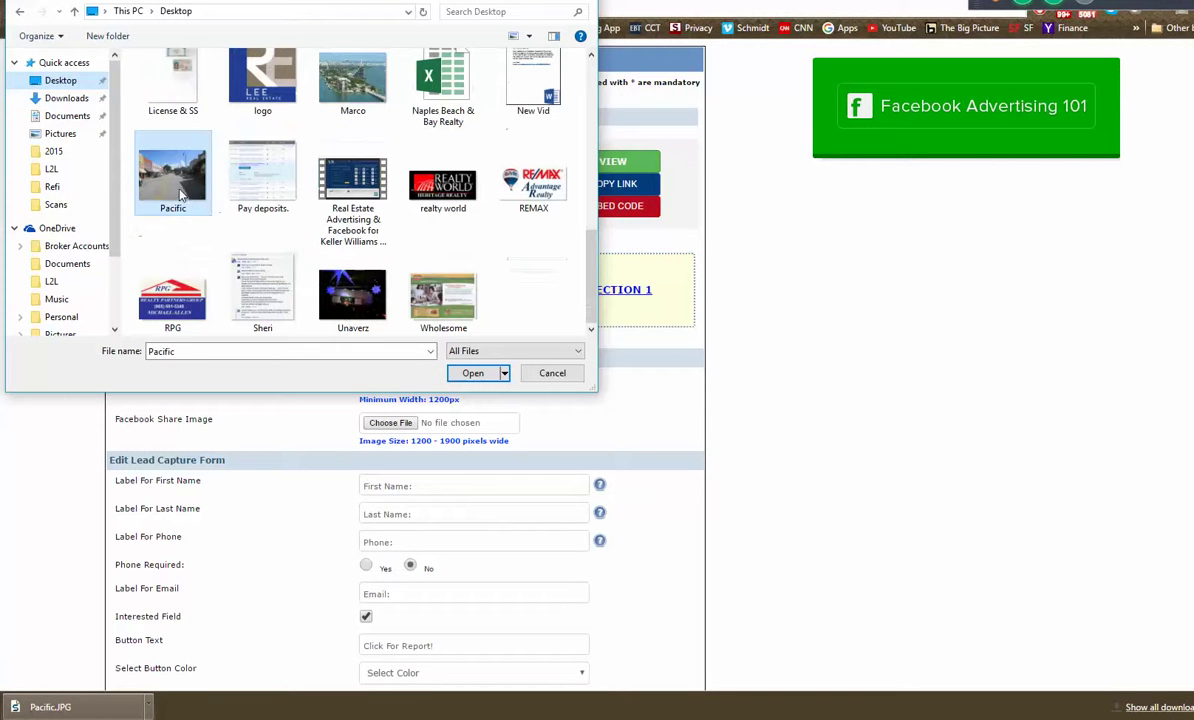
left_click(490, 374)
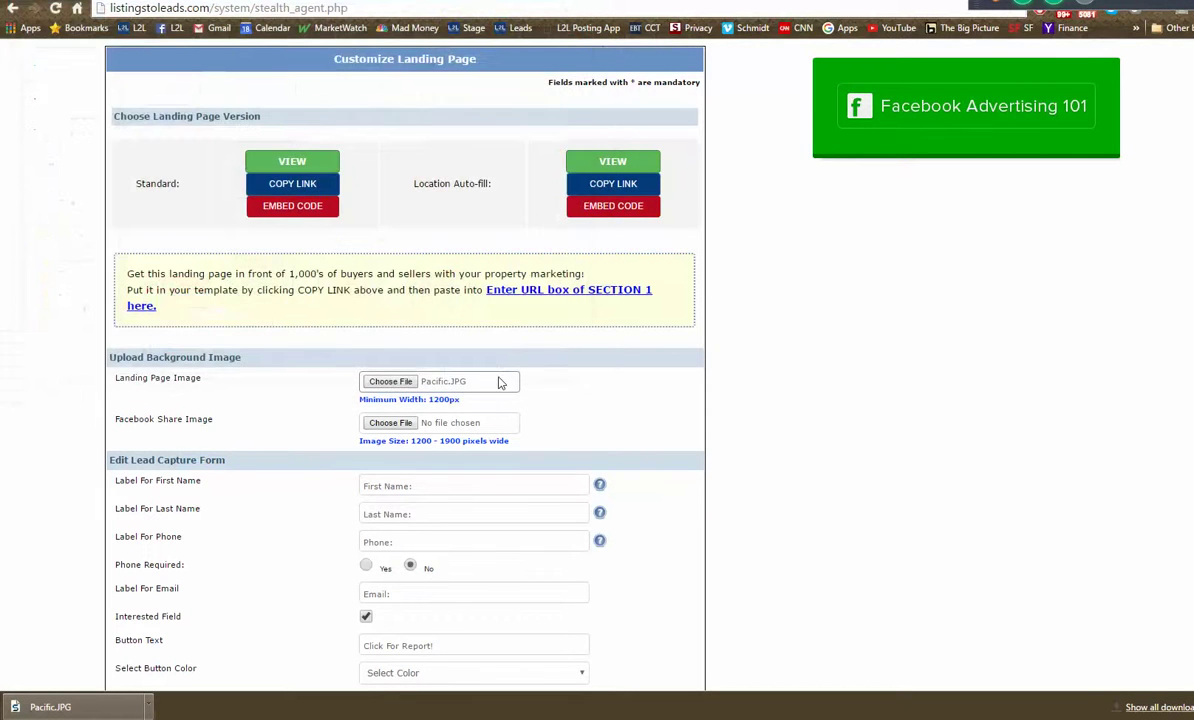
scroll(493, 380, "down", 3)
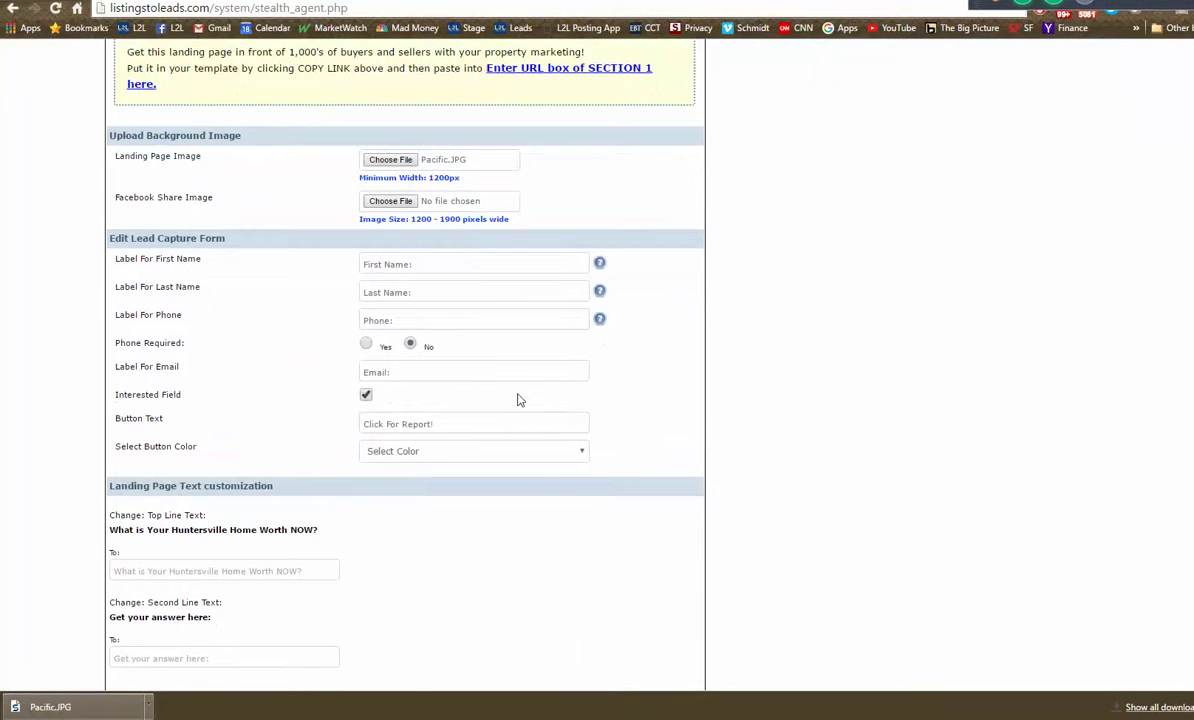
scroll(518, 400, "down", 2)
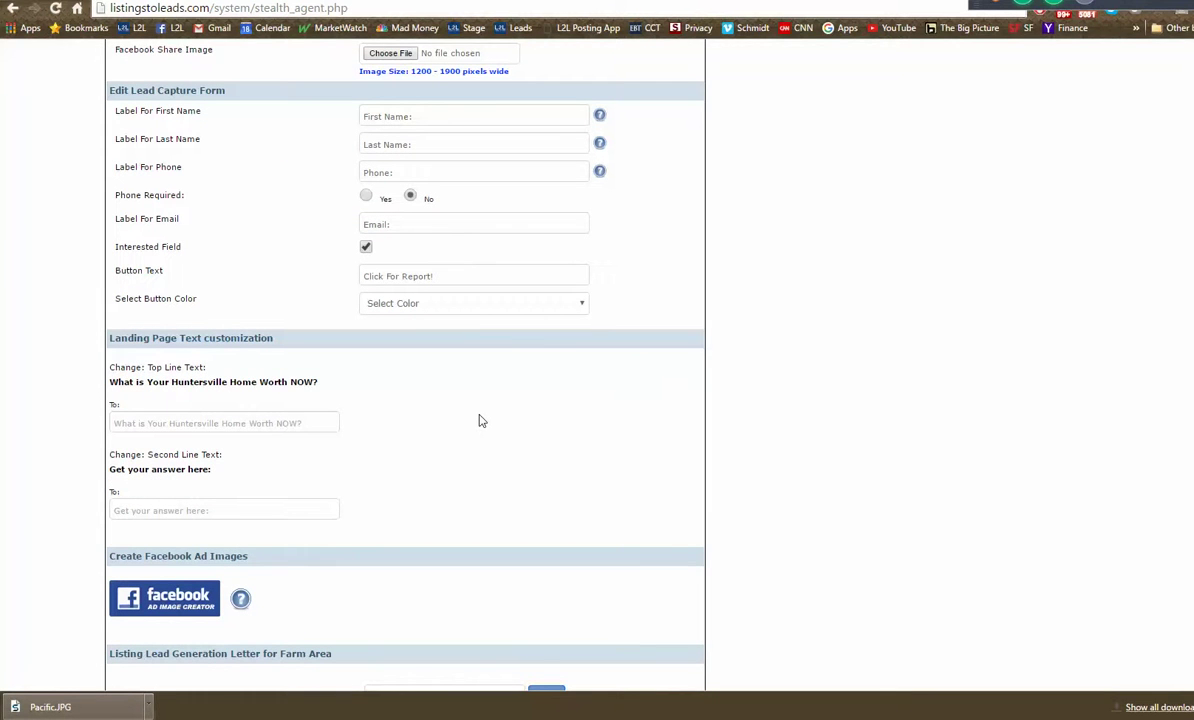
Step: Fill the Second Line Text field with 'Get your answer in less than 15 seconds.'
left_click(257, 423)
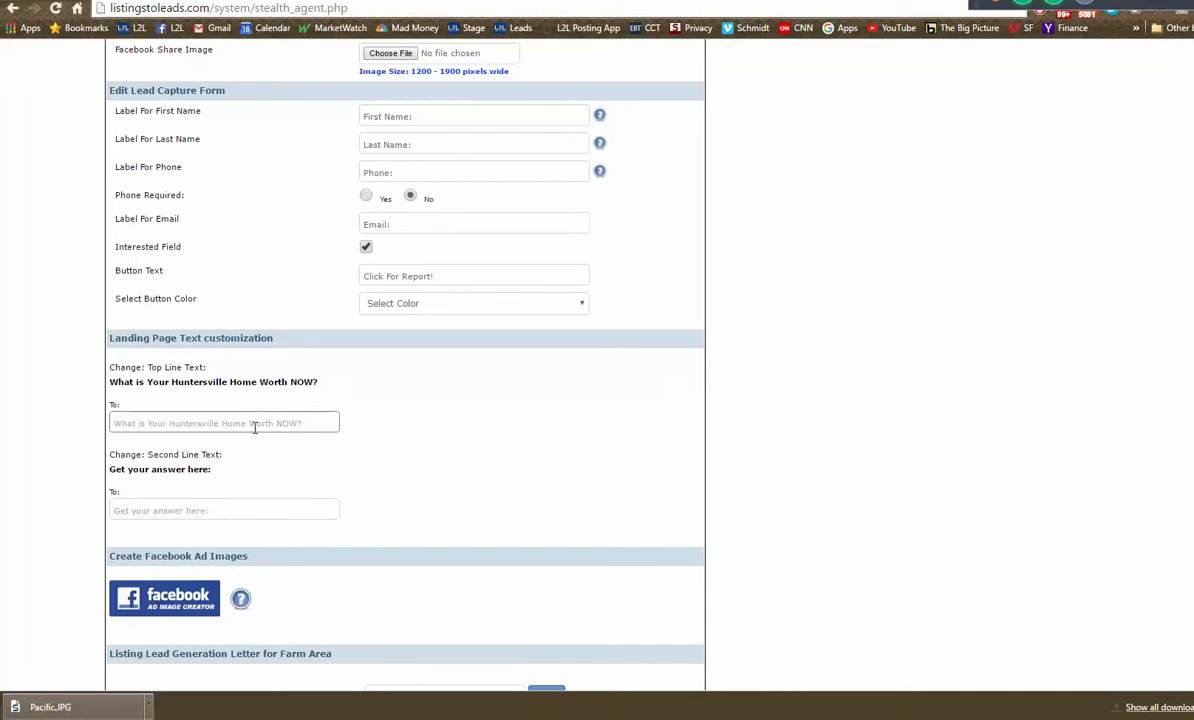
left_click(253, 425)
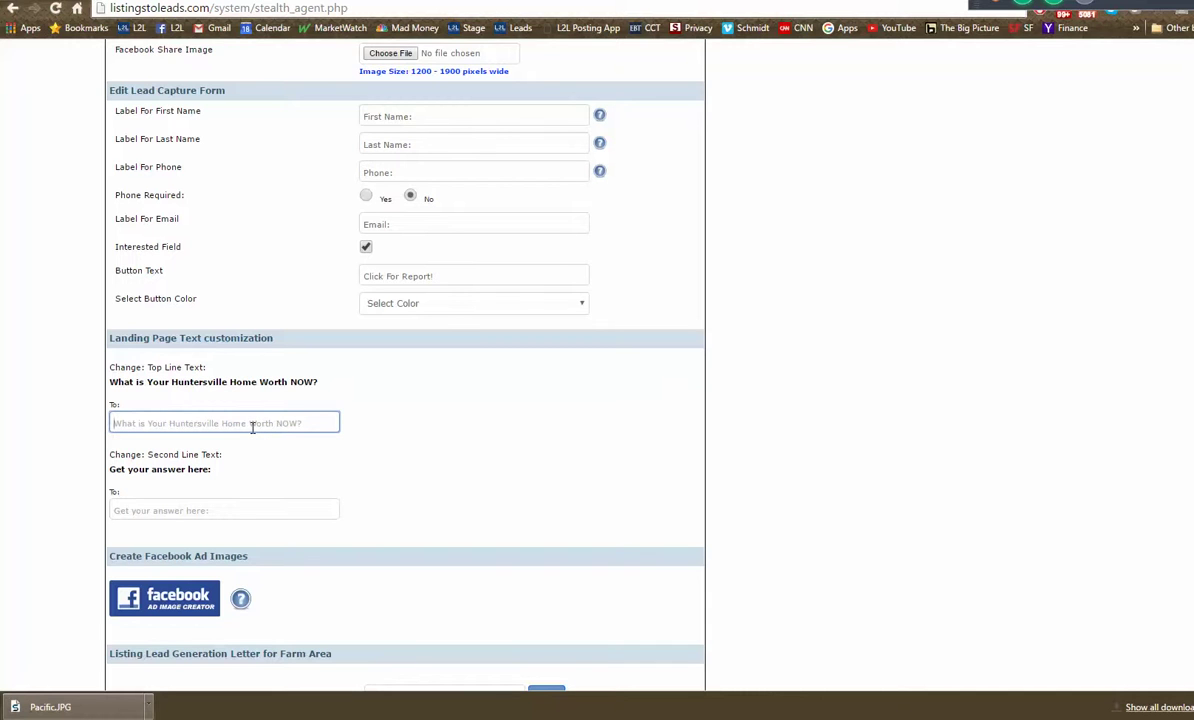
left_click(247, 509)
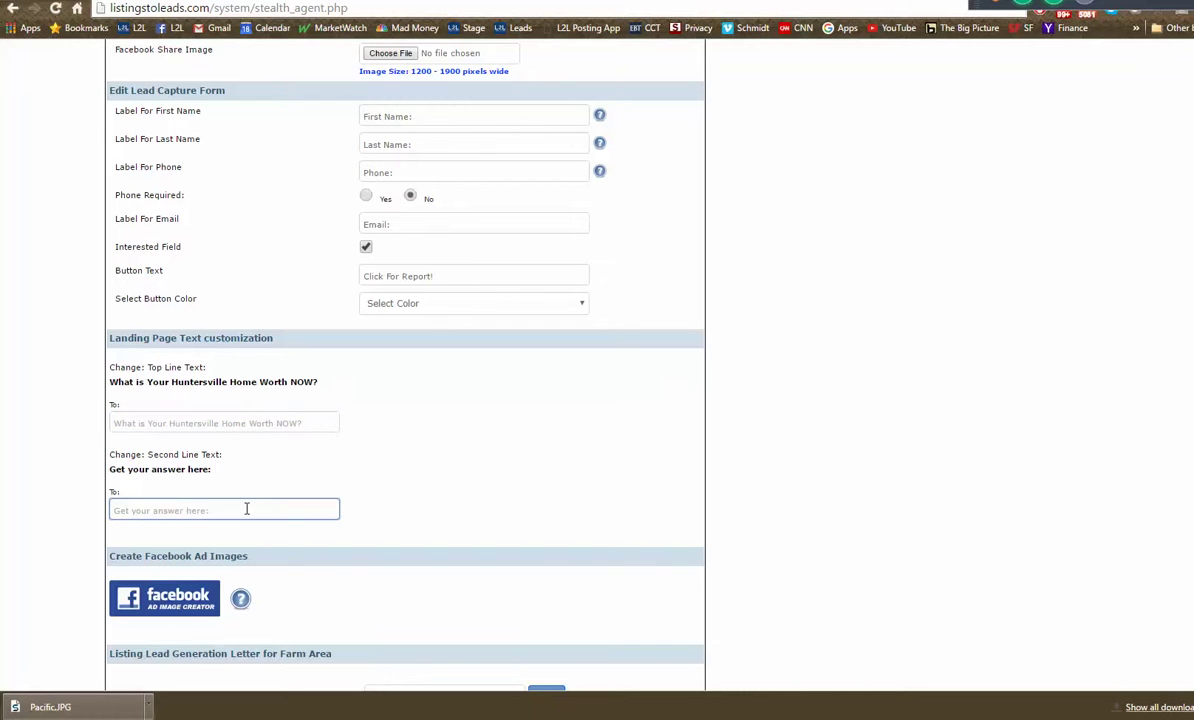
type("Click")
key("BackSpace")
key("BackSpace")
key("BackSpace")
key("BackSpace")
key("BackSpace")
type("G")
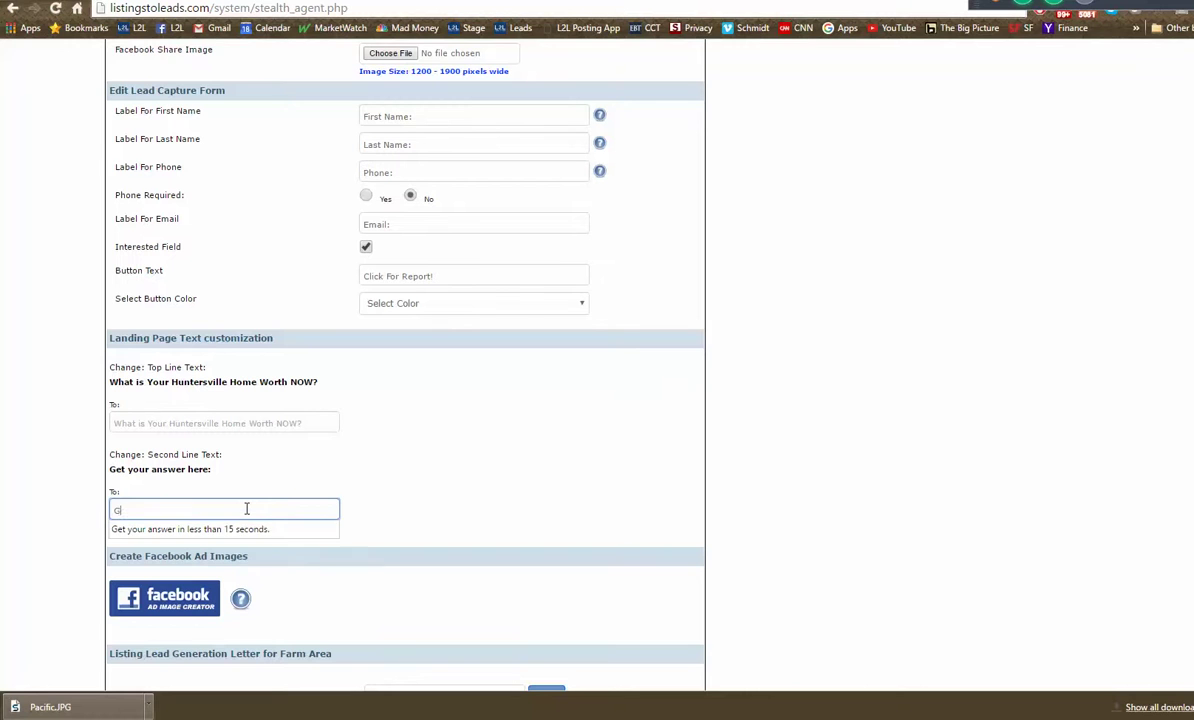
key("Down")
key("Return")
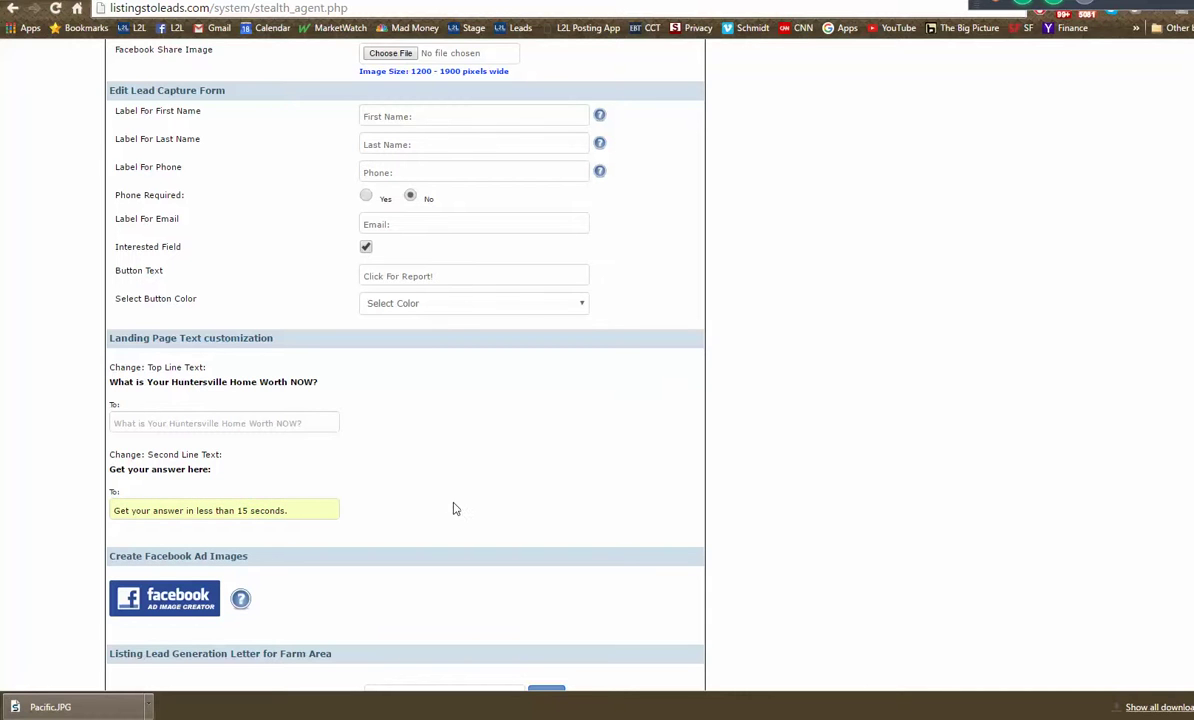
left_click(244, 516)
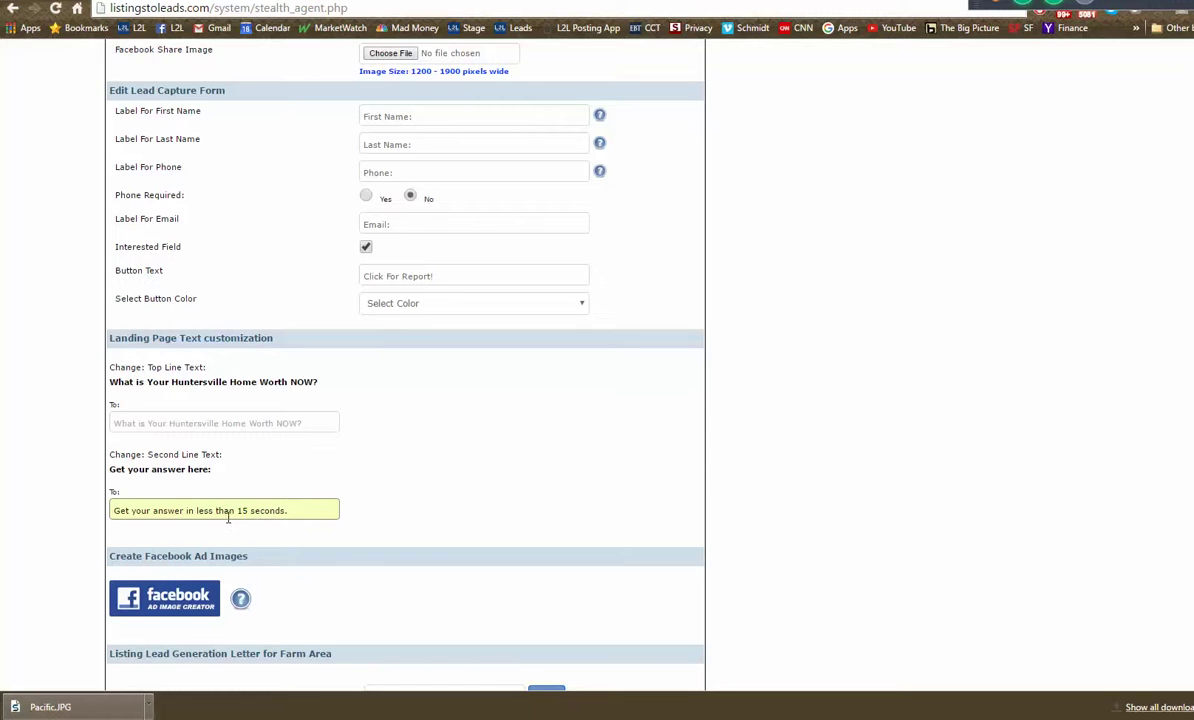
scroll(376, 512, "down", 7)
scroll(388, 510, "down", 5)
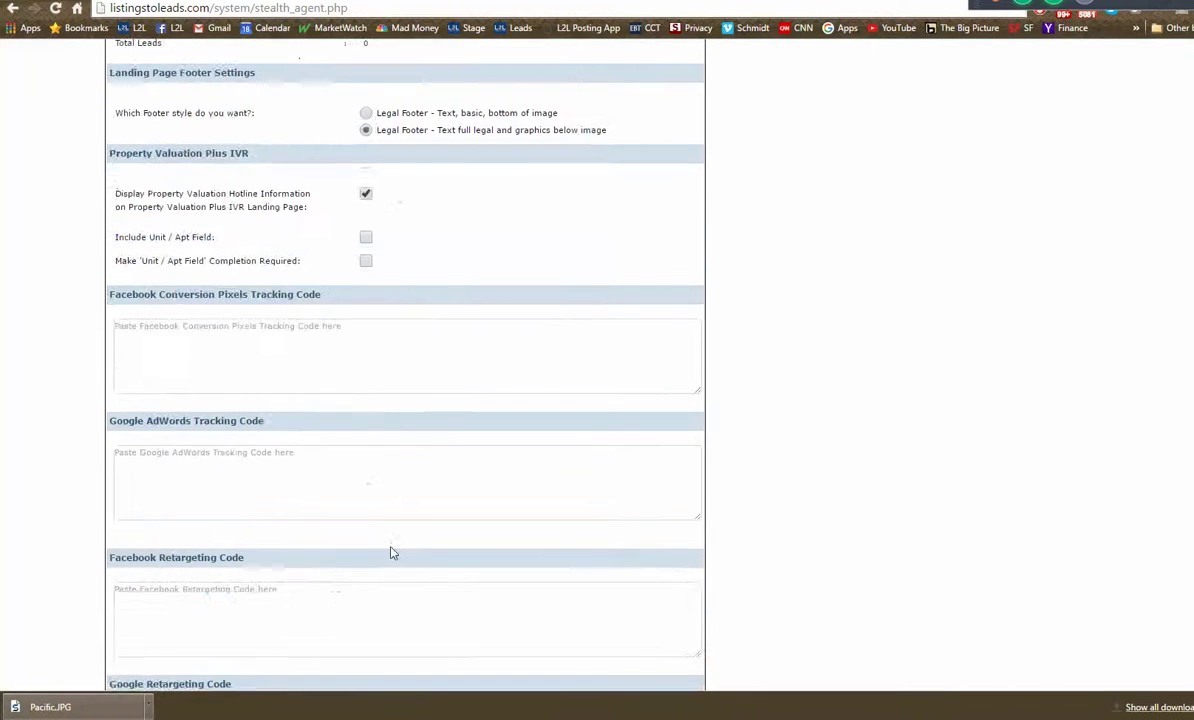
Step: Save & Update the landing page, reload the live Huntersville page to check it, then return to the editor
left_click(405, 631)
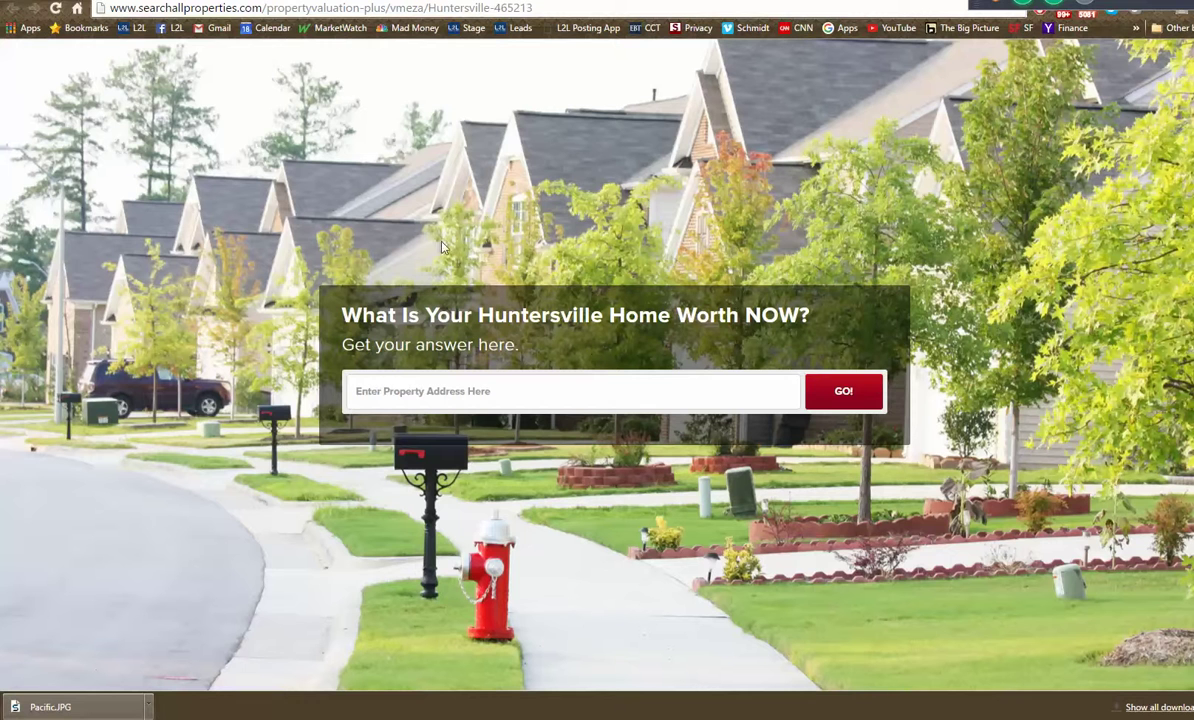
left_click(57, 9)
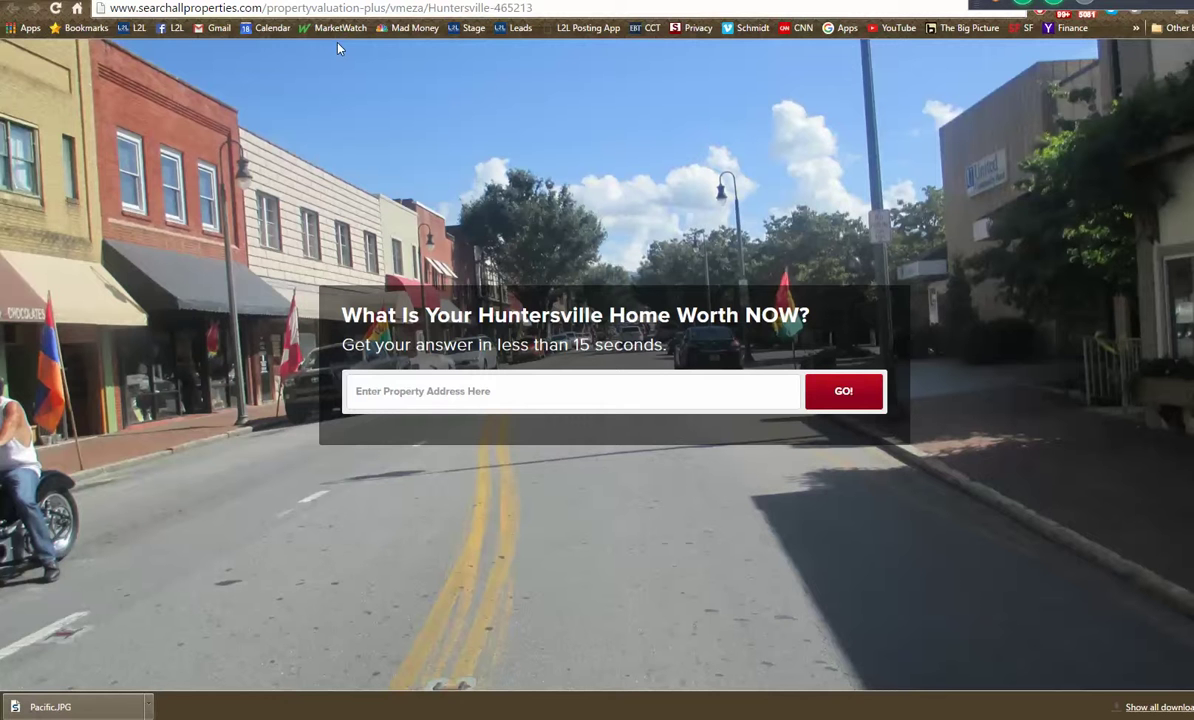
key("ctrl+w")
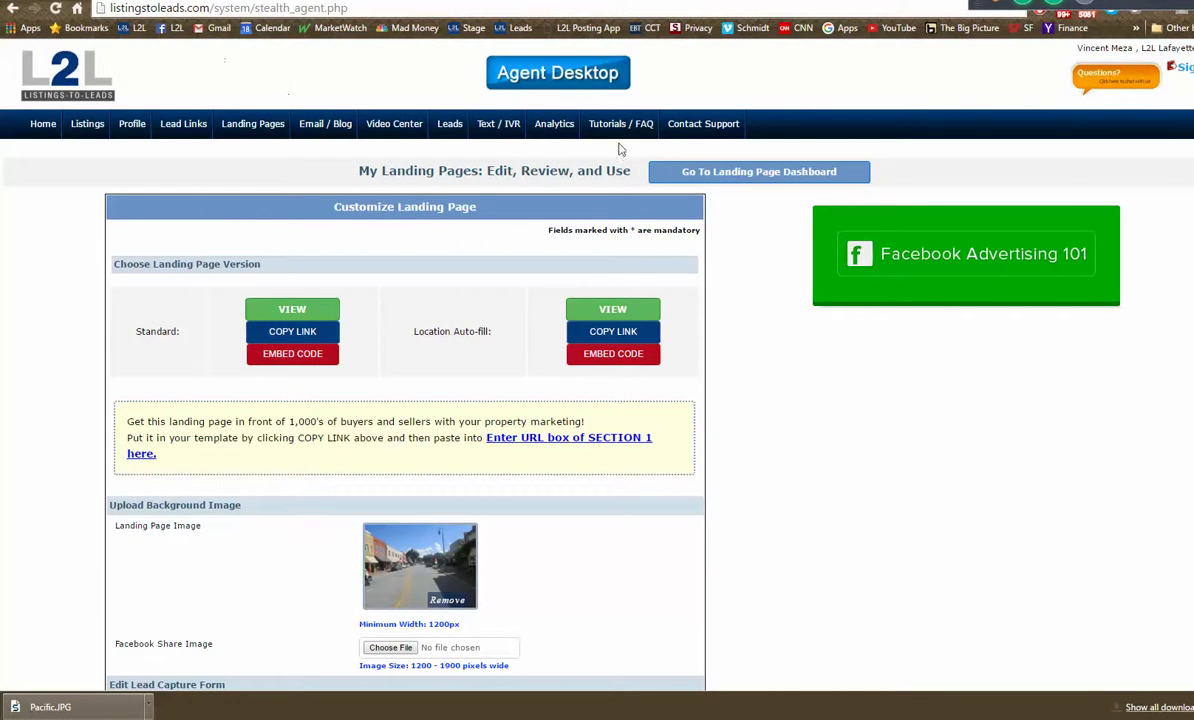
Step: From the landing page dashboard, open Property Valuation PLUS and view Huntersville's live page
left_click(717, 173)
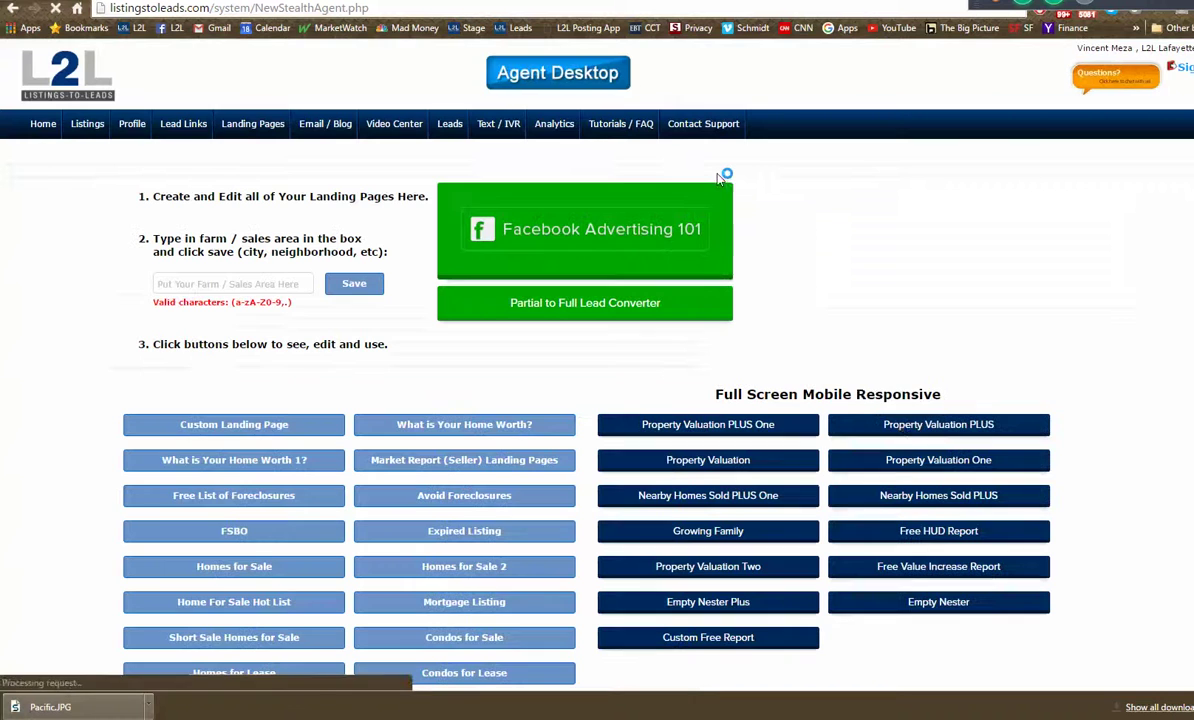
mouse_move(926, 432)
scroll(926, 432, "down", 1)
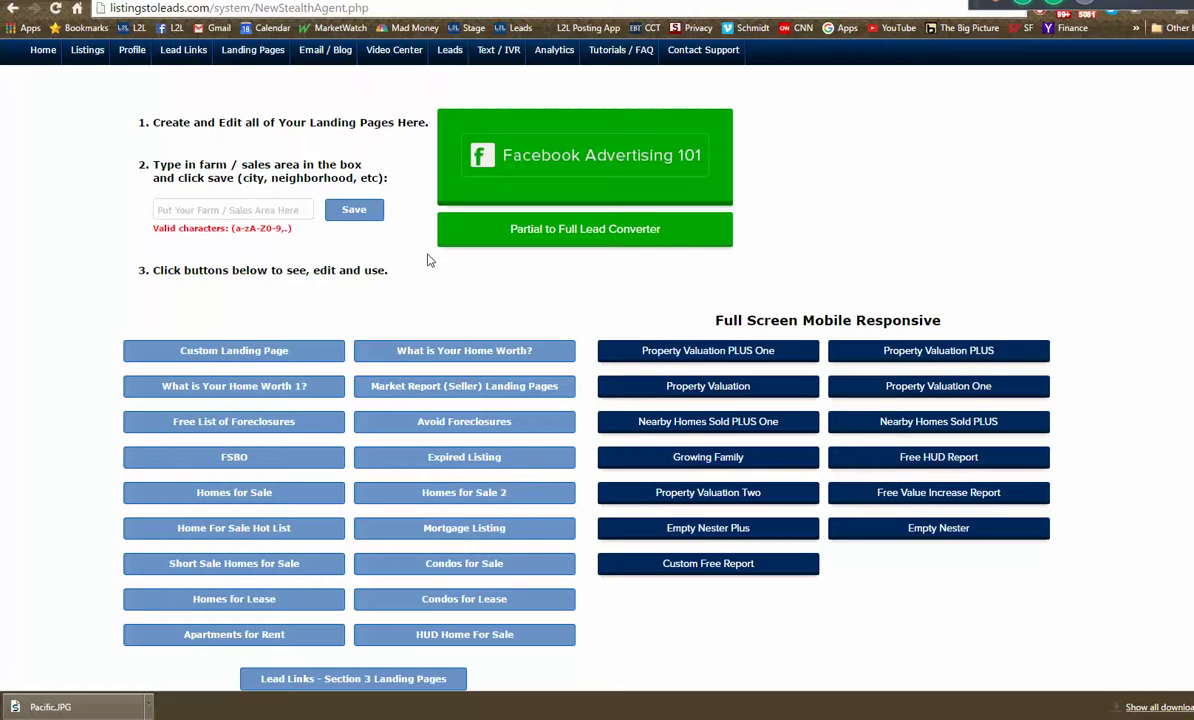
left_click(257, 208)
left_click(922, 353)
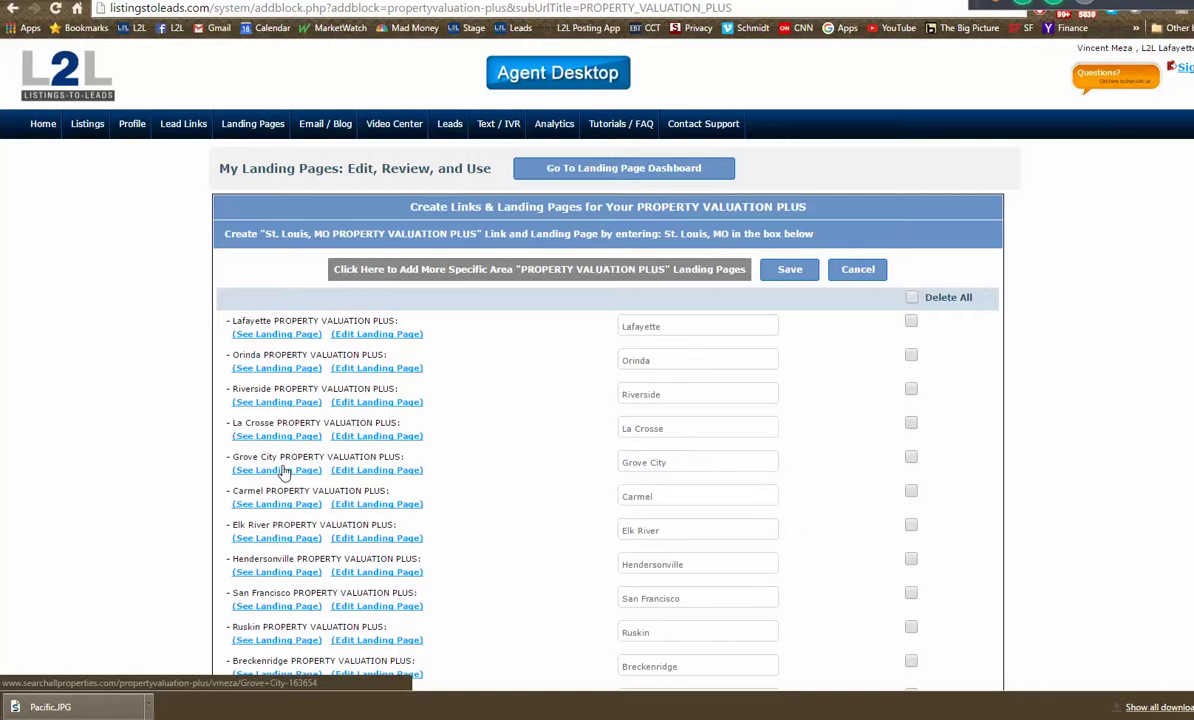
left_click(280, 471)
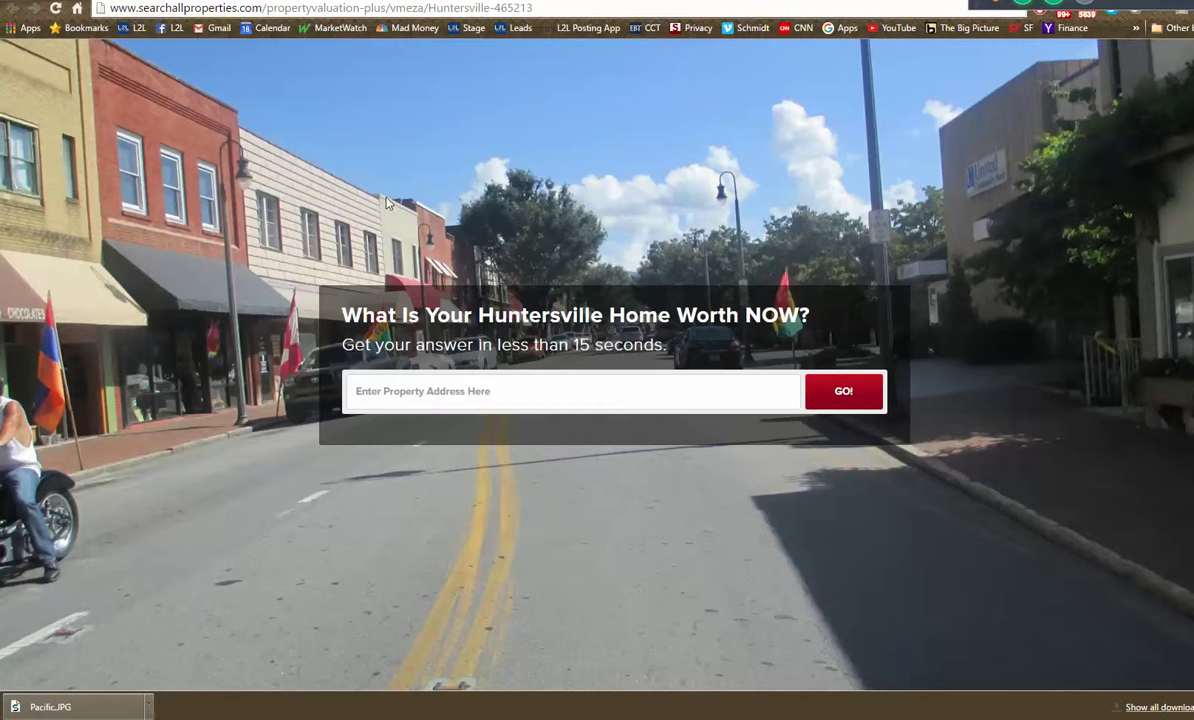
Step: Copy the Huntersville landing page URL and switch to the Facebook tab
left_click(543, 10)
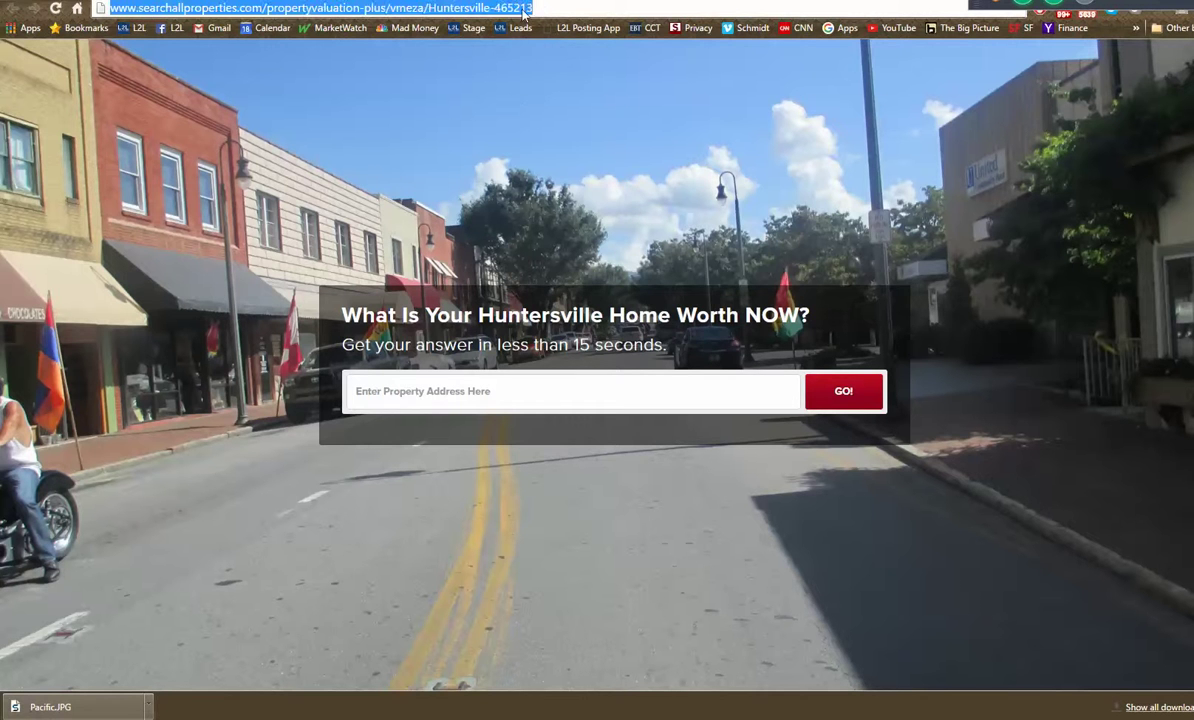
right_click(447, 11)
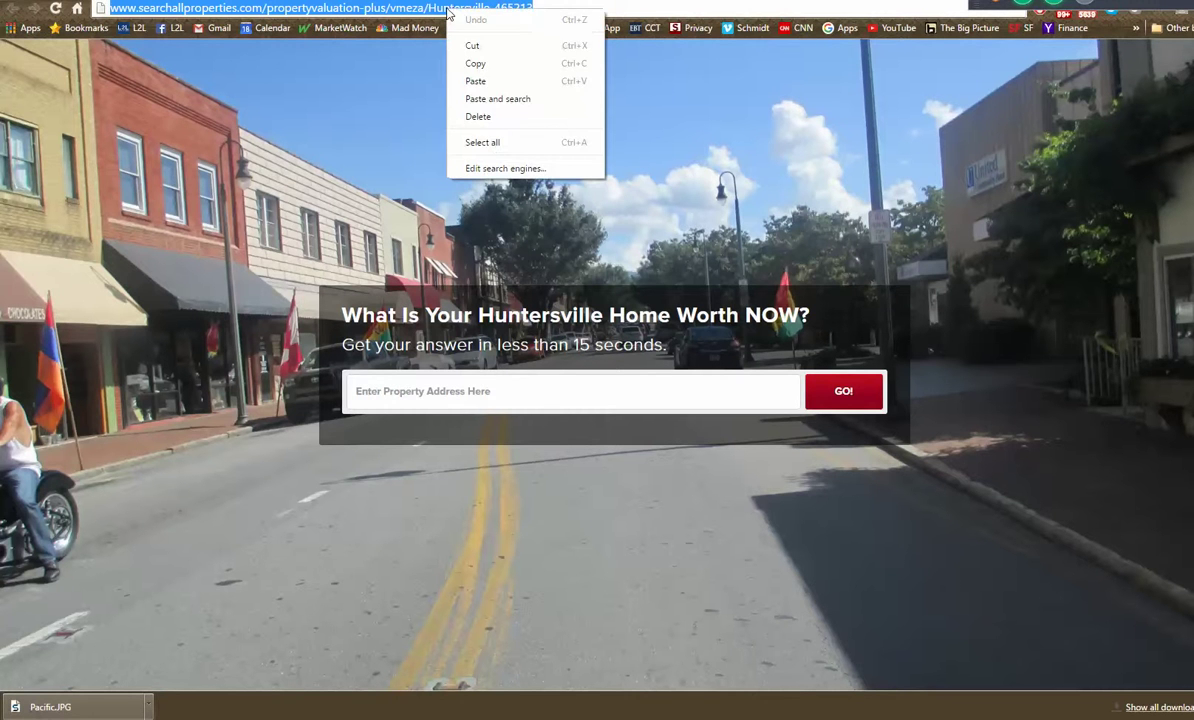
left_click(476, 63)
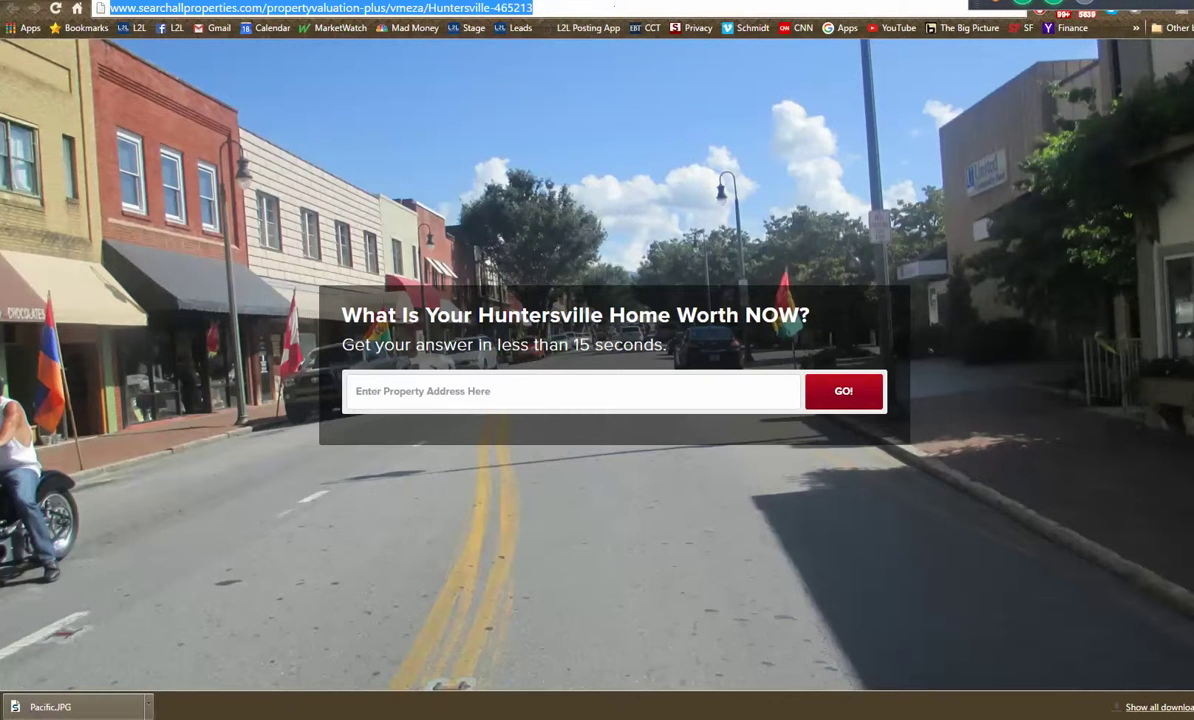
key("ctrl+Tab")
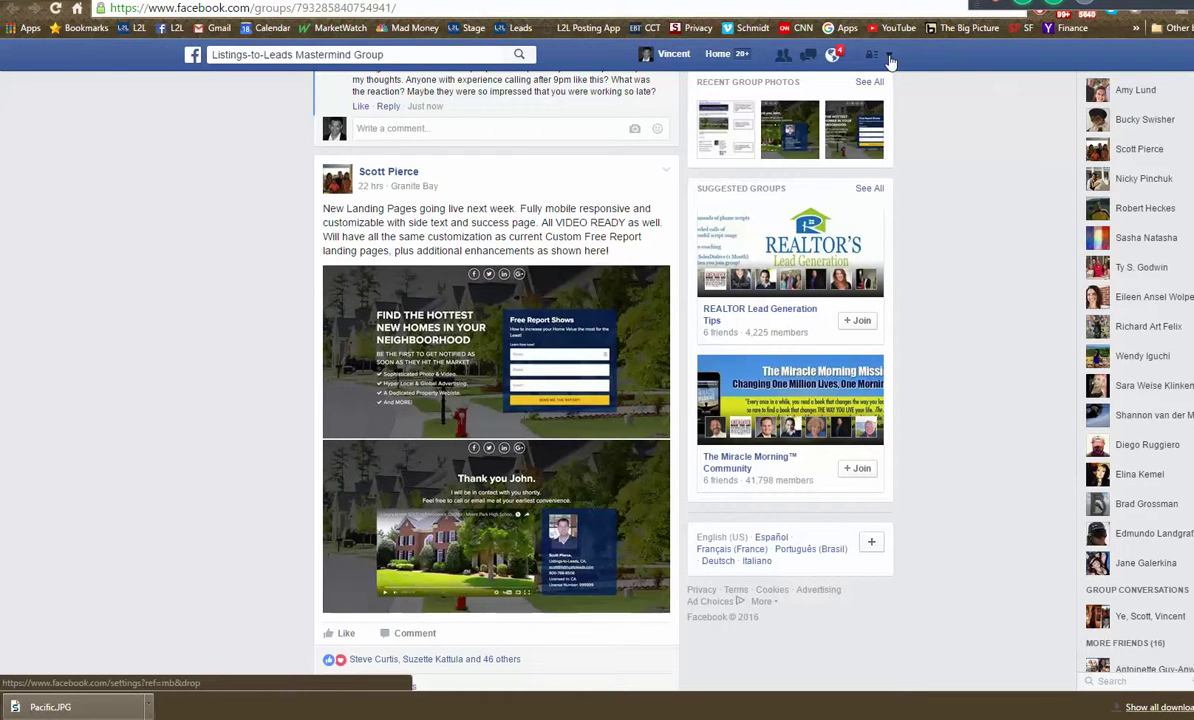
Step: Start a new ad with Create Ads from the top-bar account dropdown
left_click(889, 57)
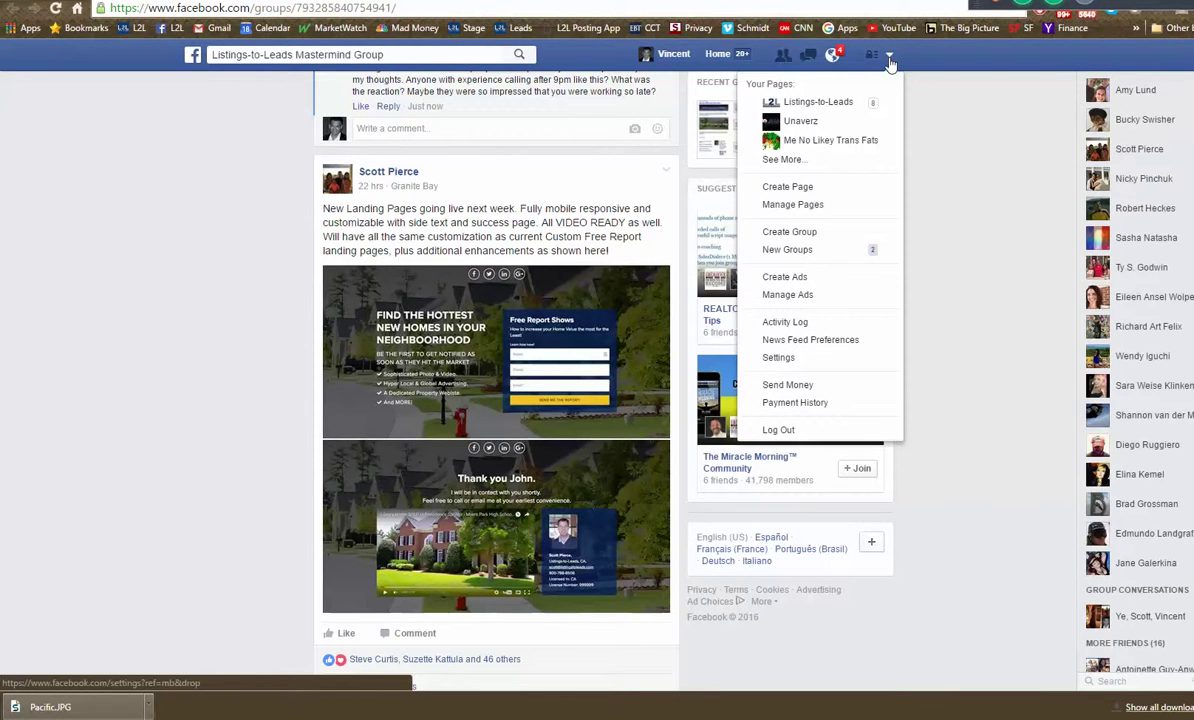
left_click(842, 277)
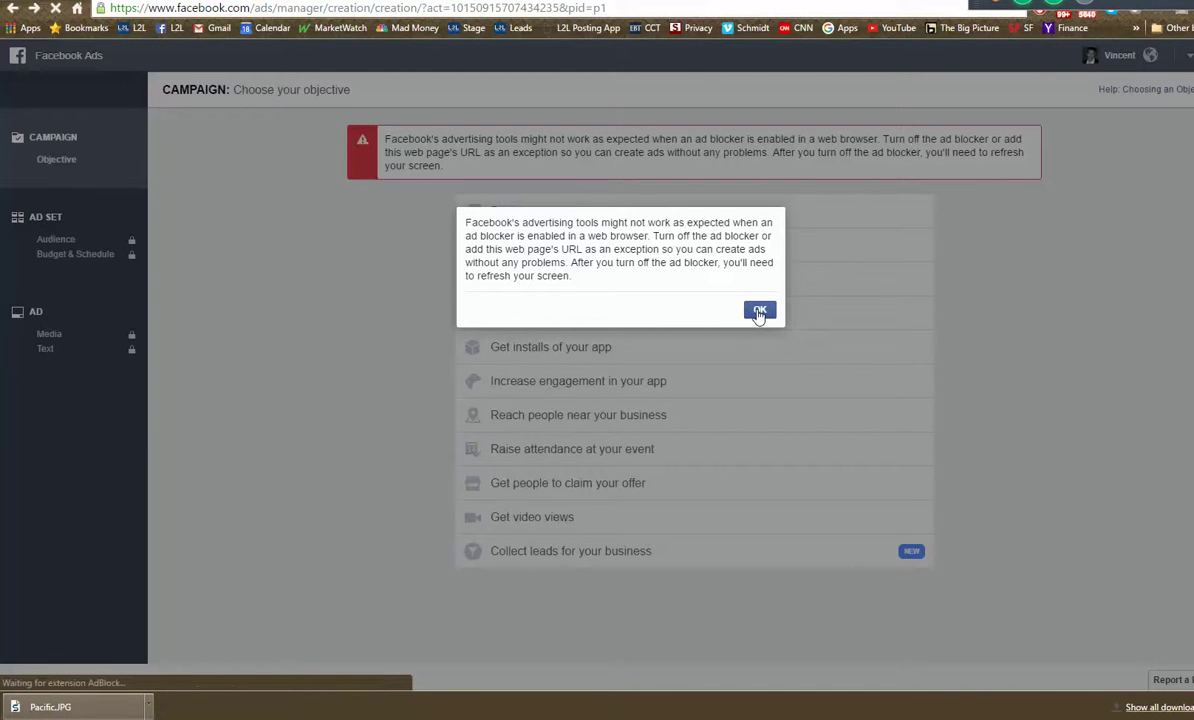
Step: Dismiss the ad-blocker warning, choose Send people to your website, paste the Huntersville landing page URL, and continue
left_click(759, 311)
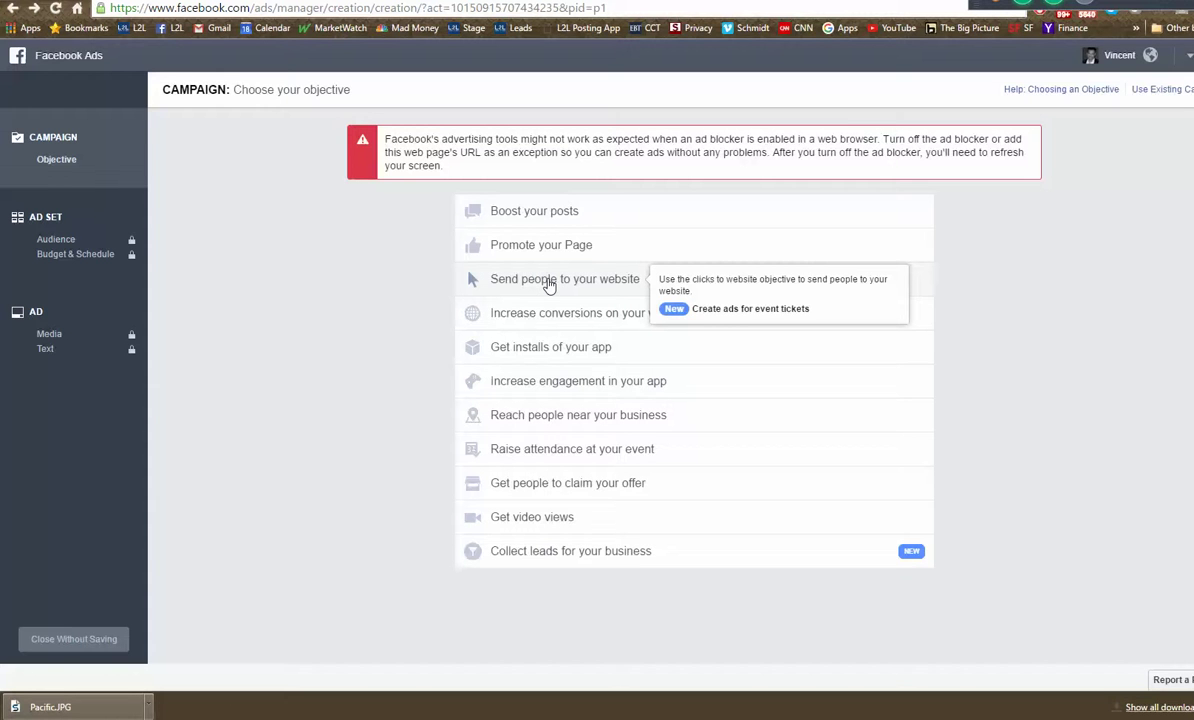
left_click(548, 283)
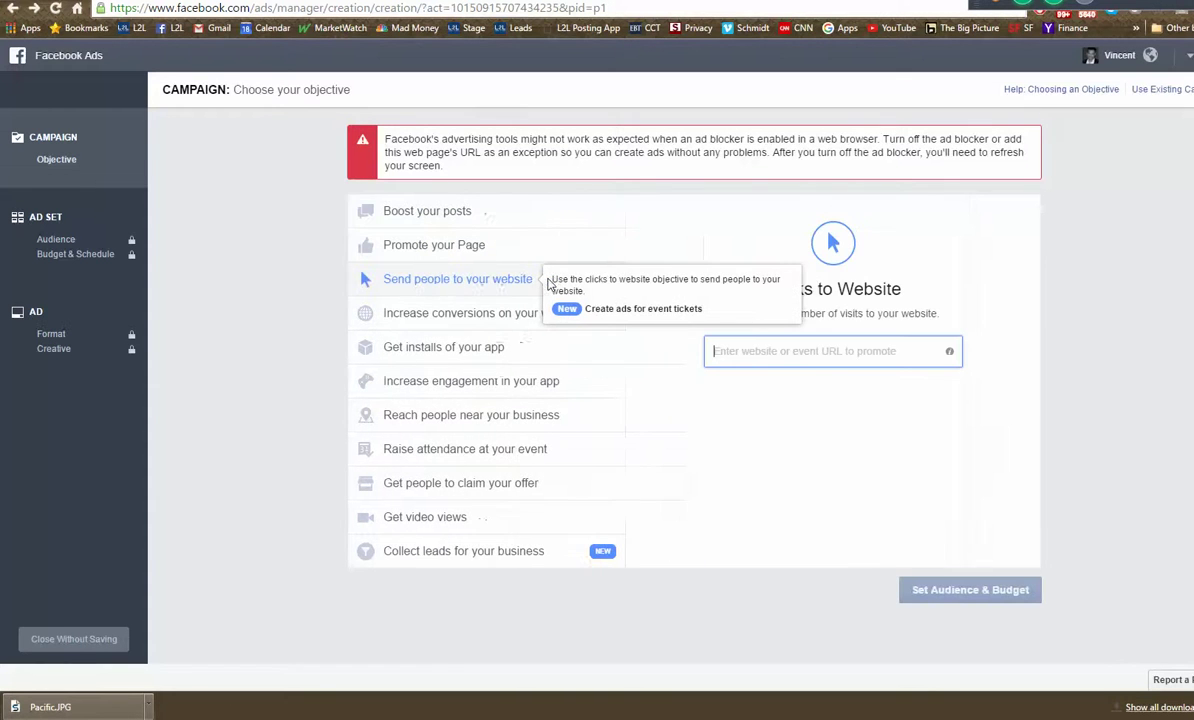
right_click(766, 354)
left_click(818, 446)
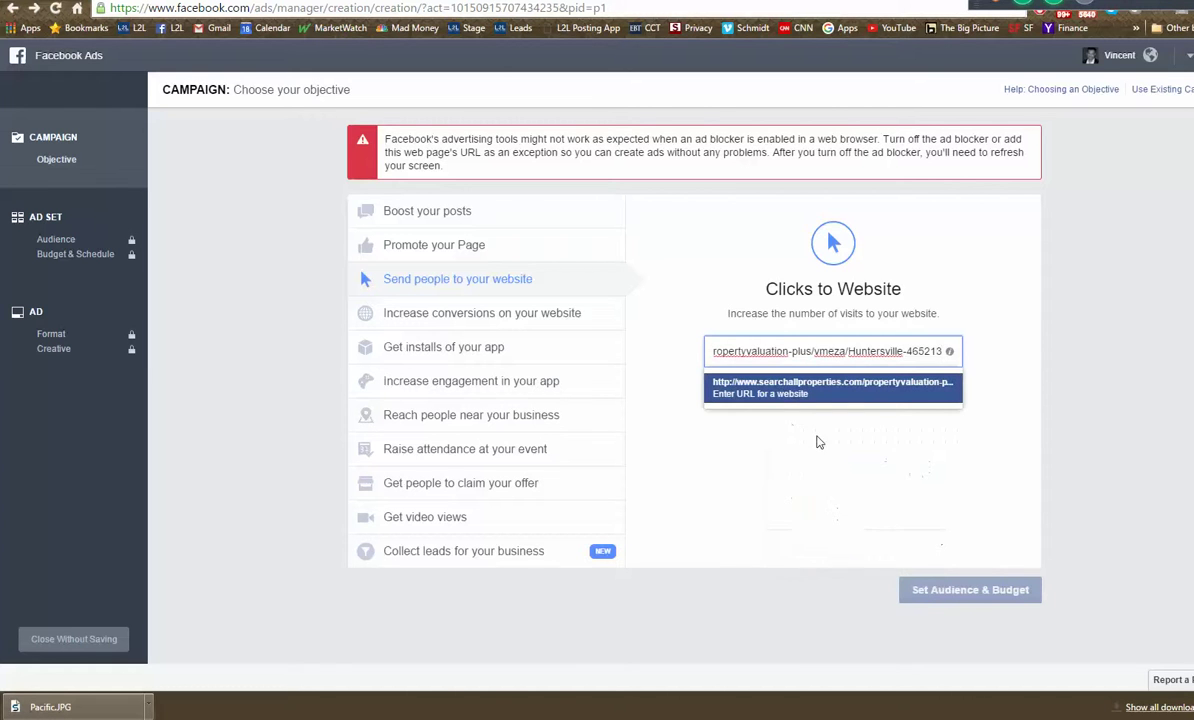
left_click(771, 389)
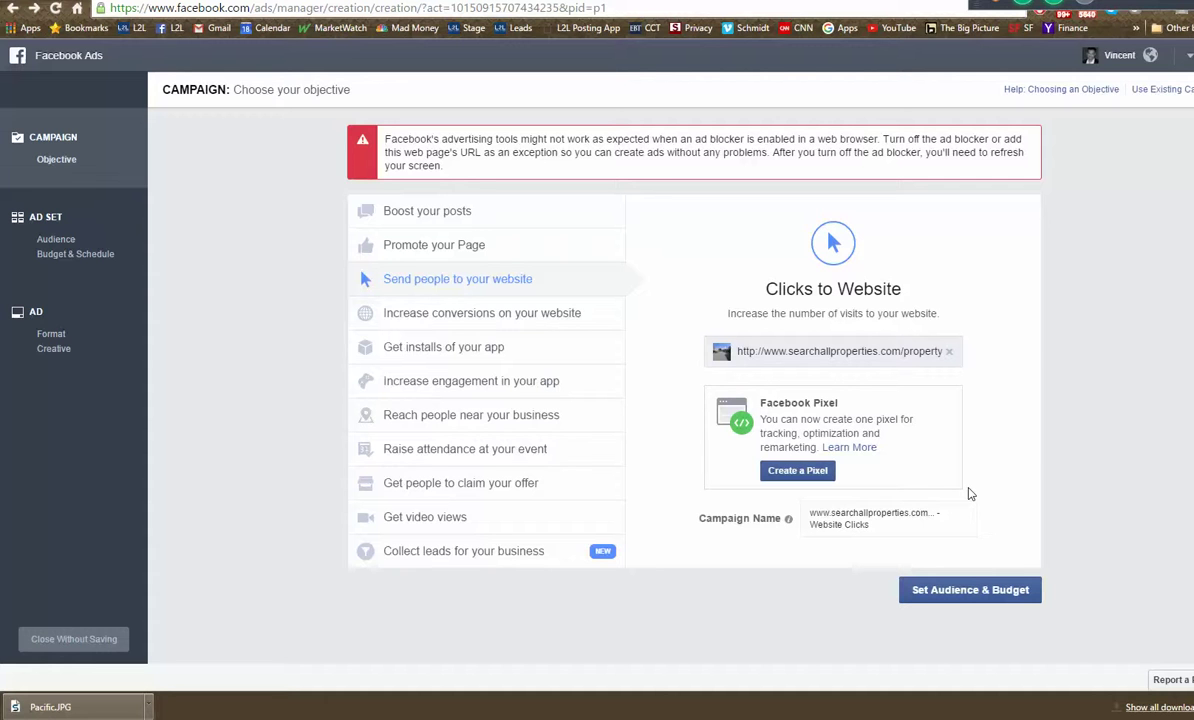
left_click(957, 599)
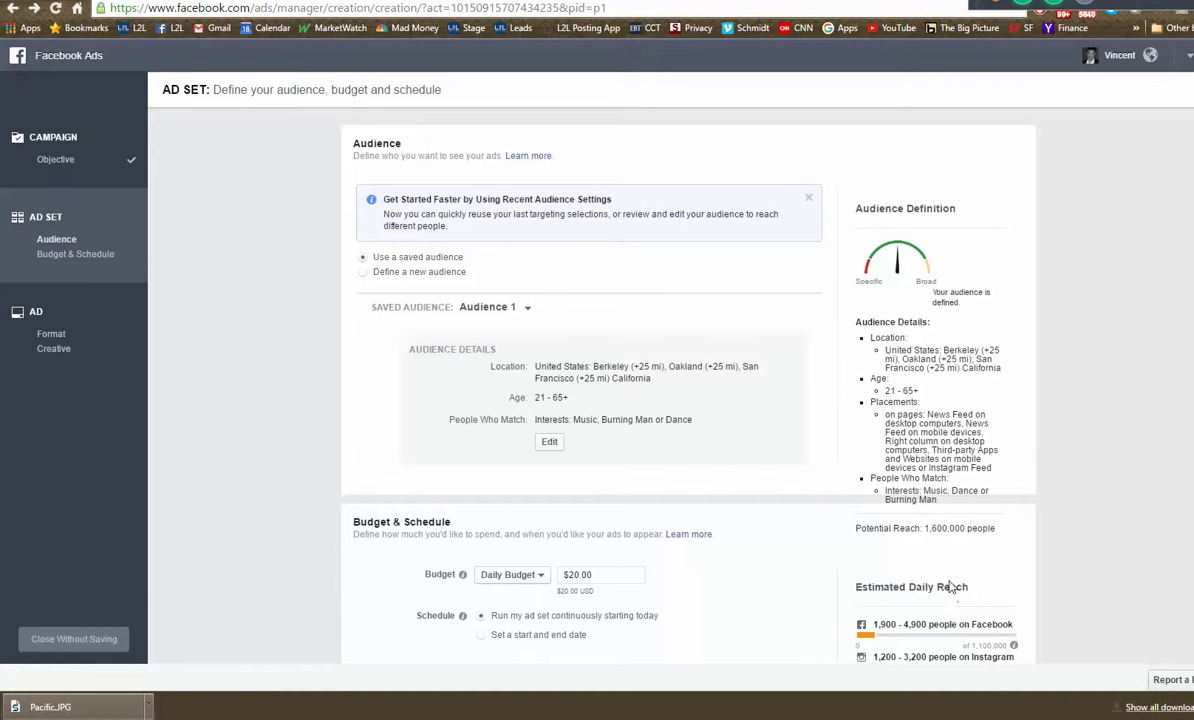
Step: Switch the audience from saved Audience 1 to Define a new audience, down to Locations
scroll(806, 577, "down", 2)
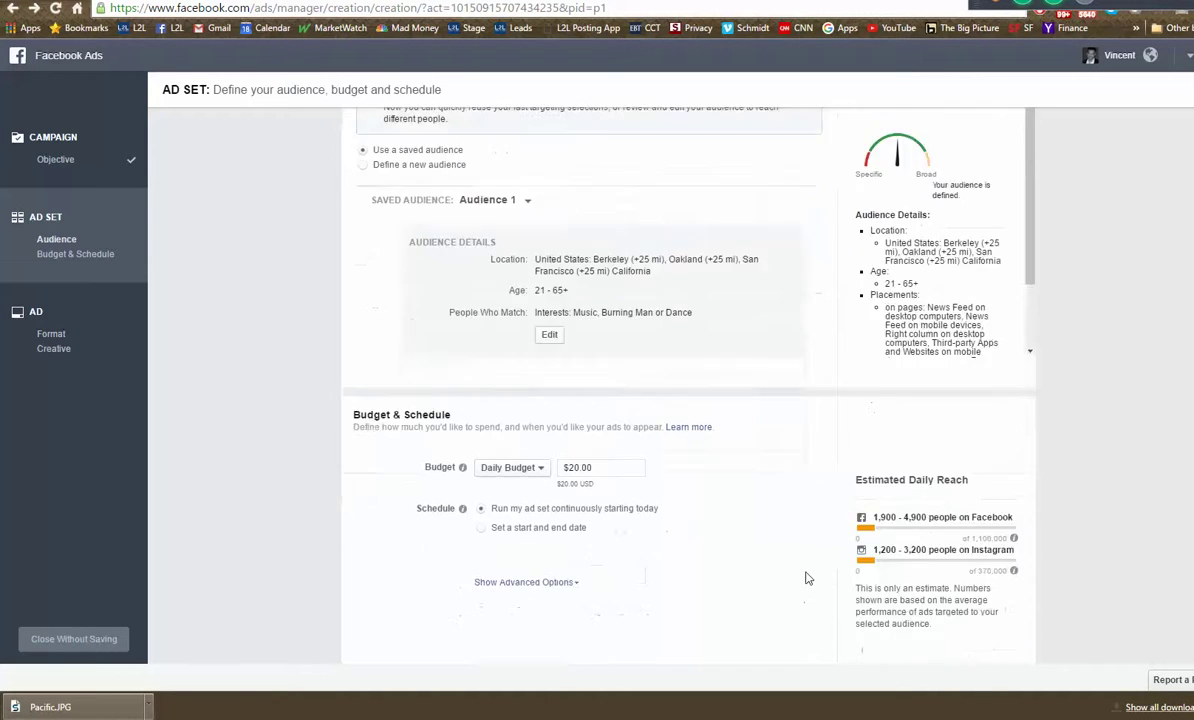
scroll(810, 560, "up", 2)
scroll(810, 558, "up", 1)
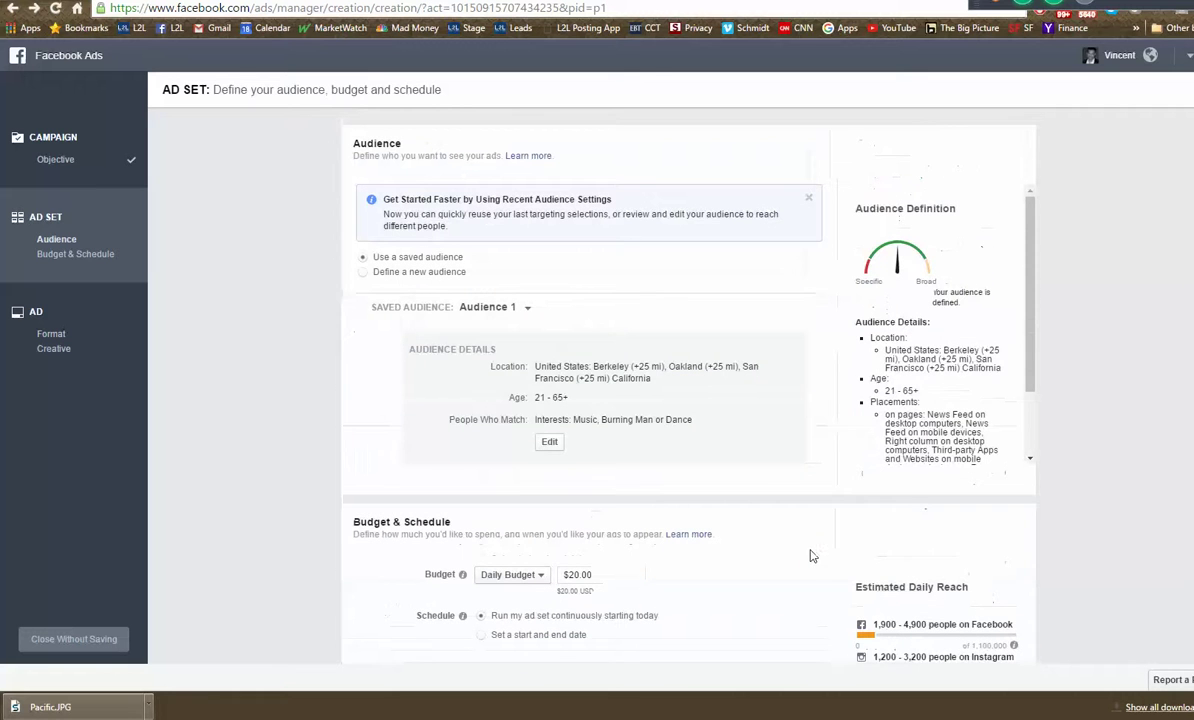
left_click(363, 272)
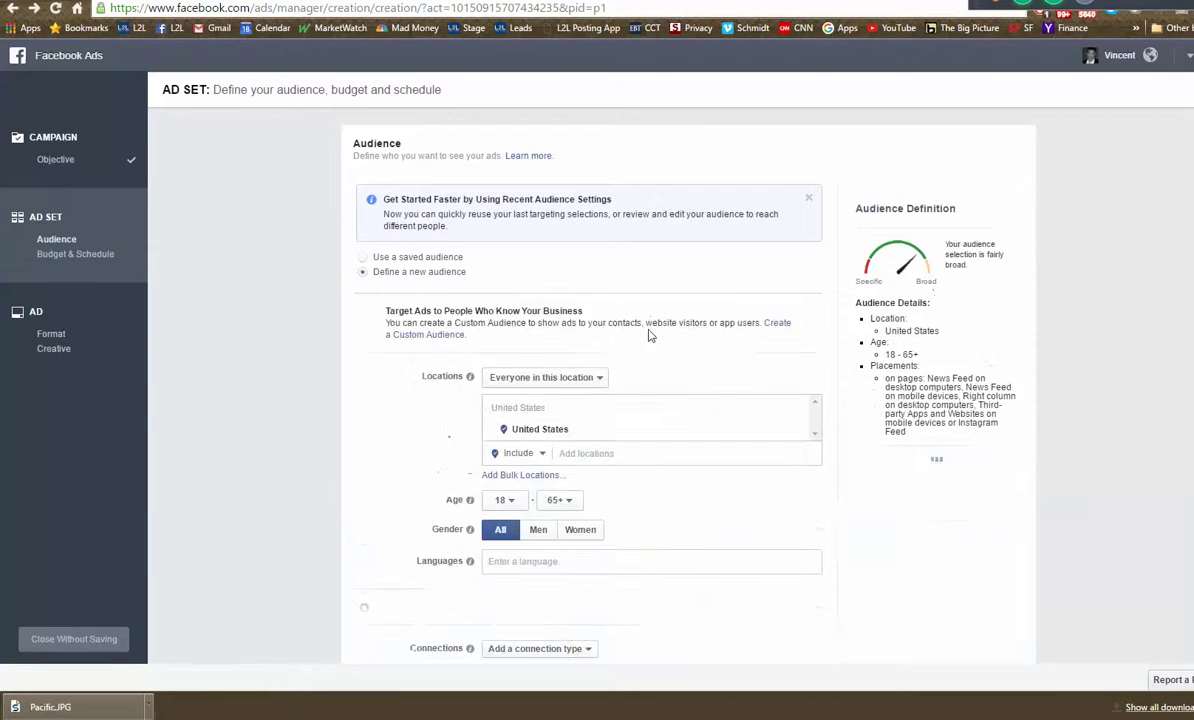
scroll(657, 355, "down", 2)
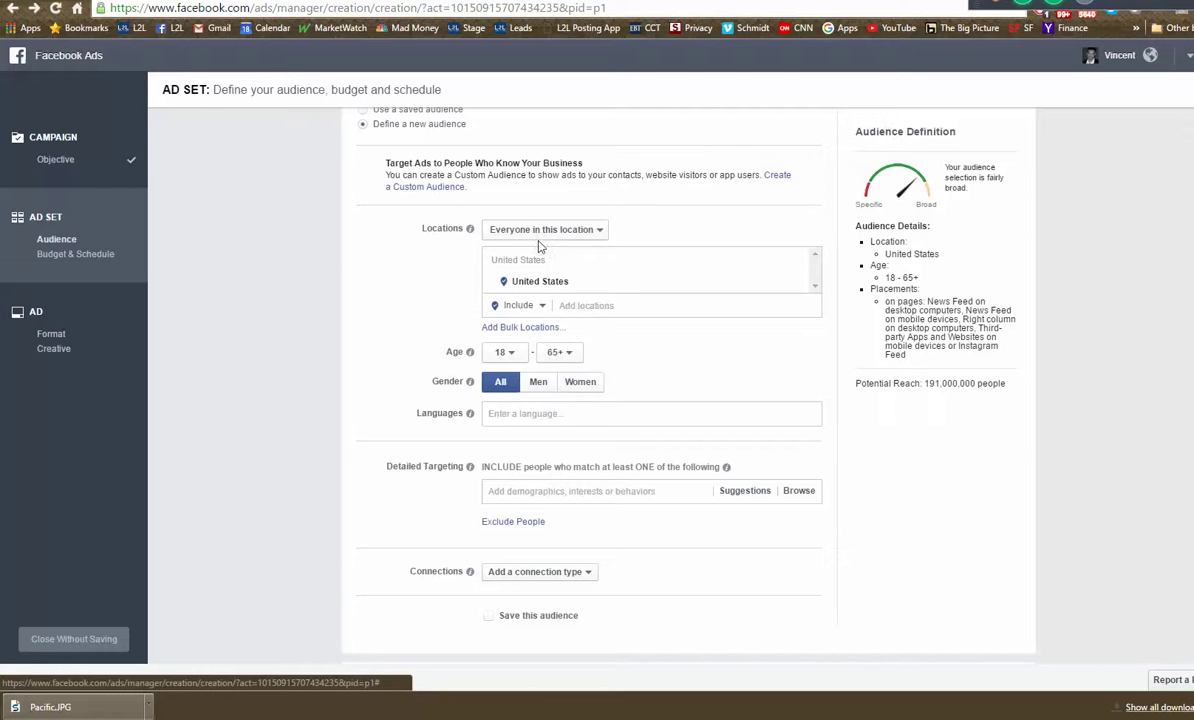
left_click(580, 307)
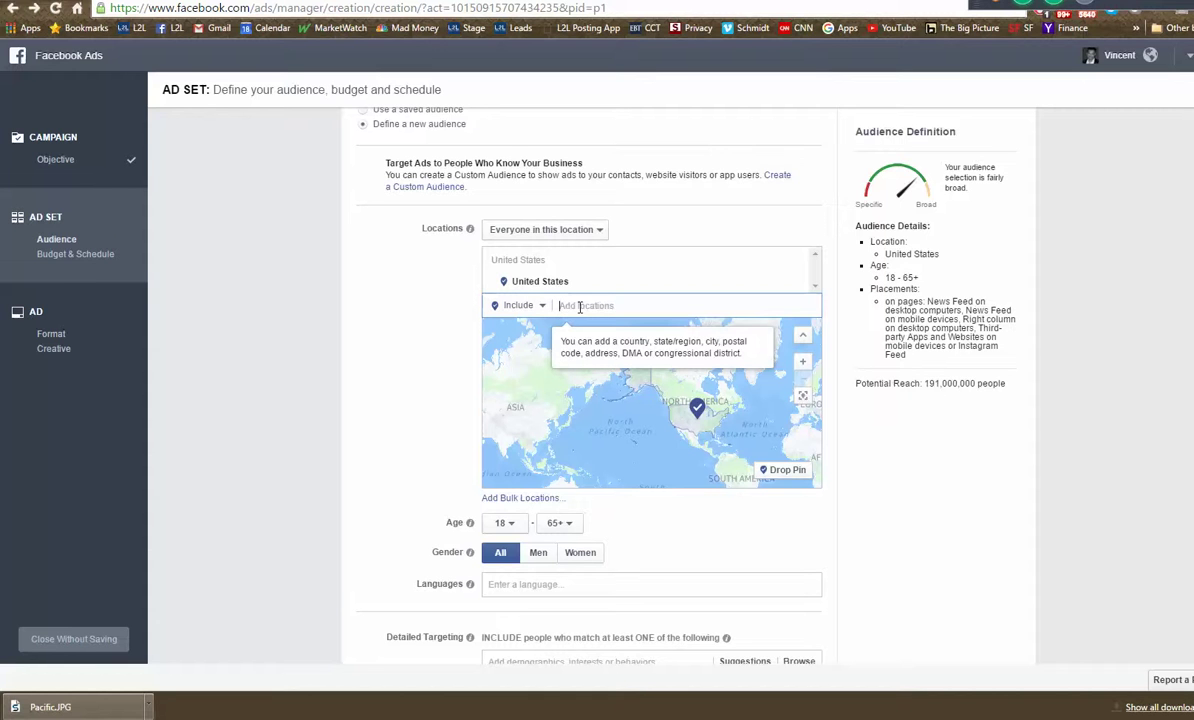
type("hunters")
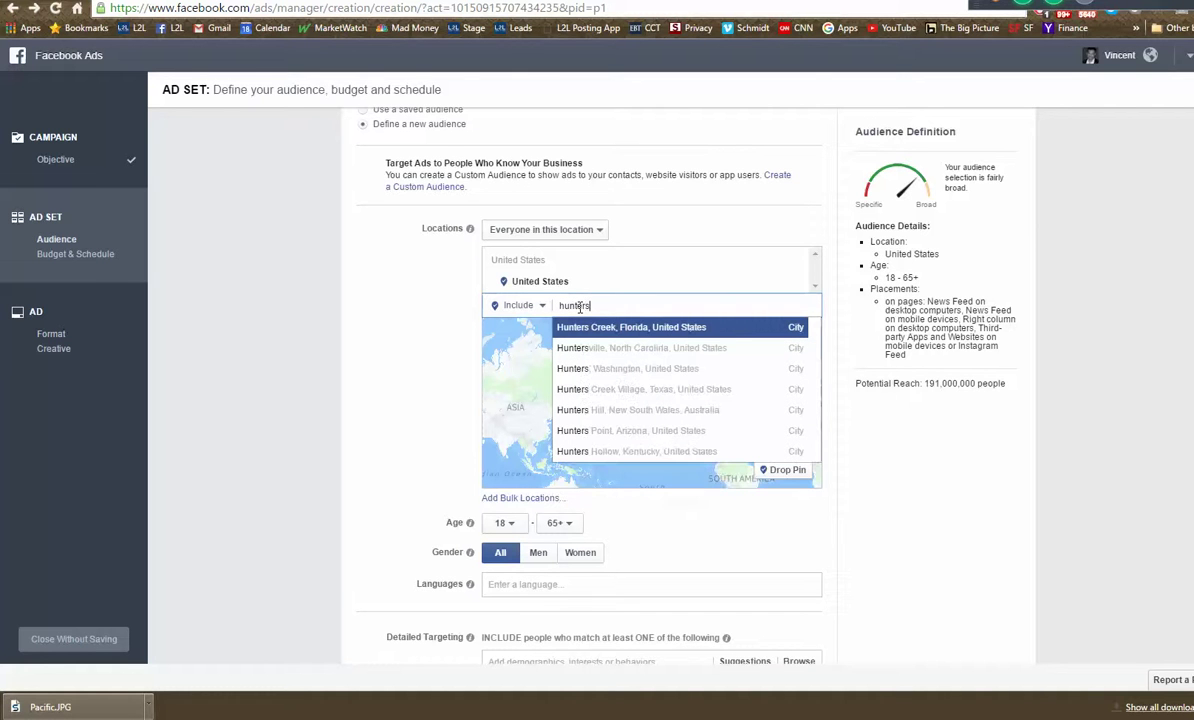
type("v")
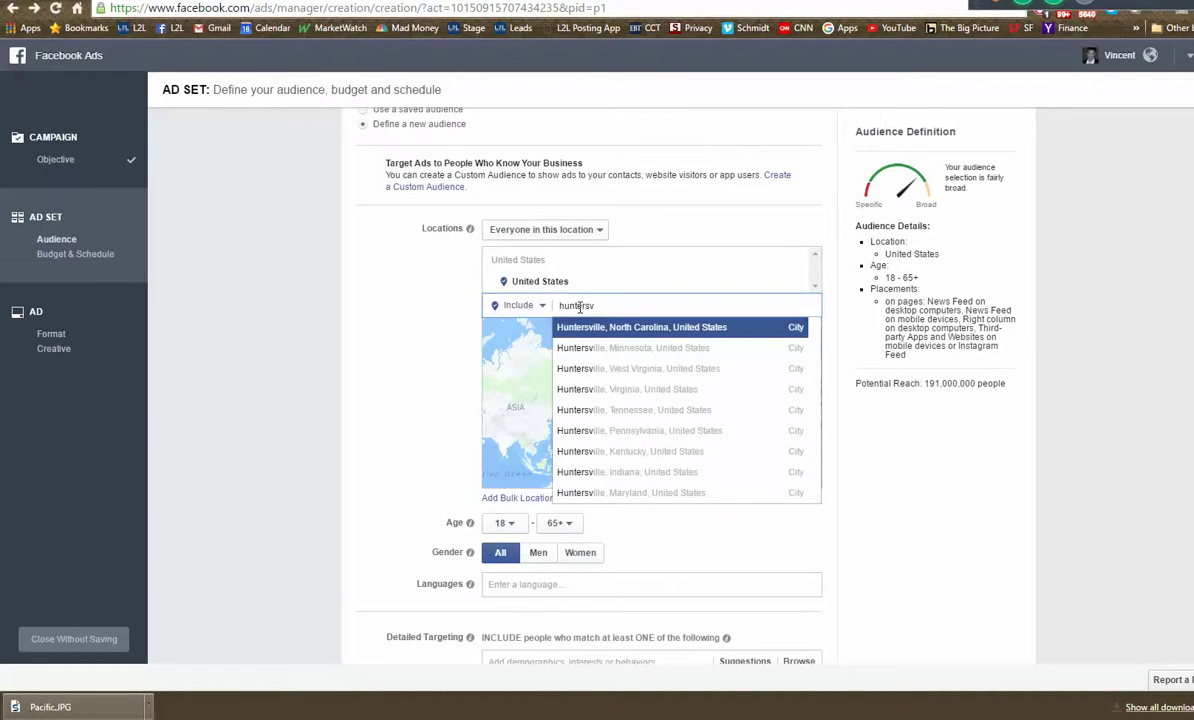
key("Return")
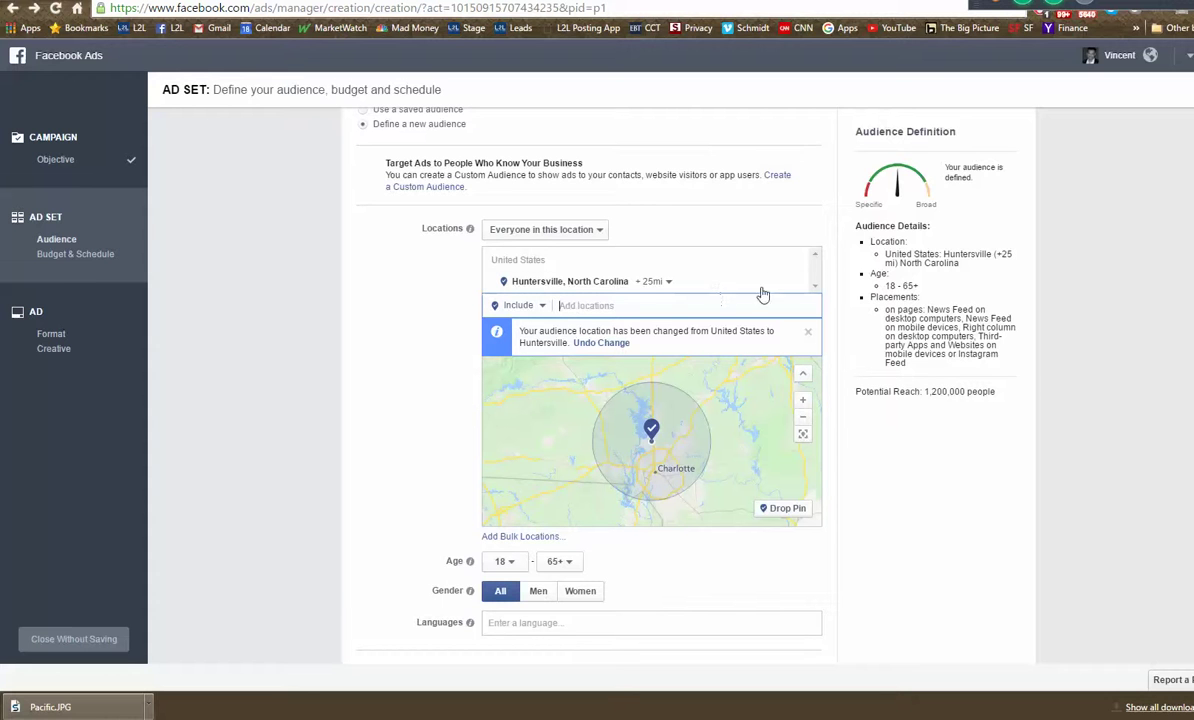
Step: Change Huntersville's +25mi radius to Current city only and set the minimum age to 28
mouse_move(800, 289)
left_click(668, 282)
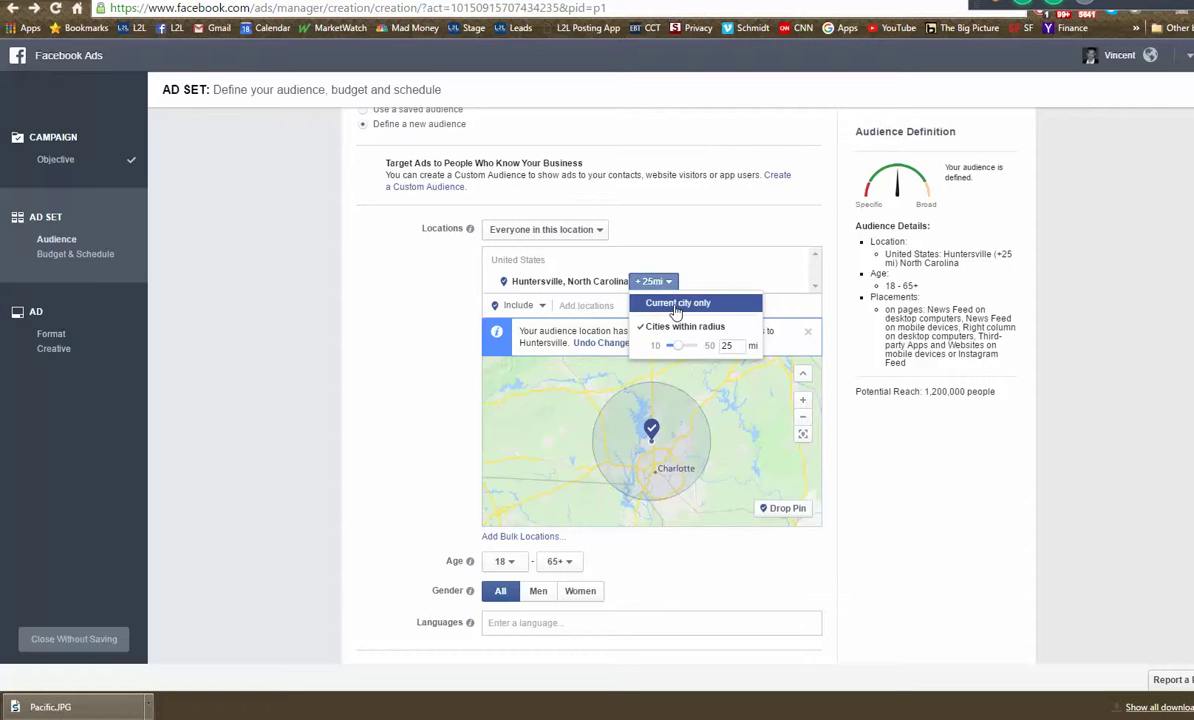
left_click(676, 305)
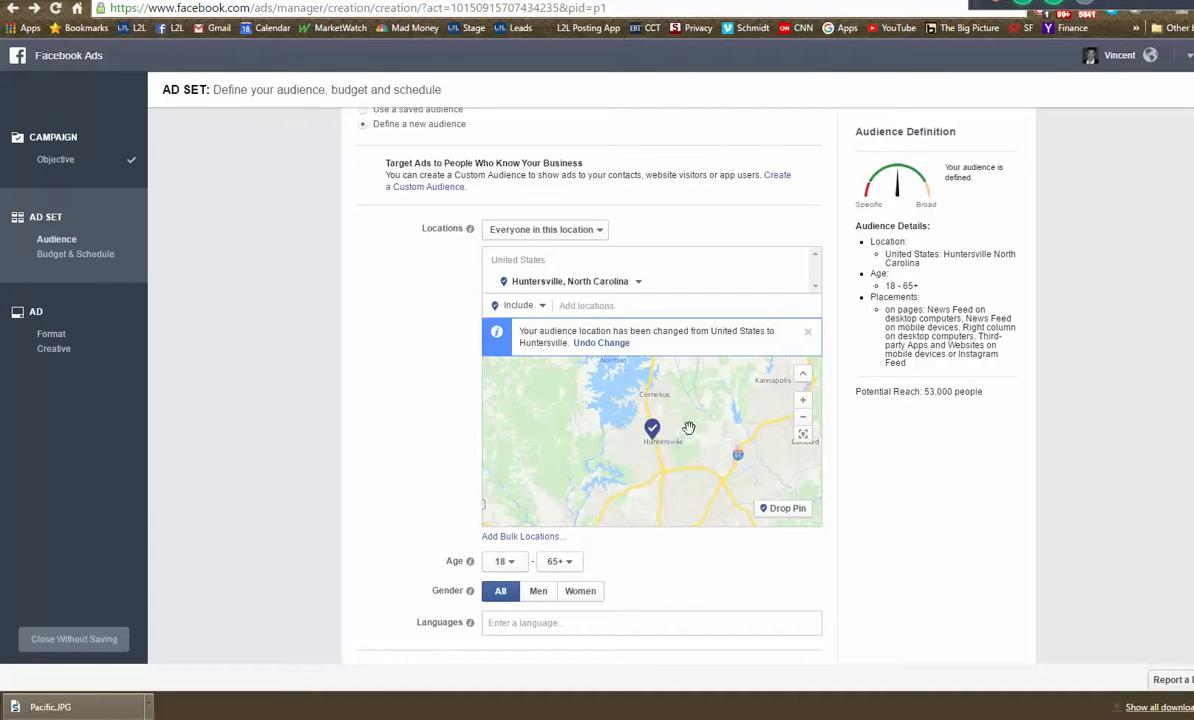
scroll(688, 428, "down", 1)
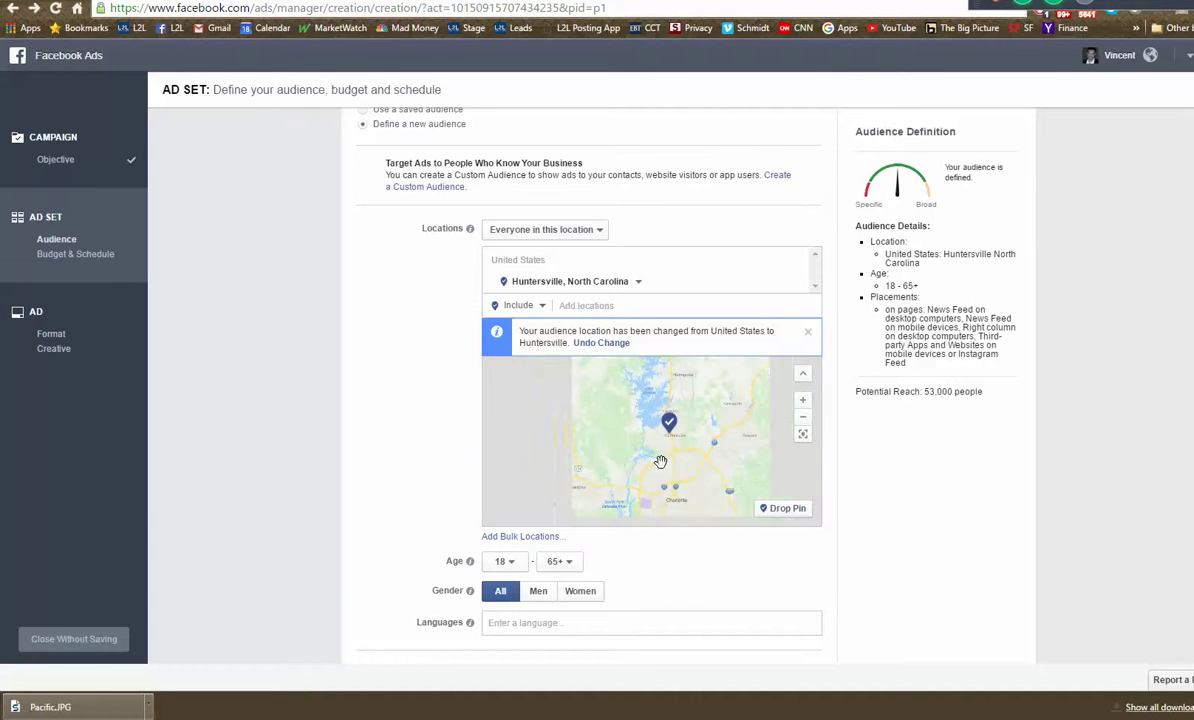
left_click(503, 561)
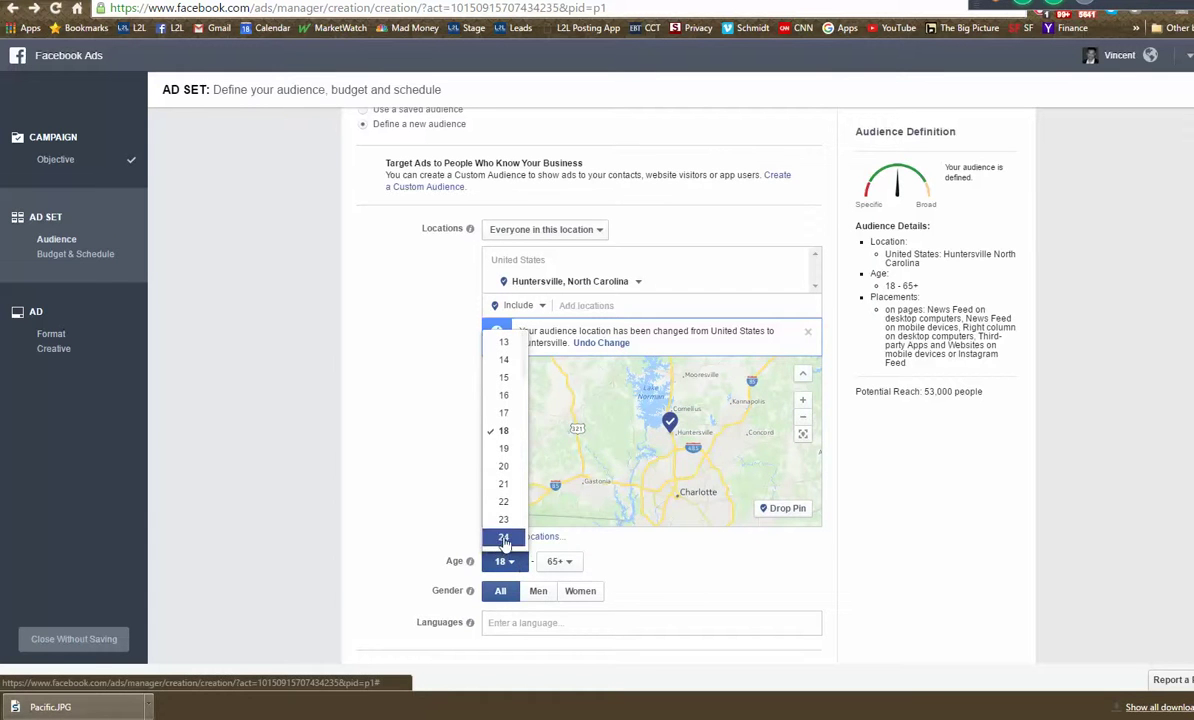
scroll(506, 530, "down", 2)
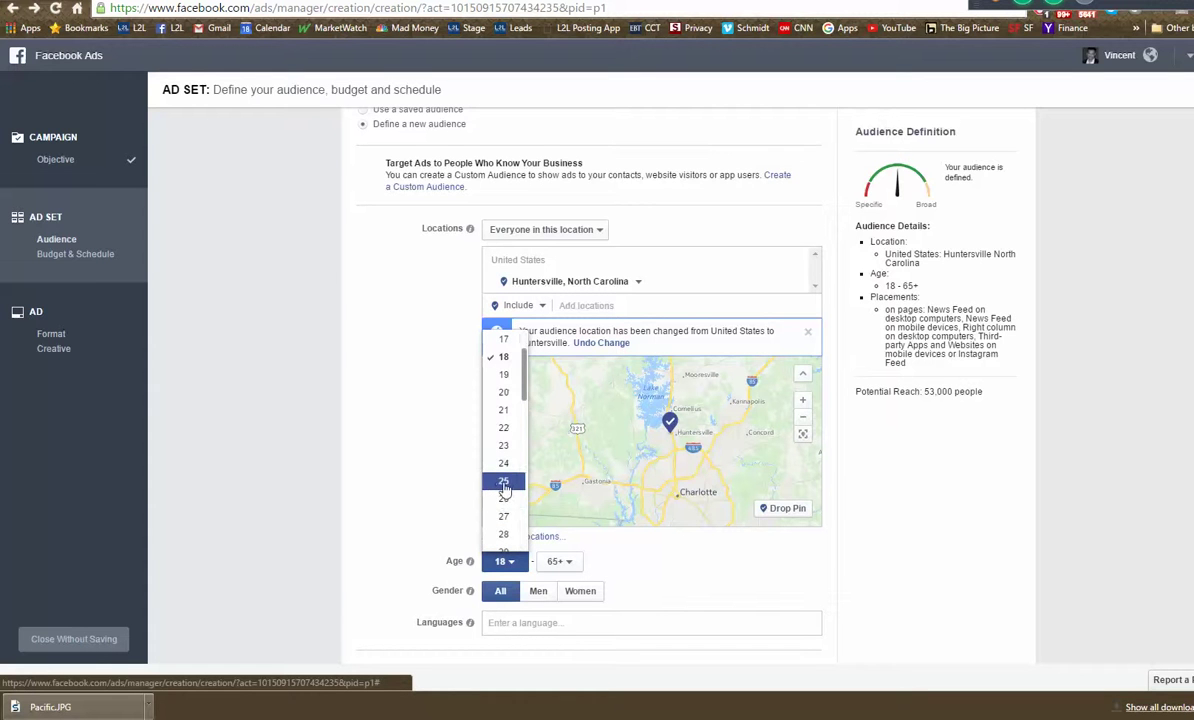
left_click(504, 534)
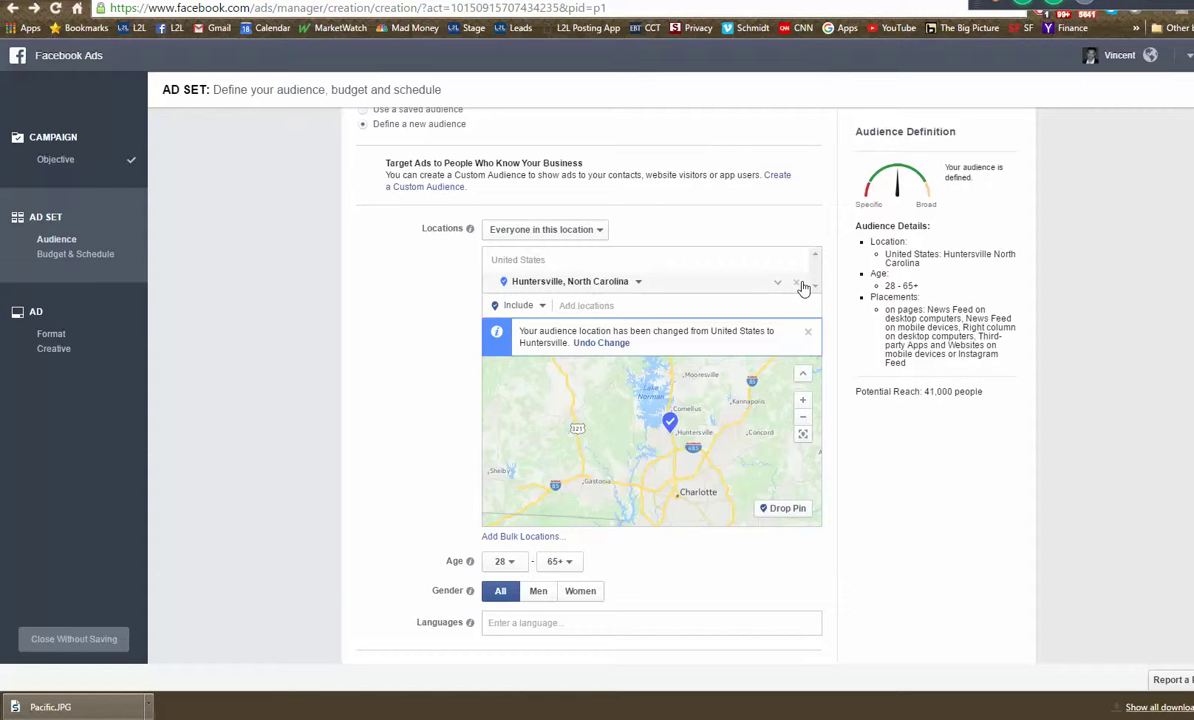
left_click(638, 283)
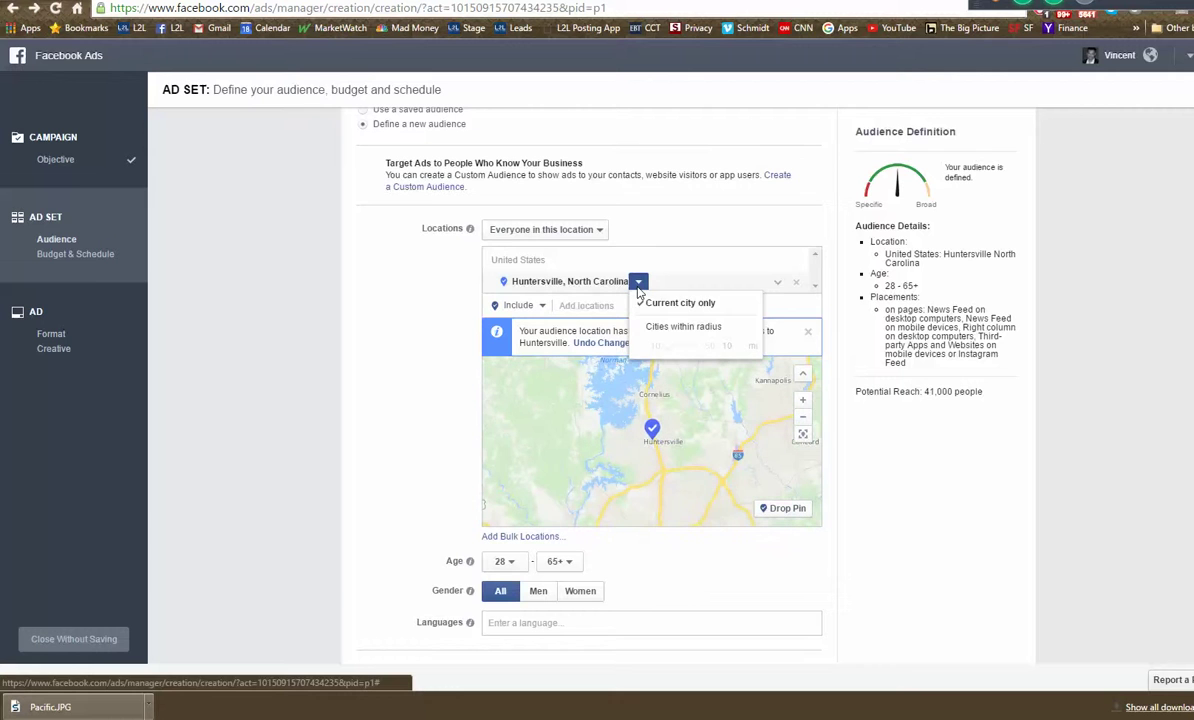
left_click(668, 350)
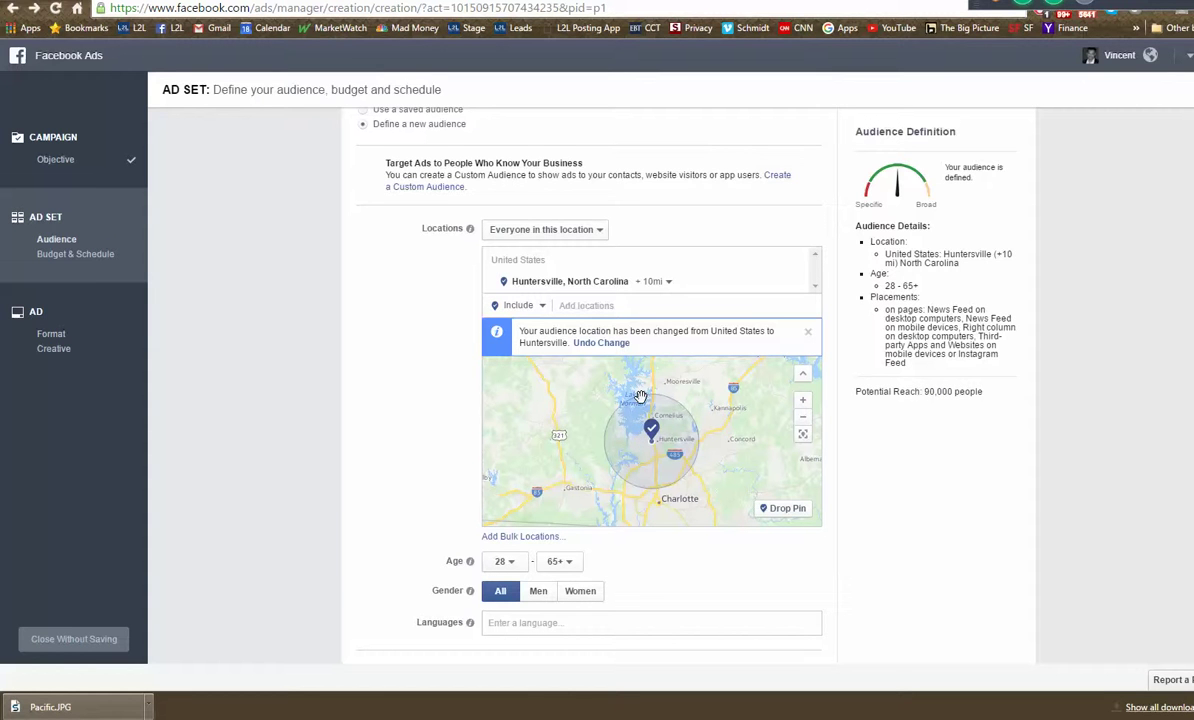
left_click(668, 282)
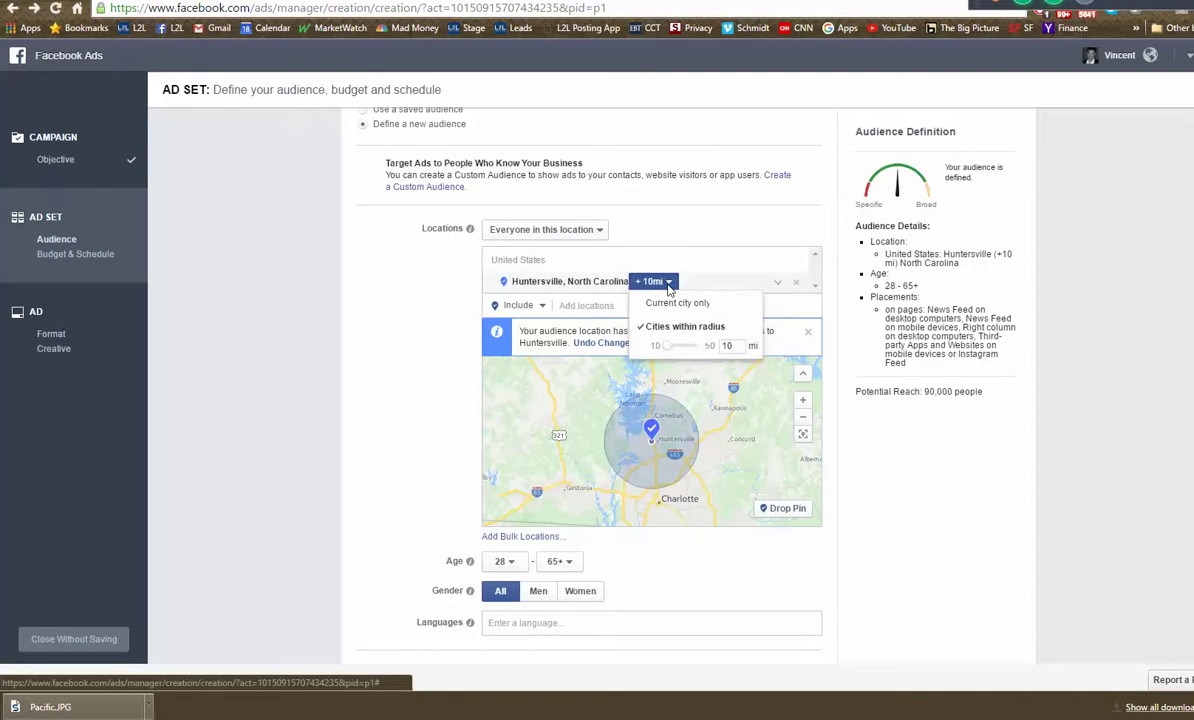
left_click(668, 303)
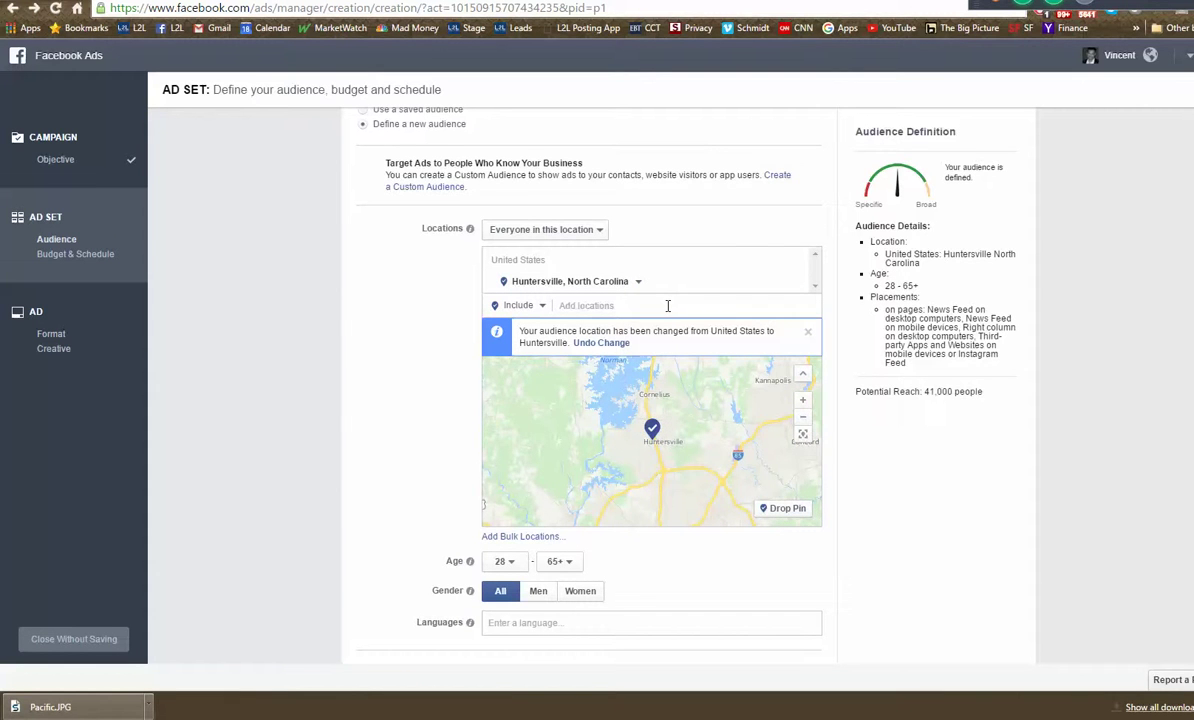
scroll(845, 525, "down", 3)
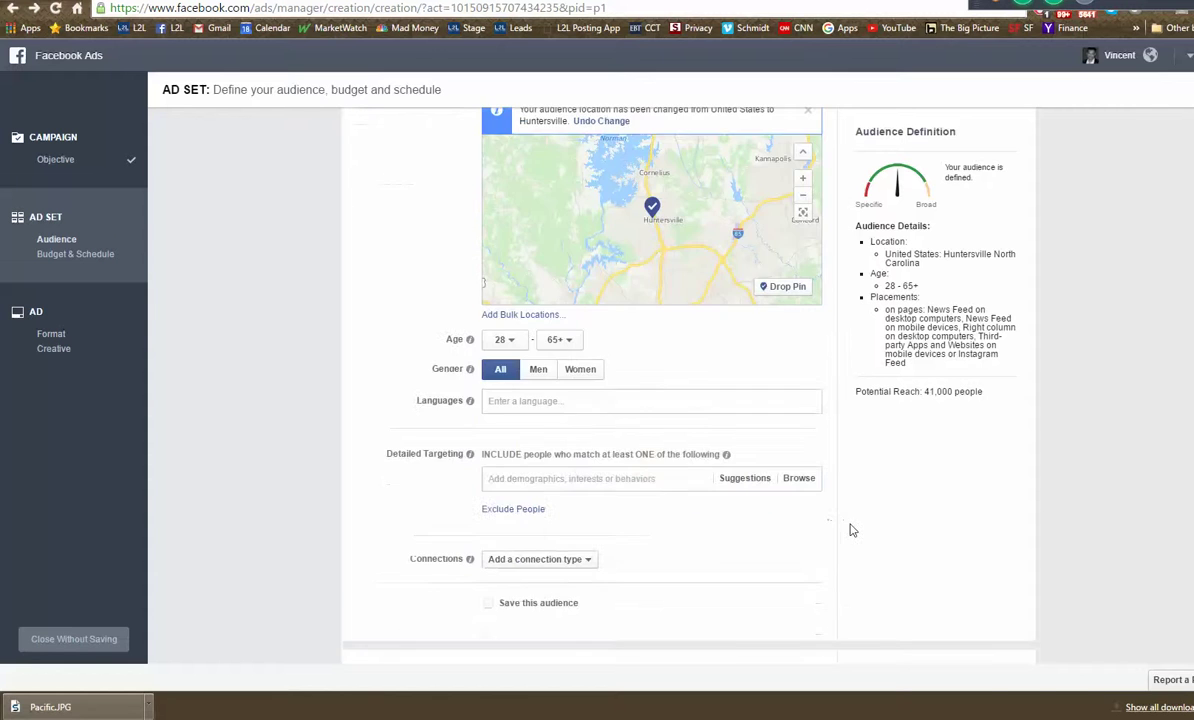
scroll(458, 448, "down", 3)
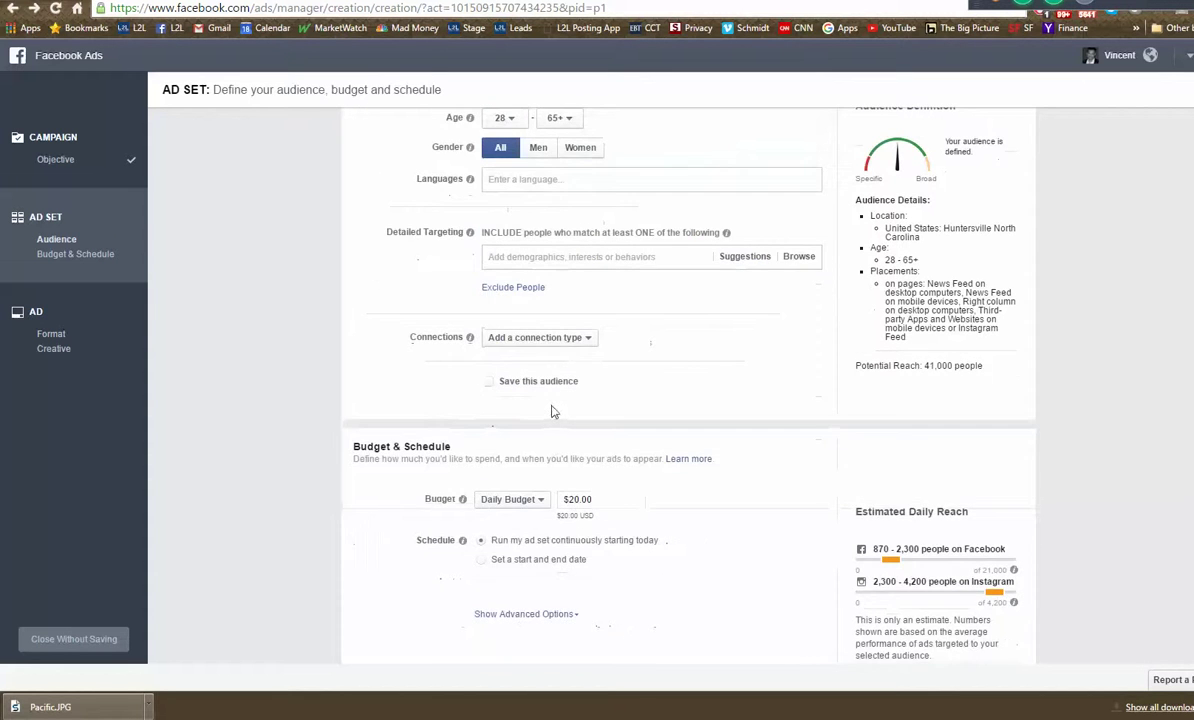
scroll(555, 411, "up", 1)
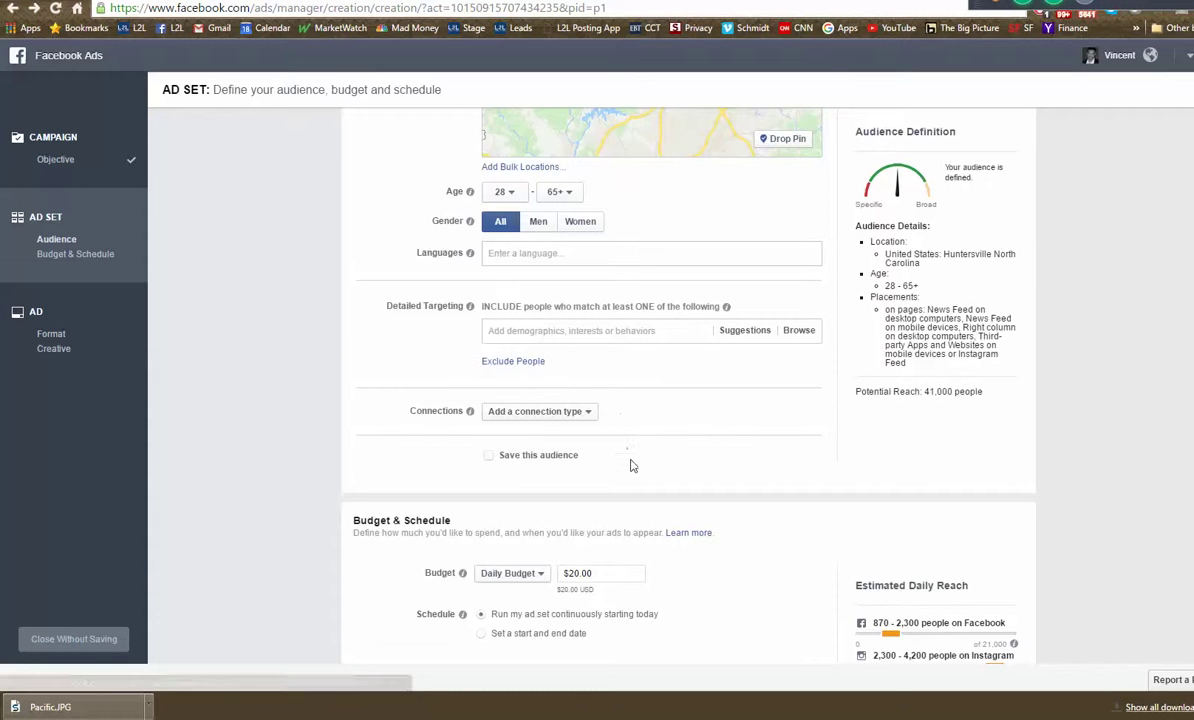
scroll(635, 466, "down", 3)
scroll(659, 459, "down", 1)
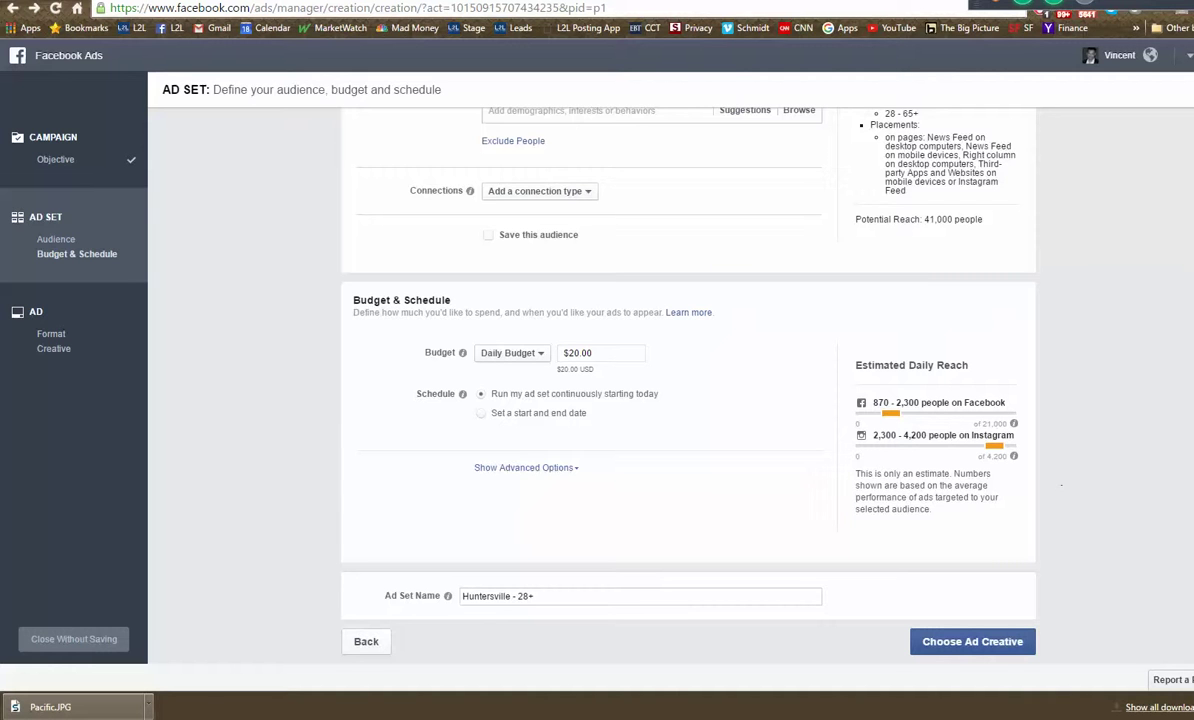
Step: Change the budget type to Lifetime Budget and set it to $60.00
left_click(545, 360)
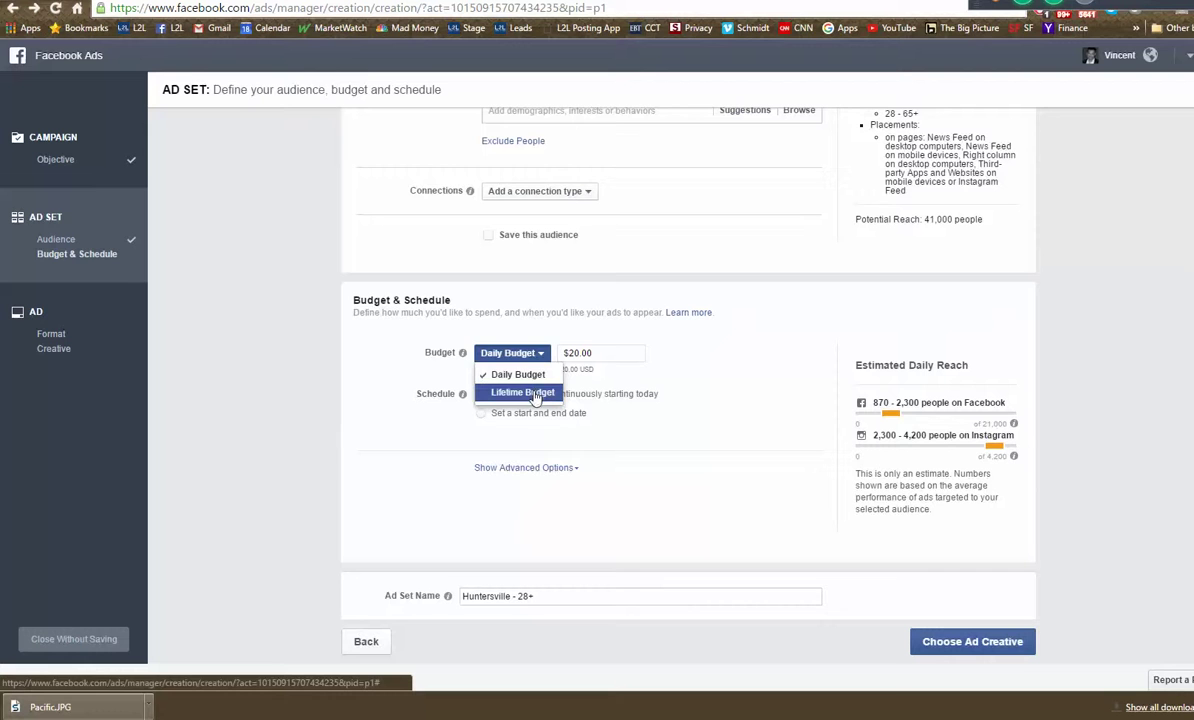
left_click(522, 392)
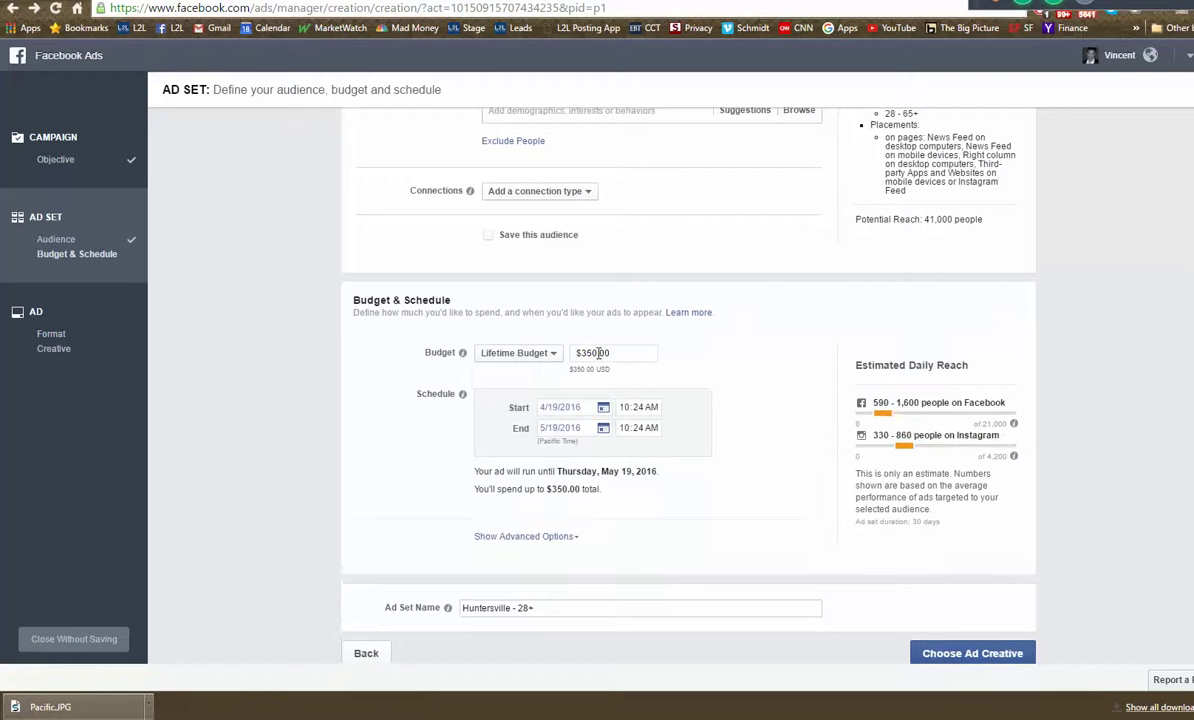
left_click_drag(599, 353, 588, 356)
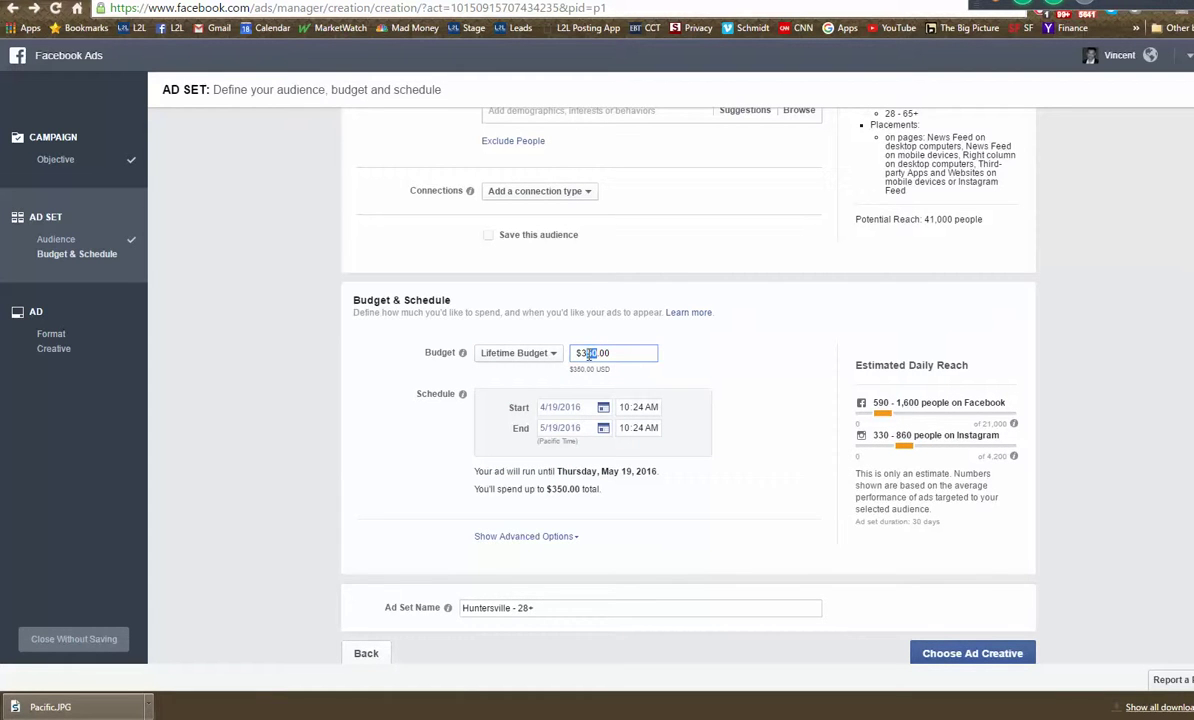
left_click(588, 354)
key("BackSpace")
type("6")
left_click(589, 354)
key("BackSpace")
left_click(709, 349)
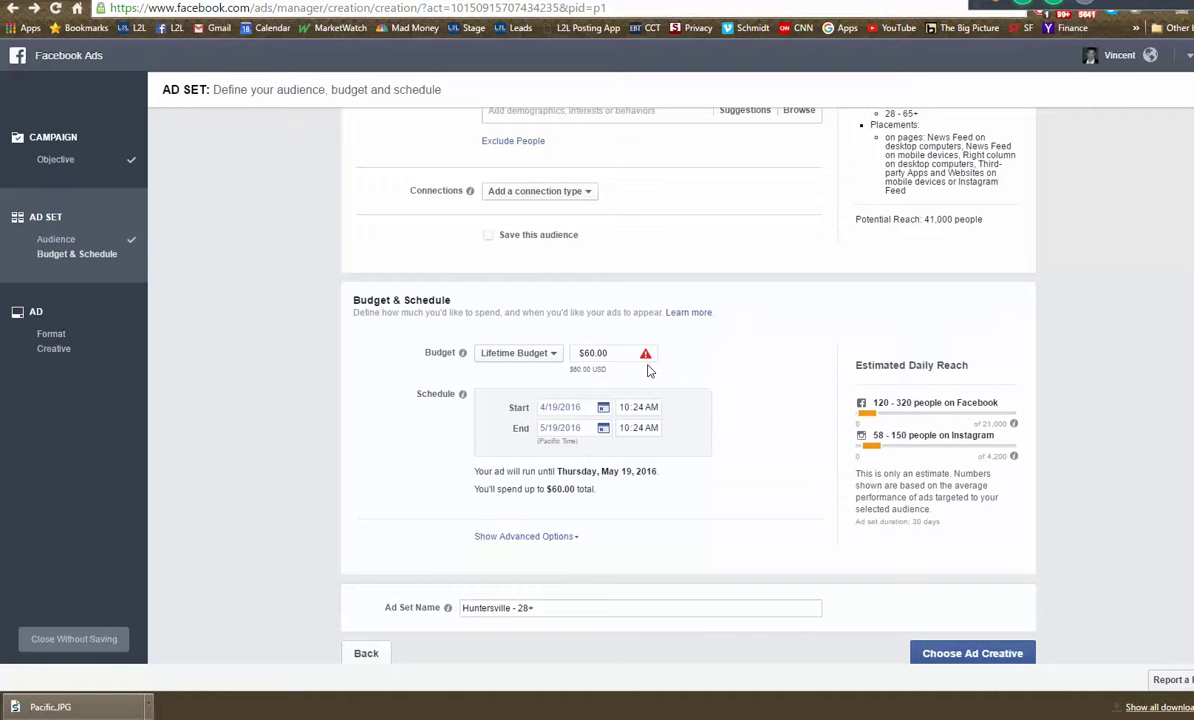
Step: Schedule the ad set from April 22 to April 25, 2016, keeping the lifetime budget
left_click(604, 412)
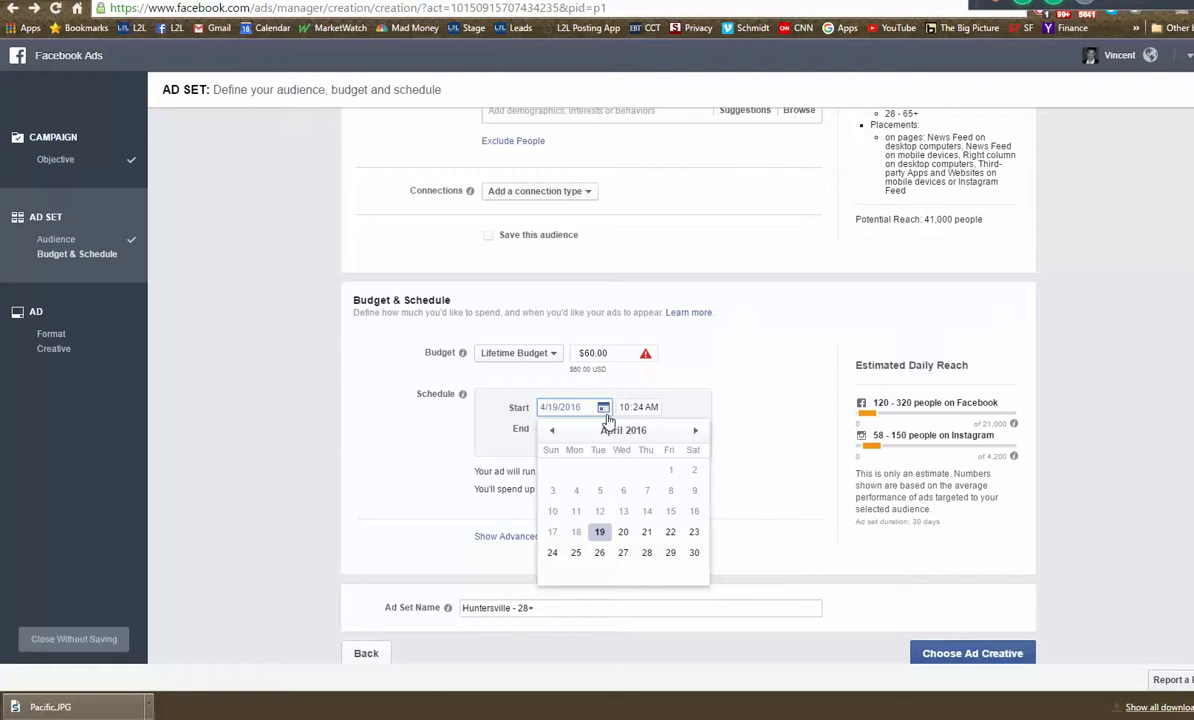
left_click(669, 535)
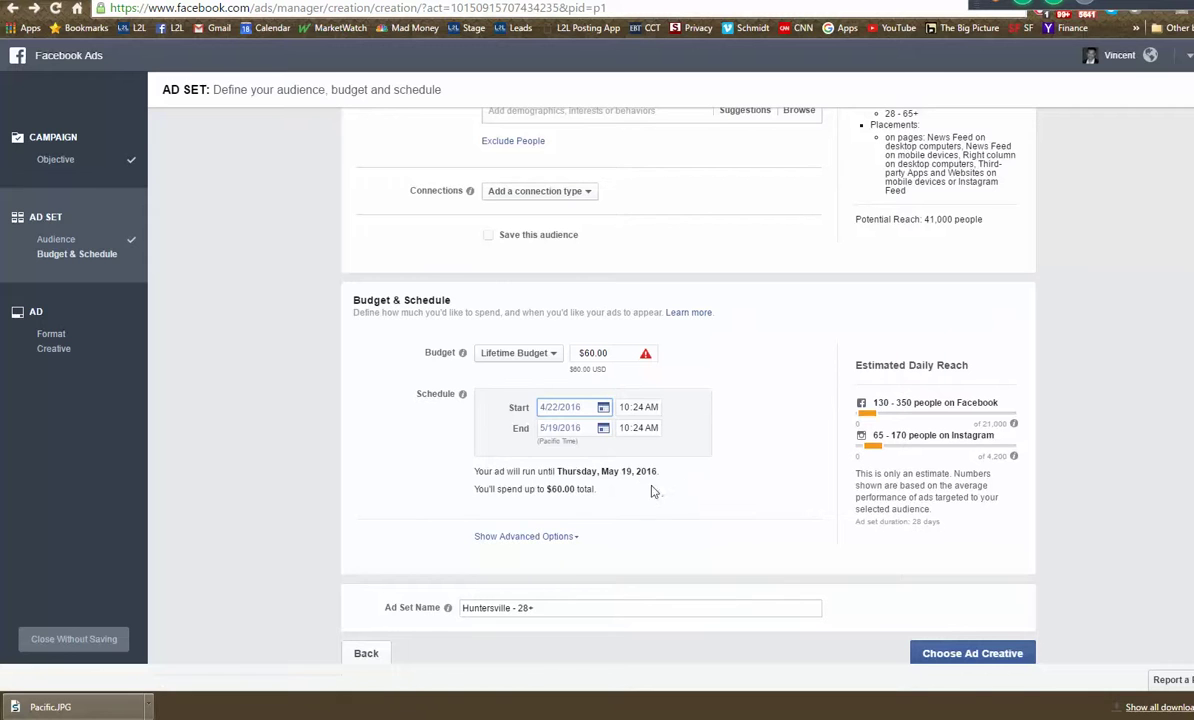
left_click(603, 430)
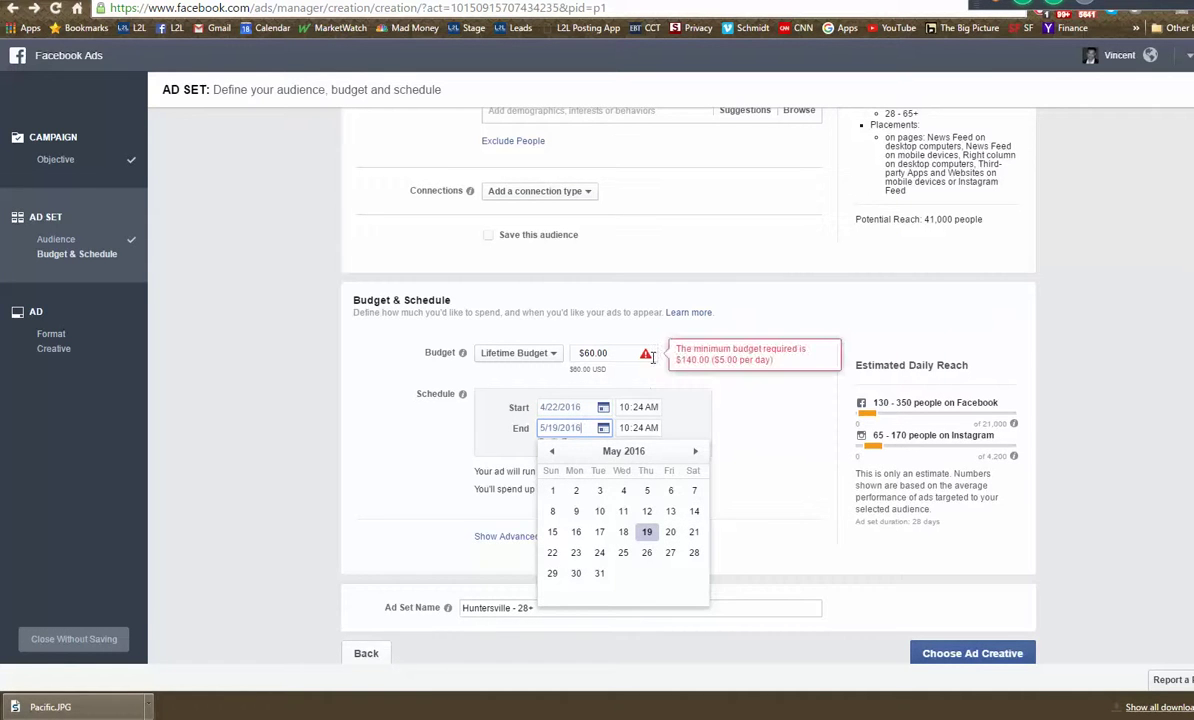
left_click(552, 452)
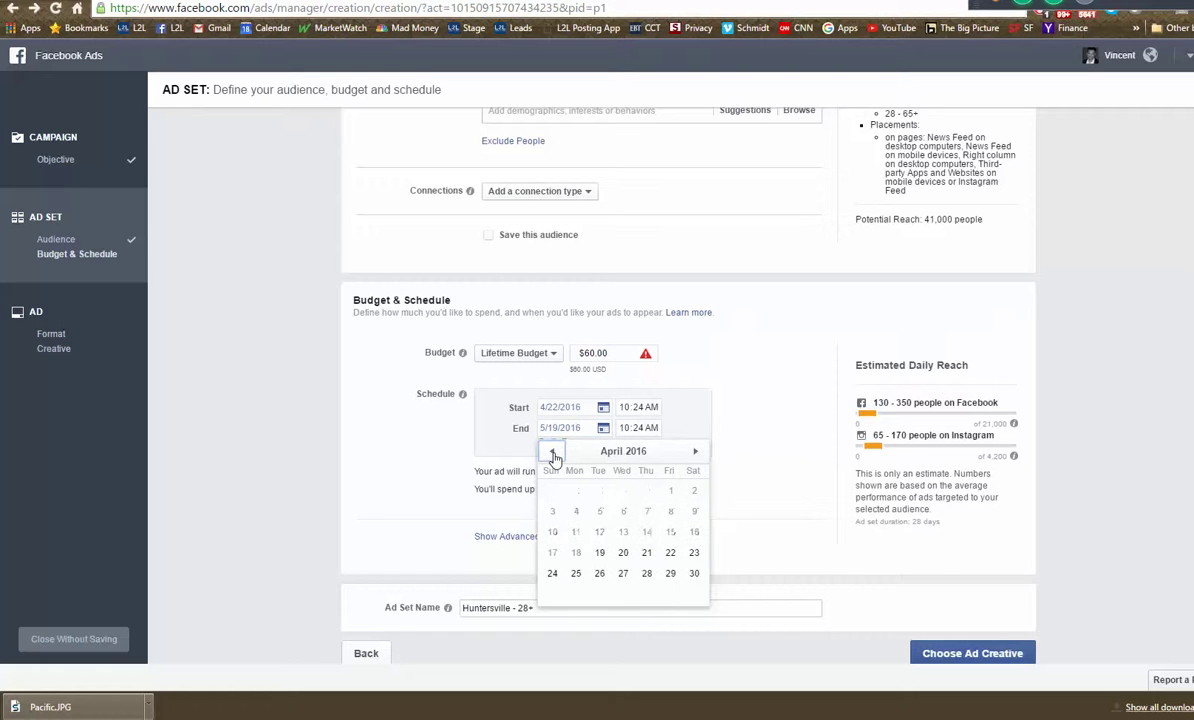
left_click(577, 575)
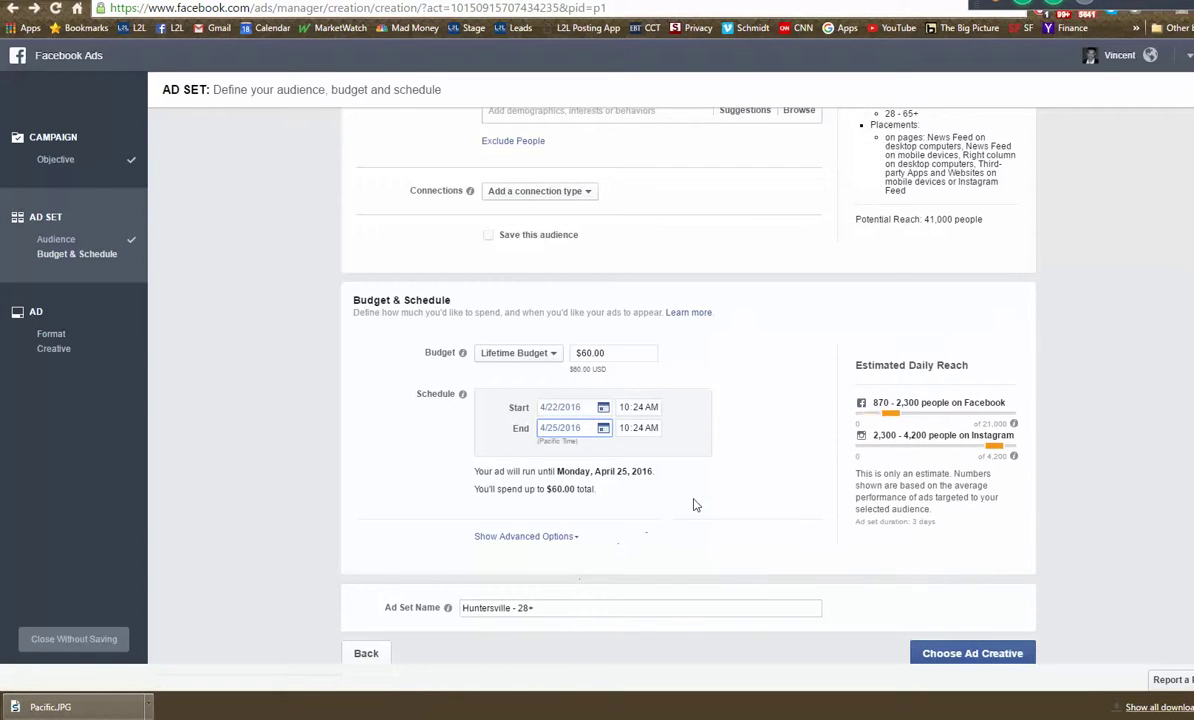
scroll(694, 505, "down", 1)
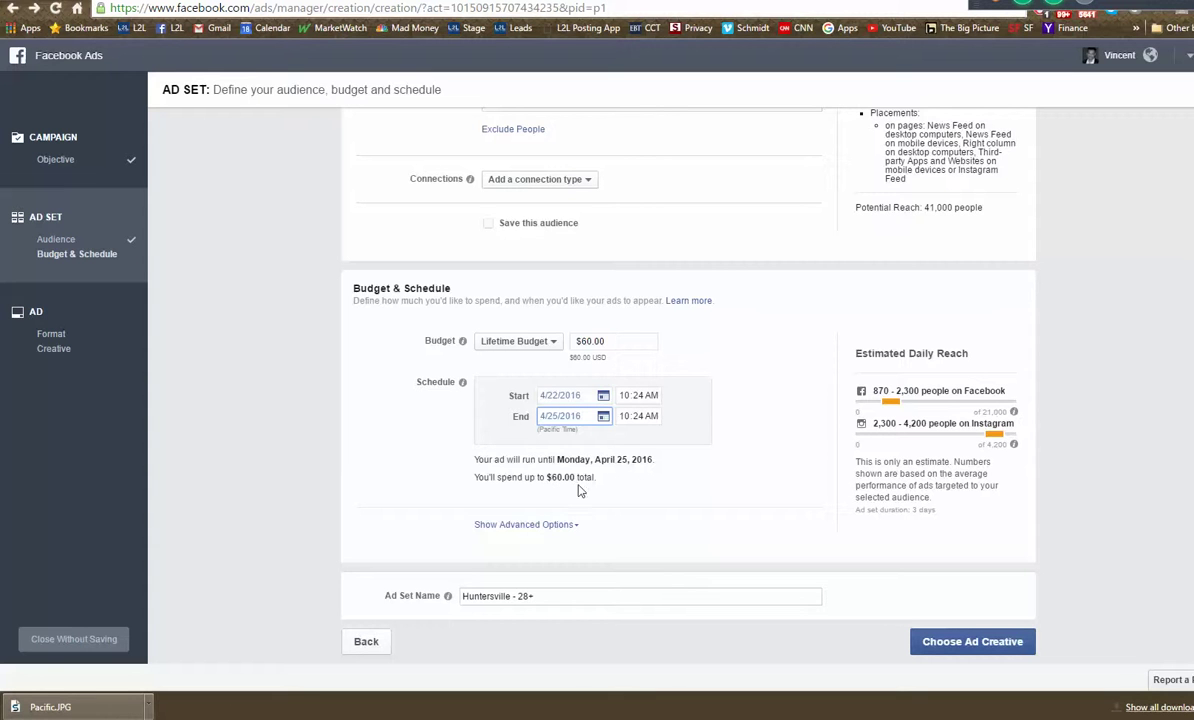
left_click(549, 346)
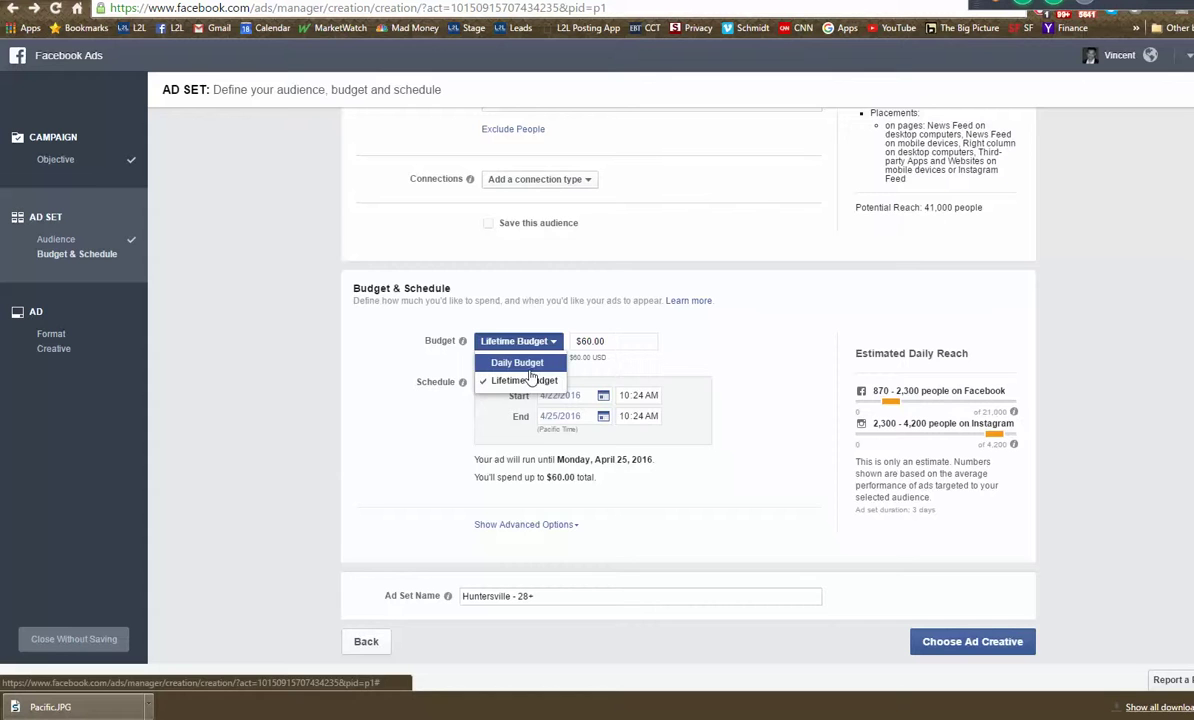
left_click(530, 381)
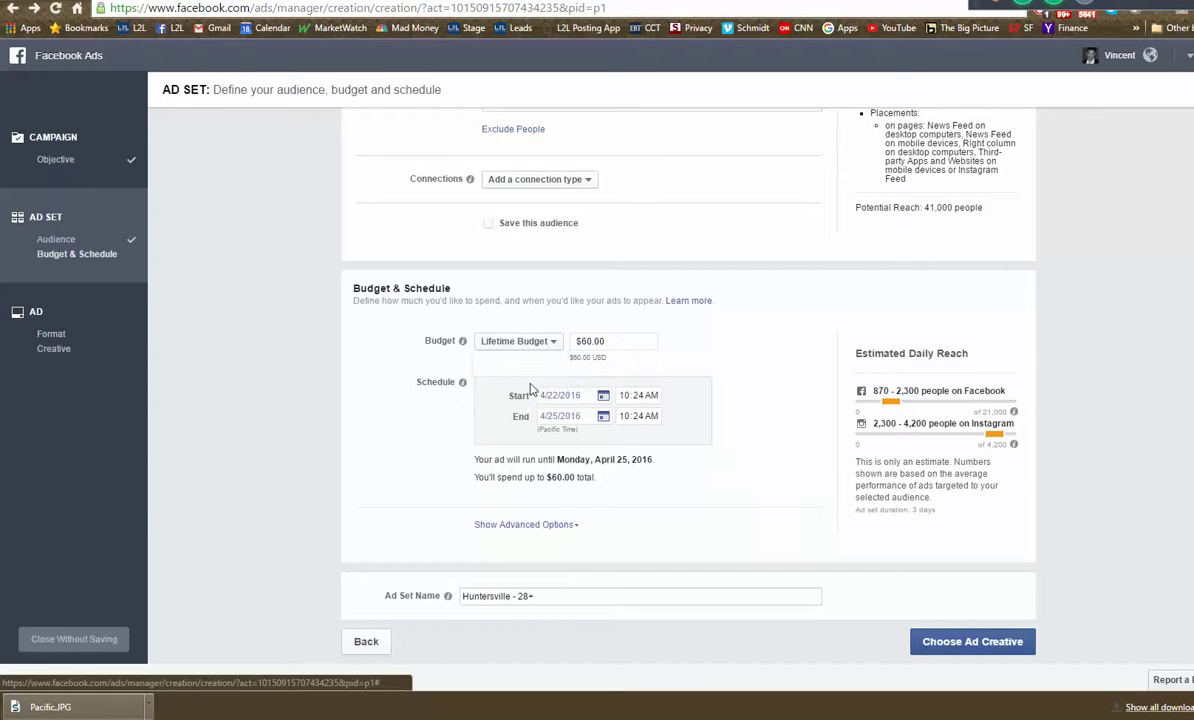
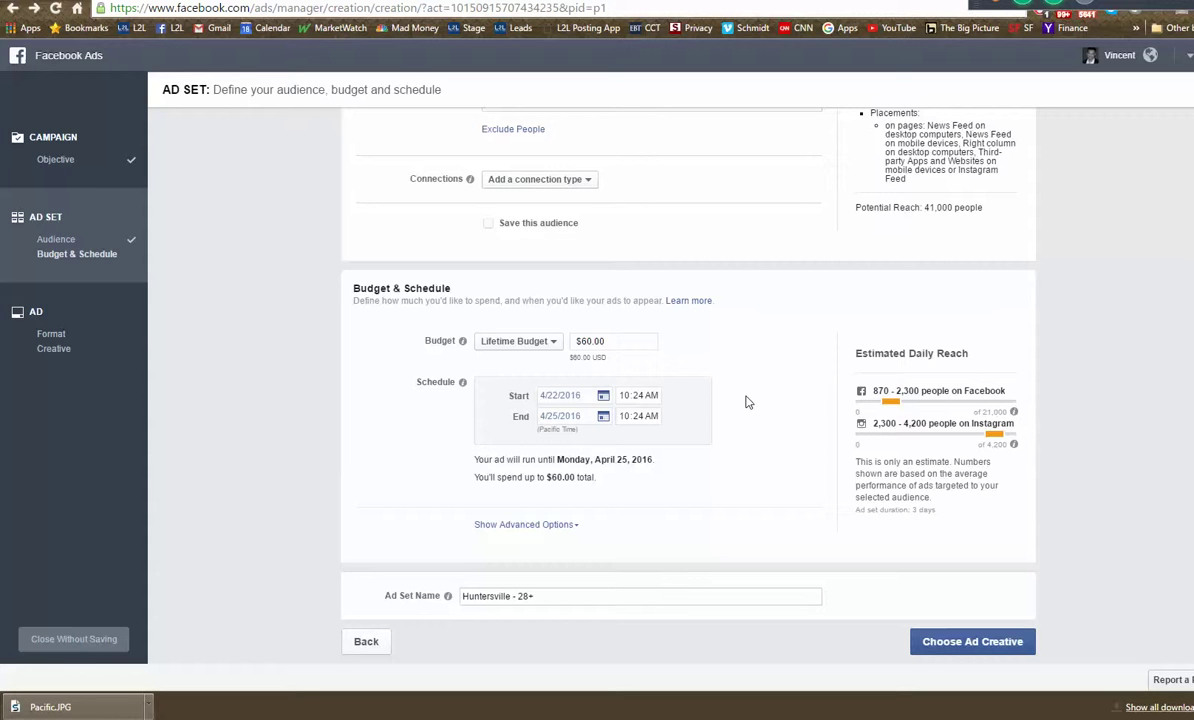
Step: Advance from the ad set to the ad step and review the 'Huntersville Home Values' single-image preview
left_click(972, 645)
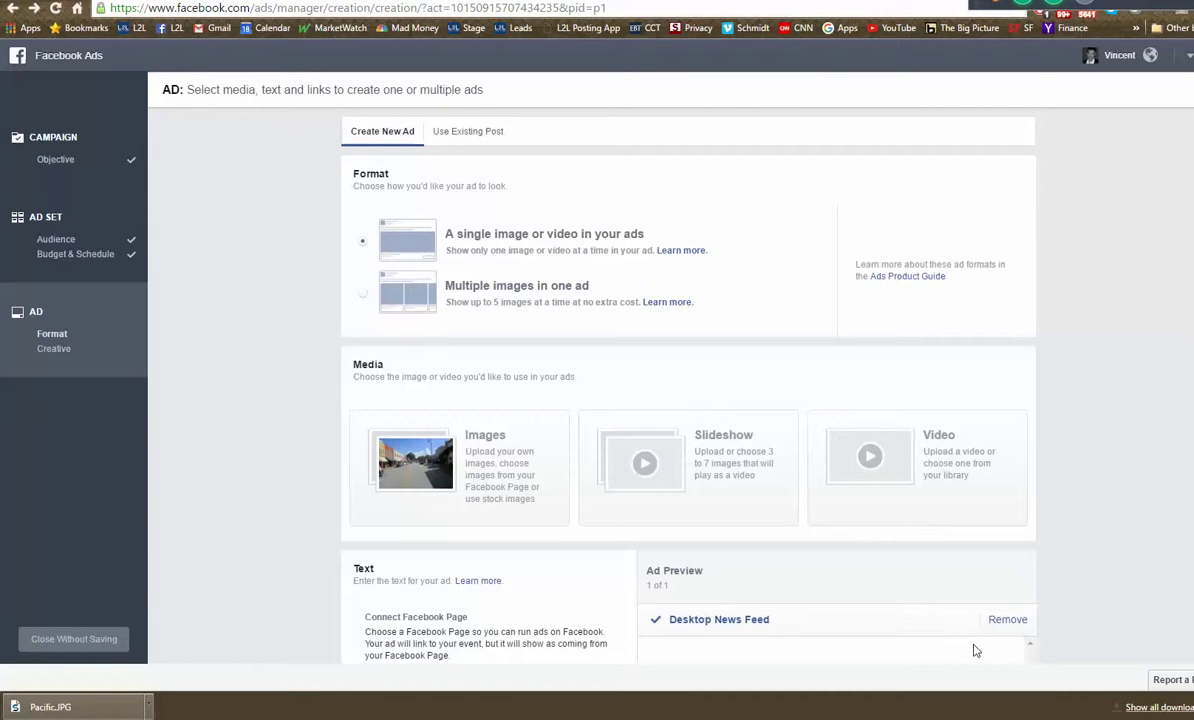
scroll(1061, 584, "down", 3)
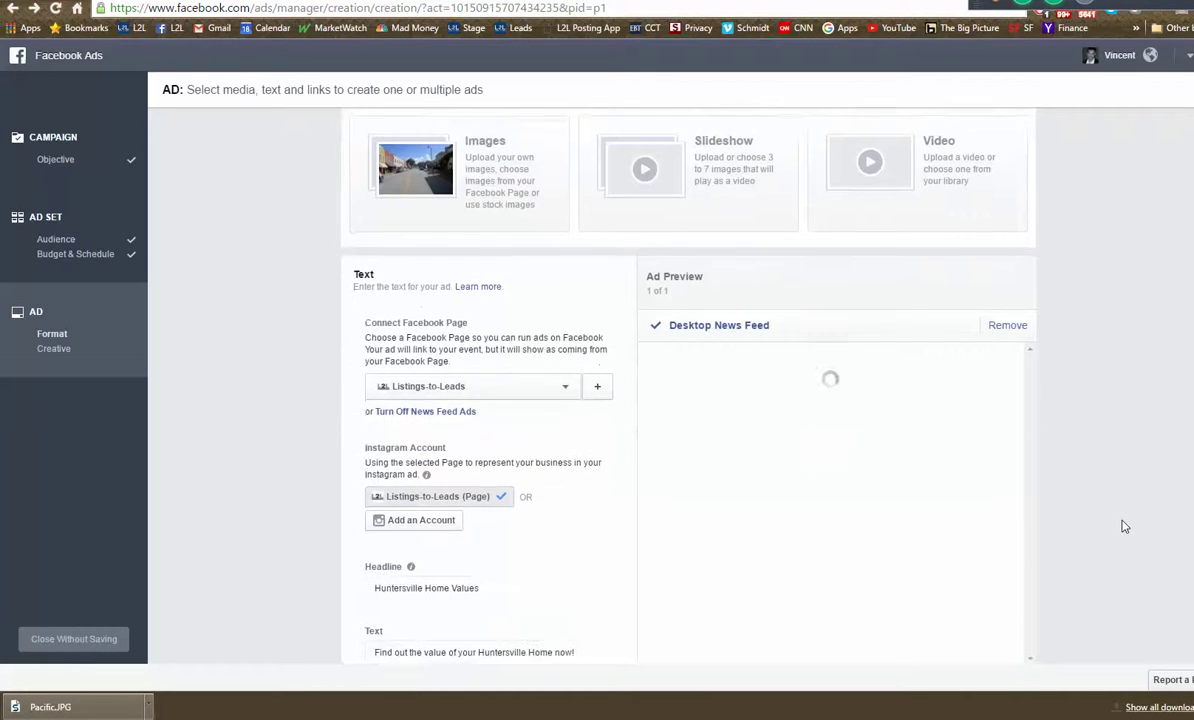
scroll(1122, 525, "down", 1)
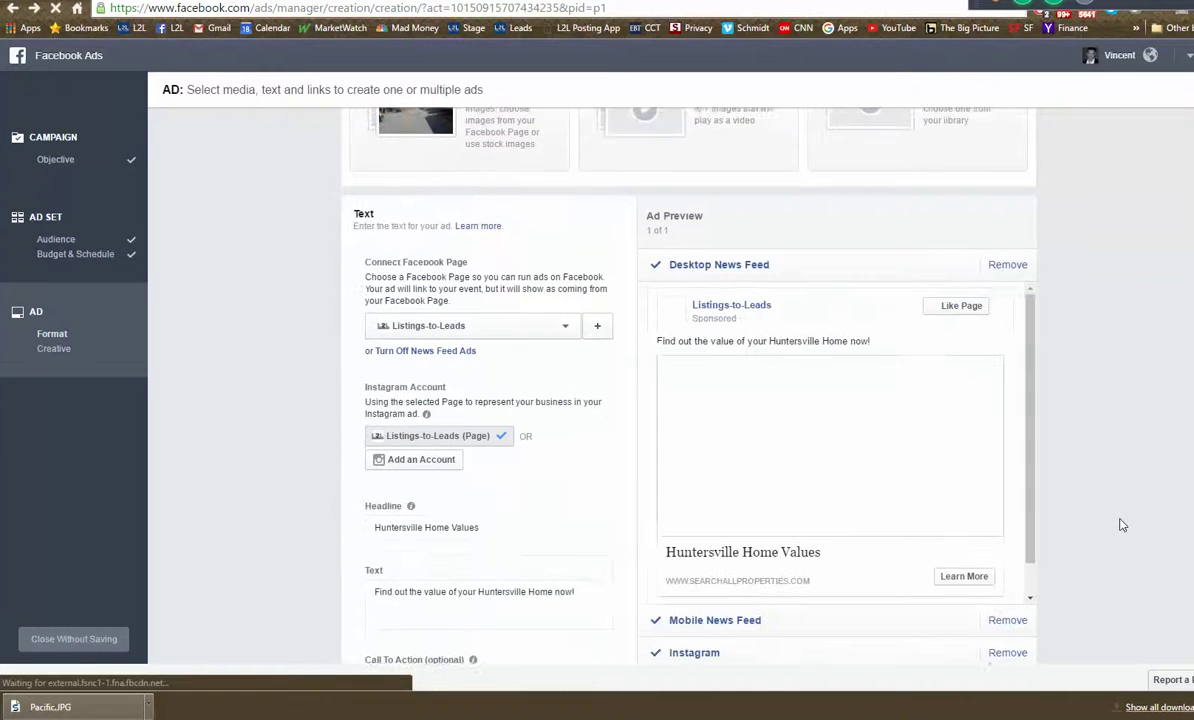
scroll(1122, 524, "up", 4)
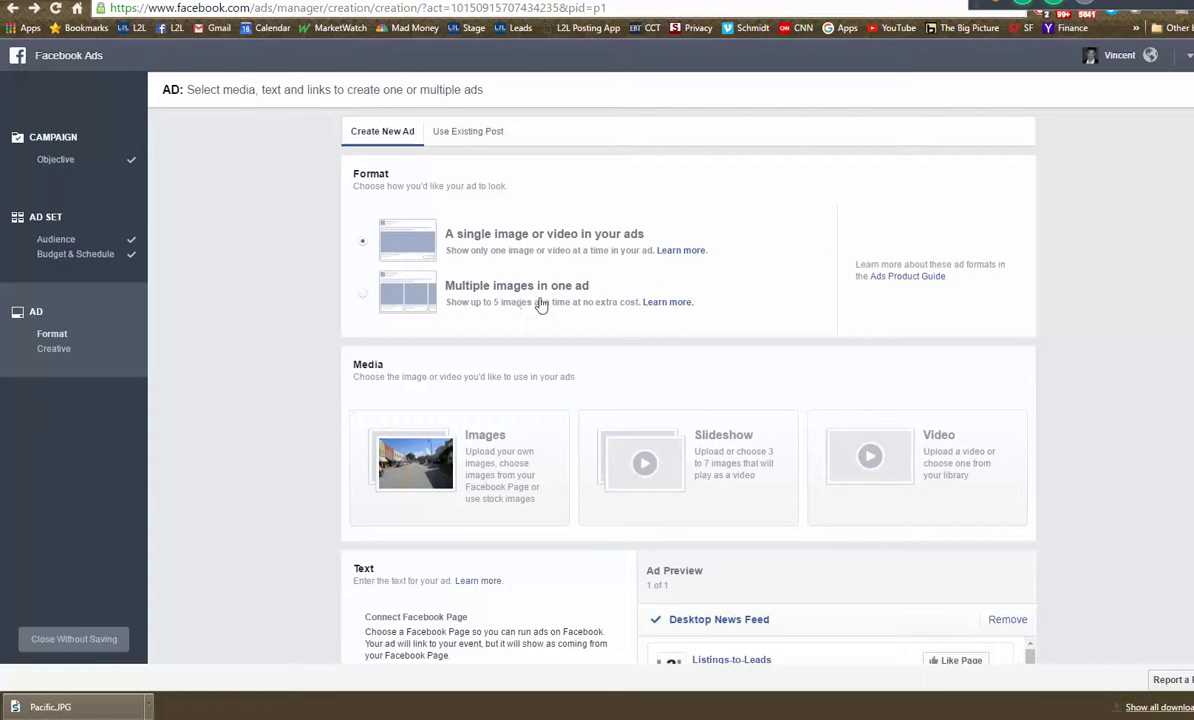
scroll(1124, 470, "down", 2)
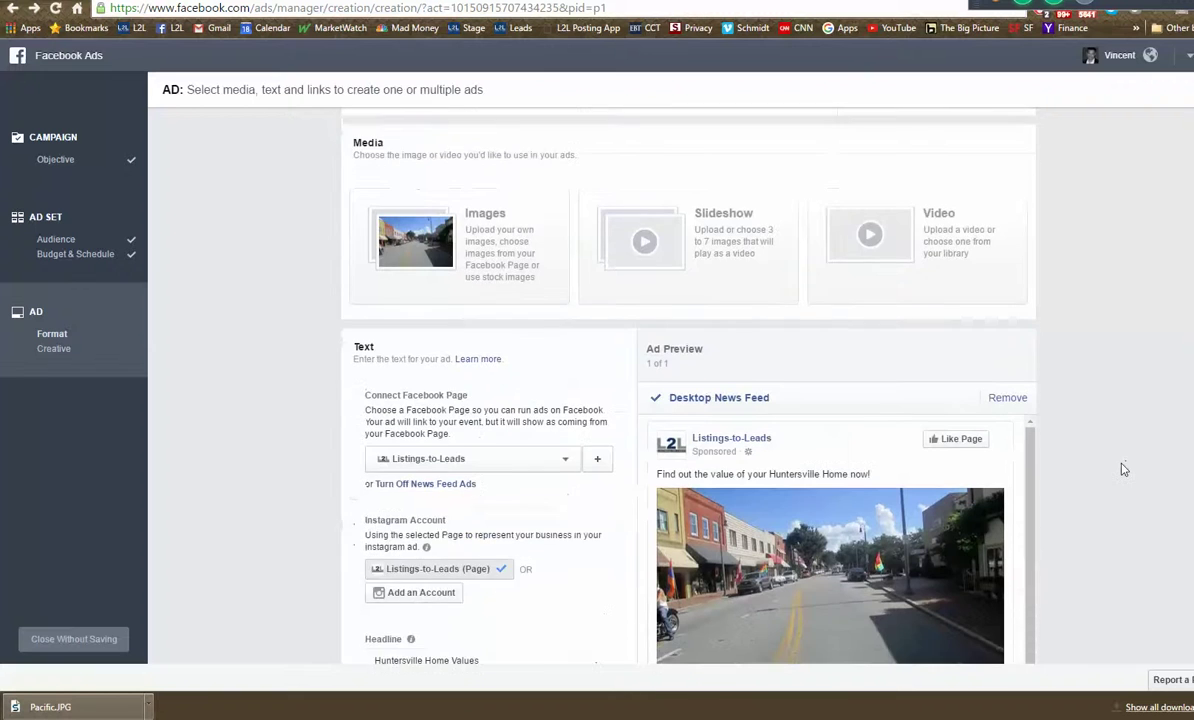
scroll(1124, 472, "down", 2)
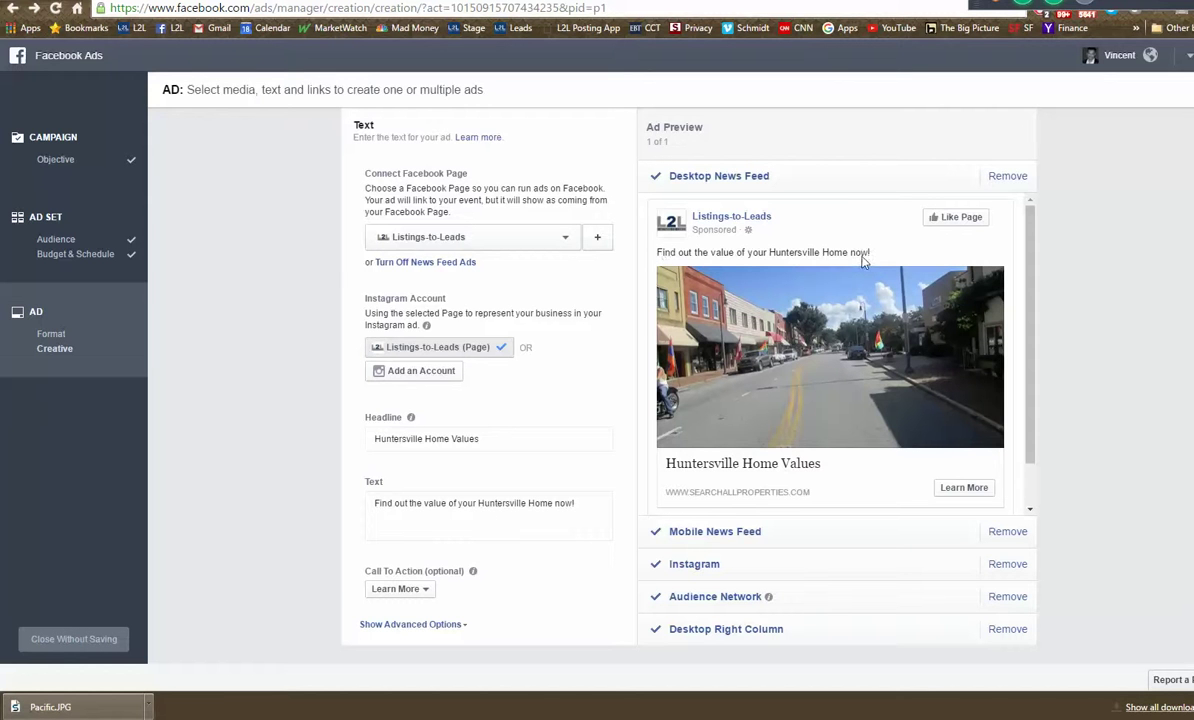
Step: Replace the ad body text with 'Click here to get your online automated home valuation in less than 15 seconds.'
left_click_drag(578, 503, 280, 481)
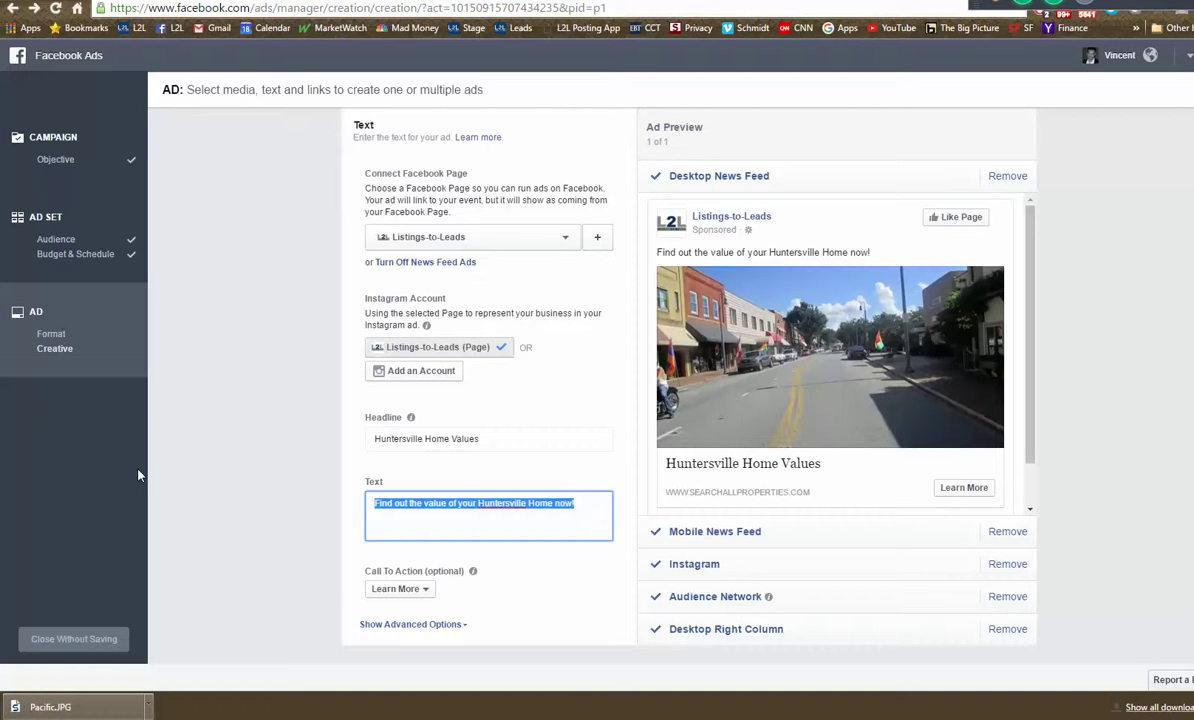
type("Click")
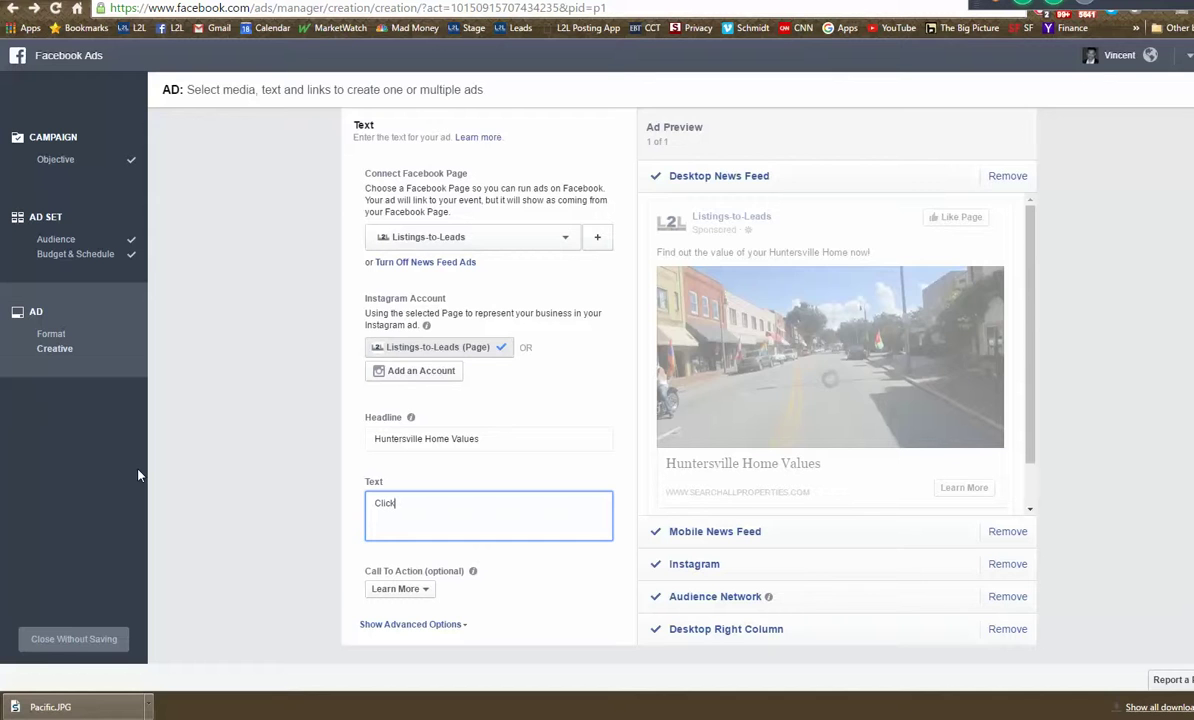
type(" here ")
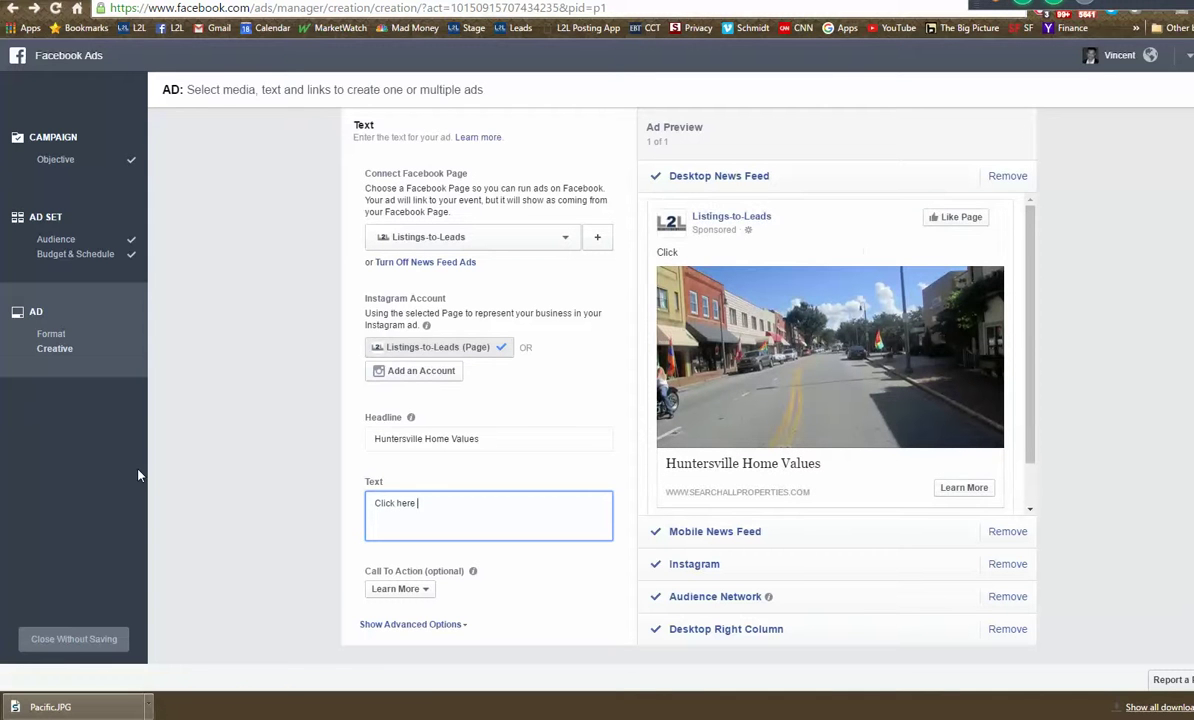
type("to get your online")
type(" uat")
key("BackSpace")
key("BackSpace")
key("BackSpace")
type("aut")
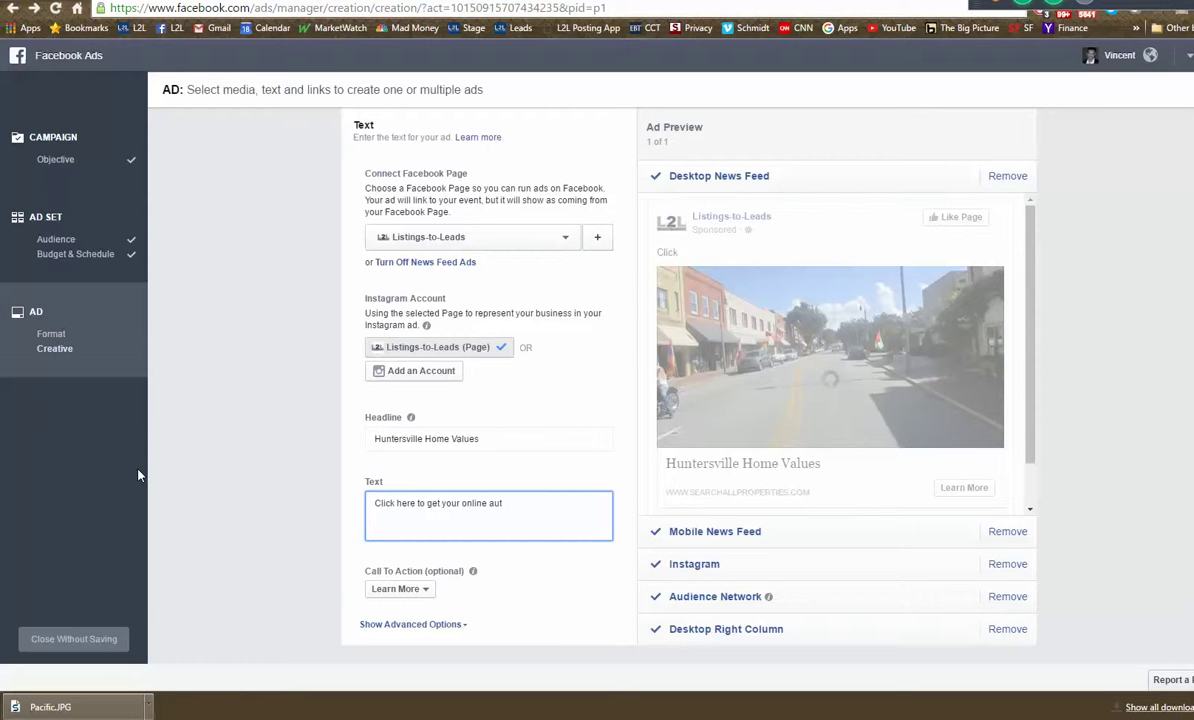
type("omated home")
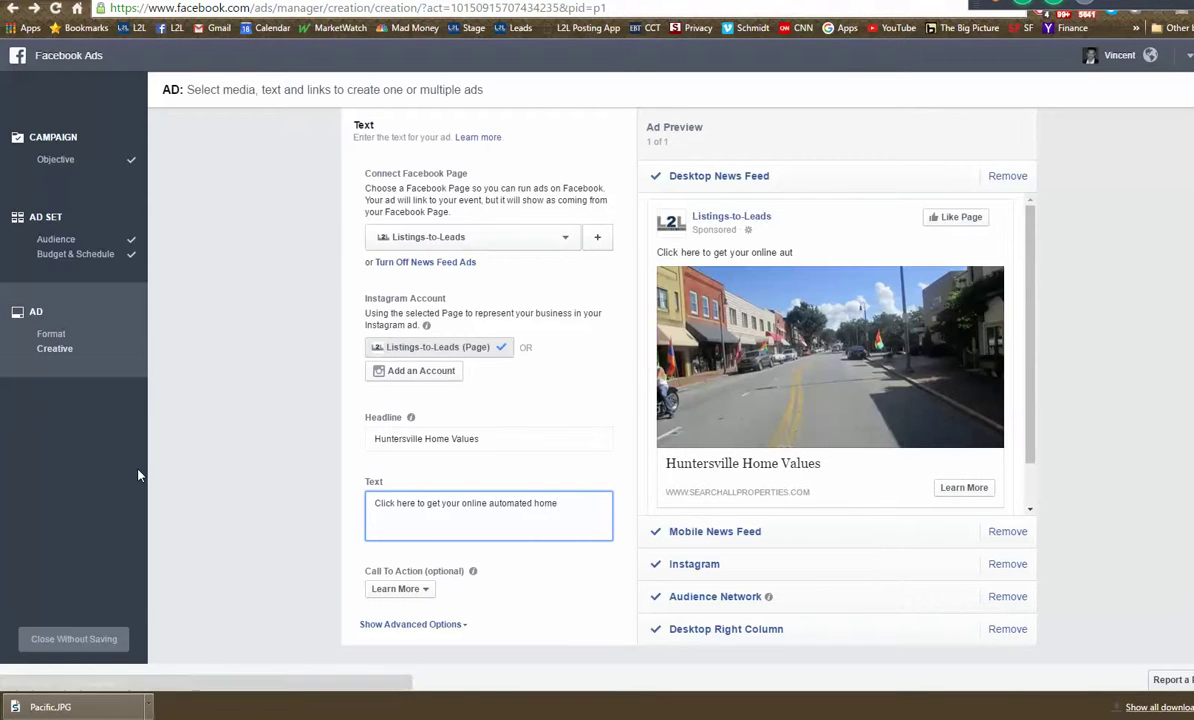
type(" valuation in l")
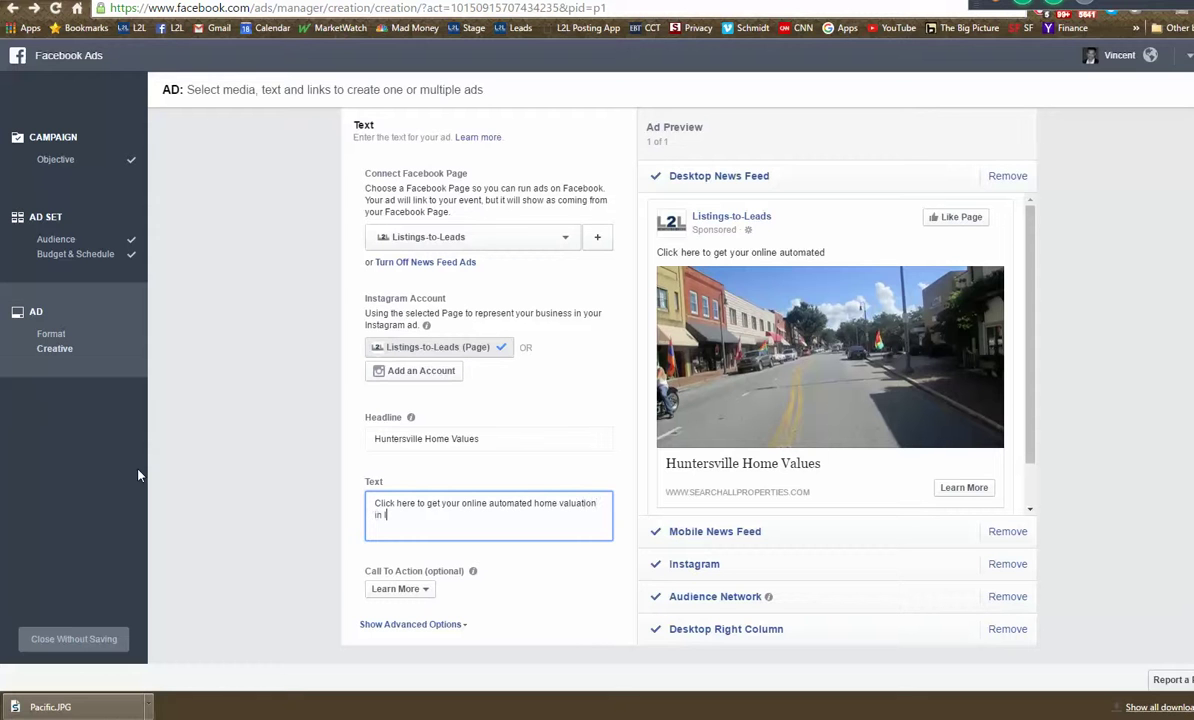
type("ess that")
type("n 15 se")
type("c")
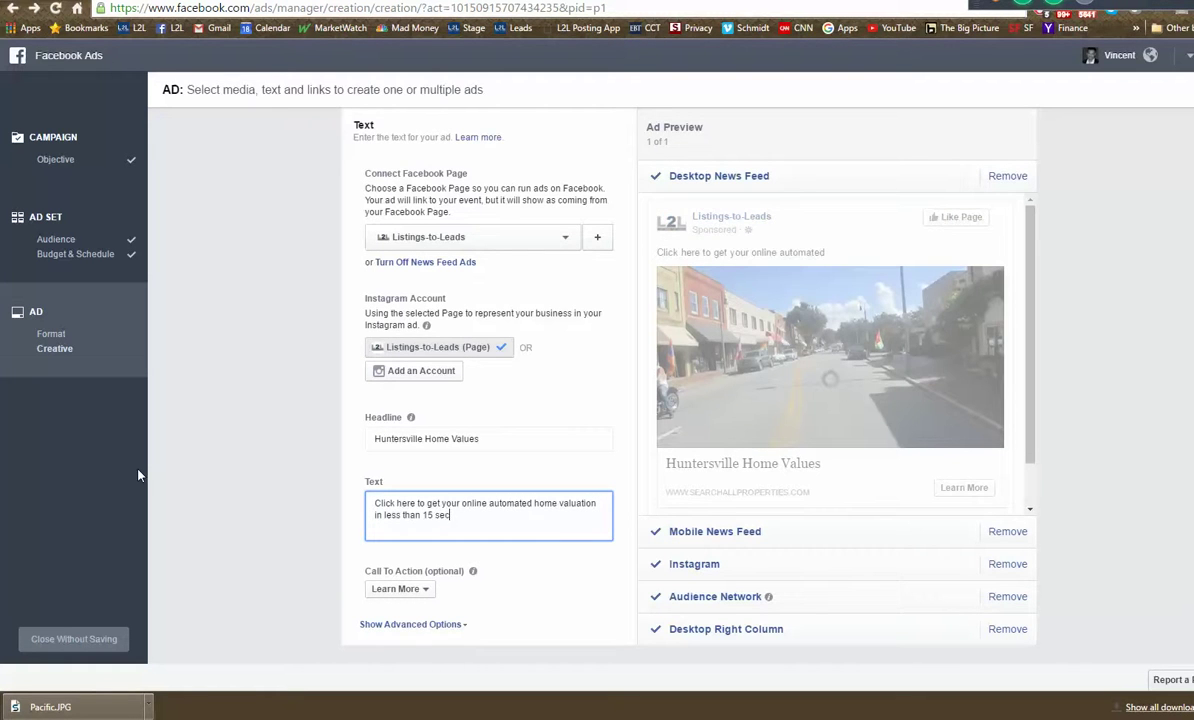
type("onds .")
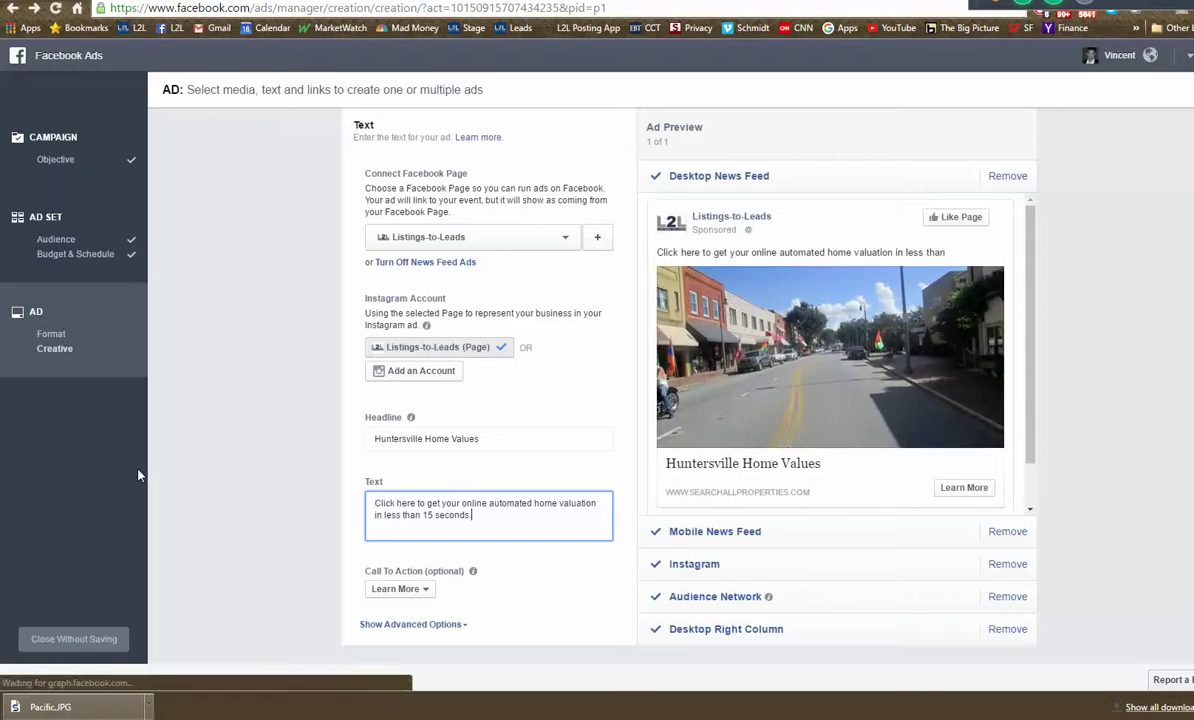
key("Tab")
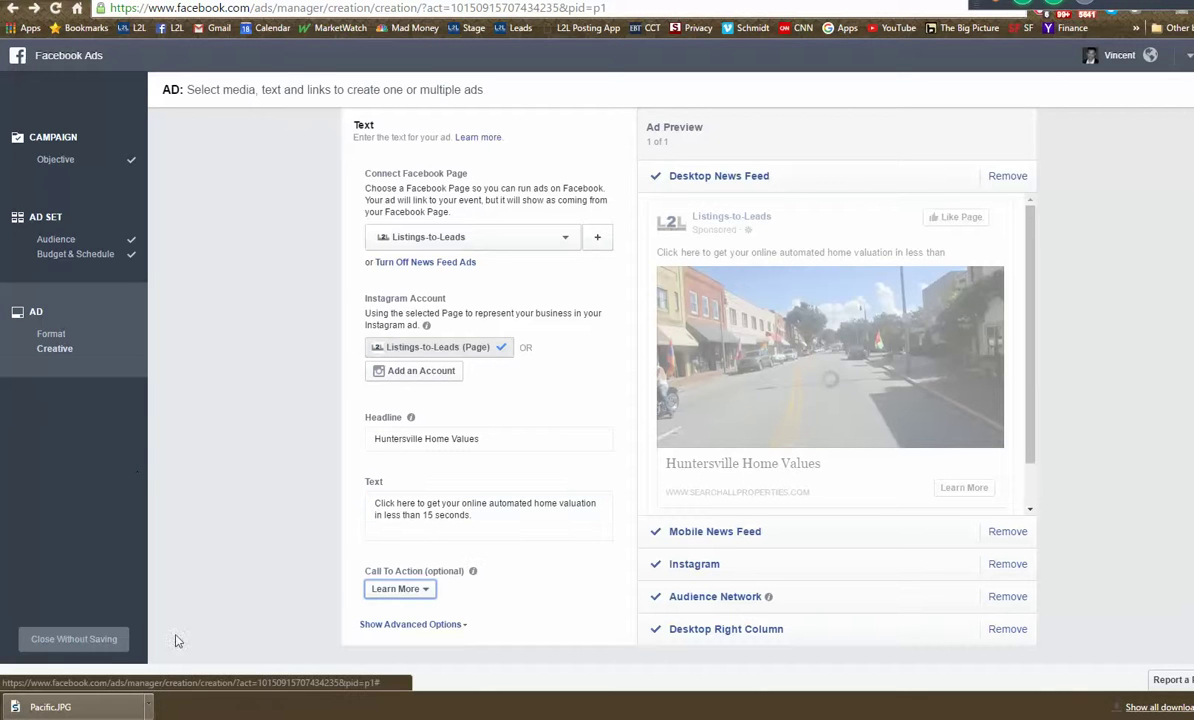
mouse_move(715, 296)
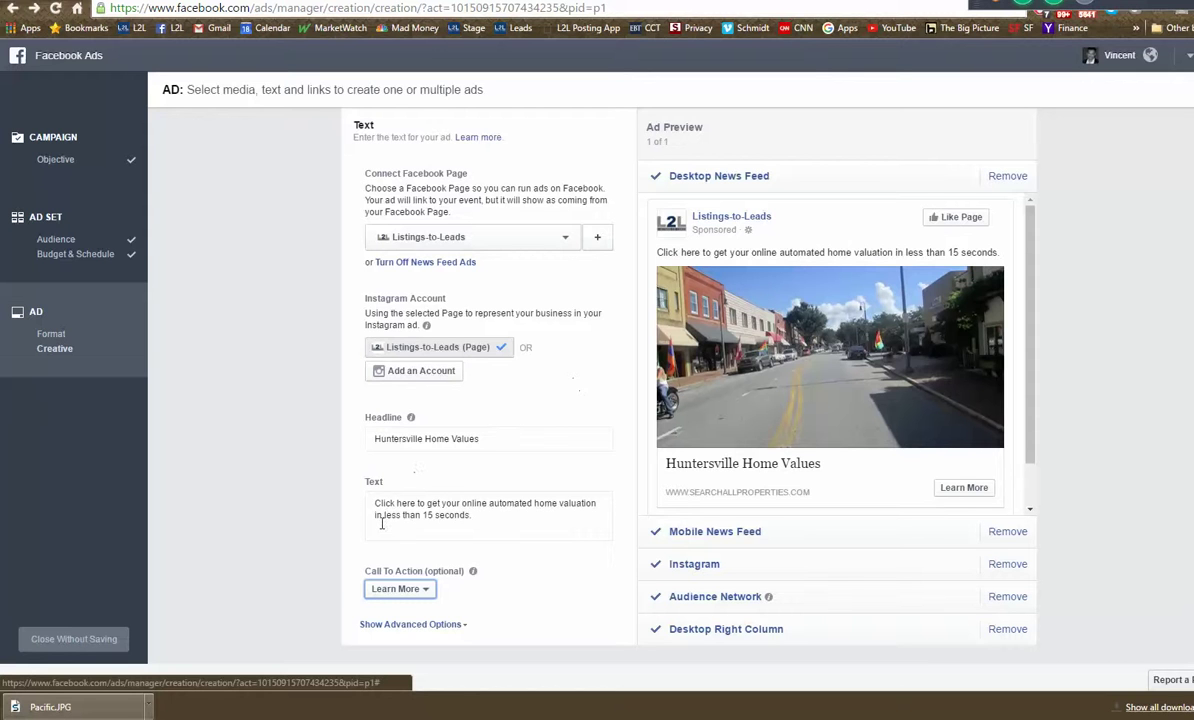
left_click(407, 594)
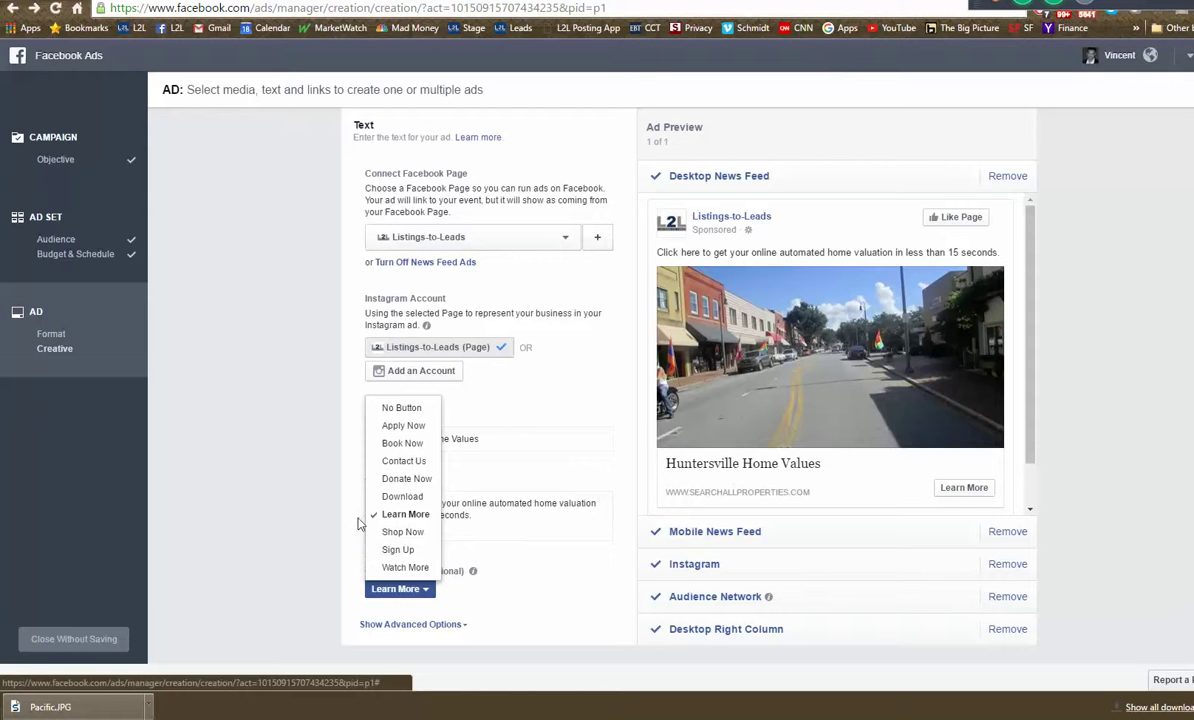
left_click(298, 463)
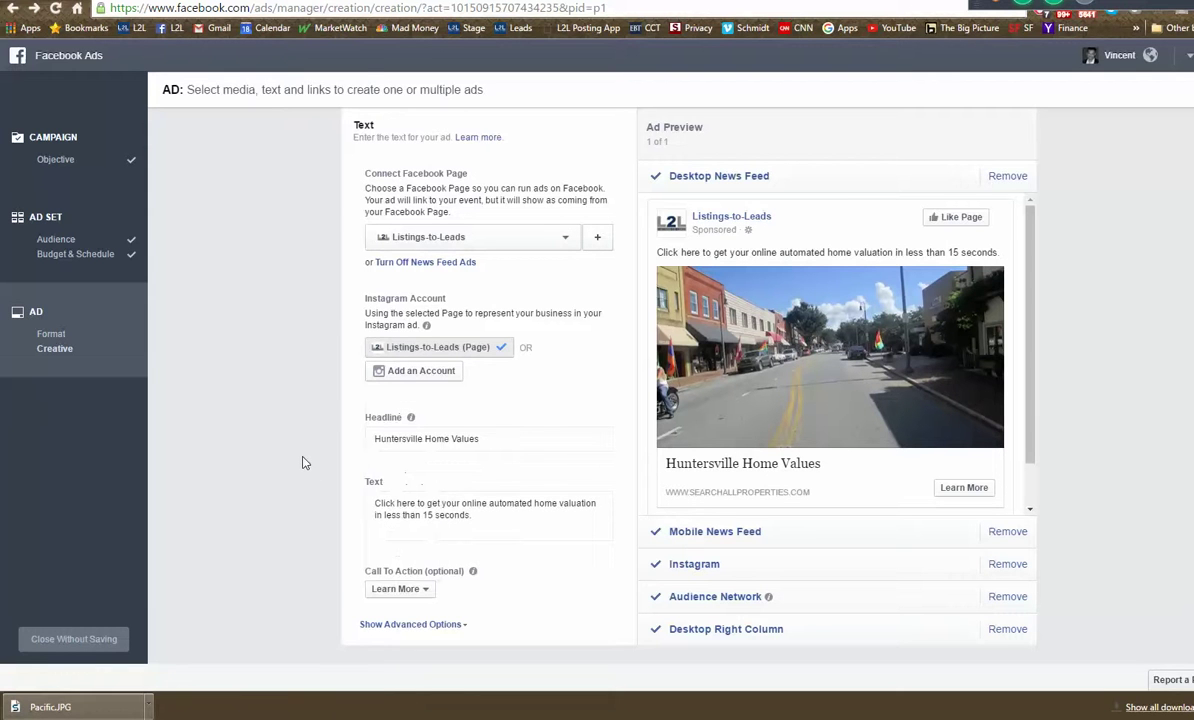
scroll(200, 445, "down", 1)
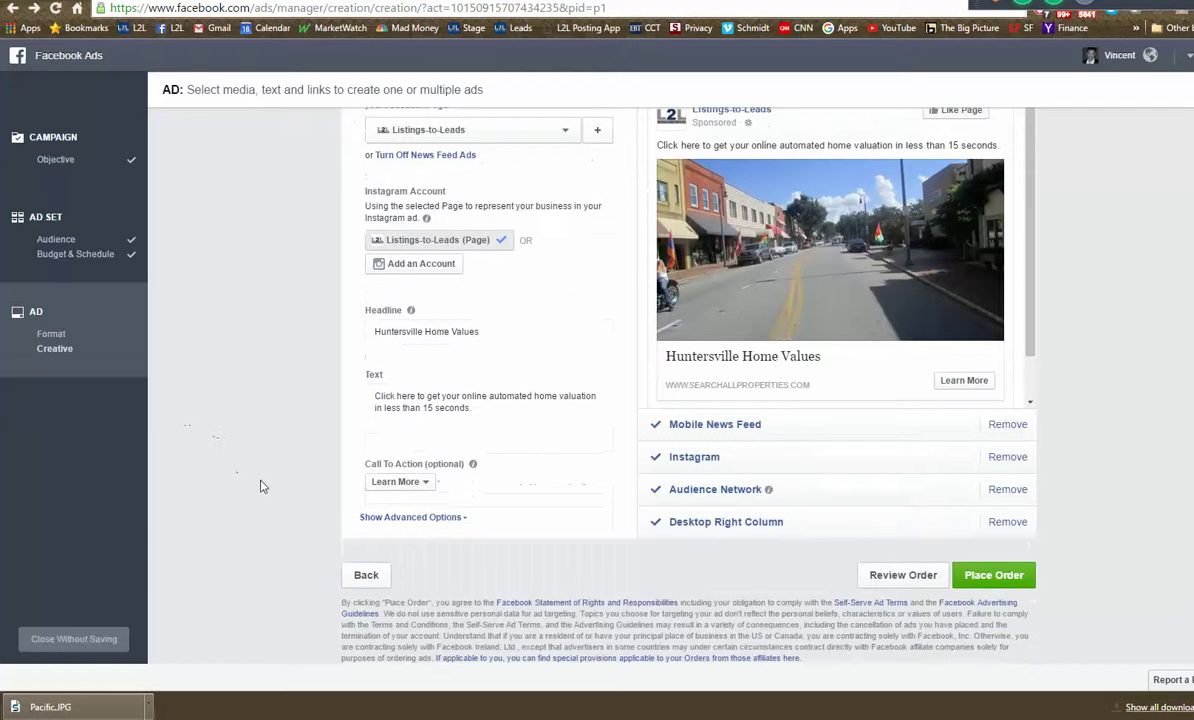
Step: Under Advanced Options, enter the News Feed link description 'There is something really special about this home'
left_click(437, 518)
scroll(443, 527, "down", 1)
left_click(453, 516)
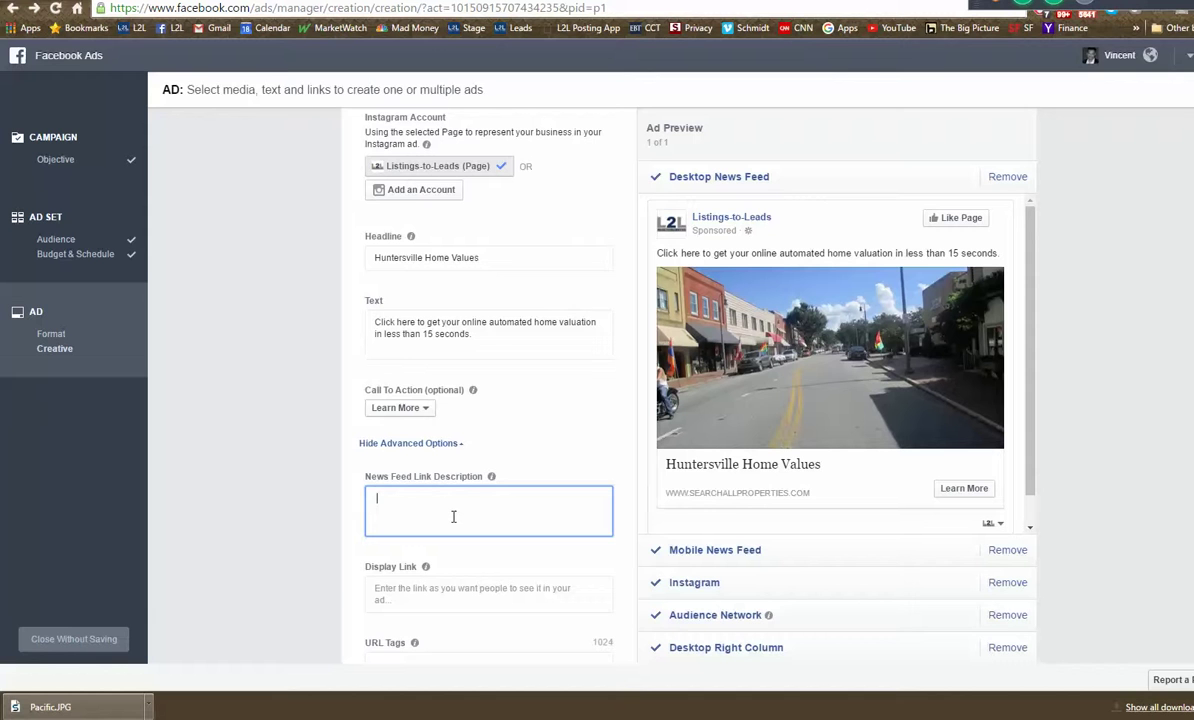
type("There is")
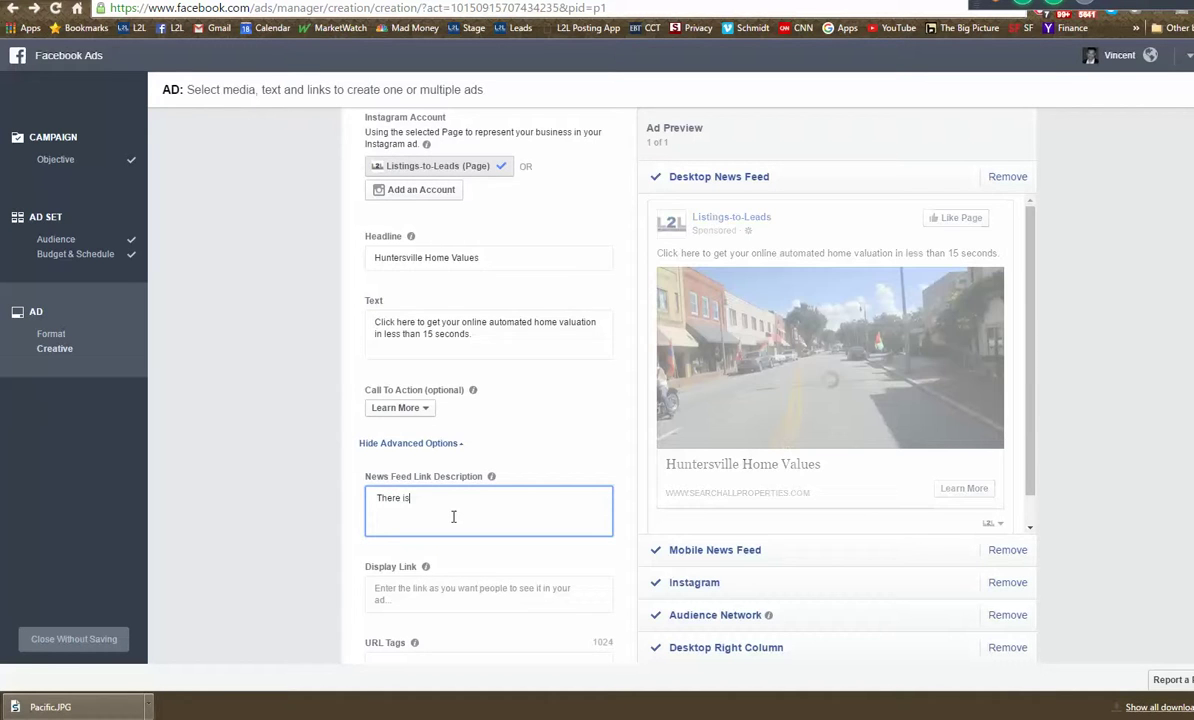
type(" someth")
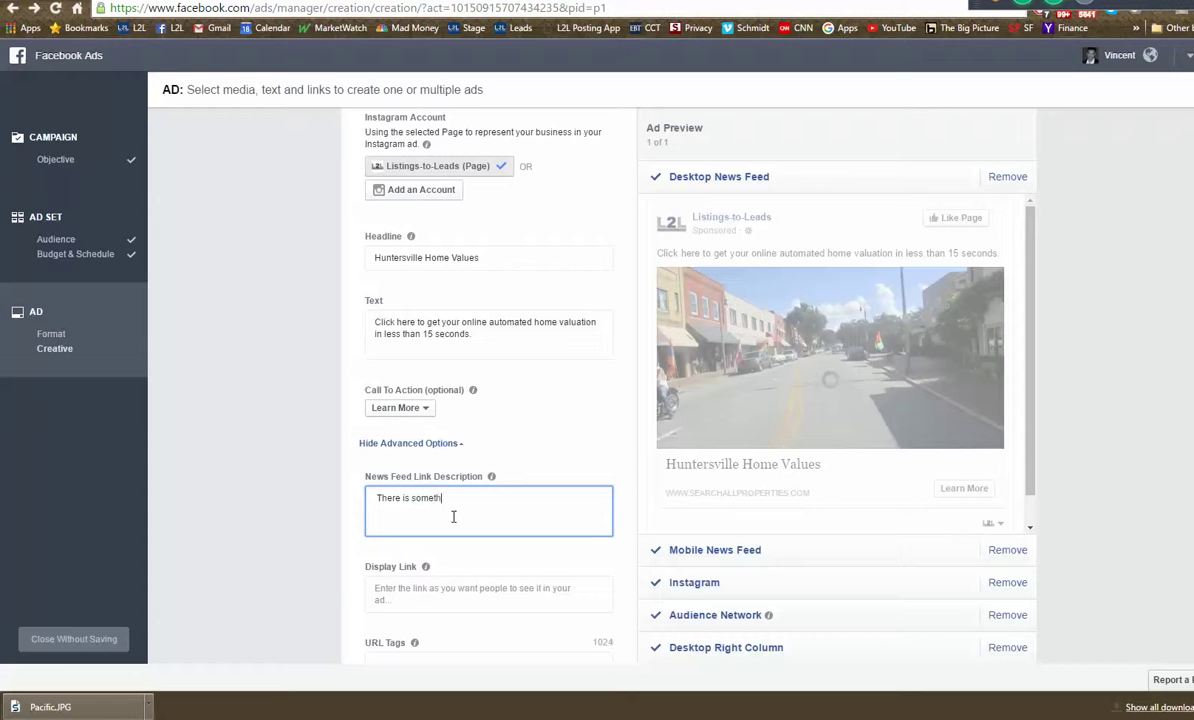
type("ing really sp")
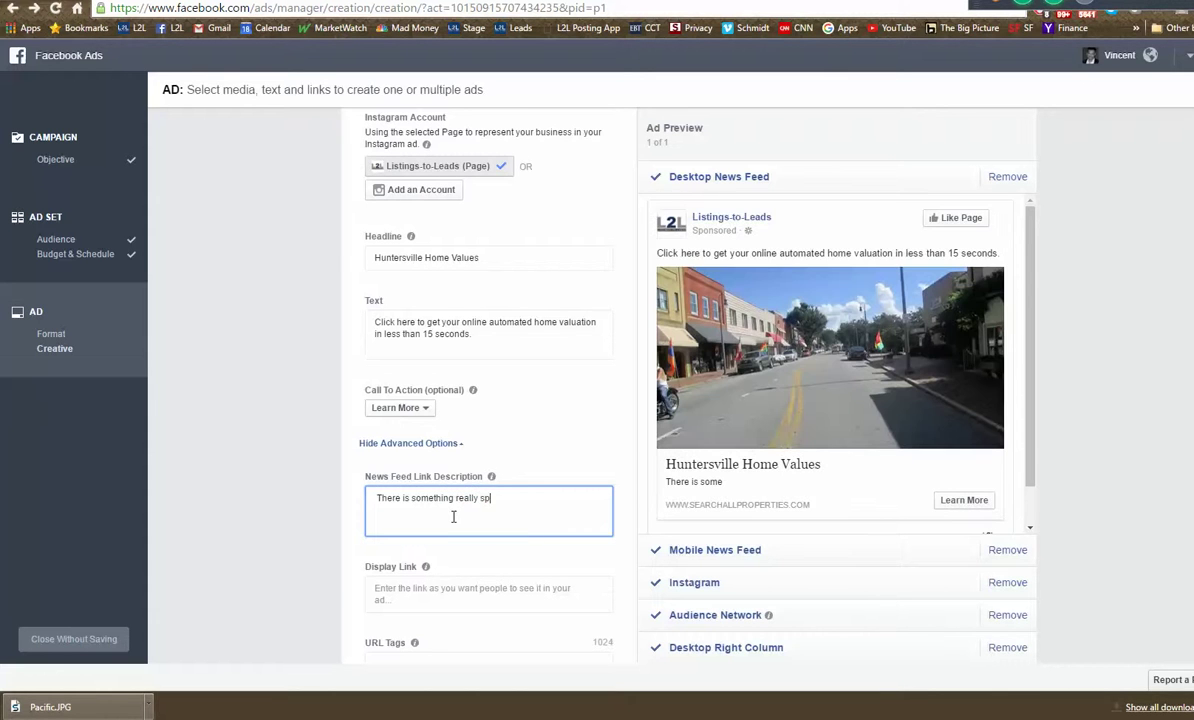
type("ecial about h")
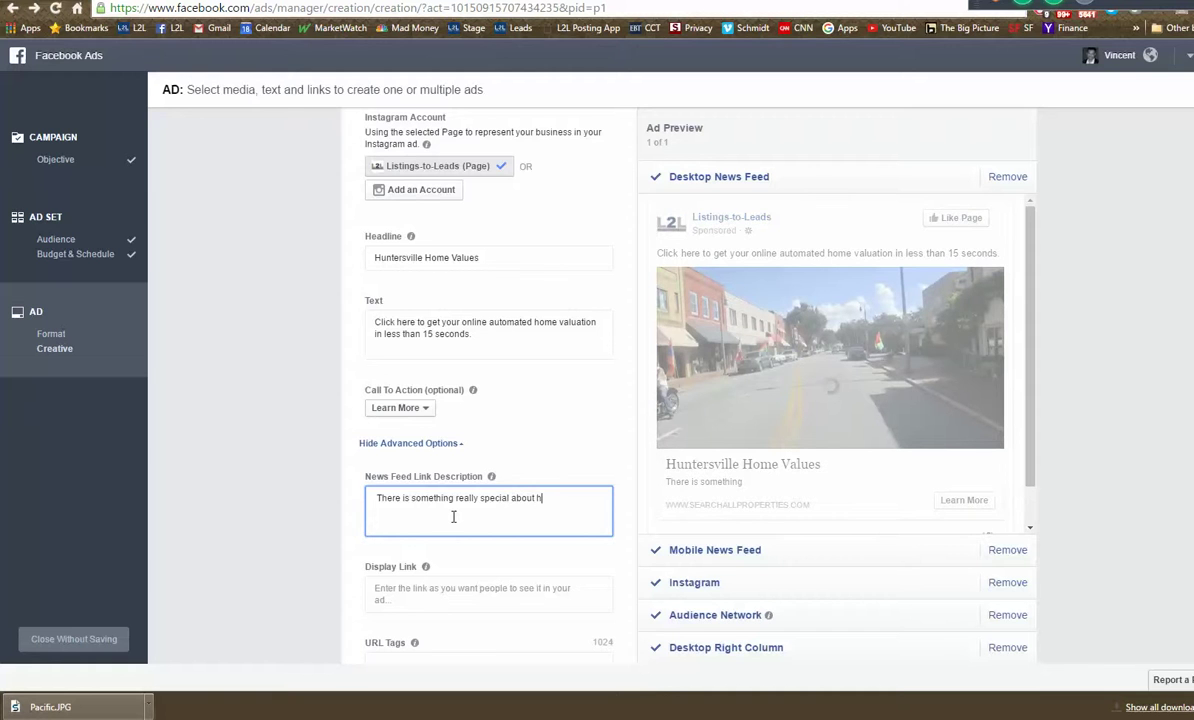
key("BackSpace")
type("this home")
left_click(616, 483)
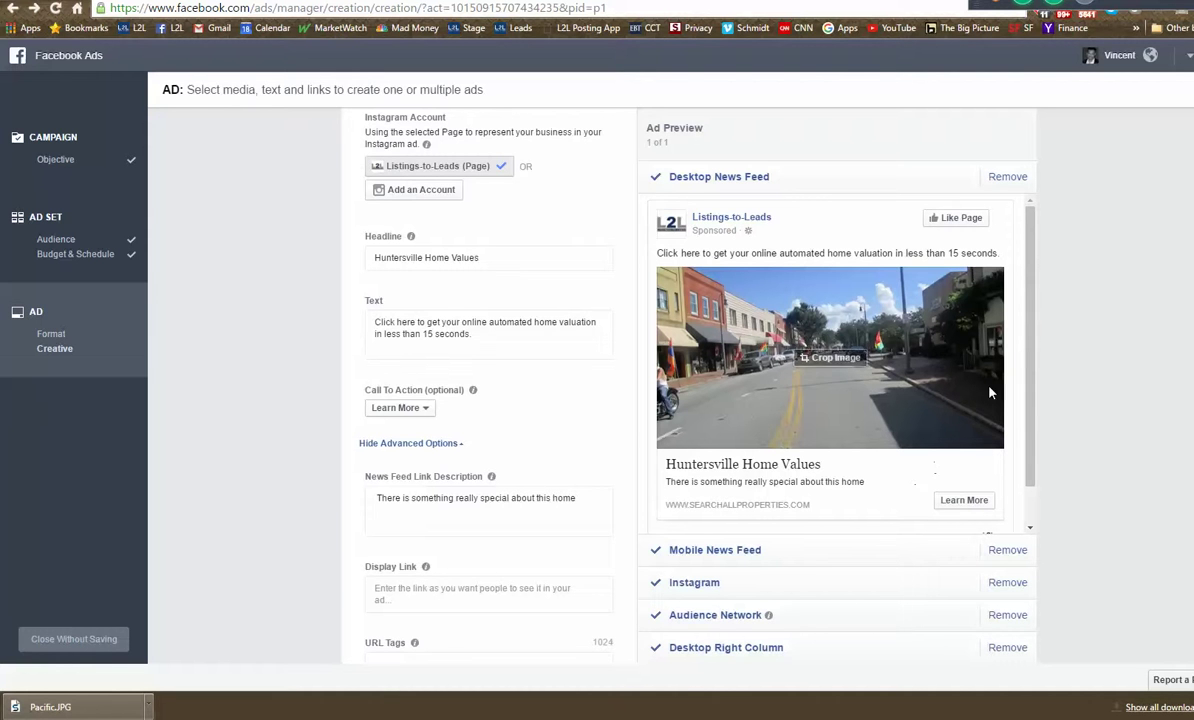
Step: Scroll down to the ad's placement list and remove the Mobile News Feed placement
scroll(1030, 352, "down", 2)
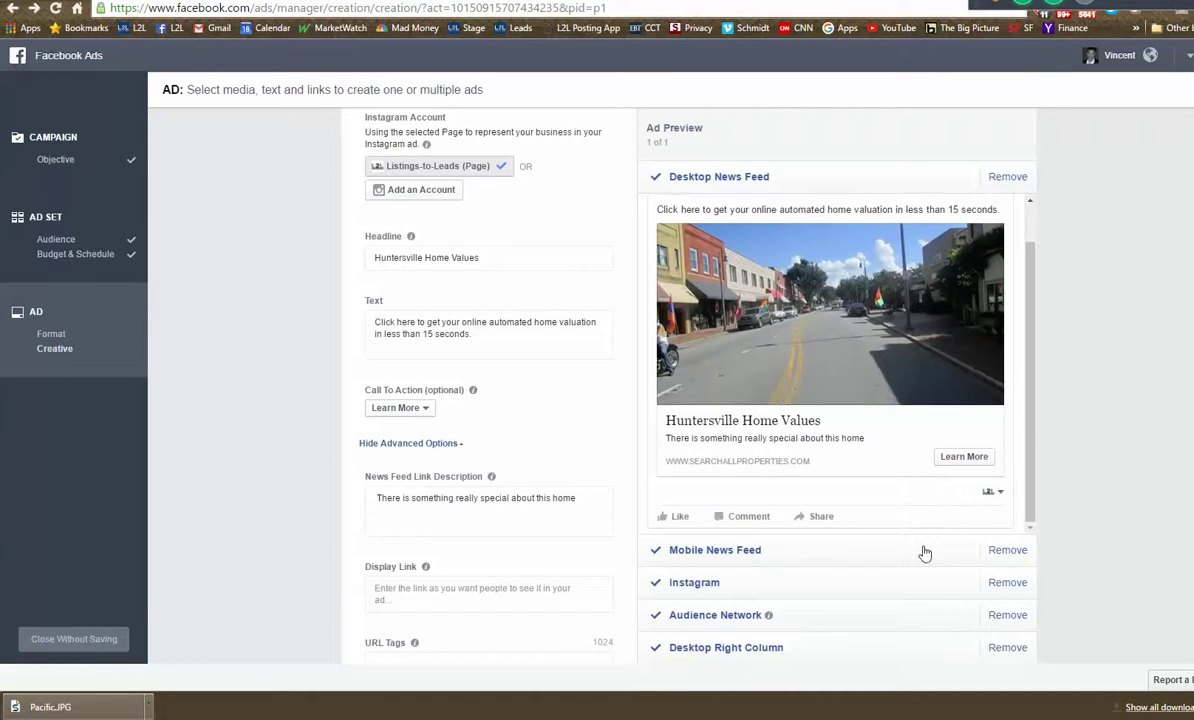
scroll(925, 552, "down", 3)
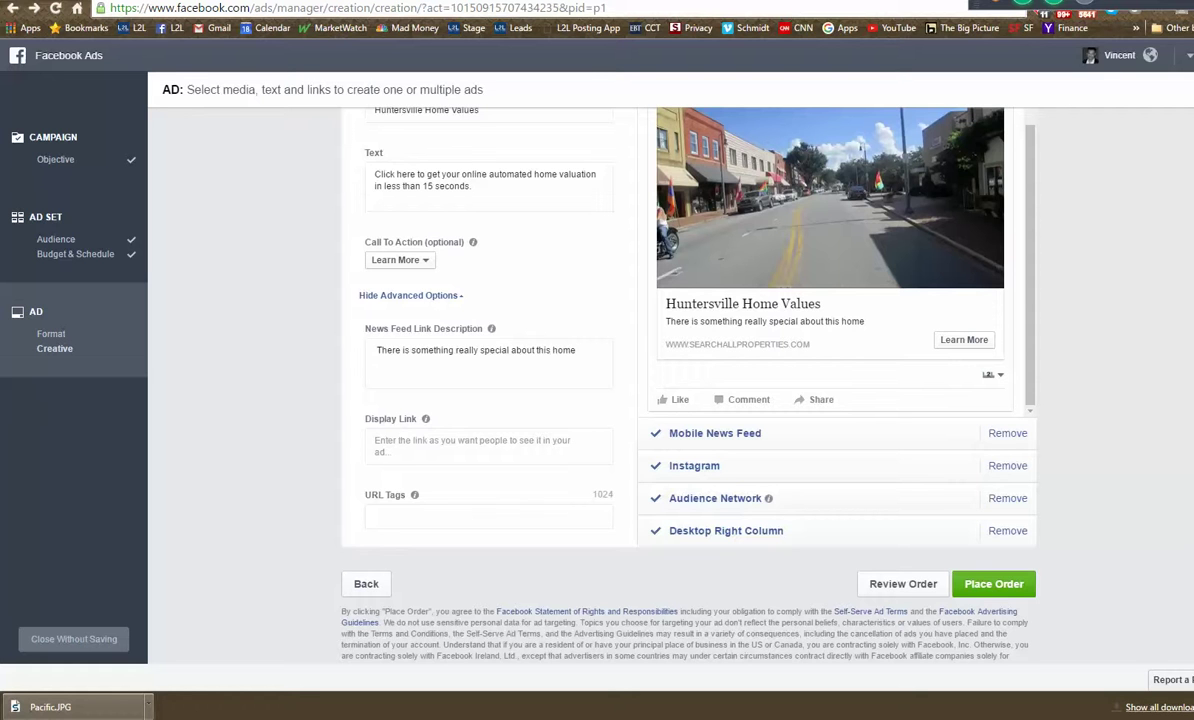
left_click(1010, 433)
key("ctrl+Tab")
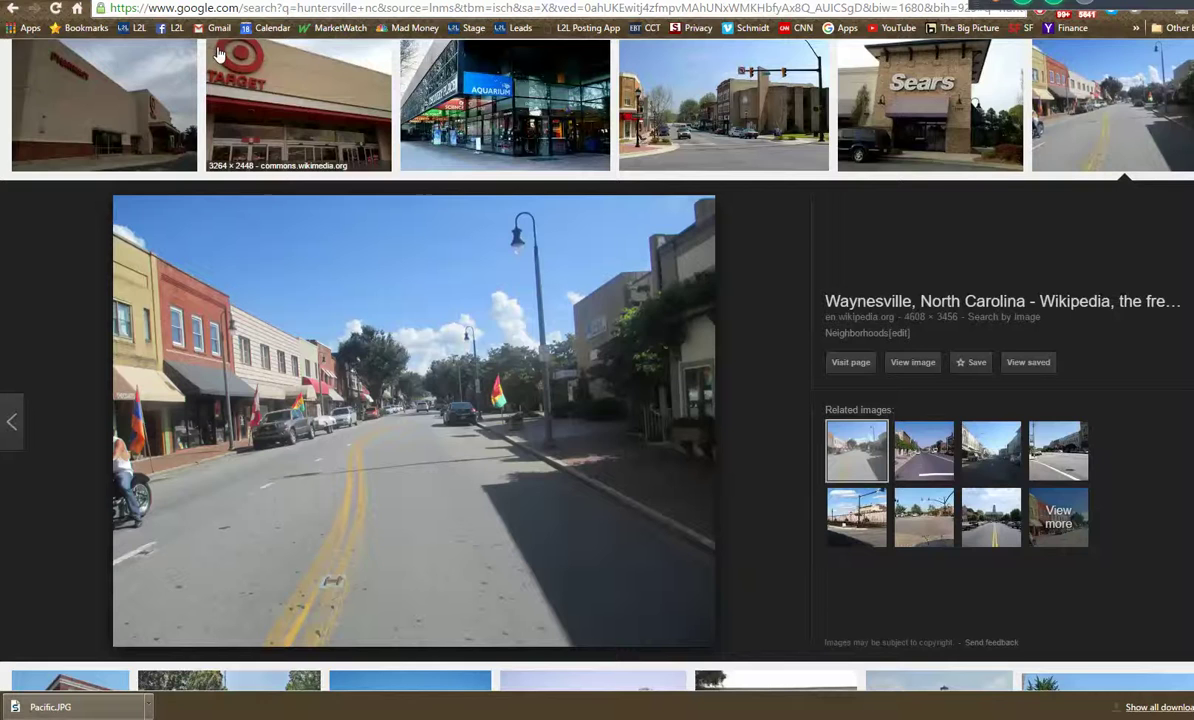
left_click(171, 27)
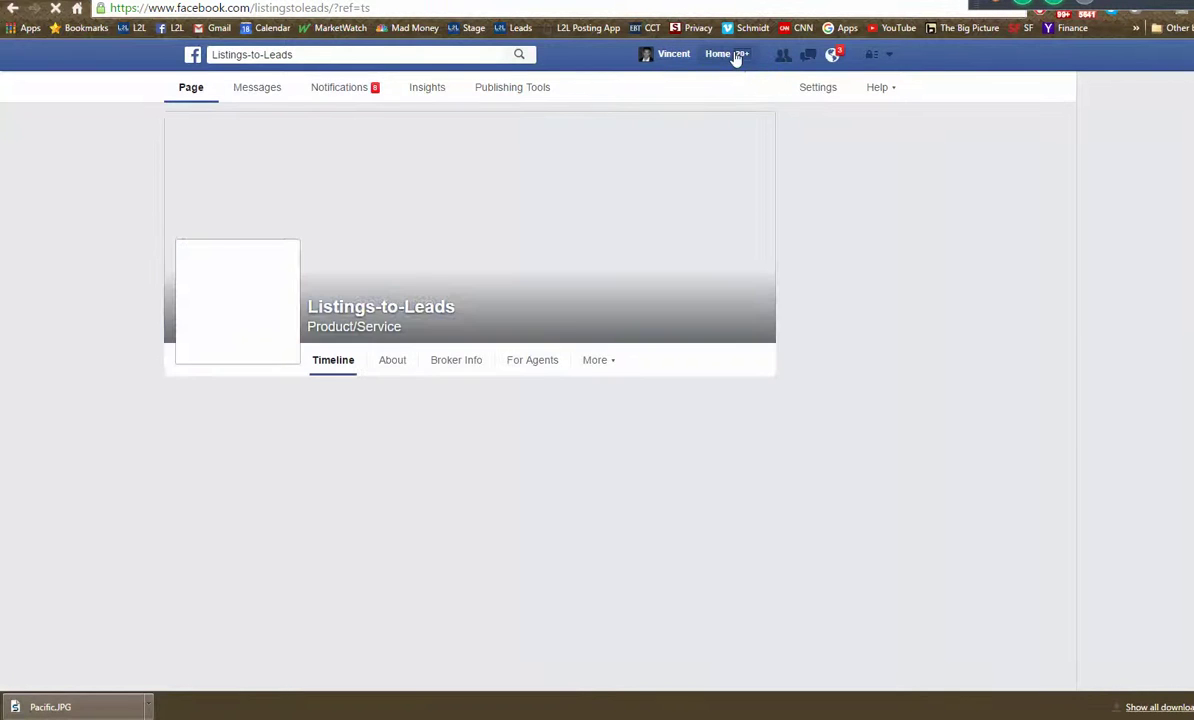
left_click(719, 55)
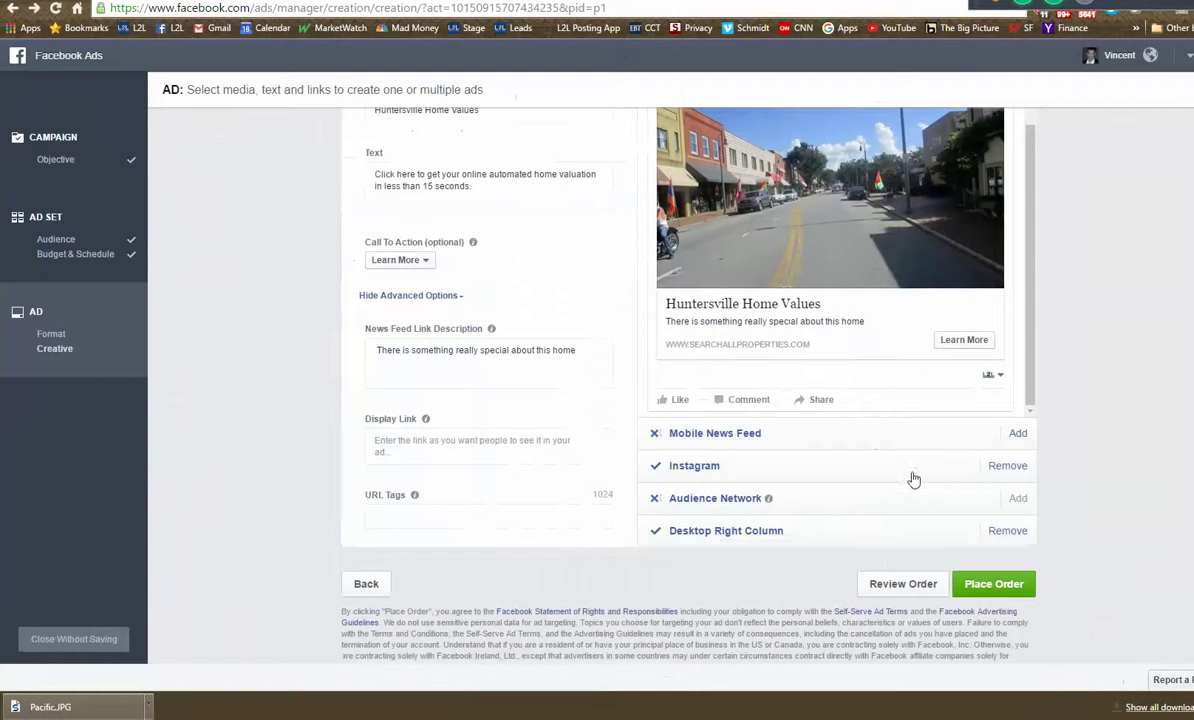
Step: Remove the Desktop Right Column placement and scroll back up to review the ad preview
left_click(1007, 531)
scroll(1060, 458, "up", 2)
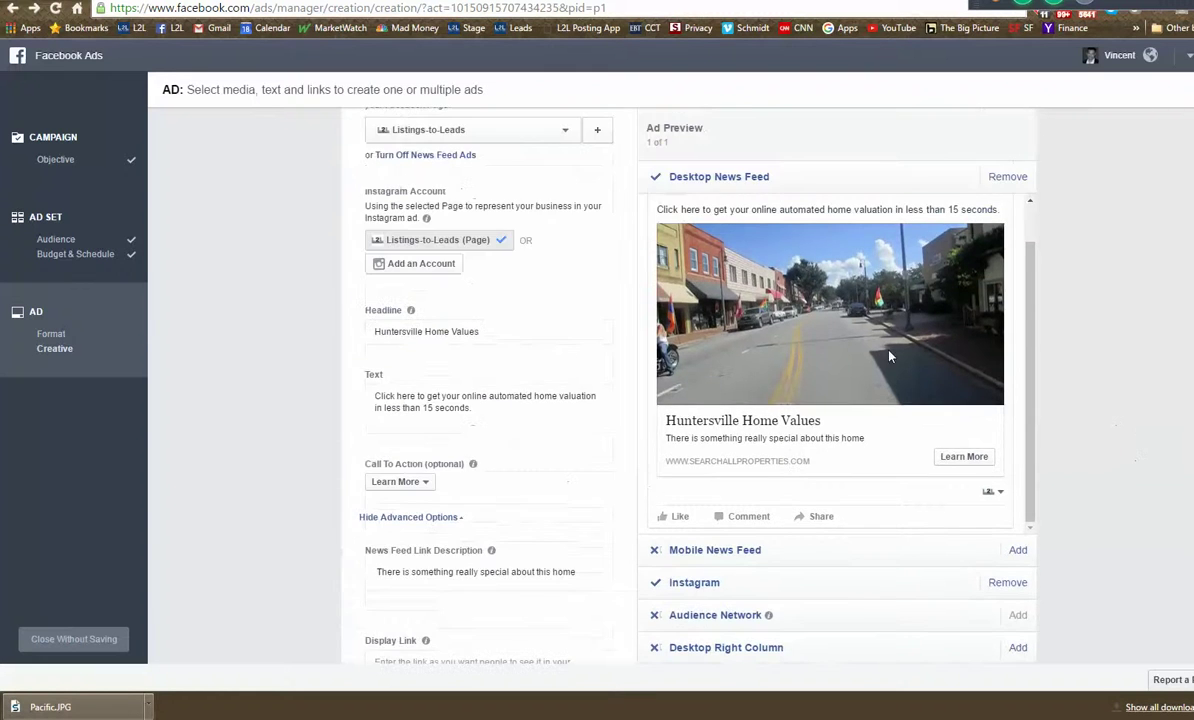
scroll(757, 207, "up", 1)
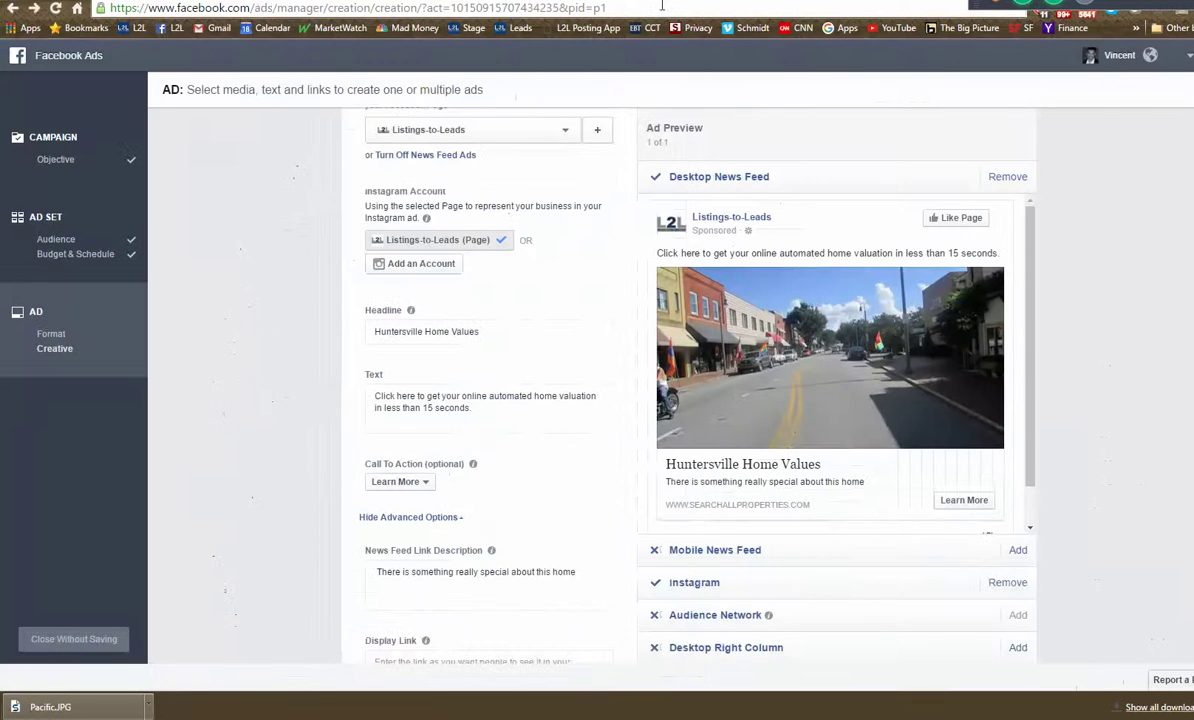
mouse_move(807, 279)
Step: Switch from the Huntersville valuation page to the Property Valuation Plus landing pages list
scroll(914, 485, "down", 1)
scroll(1052, 620, "down", 5)
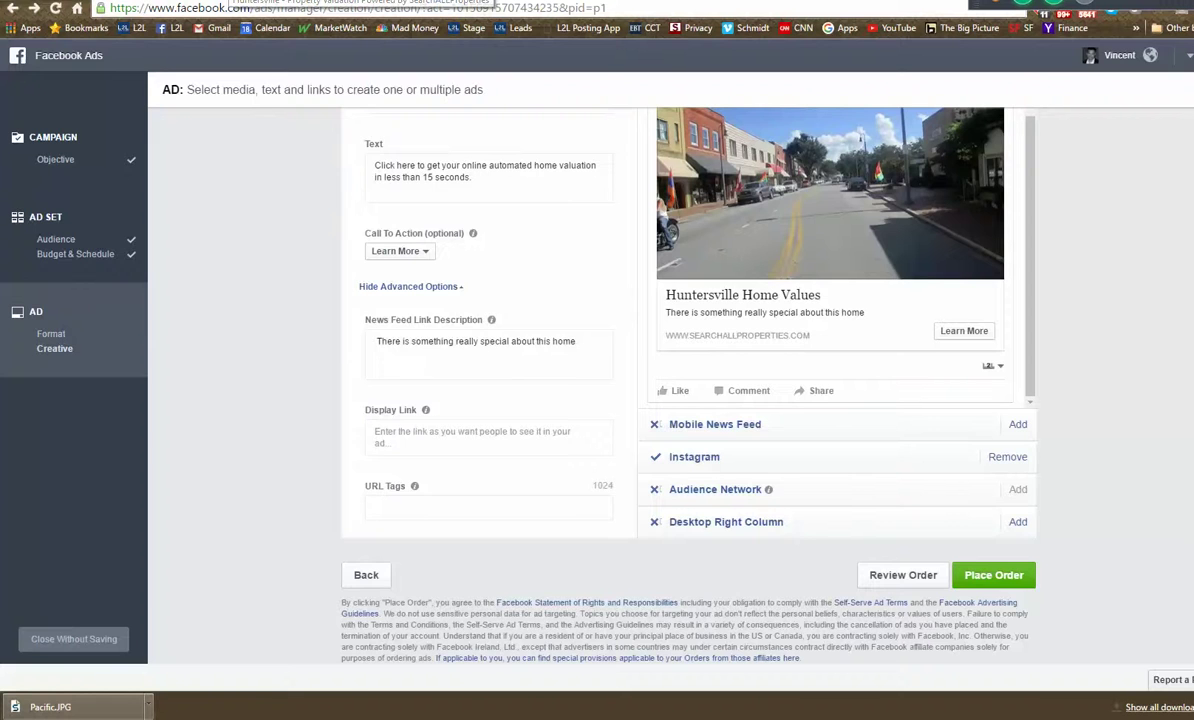
left_click(235, 1)
key("ctrl+Tab")
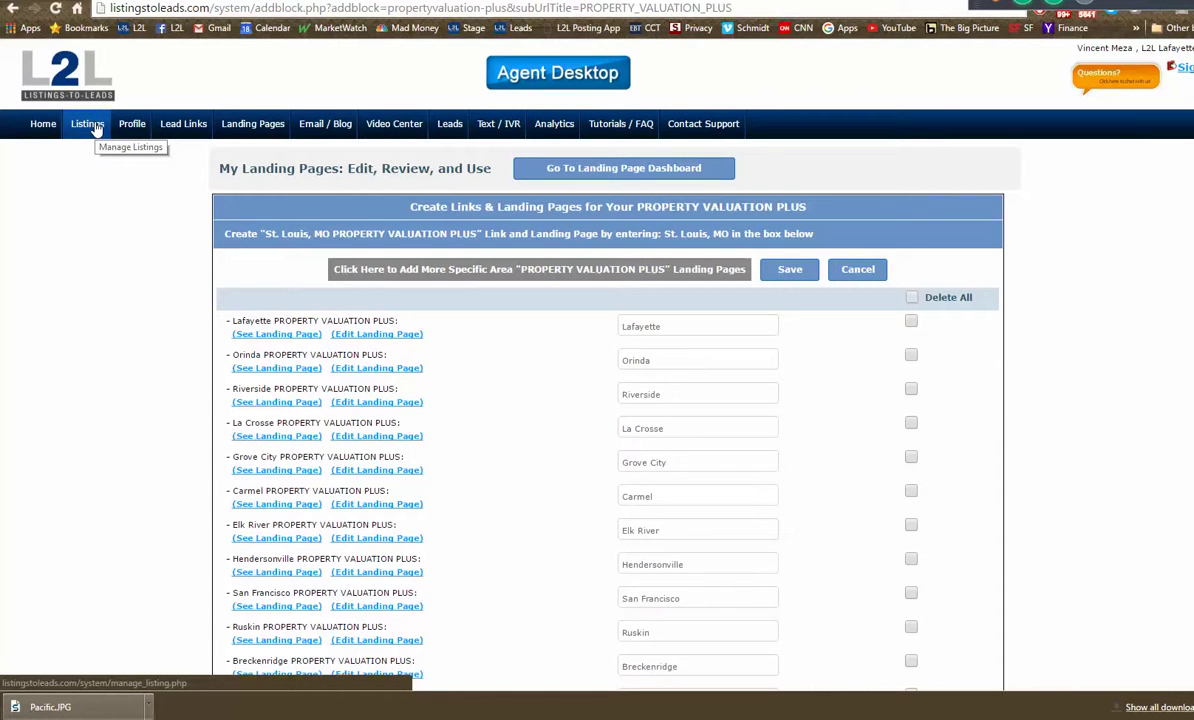
Step: Open the Agent Desktop Listings page showing all 14 managed listings
left_click(92, 125)
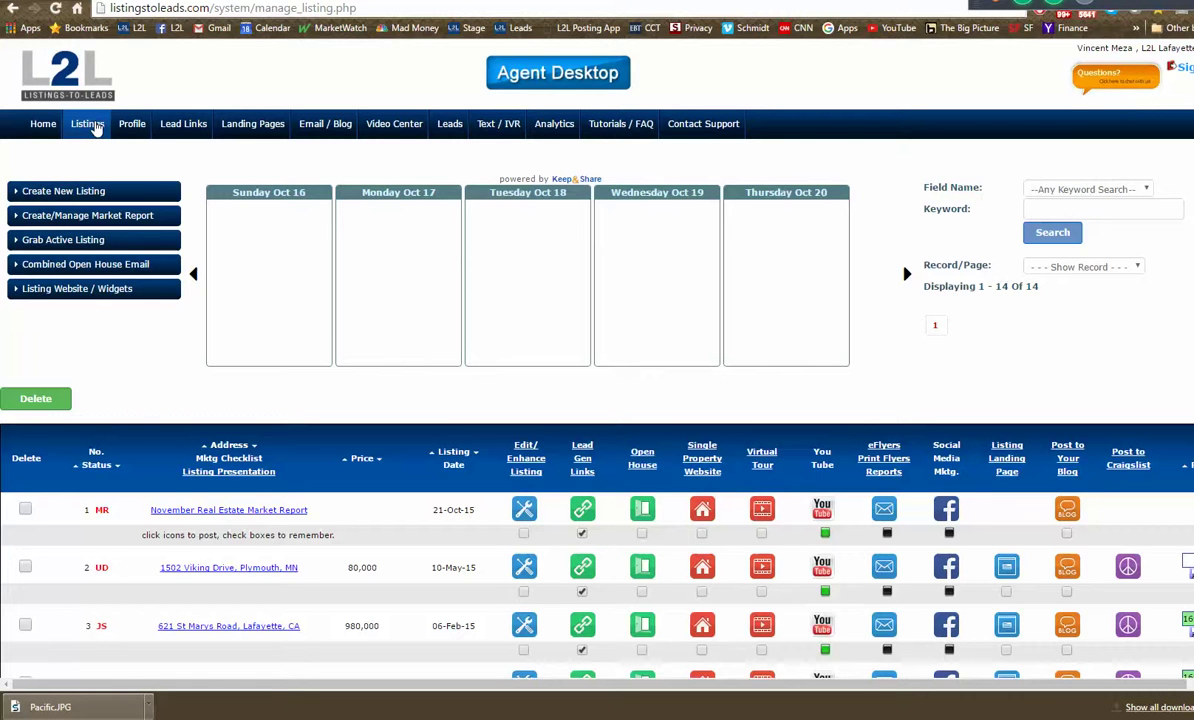
Step: Glance at the next browser tab, then return to the 14-listing manage-listings table
key("ctrl+Tab")
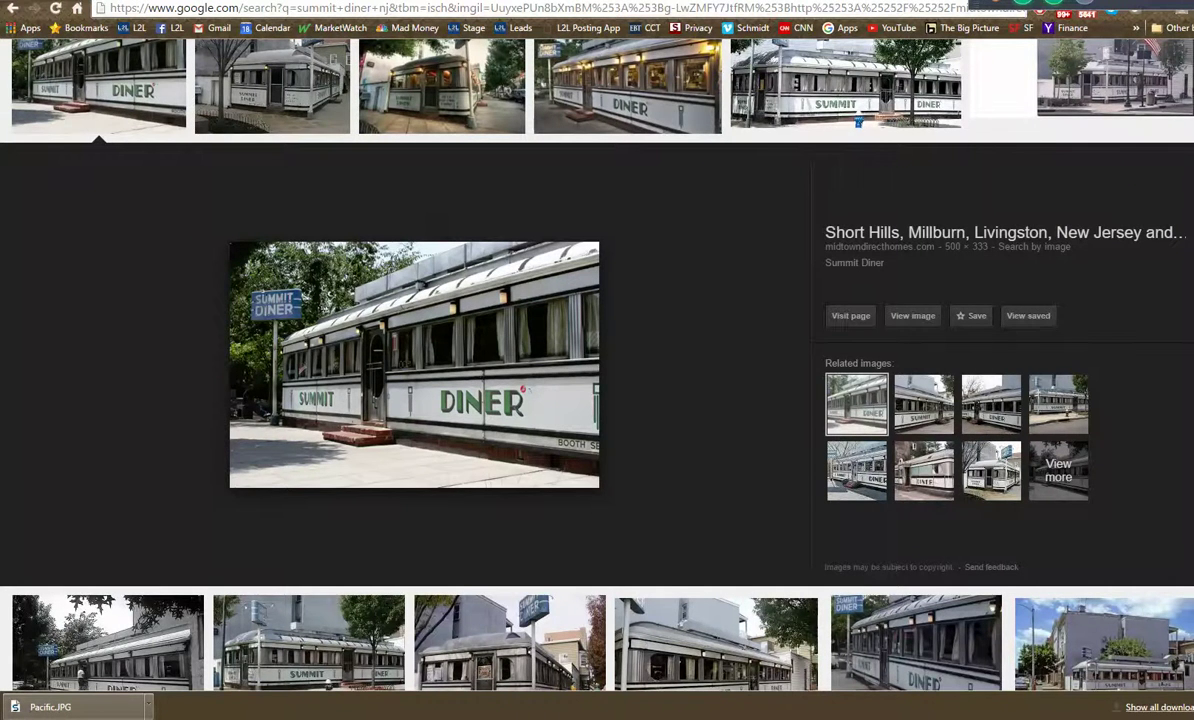
key("ctrl+shift+Tab")
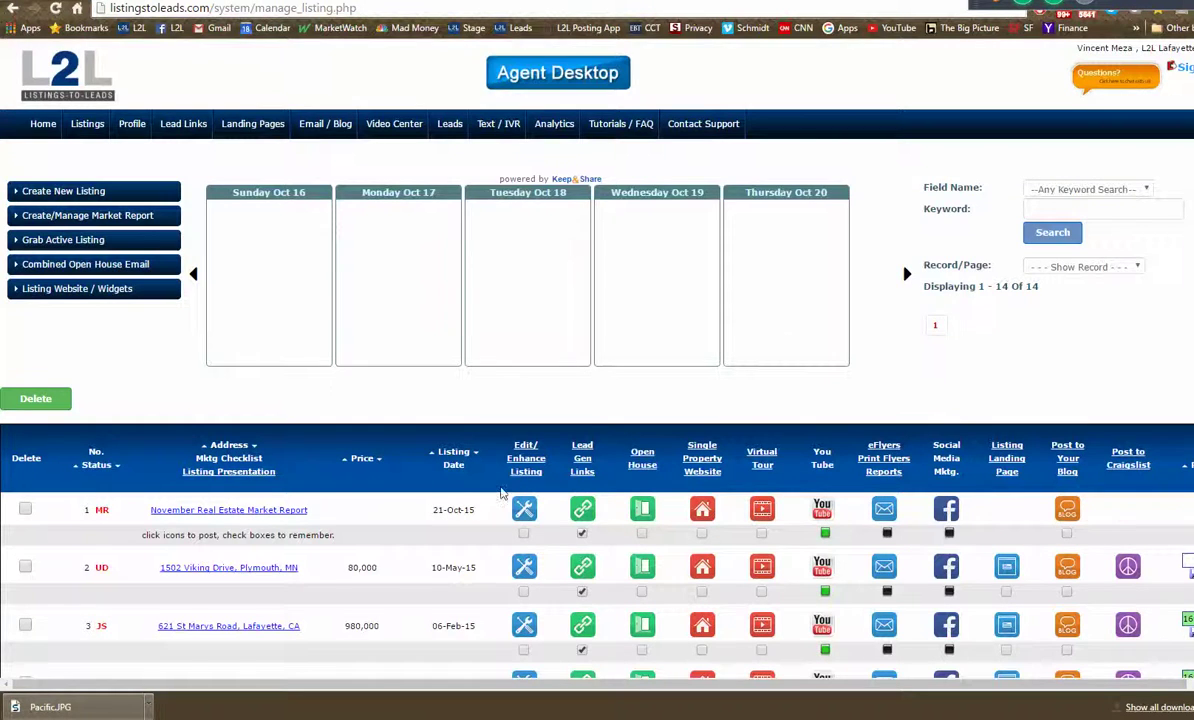
scroll(511, 490, "down", 2)
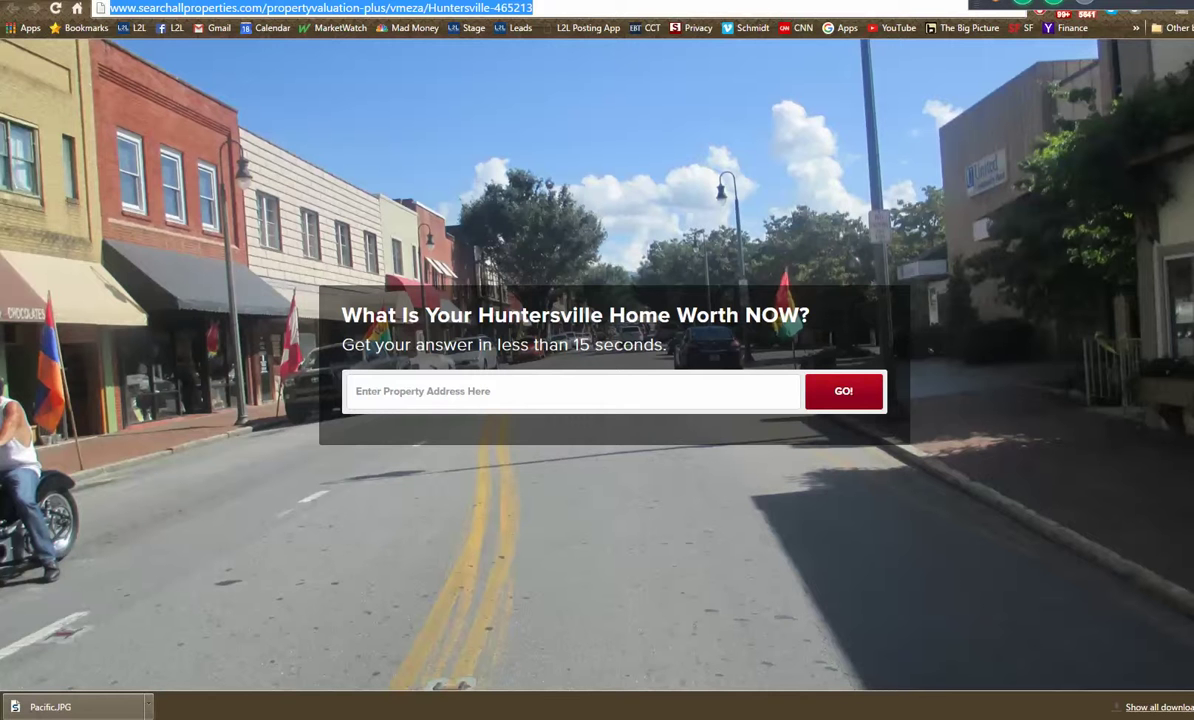
key("ctrl+Tab")
key("ctrl+Tab")
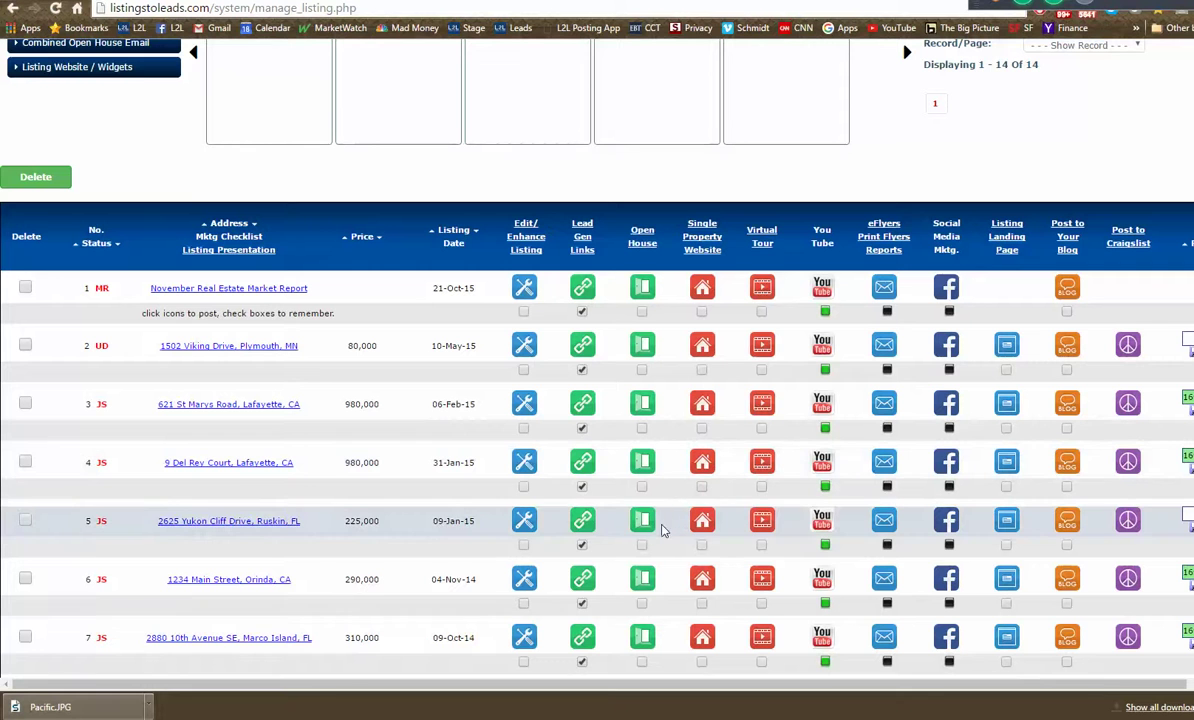
left_click(704, 464)
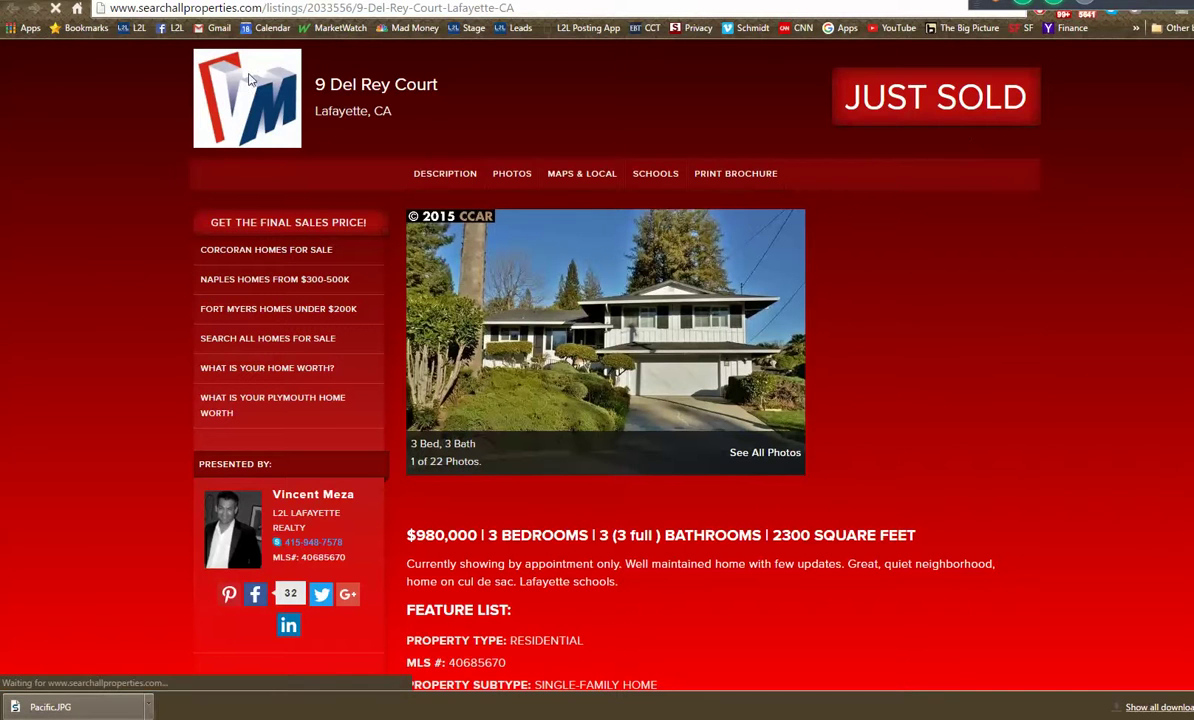
left_click(196, 313)
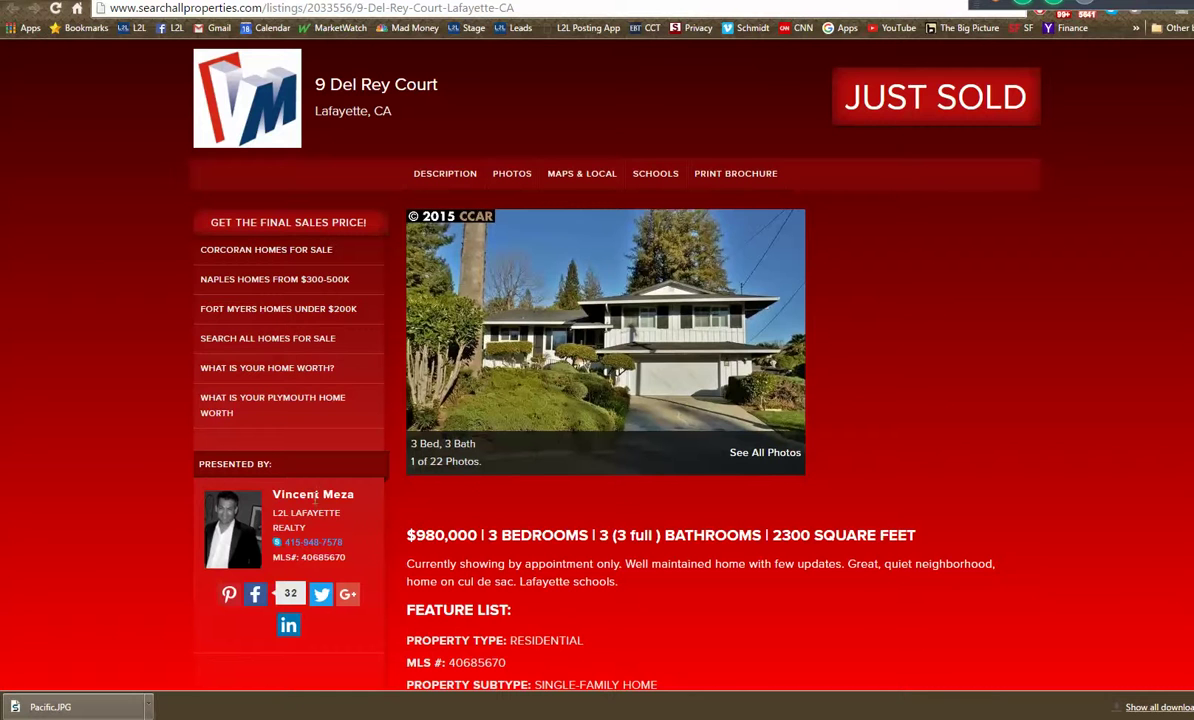
left_click(337, 548)
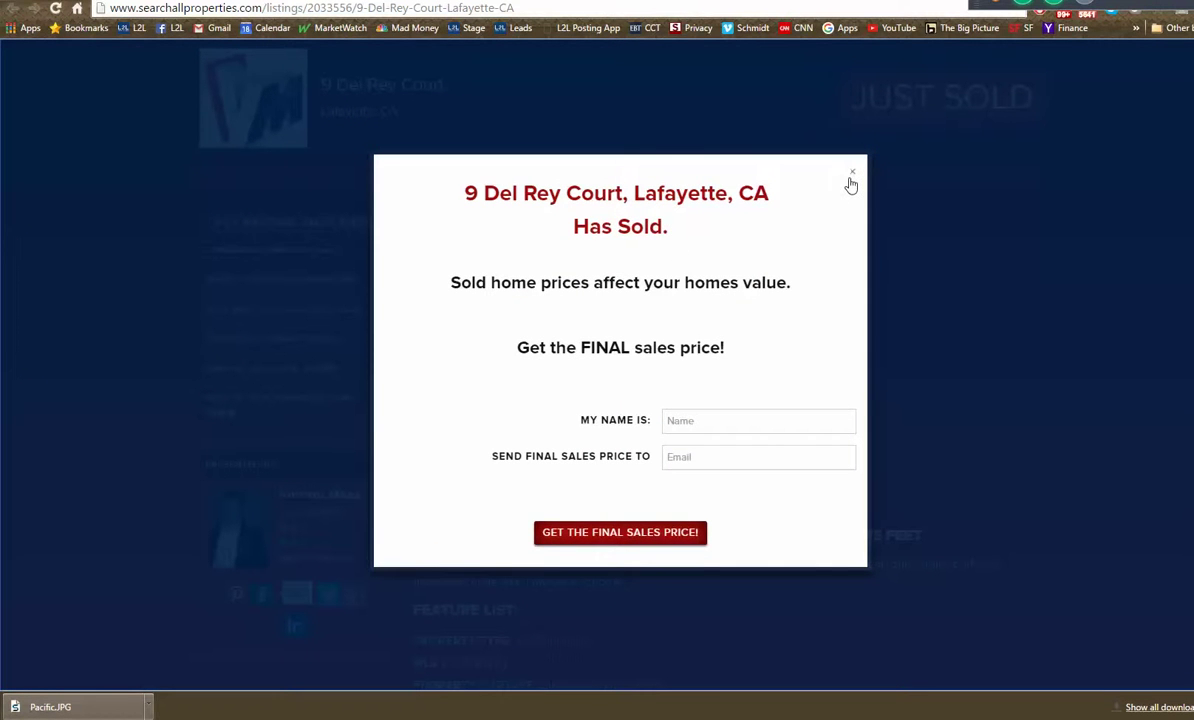
left_click(850, 176)
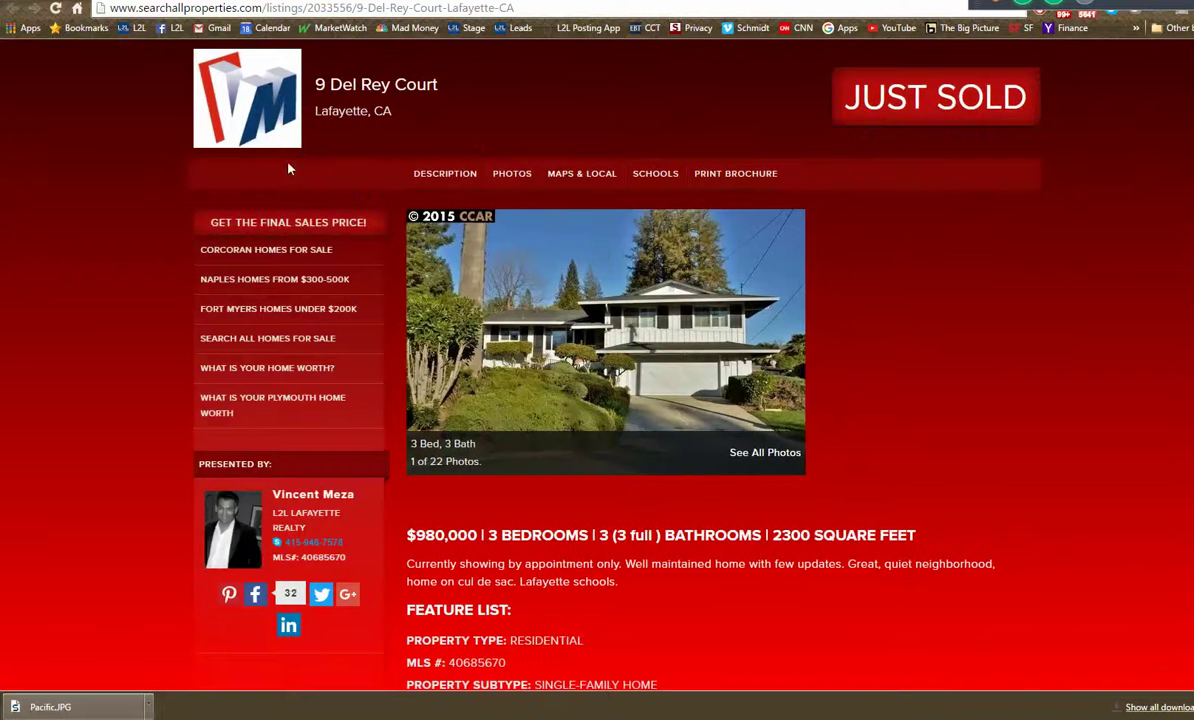
Step: Try the Lafayette home-value, Naples $300-500K and Fort Myers under $200K links, then return to Manage Listings
left_click(292, 312)
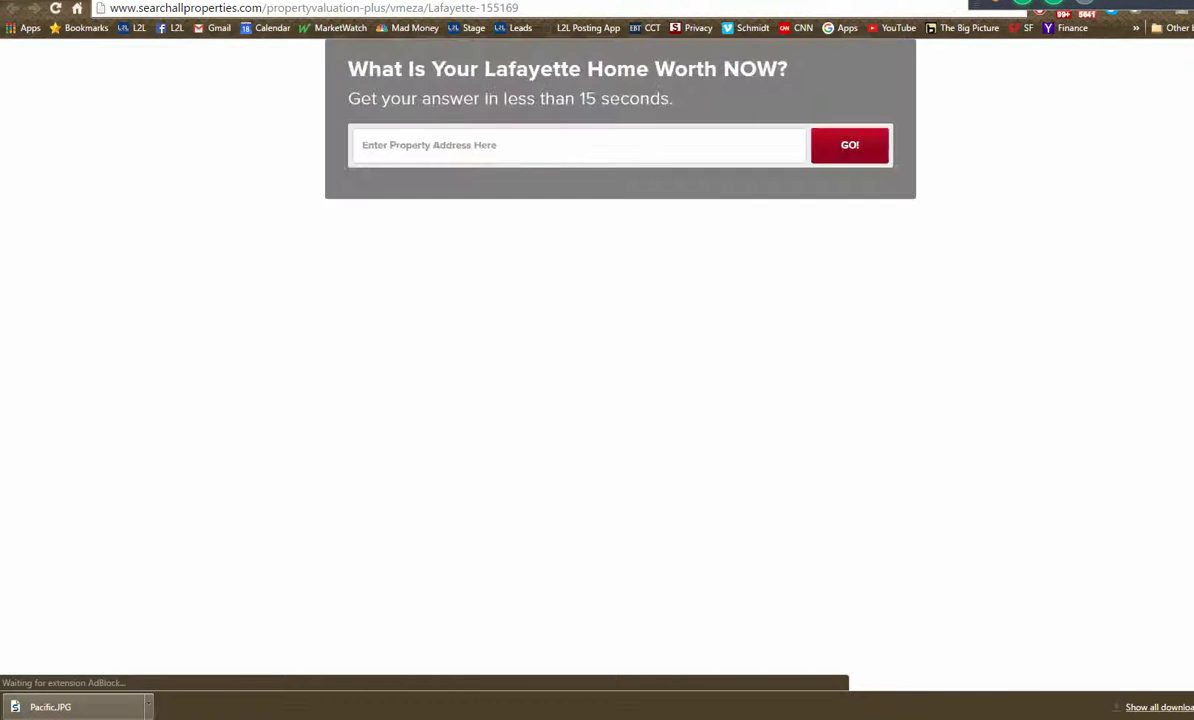
key("alt+Left")
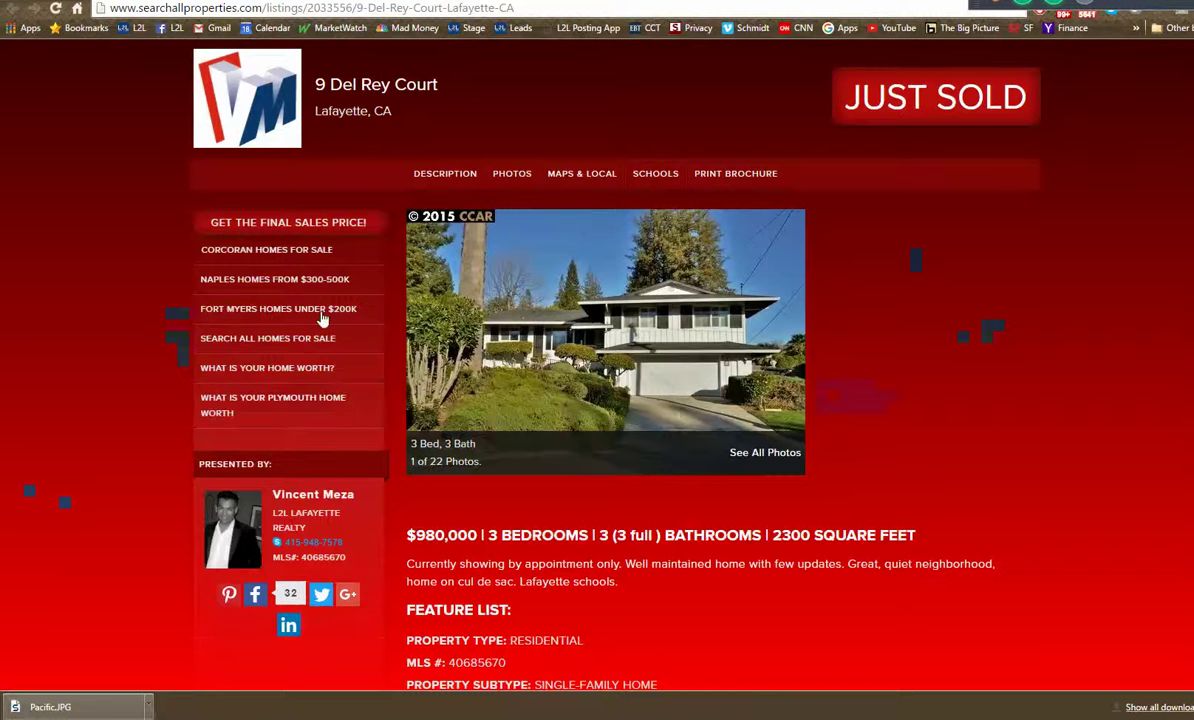
left_click(268, 284)
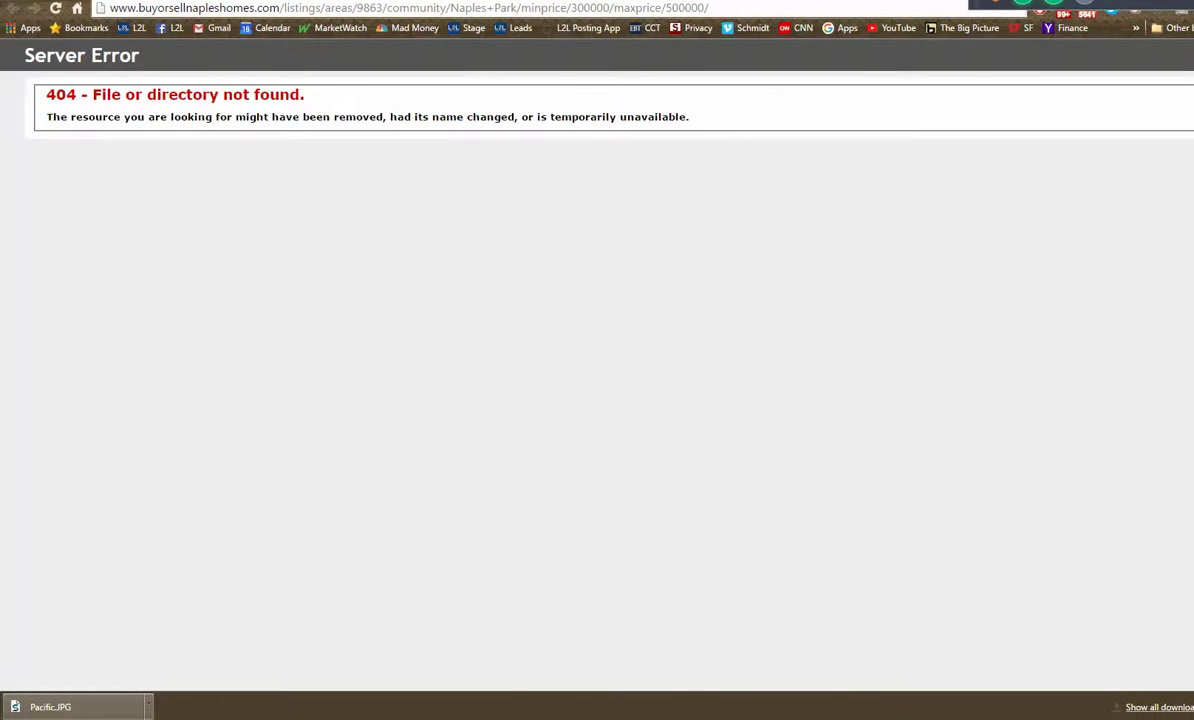
key("alt+Left")
left_click(310, 308)
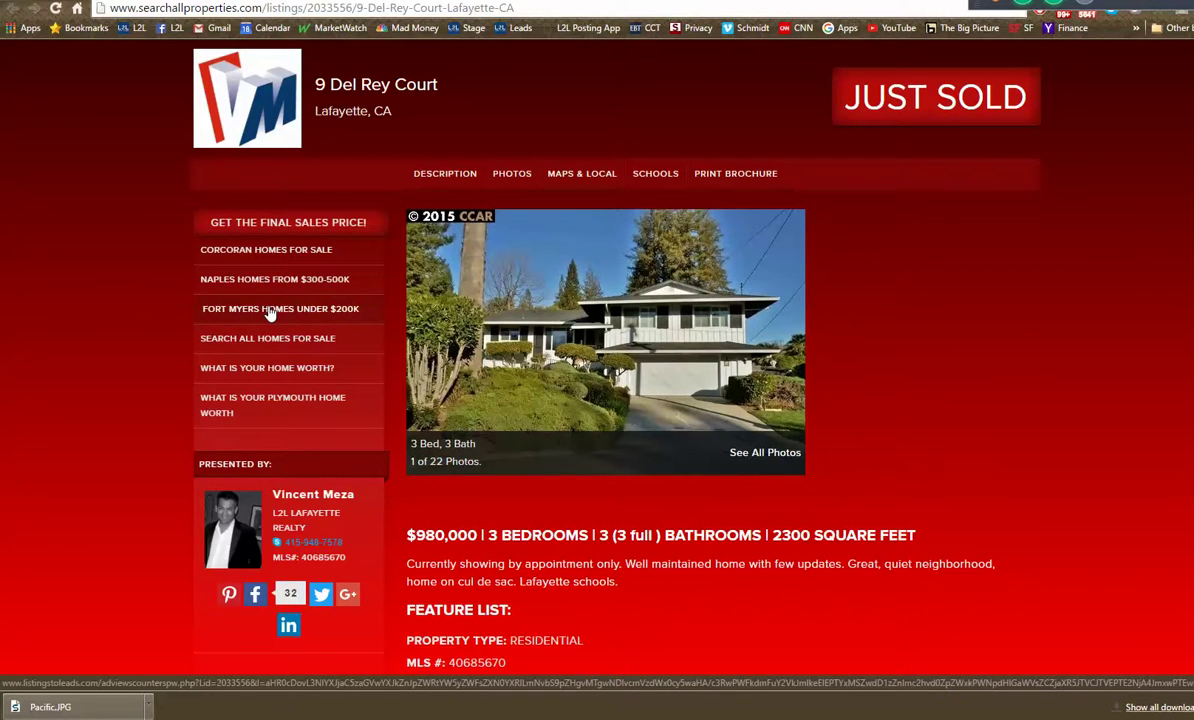
key("ctrl+w")
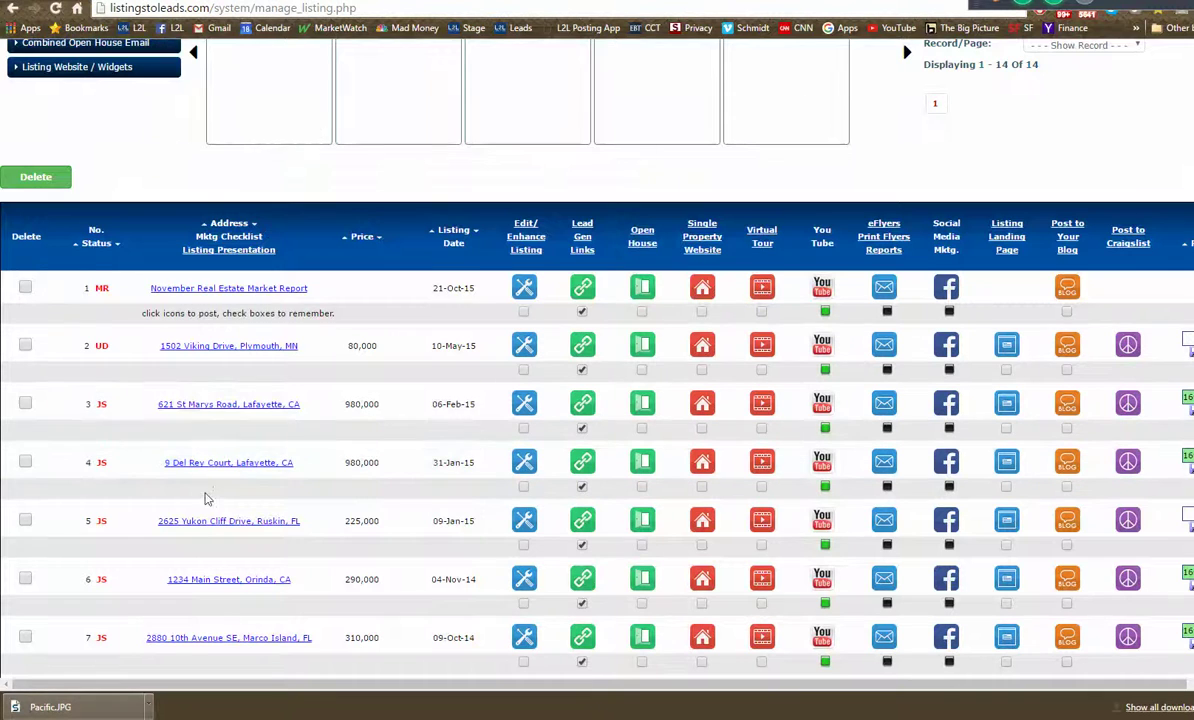
scroll(228, 449, "down", 4)
scroll(107, 510, "down", 1)
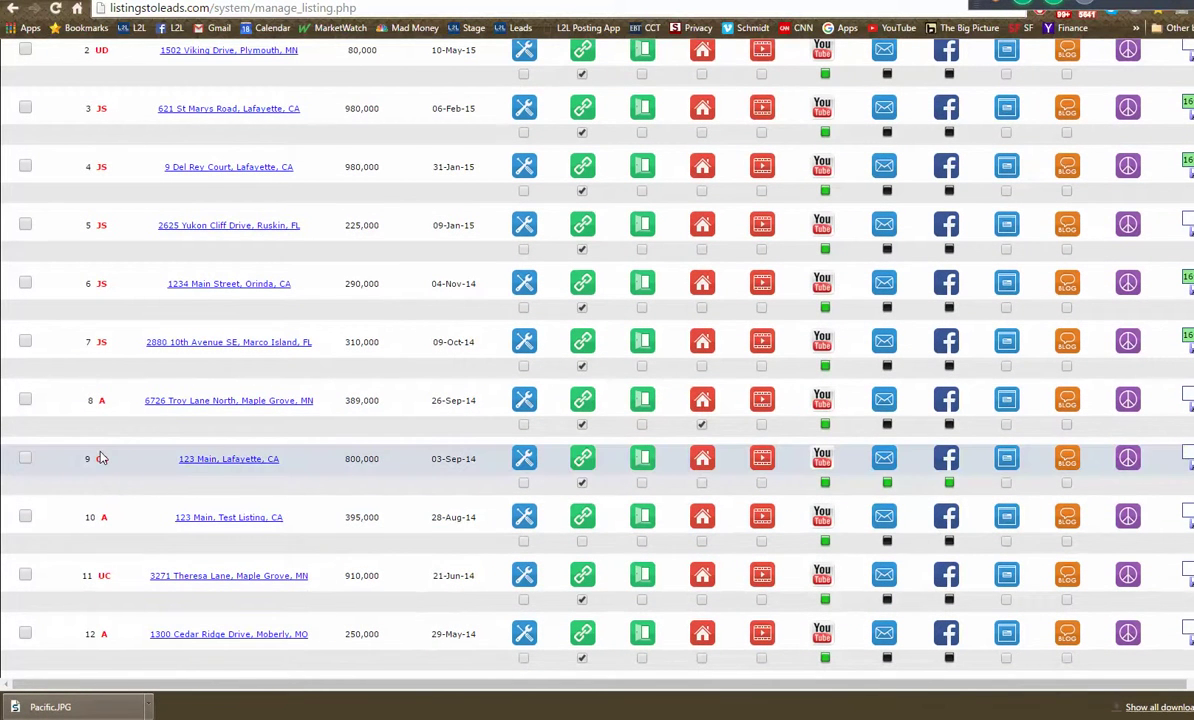
mouse_move(101, 401)
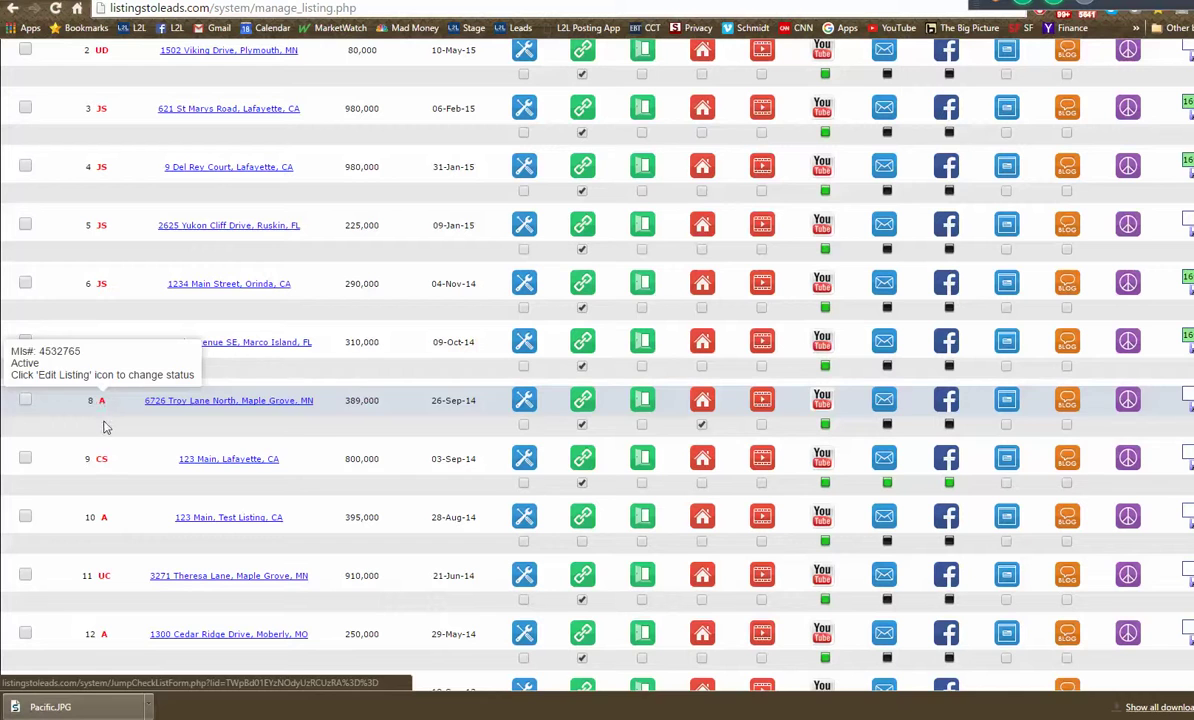
left_click(693, 462)
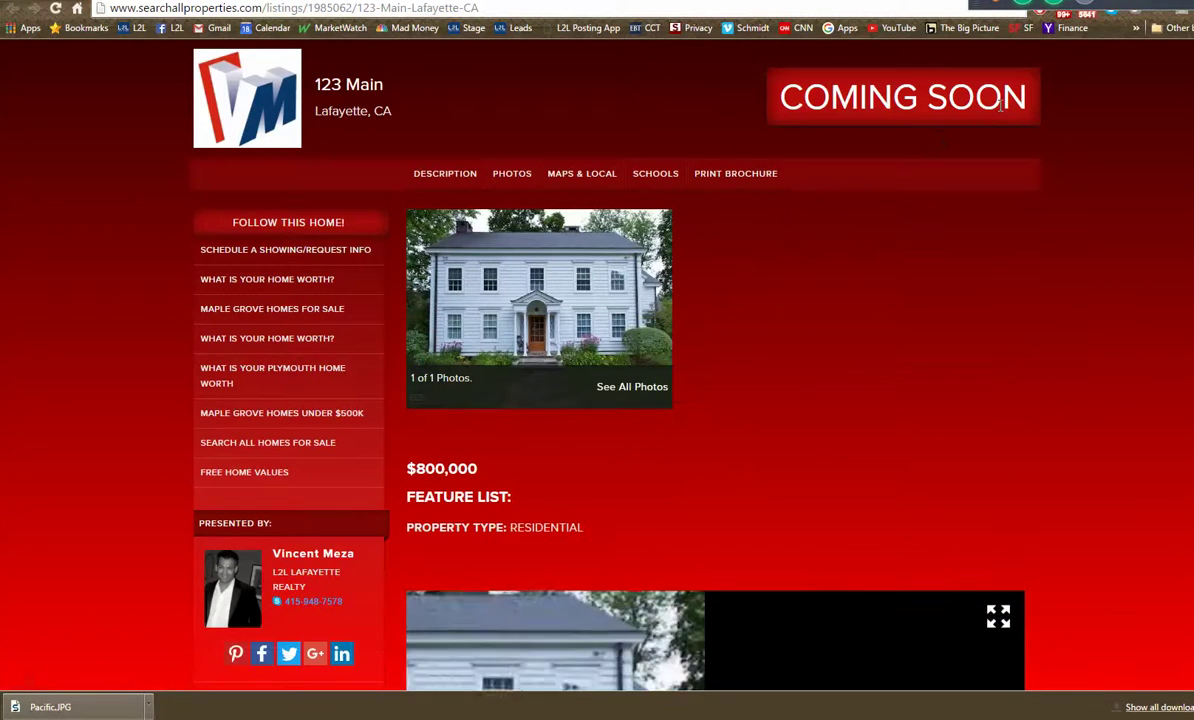
key("alt+Left")
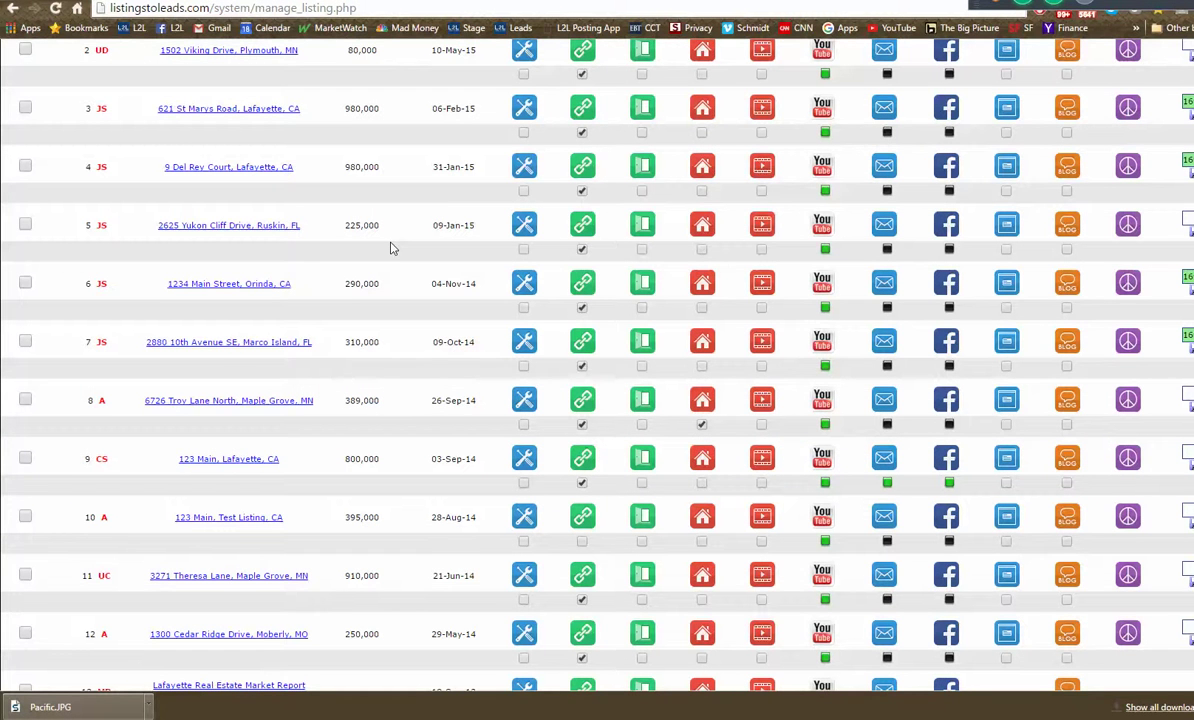
left_click(702, 577)
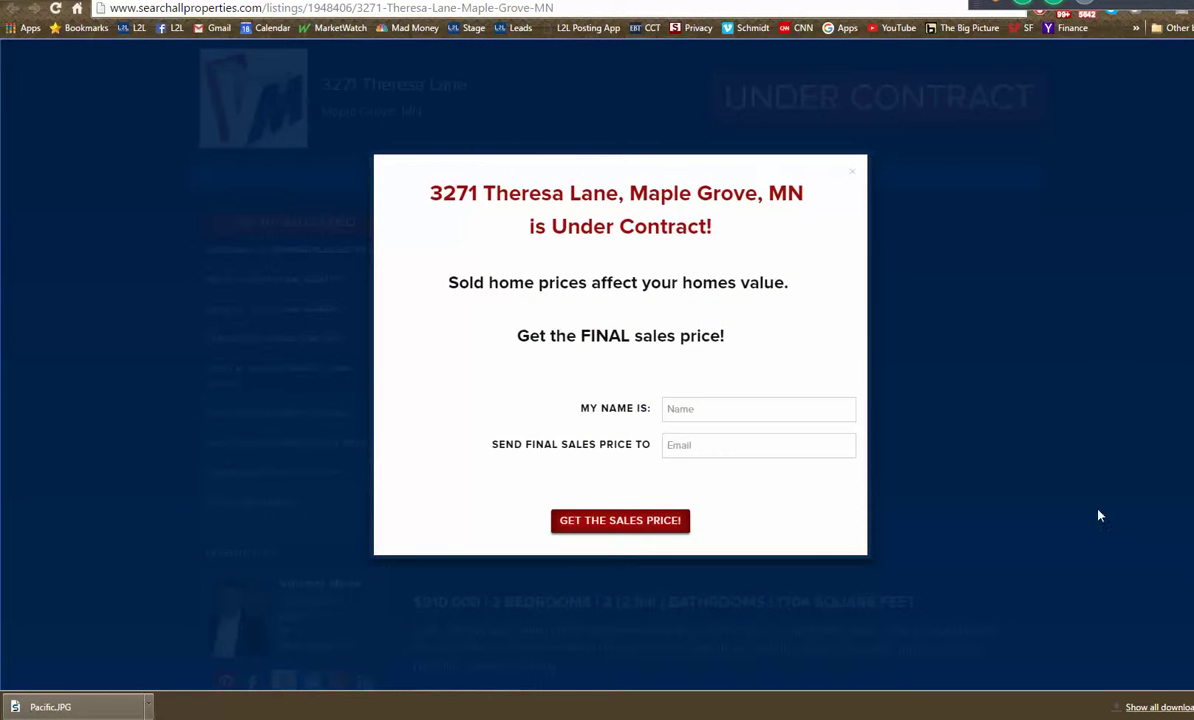
left_click(855, 174)
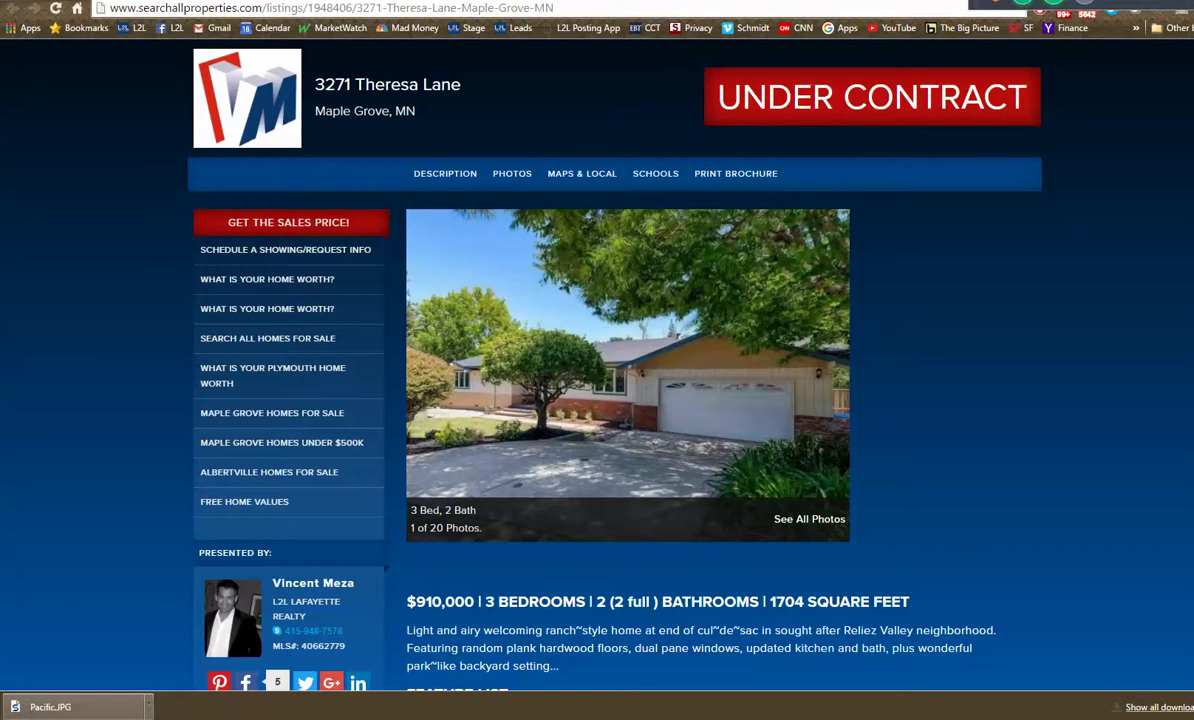
key("ctrl+w")
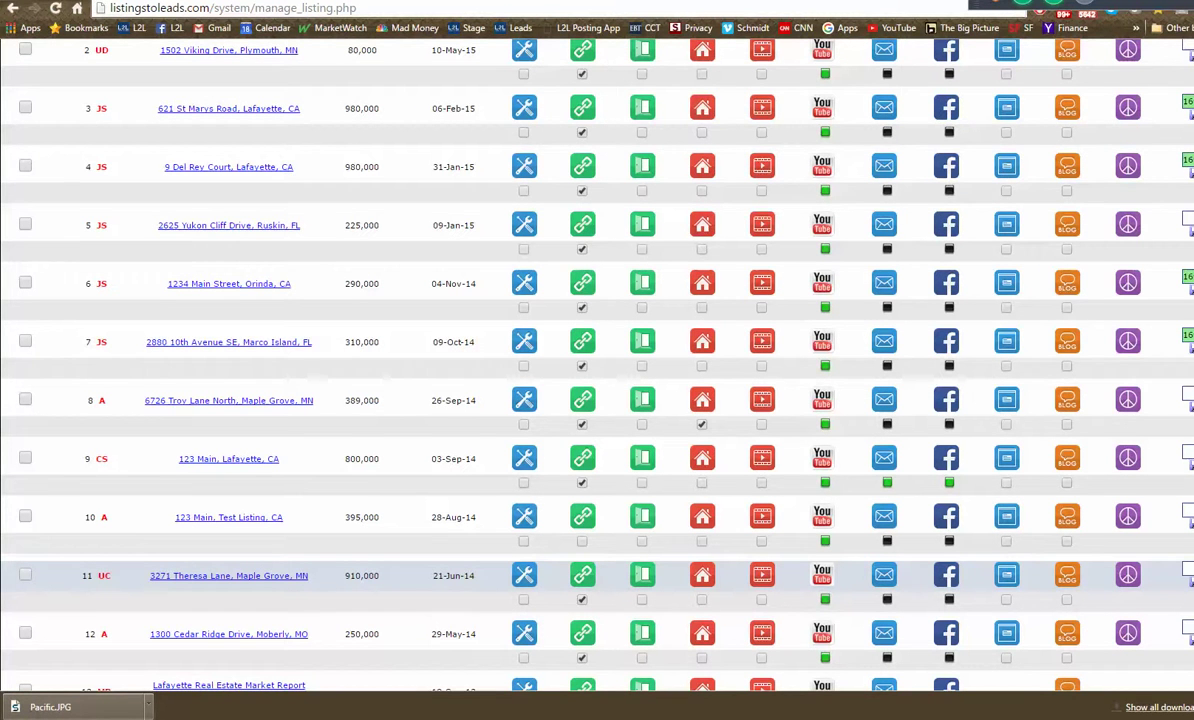
scroll(290, 130, "up", 4)
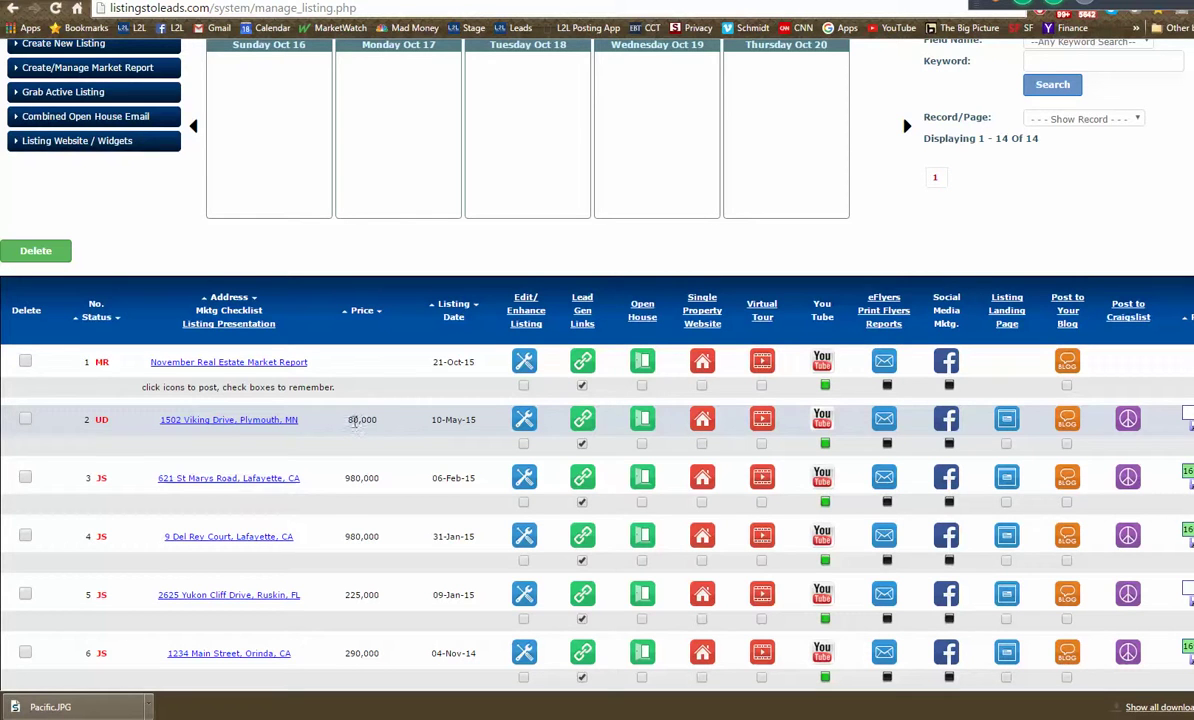
left_click(703, 420)
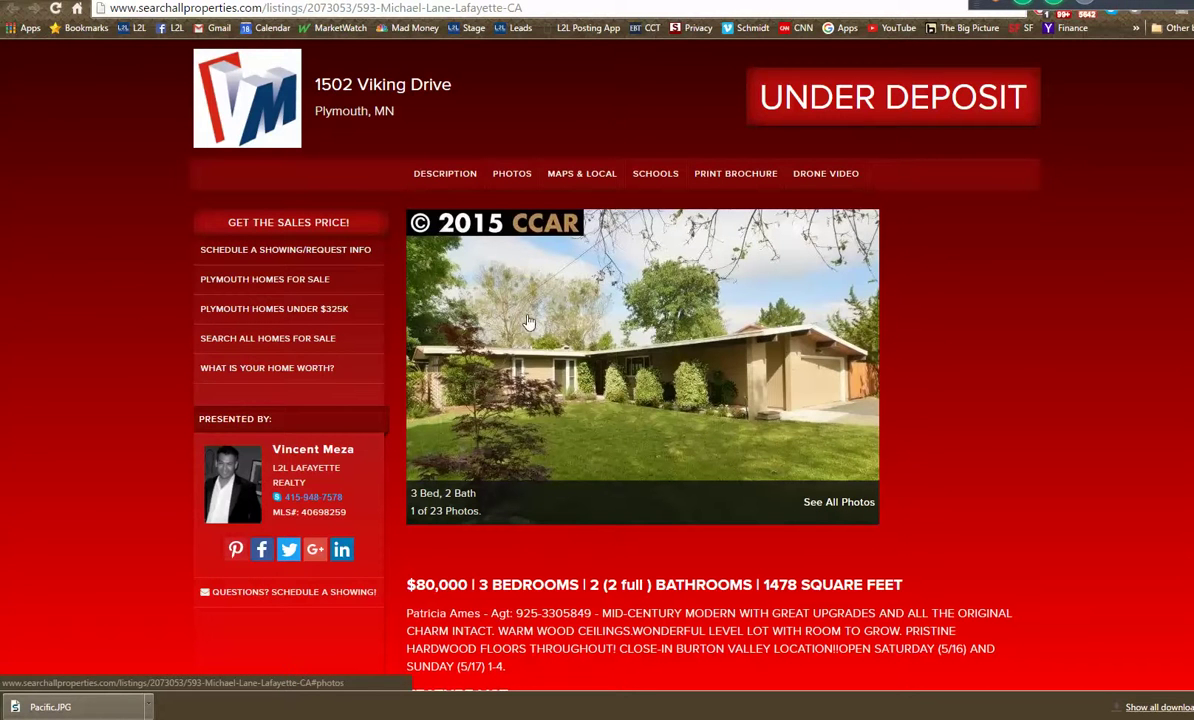
key("ctrl+w")
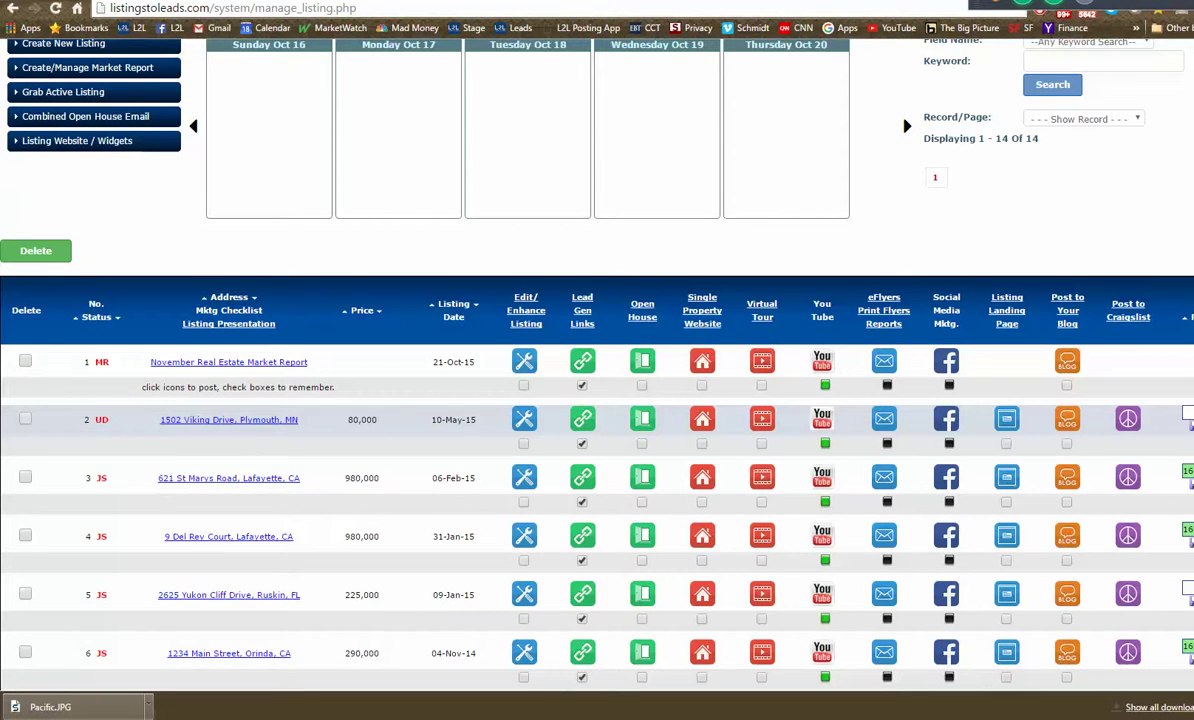
scroll(140, 233, "up", 3)
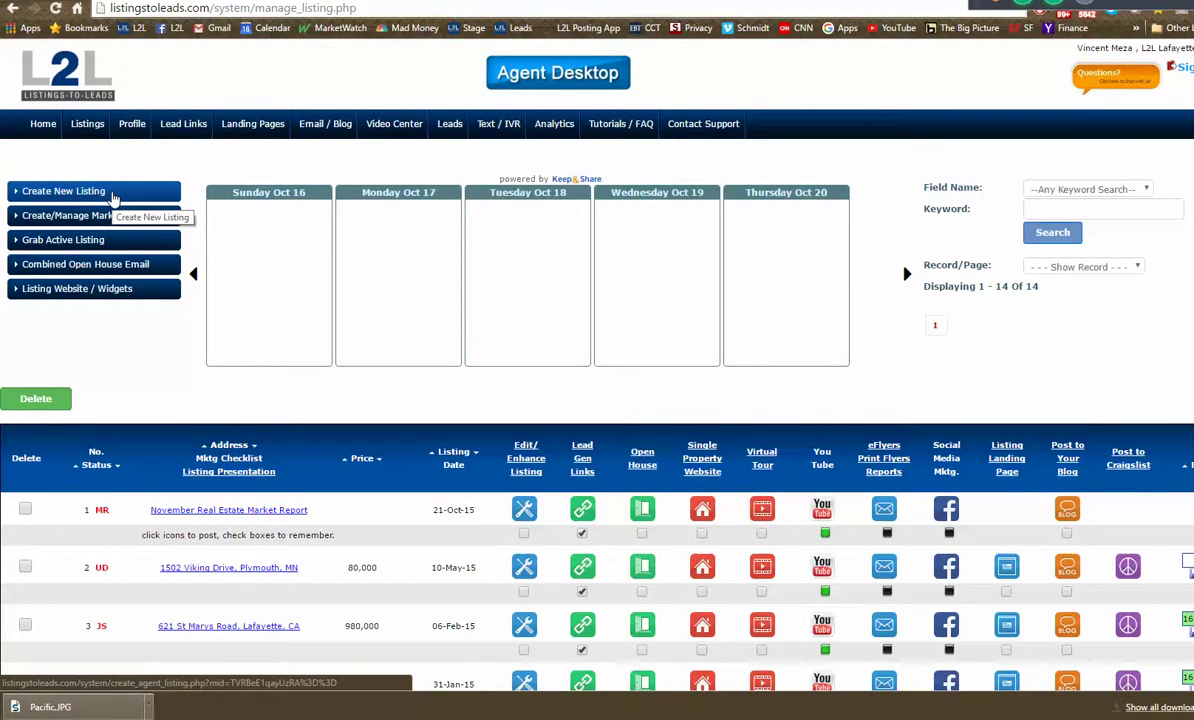
left_click(113, 194)
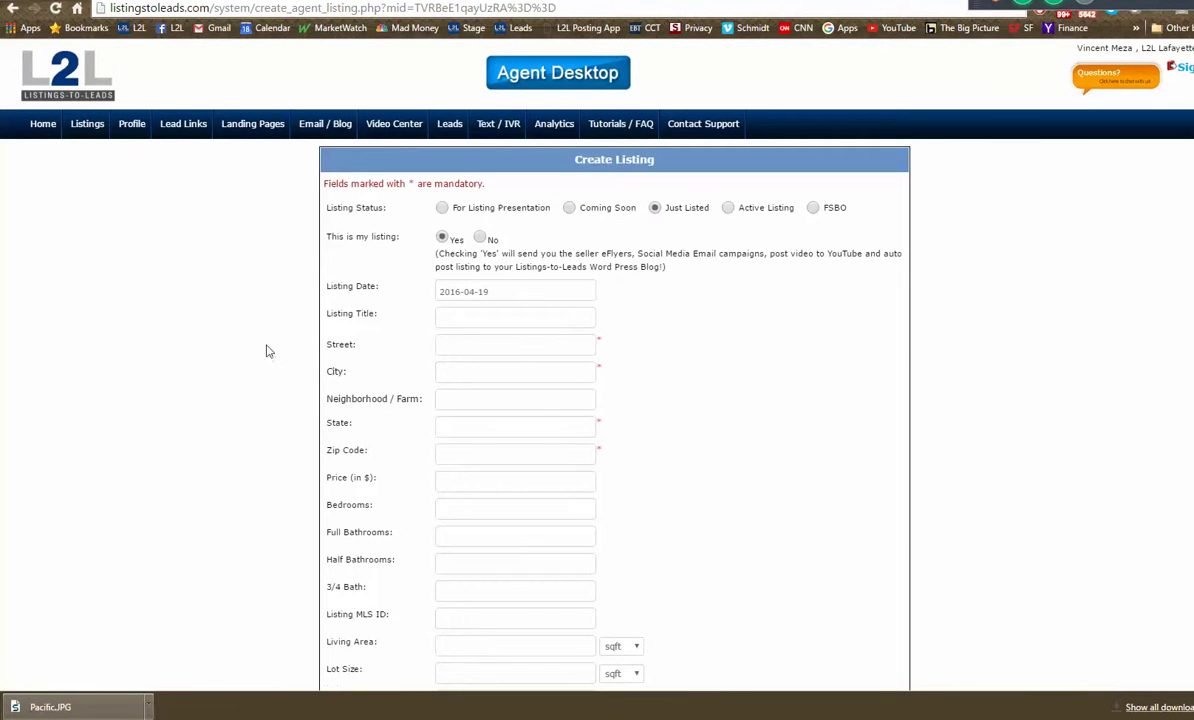
scroll(472, 362, "down", 2)
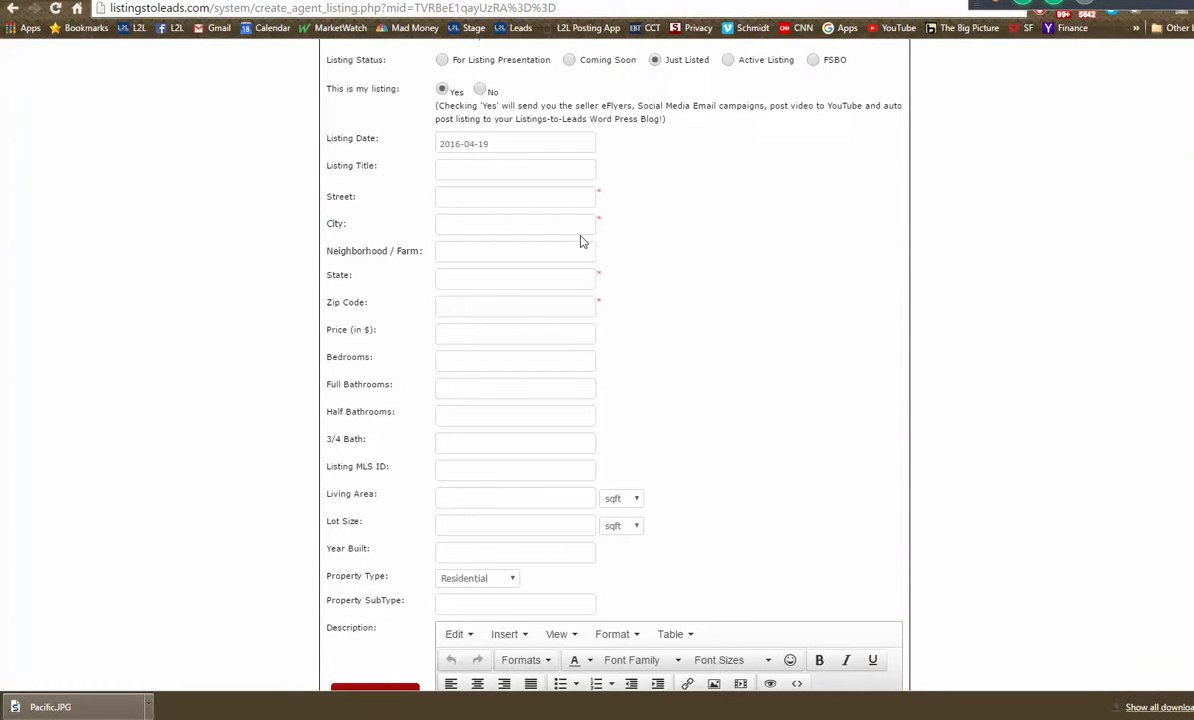
scroll(674, 330, "down", 3)
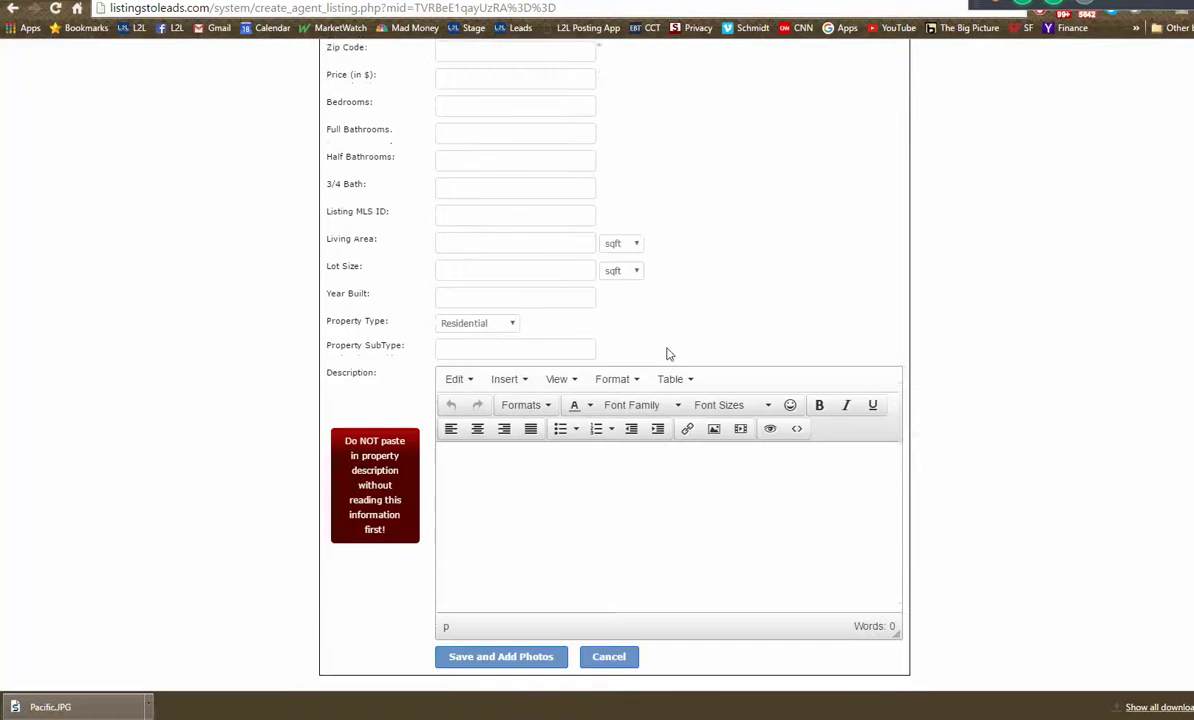
scroll(245, 320, "up", 5)
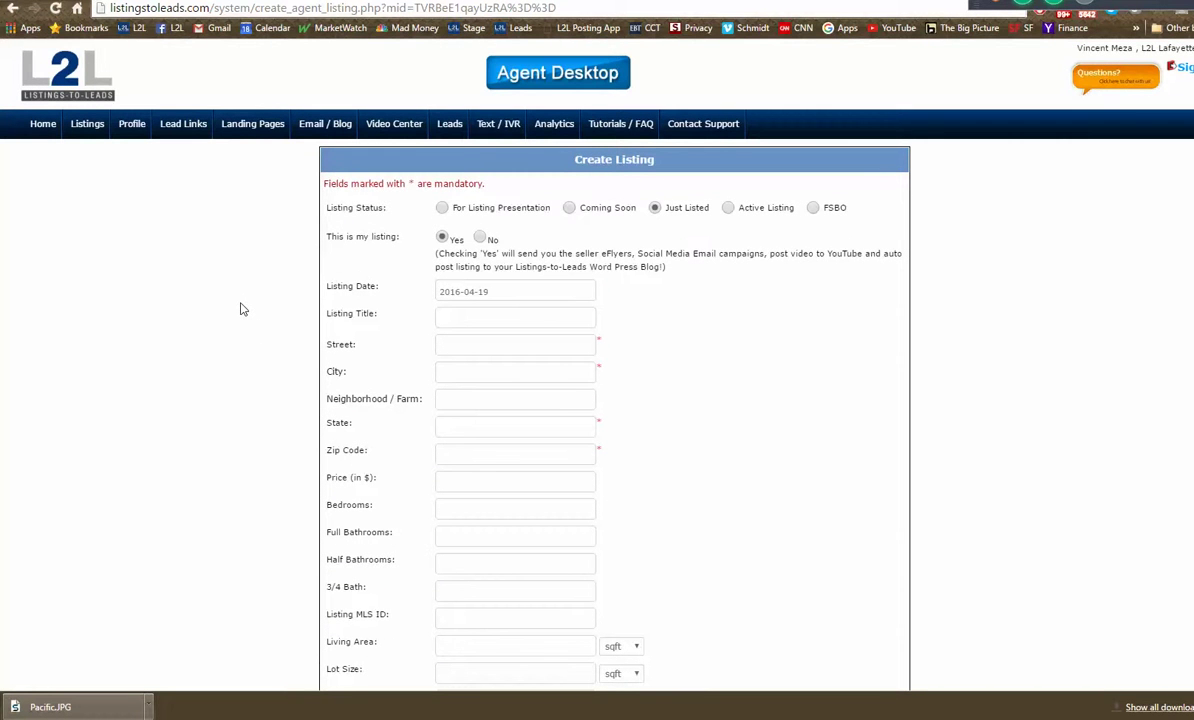
left_click(12, 12)
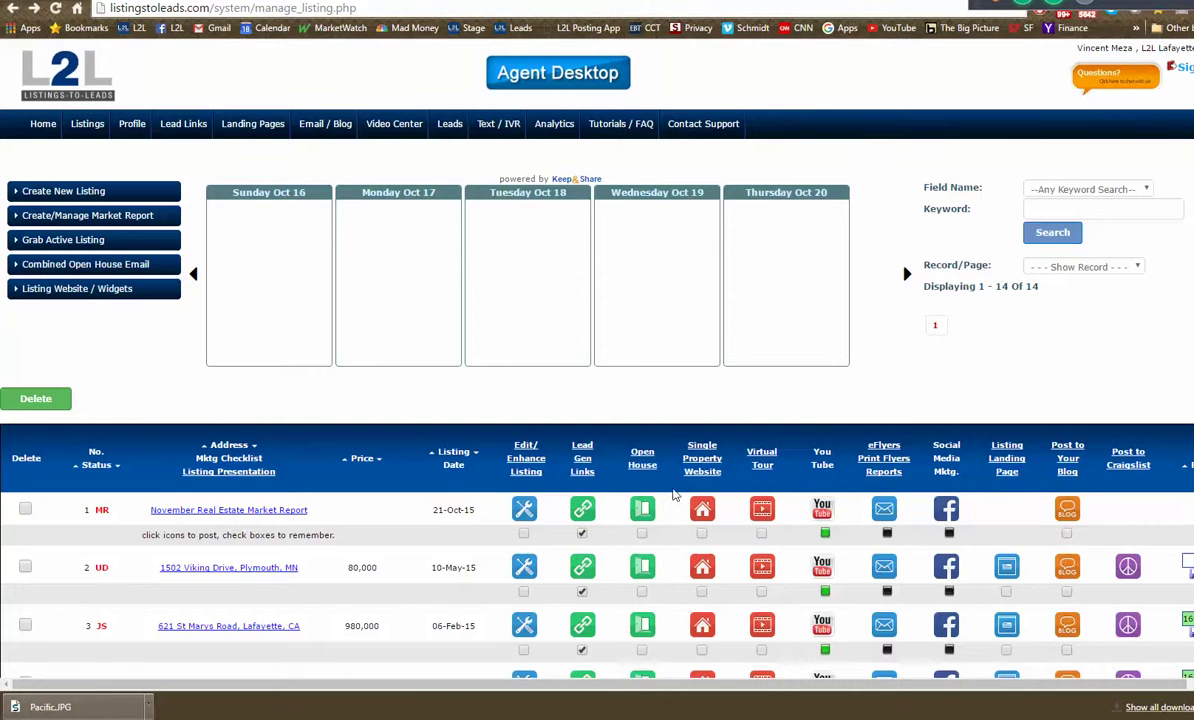
left_click(703, 570)
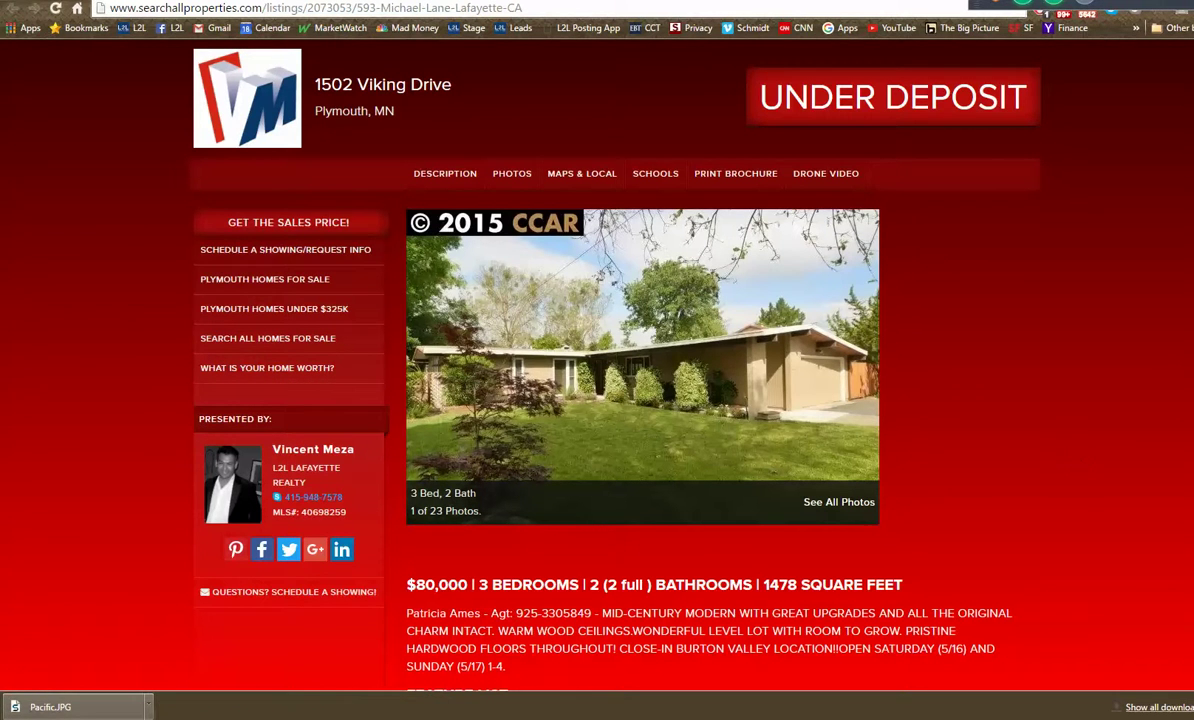
key("ctrl+w")
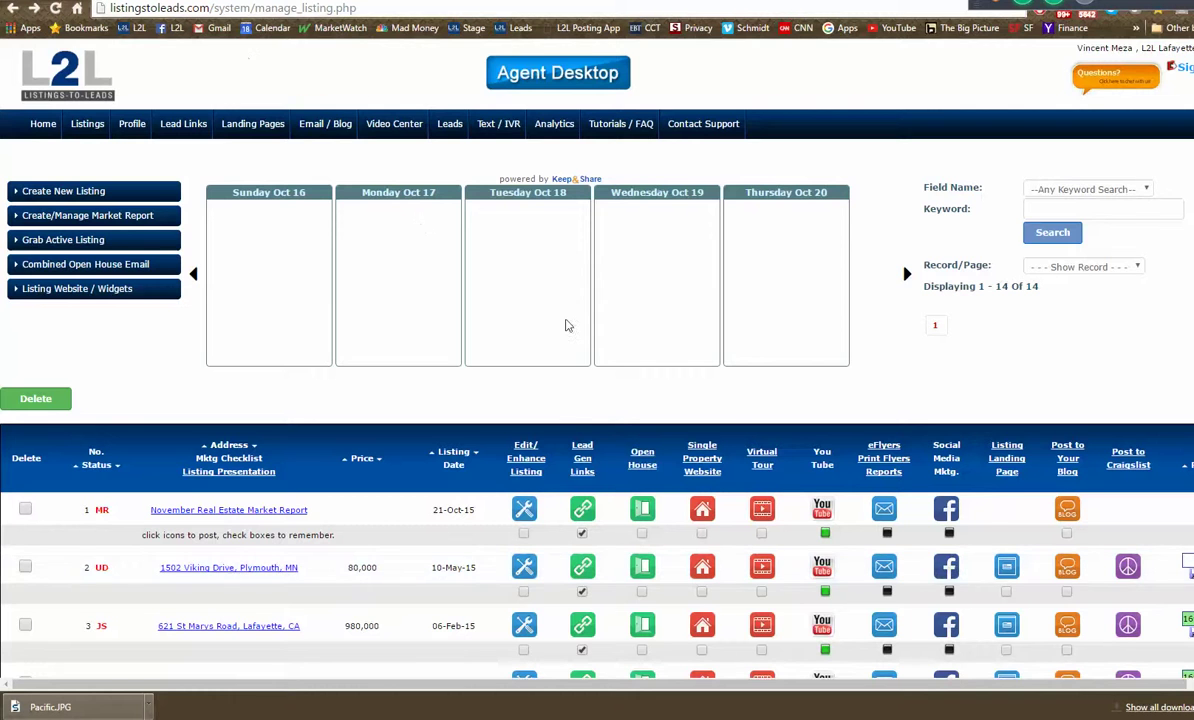
scroll(640, 420, "down", 2)
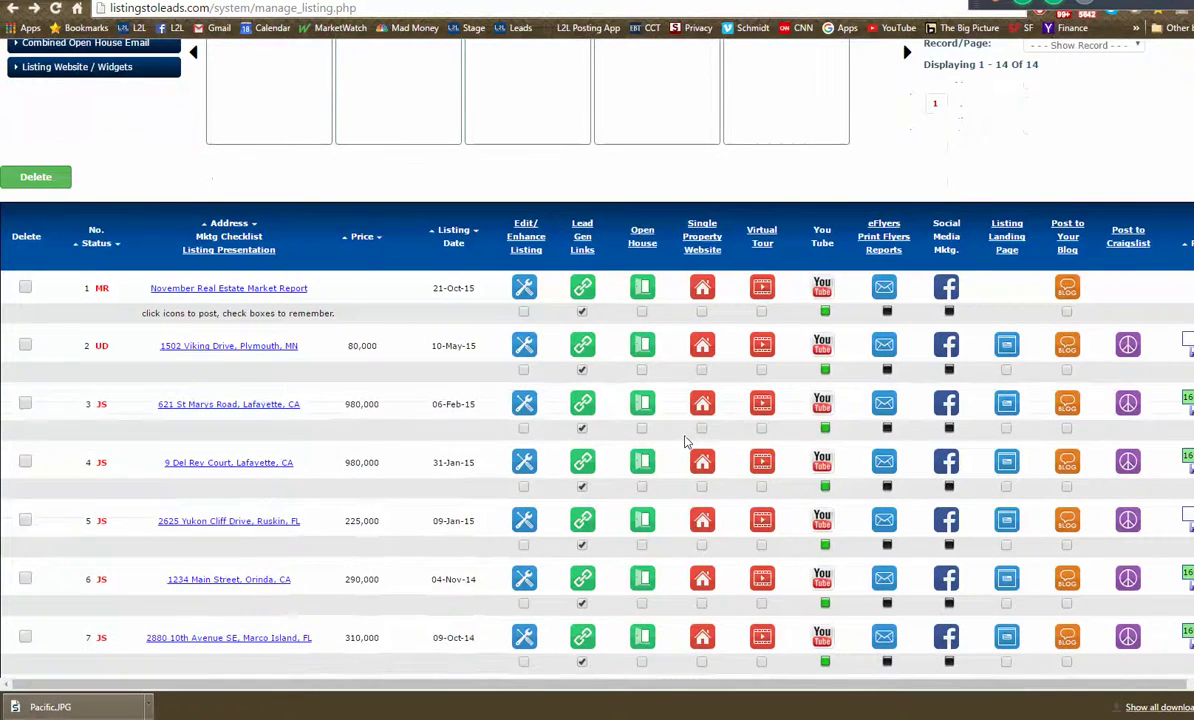
scroll(686, 440, "down", 1)
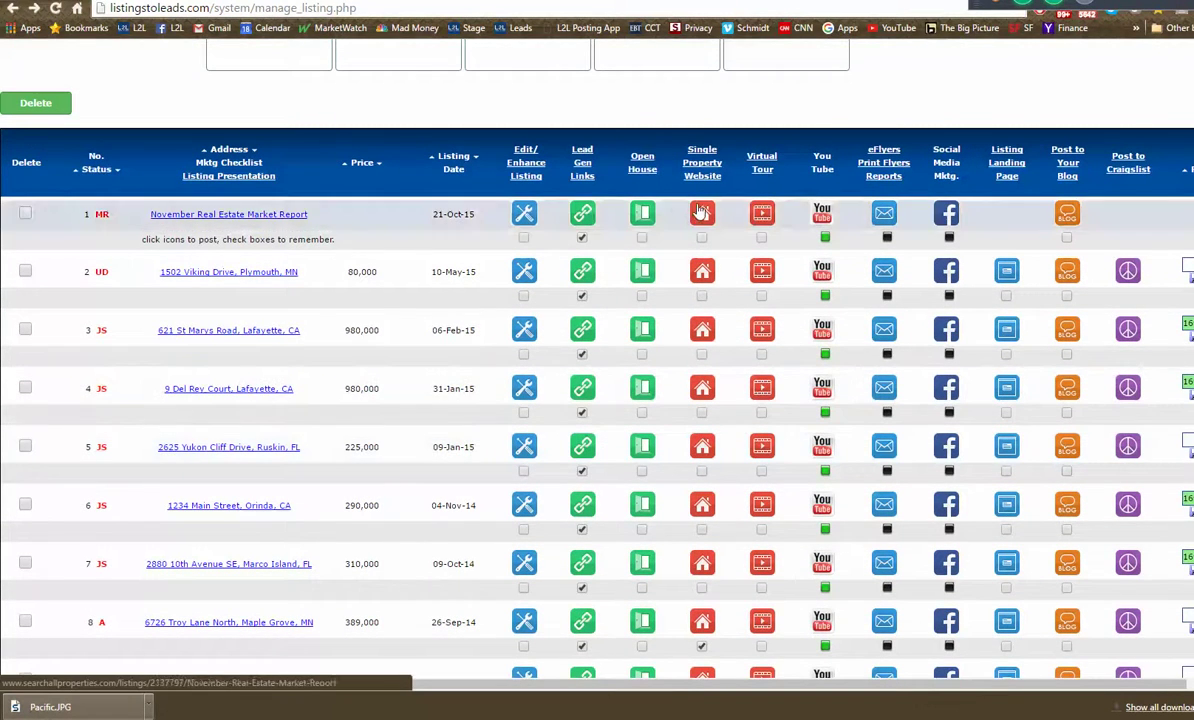
left_click(523, 391)
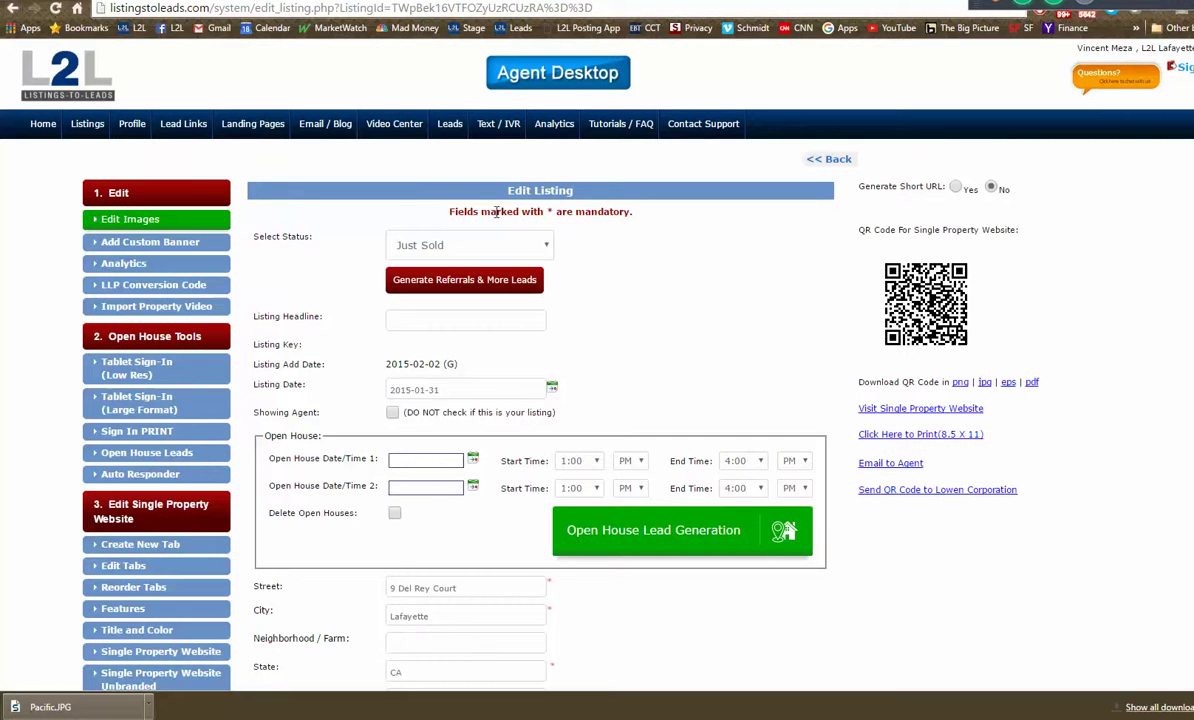
left_click(549, 248)
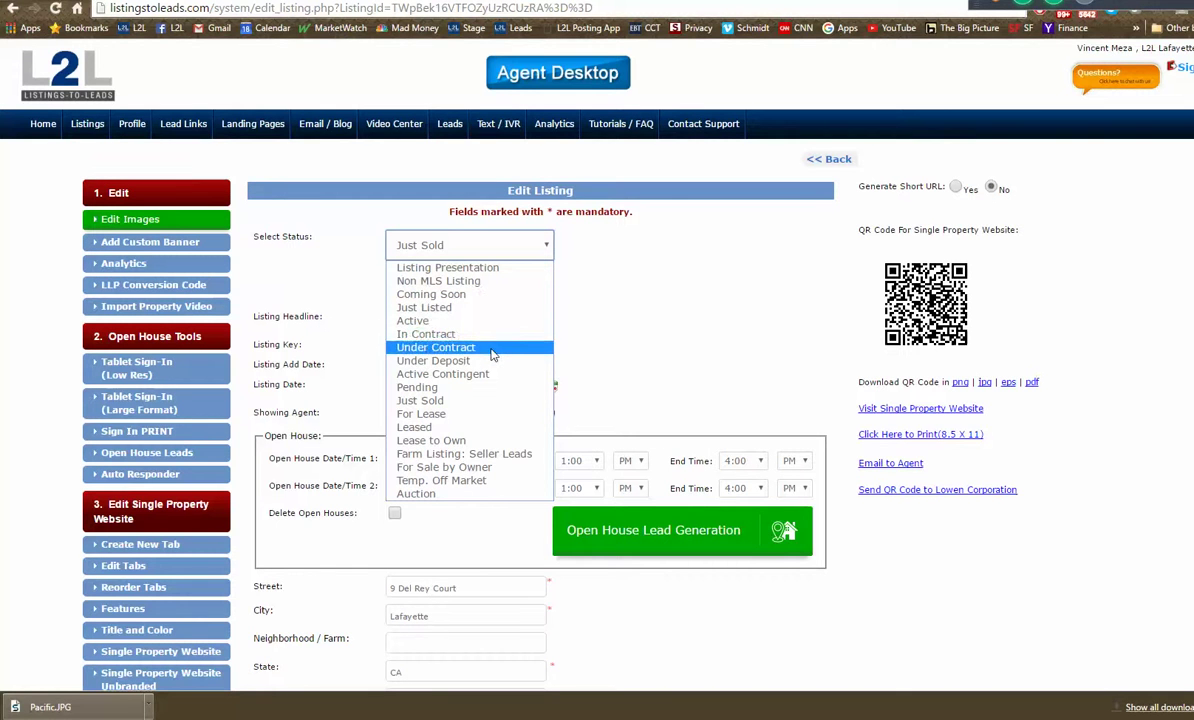
left_click(588, 308)
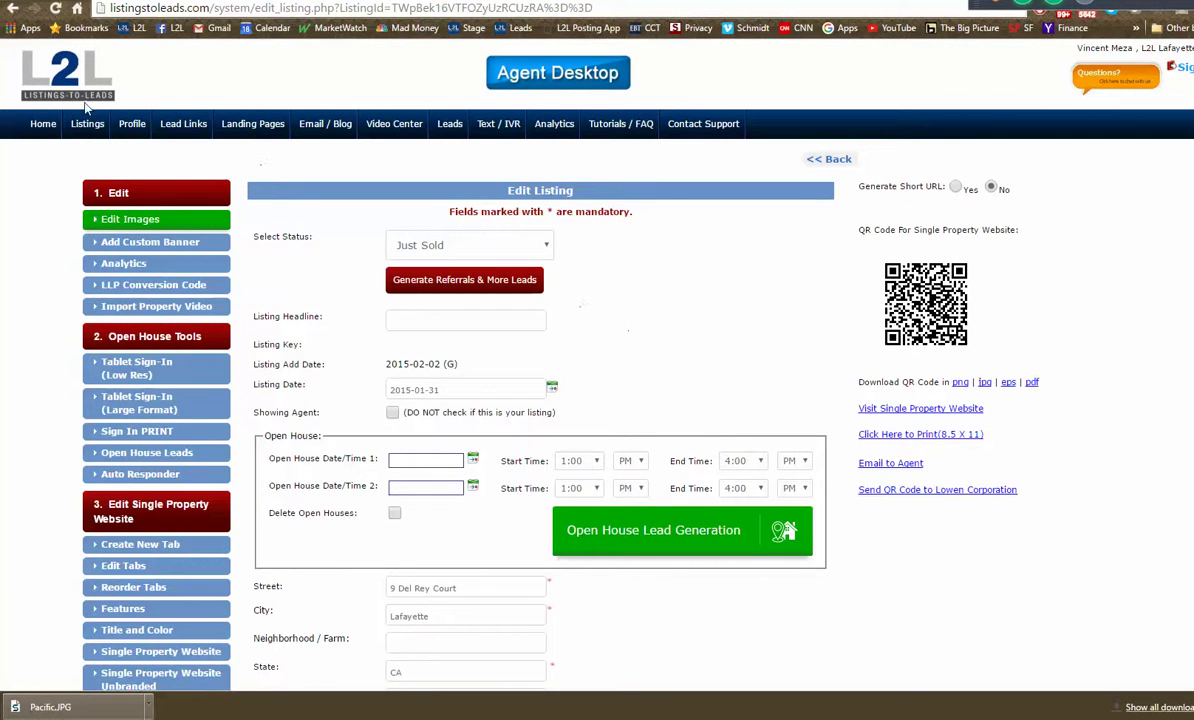
left_click(12, 8)
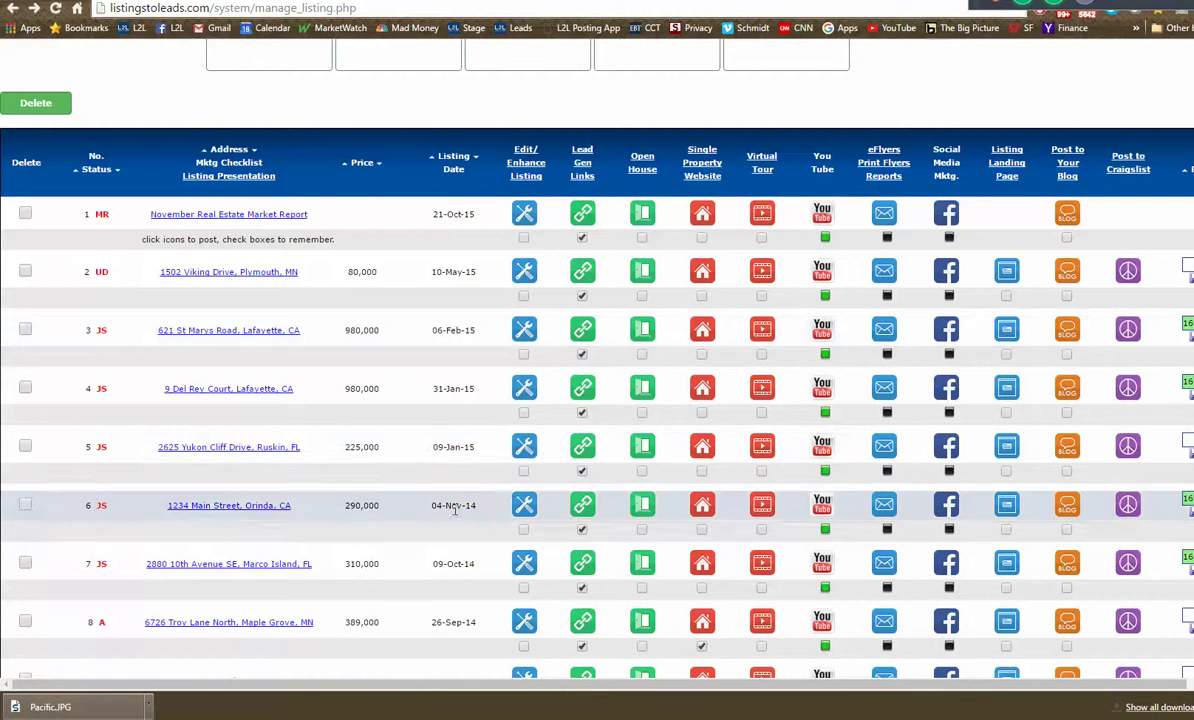
left_click(531, 566)
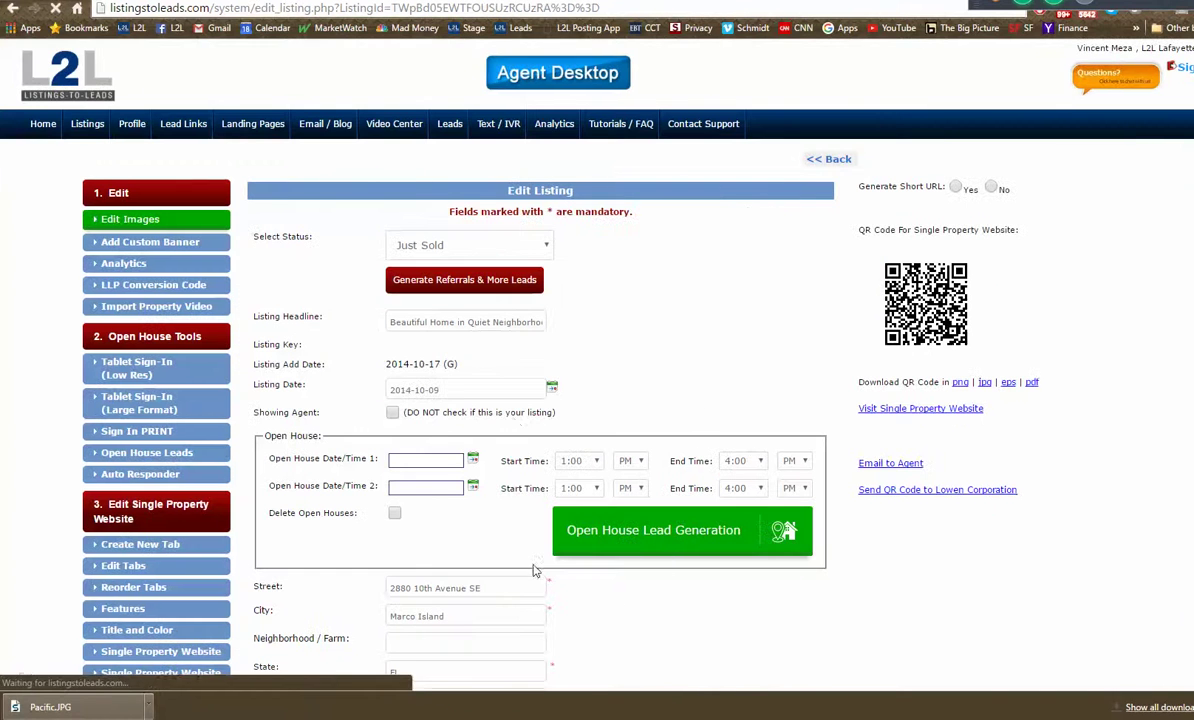
left_click(517, 252)
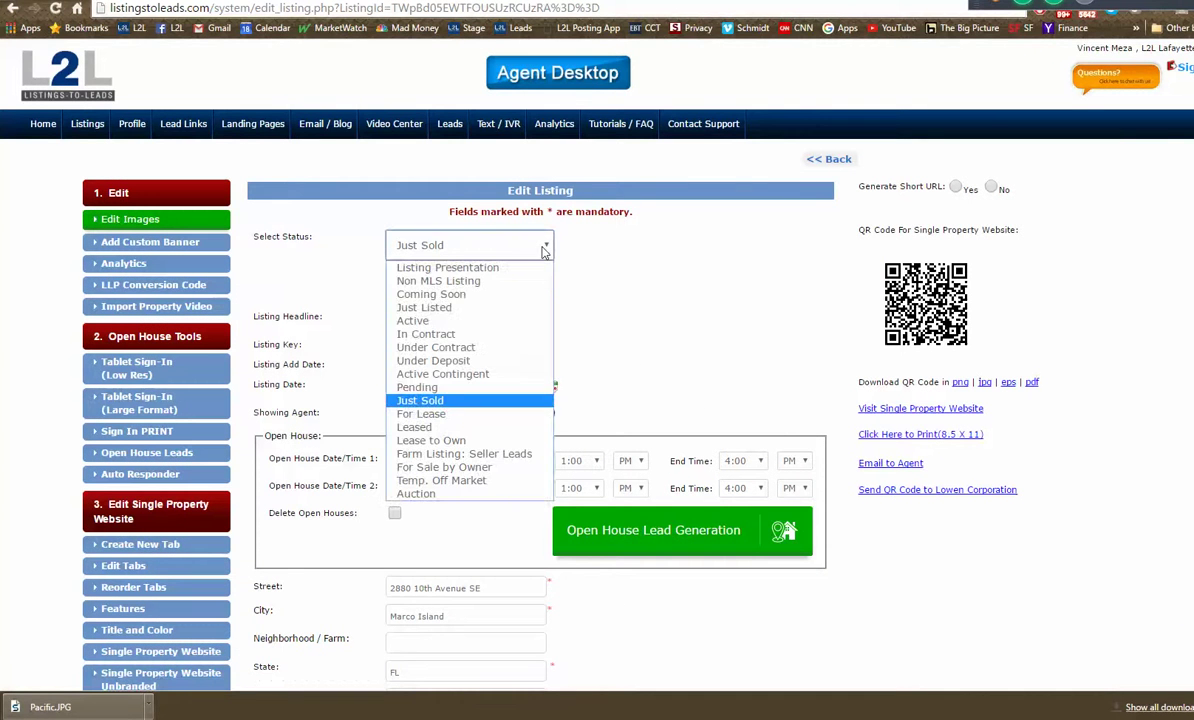
left_click(483, 301)
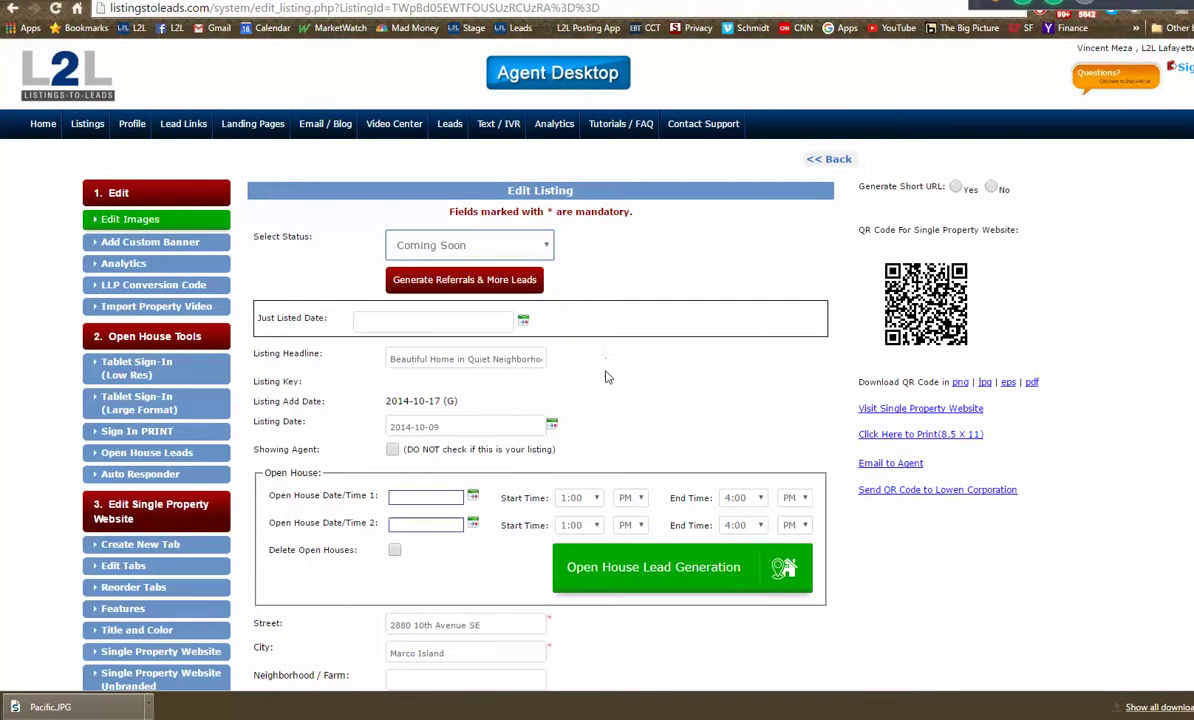
left_click(522, 318)
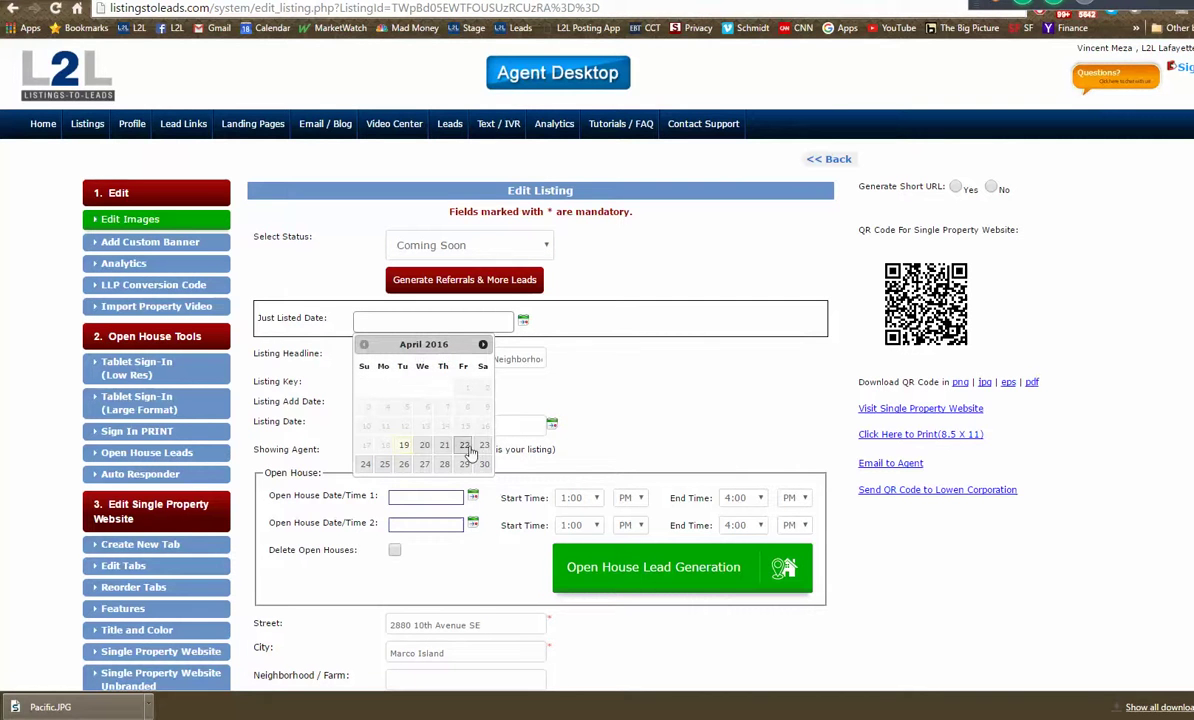
left_click(464, 446)
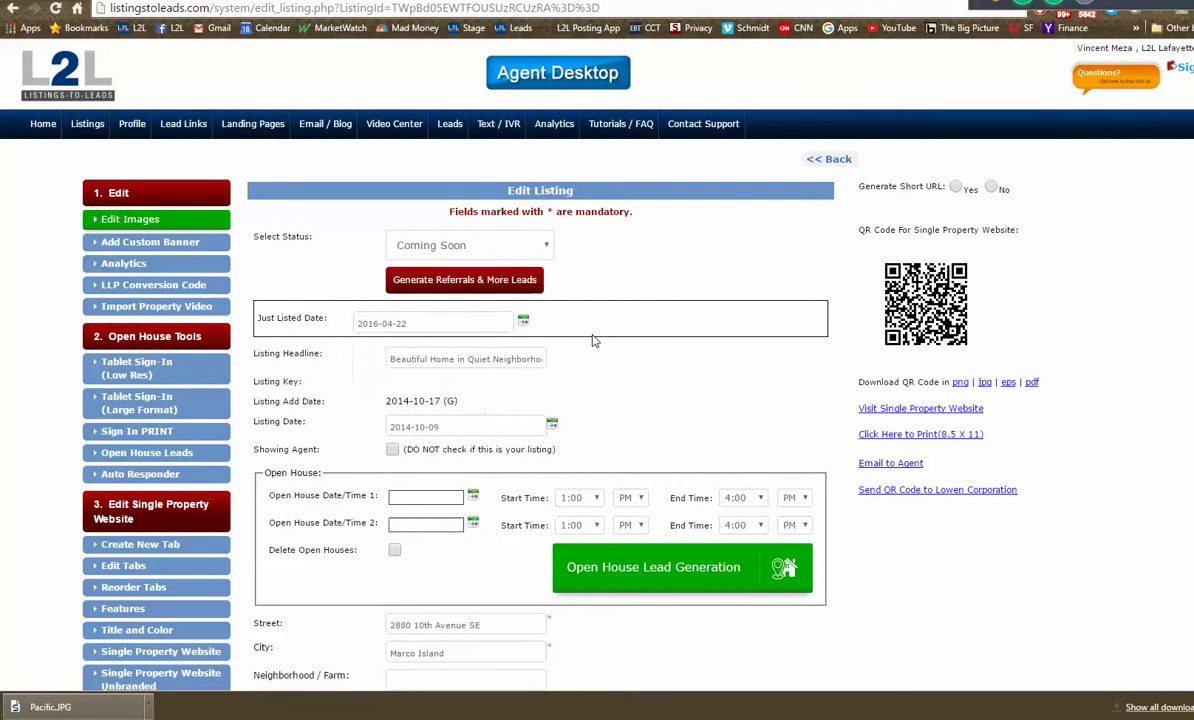
scroll(589, 277, "down", 13)
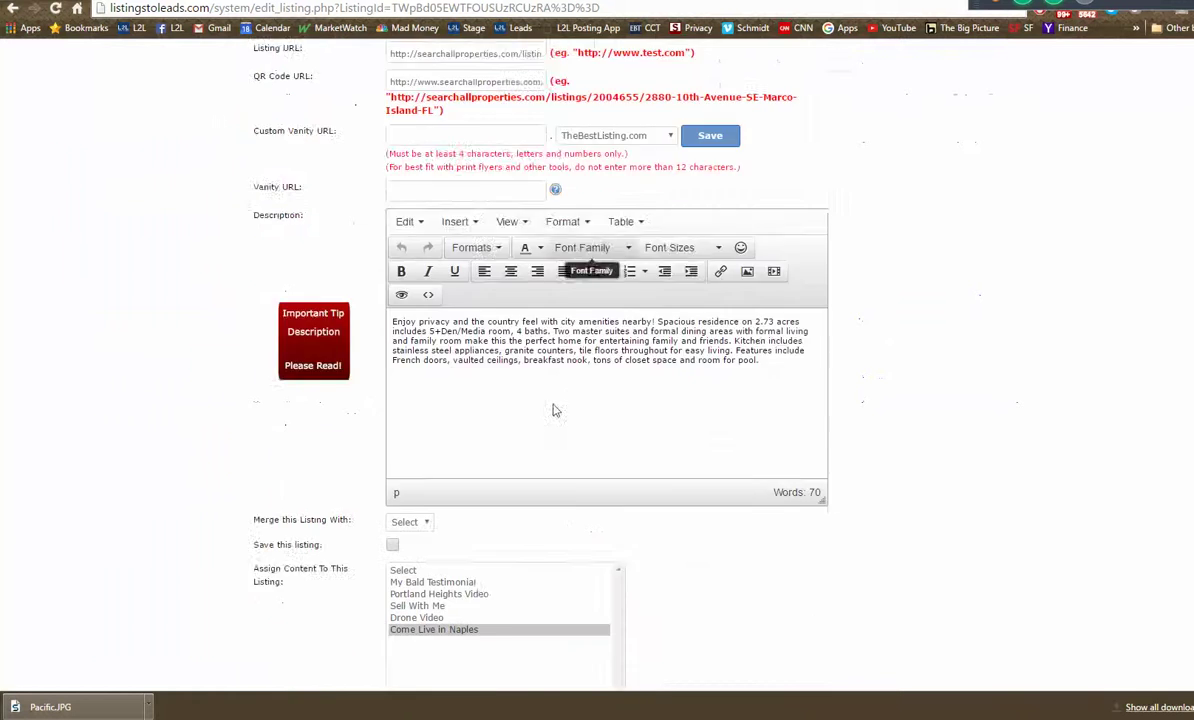
left_click(416, 644)
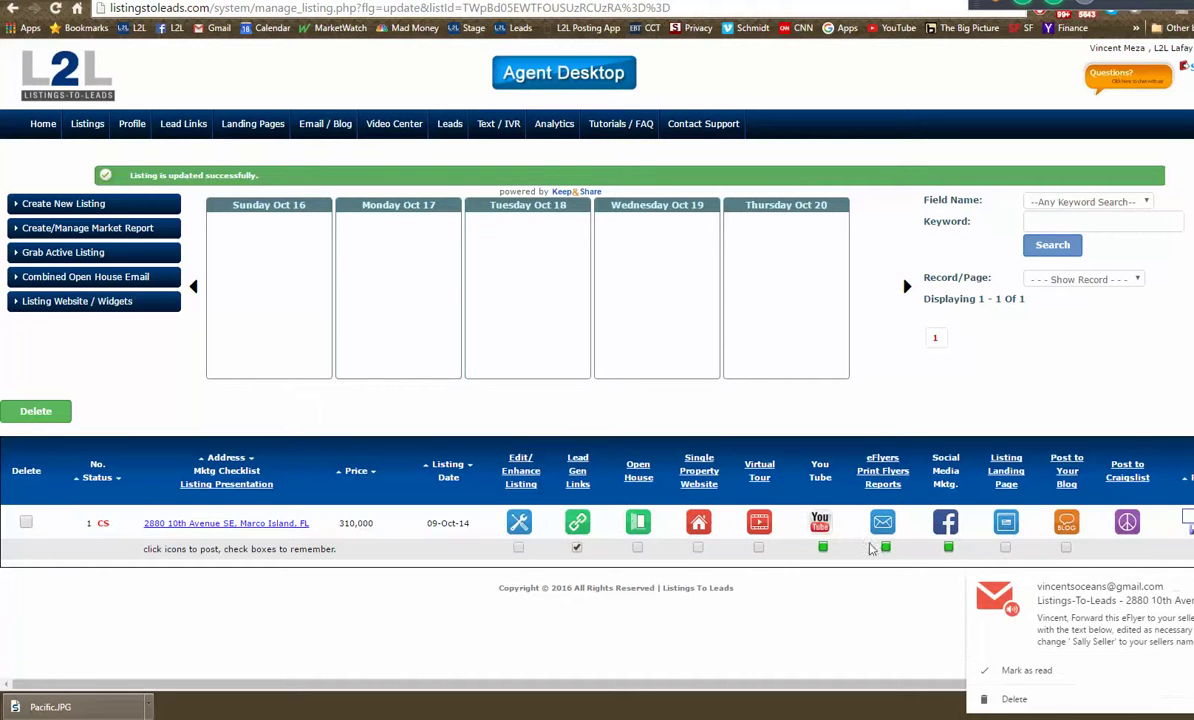
left_click(1150, 629)
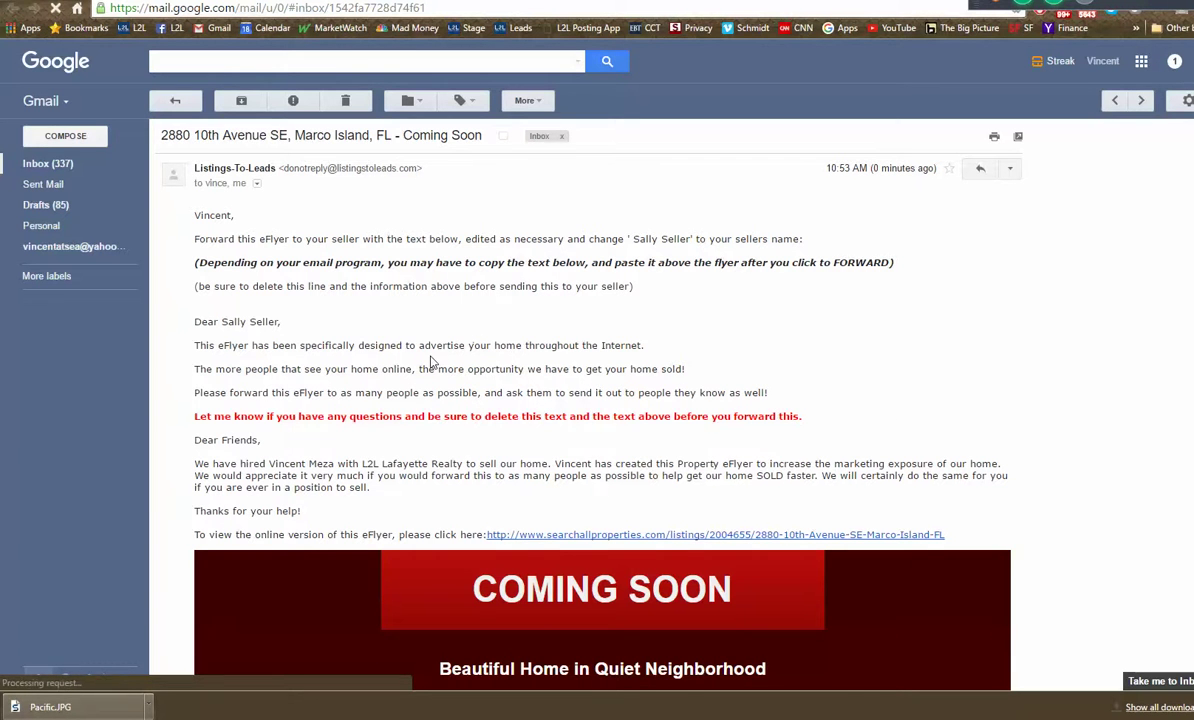
scroll(433, 354, "down", 1)
scroll(433, 354, "down", 5)
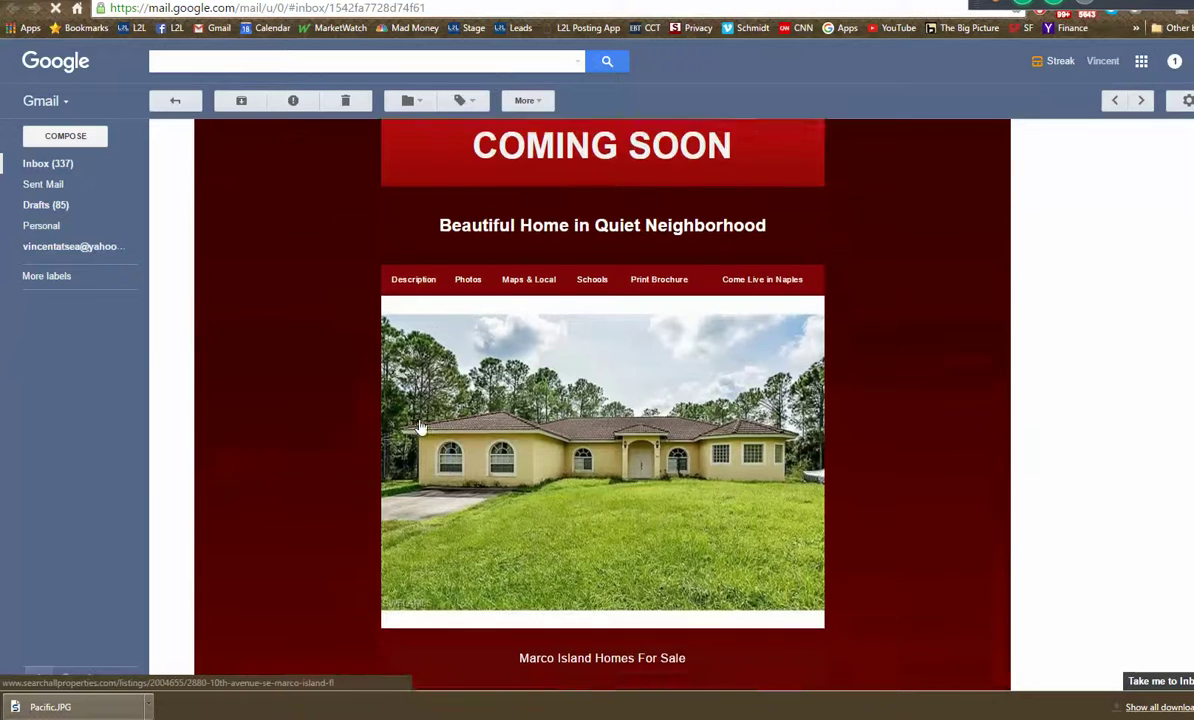
scroll(420, 430, "down", 6)
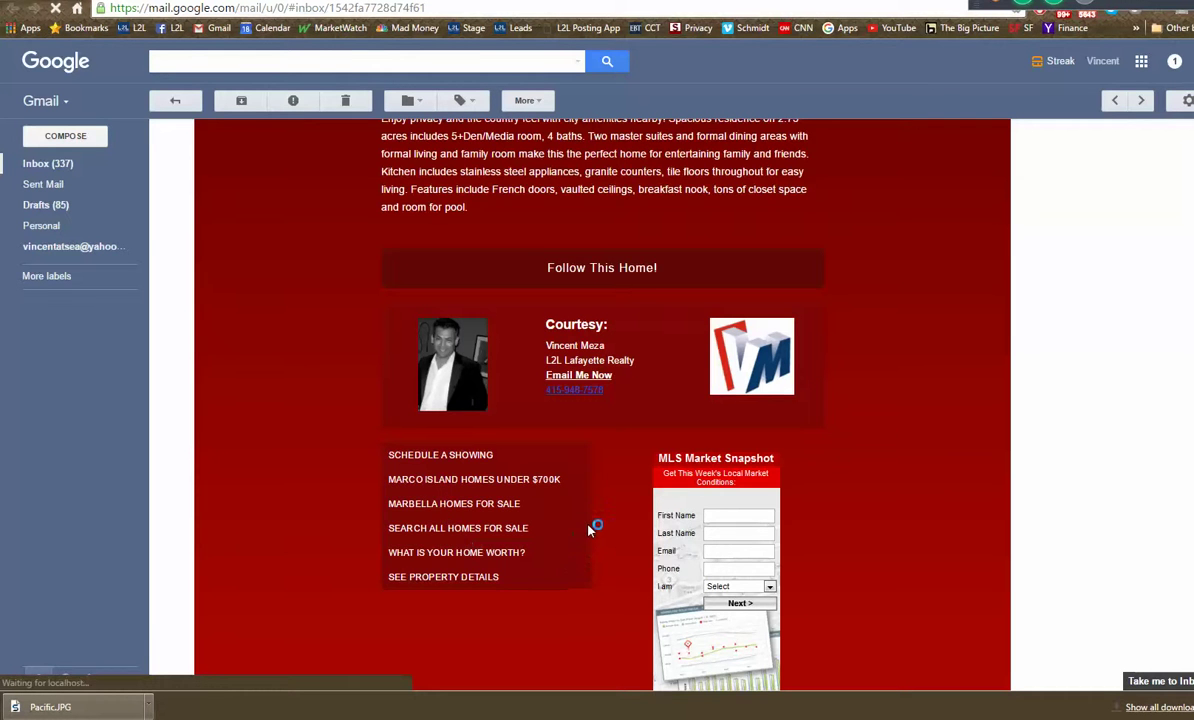
scroll(590, 523, "up", 7)
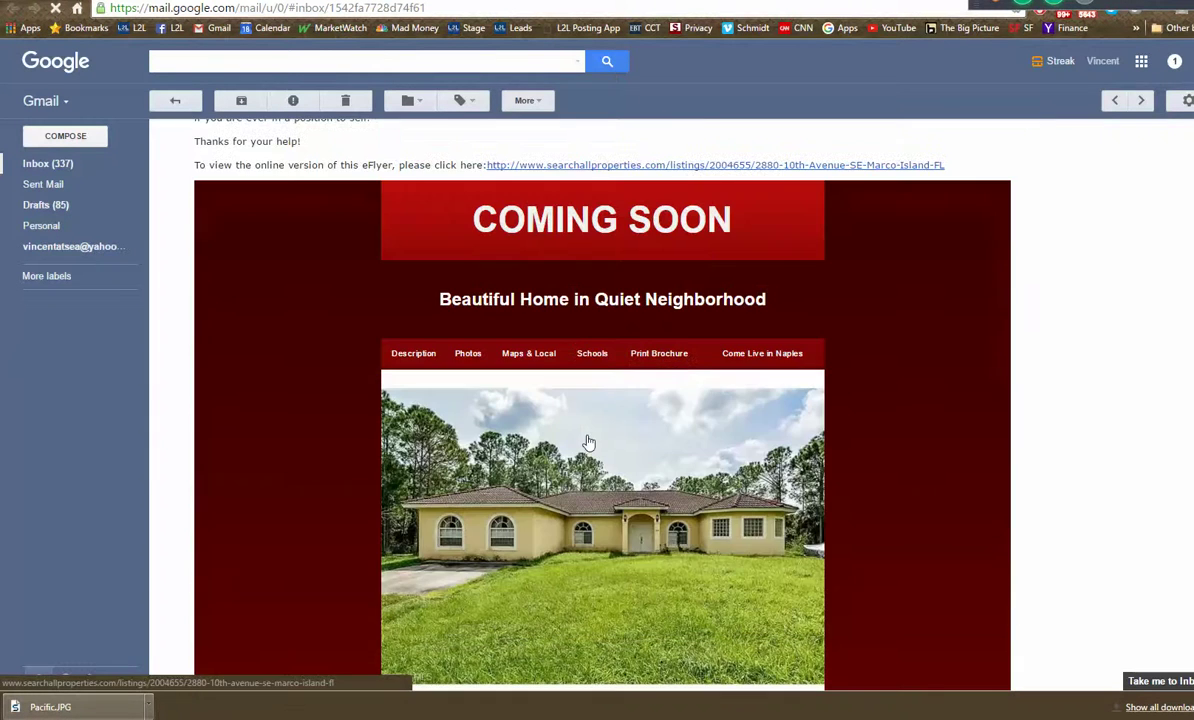
scroll(589, 443, "up", 2)
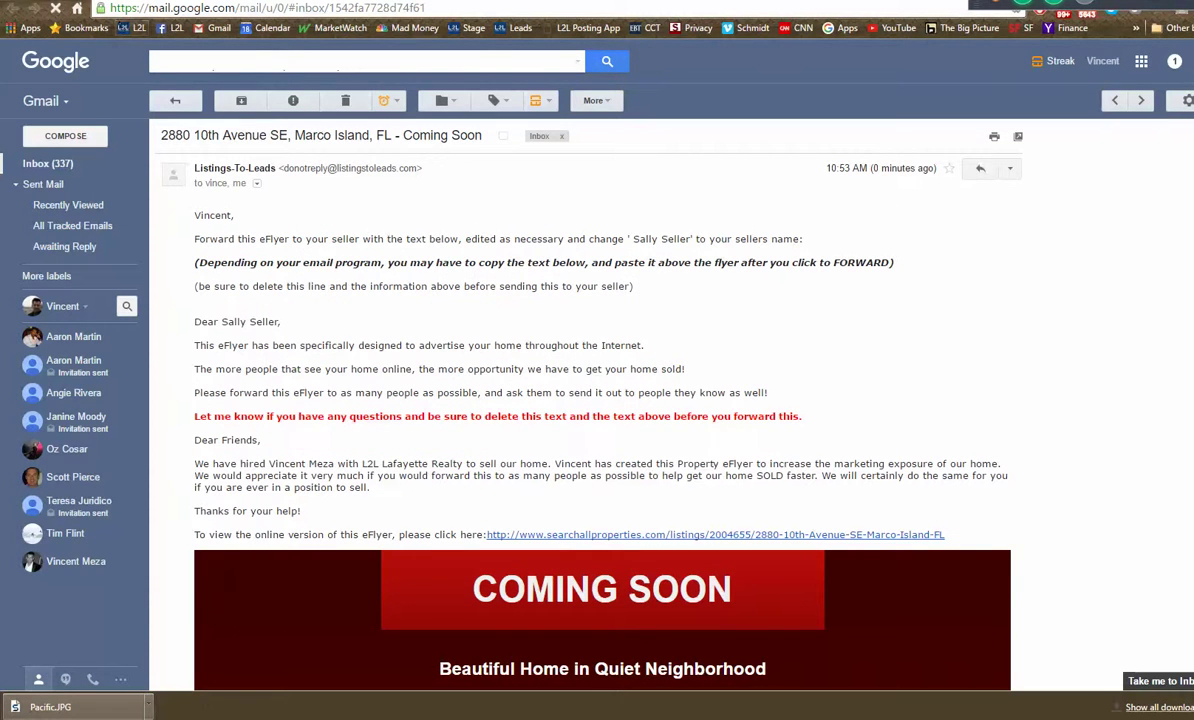
key("ctrl+Tab")
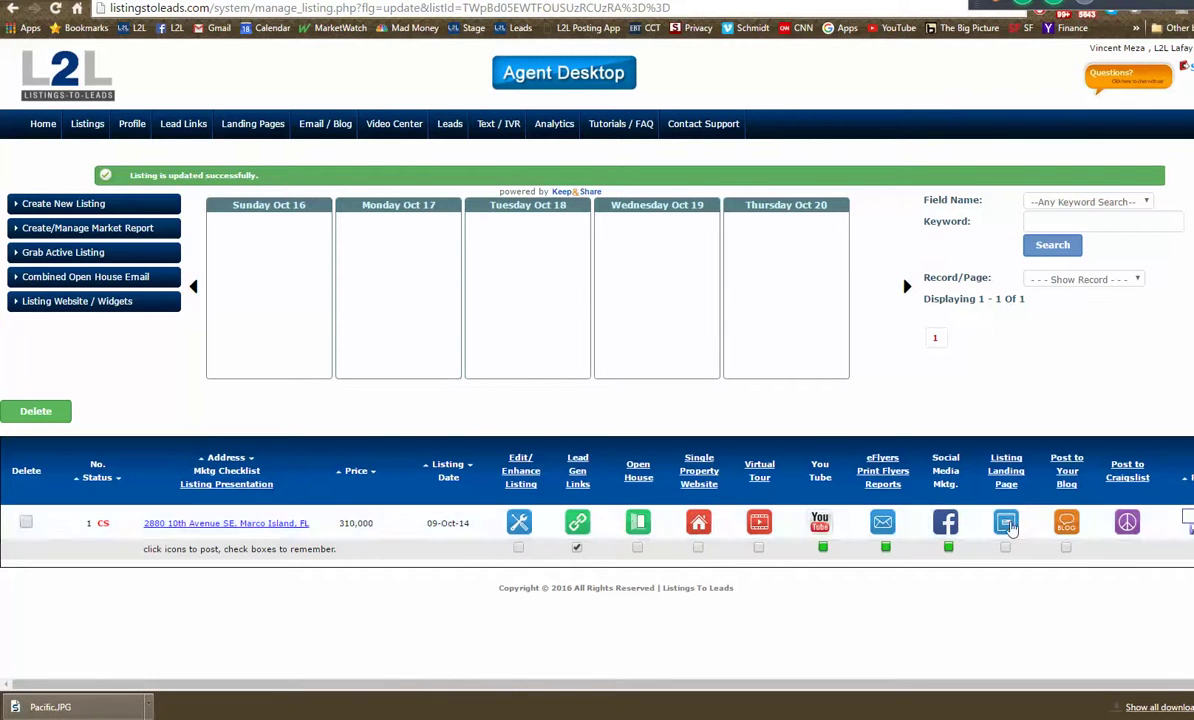
left_click(1006, 523)
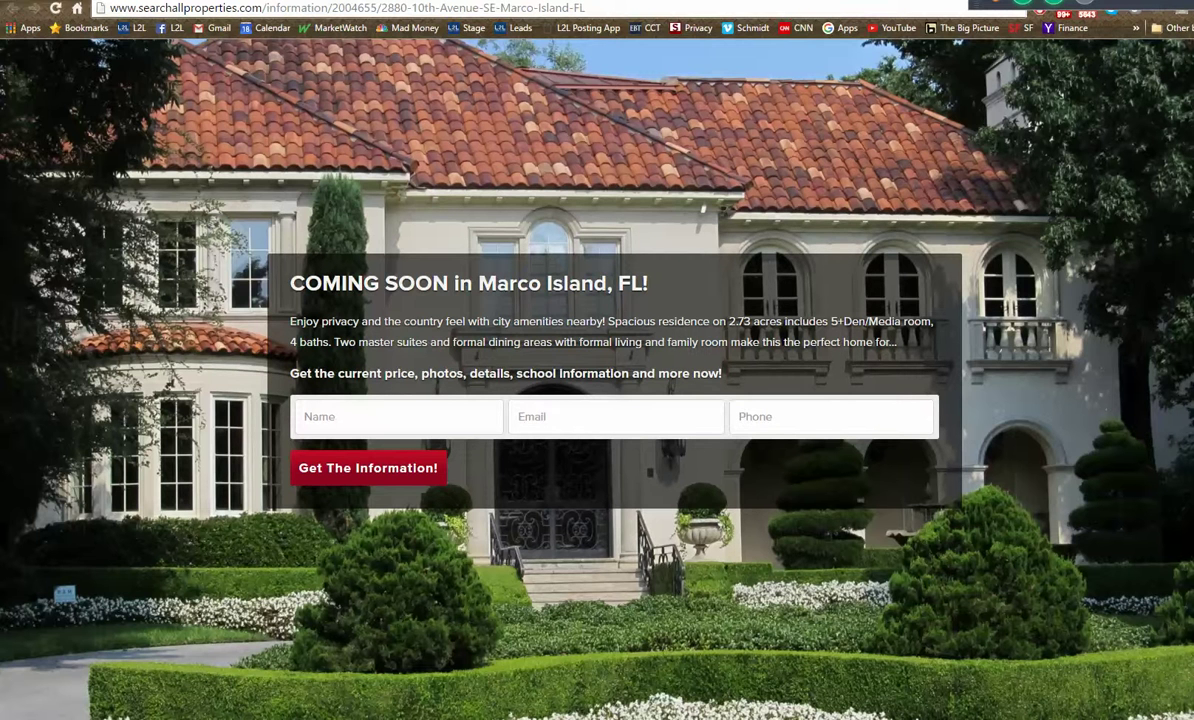
Step: Copy the landing page's web address from the address bar
left_click(546, 8)
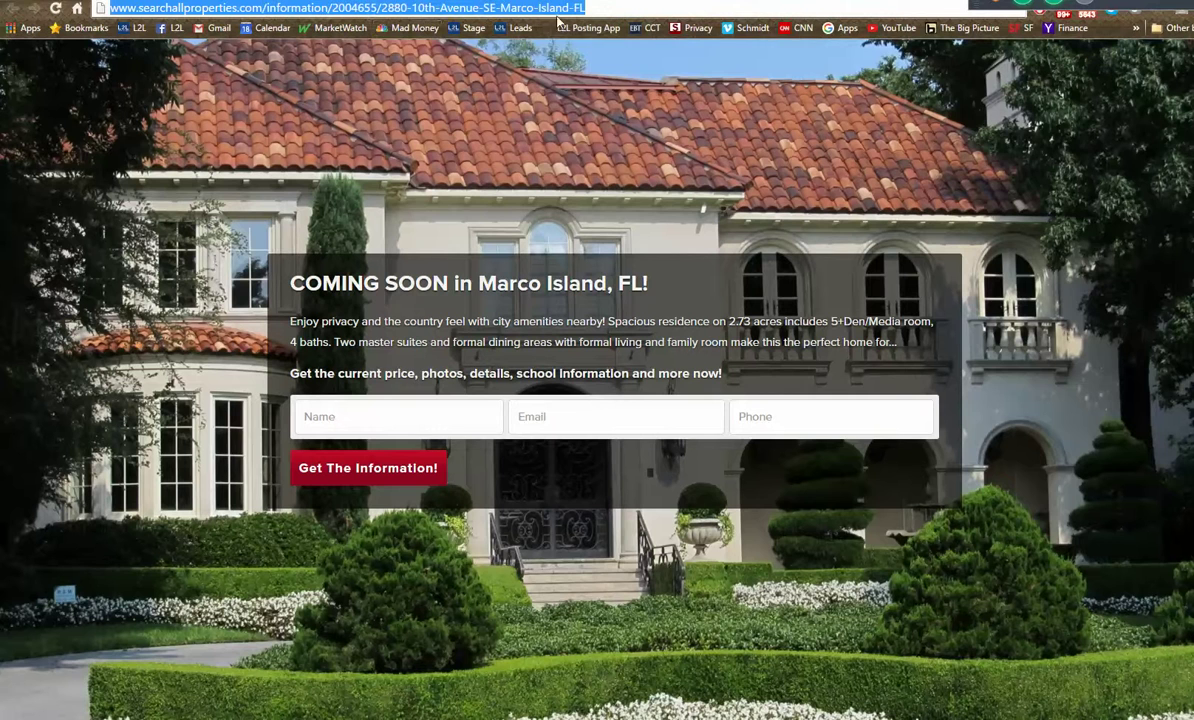
right_click(400, 14)
left_click(425, 65)
Step: In the Facebook tab, choose Create Ads from the account menu
key("ctrl+Tab")
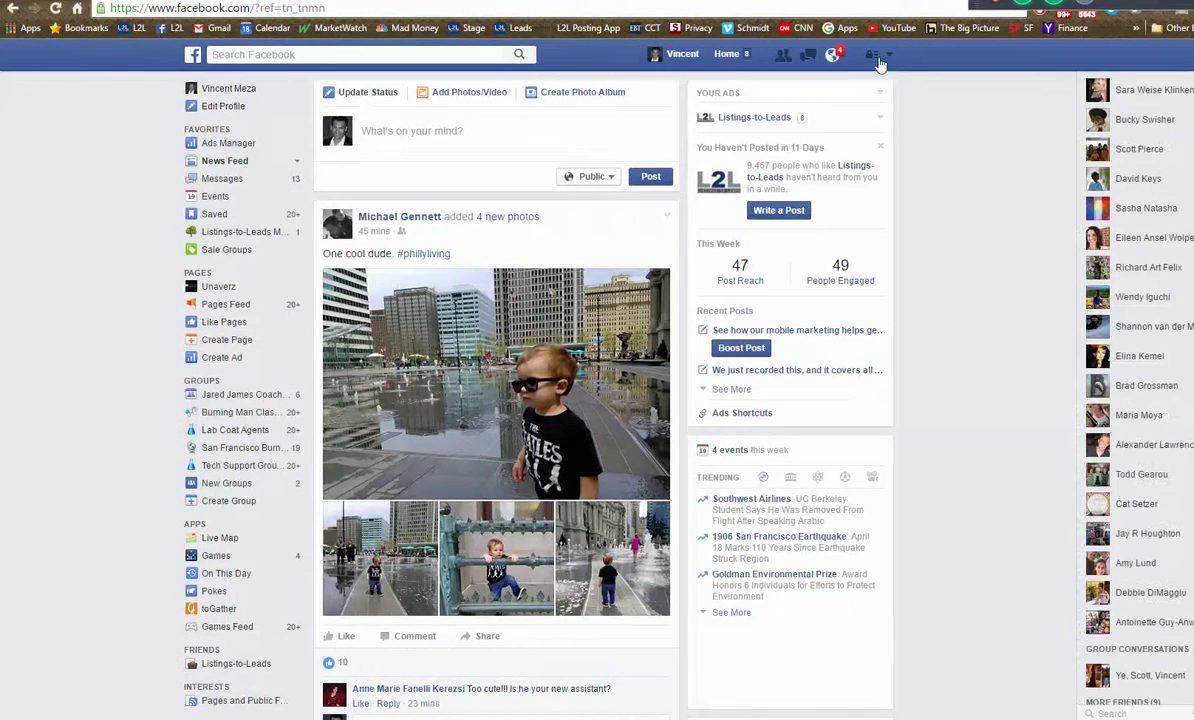
left_click(891, 55)
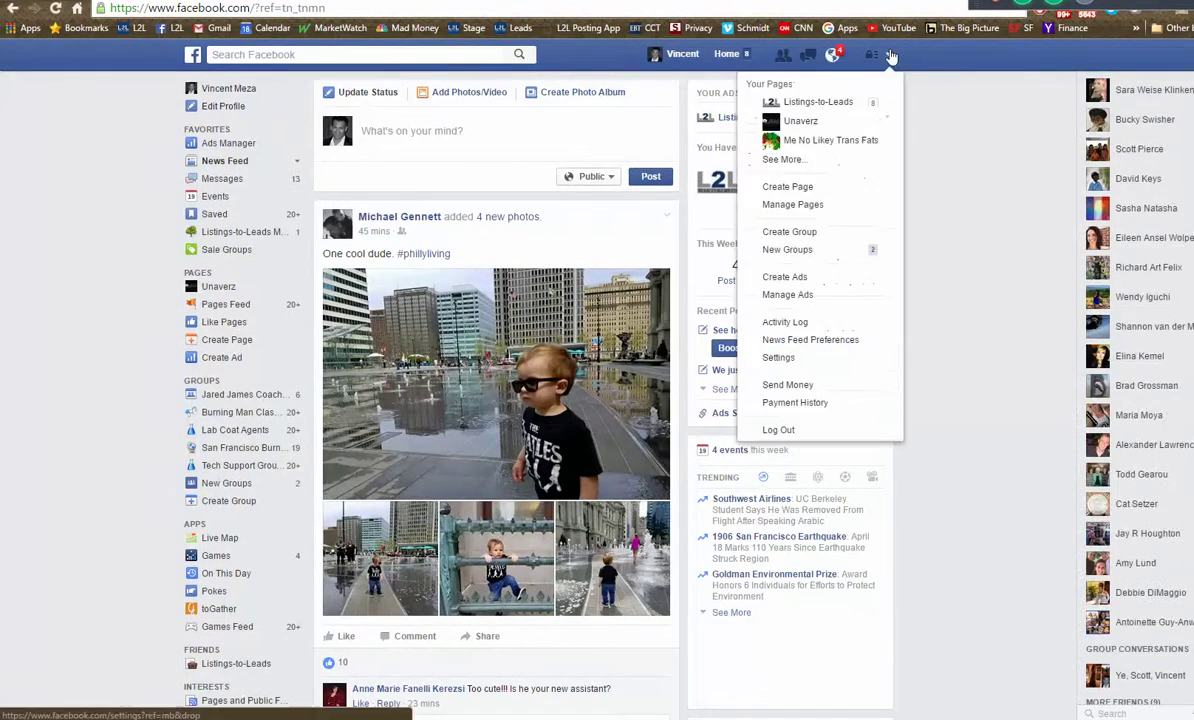
left_click(806, 280)
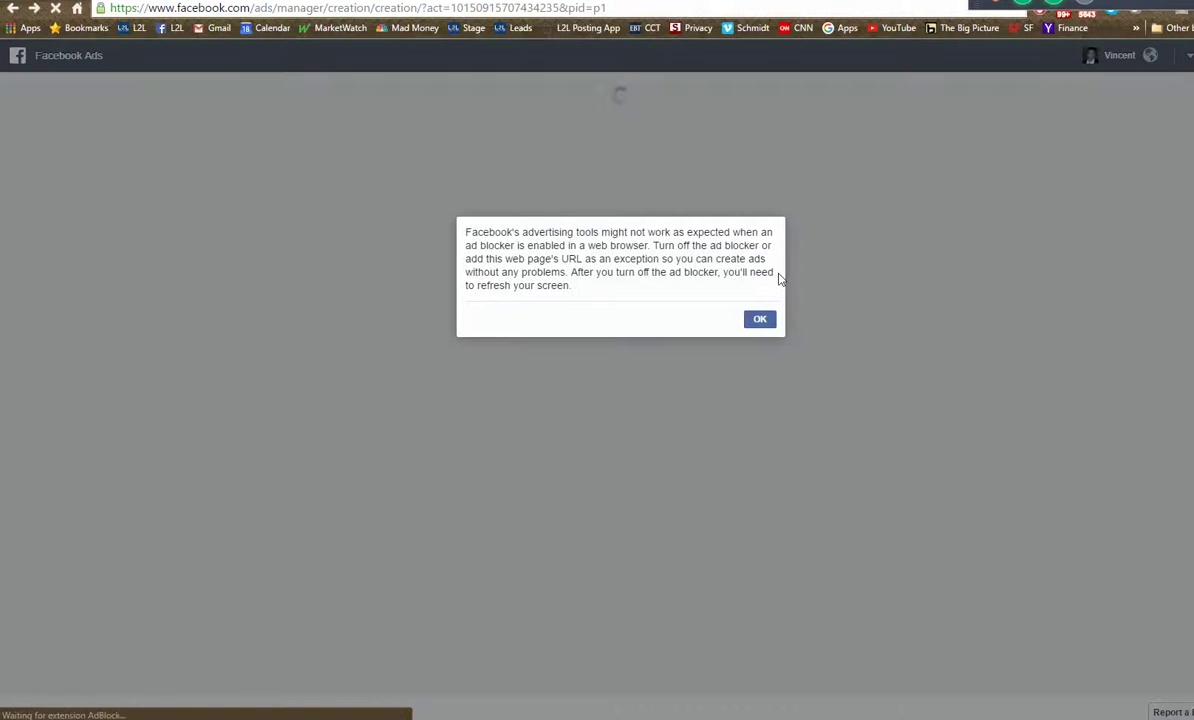
Step: Choose the website objective with the pasted landing page address as the destination
left_click(762, 319)
left_click(592, 287)
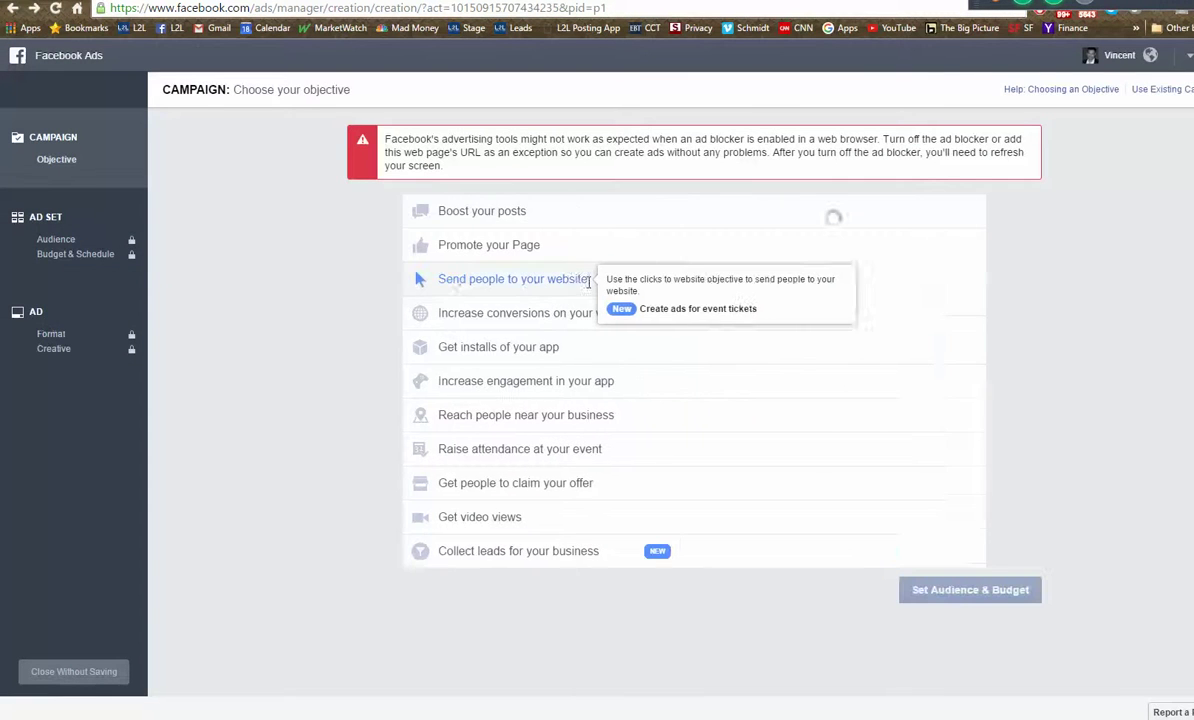
right_click(749, 353)
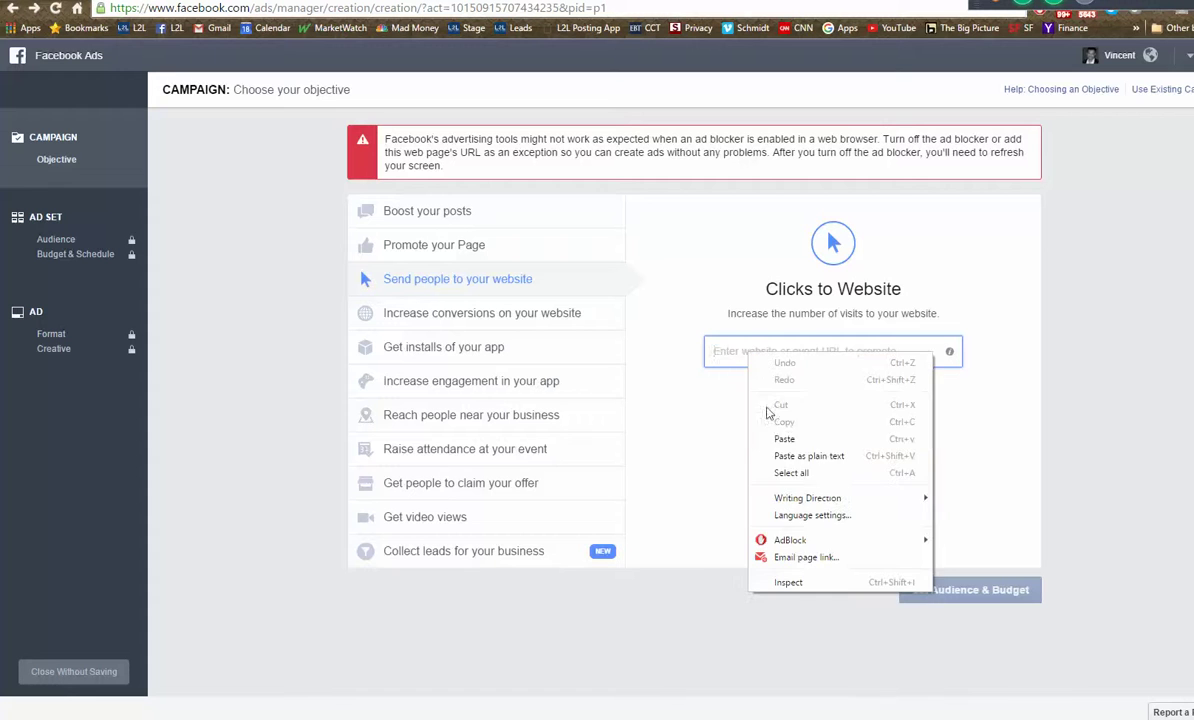
left_click(784, 439)
left_click(873, 382)
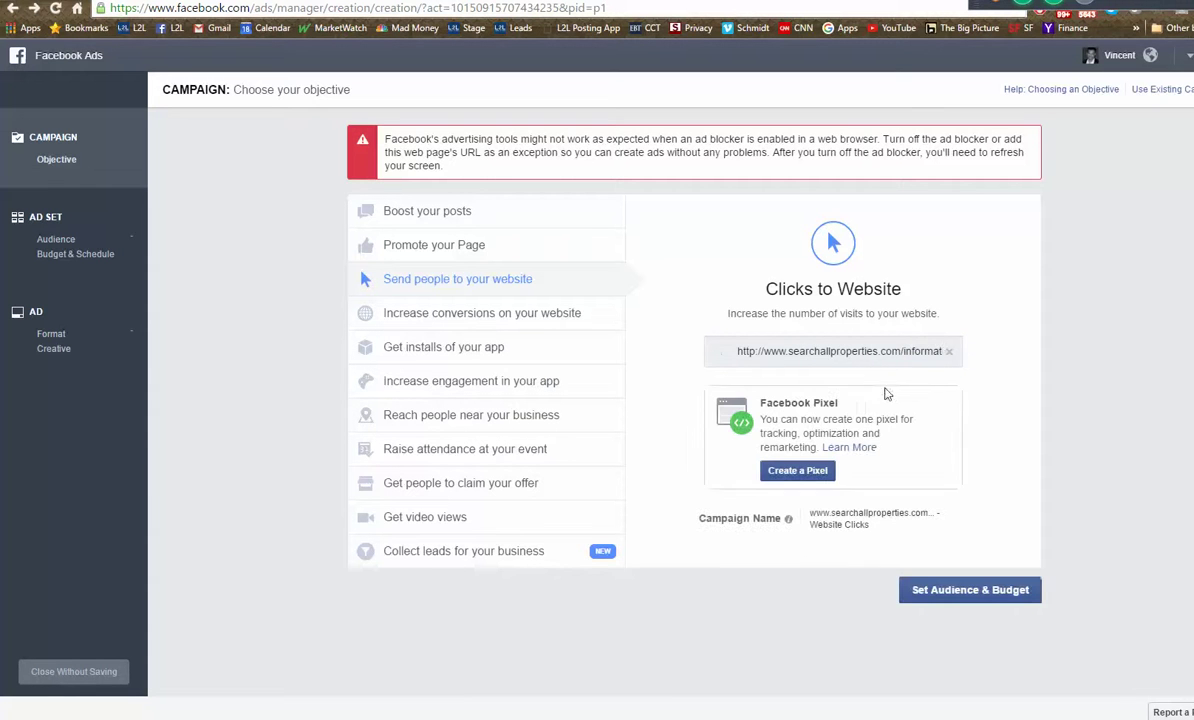
left_click(940, 589)
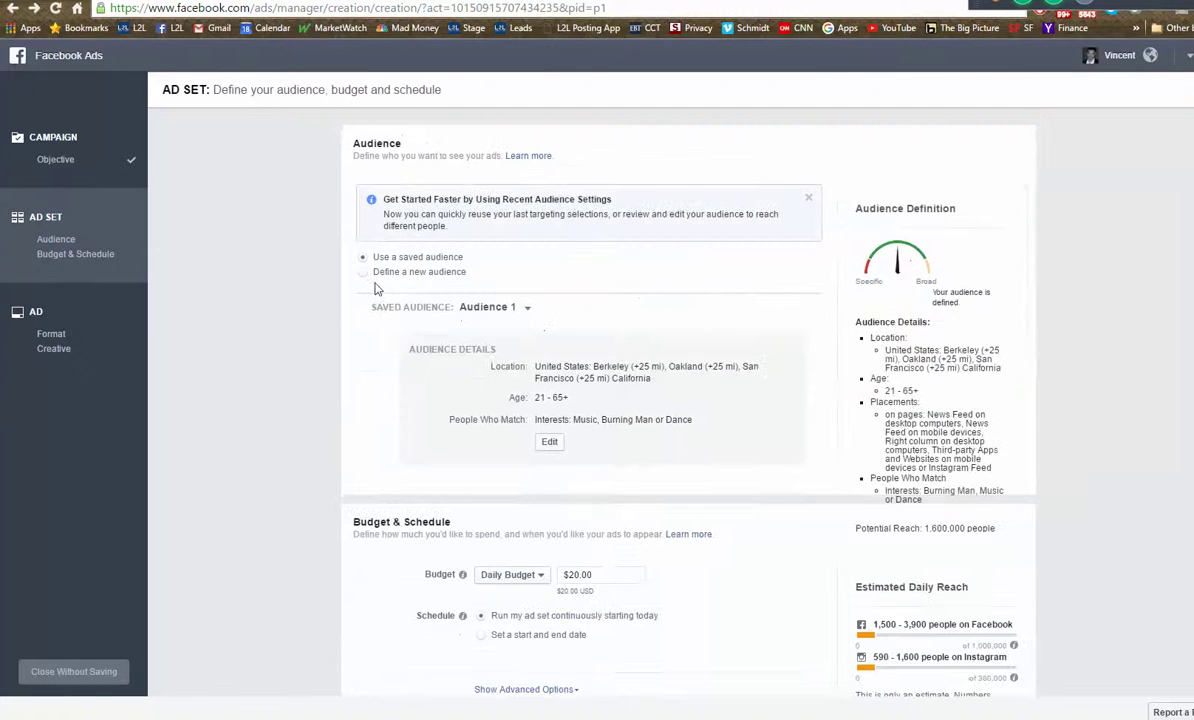
Step: Target a new audience at Huntersville, North Carolina with a 10-mile radius
left_click(367, 275)
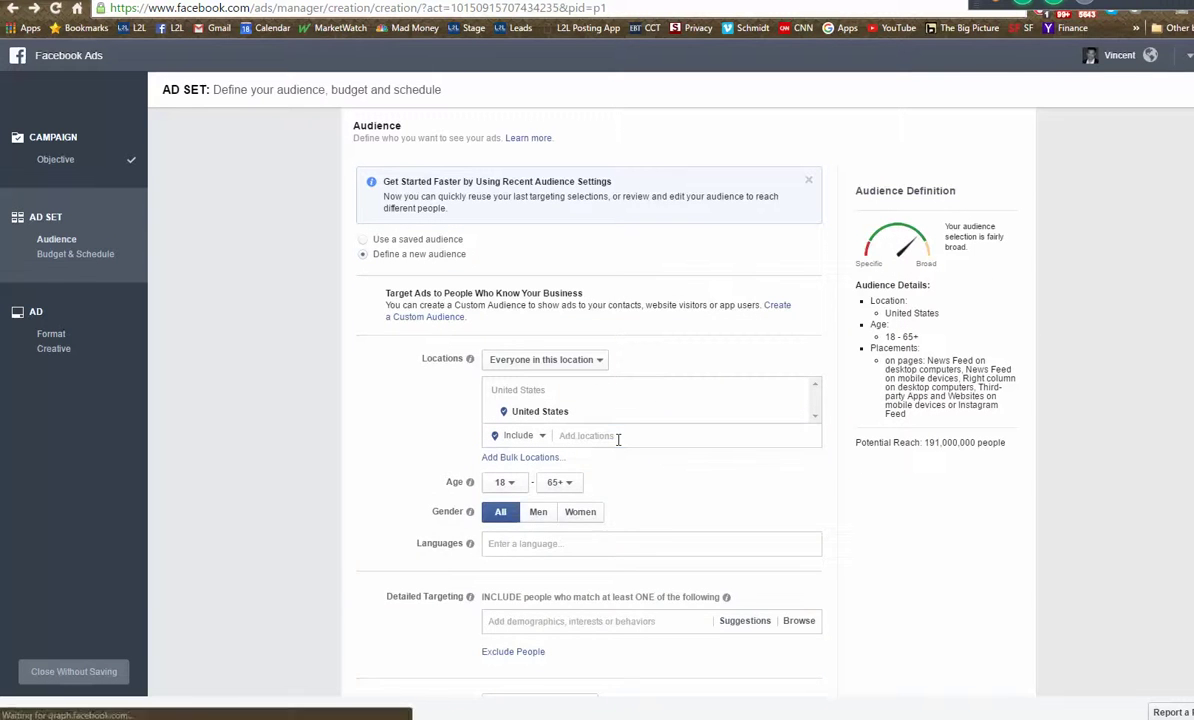
left_click(618, 436)
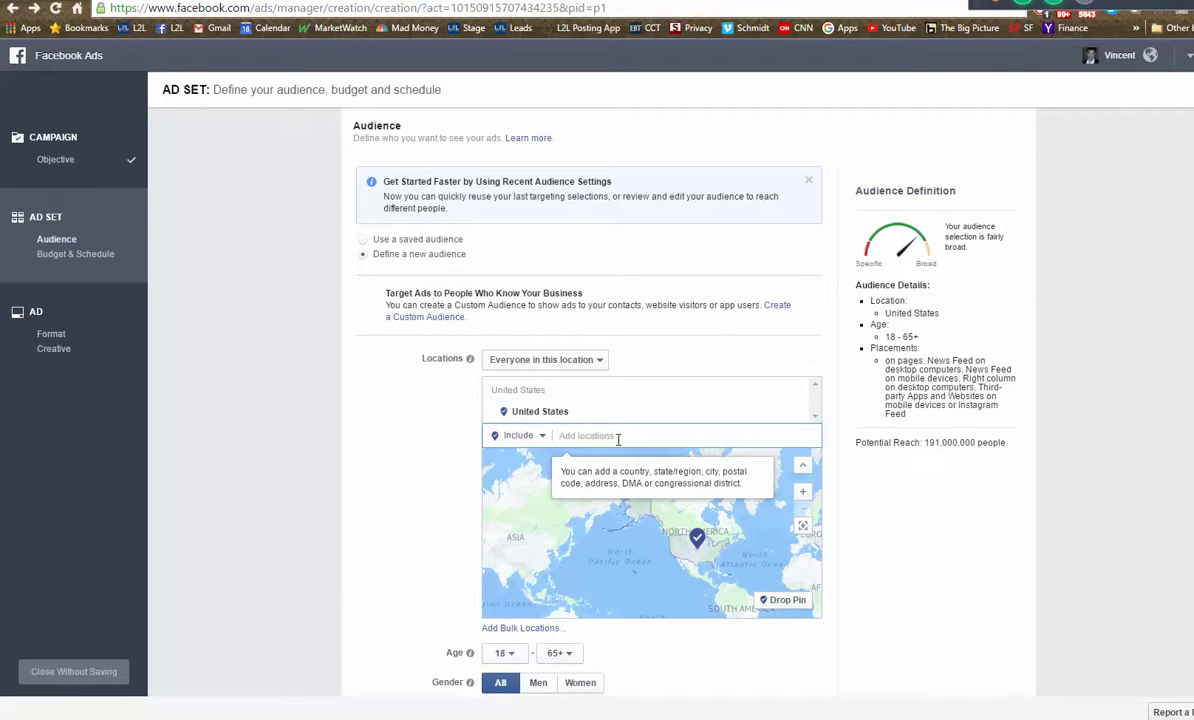
type("hunters")
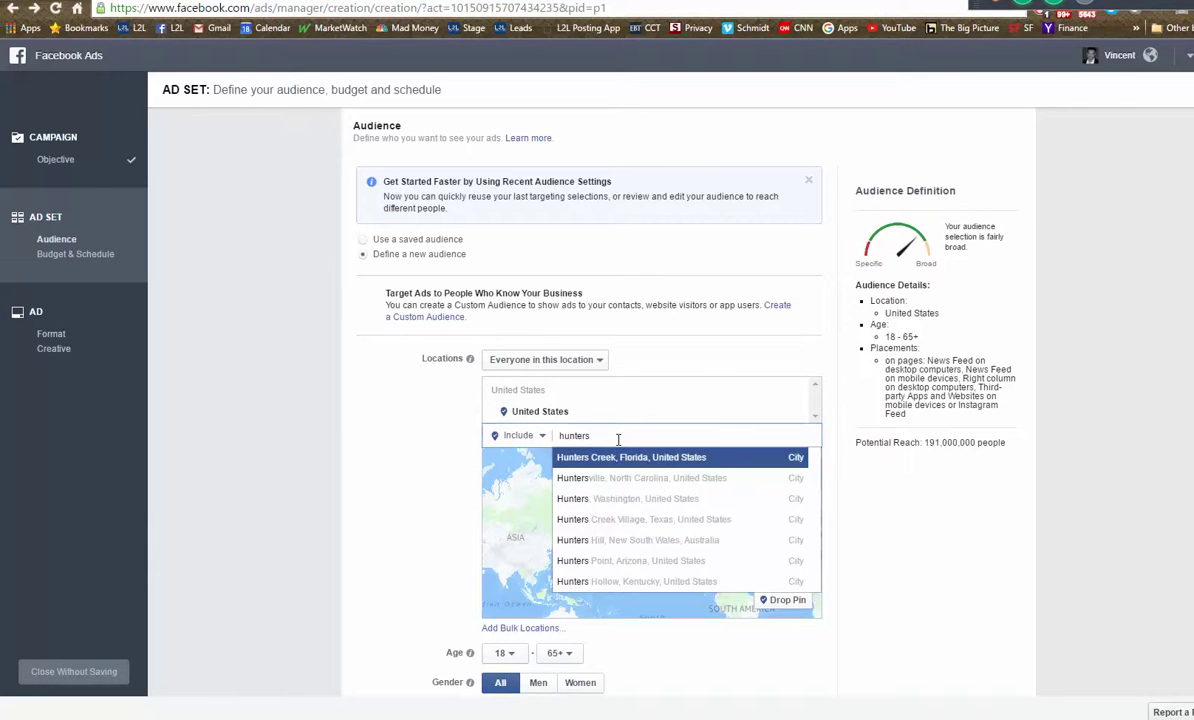
key("Down")
key("Return")
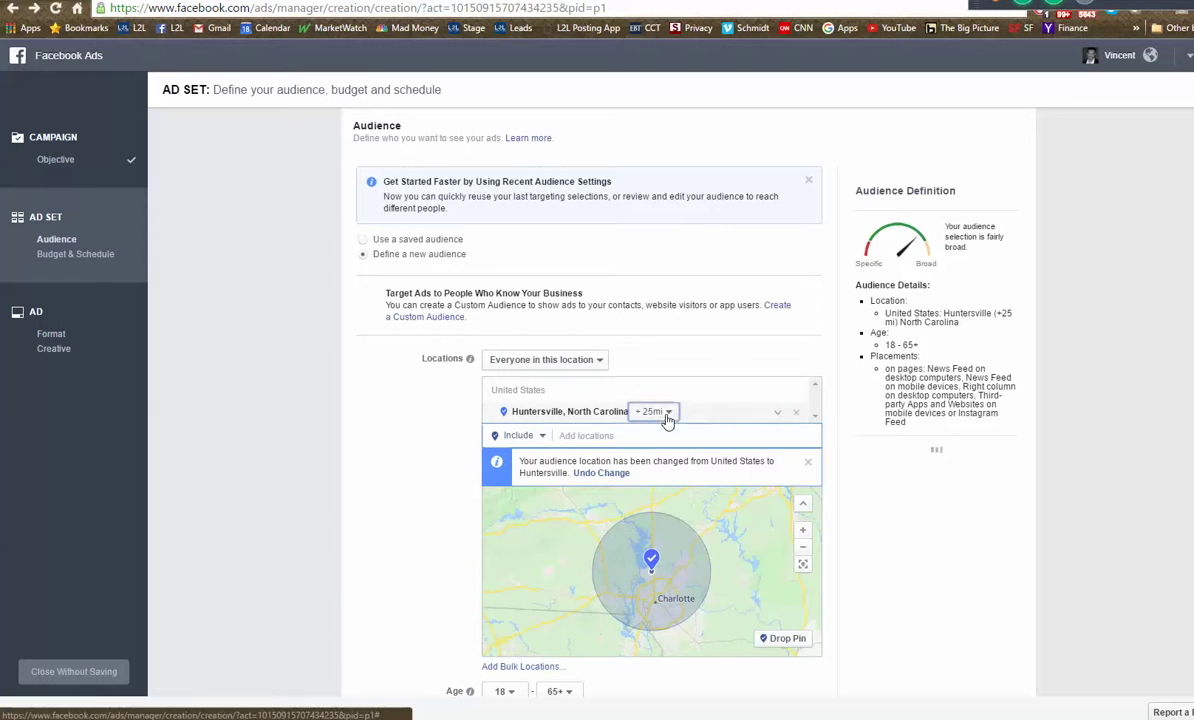
left_click(662, 413)
left_click_drag(676, 476, 659, 480)
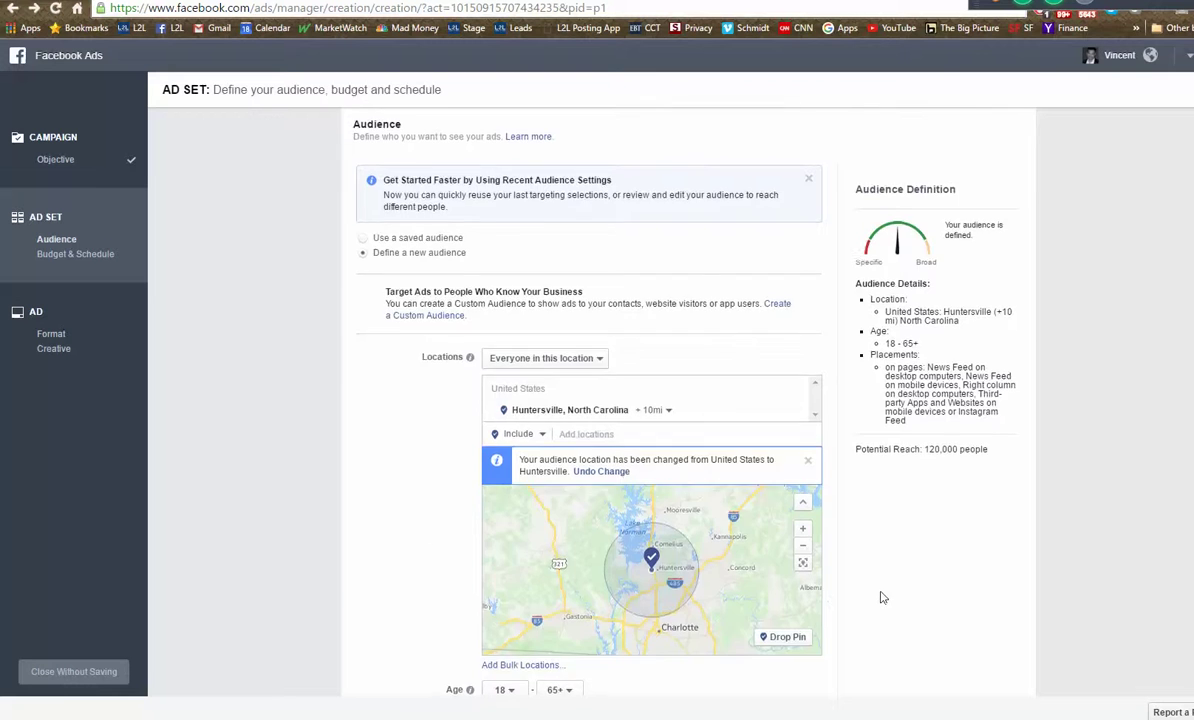
Step: Set the minimum audience age to 24
scroll(890, 585, "down", 2)
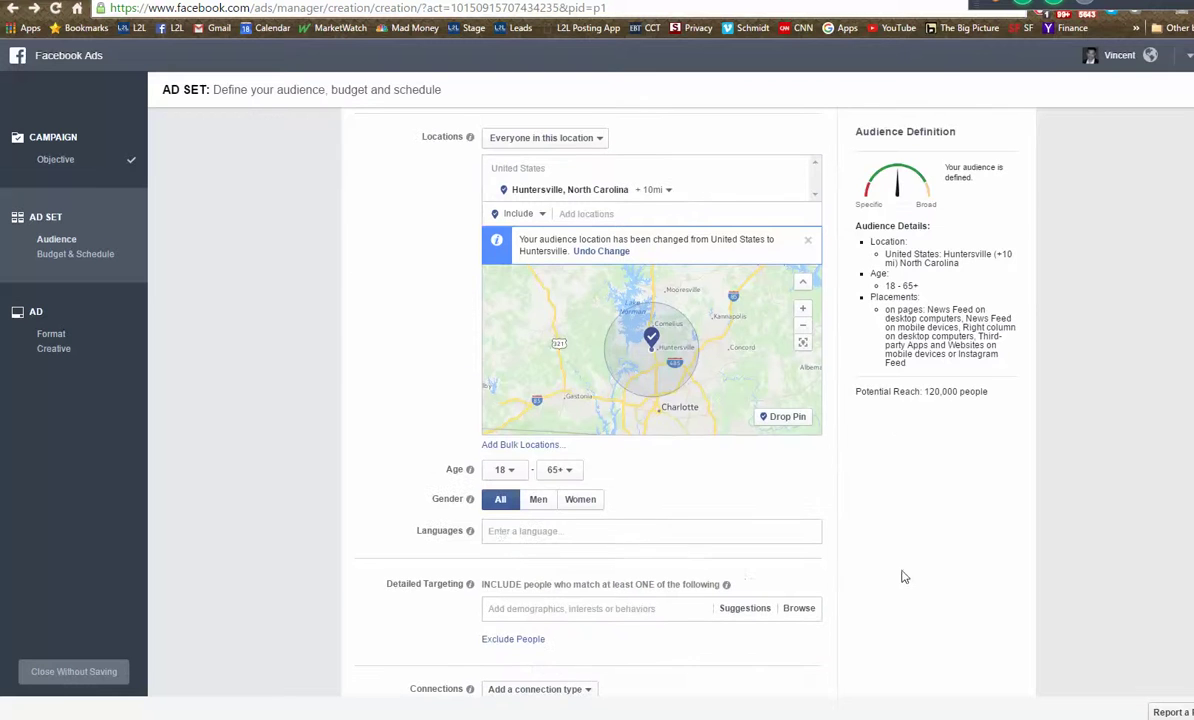
left_click(501, 470)
left_click(504, 446)
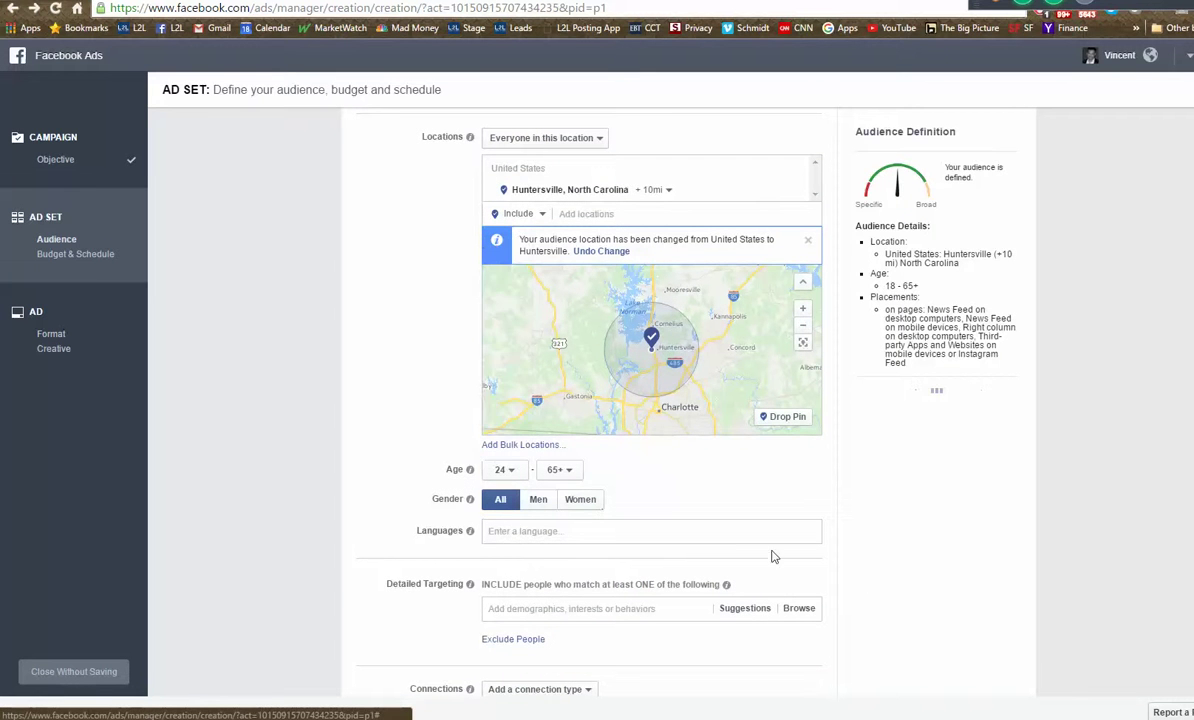
scroll(860, 540, "down", 2)
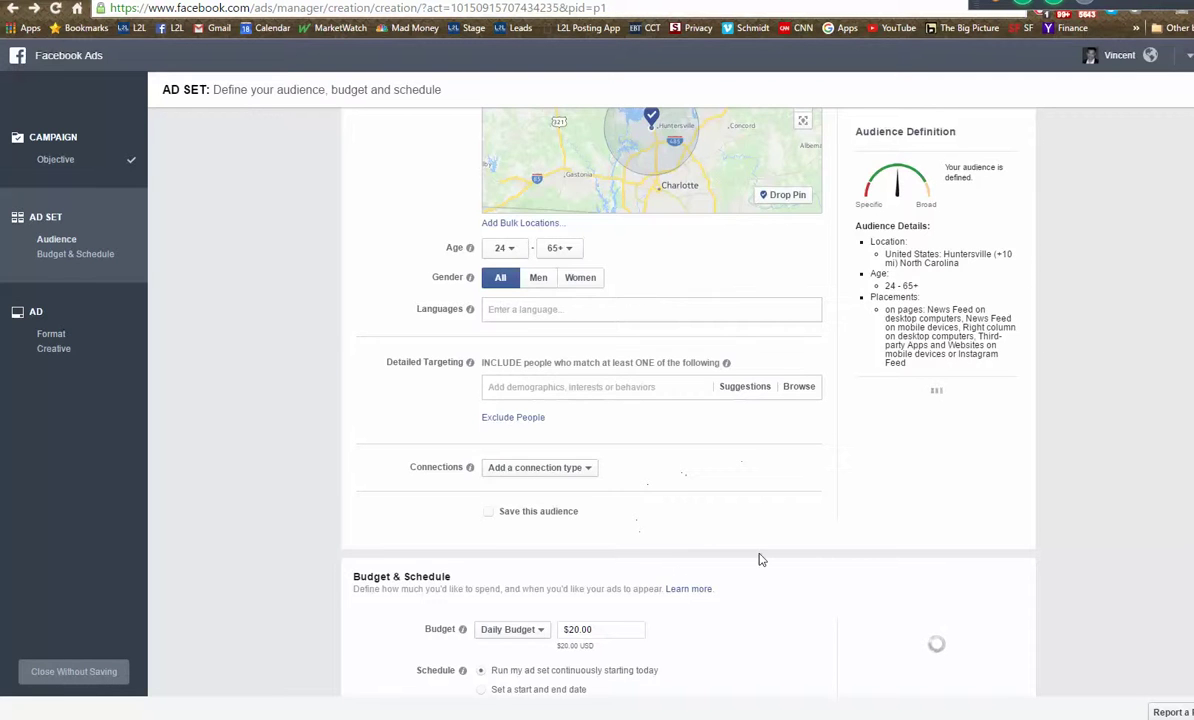
scroll(760, 557, "down", 2)
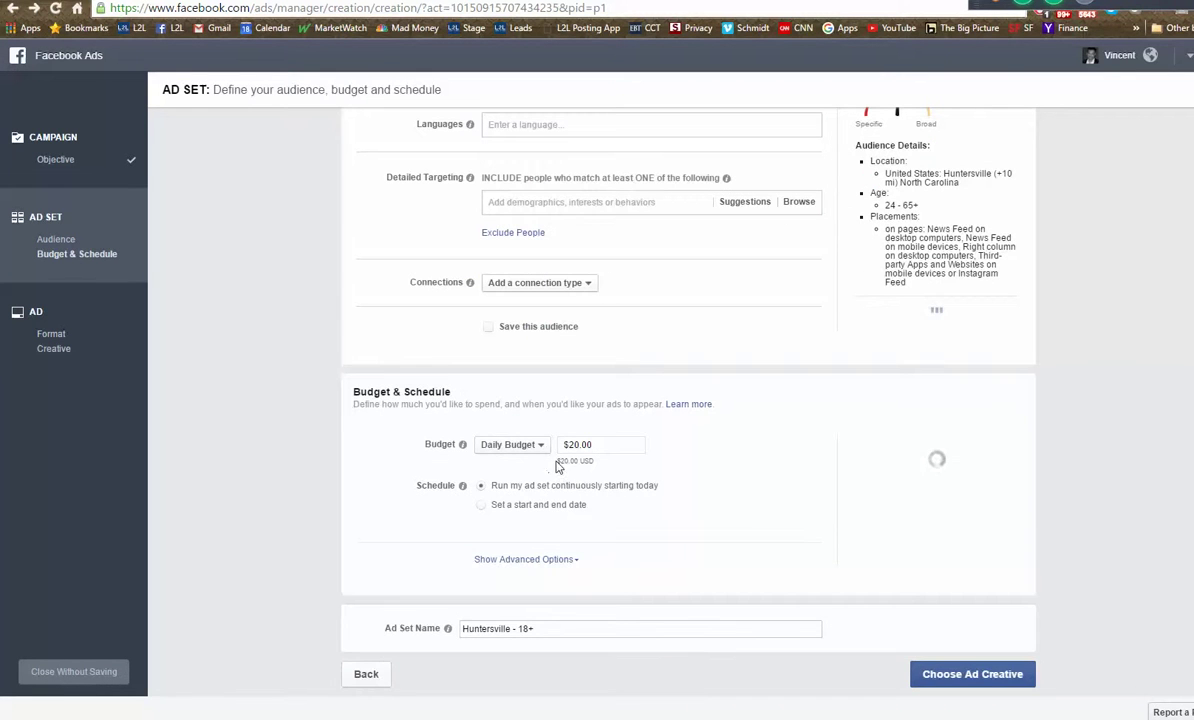
Step: Switch the ad set to a lifetime budget of $20.00
left_click(510, 444)
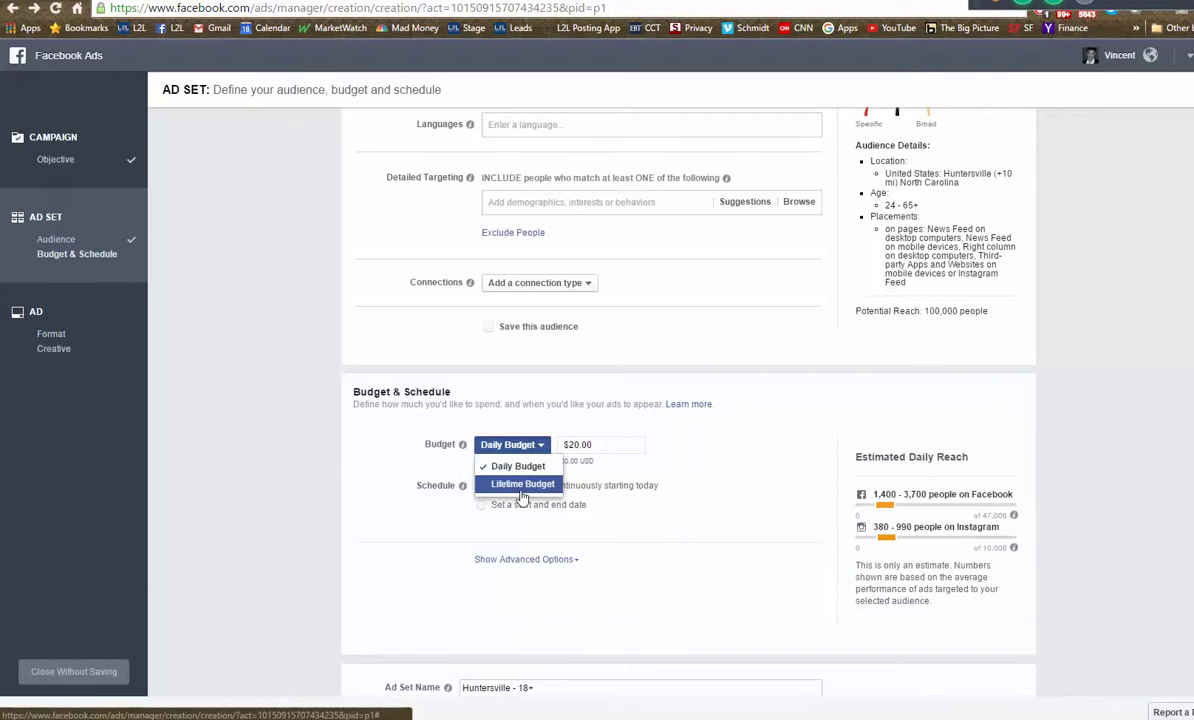
left_click(522, 484)
left_click(594, 444)
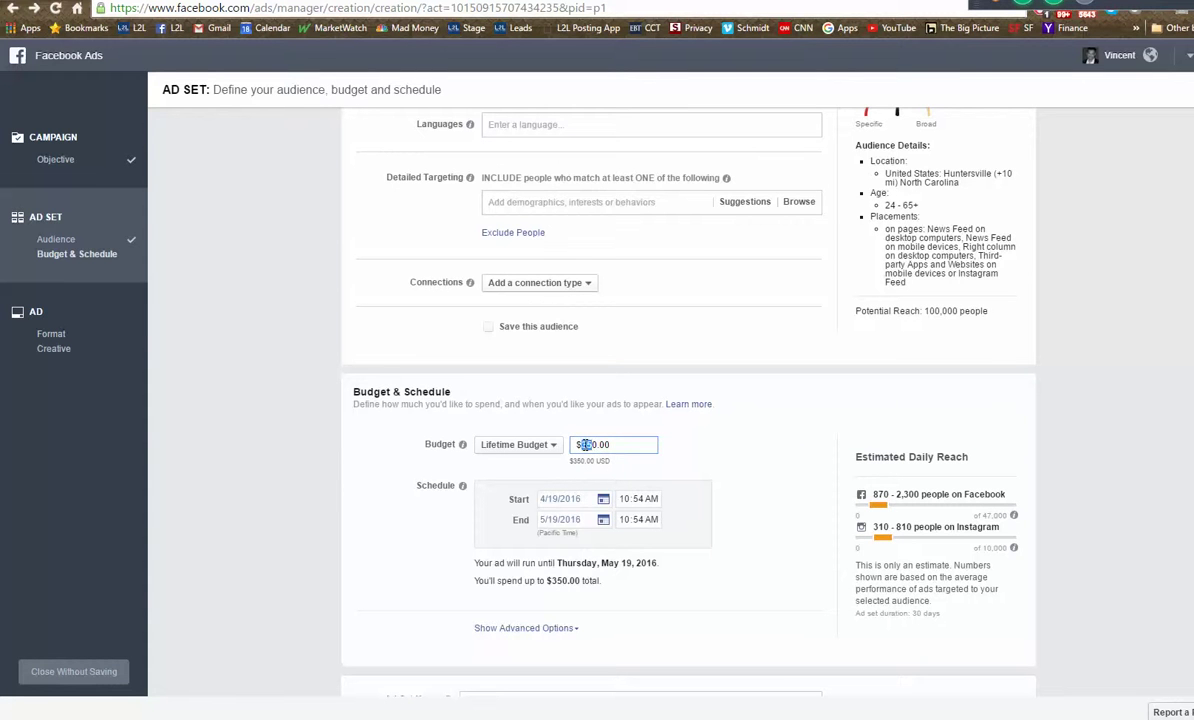
type("2")
left_click(759, 470)
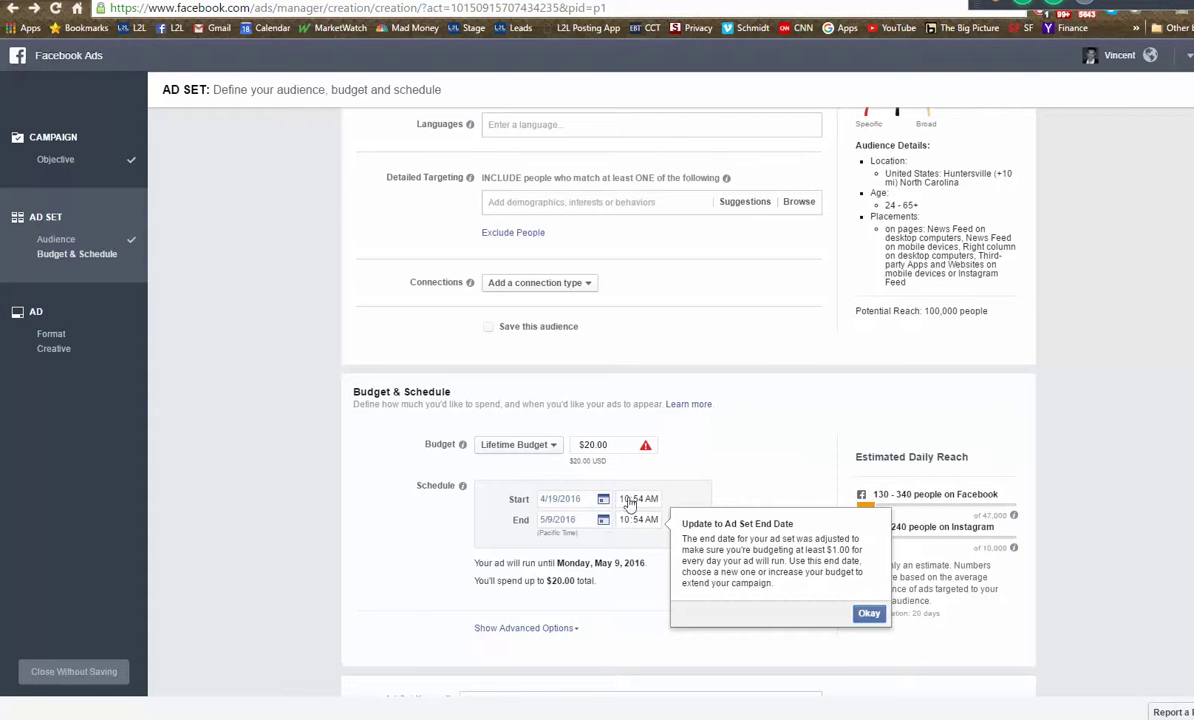
Step: Set the ad set's end date to April 24, 2016
left_click(605, 522)
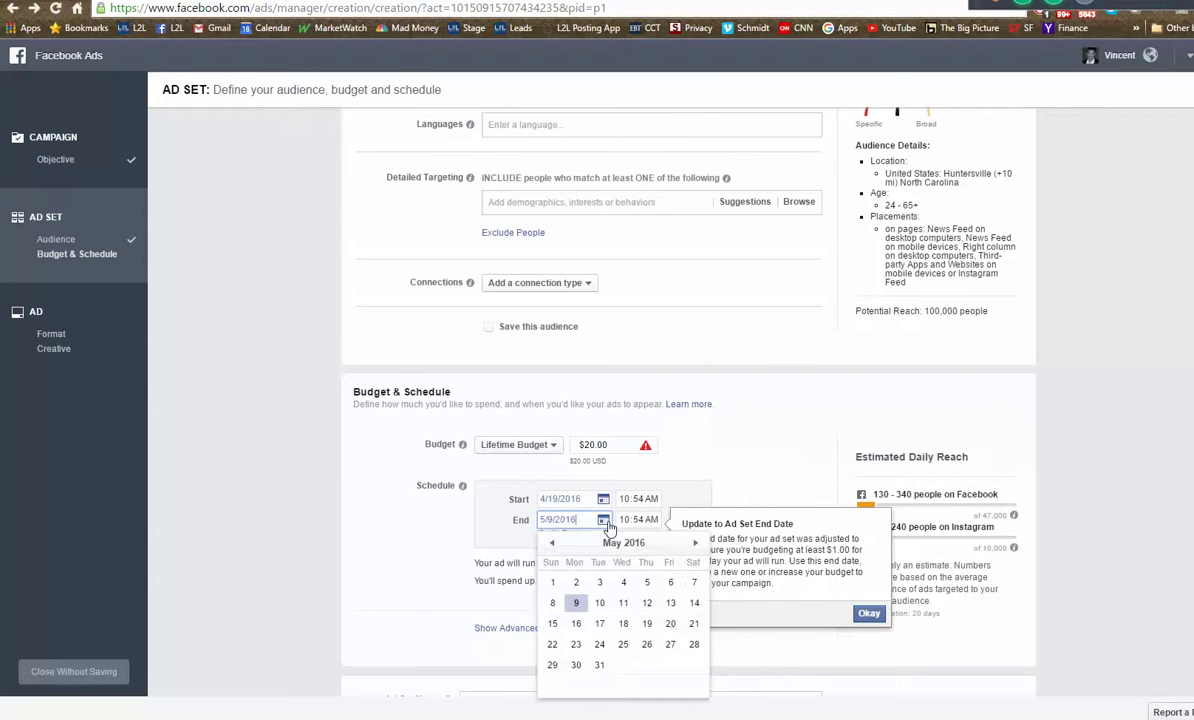
left_click(551, 543)
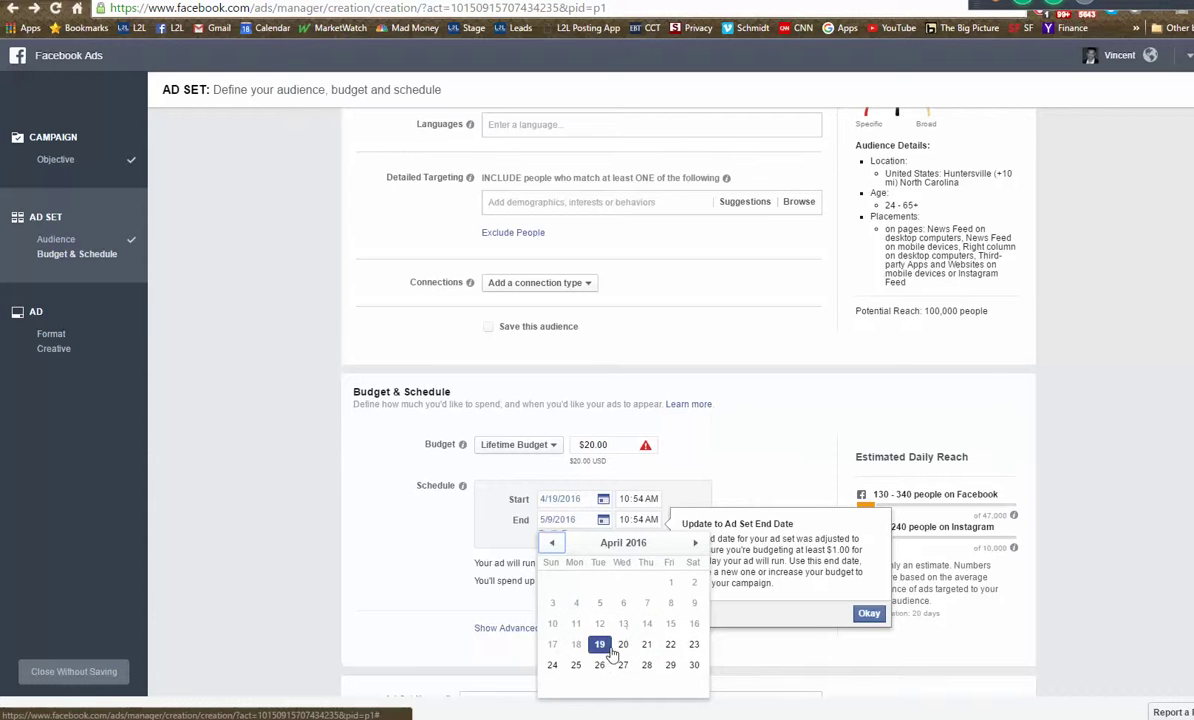
left_click(552, 670)
left_click(610, 446)
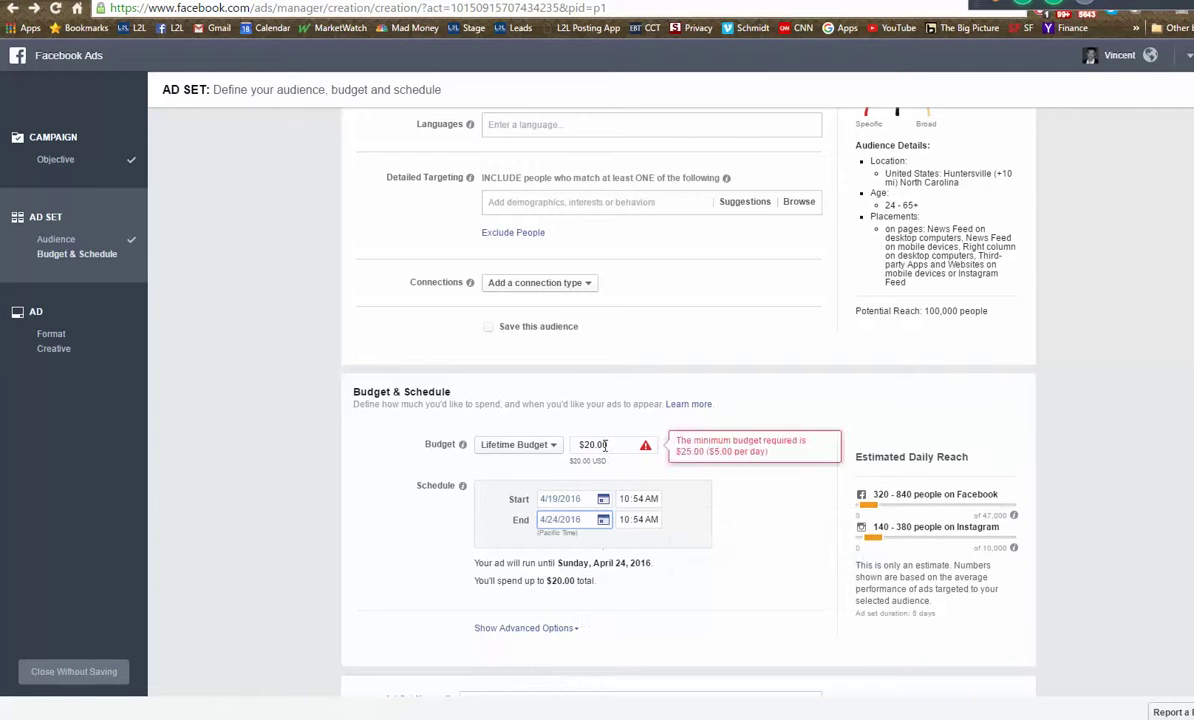
Step: Correct the lifetime budget to $25.00 and continue to the ad creative
left_click(594, 444)
key("BackSpace")
type("5")
left_click(716, 518)
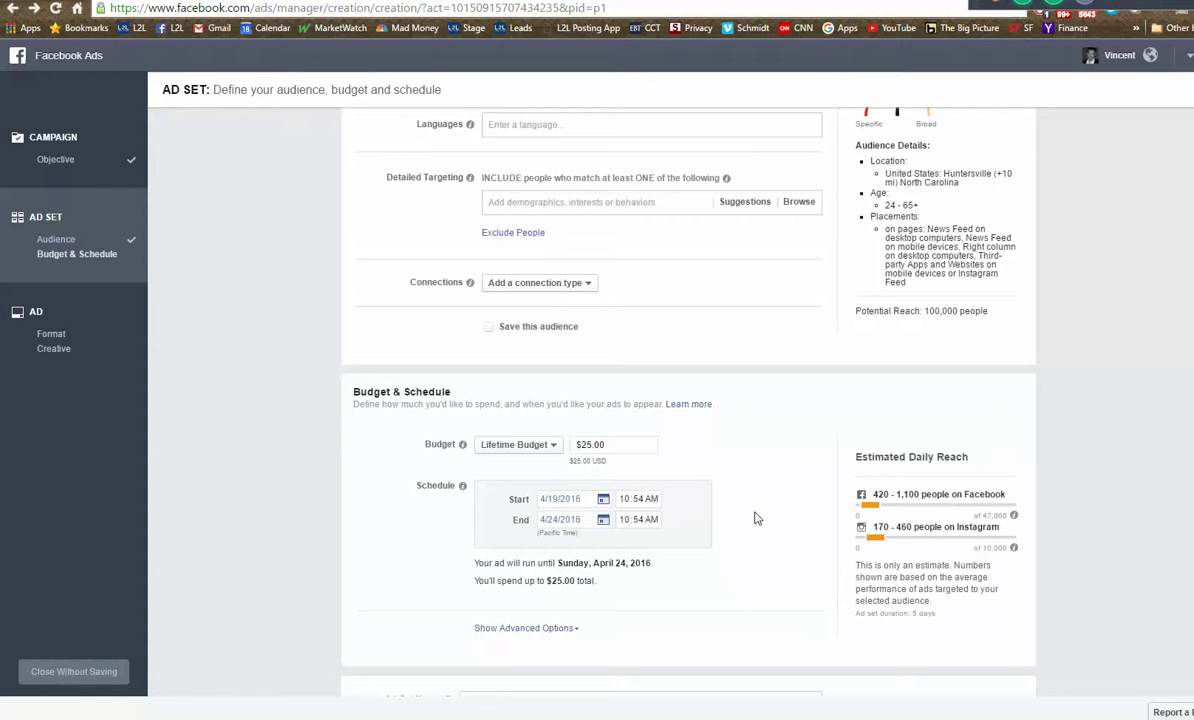
scroll(757, 518, "down", 1)
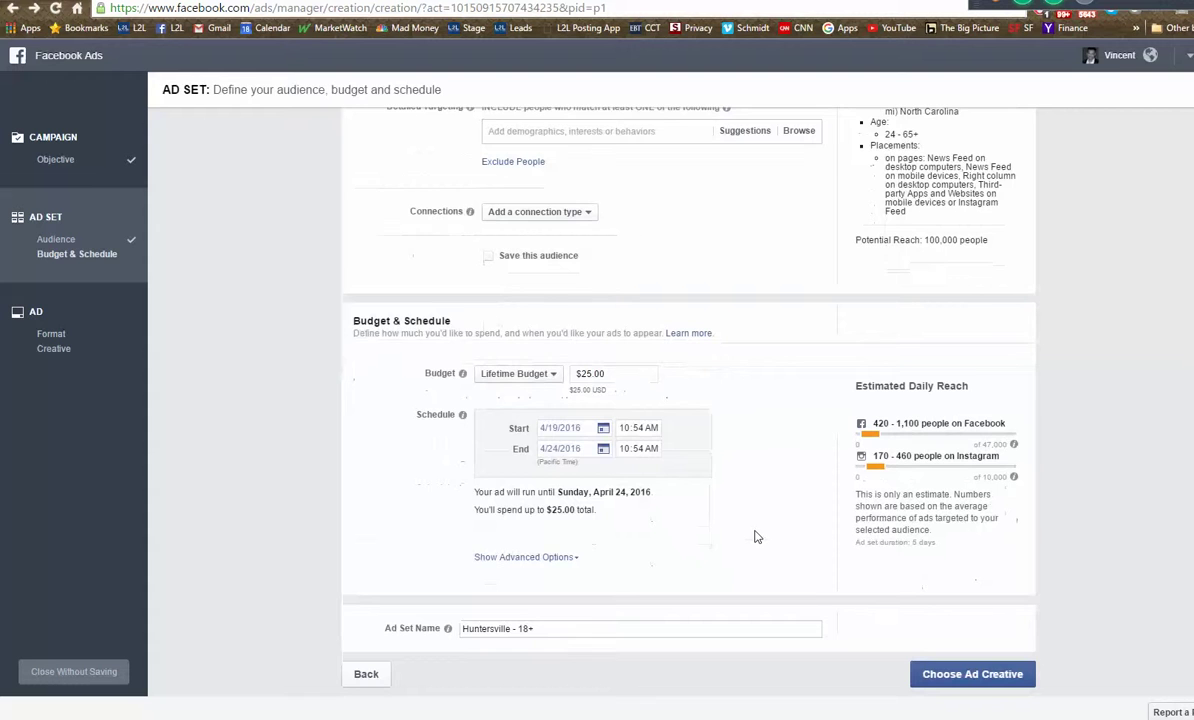
left_click(979, 675)
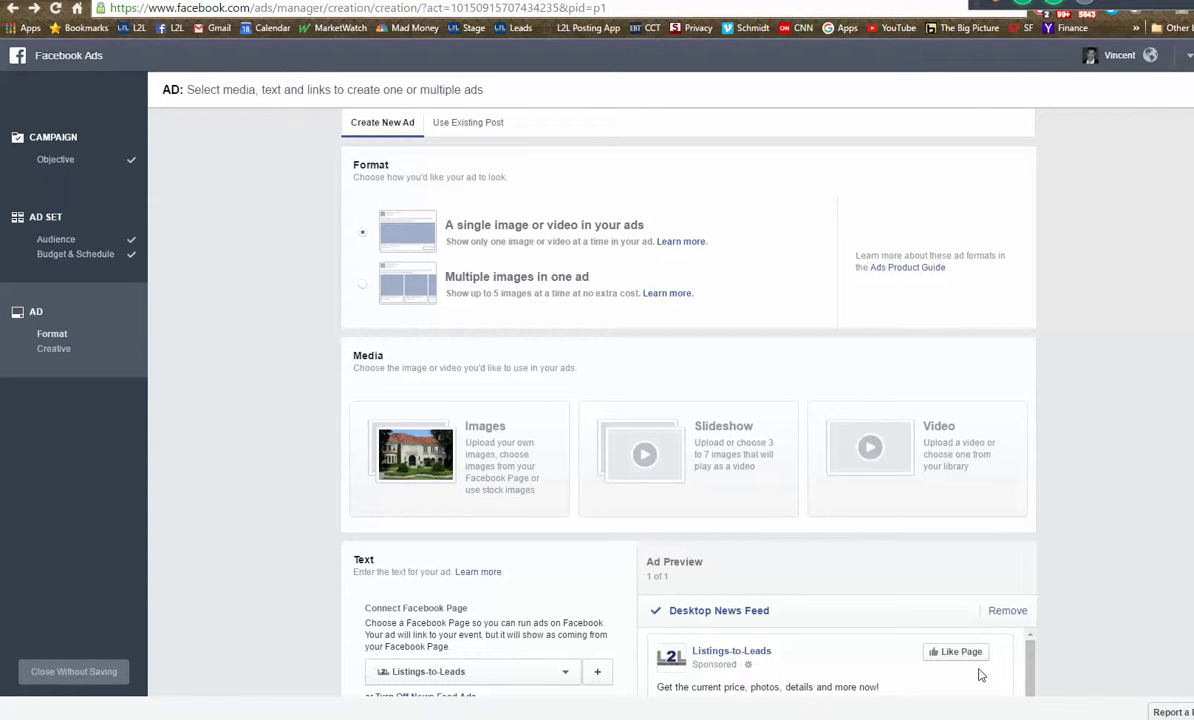
Step: Scroll down to the Text section and the COMING SOON - Marco ad preview
scroll(1098, 600, "down", 4)
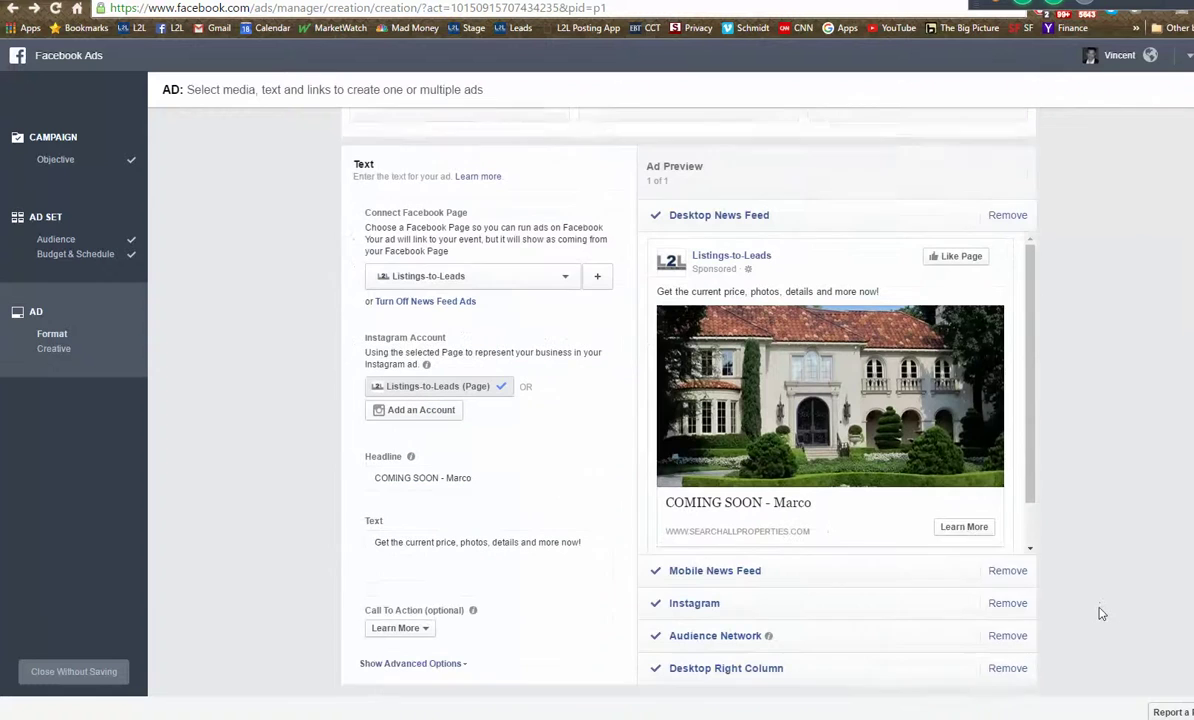
scroll(1100, 611, "down", 1)
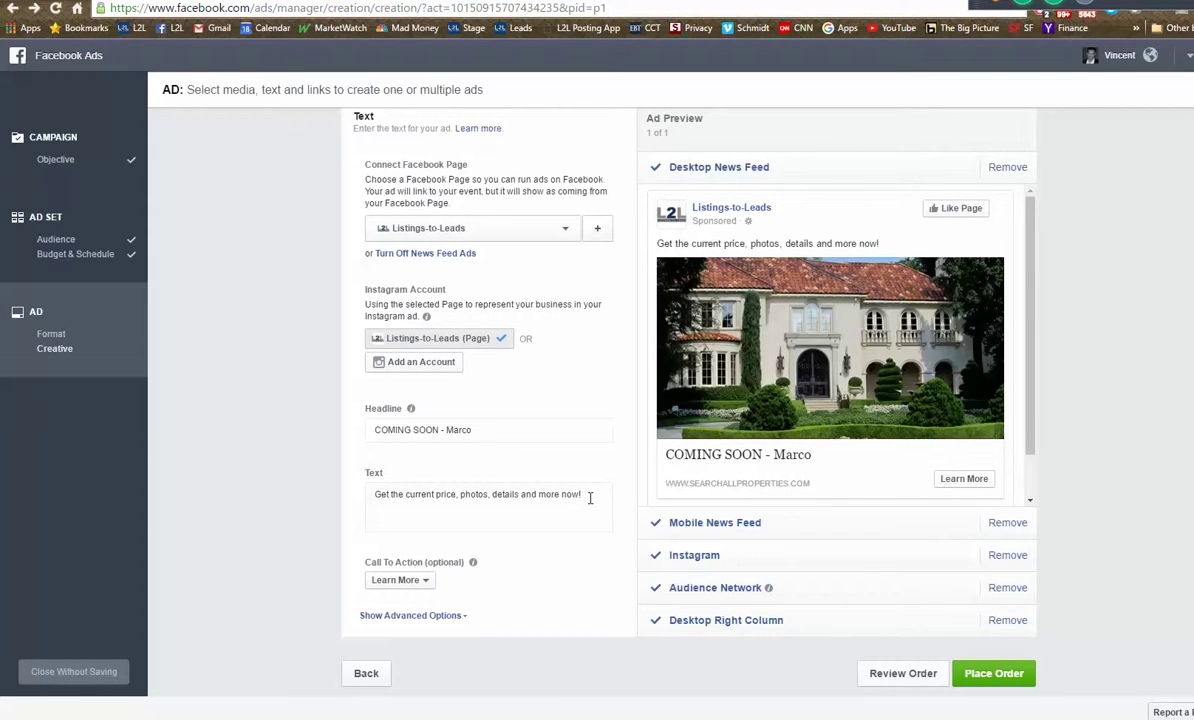
Step: Remove the Desktop Right Column placement from the Marco ad
left_click_drag(590, 497, 252, 490)
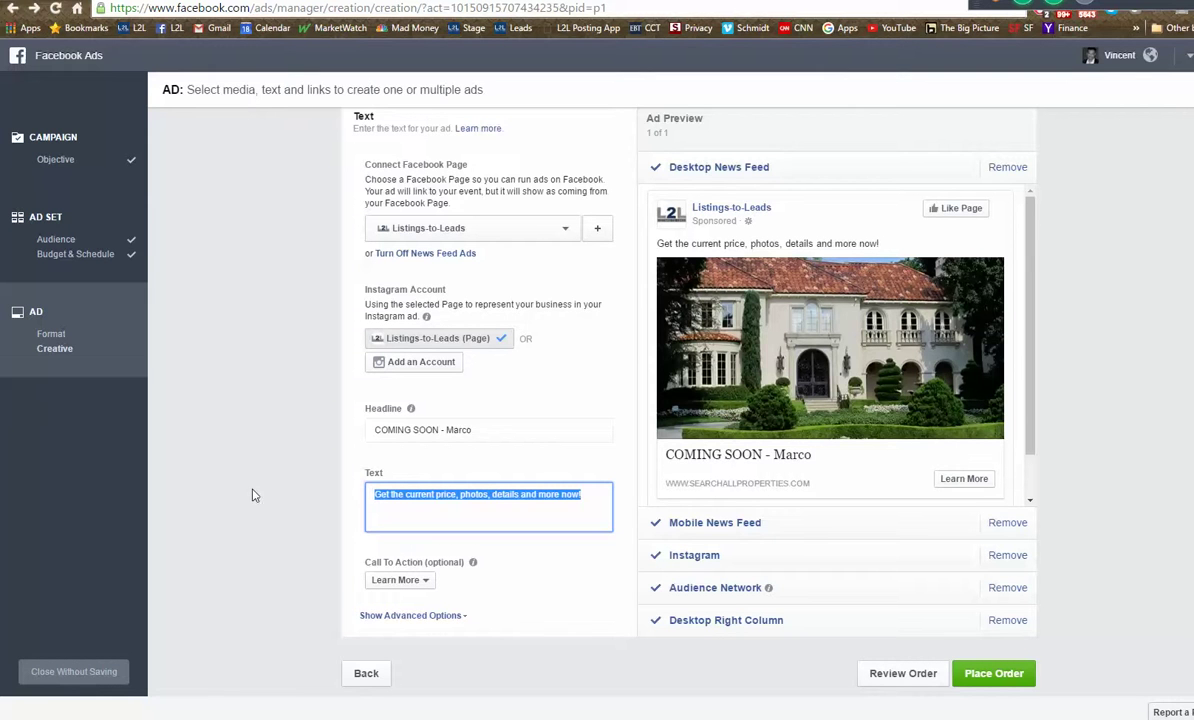
left_click(1021, 624)
left_click(1021, 624)
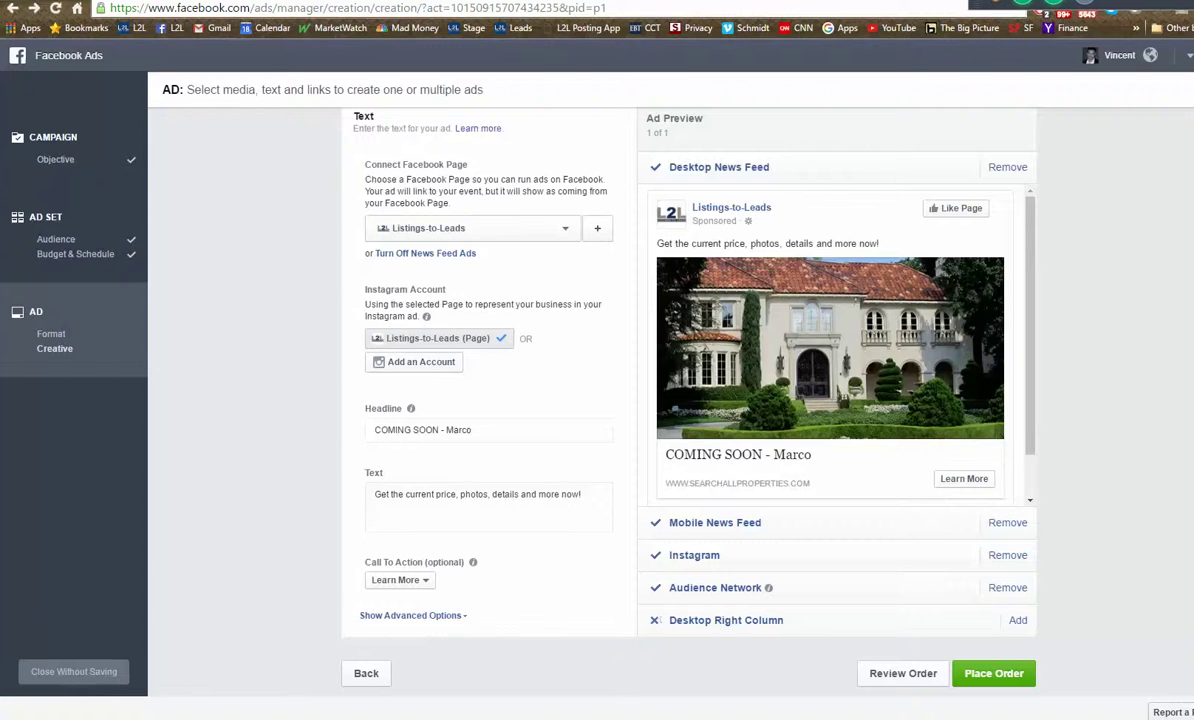
key("ctrl+Tab")
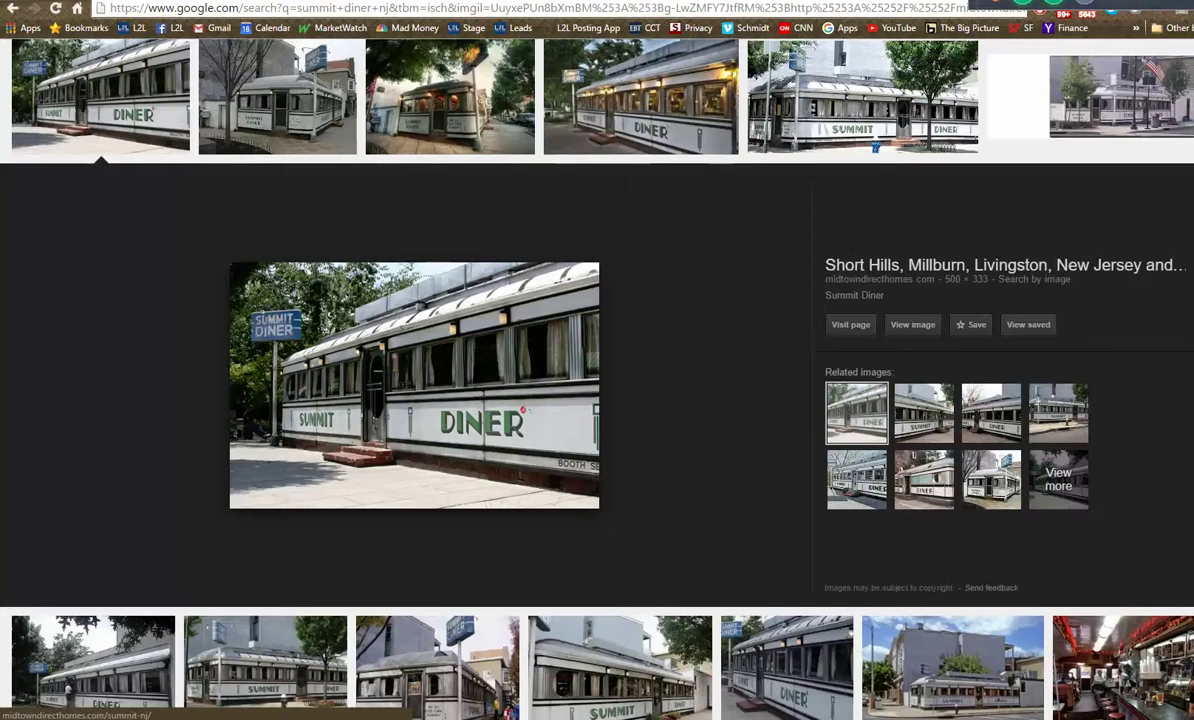
Step: Cycle through the Facebook ad, Huntersville landing page and search results tabs
key("ctrl+shift+Tab")
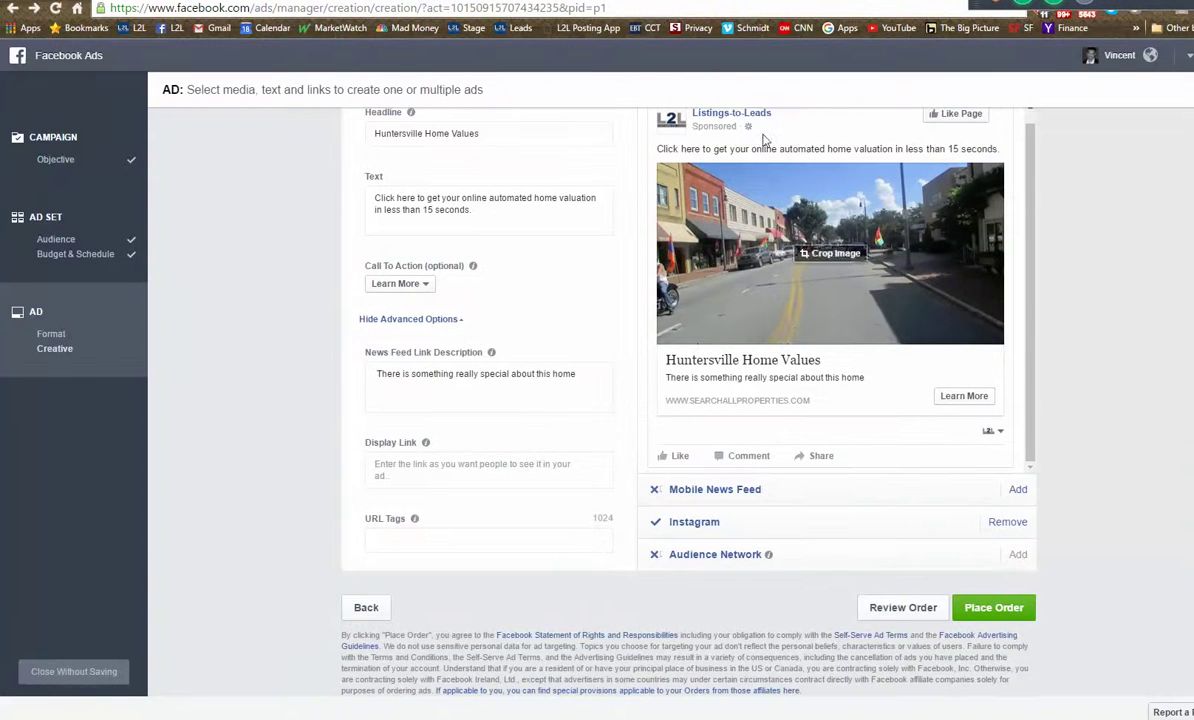
key("ctrl+Tab")
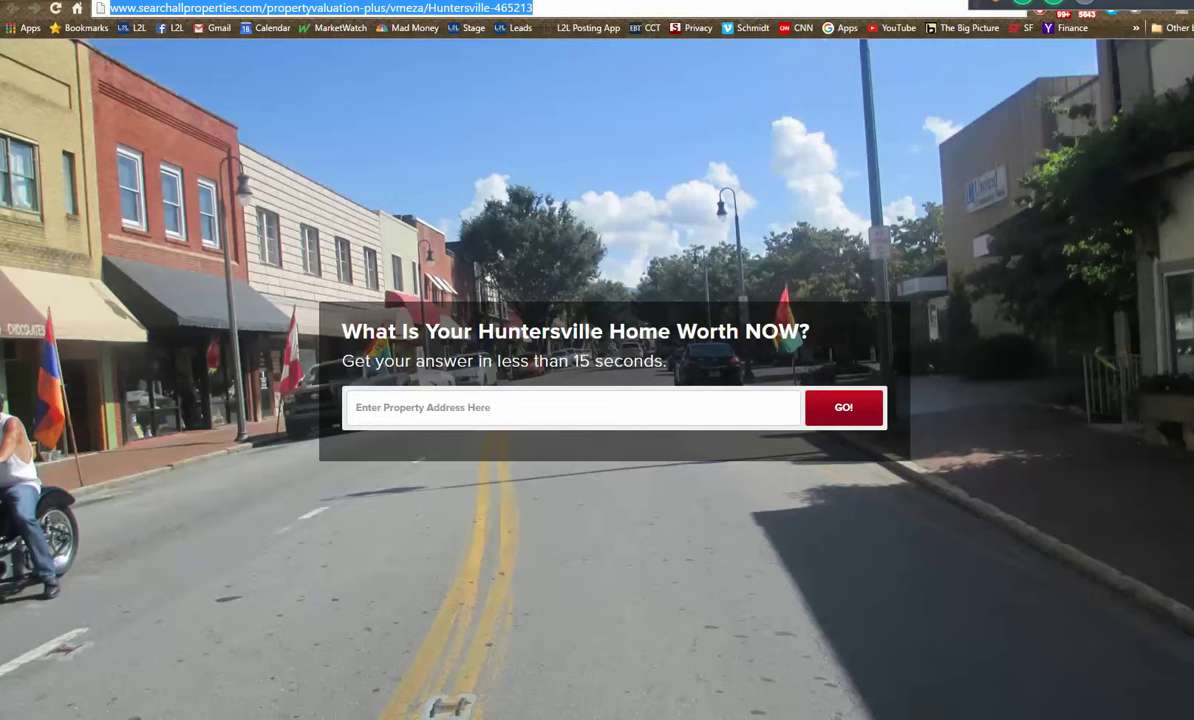
key("ctrl+Tab")
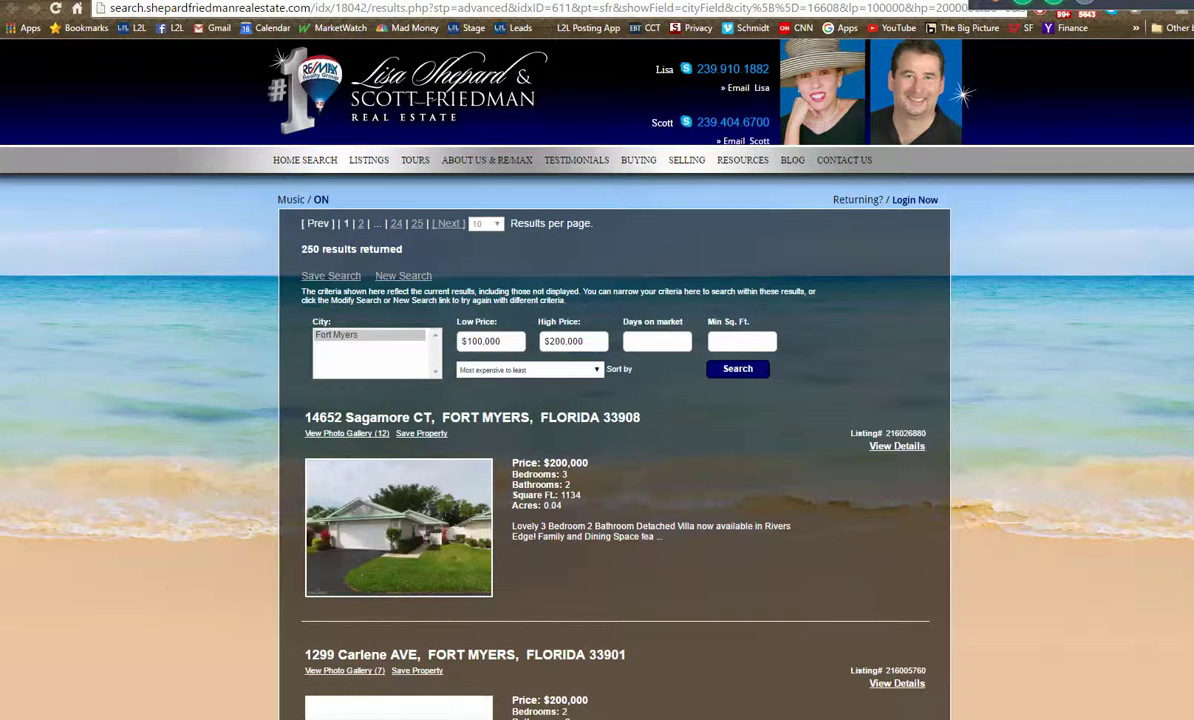
key("ctrl+shift+Tab")
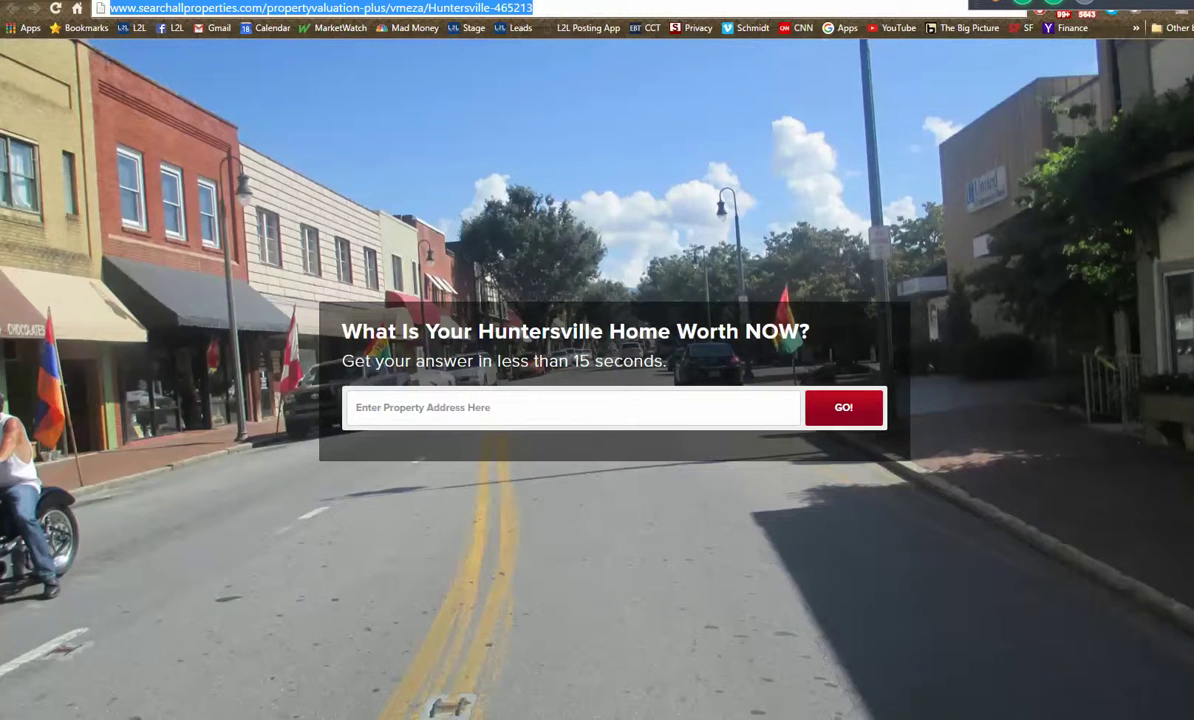
Step: Open the sample and under-contract listing URLs, ending on the Huntersville valuation page
type("www.searchallproperties.com/listings/1985062/123-Main-Lafayette-CA")
key("Return")
key("ctrl+shift+Tab")
key("Return")
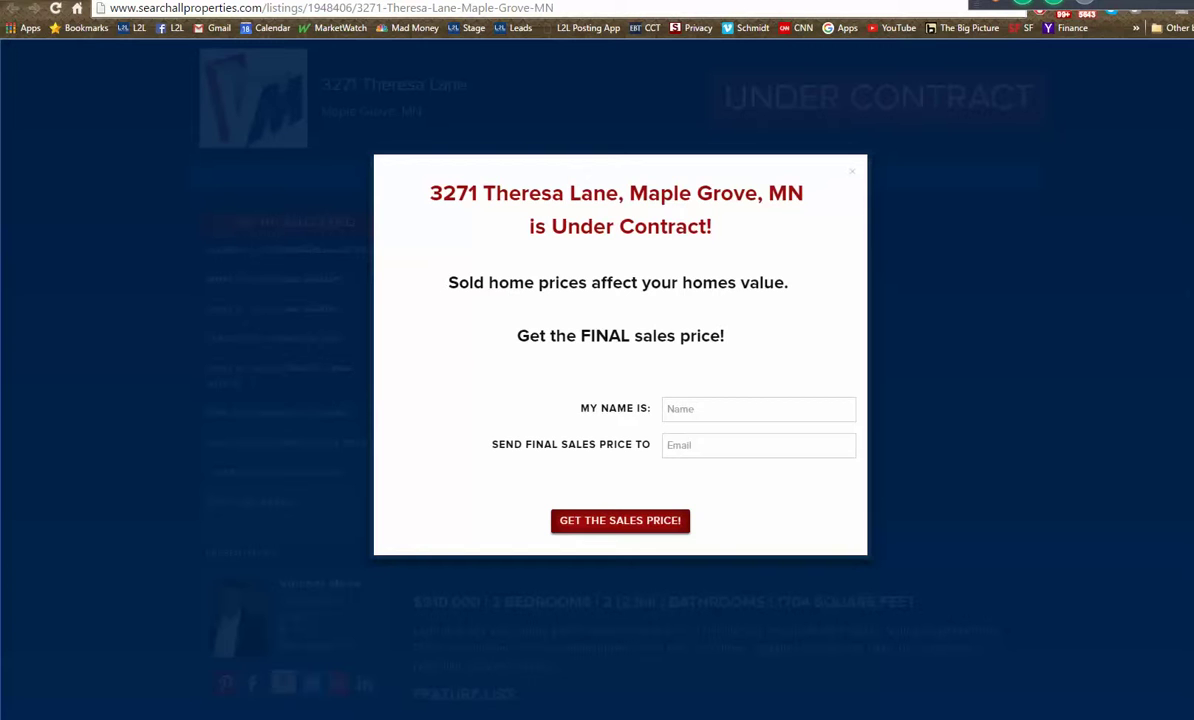
key("ctrl+shift+Tab")
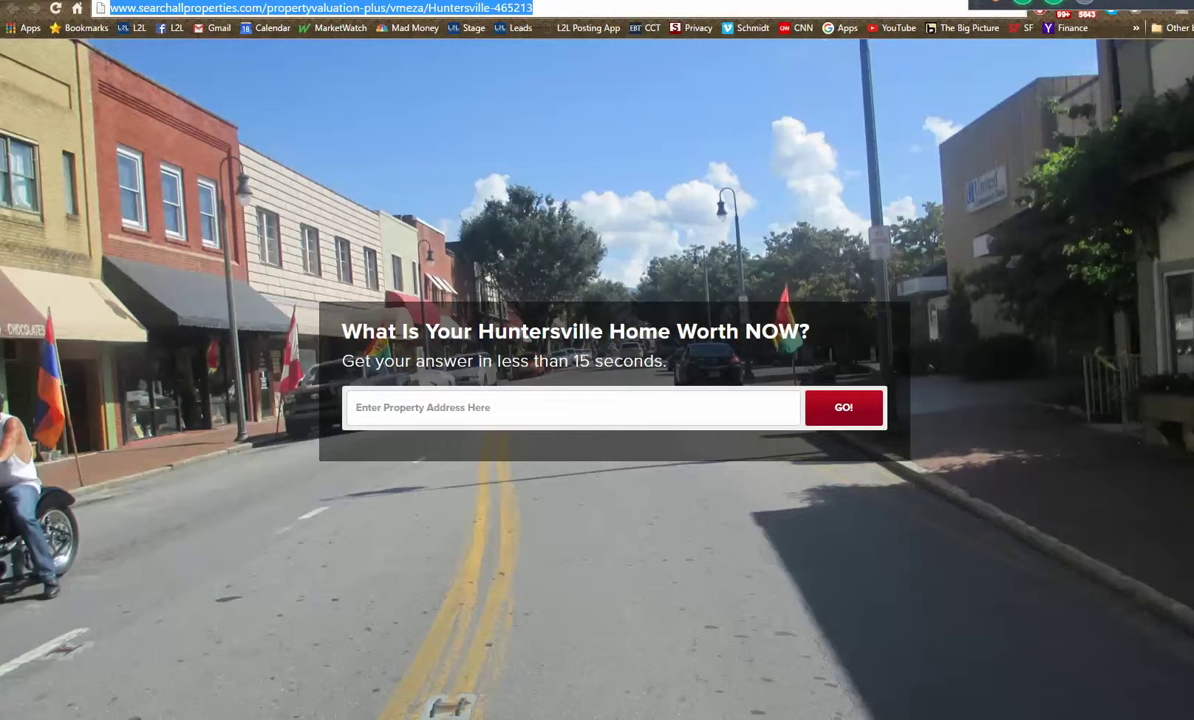
key("ctrl+w")
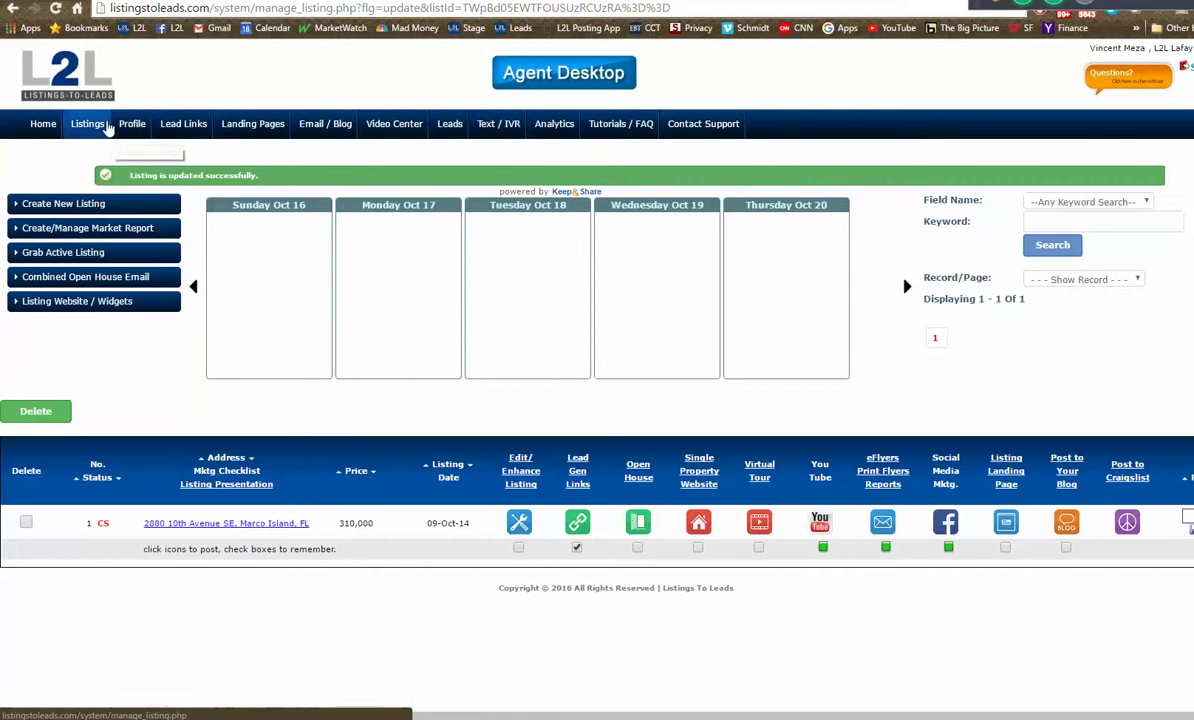
Step: Return to the manage-listings page and scroll through all 14 listings, down to 1234 Main Street, Orinda
left_click(96, 124)
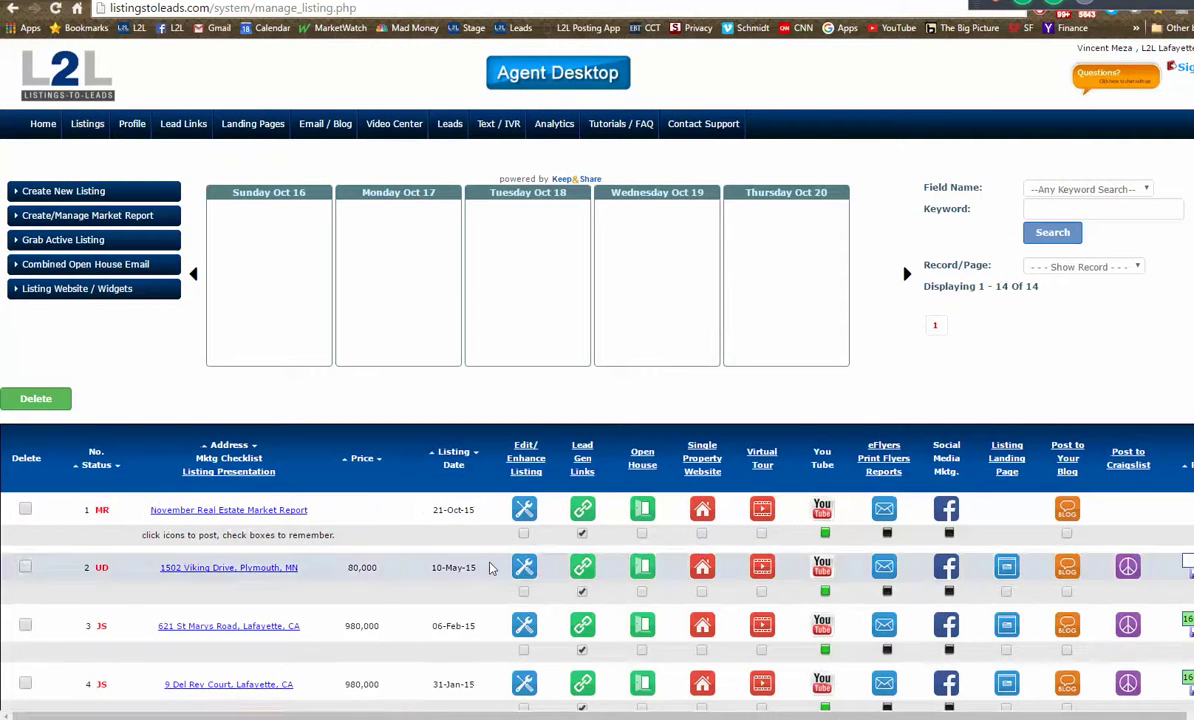
scroll(479, 610, "down", 1)
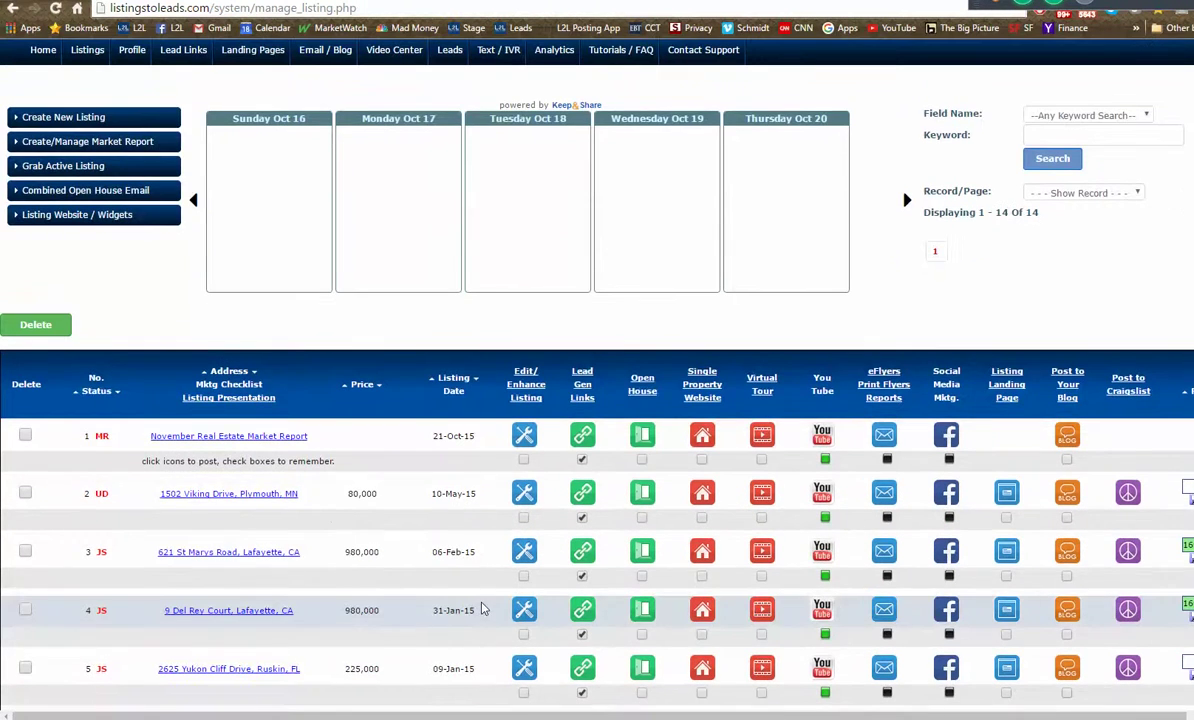
scroll(481, 609, "down", 1)
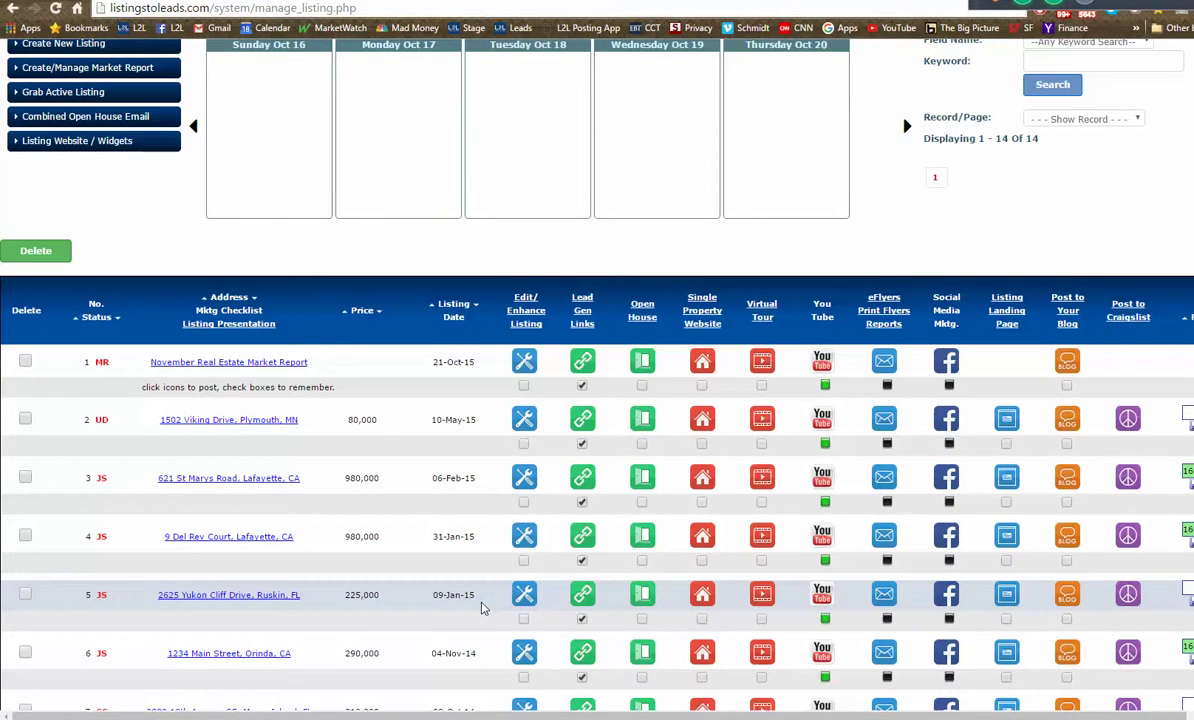
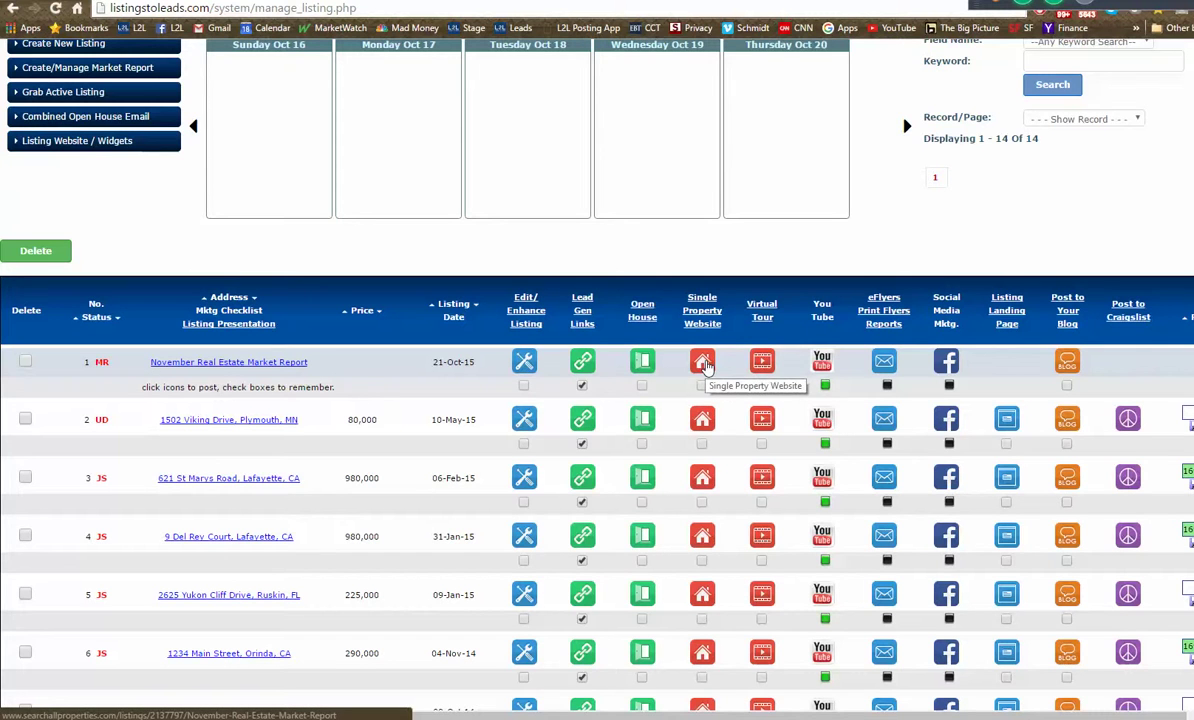
Step: Preview the November report's single property website, then close it to return to the listings
left_click(706, 366)
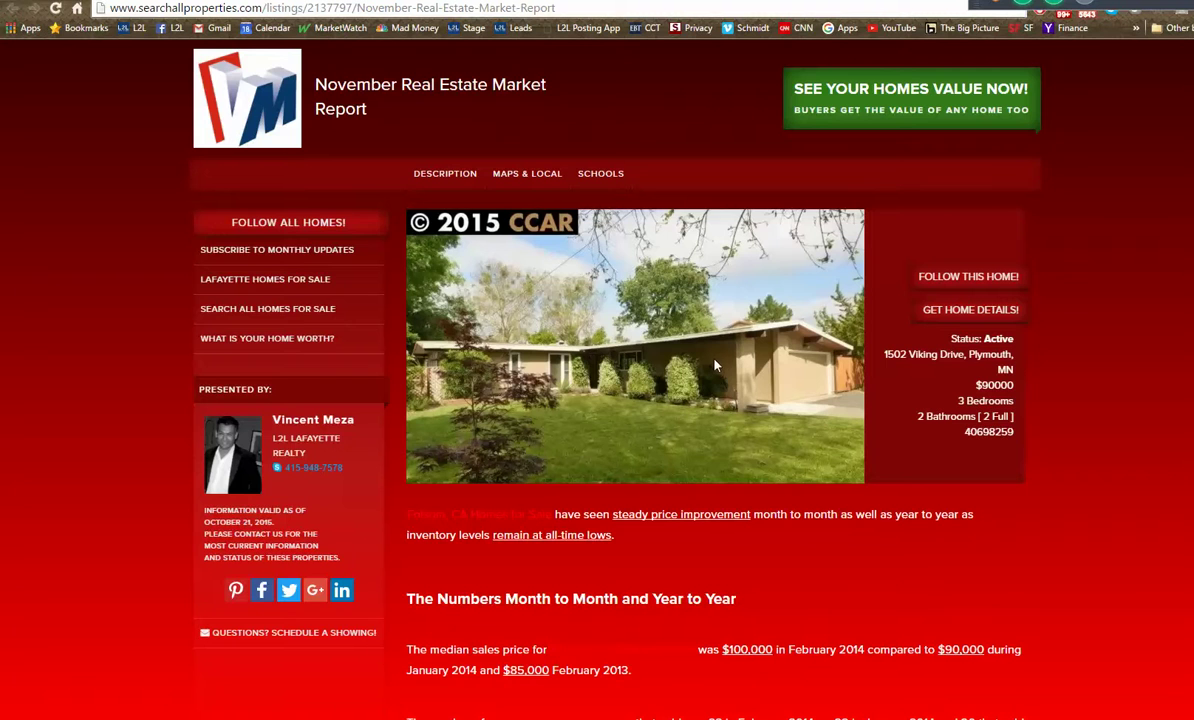
scroll(813, 581, "down", 3)
scroll(806, 585, "down", 2)
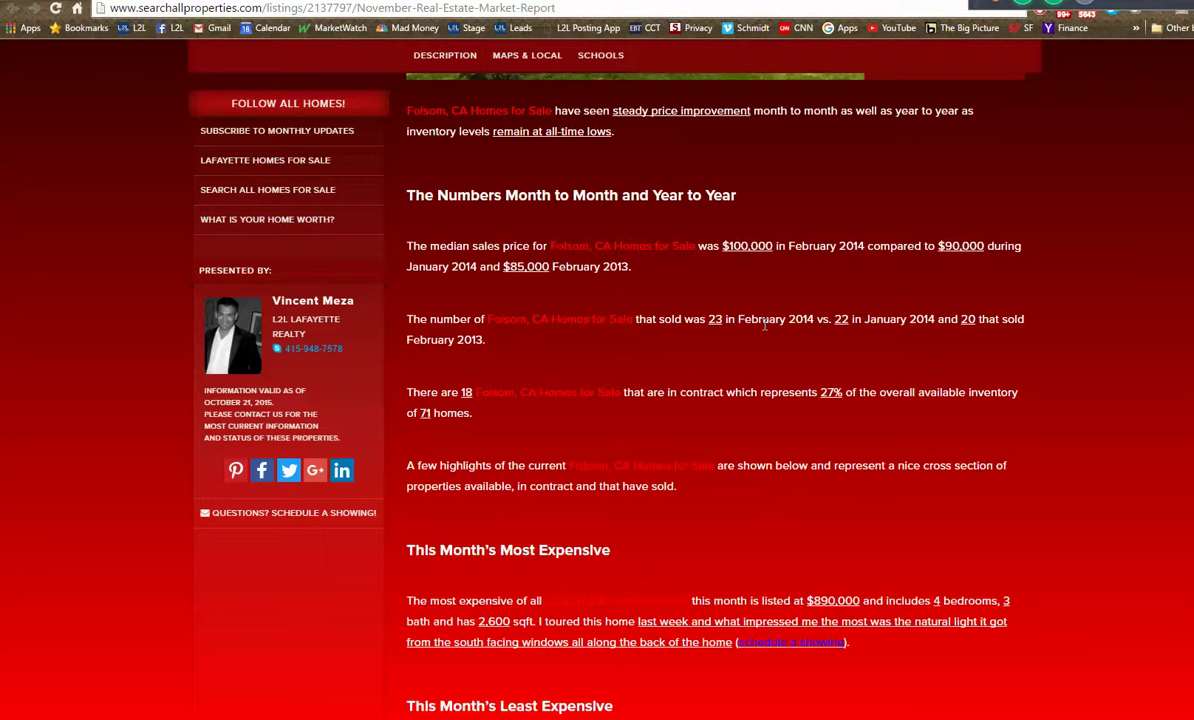
scroll(761, 326, "down", 3)
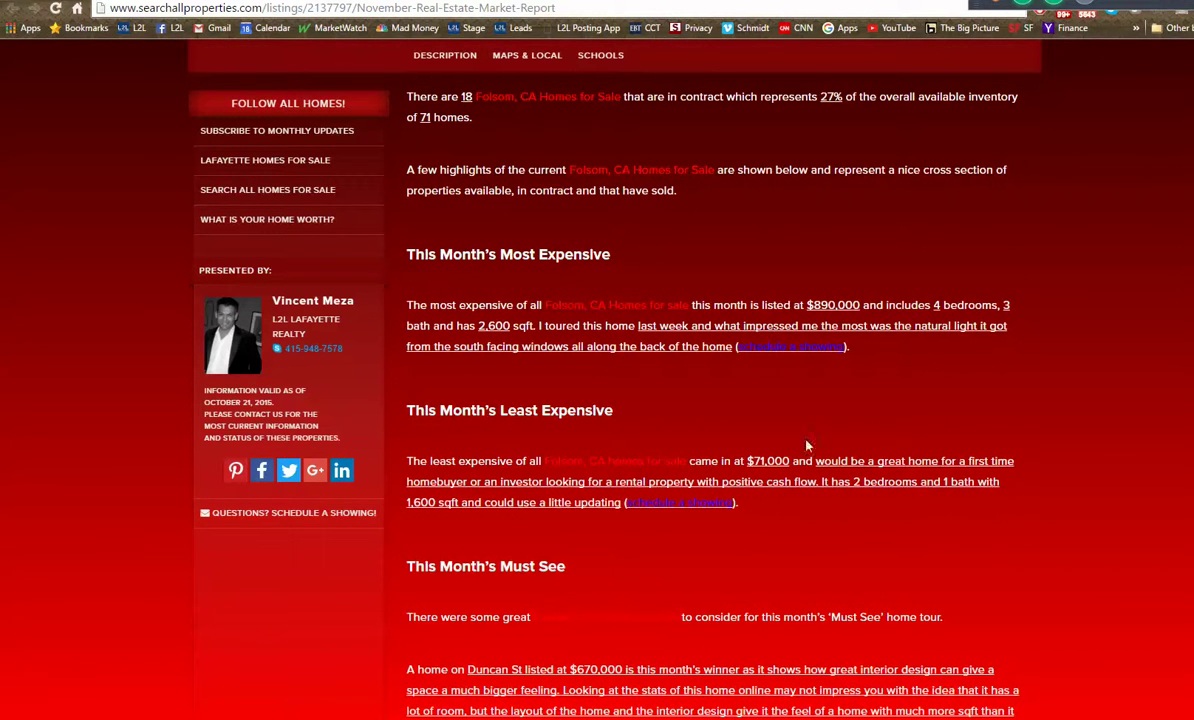
scroll(813, 458, "up", 6)
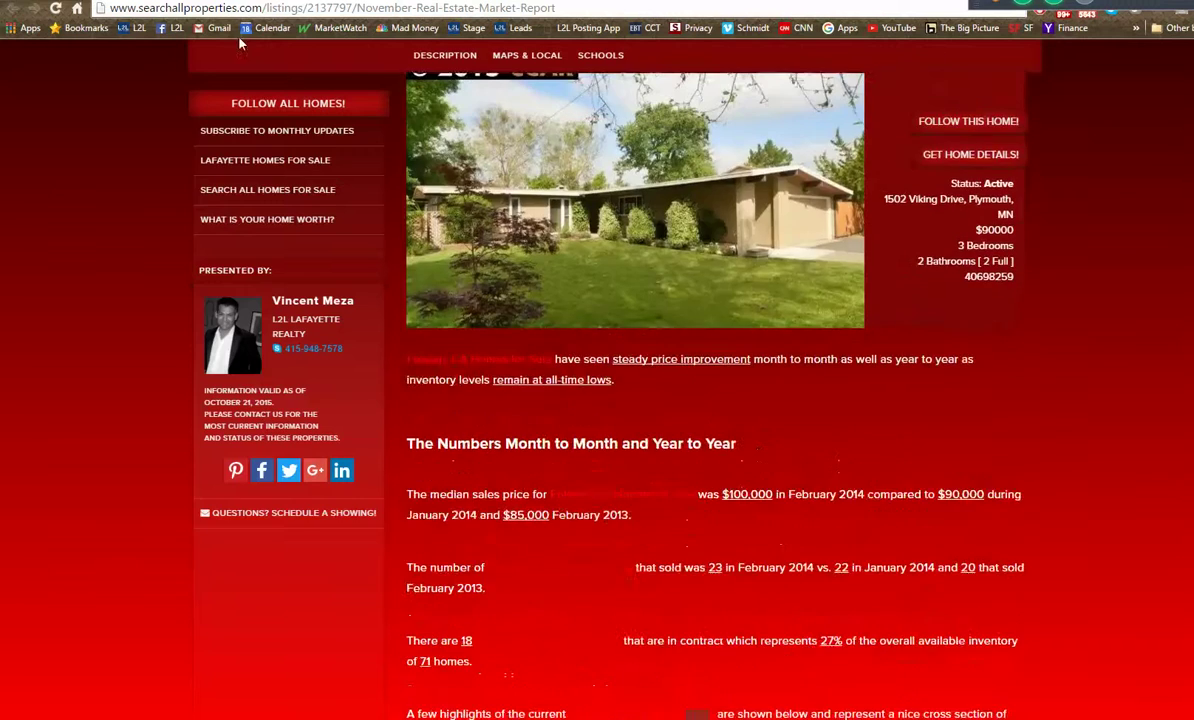
key("ctrl+w")
Step: Select all of the November market report text and make it black
left_click(524, 364)
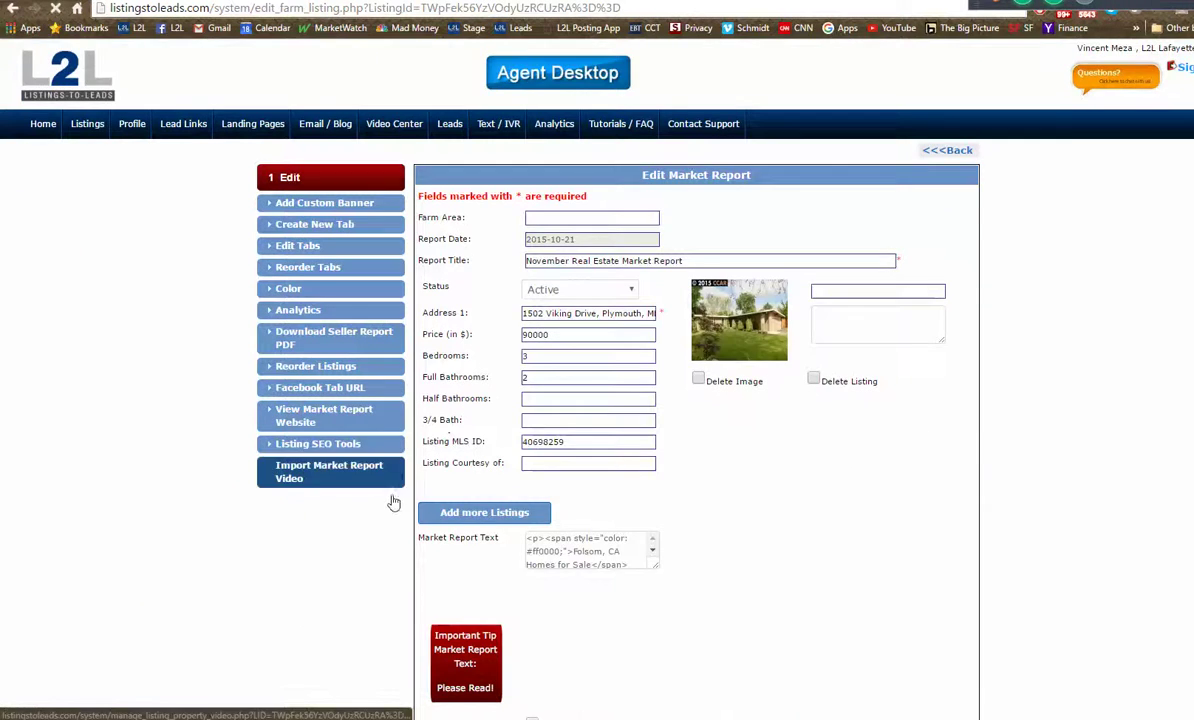
scroll(940, 519, "down", 3)
scroll(940, 519, "down", 3)
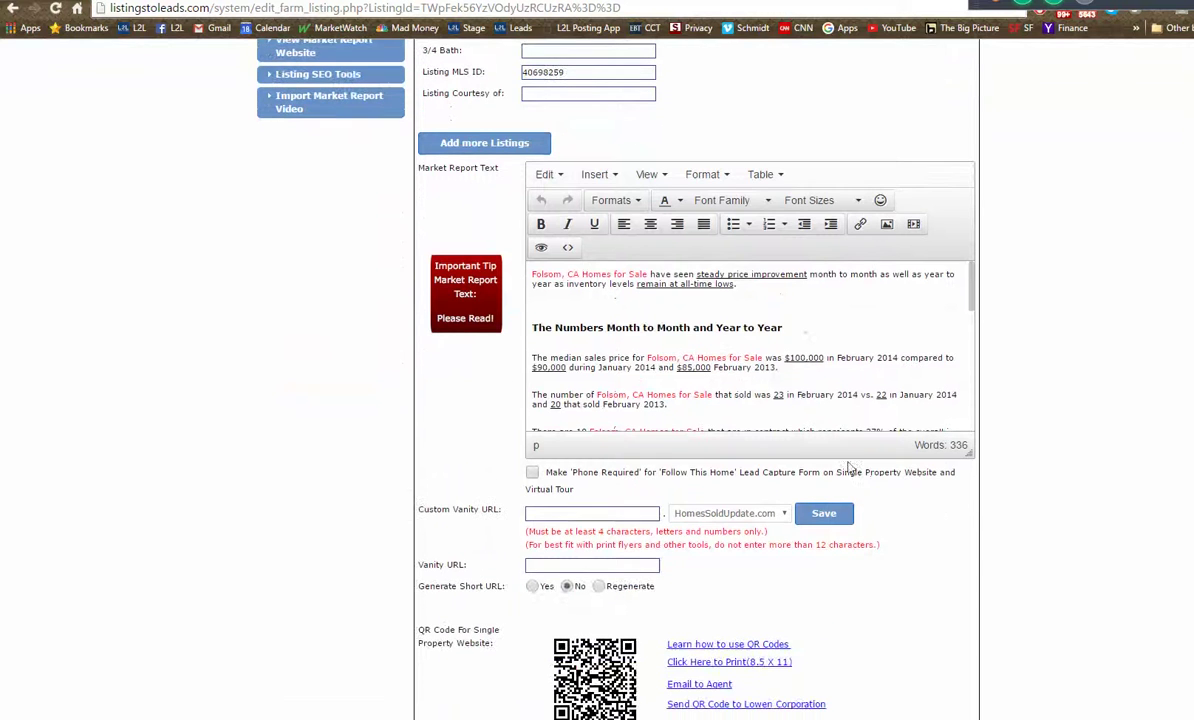
left_click_drag(534, 270, 756, 490)
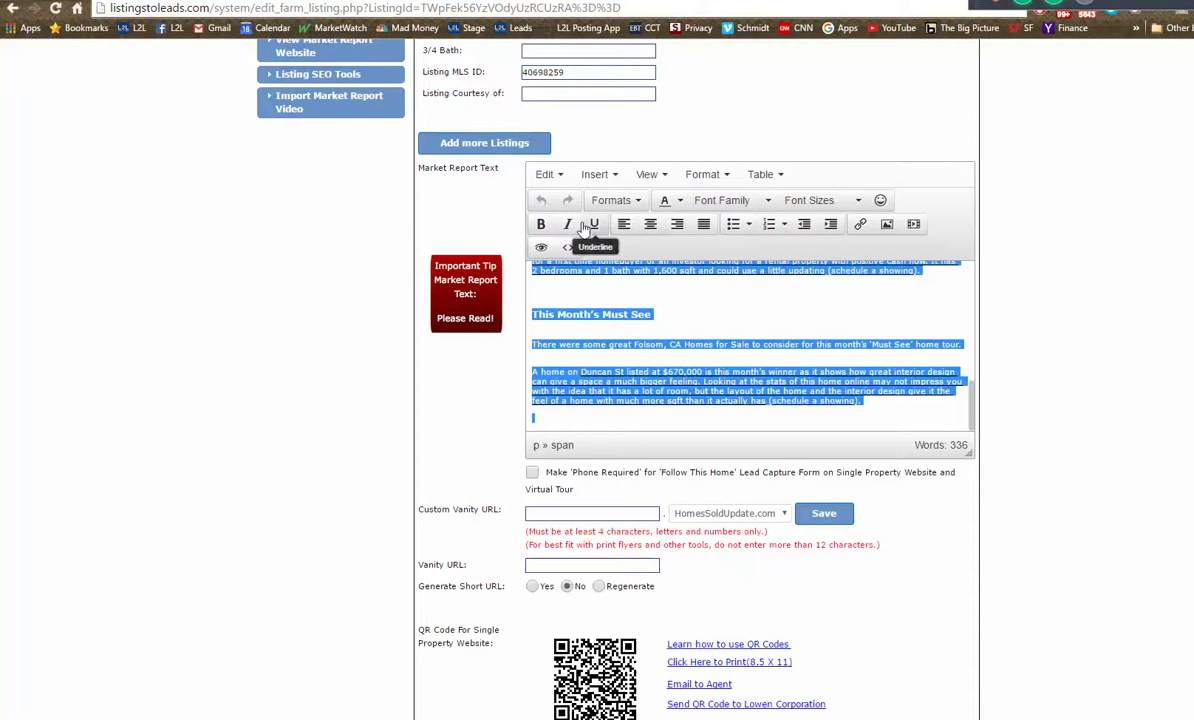
left_click(680, 203)
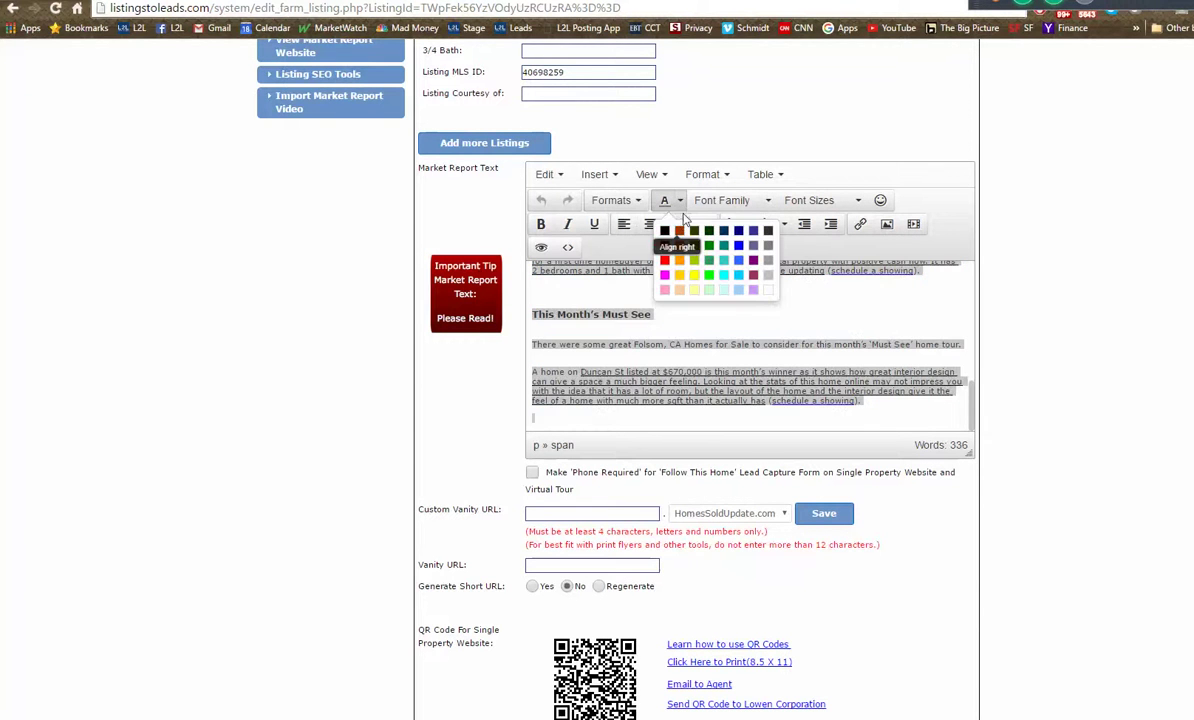
left_click(665, 232)
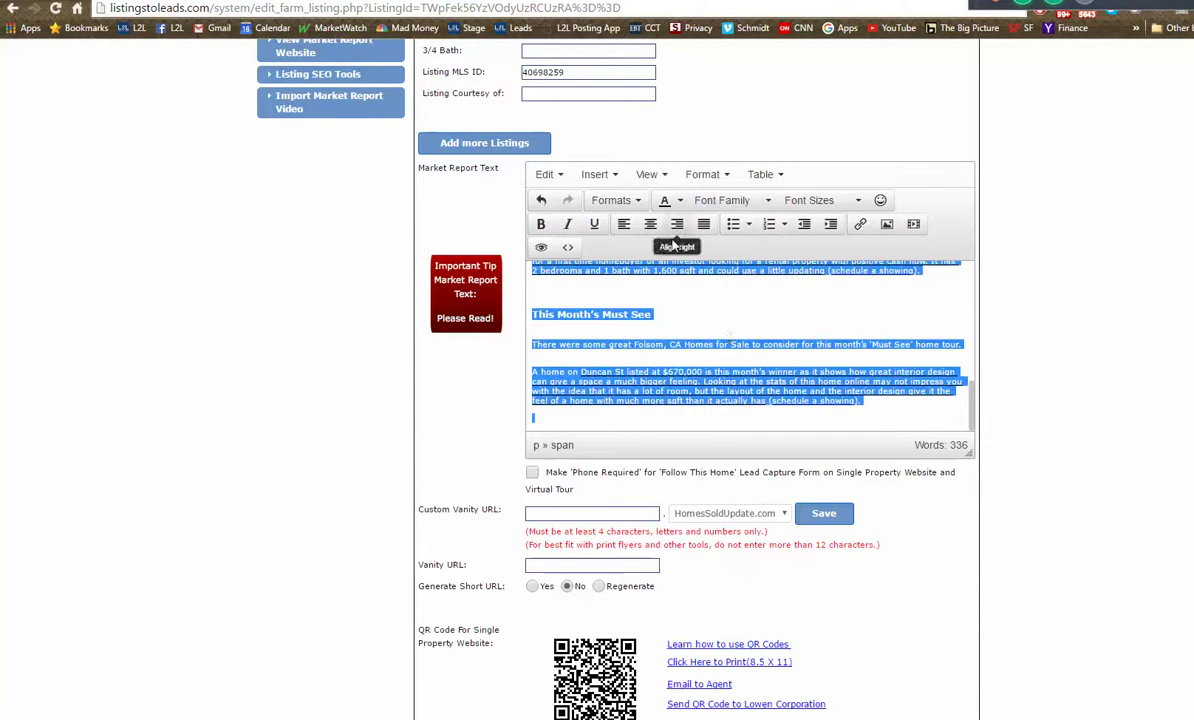
left_click(735, 308)
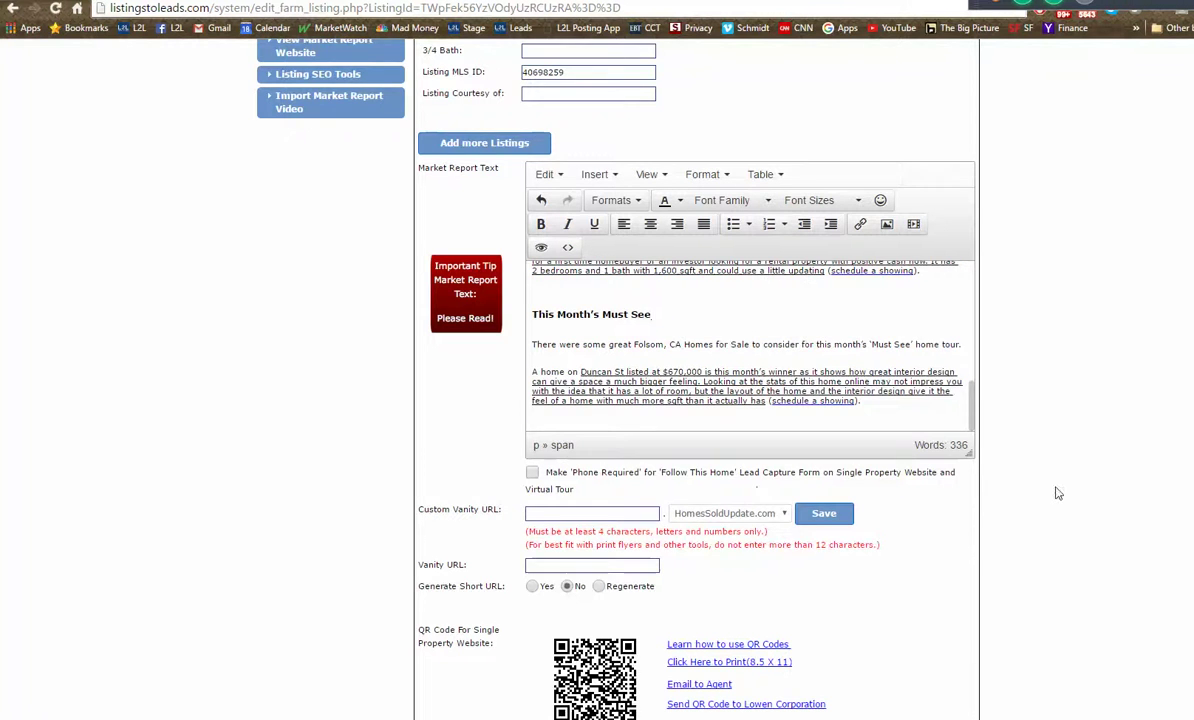
Step: Save the market report changes and go back to the Listings table
scroll(1055, 492, "down", 2)
left_click(549, 682)
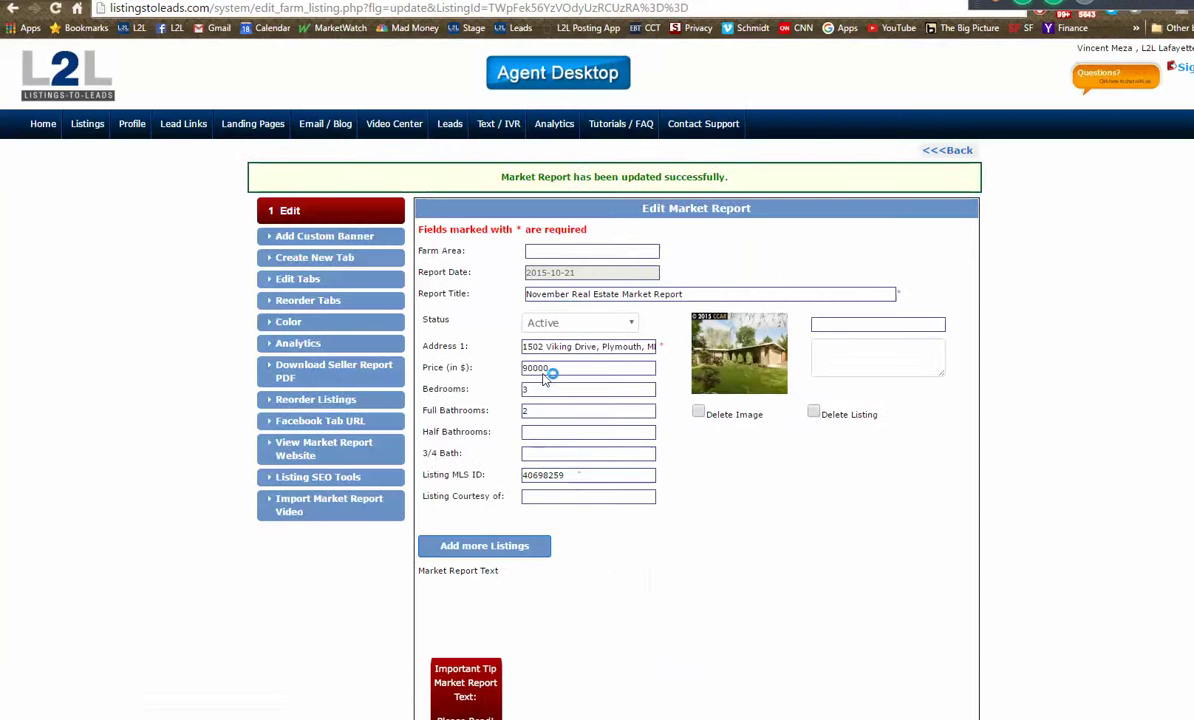
scroll(479, 370, "down", 2)
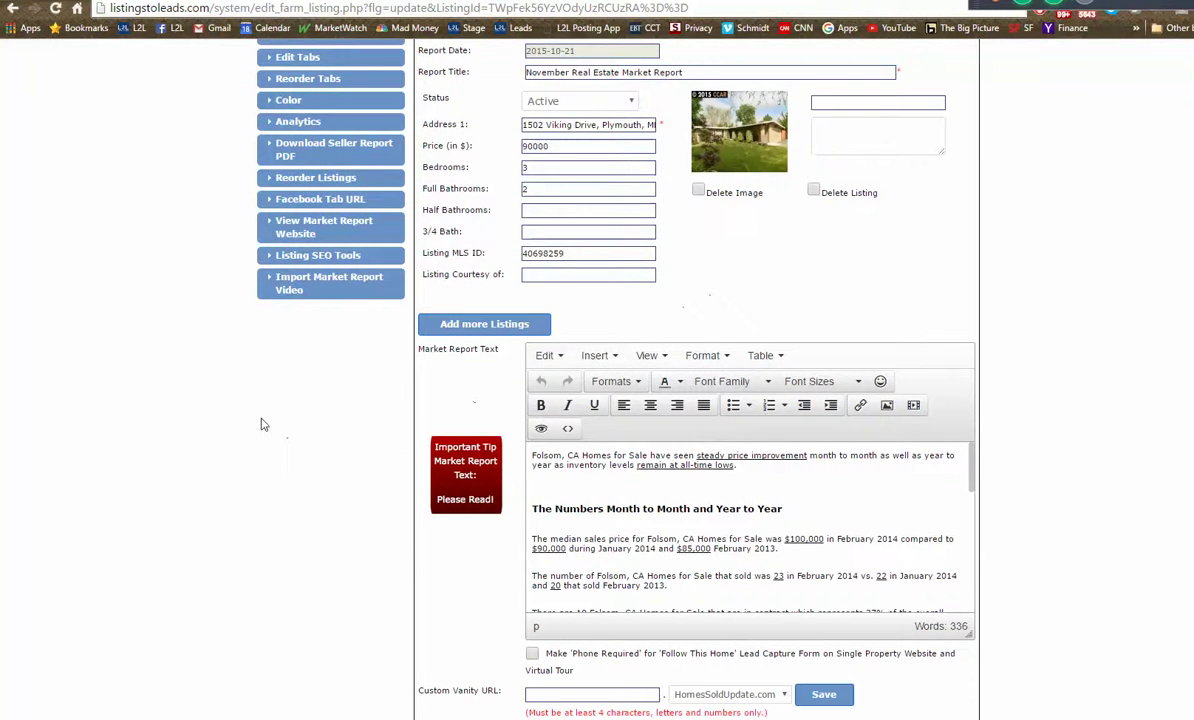
scroll(266, 420, "up", 2)
left_click(88, 126)
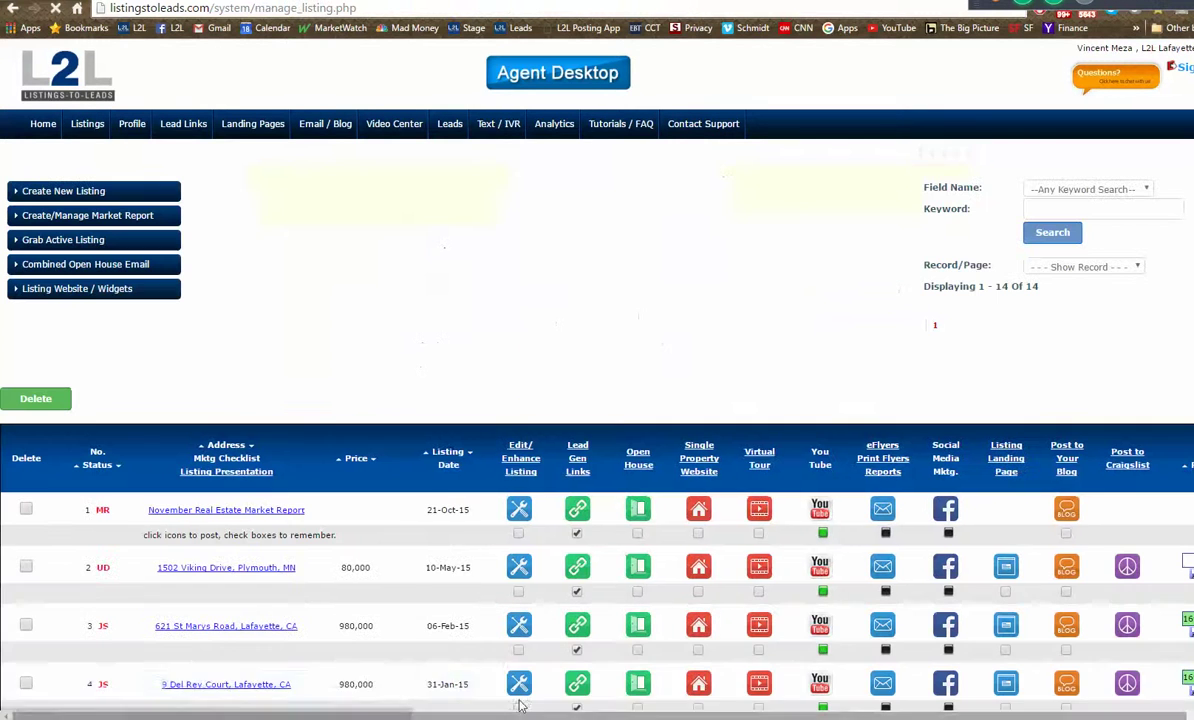
Step: Preview the November report's single property website and scroll through its now-black report text
left_click(701, 512)
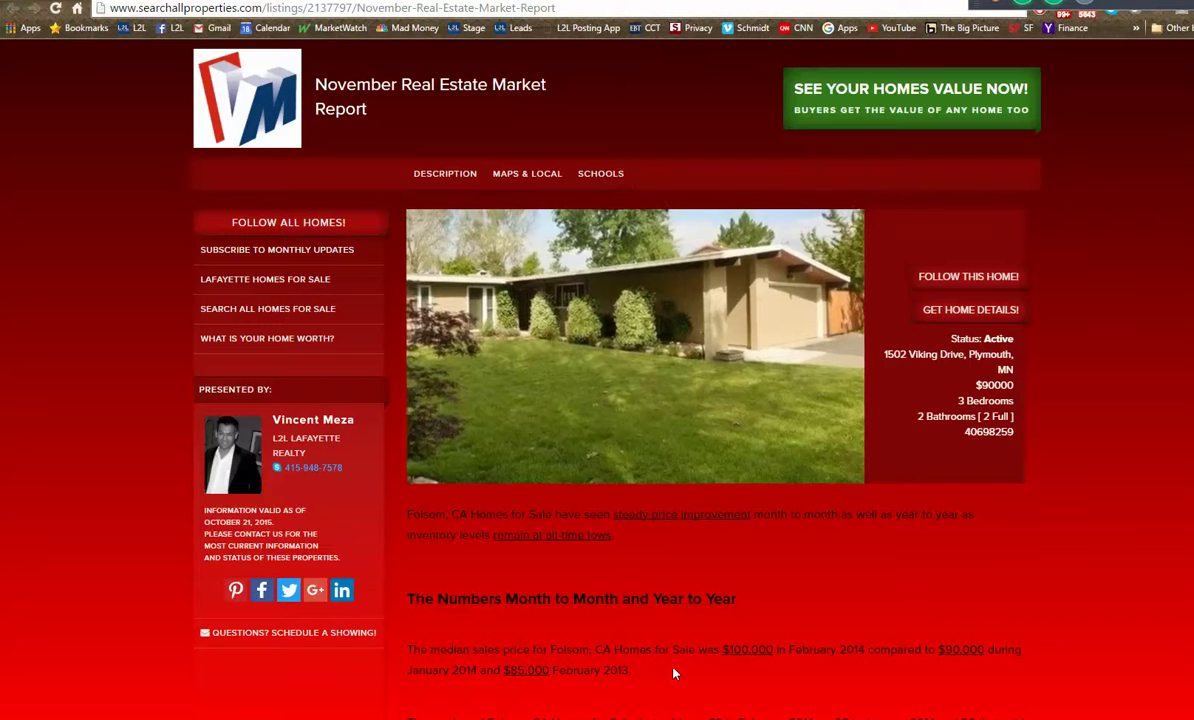
scroll(741, 611, "down", 3)
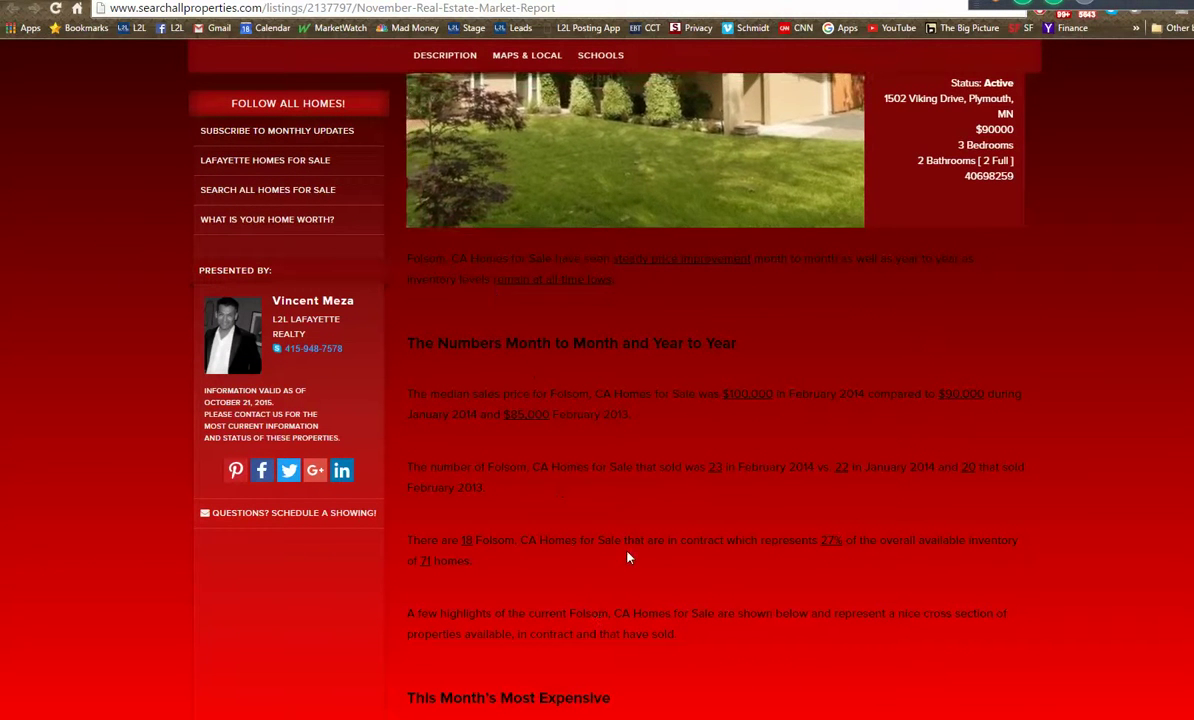
scroll(628, 557, "down", 4)
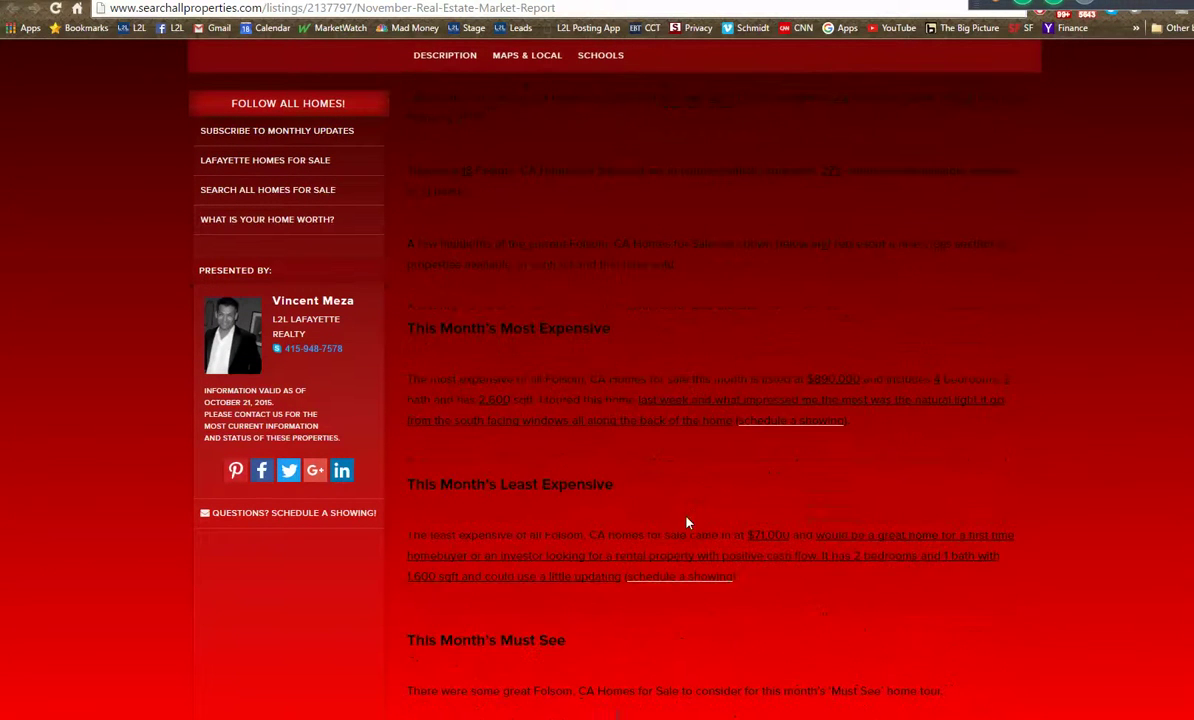
scroll(685, 519, "up", 3)
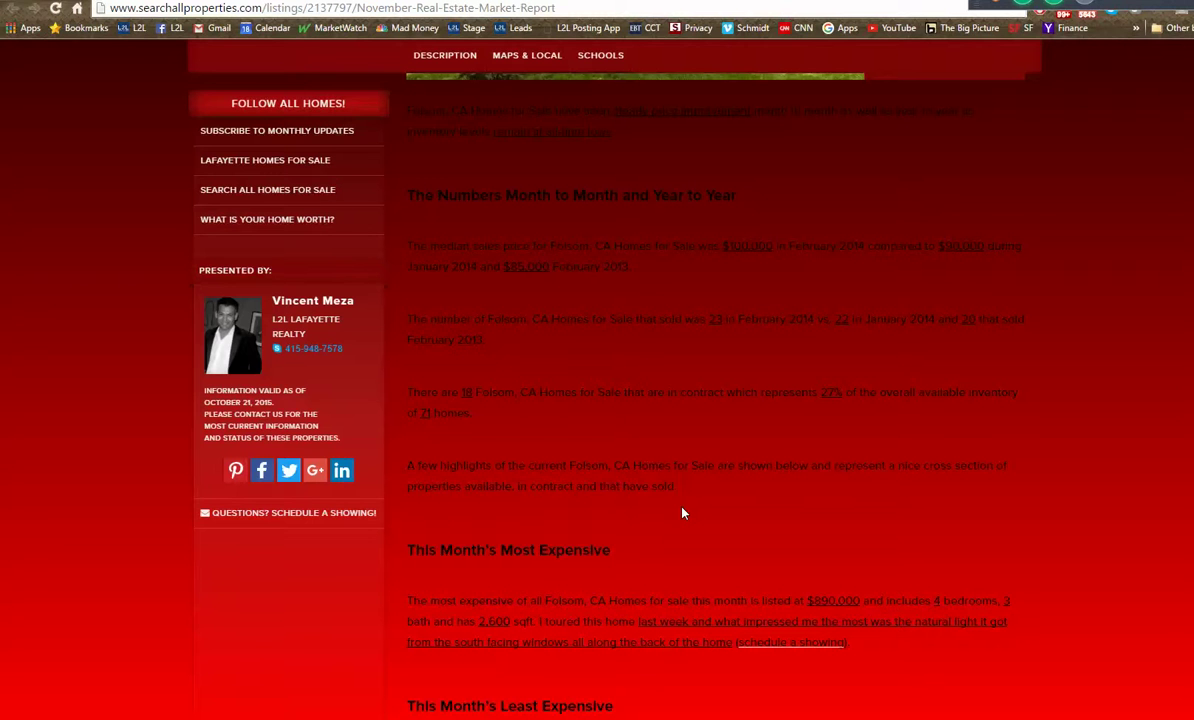
scroll(581, 506, "up", 5)
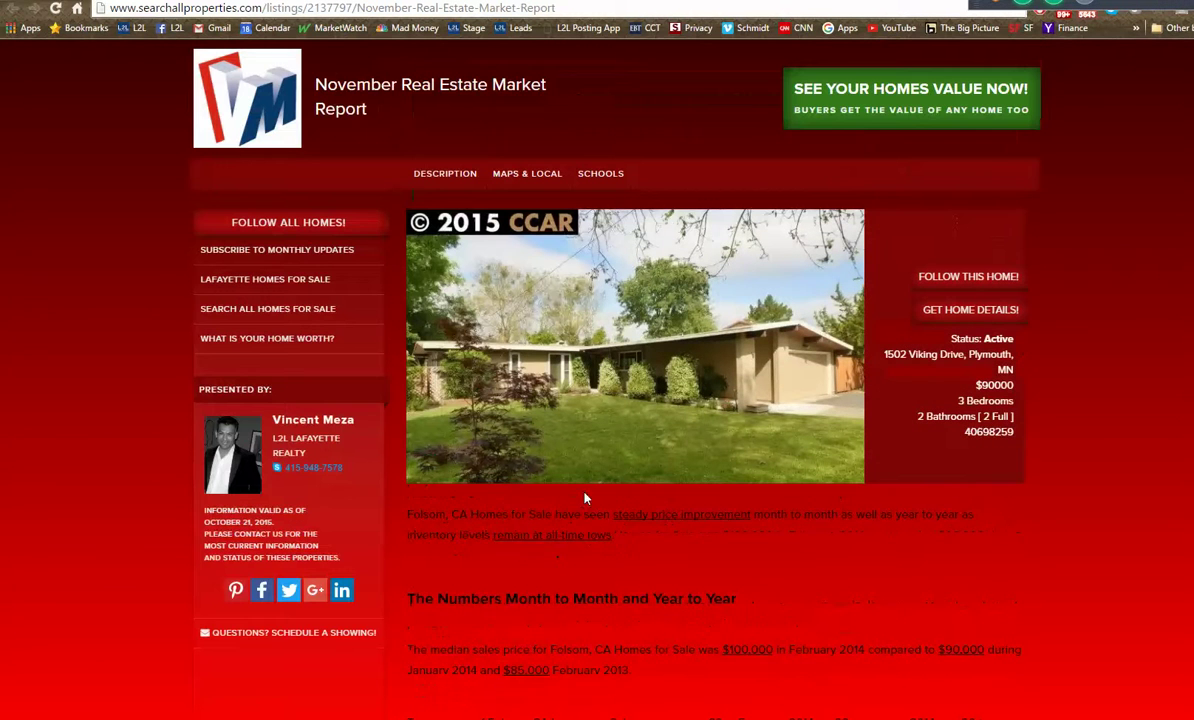
left_click(899, 107)
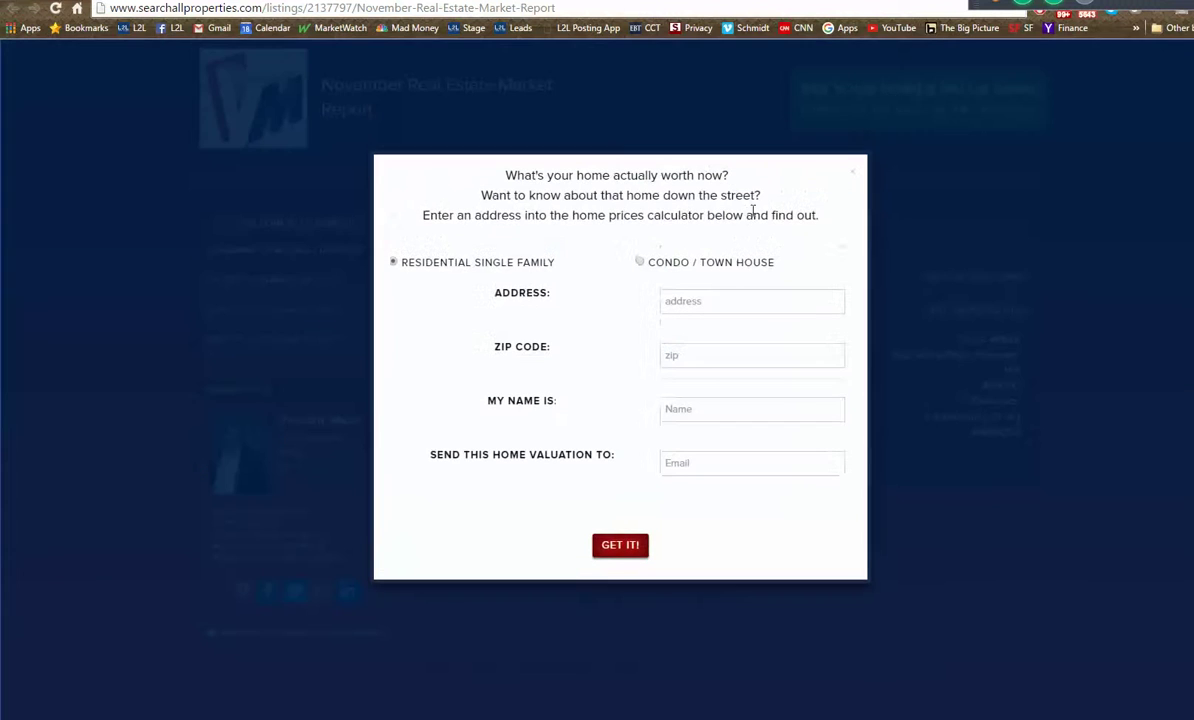
left_click(853, 177)
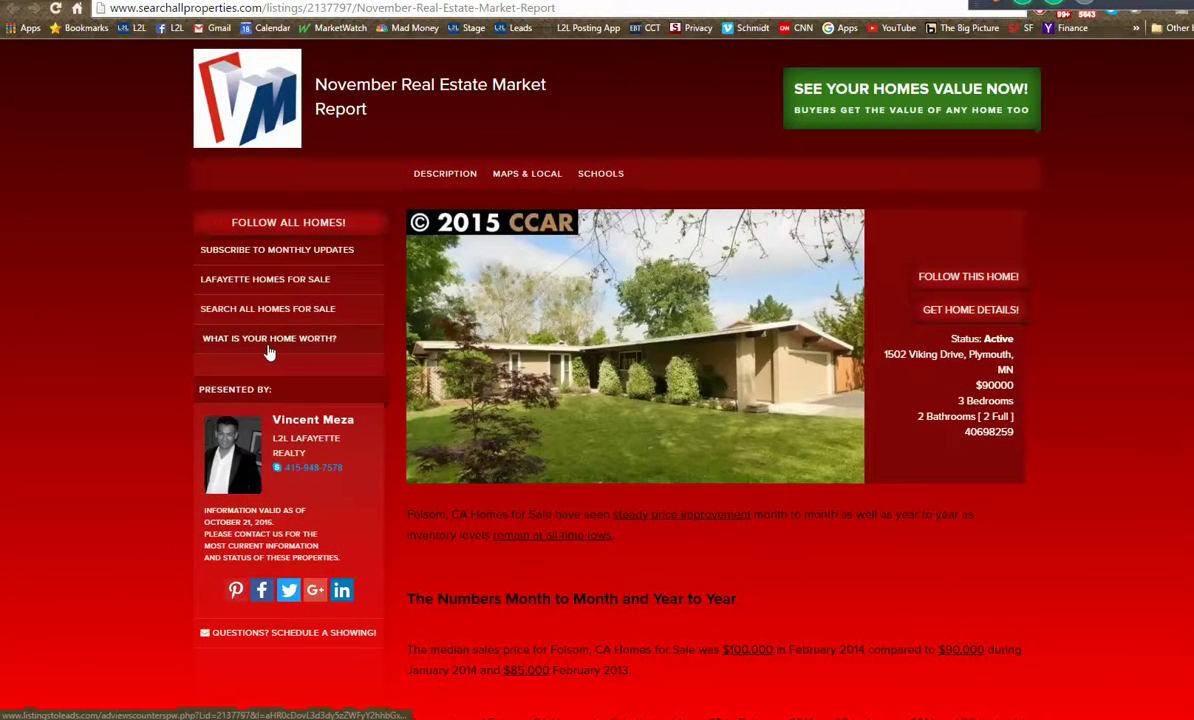
left_click(268, 345)
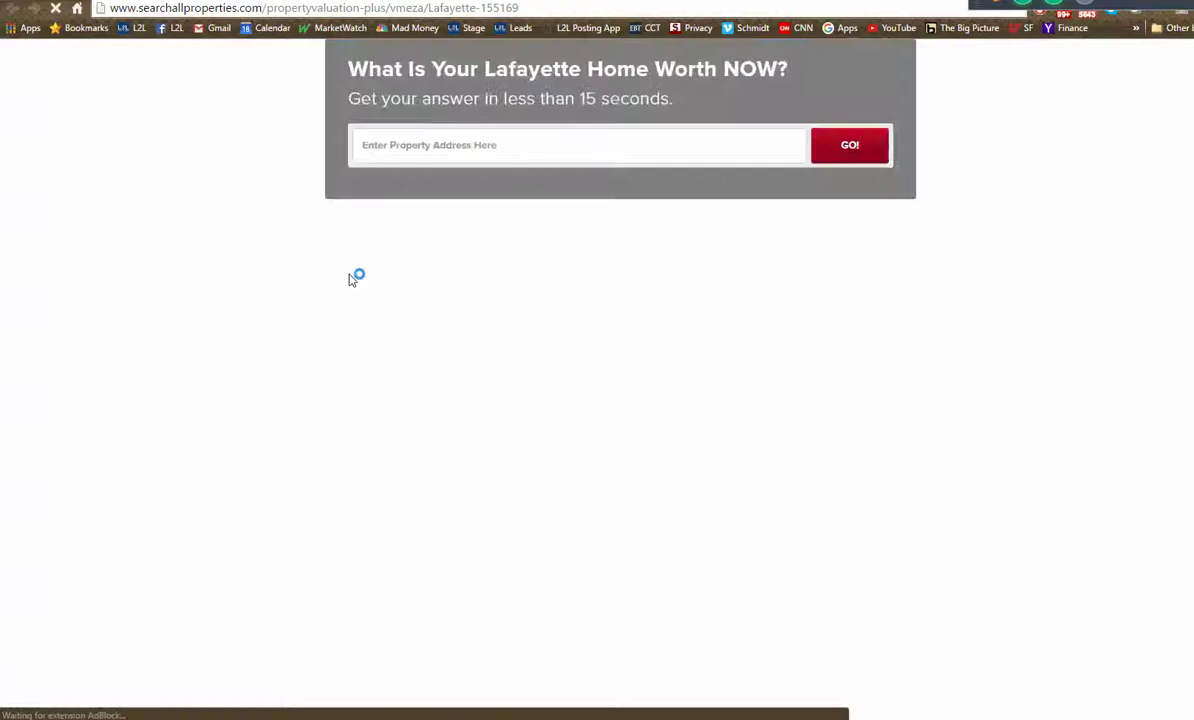
key("alt+Left")
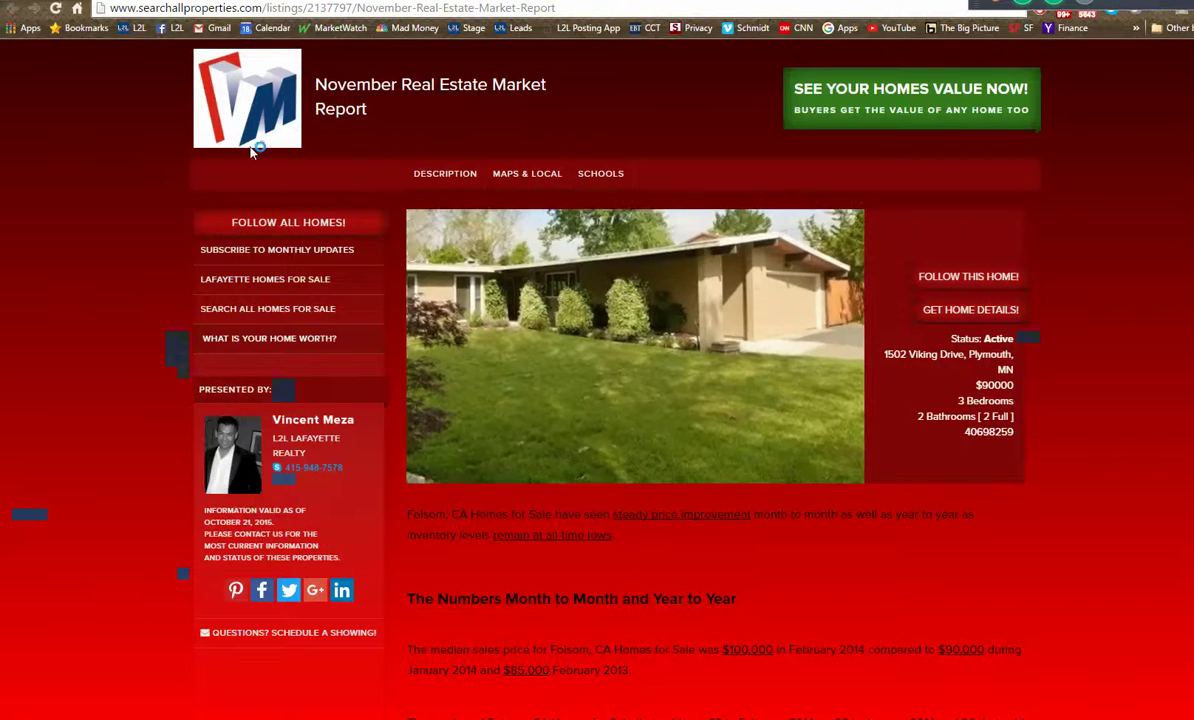
left_click(262, 308)
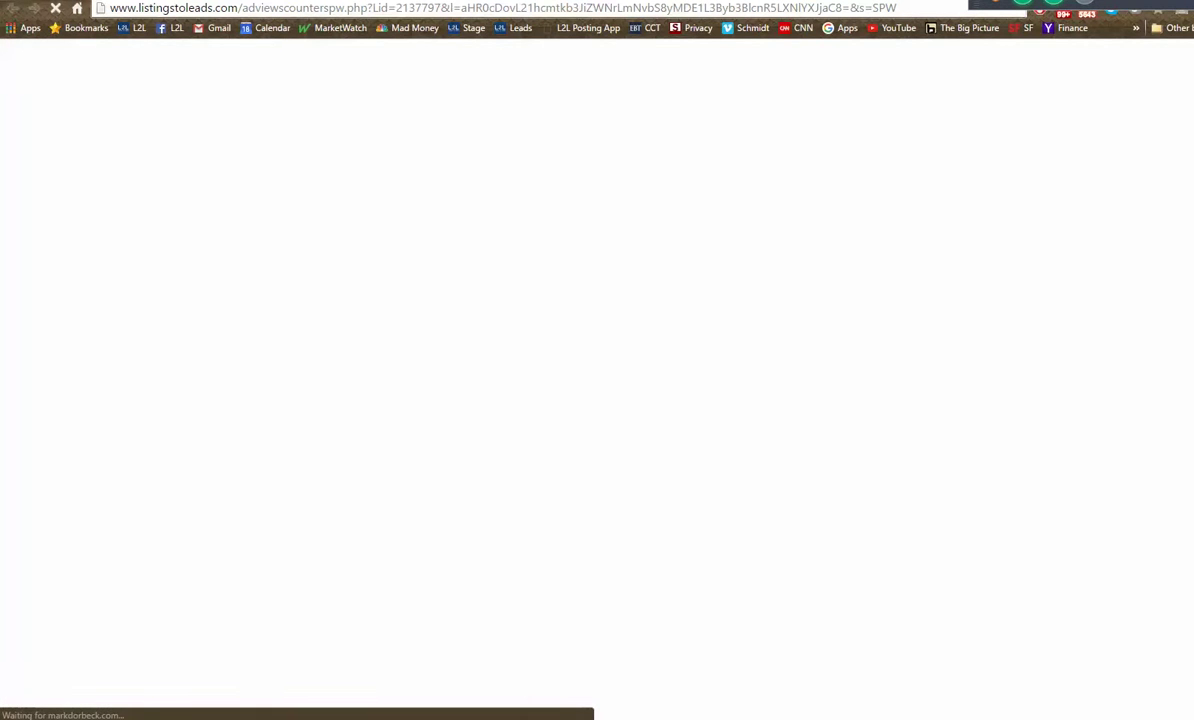
key("alt+Left")
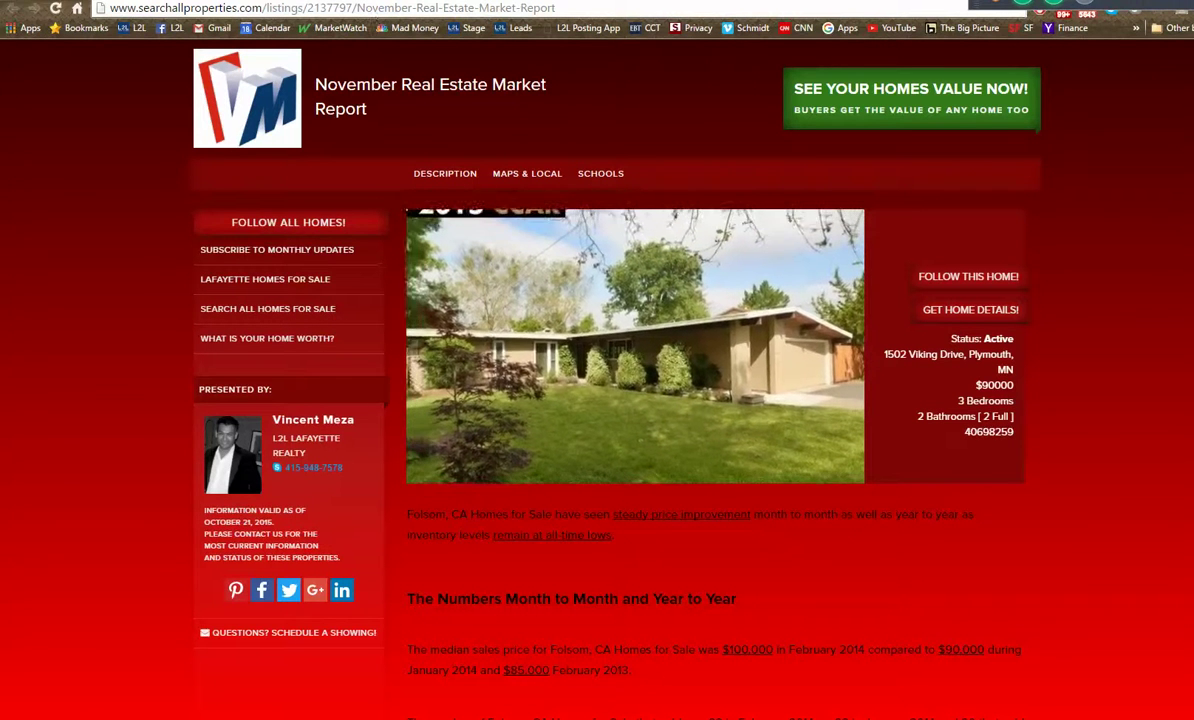
Step: Load another agent's property-search site, view its all-homes search, then go back to the report page
left_click(575, 12)
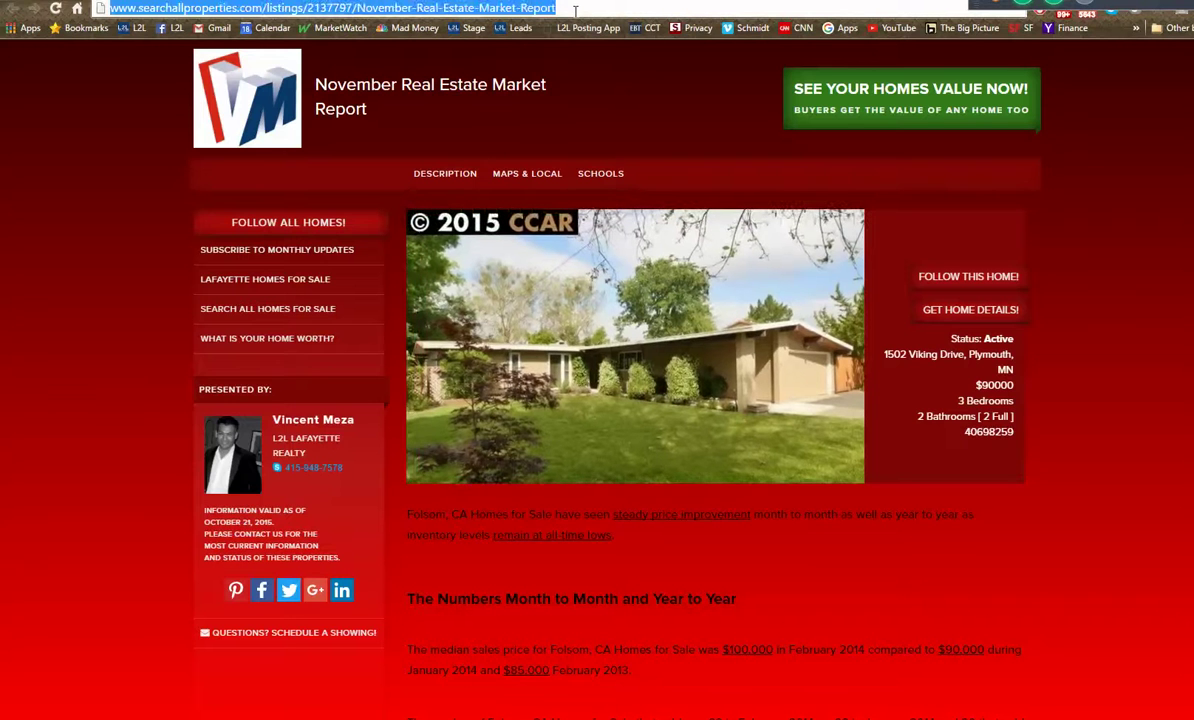
type("markdorbeck.com/2015/property-search/")
key("Return")
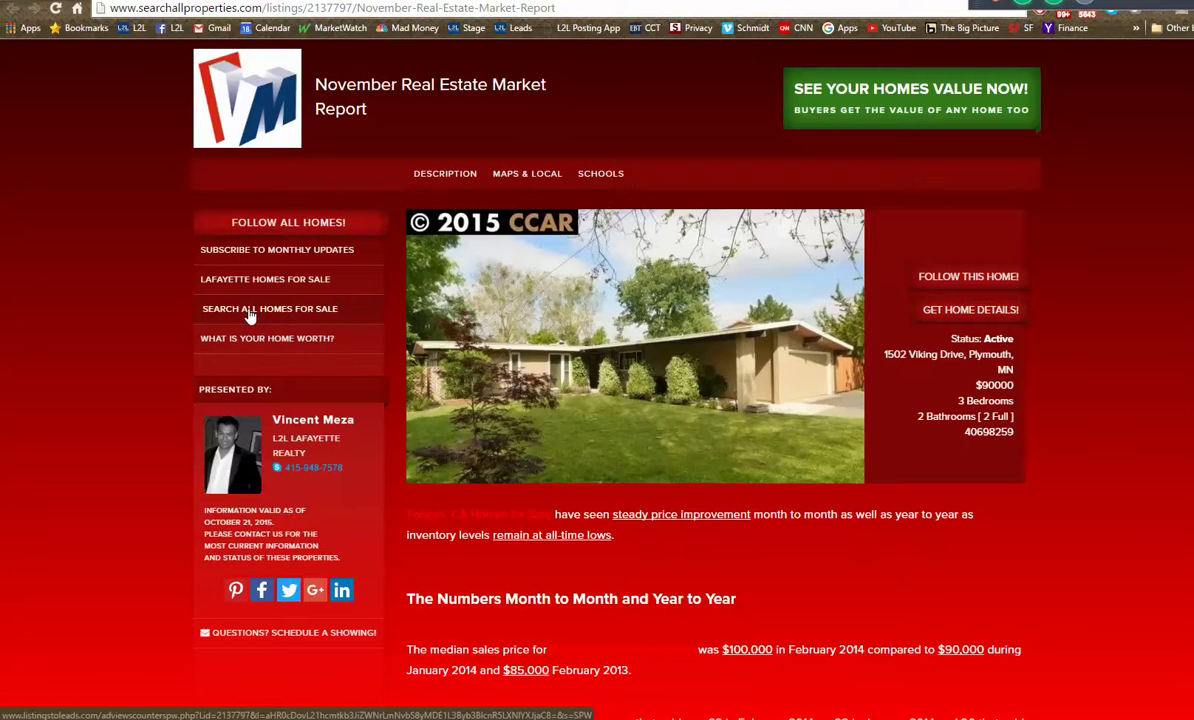
left_click(236, 308)
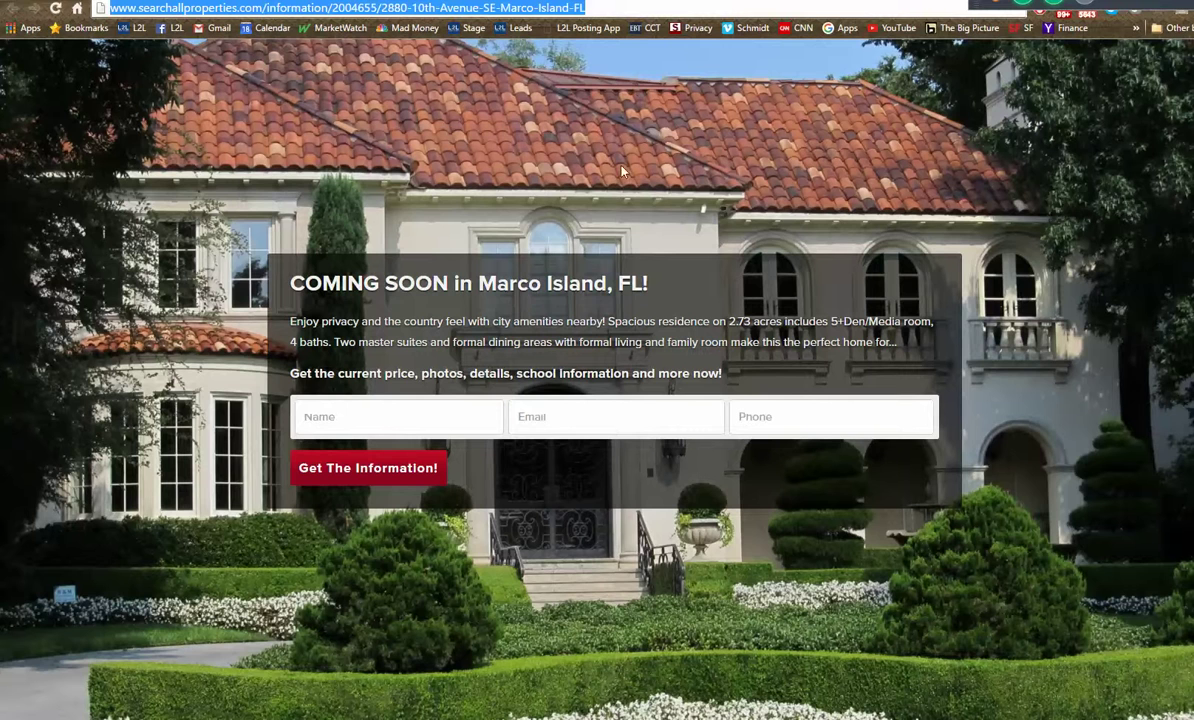
key("alt+Left")
Step: Copy the report page's web address and open the L2L Facebook page from the bookmarks
left_click_drag(558, 8, 104, 8)
right_click(157, 9)
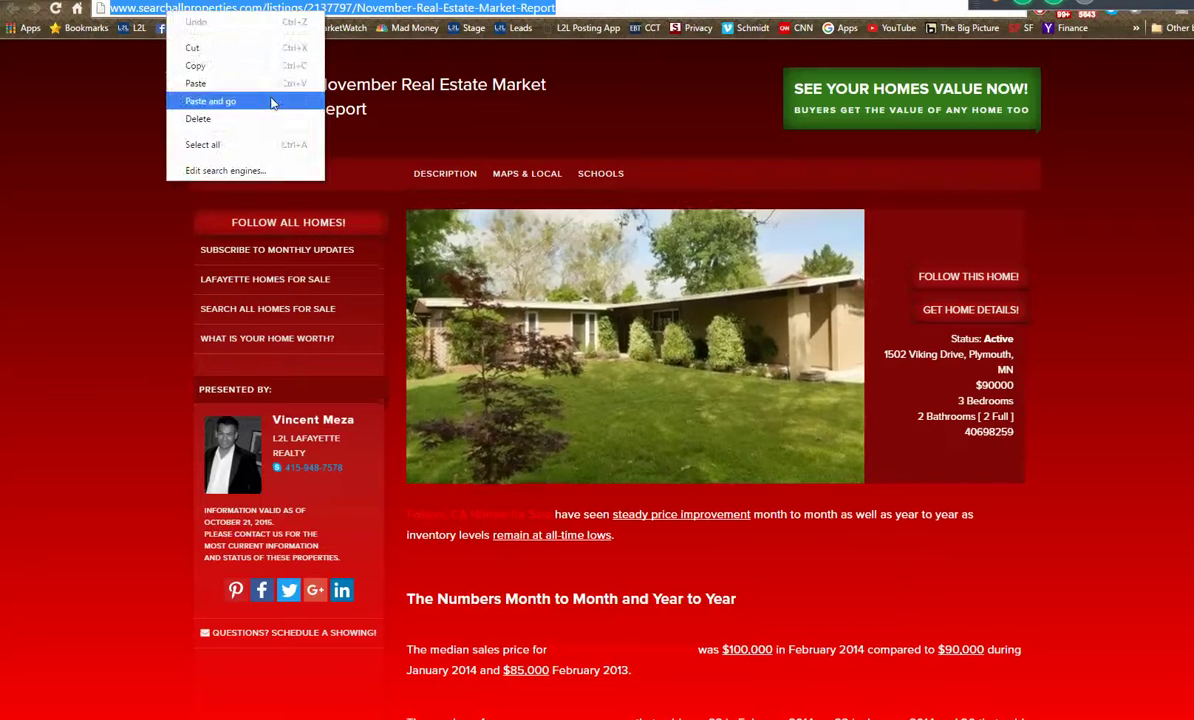
left_click(265, 67)
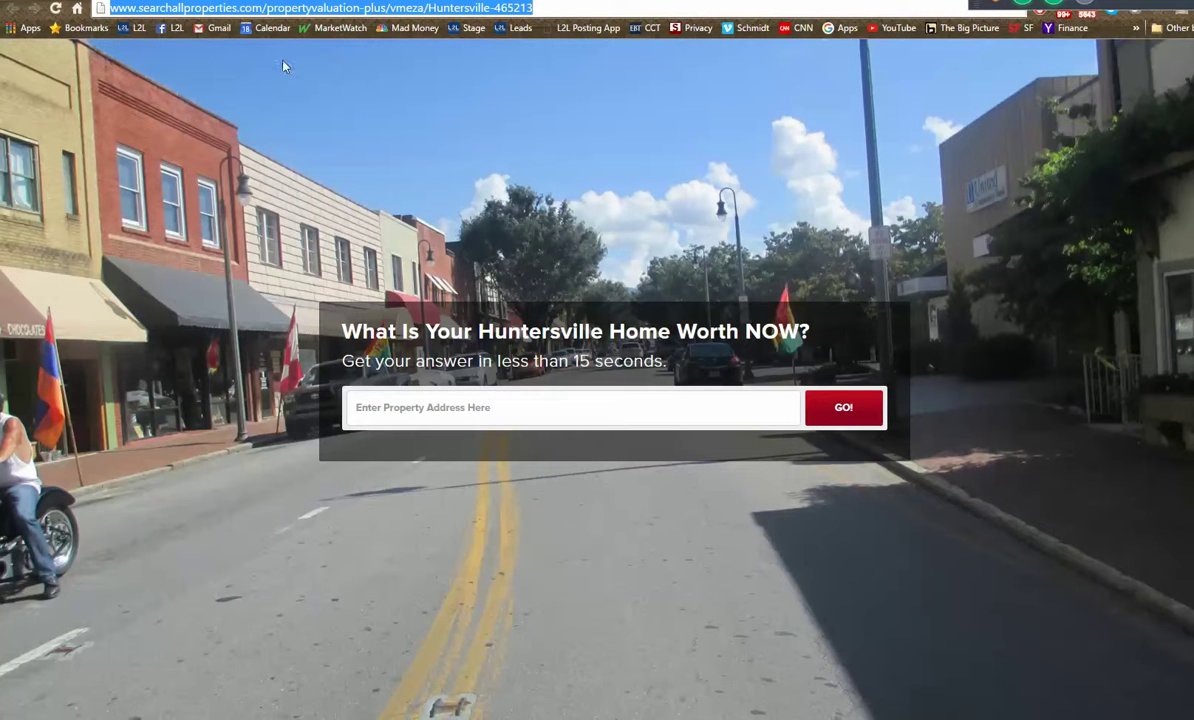
left_click(173, 31)
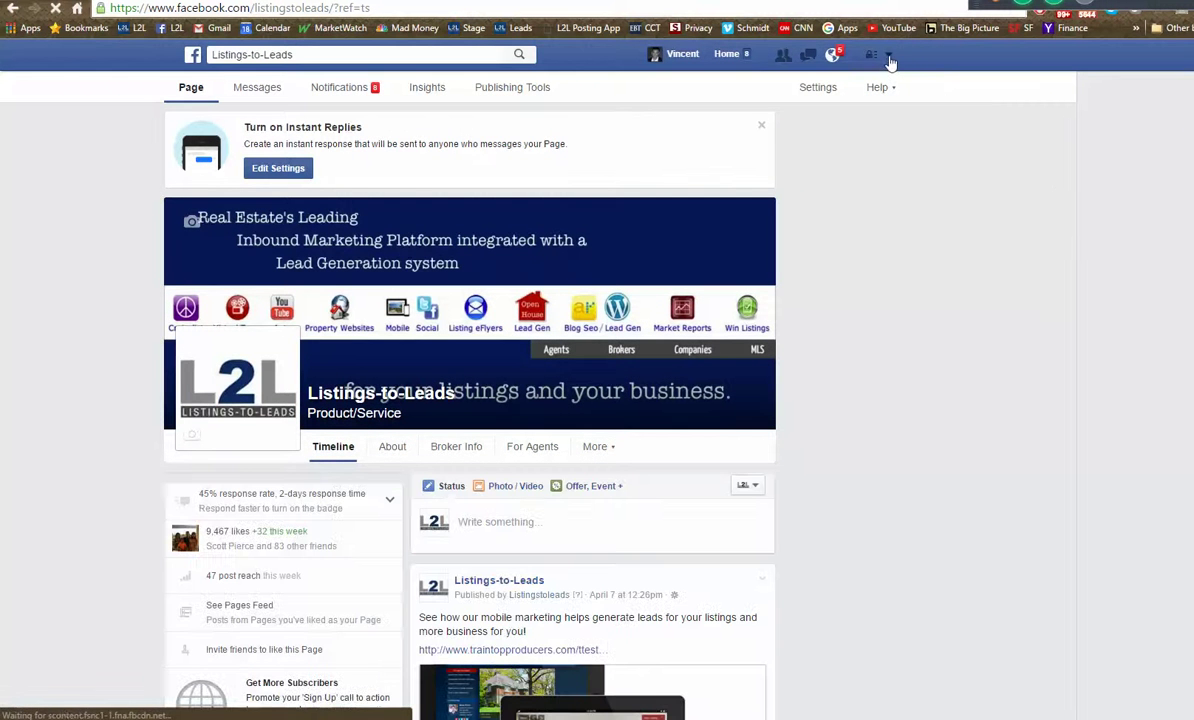
Step: Create a Send people to your website ad using the pasted listing page URL
left_click(889, 57)
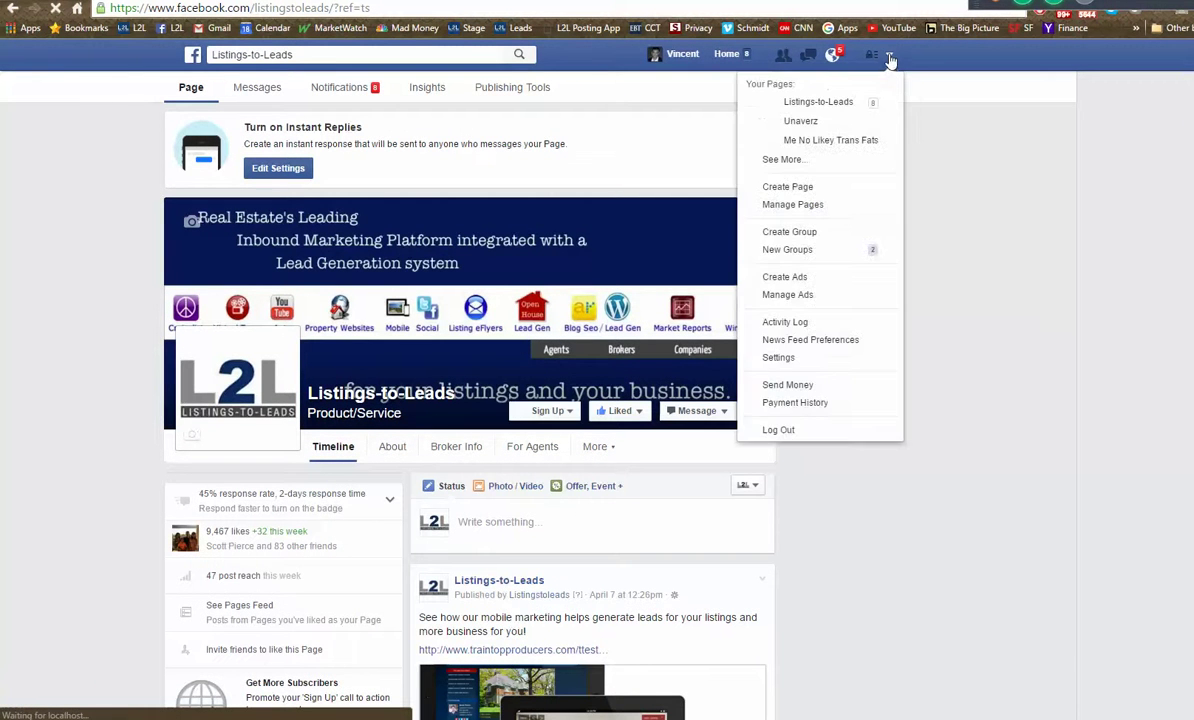
left_click(798, 279)
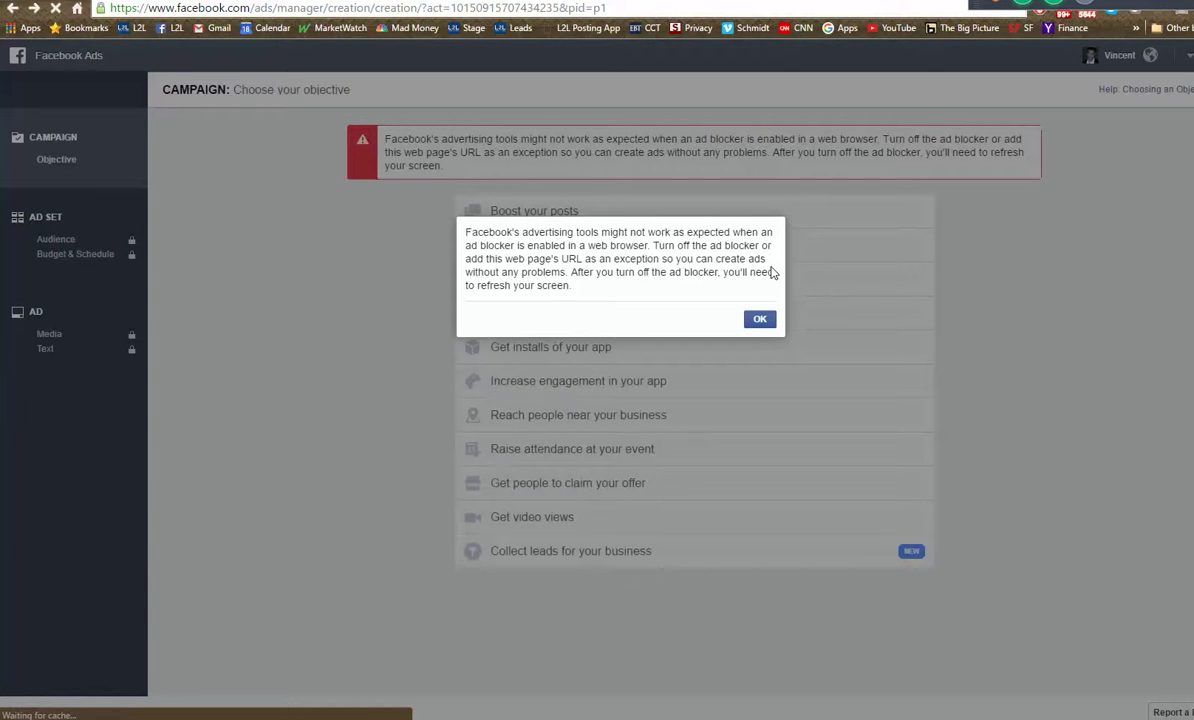
left_click(759, 320)
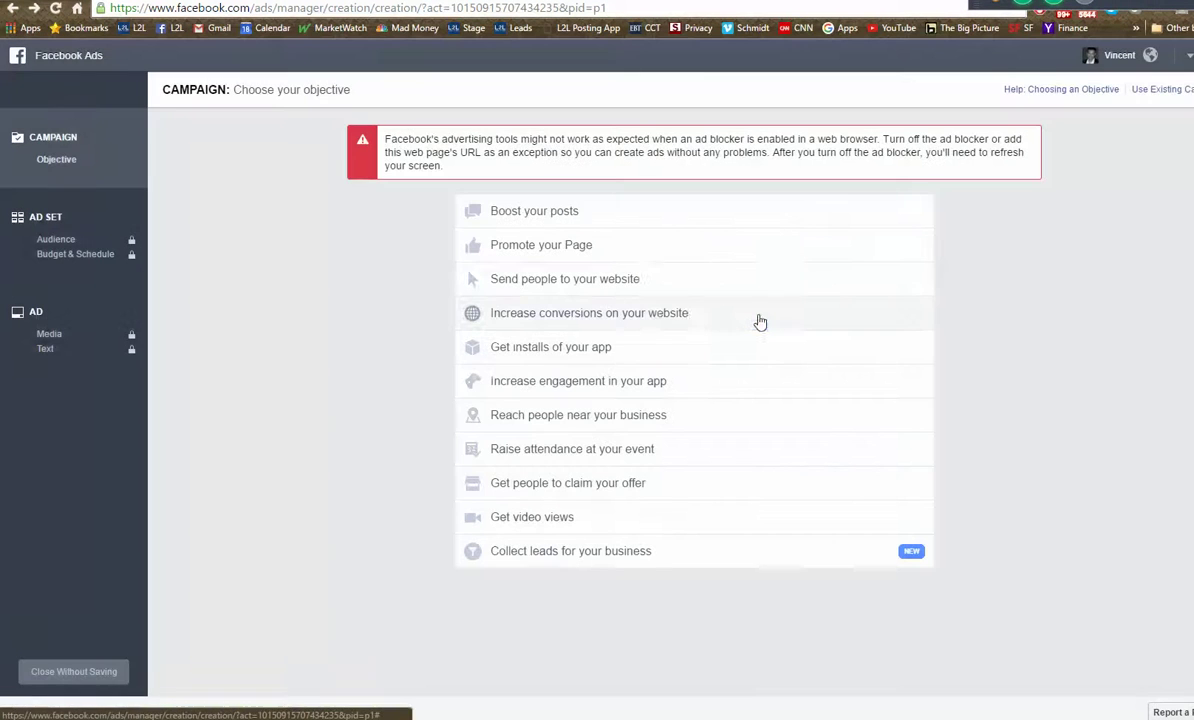
left_click(593, 287)
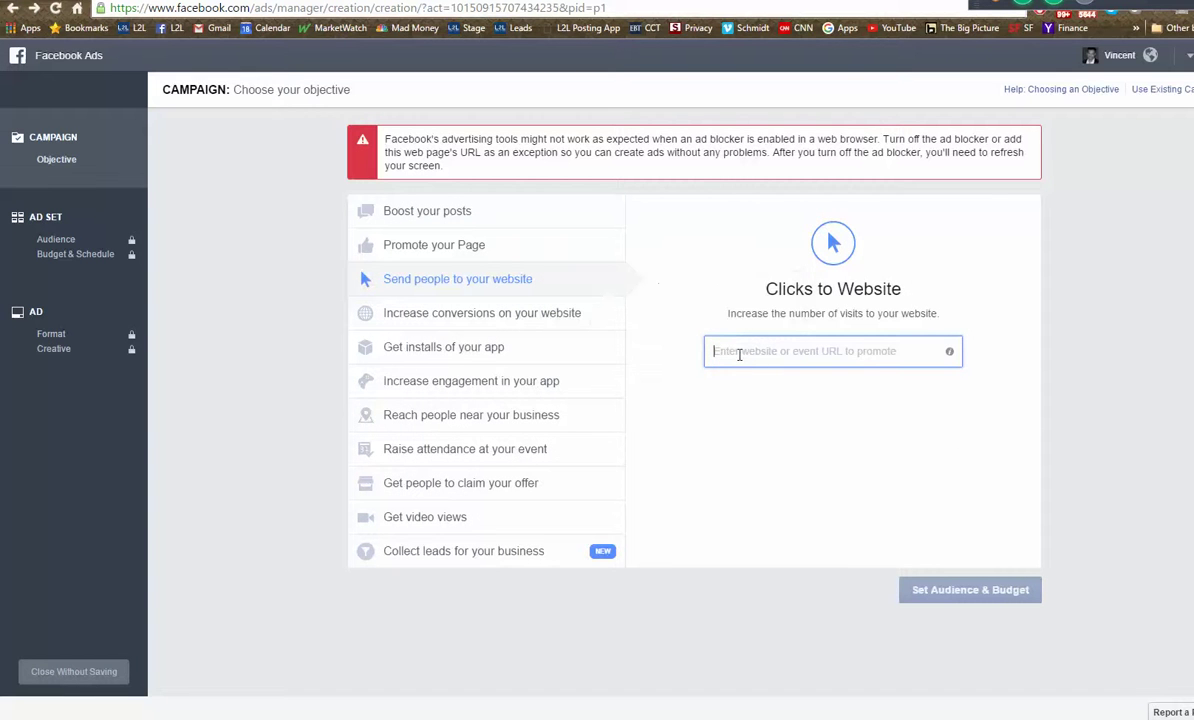
key("ctrl+v")
left_click(705, 377)
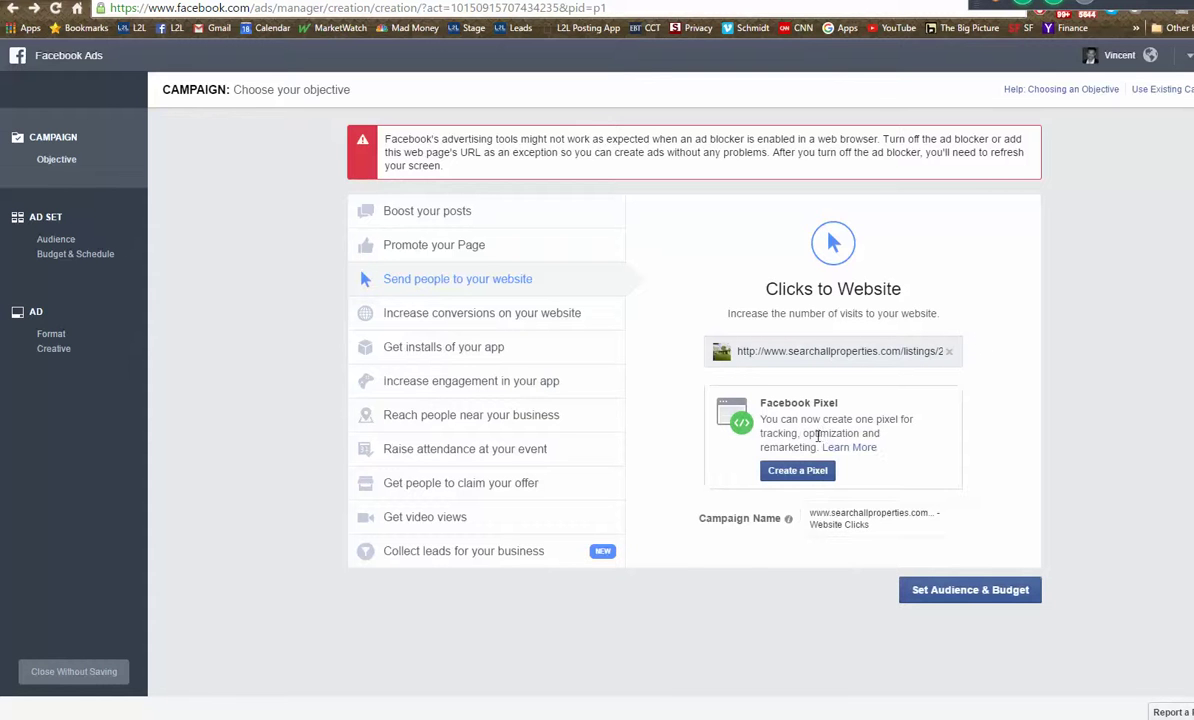
left_click(945, 591)
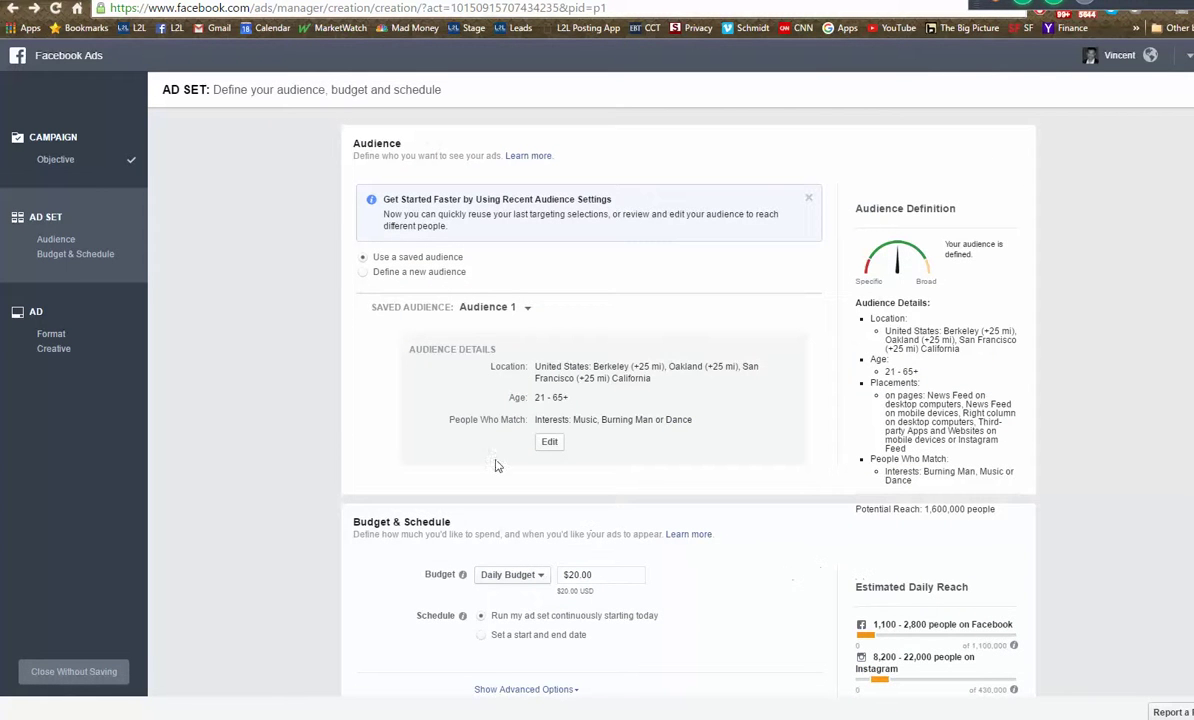
Step: Switch the ad set to Define a new audience and start adding a location
left_click(365, 277)
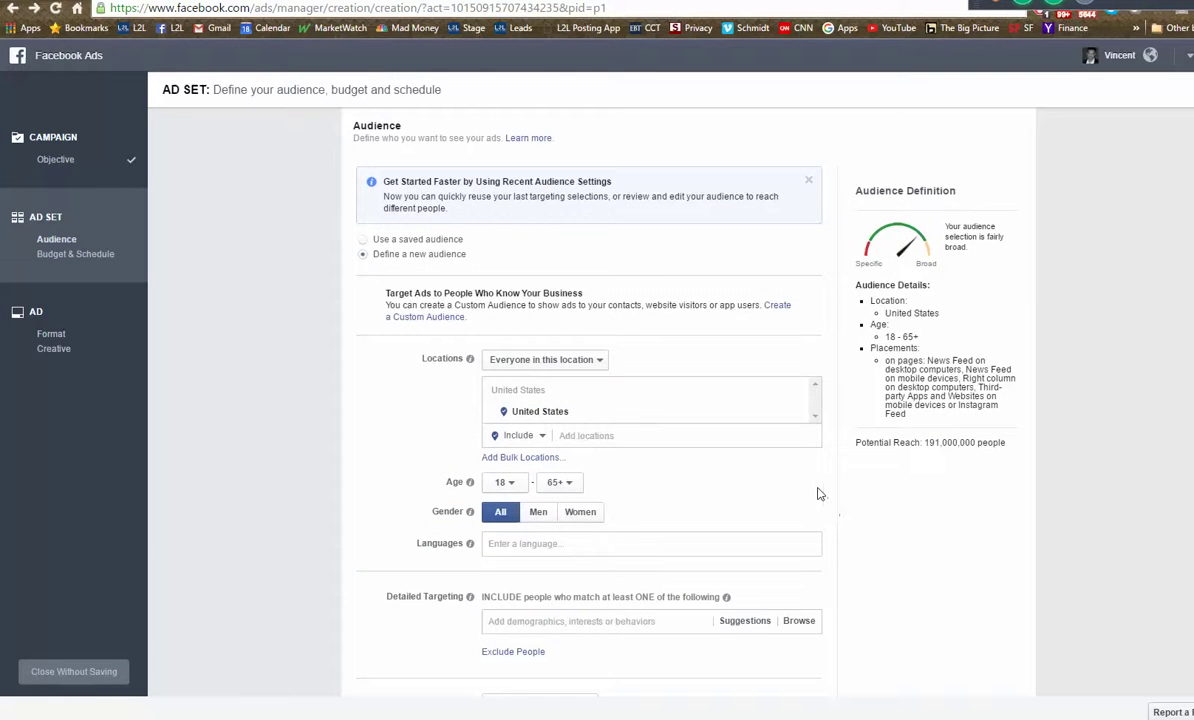
scroll(818, 493, "down", 3)
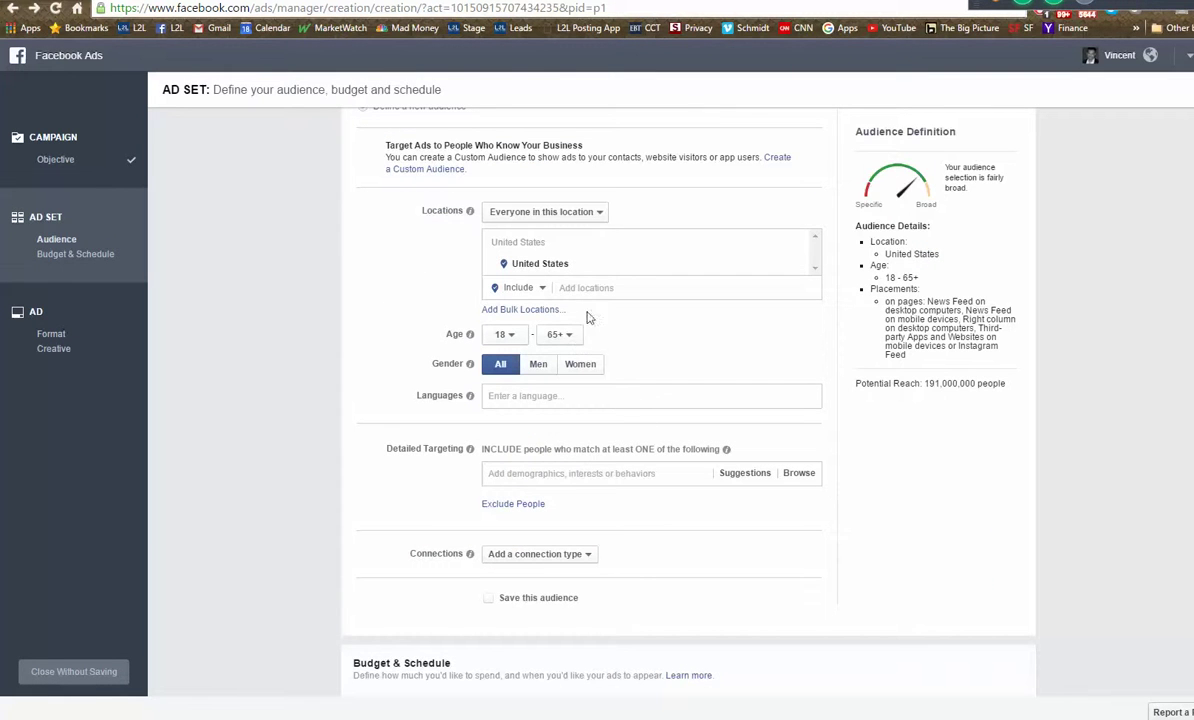
left_click(583, 287)
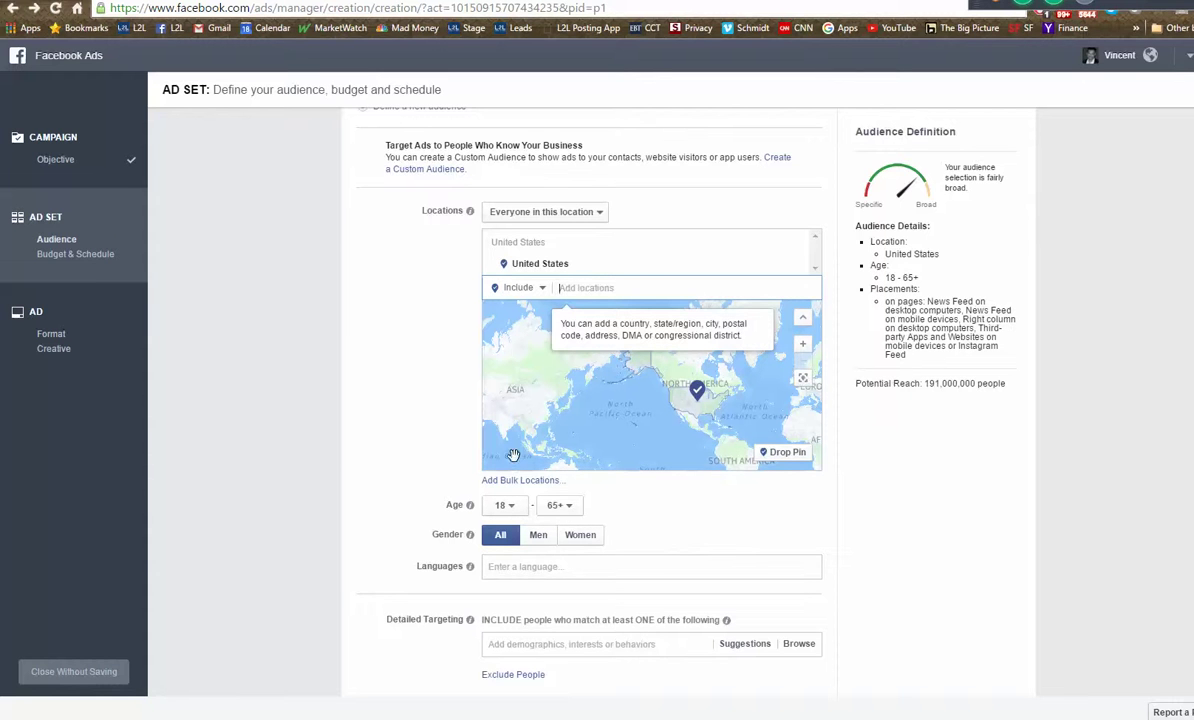
scroll(335, 605, "down", 3)
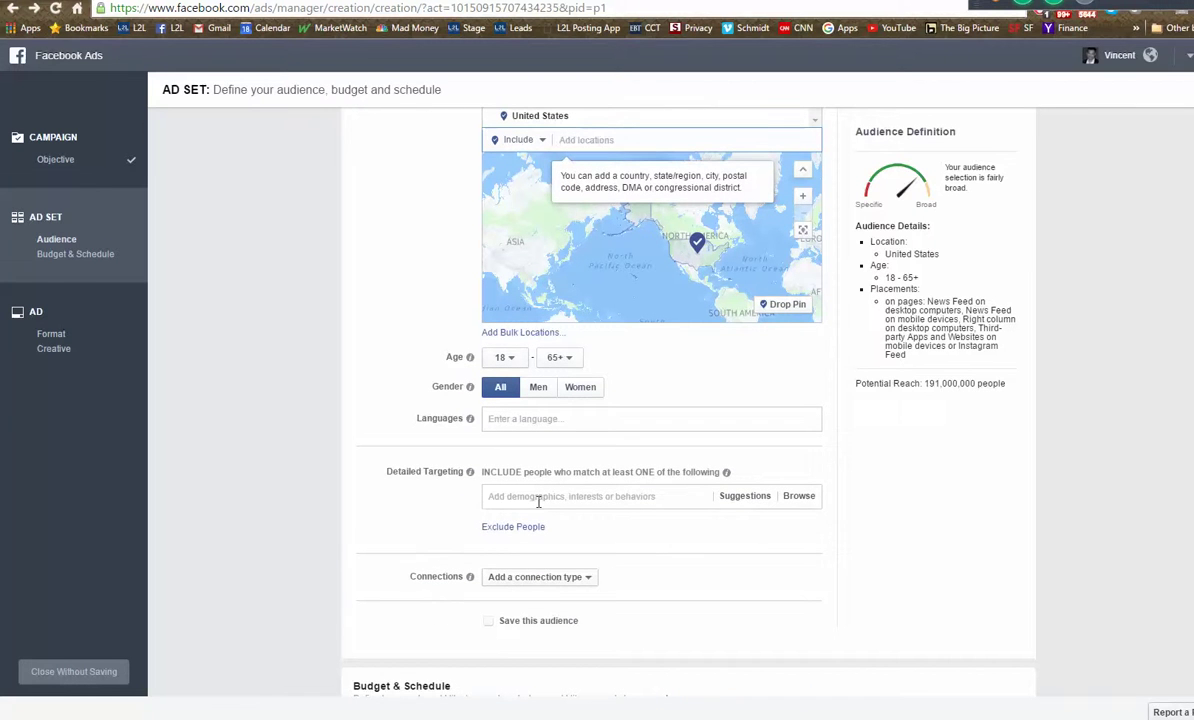
left_click(614, 495)
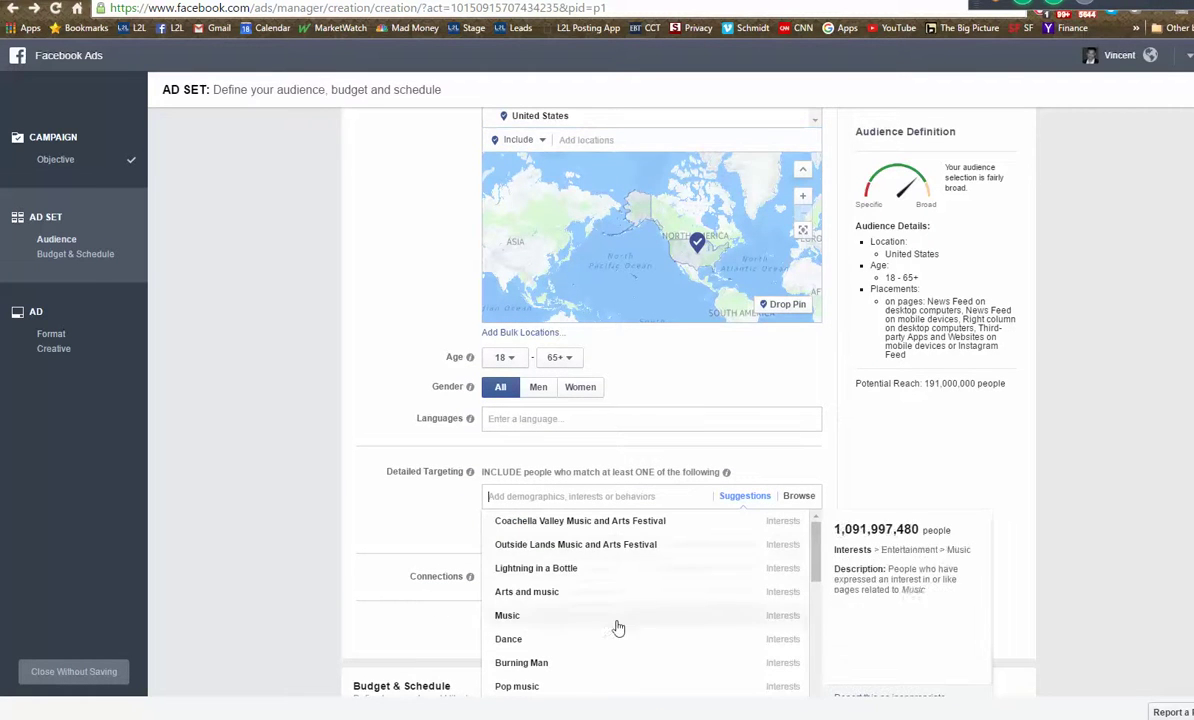
scroll(610, 640, "down", 3)
scroll(612, 636, "down", 2)
scroll(613, 633, "down", 2)
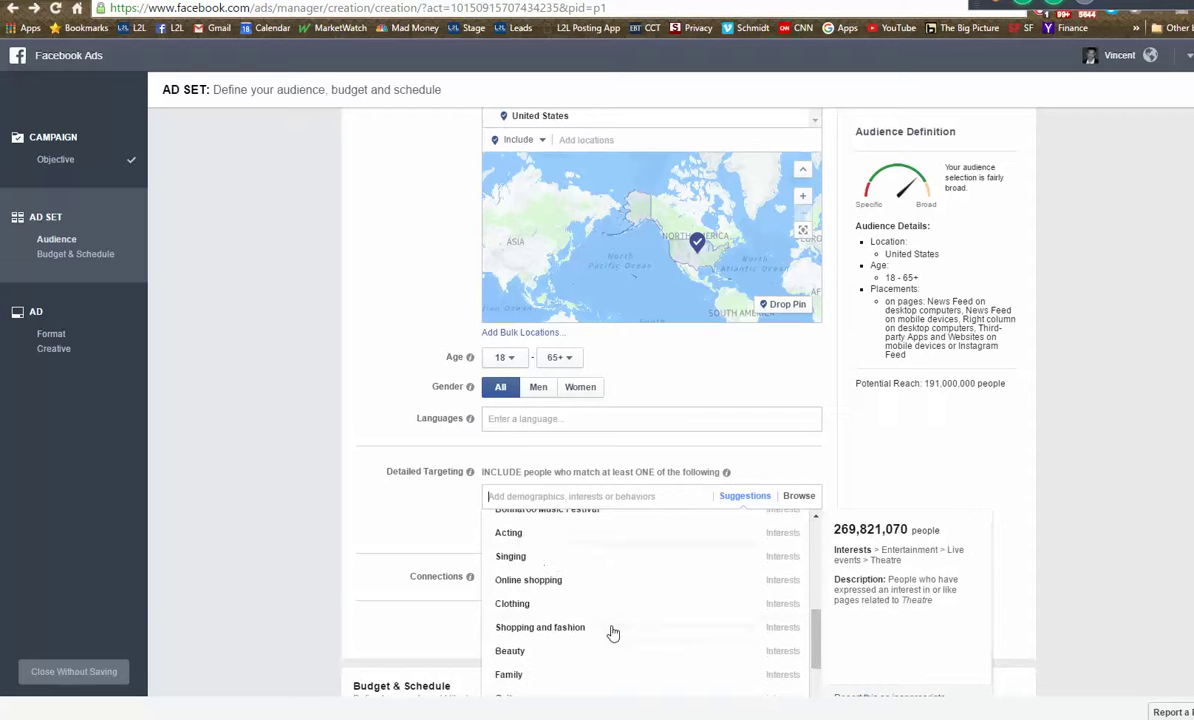
left_click(805, 497)
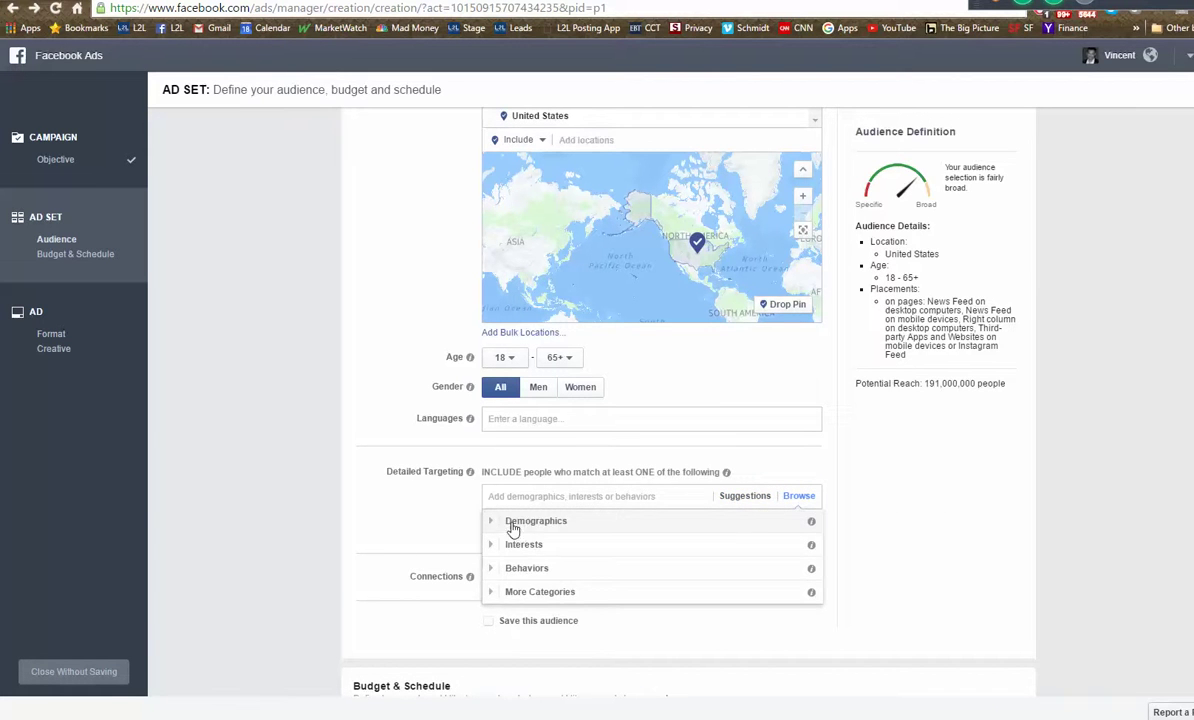
left_click(491, 544)
scroll(600, 565, "down", 1)
scroll(608, 660, "down", 2)
scroll(606, 668, "down", 1)
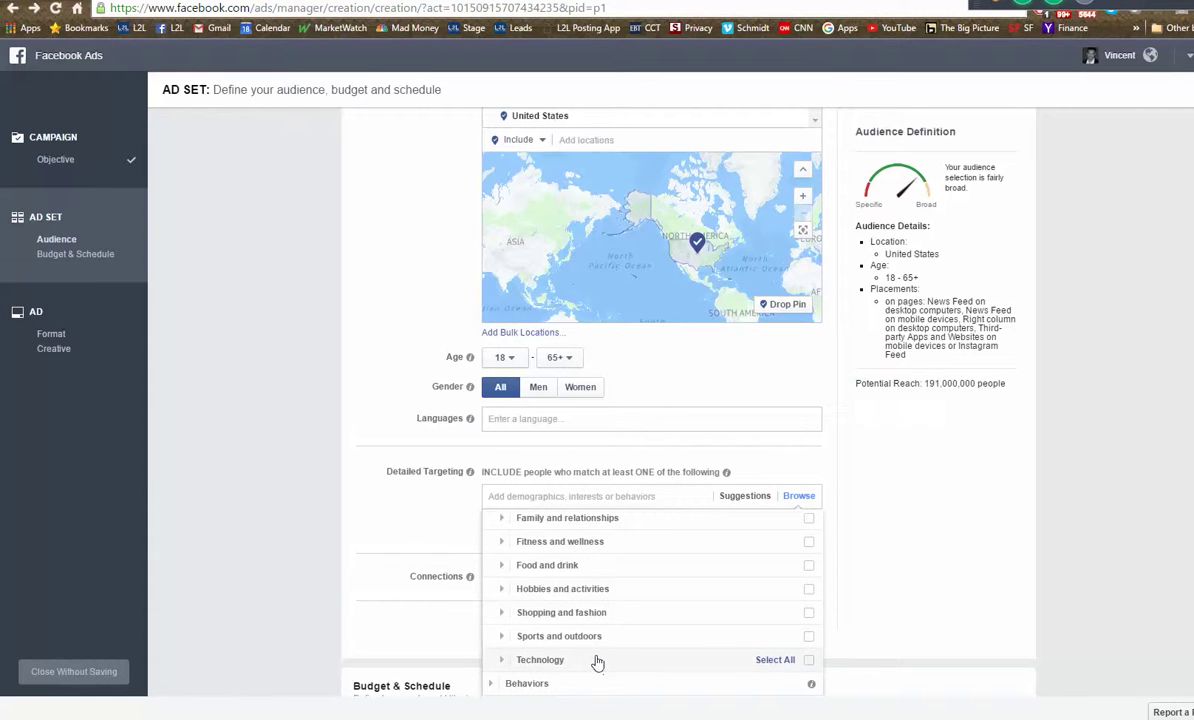
scroll(595, 645, "down", 1)
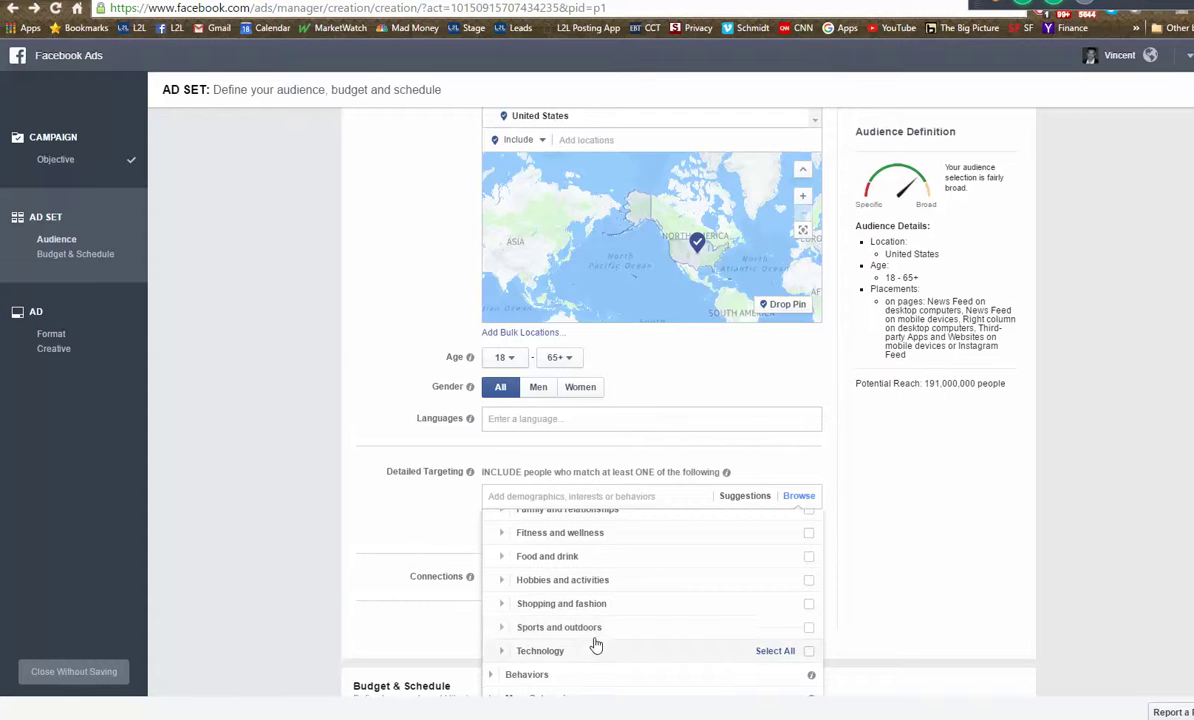
scroll(597, 628, "up", 3)
scroll(597, 597, "up", 1)
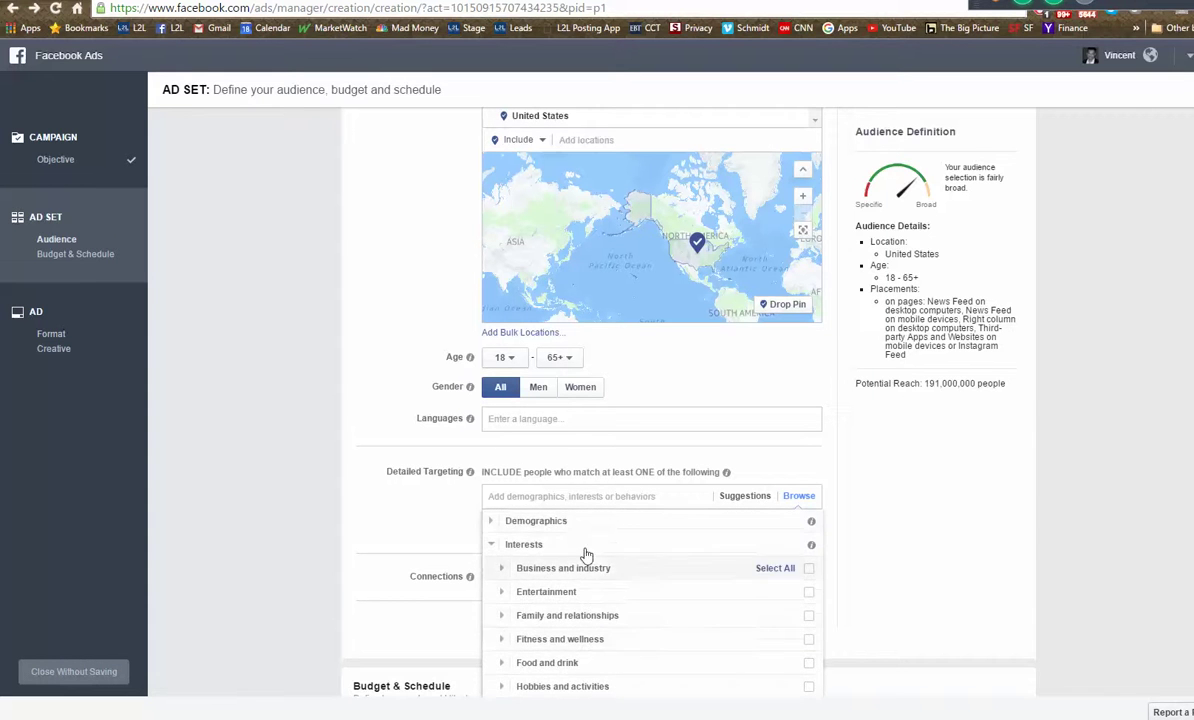
left_click(491, 544)
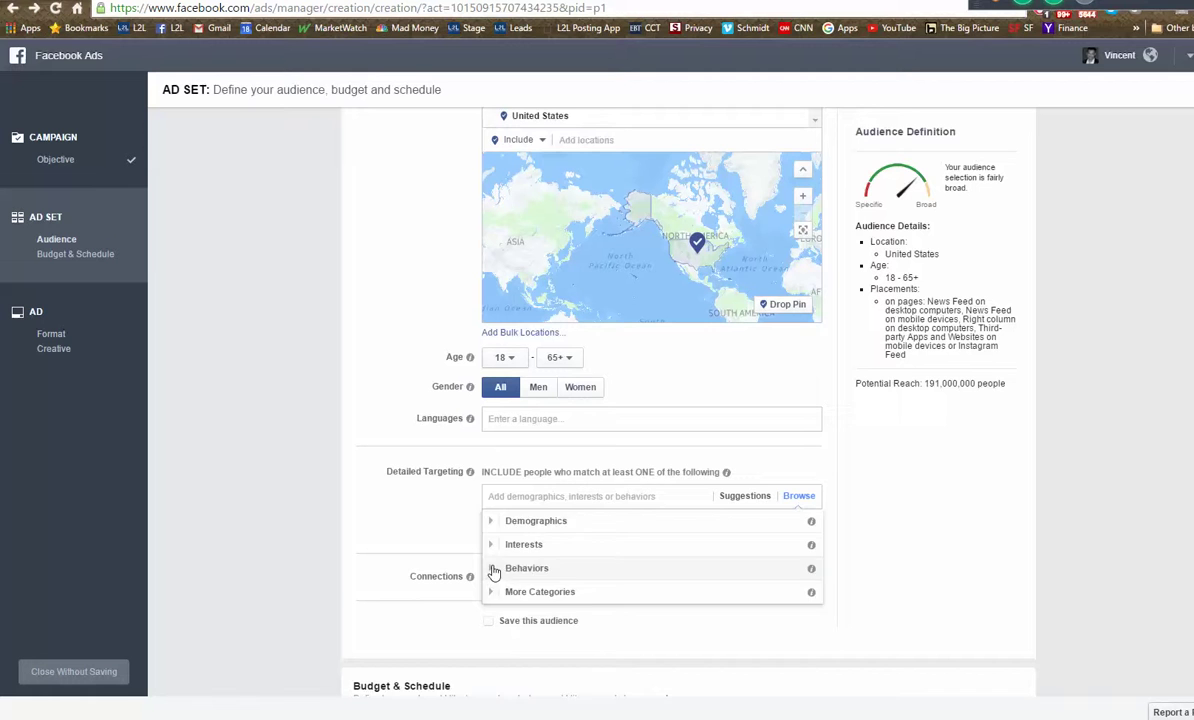
left_click(492, 568)
scroll(600, 612, "down", 3)
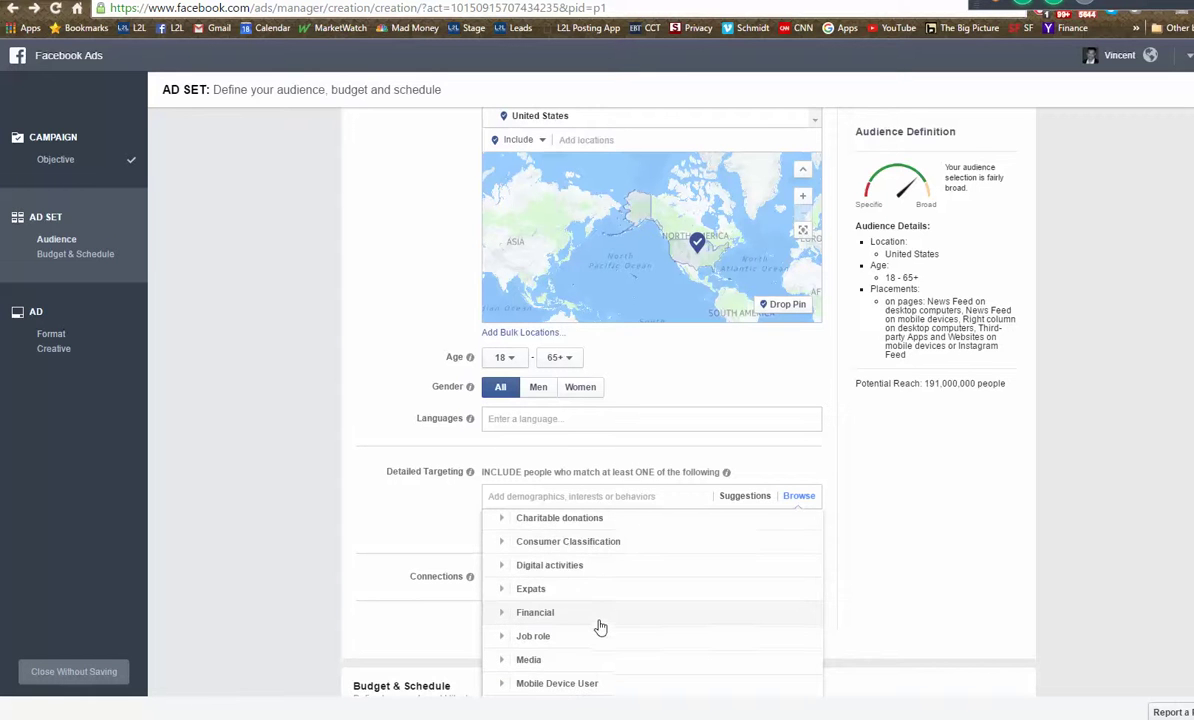
scroll(600, 630, "down", 3)
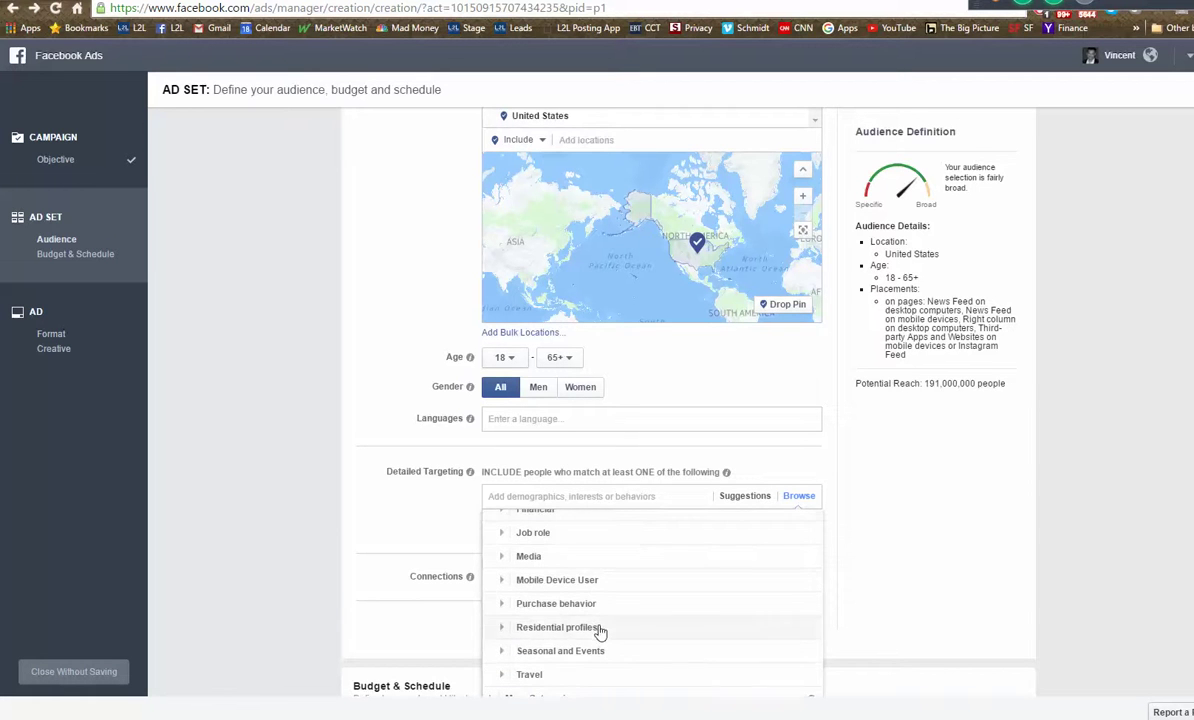
scroll(593, 669, "down", 1)
left_click(553, 605)
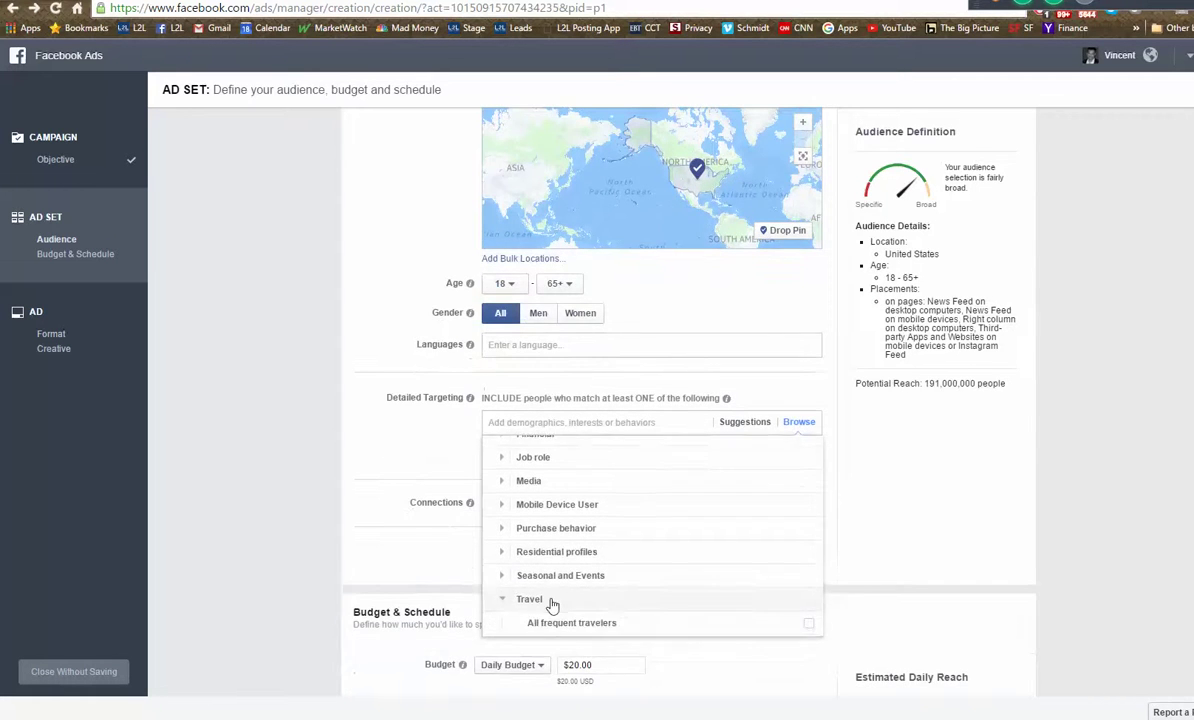
mouse_move(656, 549)
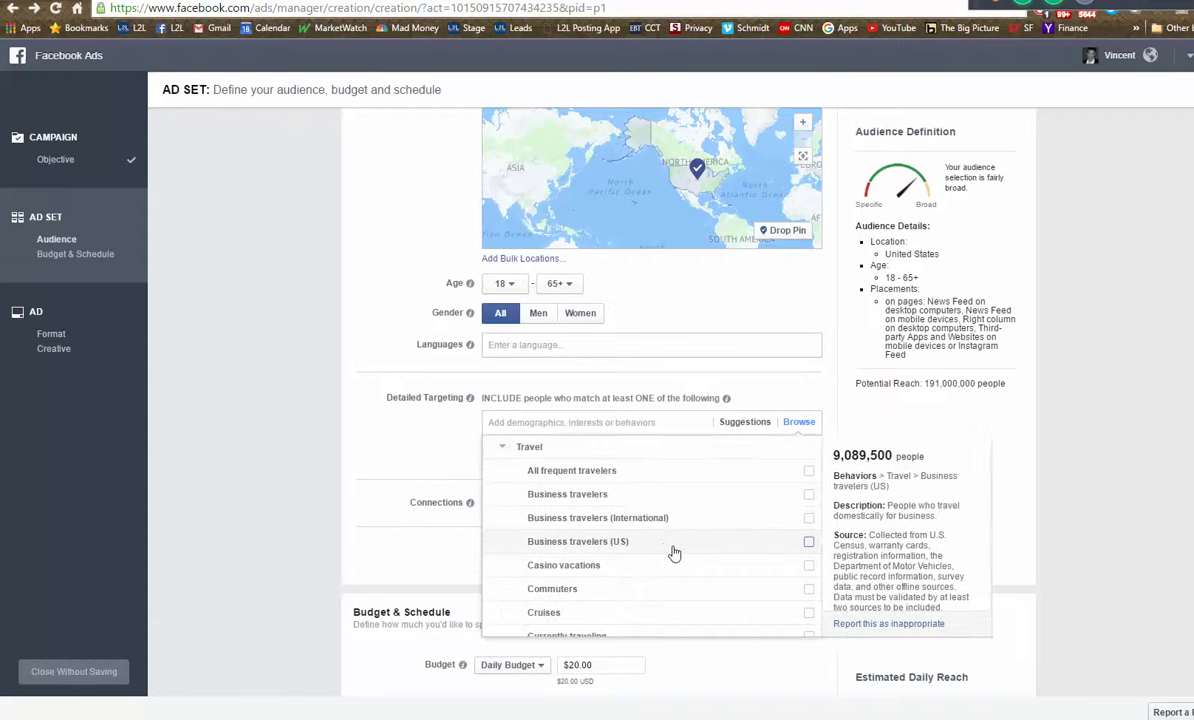
scroll(675, 555, "down", 1)
scroll(675, 555, "down", 5)
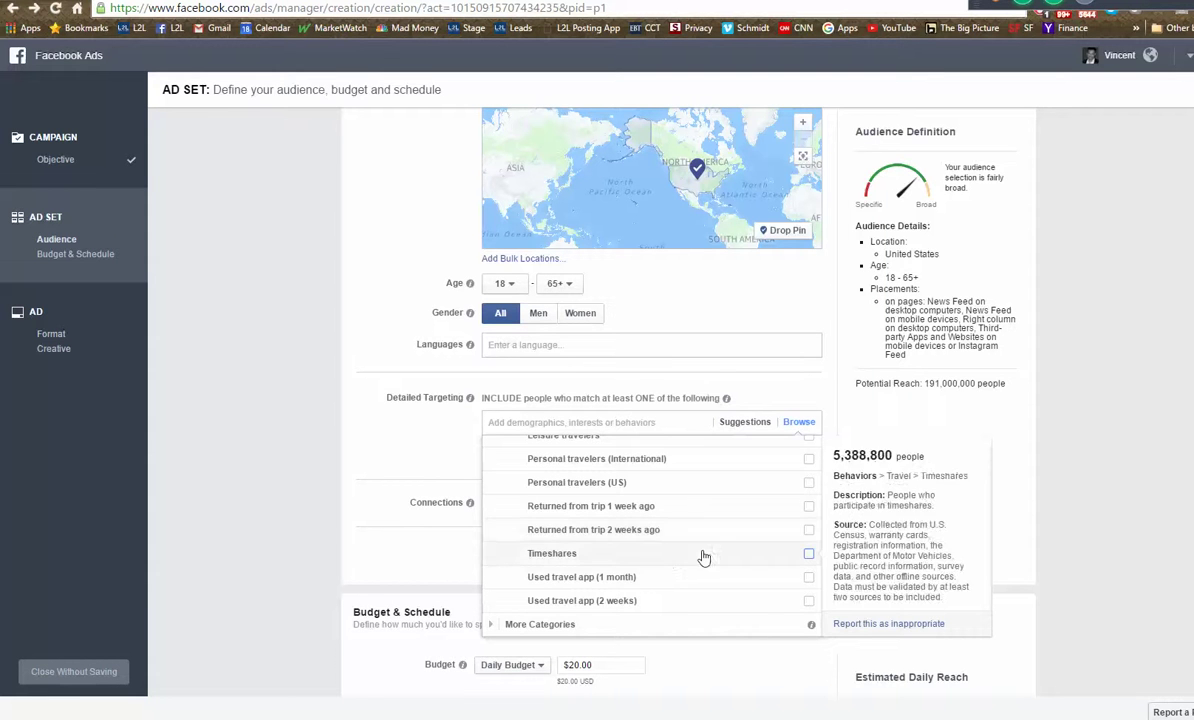
scroll(1063, 371, "up", 2)
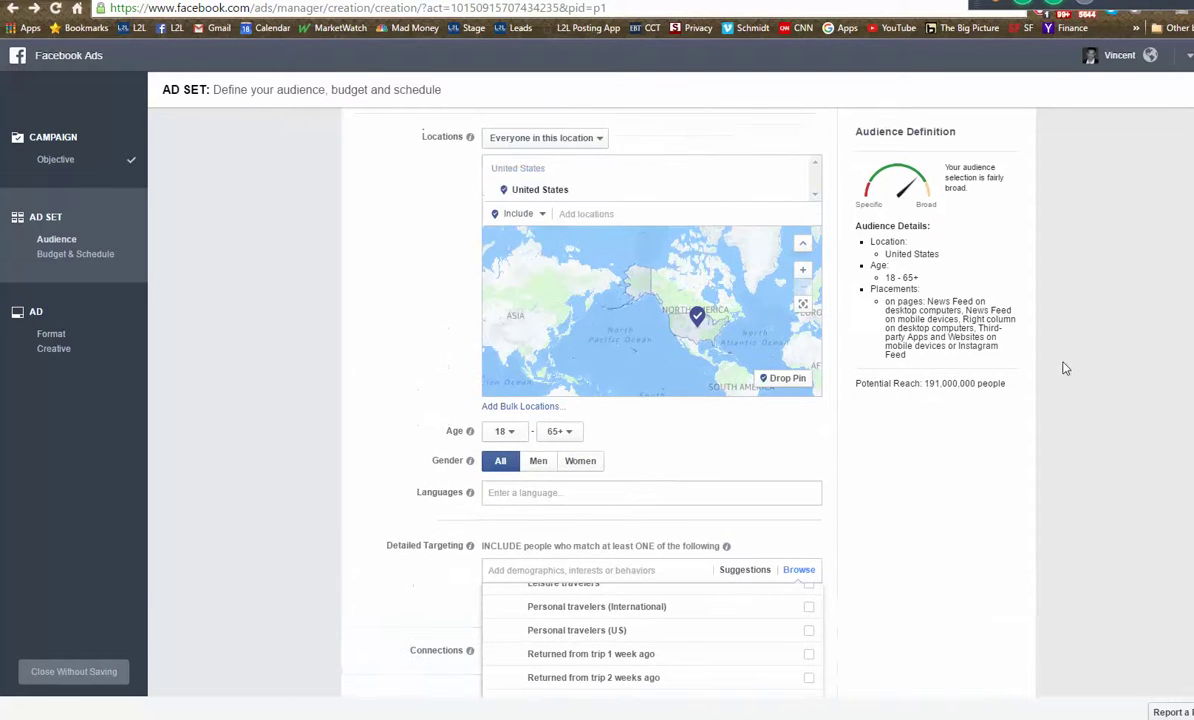
Step: Target Charlotte, North Carolina with the radius reduced from 25 to 10 miles
left_click(635, 216)
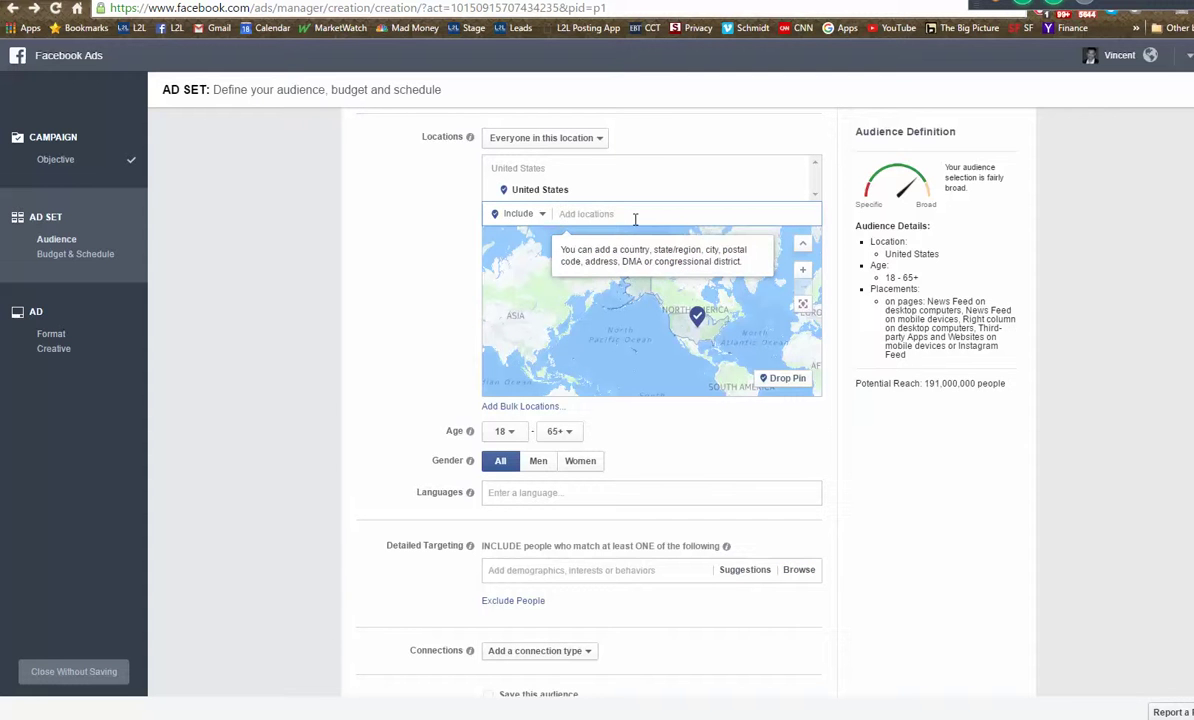
type("charlo")
key("Return")
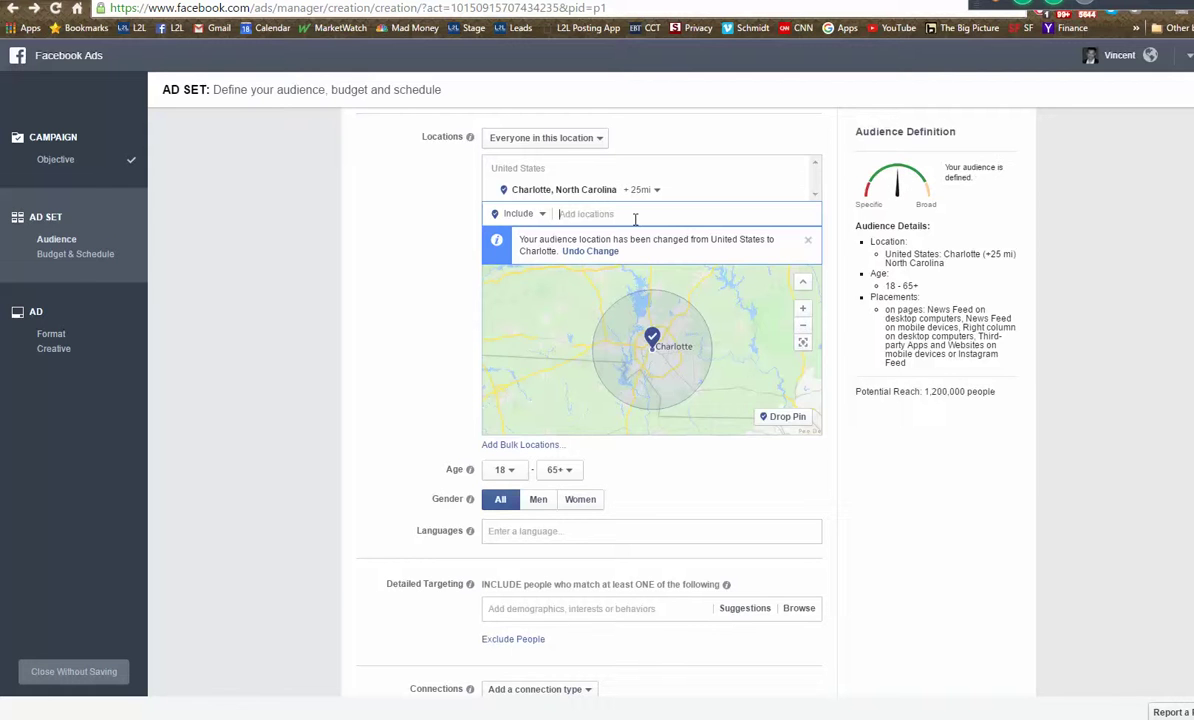
left_click(655, 189)
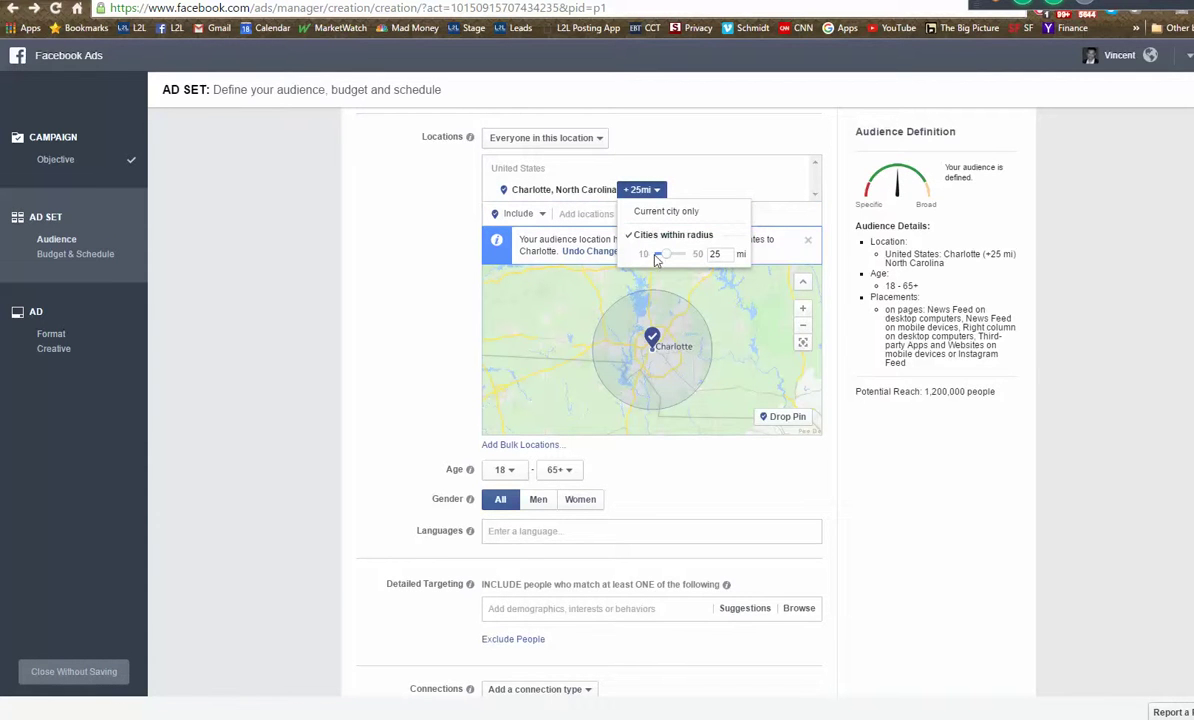
left_click_drag(665, 258, 608, 252)
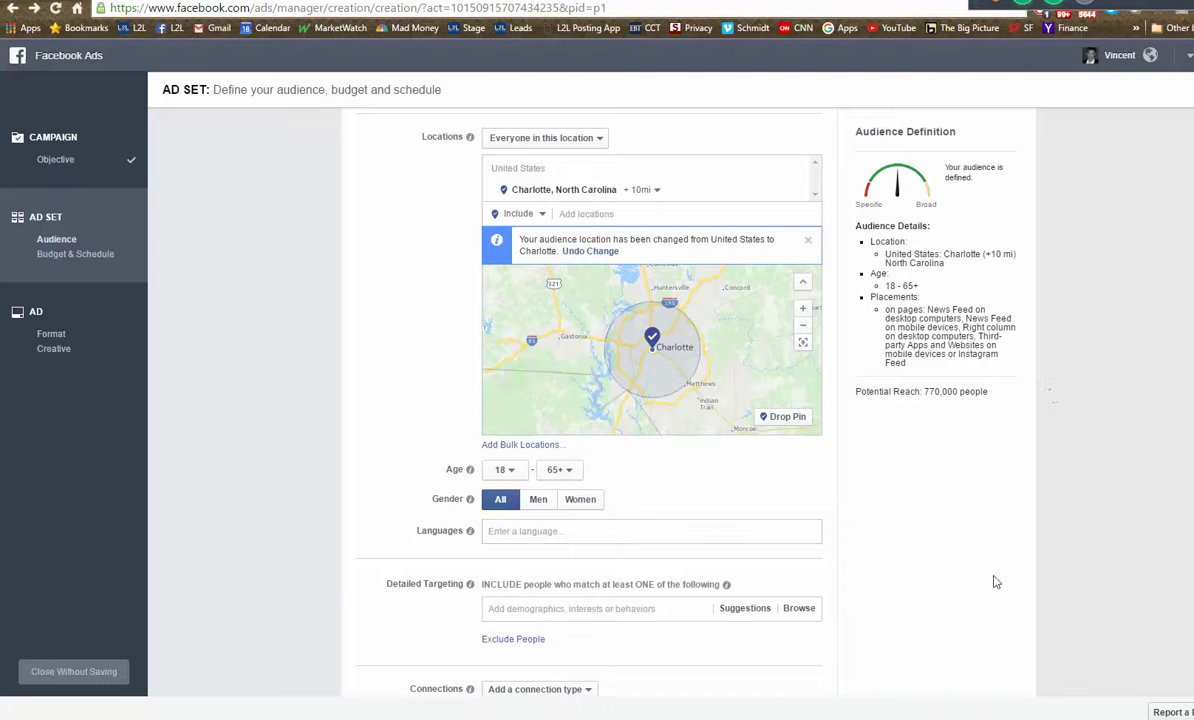
Step: Remove Charlotte and add New Jersey, United States as the target location
left_click(591, 217)
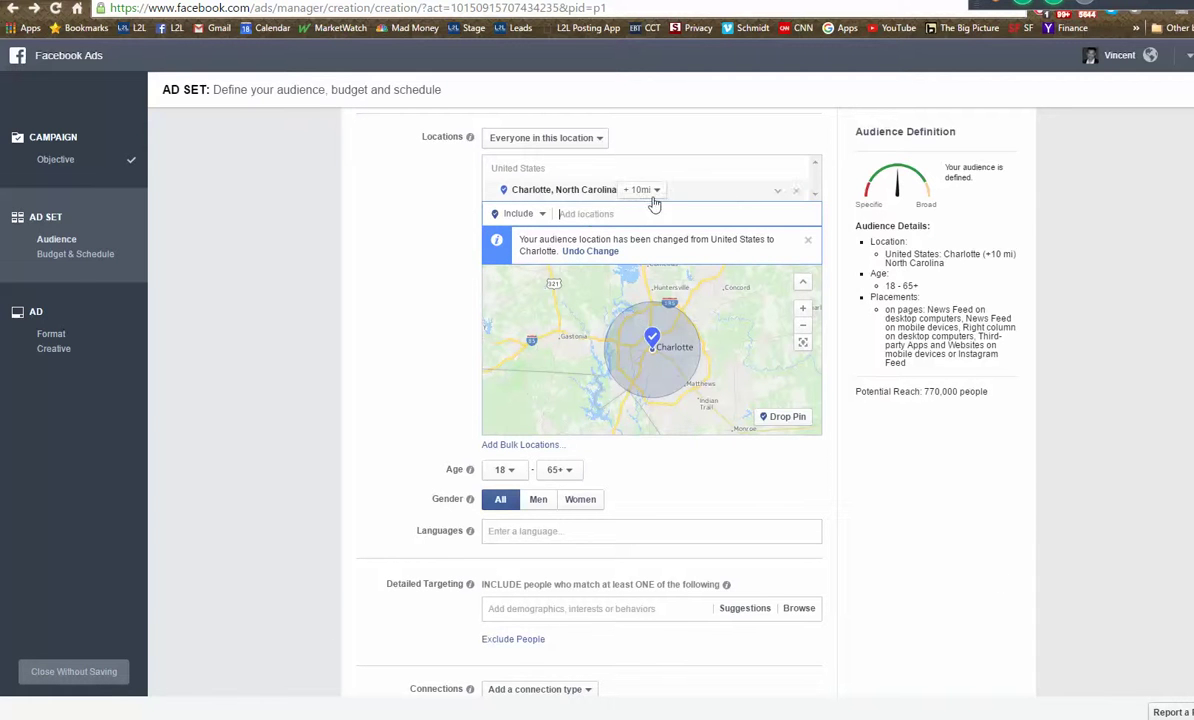
left_click(795, 192)
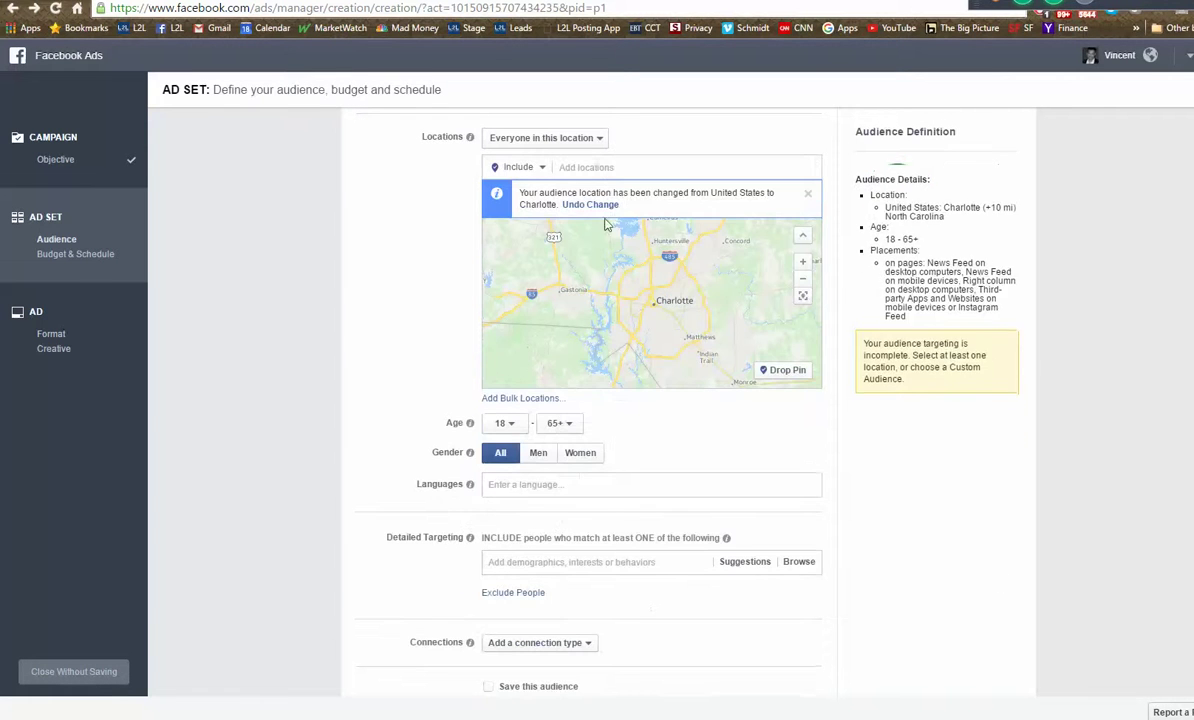
left_click(611, 167)
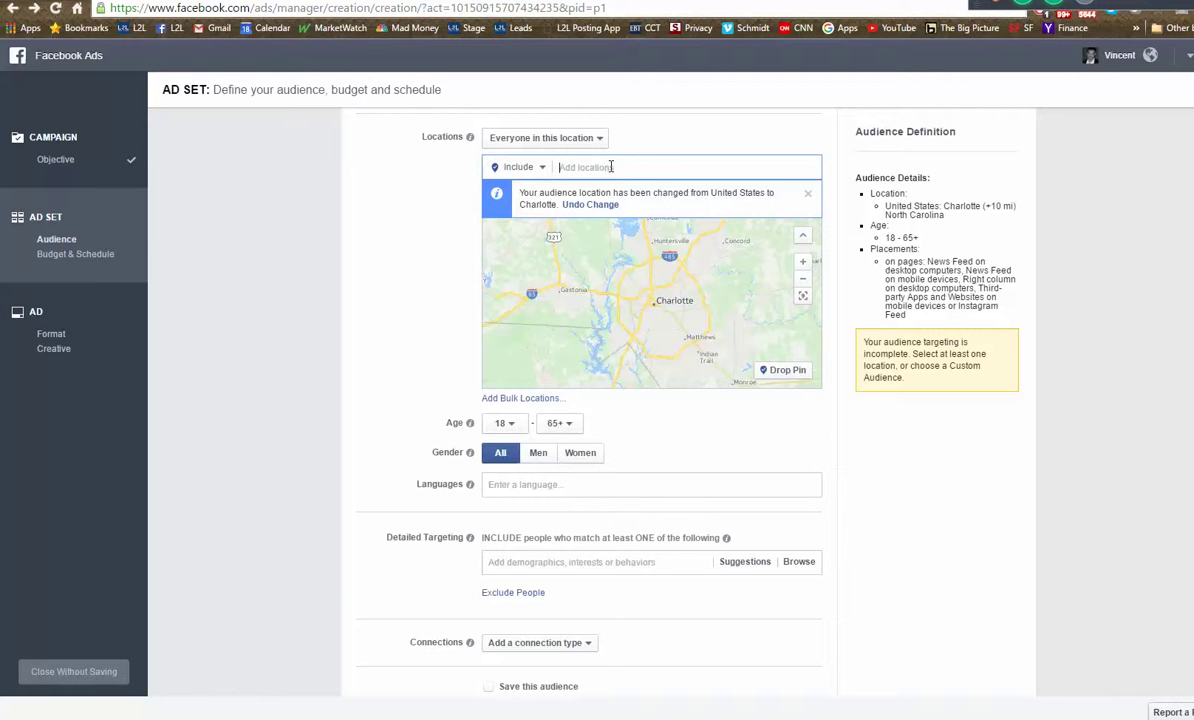
type("new jerse")
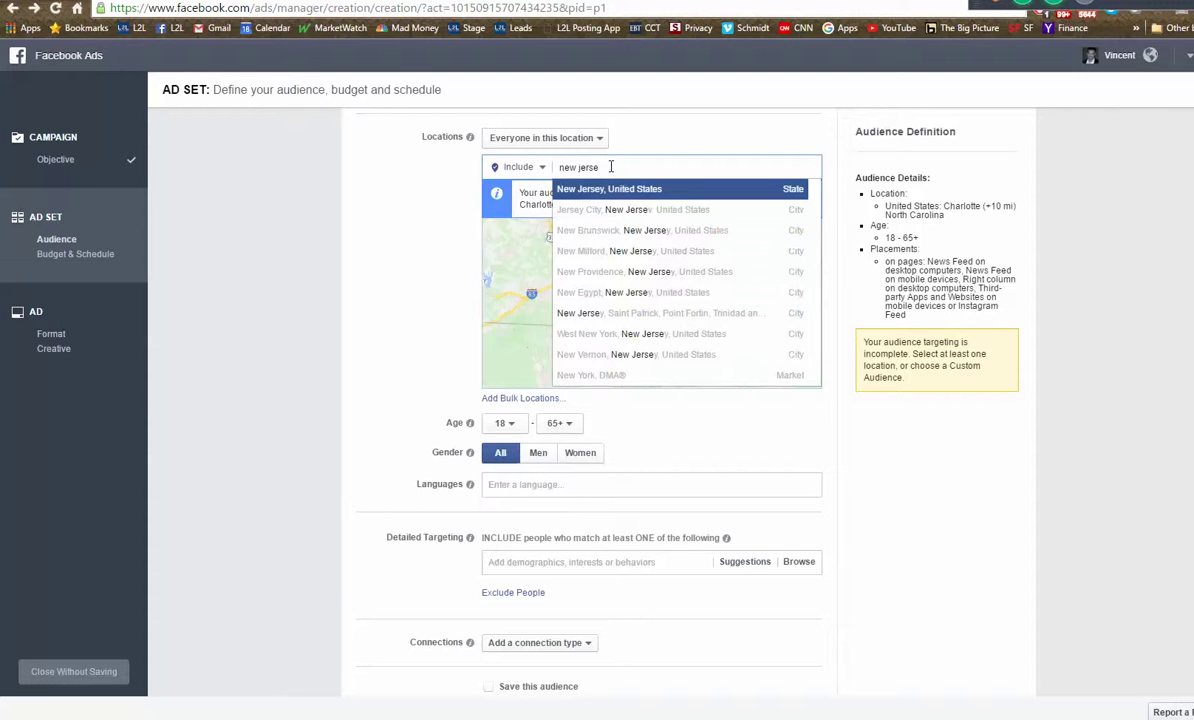
key("Return")
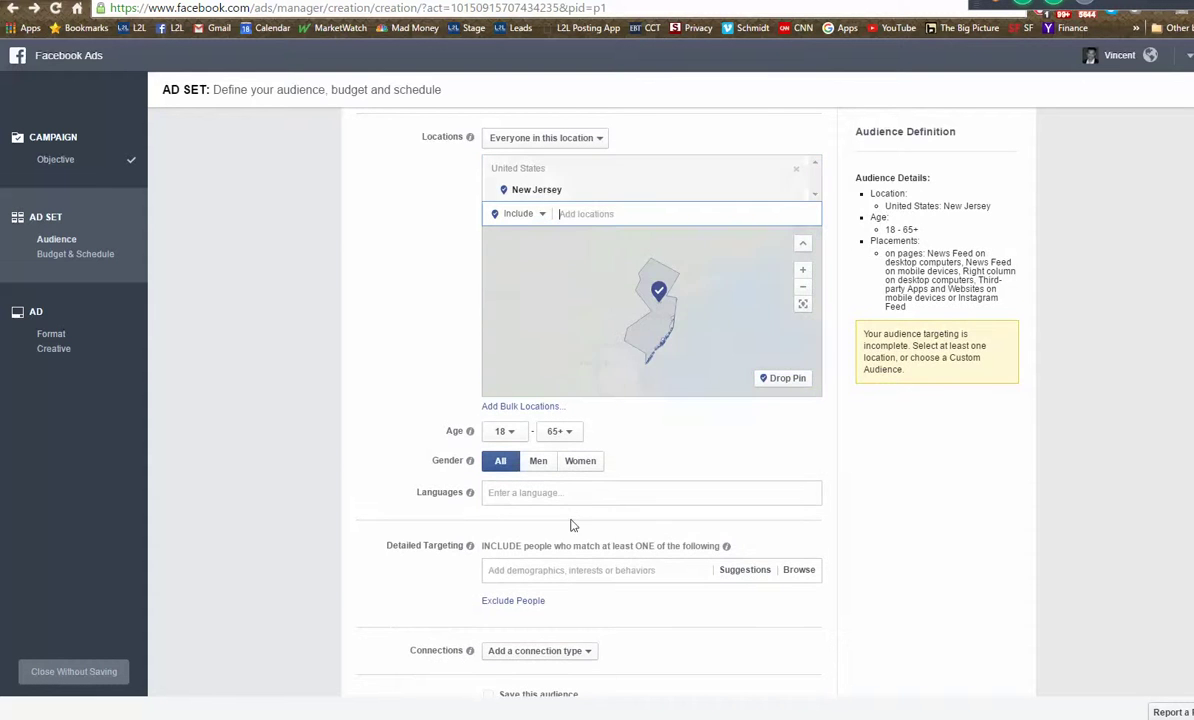
scroll(645, 540, "down", 2)
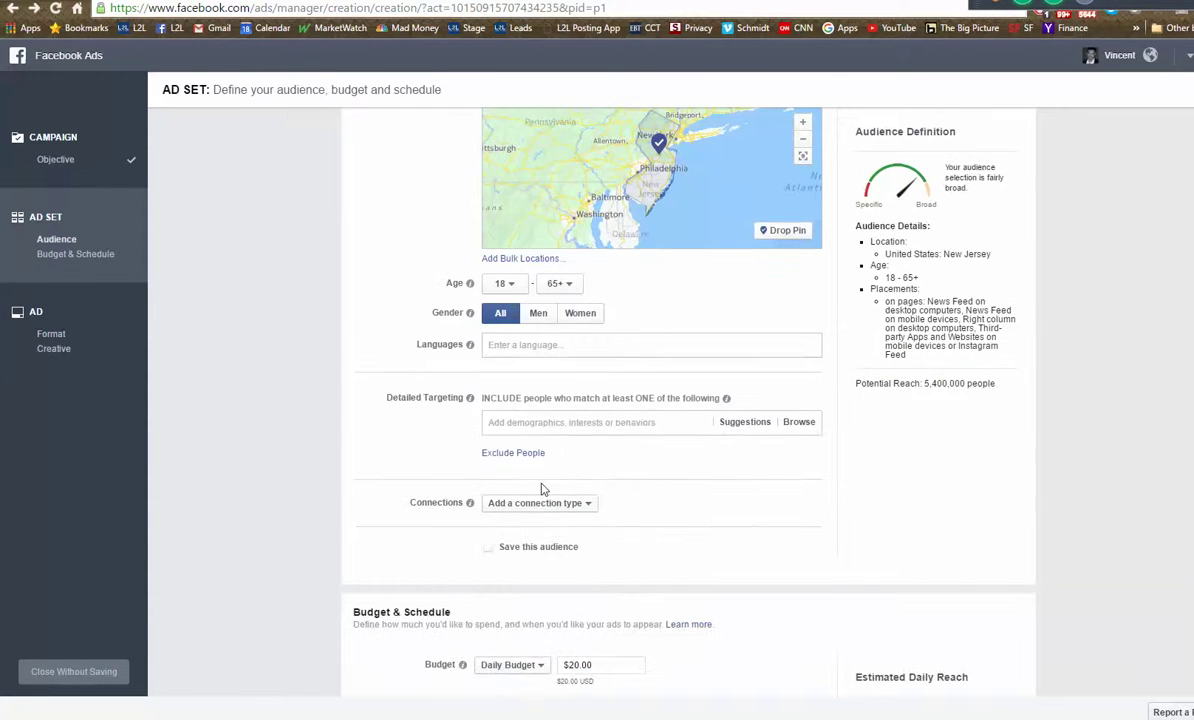
Step: Browse Detailed Targeting categories down to Behaviors > Travel
left_click(552, 421)
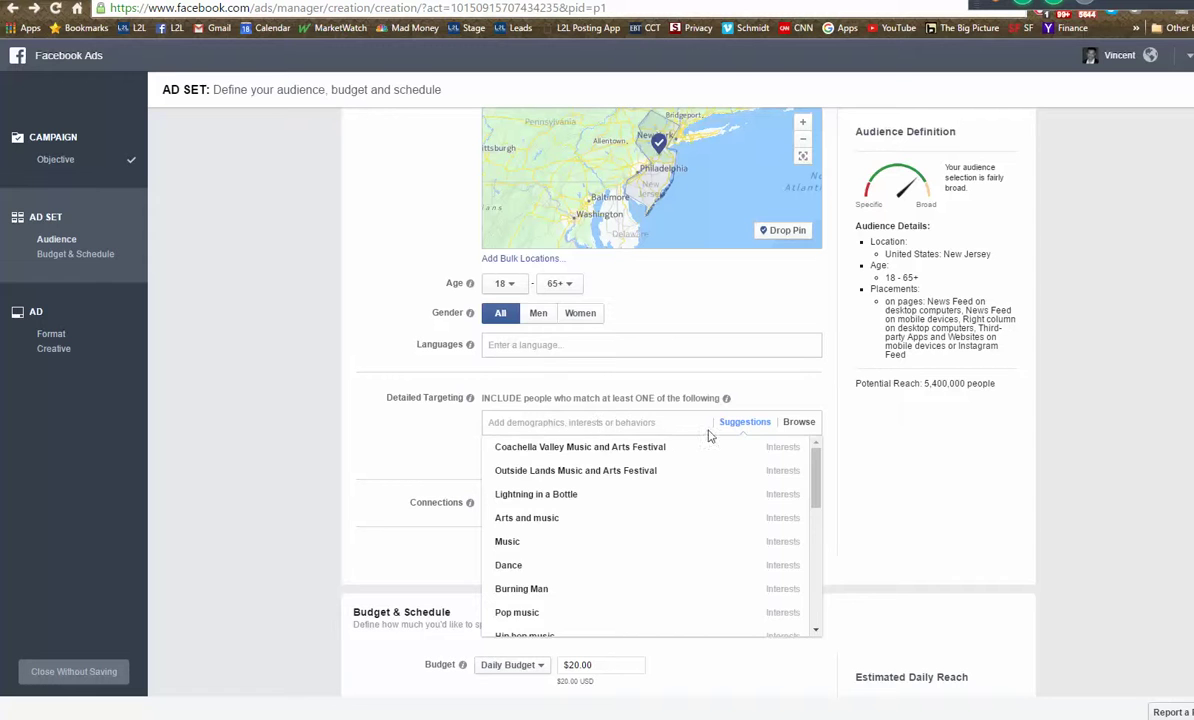
left_click(799, 421)
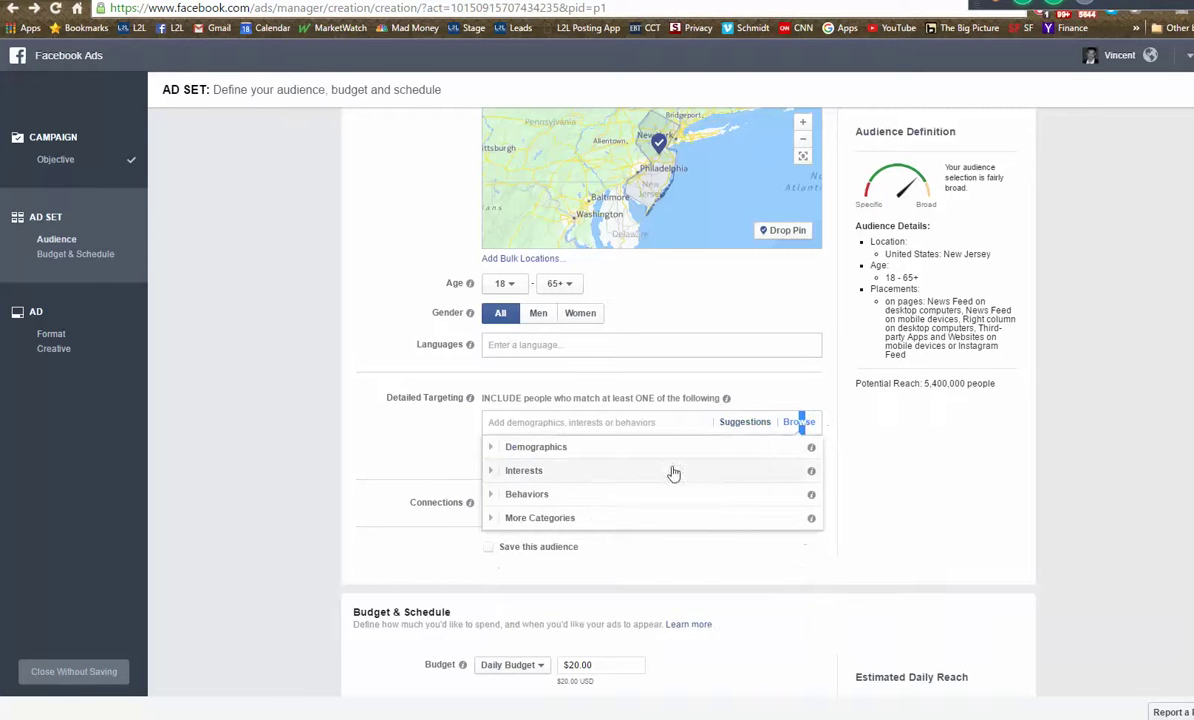
left_click(491, 474)
scroll(546, 584, "down", 3)
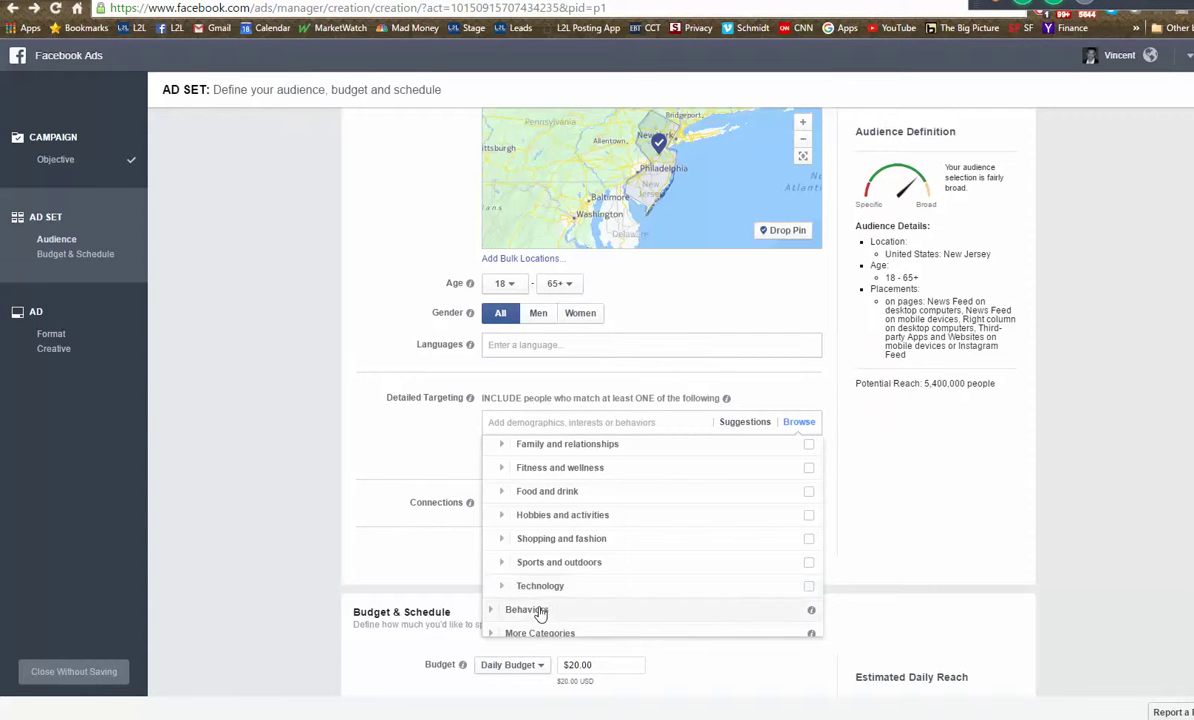
left_click(491, 612)
scroll(634, 578, "down", 3)
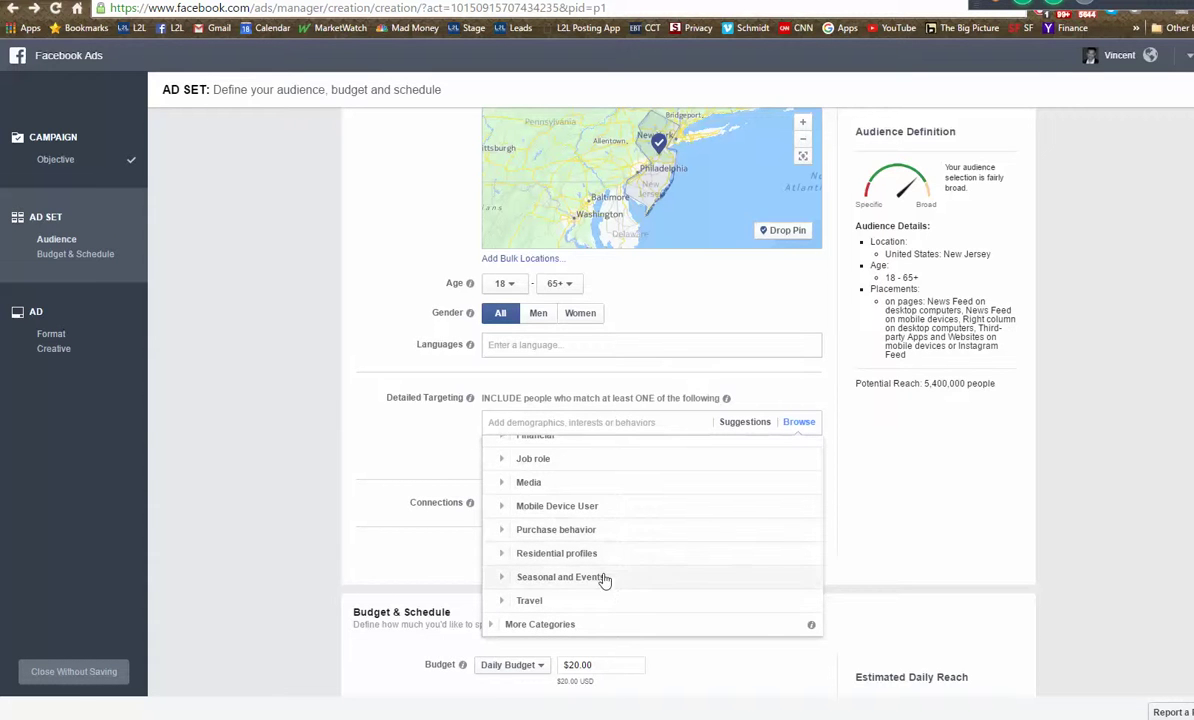
left_click(544, 600)
scroll(613, 571, "down", 2)
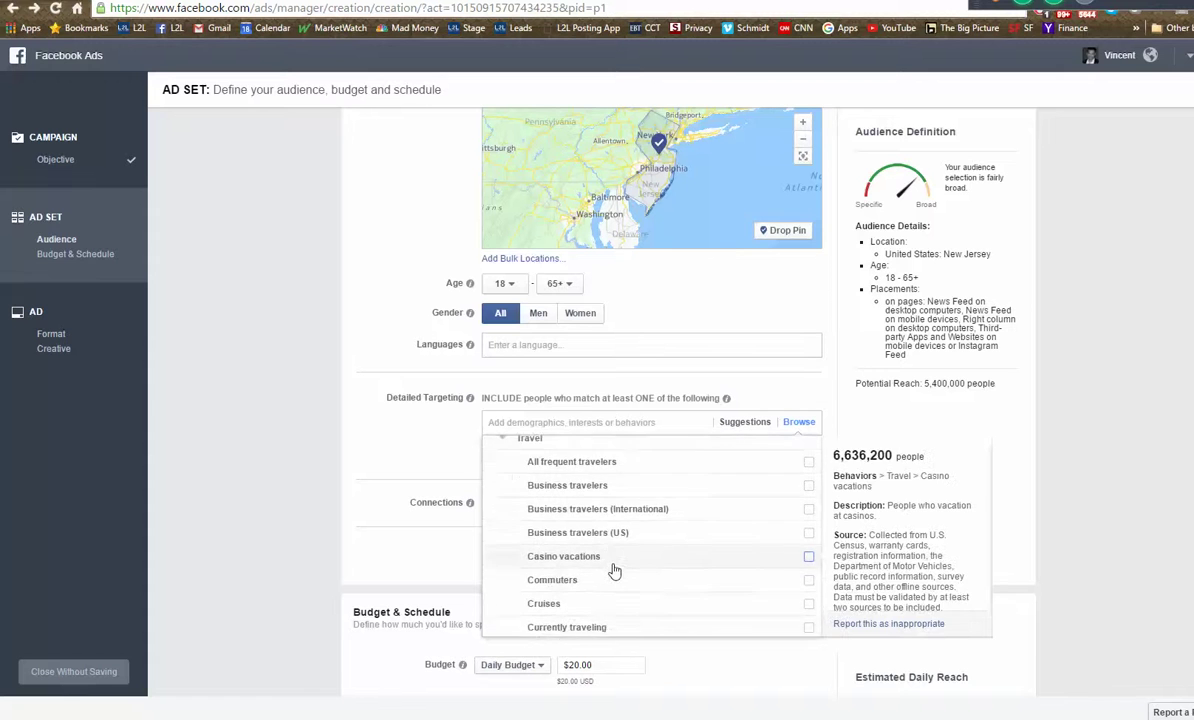
scroll(616, 563, "up", 4)
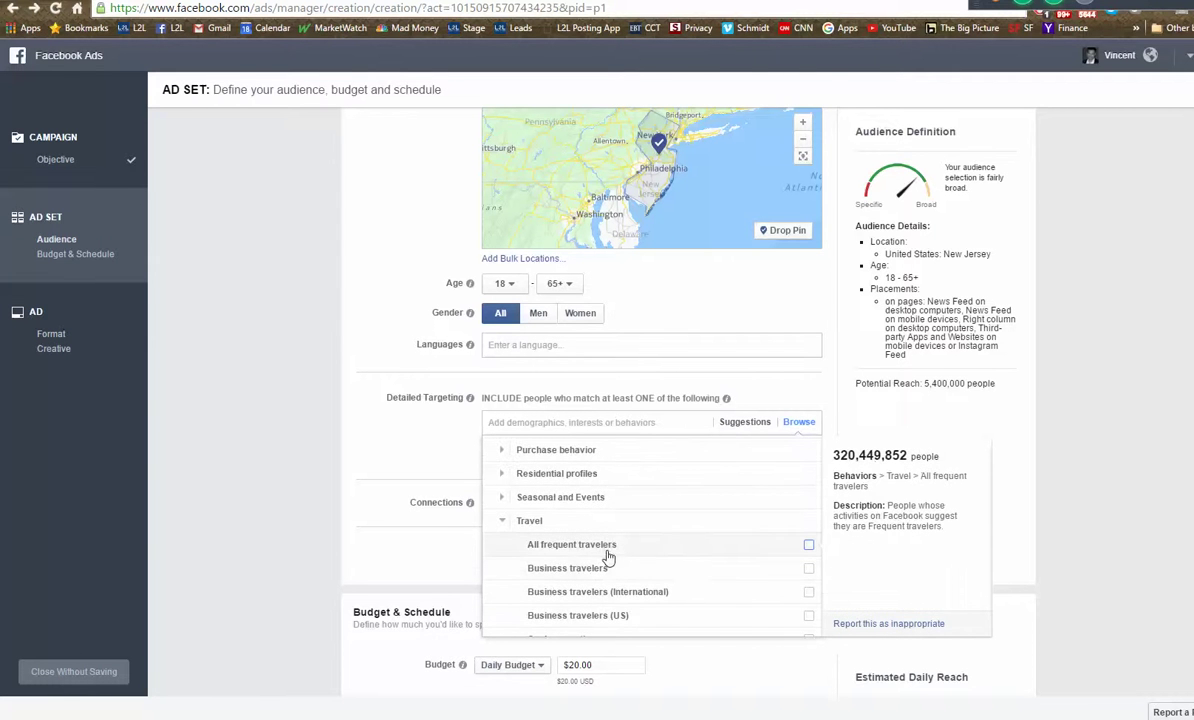
Step: Add All frequent travelers to the detailed targeting and close the category list
left_click(809, 547)
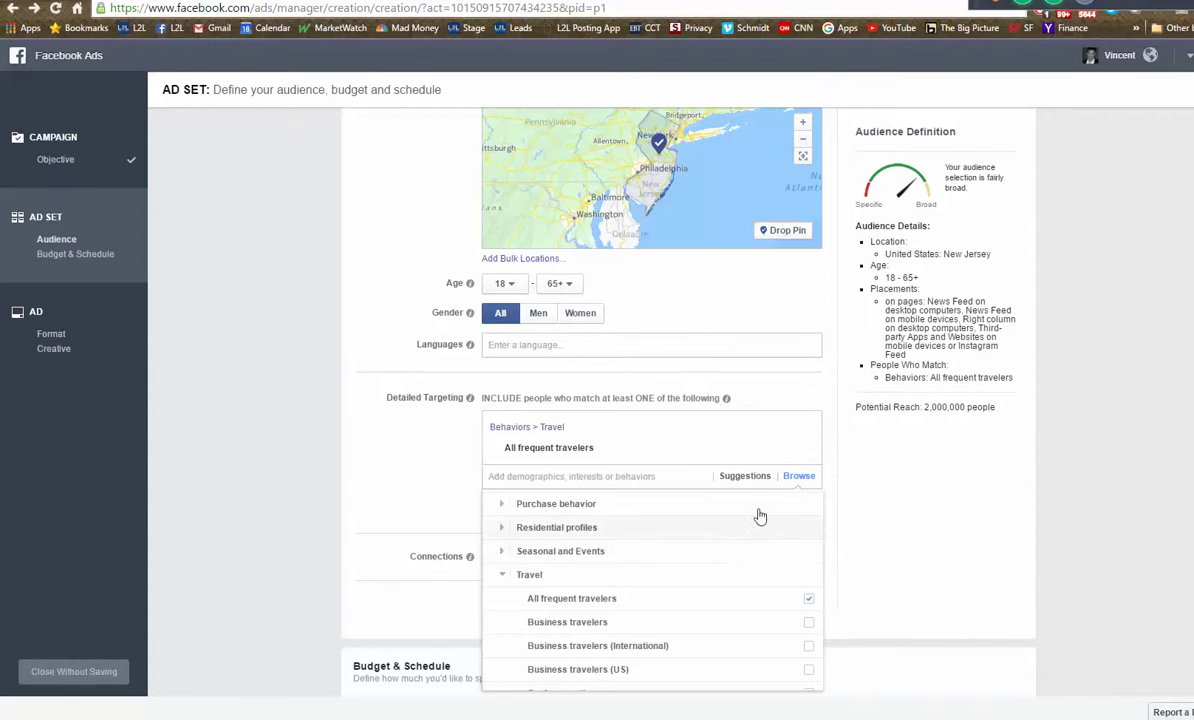
mouse_move(603, 686)
mouse_move(680, 602)
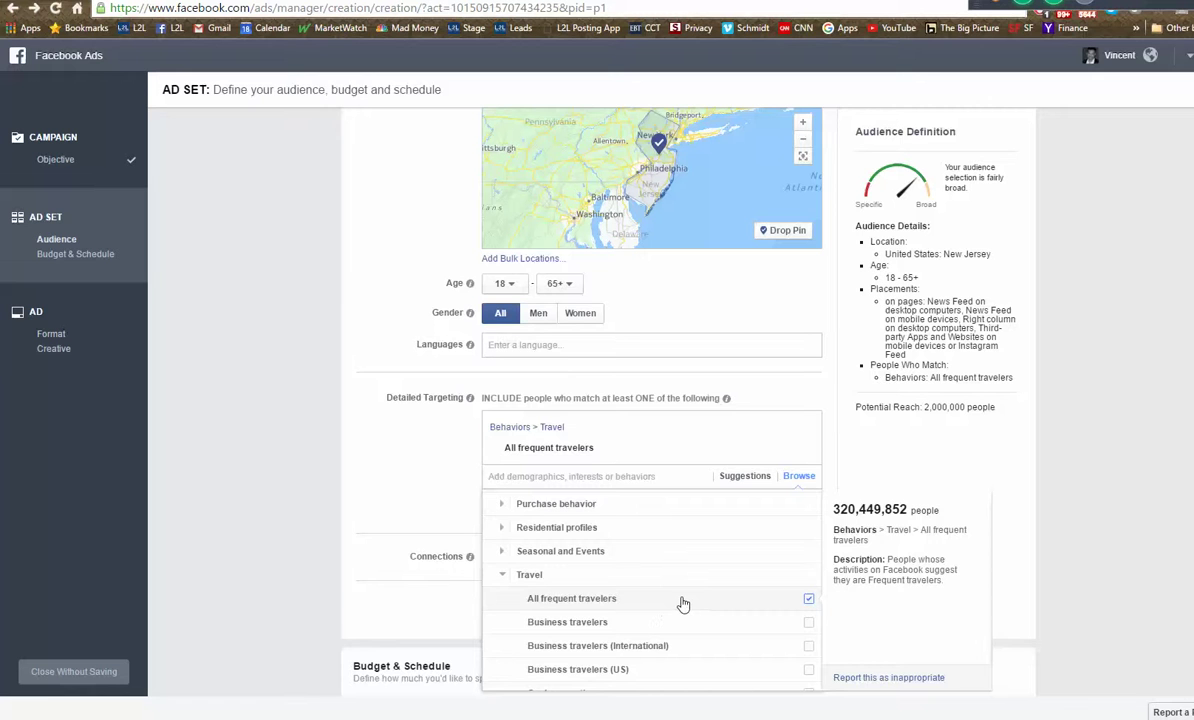
left_click(256, 296)
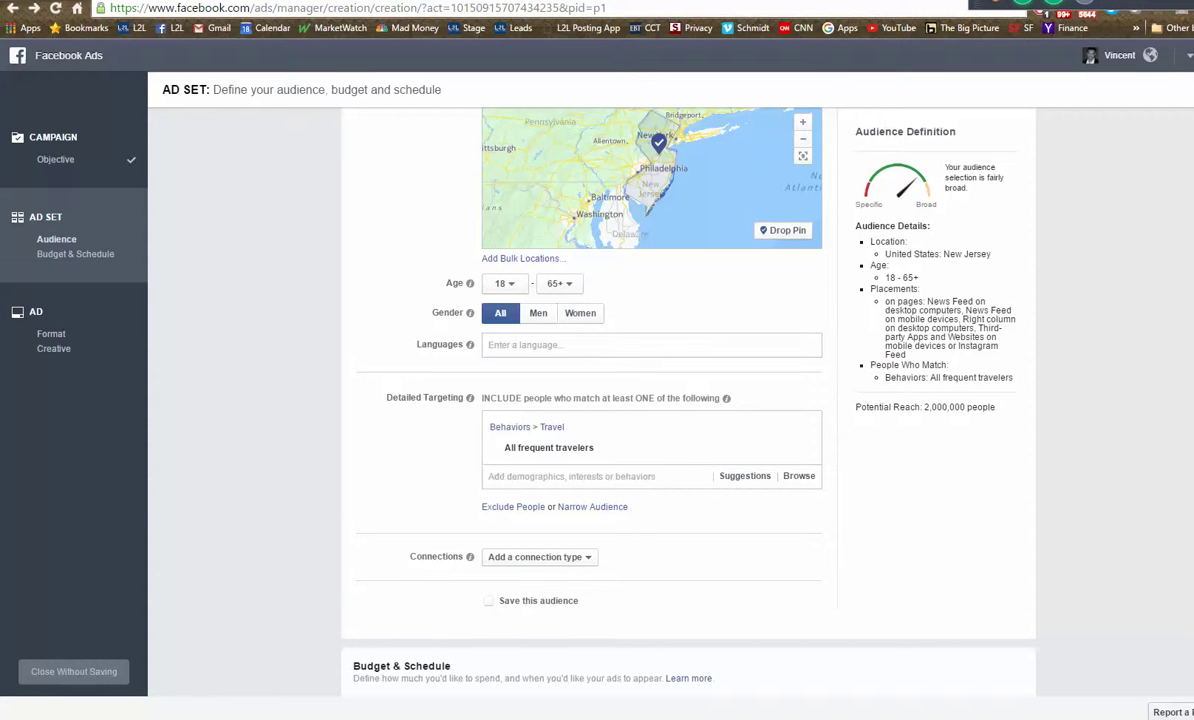
Step: Glance over the Coming Soon eFlyer email, then cycle tabs to the L2L listings table
key("ctrl+Tab")
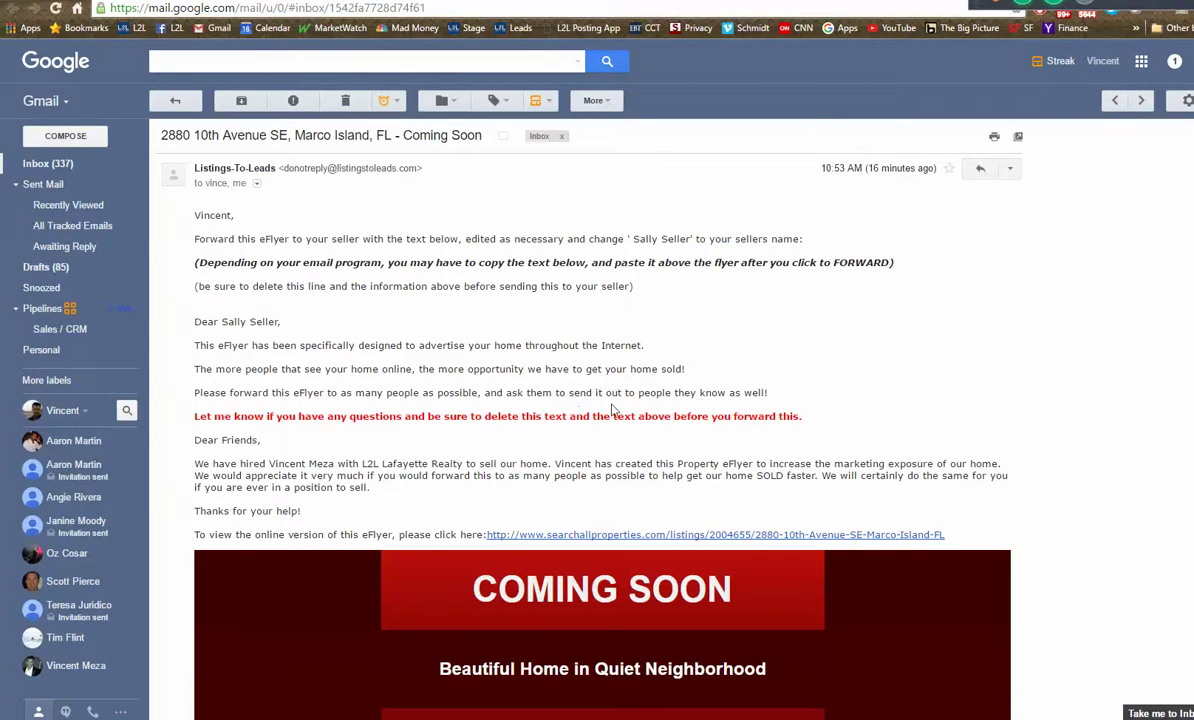
scroll(601, 410, "down", 1)
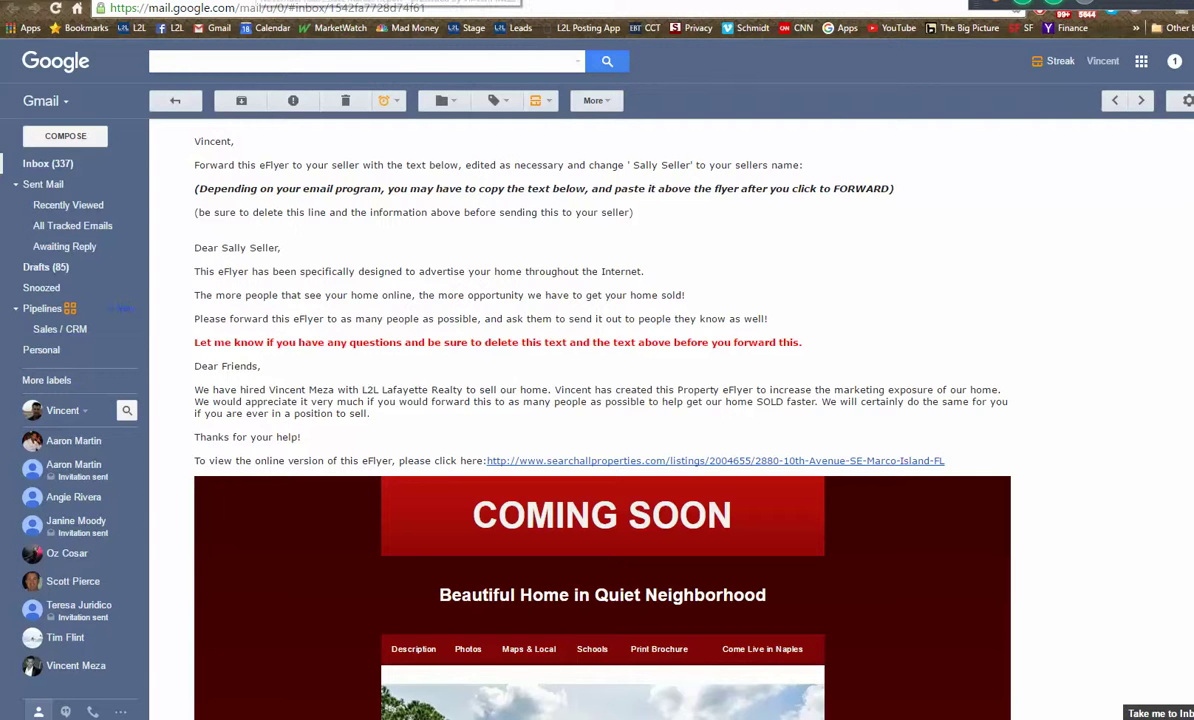
key("ctrl+Tab")
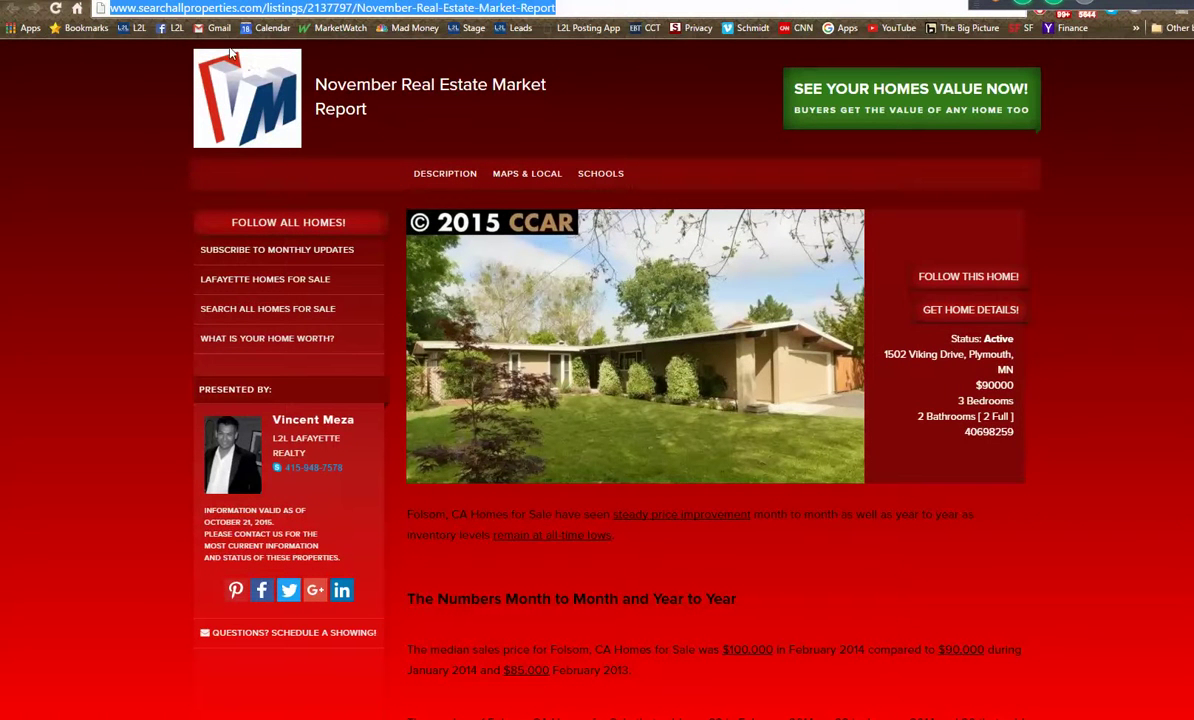
key("ctrl+Tab")
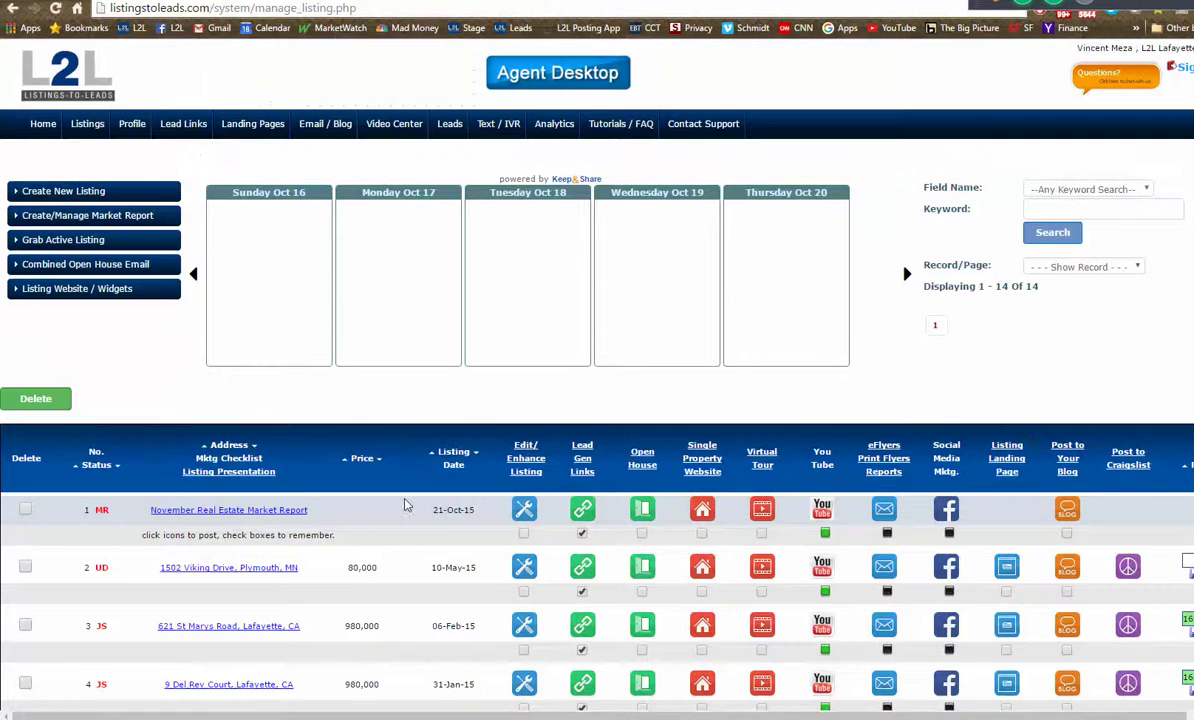
Step: Scroll through the listings table and open the Listing Website / Widgets panel
scroll(405, 505, "down", 2)
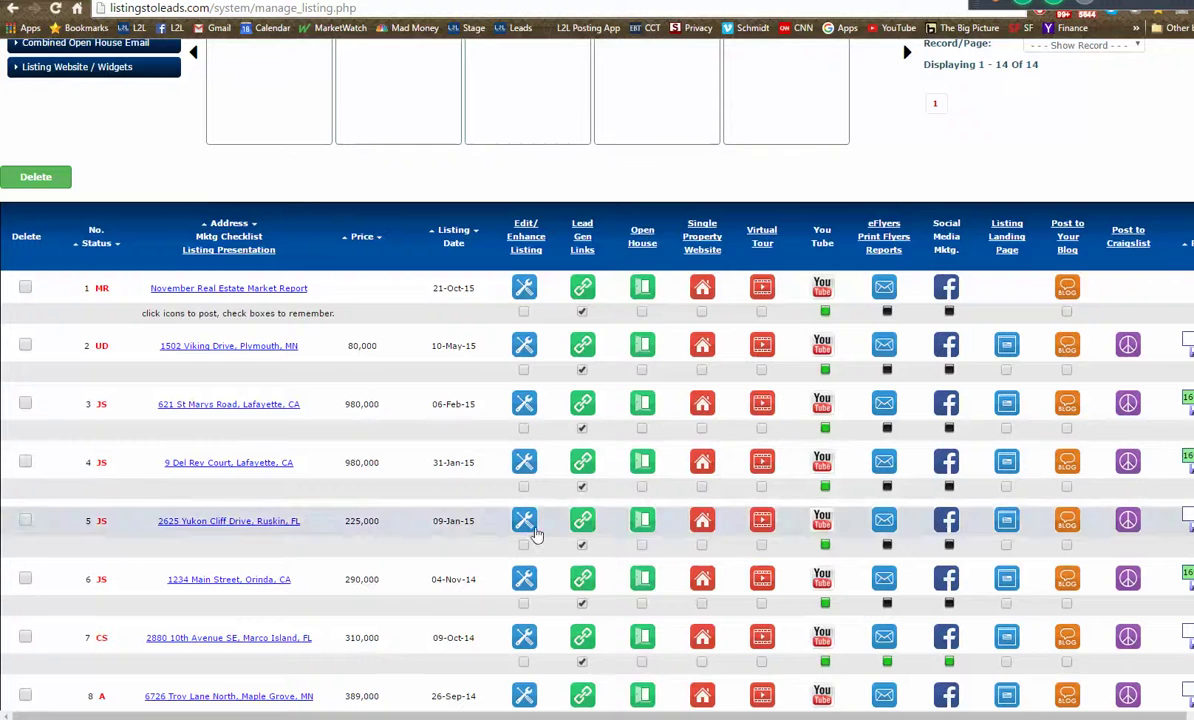
scroll(533, 525, "up", 2)
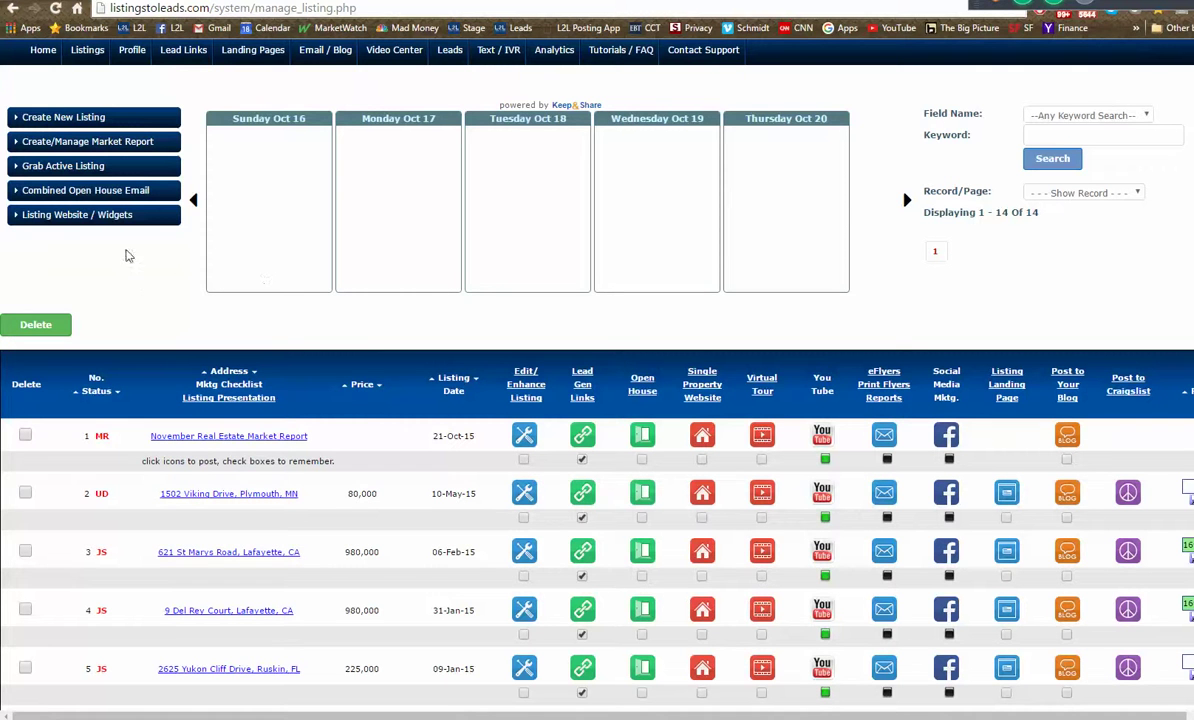
left_click(70, 222)
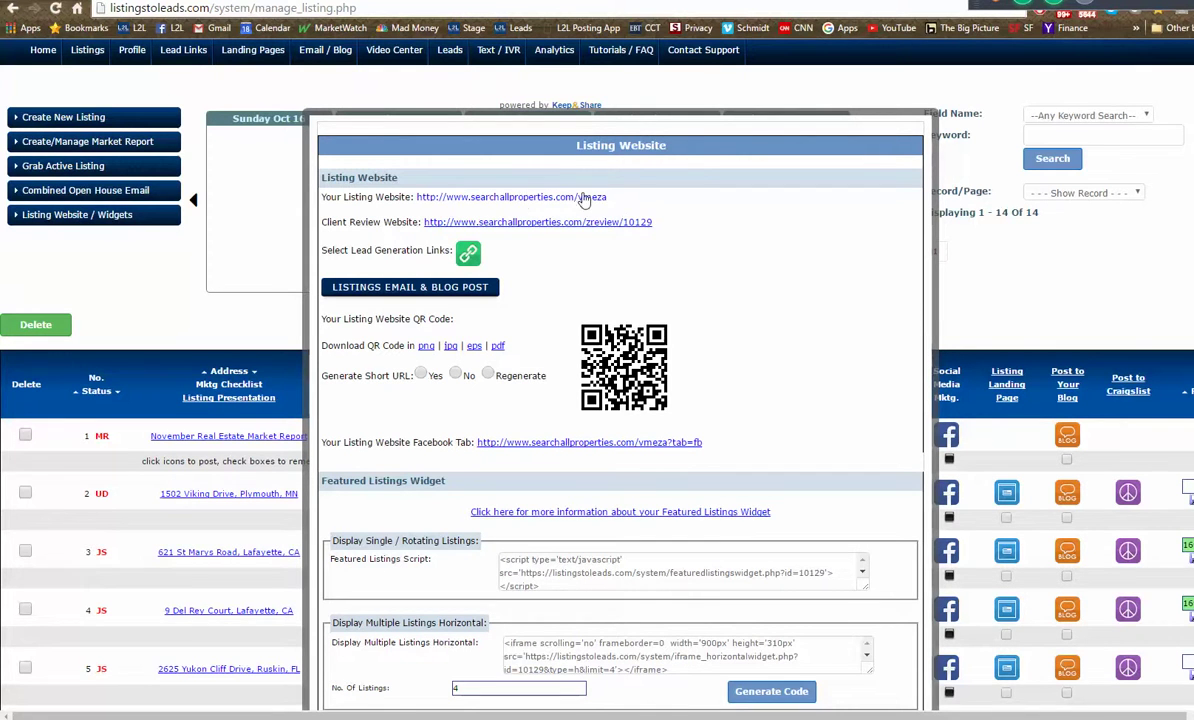
Step: Open the agent's searchallproperties.com listing website from the Listing Website dialog
left_click(519, 198)
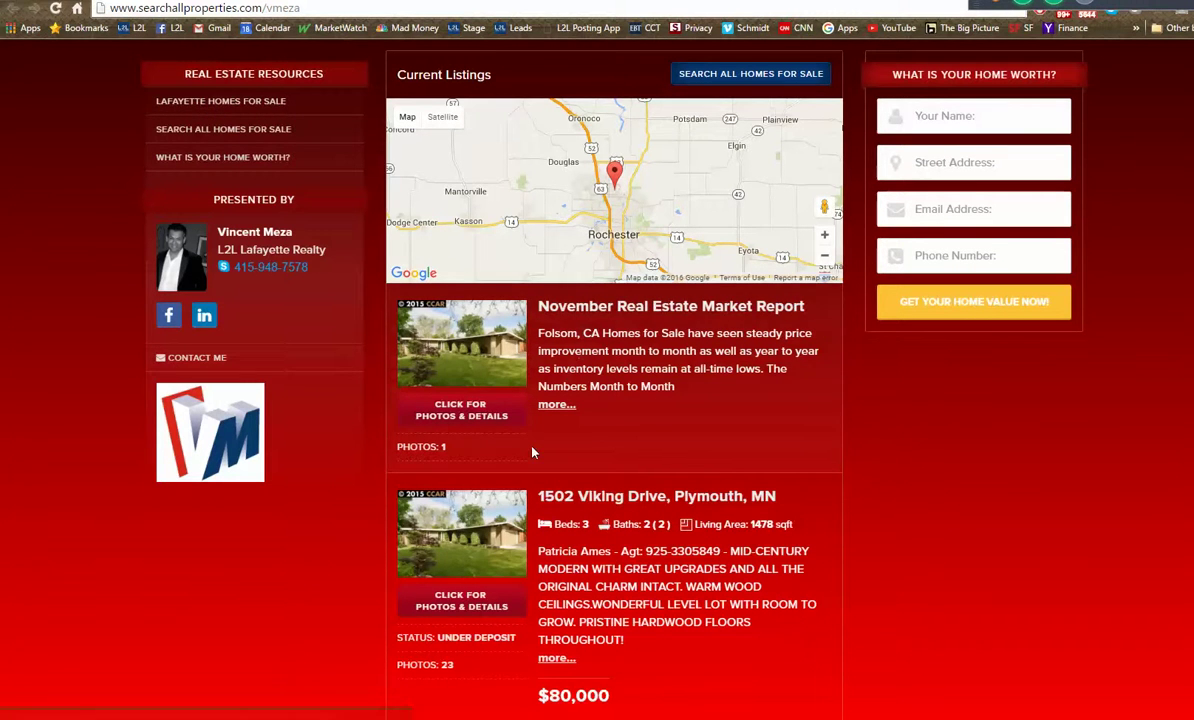
scroll(631, 540, "down", 2)
scroll(631, 540, "down", 3)
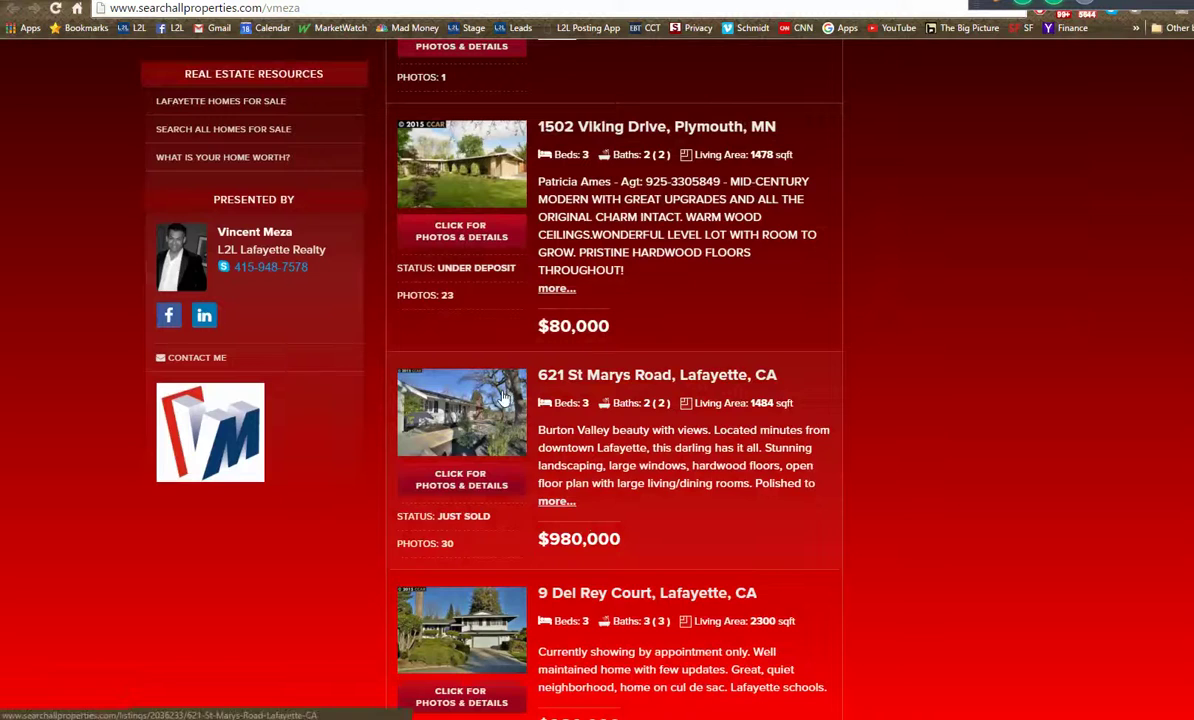
left_click(492, 388)
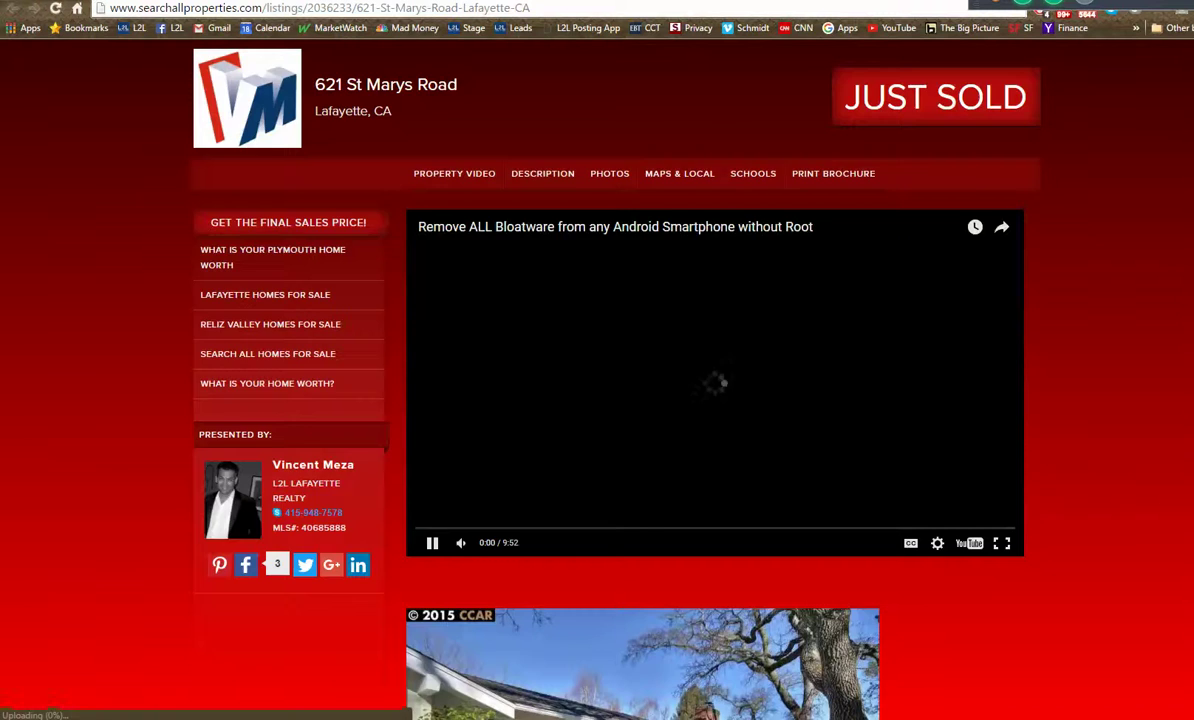
key("alt+Left")
Step: Replace the agent part of the site address with another agent's site name
scroll(303, 221, "up", 4)
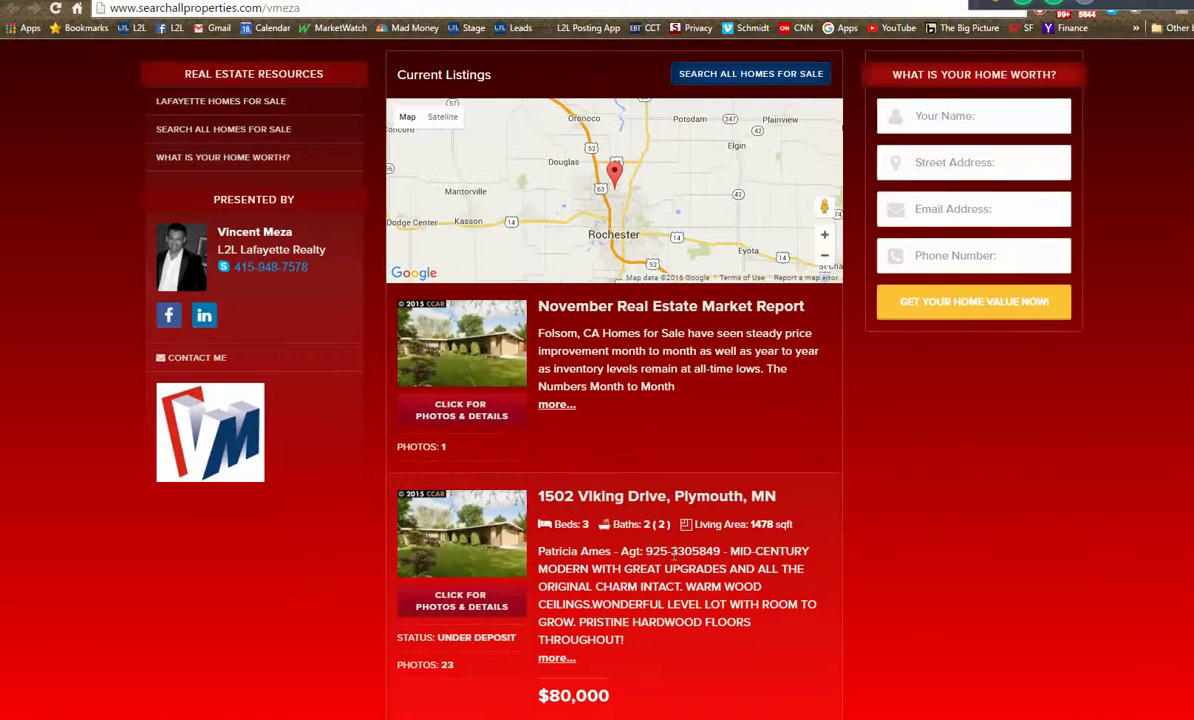
double_click(318, 7)
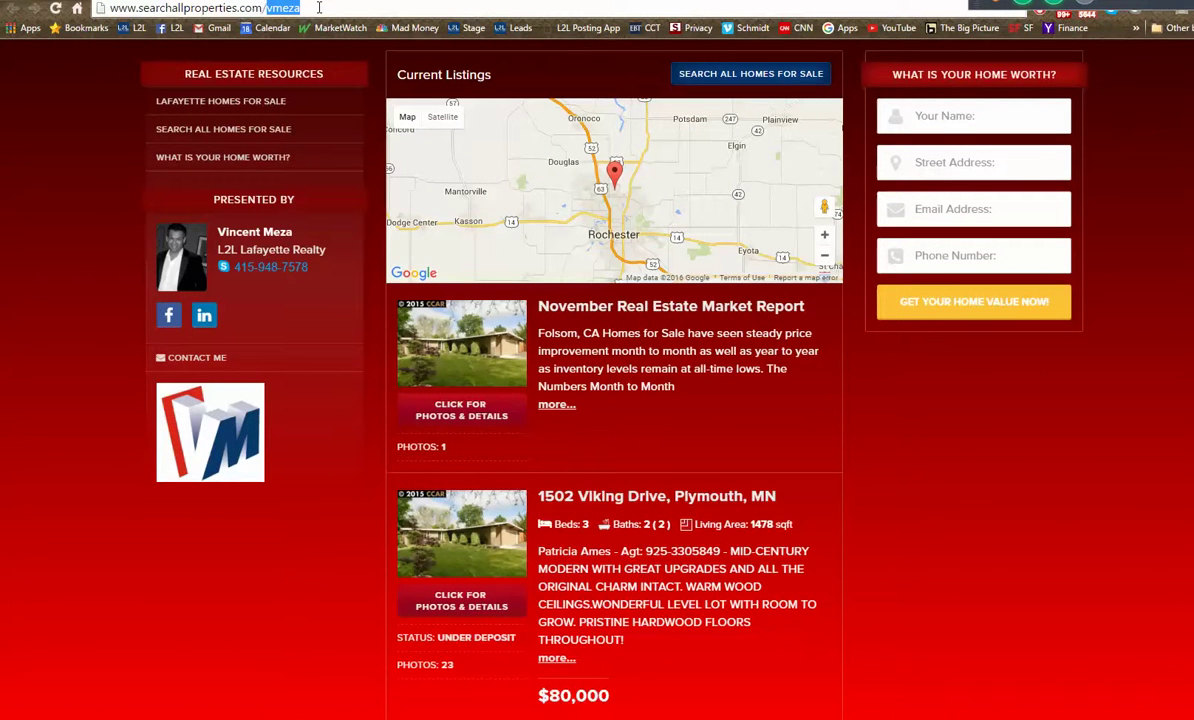
type("nwol")
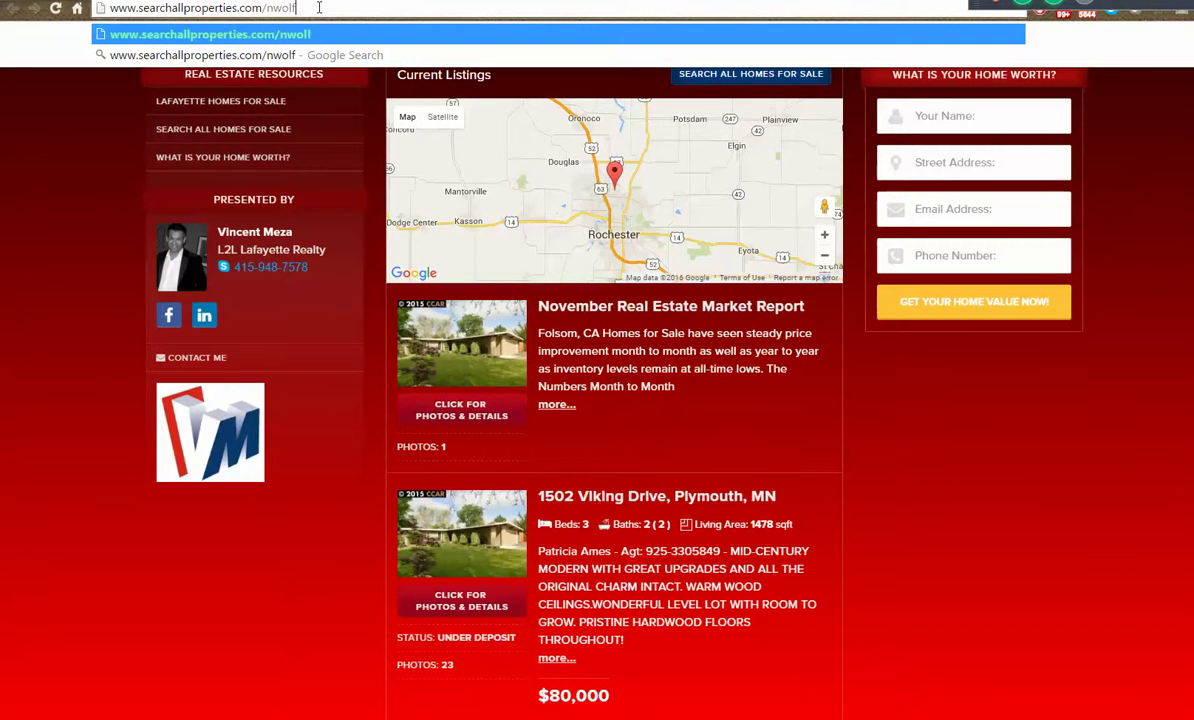
type("f")
Step: Load the other agent's listings site and look at its Lease Purchase Program page
key("Return")
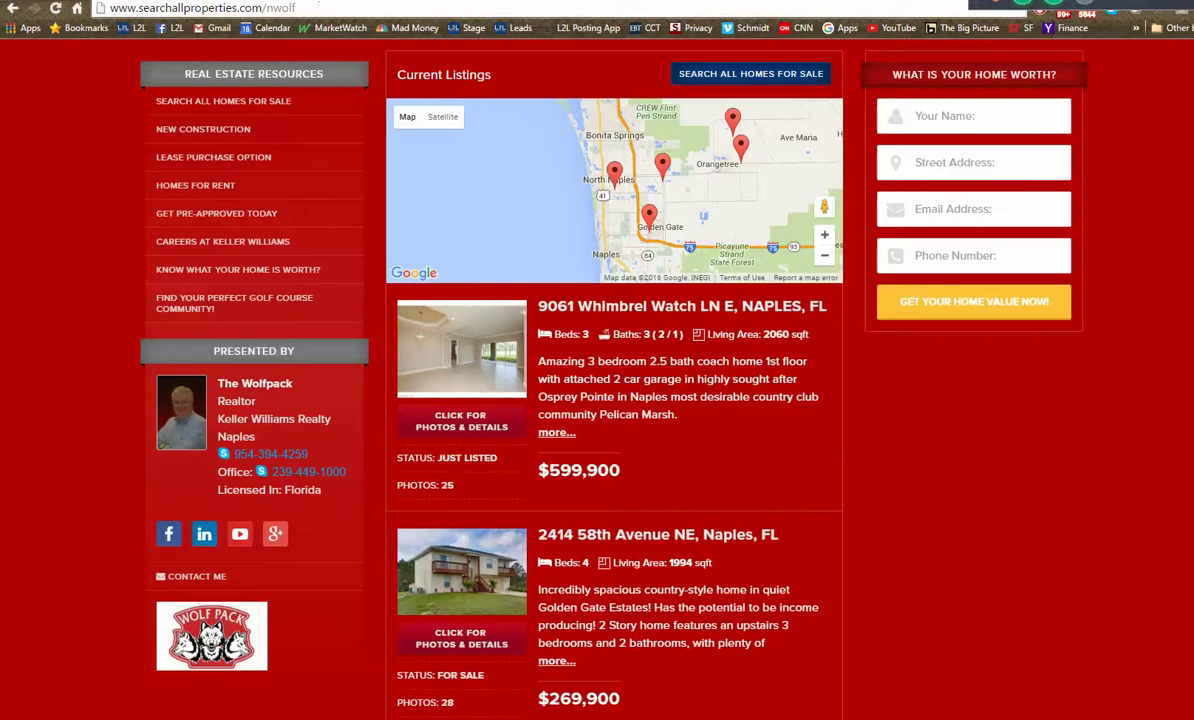
left_click(190, 170)
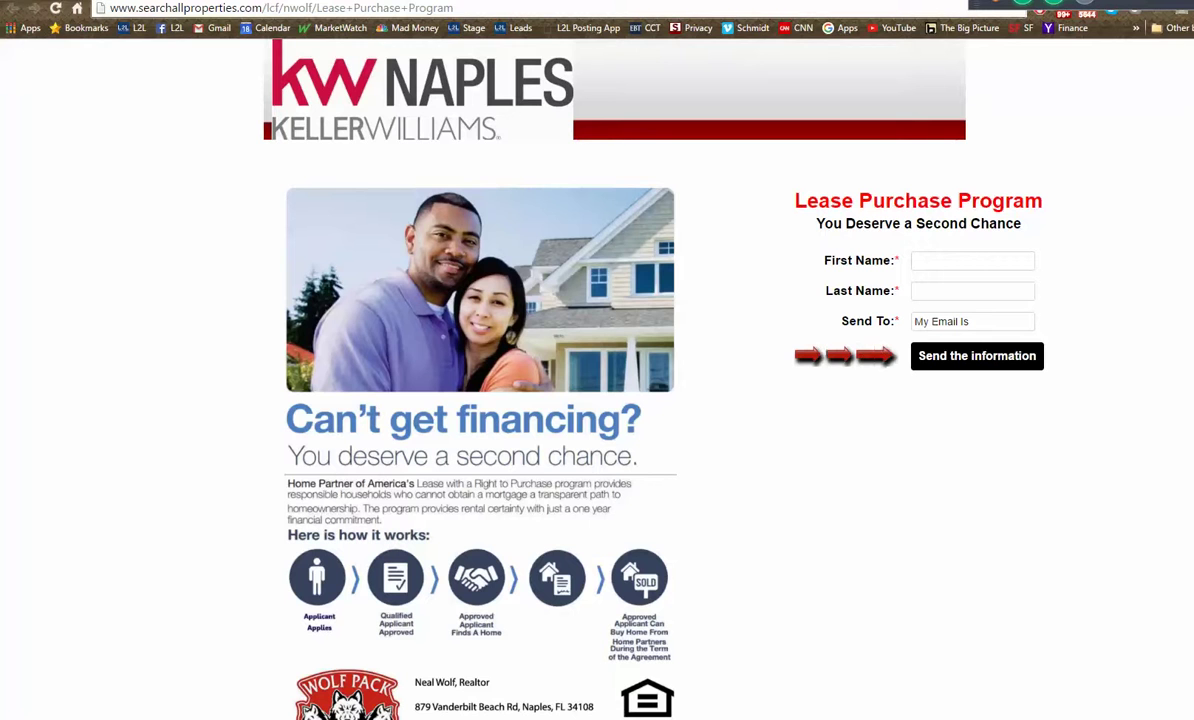
key("alt+Left")
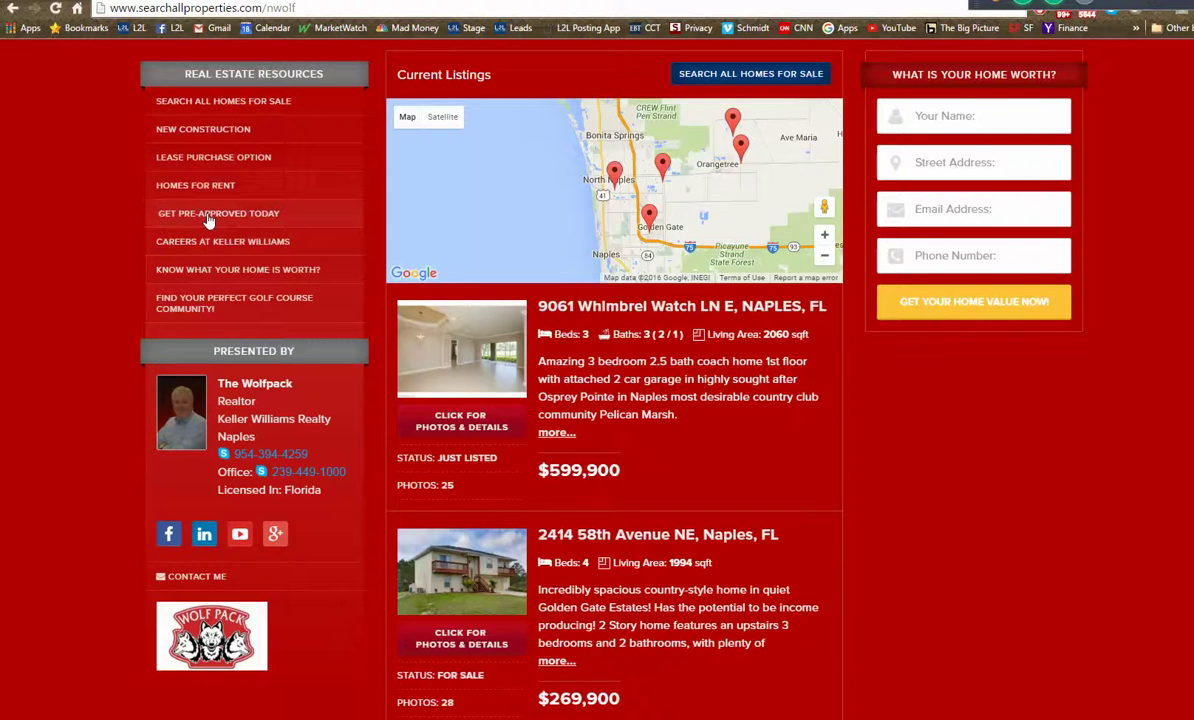
Step: Check the pre-approval page, then open the Keller Williams new construction communities page
left_click(186, 210)
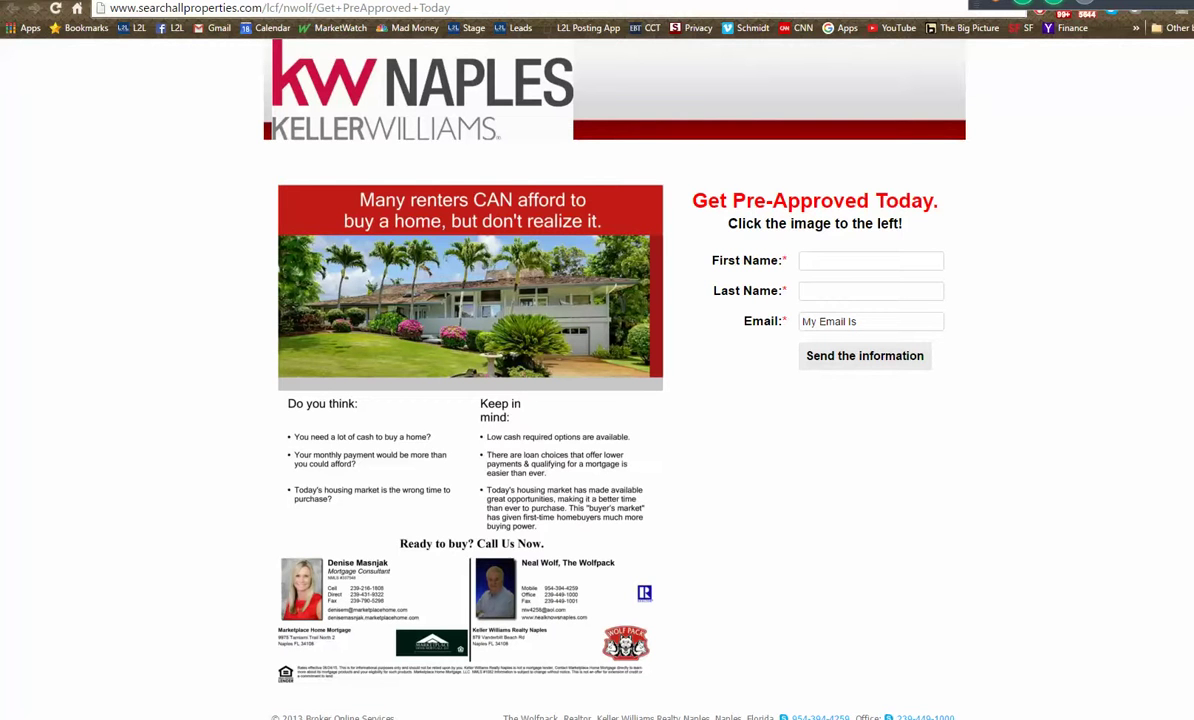
key("alt+Left")
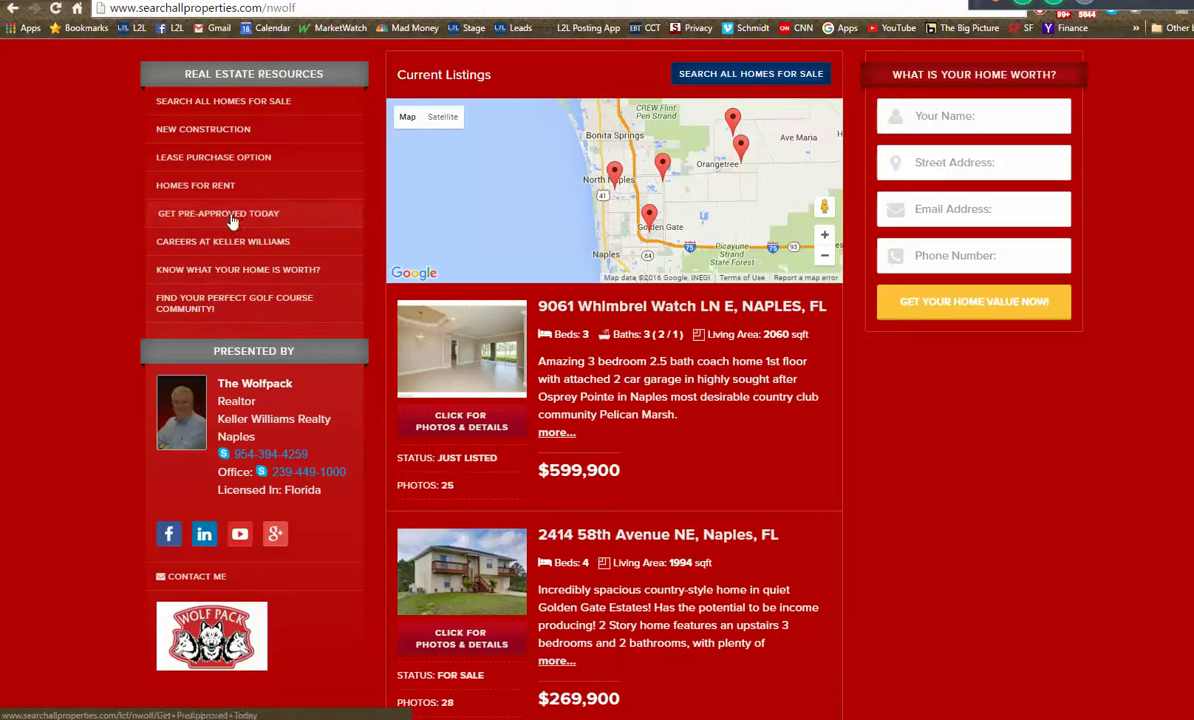
left_click(213, 143)
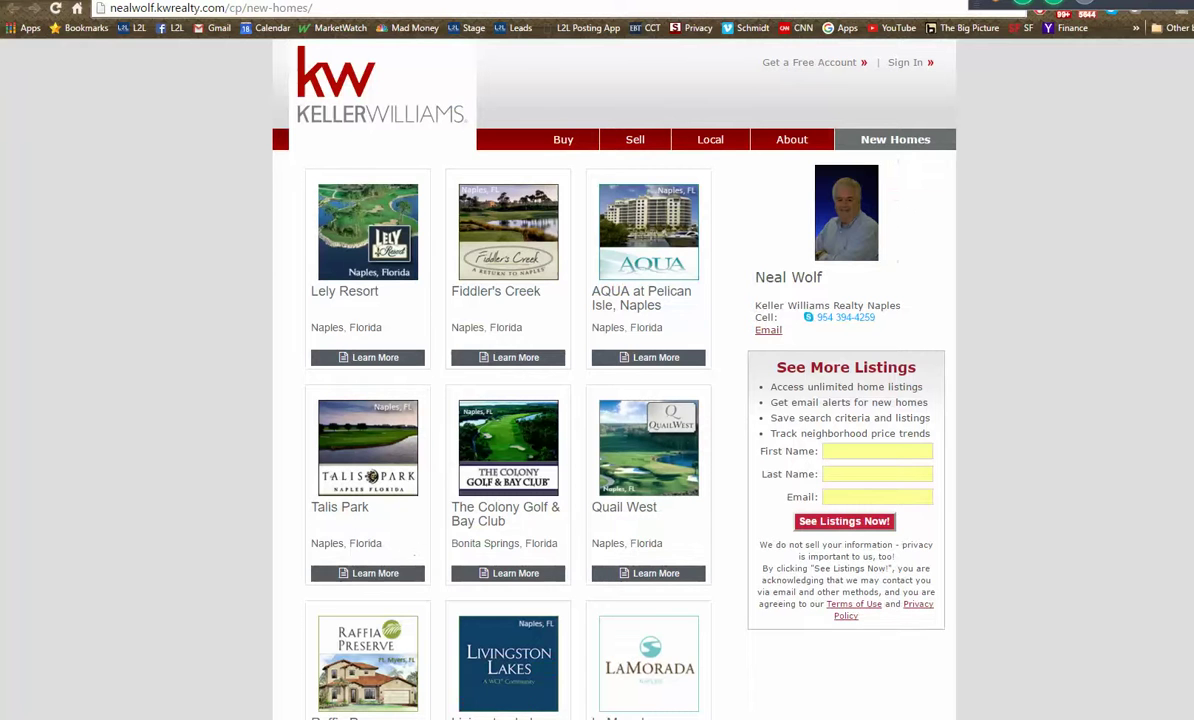
Step: Go to craigslist.com from the browser address bar
left_click(349, 12)
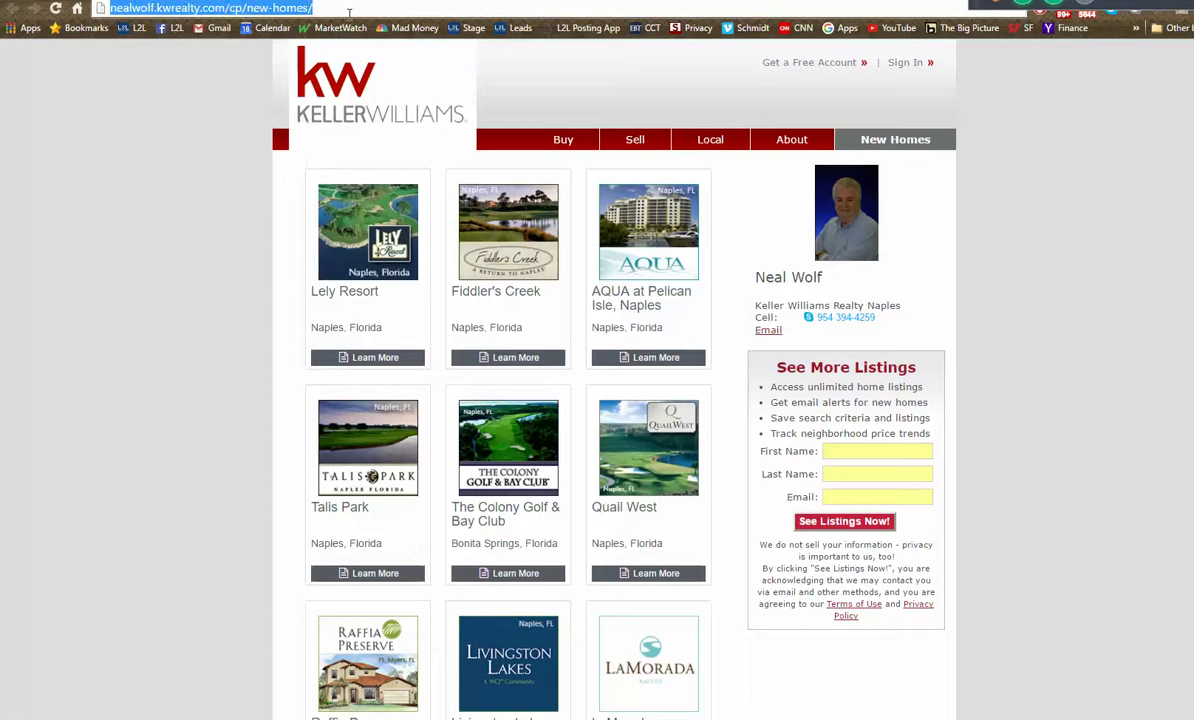
type("craigslist.com")
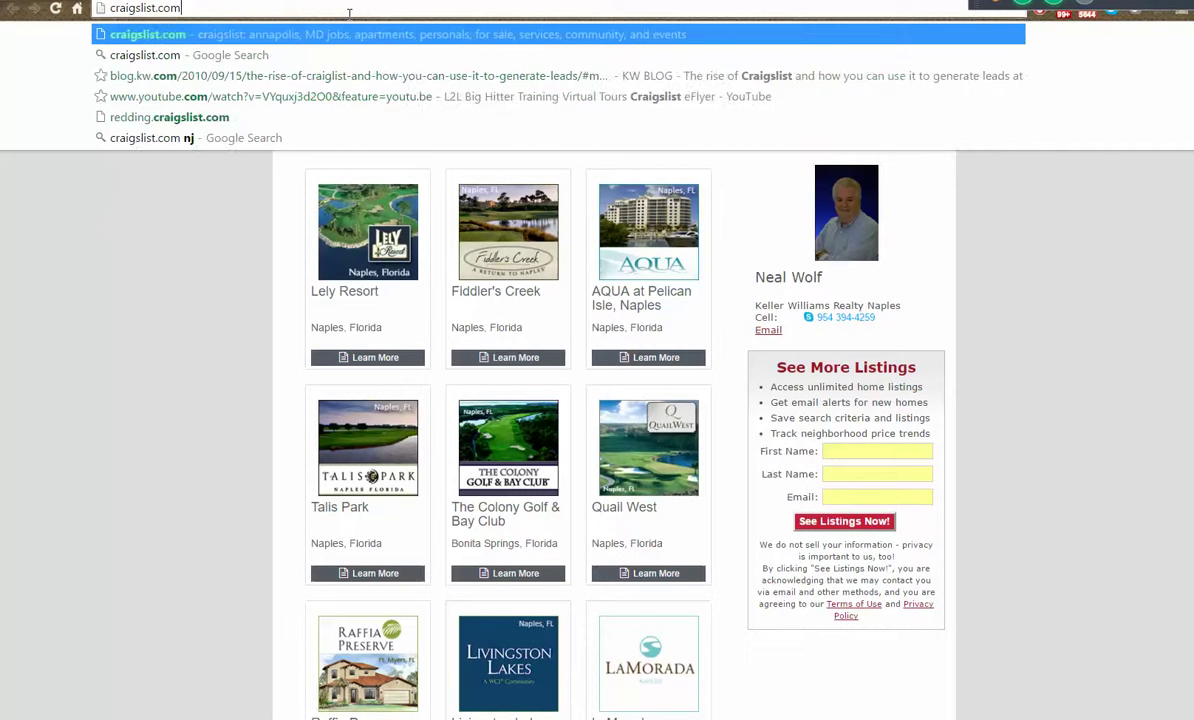
key("Return")
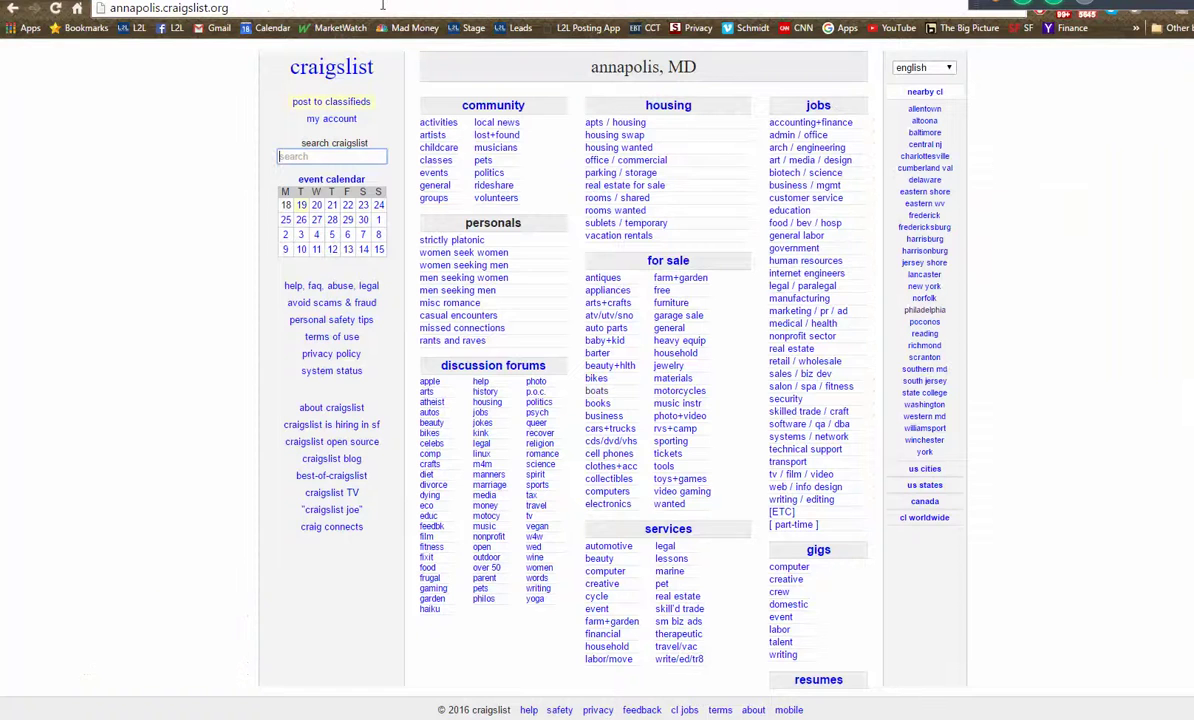
Step: Open apts / housing listings for ft myers / SW florida via us states > florida
left_click(925, 486)
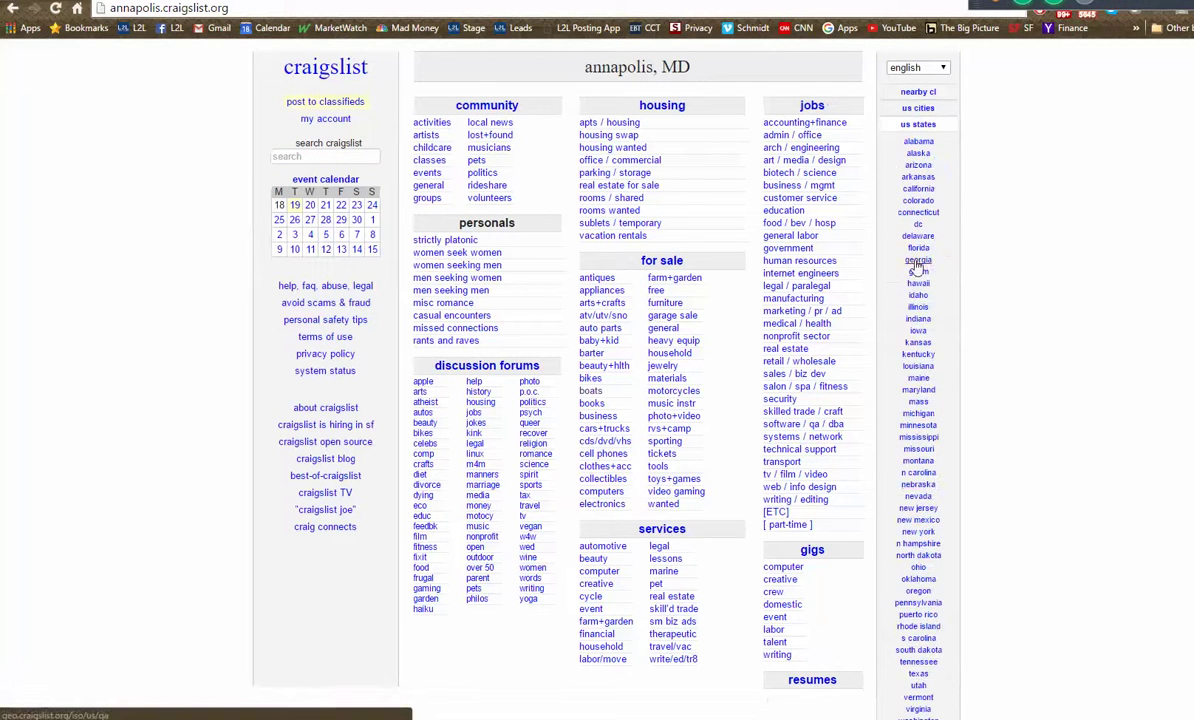
left_click(918, 248)
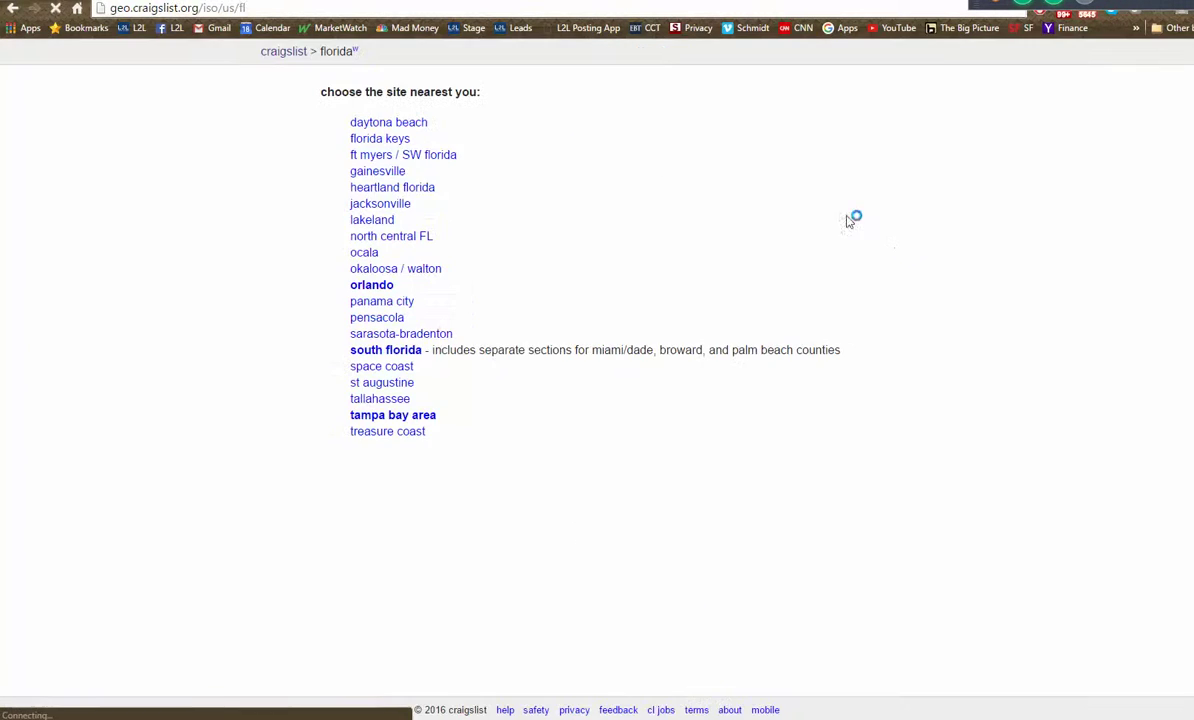
left_click(435, 156)
left_click(641, 124)
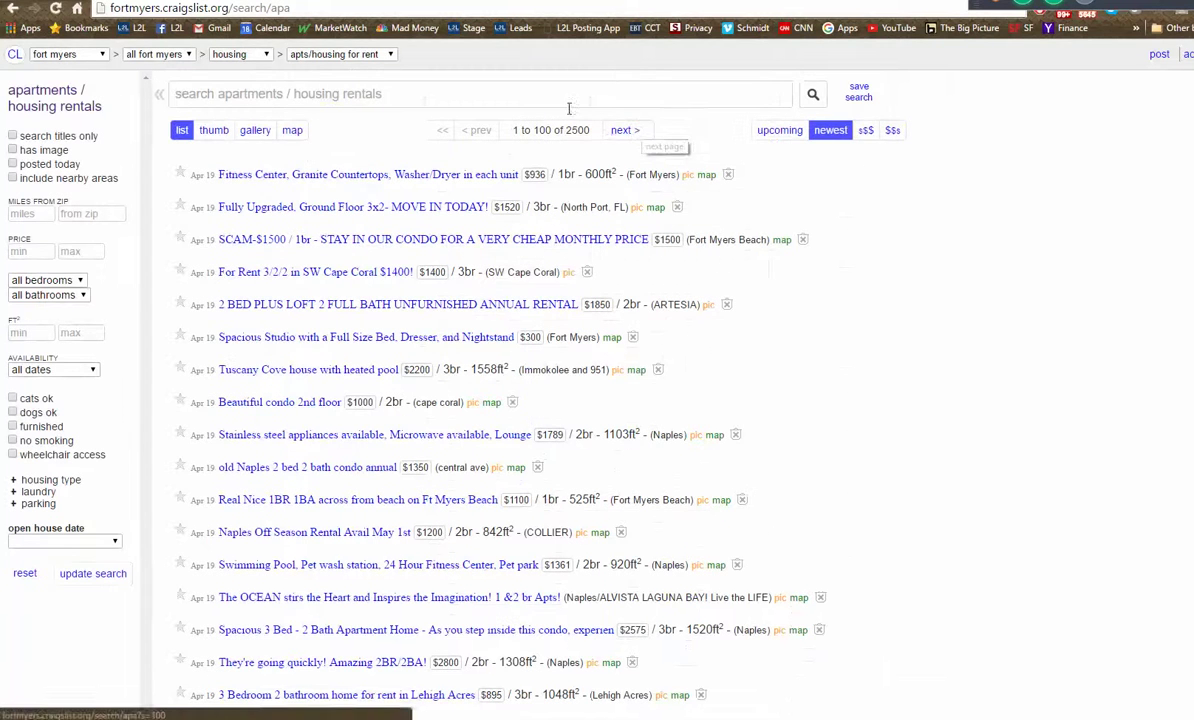
Step: Search the rentals for 'wolfpack' and browse the Berkshire Lakes and MOVING EVERY YEAR ads
left_click(503, 100)
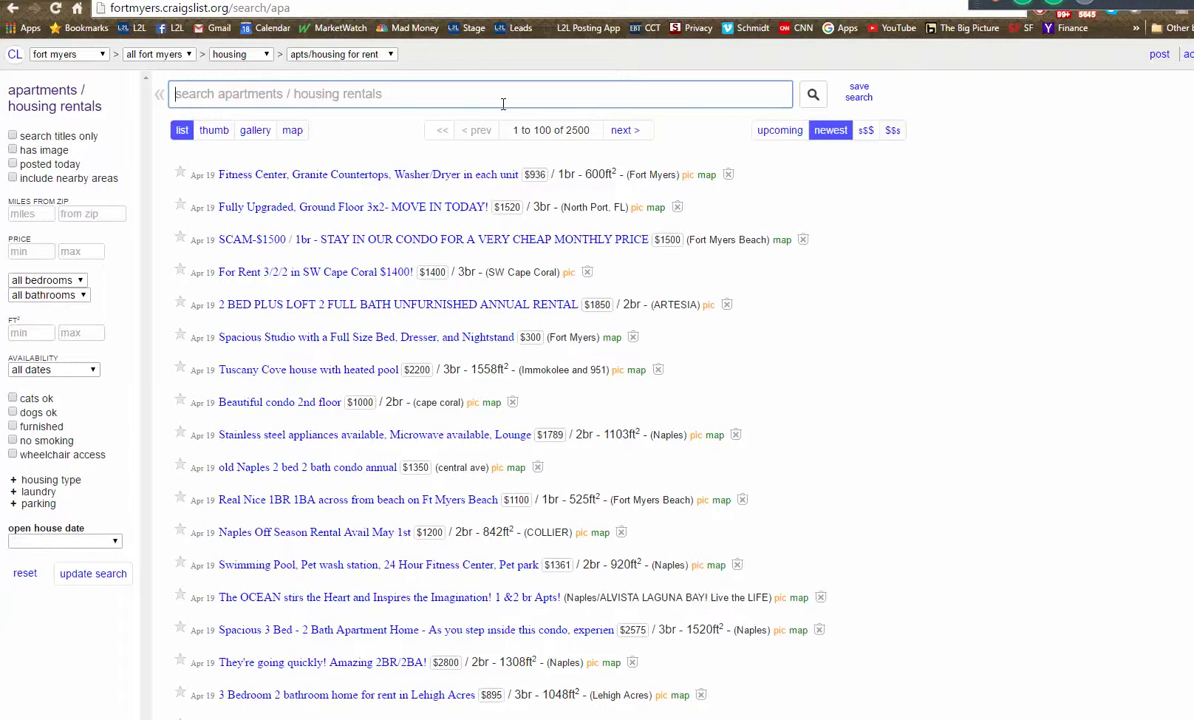
type("wolf")
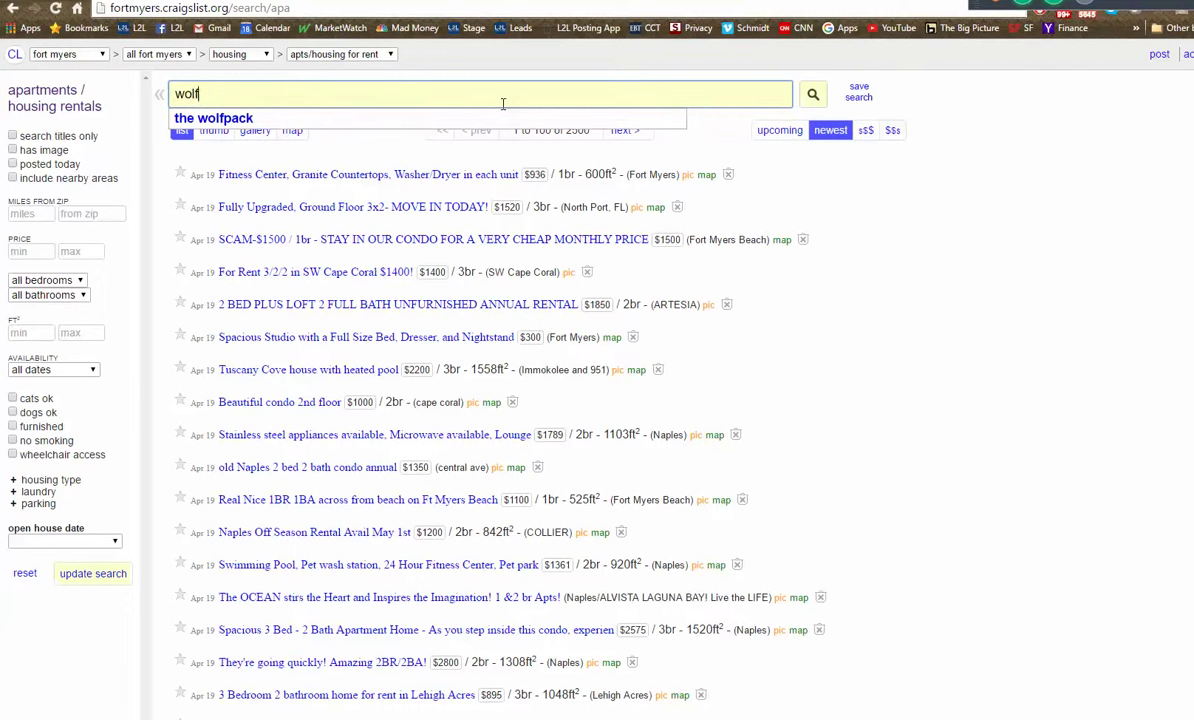
type("pack")
key("Return")
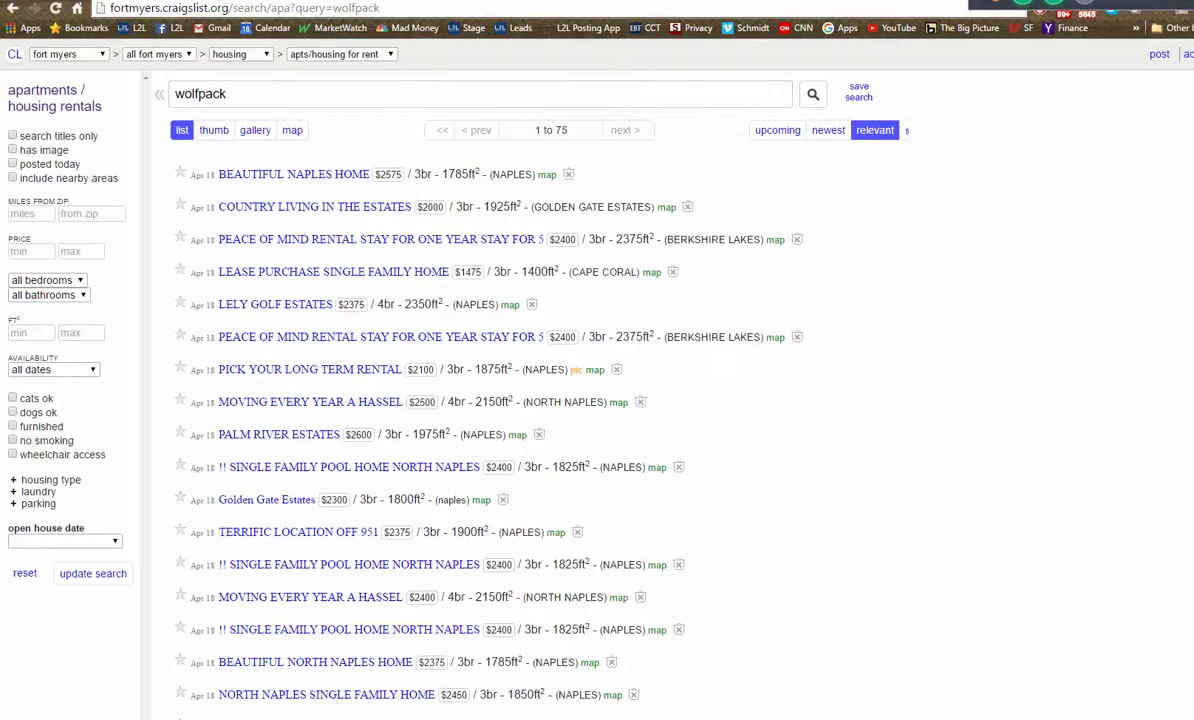
left_click(322, 241)
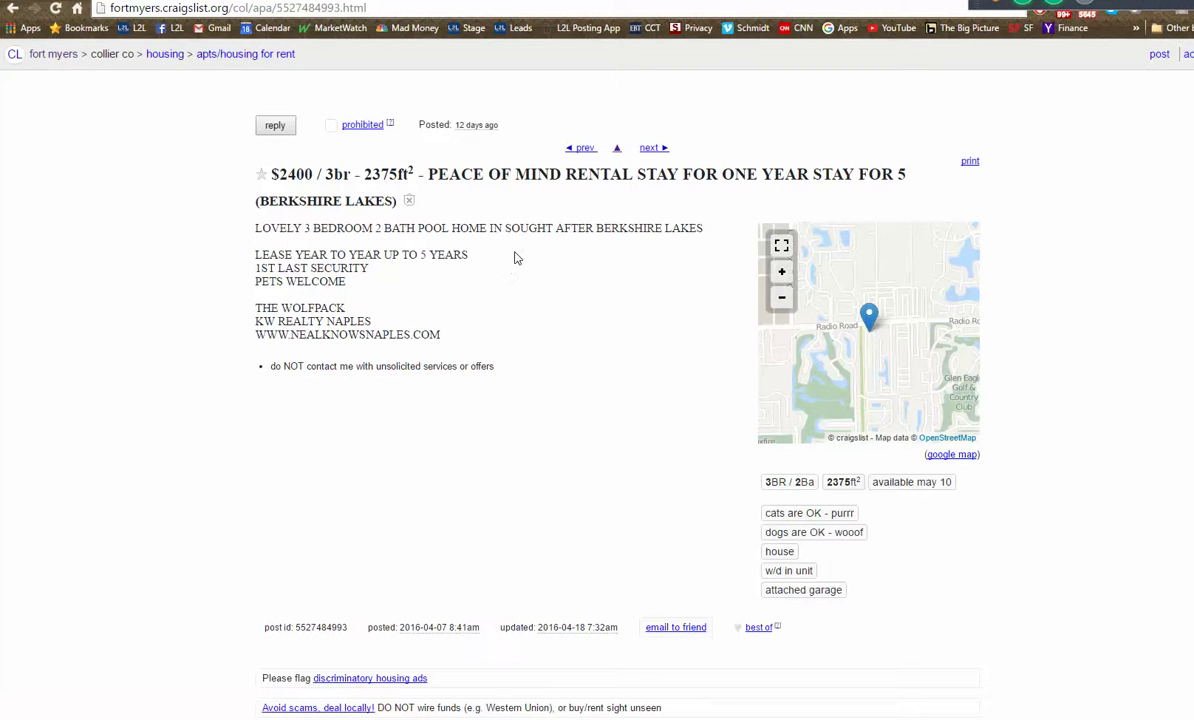
left_click(12, 8)
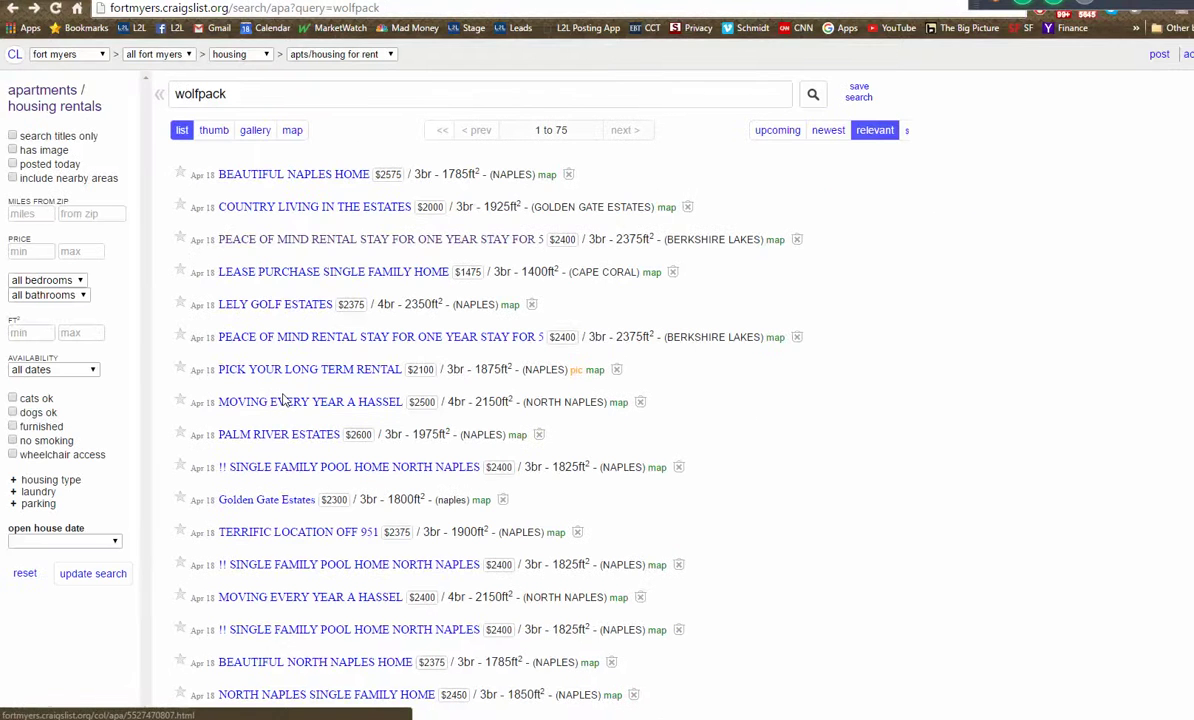
left_click(284, 403)
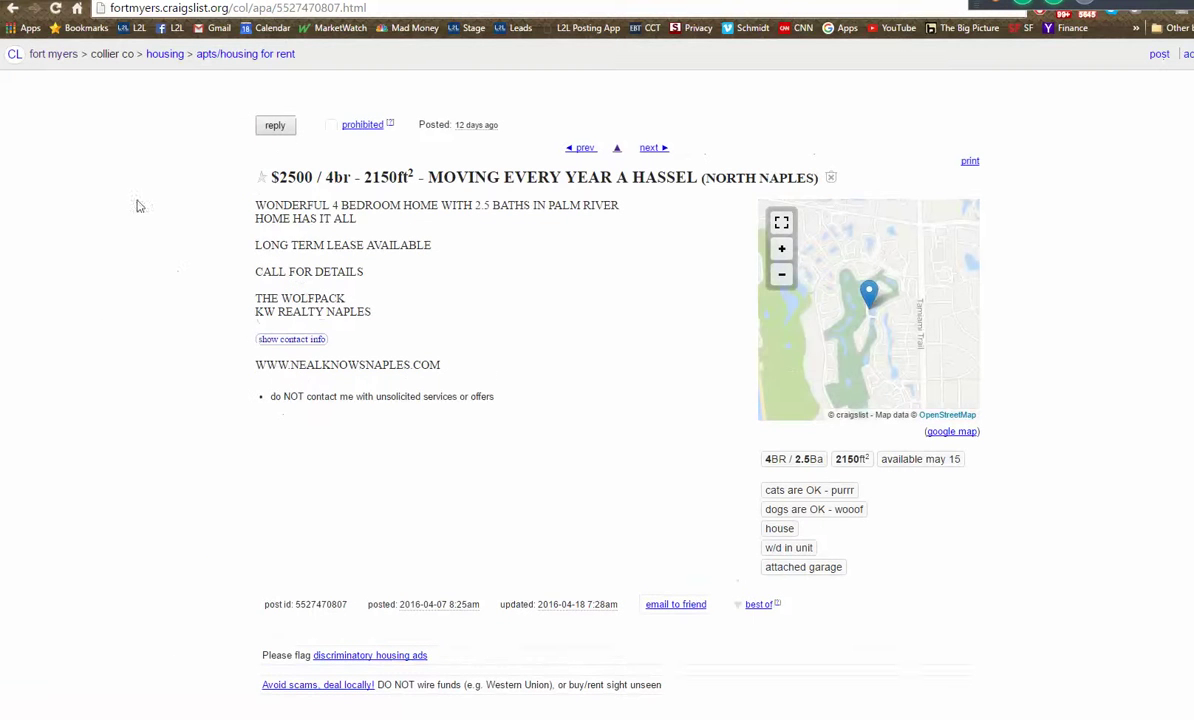
left_click(13, 9)
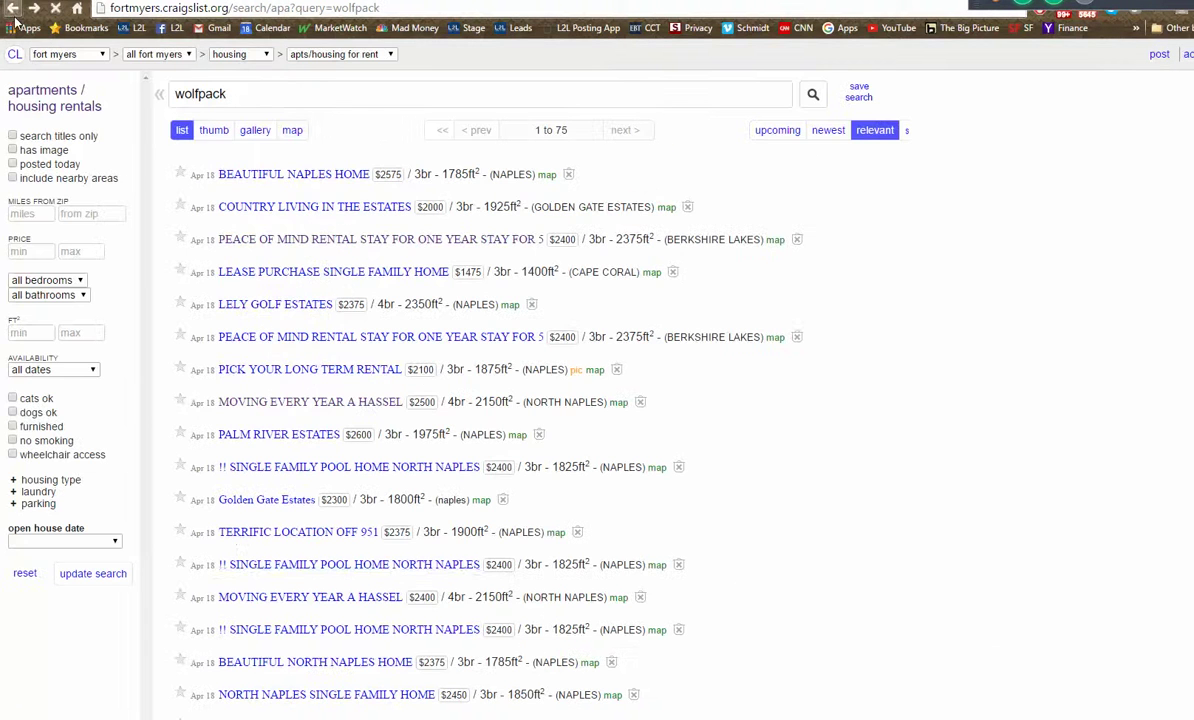
Step: In the North Naples pool home ad, go to the website address quoted in its text
left_click(272, 565)
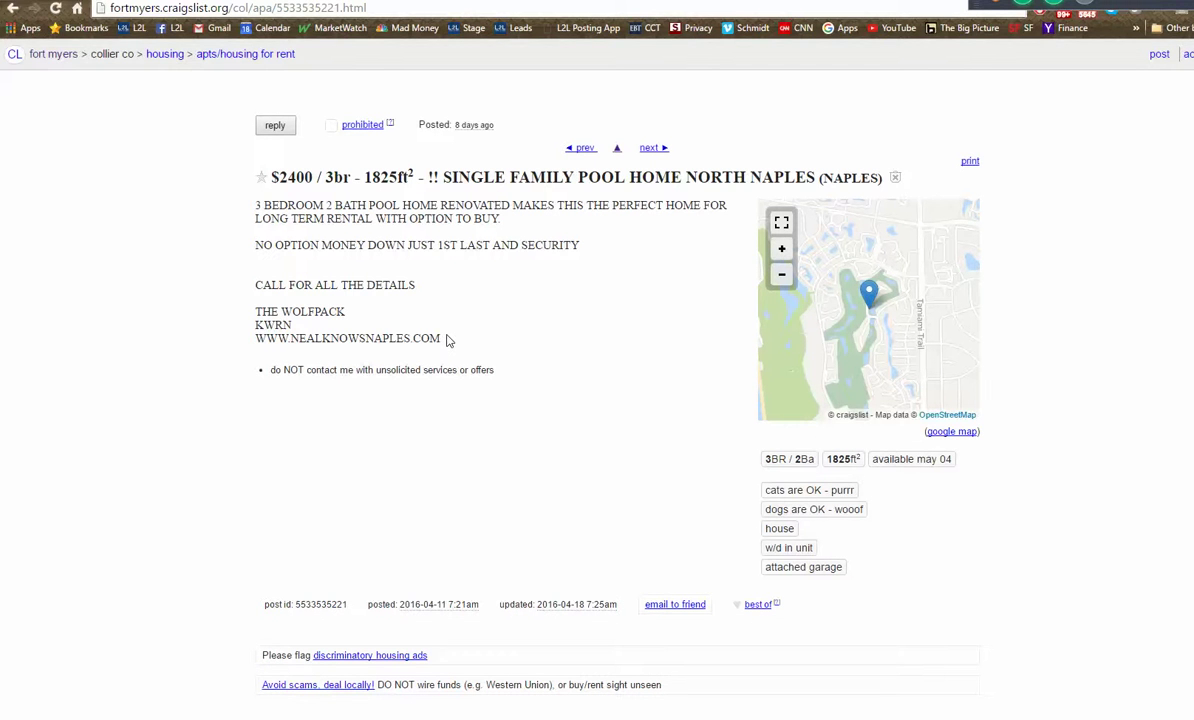
left_click_drag(441, 338, 258, 337)
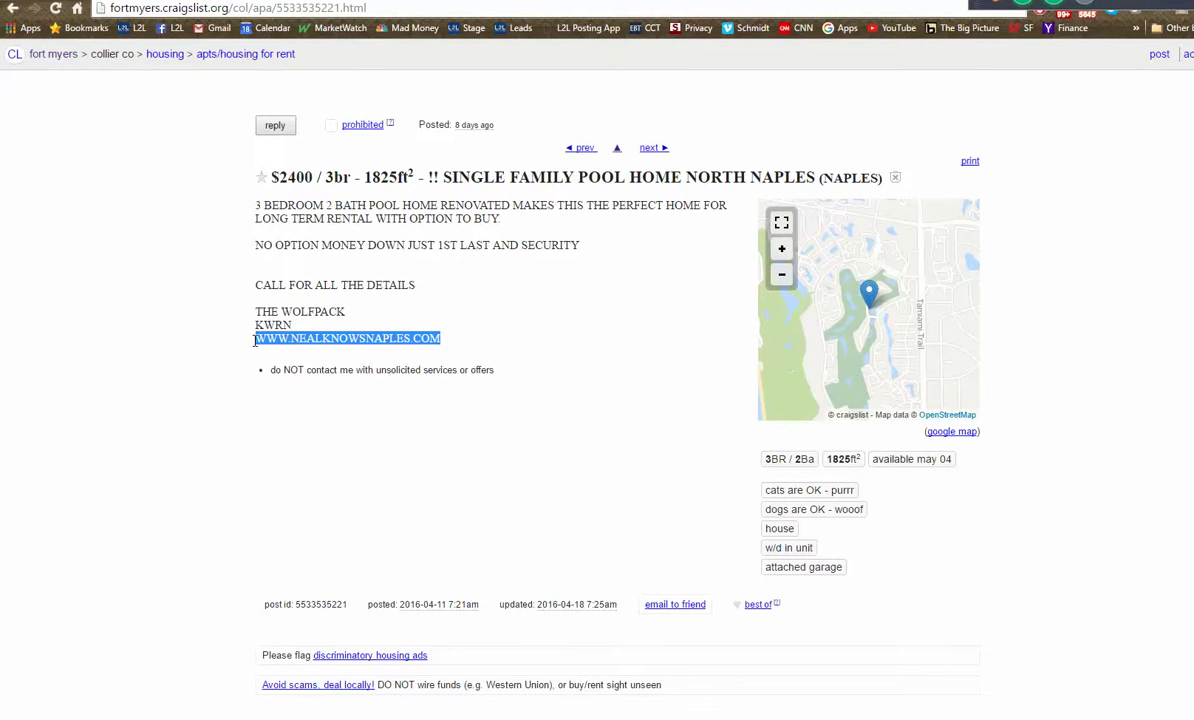
right_click(260, 339)
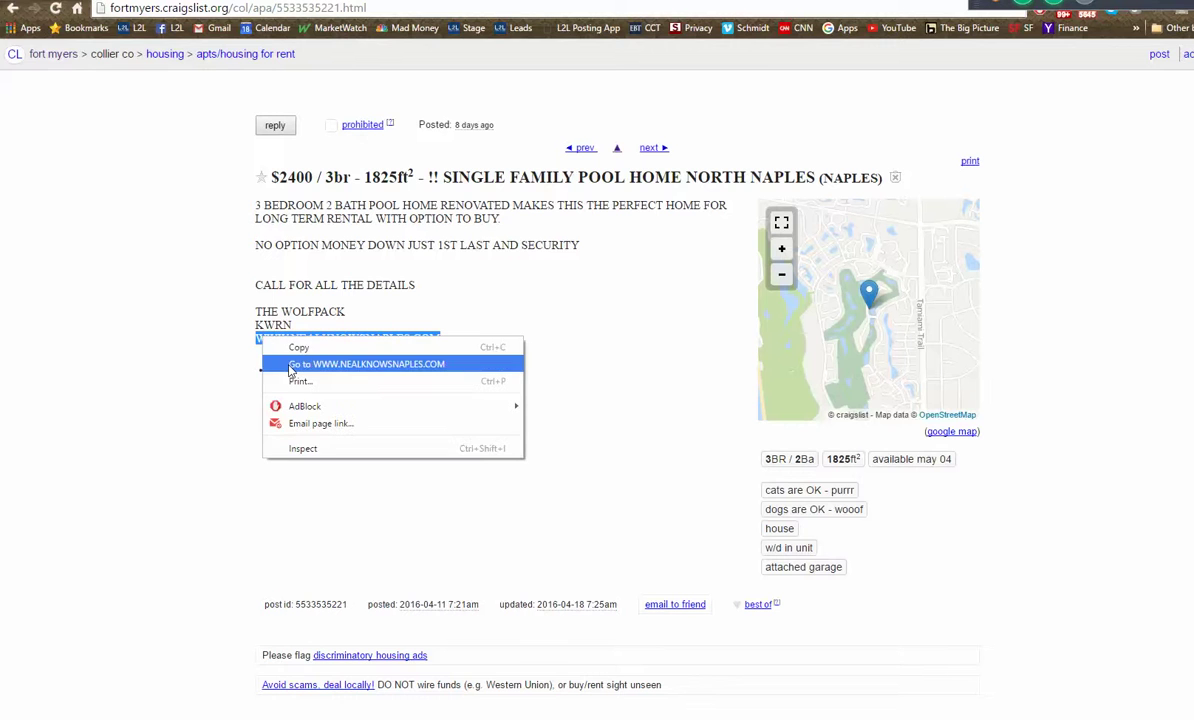
left_click(314, 366)
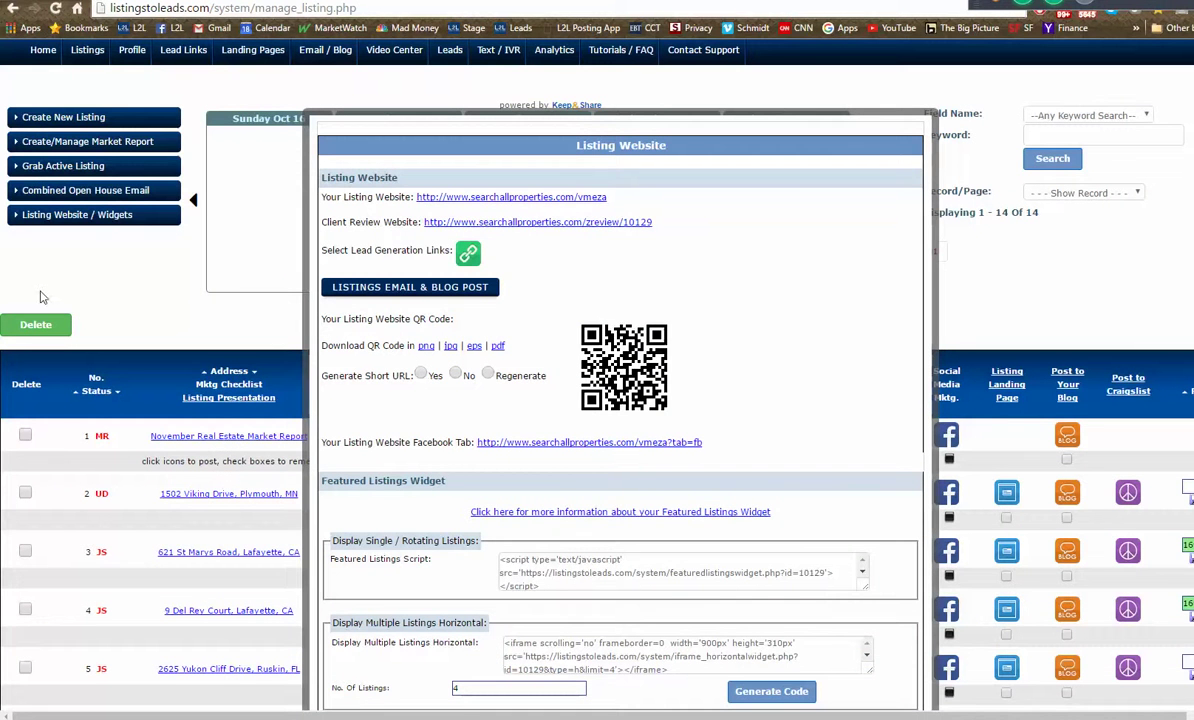
Step: Close the Listing Website panel and scroll across the listings table to its marketing columns
left_click(130, 315)
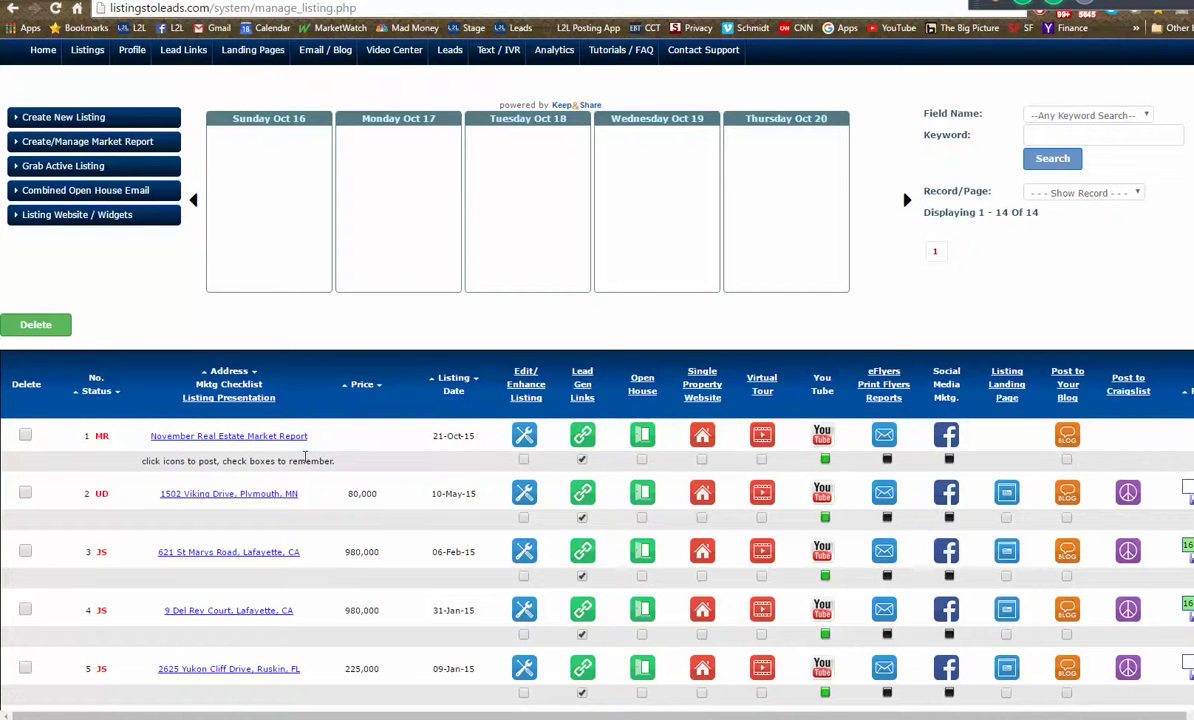
scroll(307, 460, "down", 3)
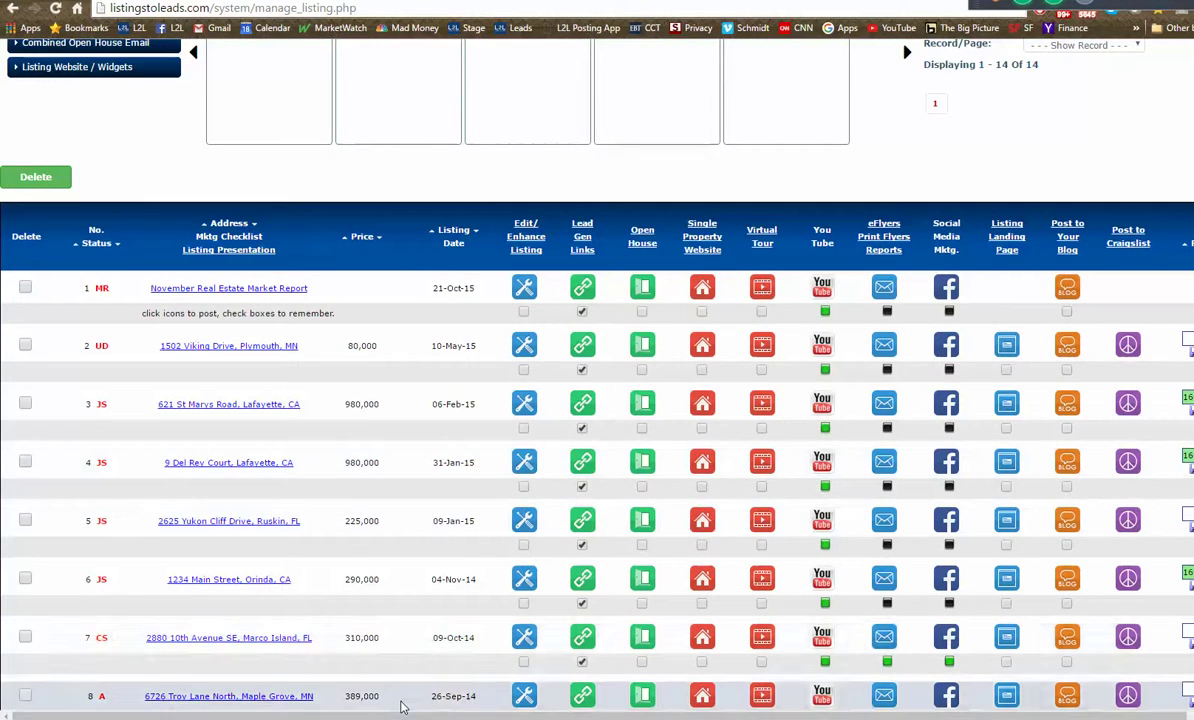
left_click_drag(515, 716, 541, 716)
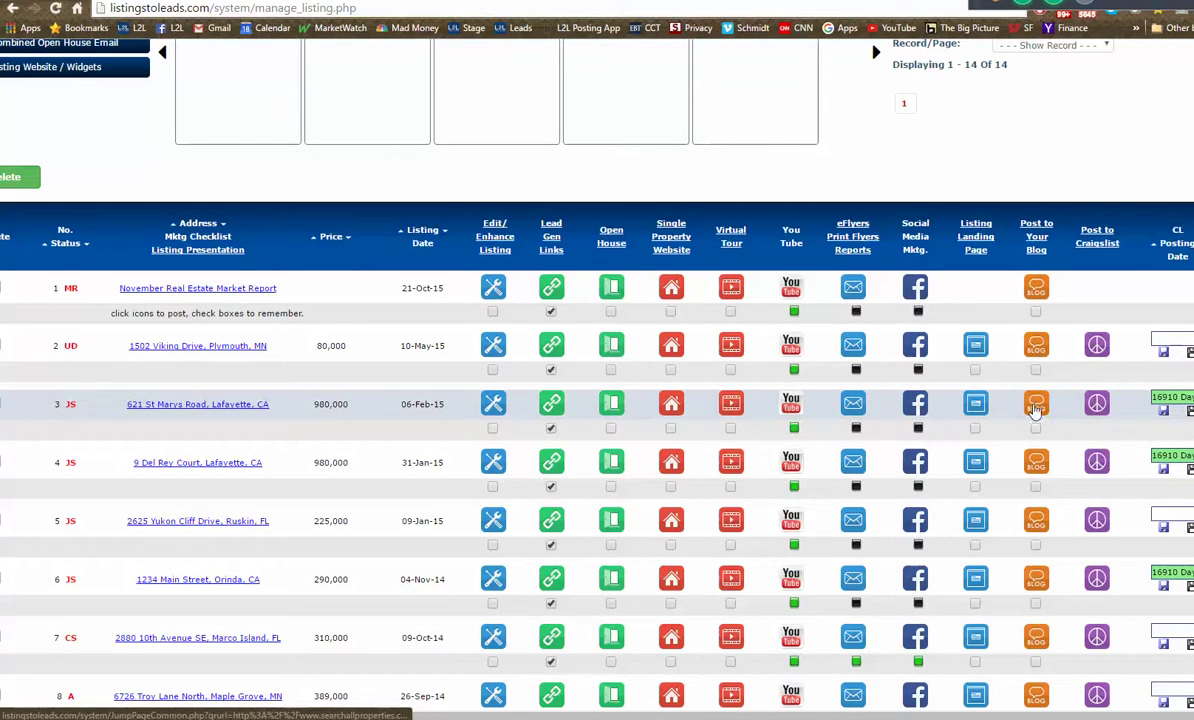
left_click(1035, 406)
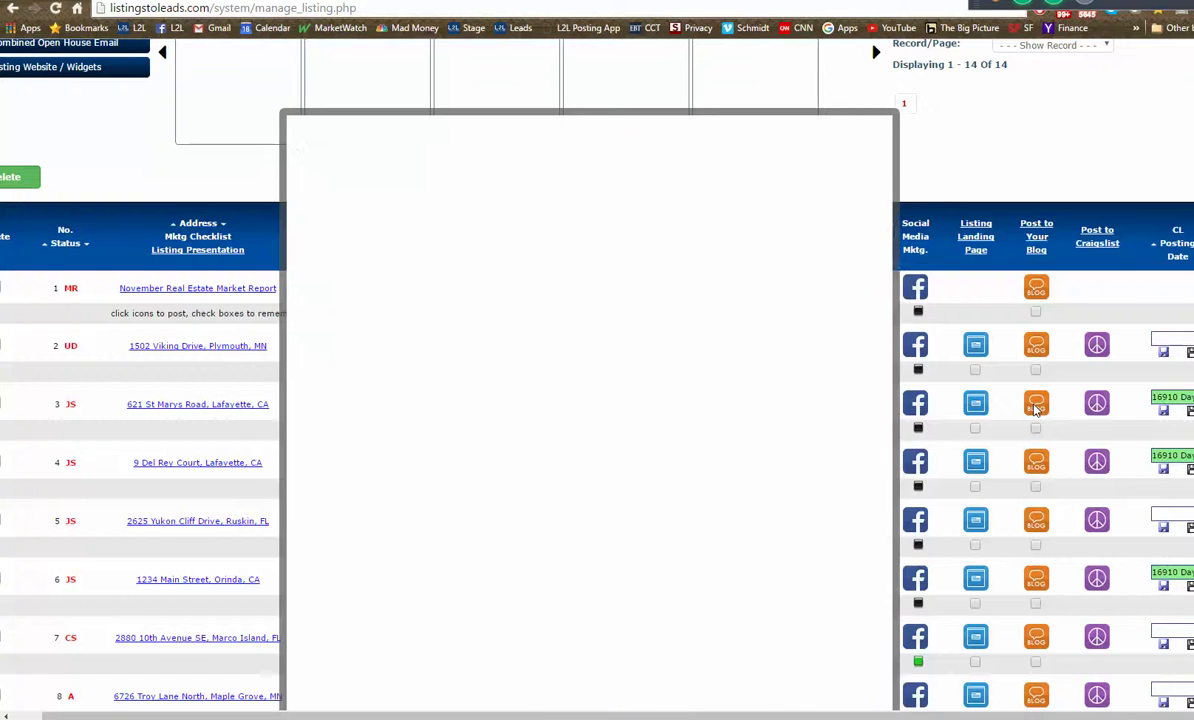
scroll(754, 453, "down", 4)
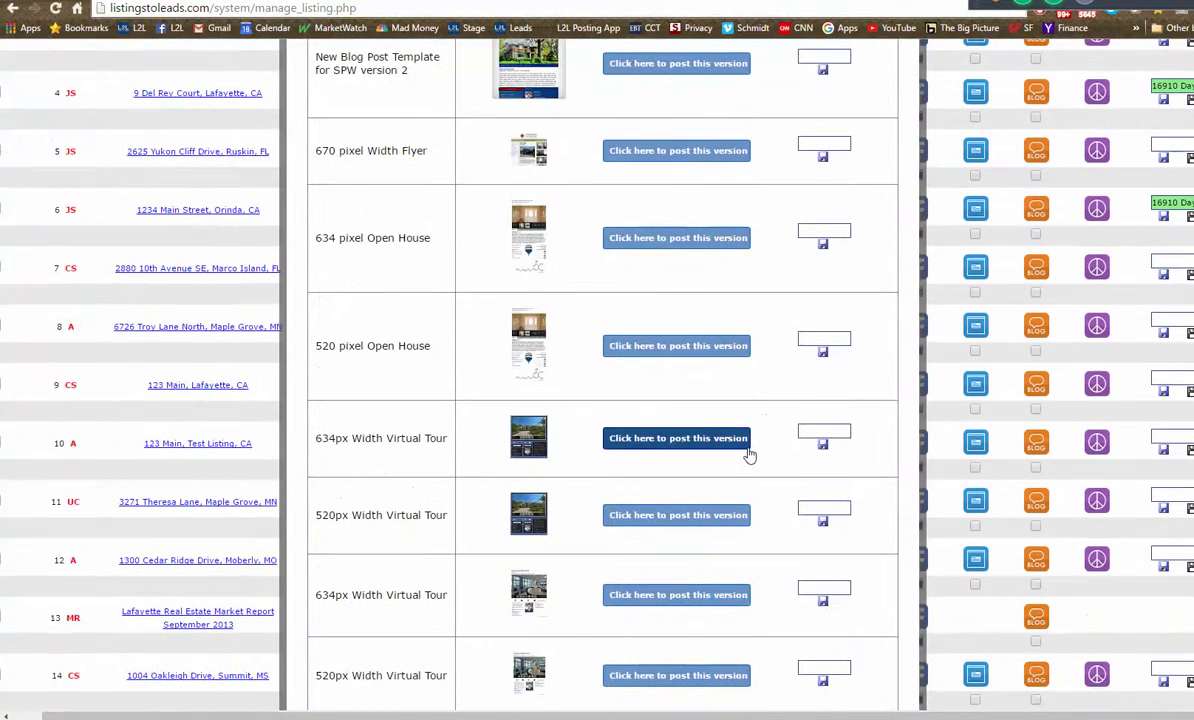
scroll(822, 503, "up", 1)
scroll(822, 503, "up", 3)
left_click(1002, 401)
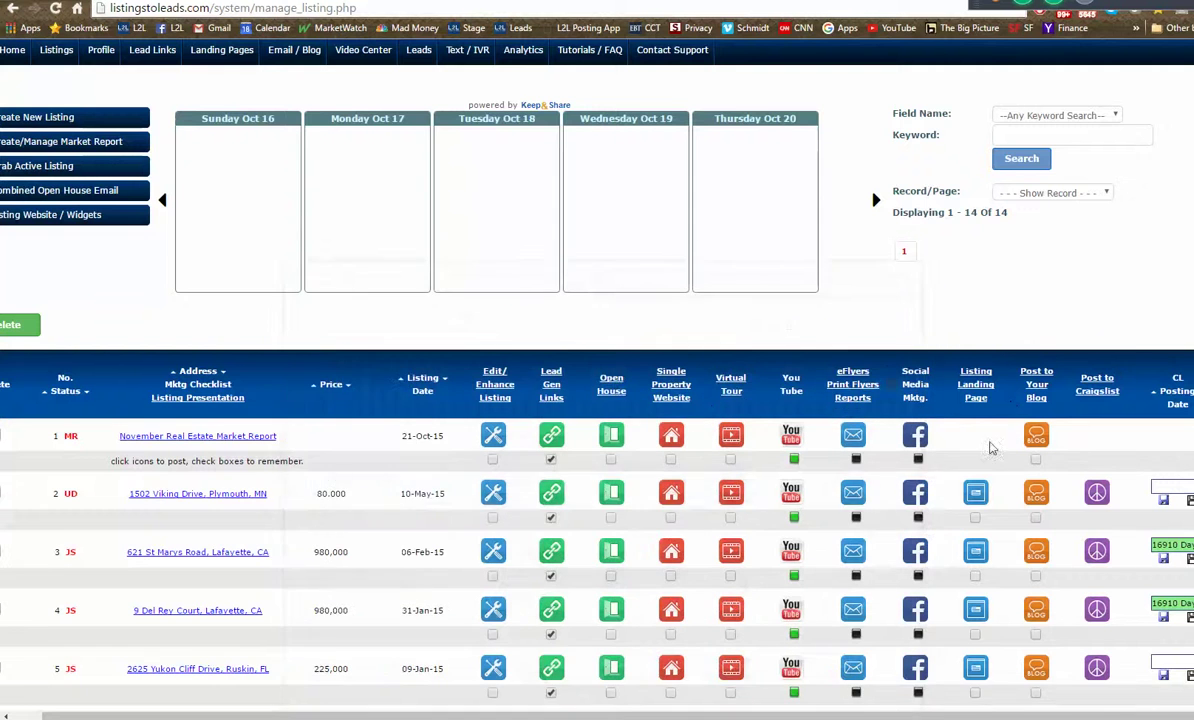
scroll(959, 494, "down", 2)
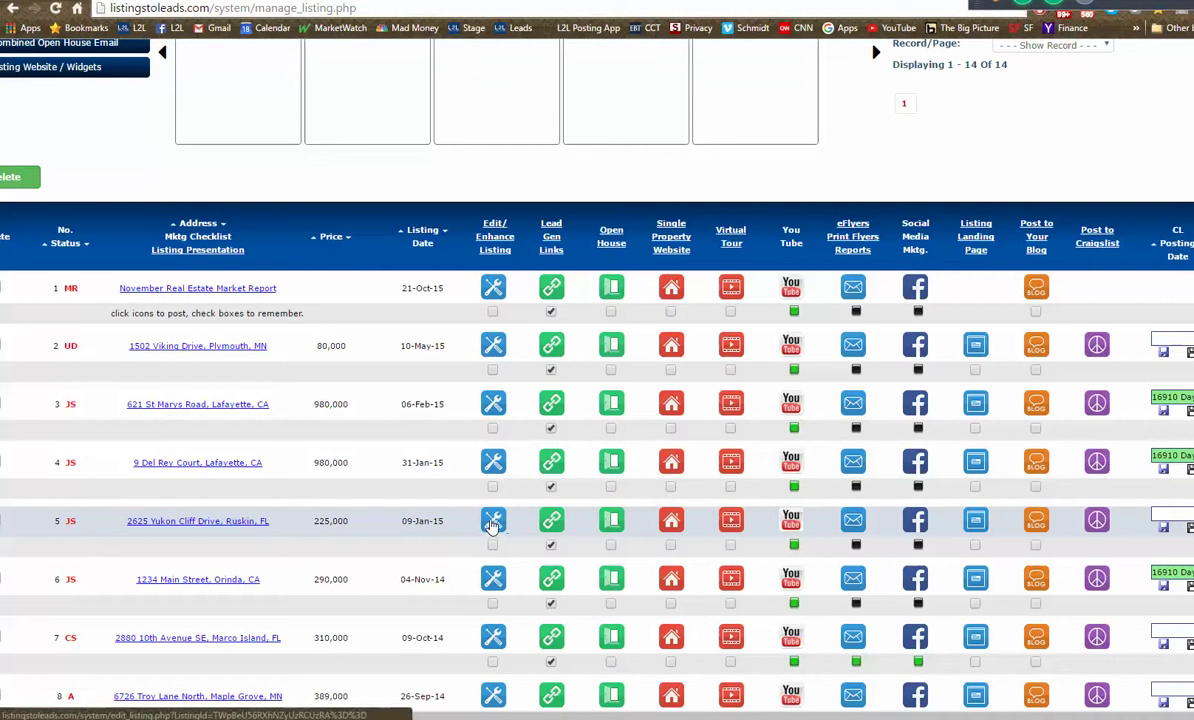
left_click(490, 637)
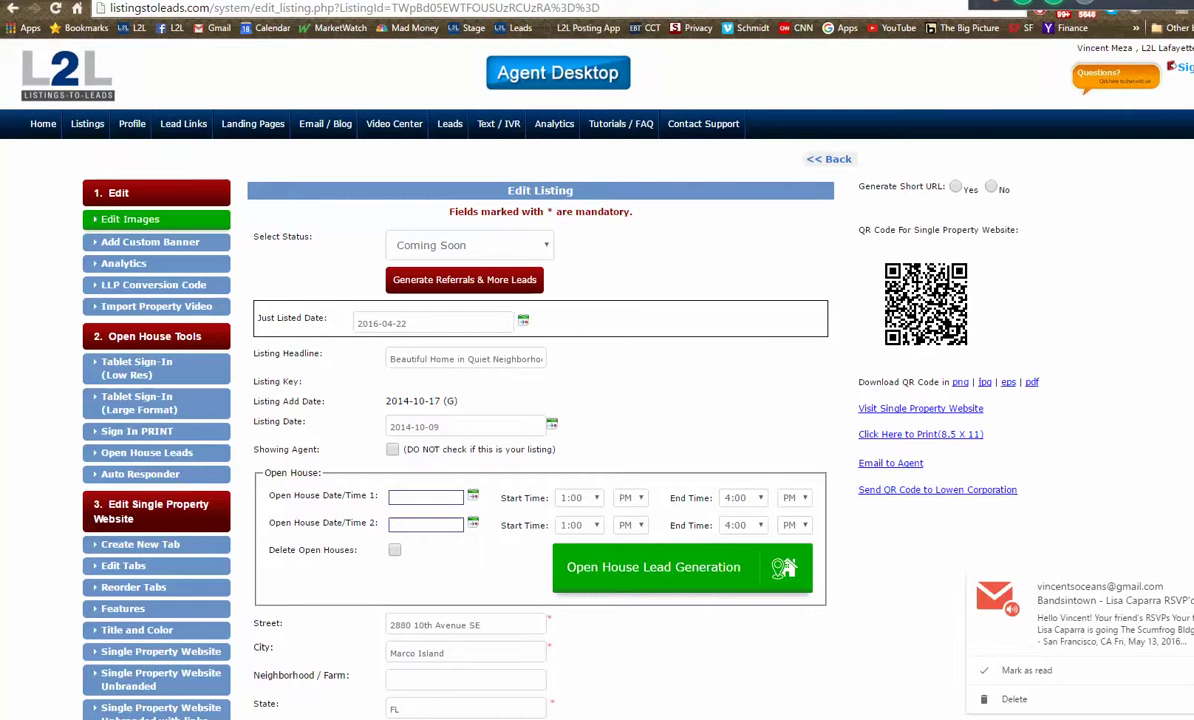
left_click(12, 12)
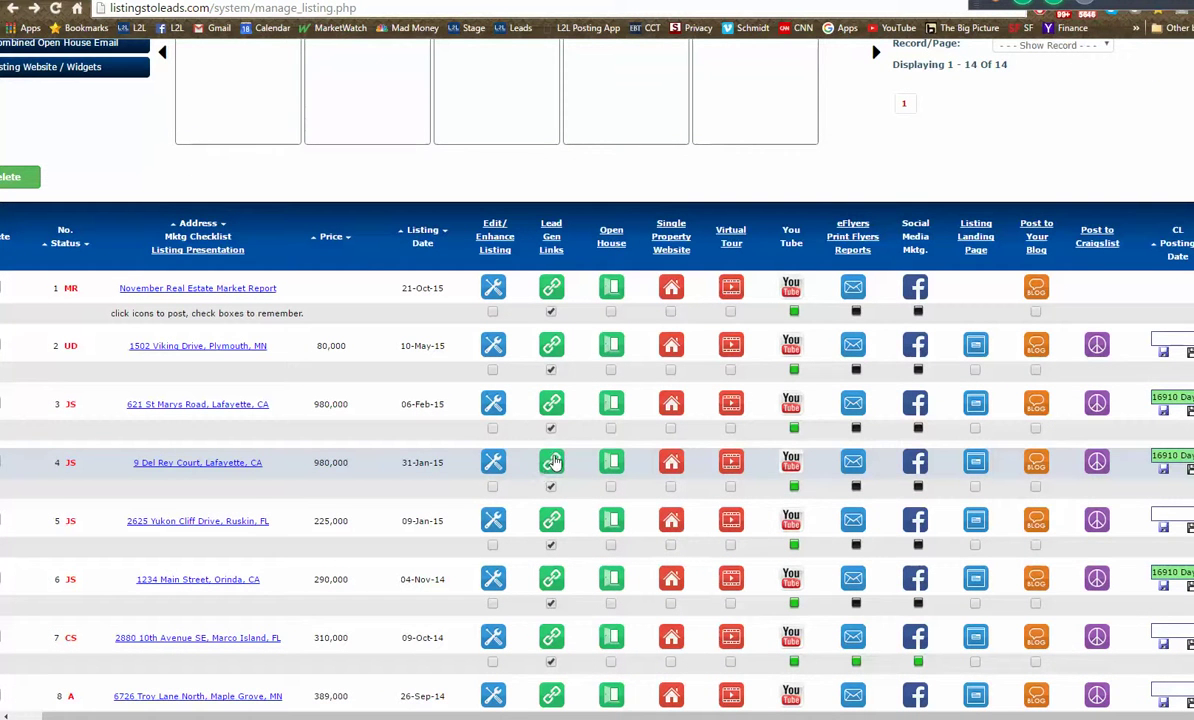
scroll(552, 560, "down", 1)
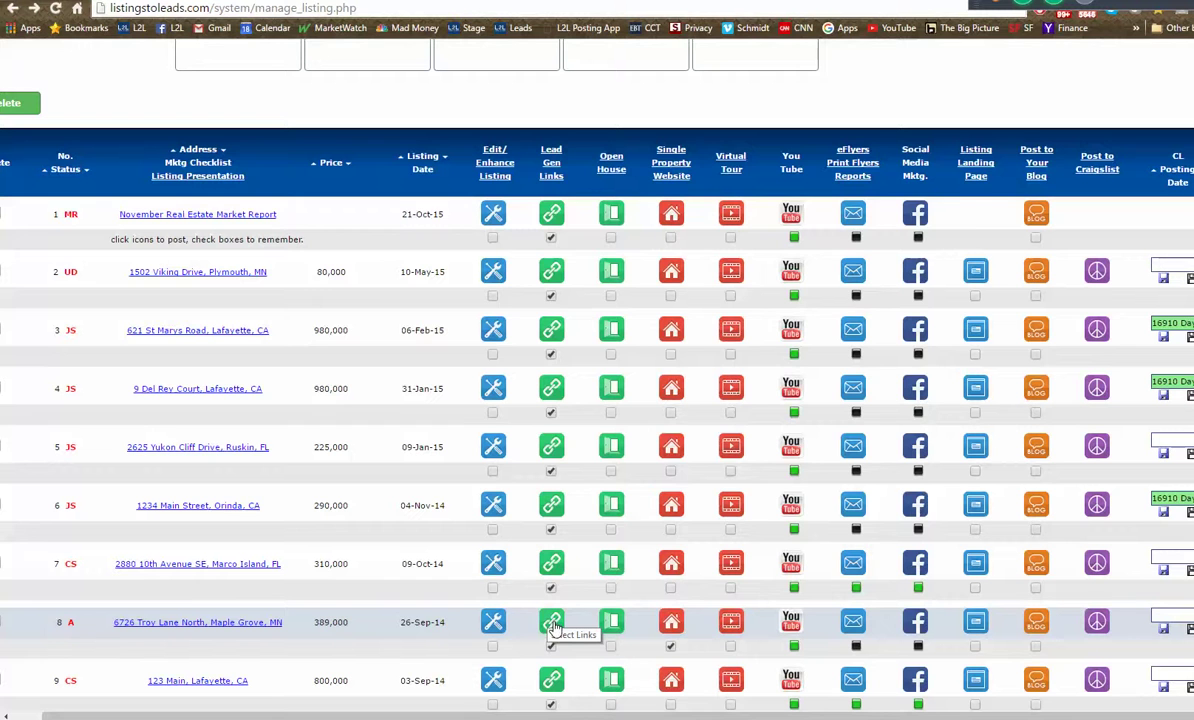
left_click(553, 625)
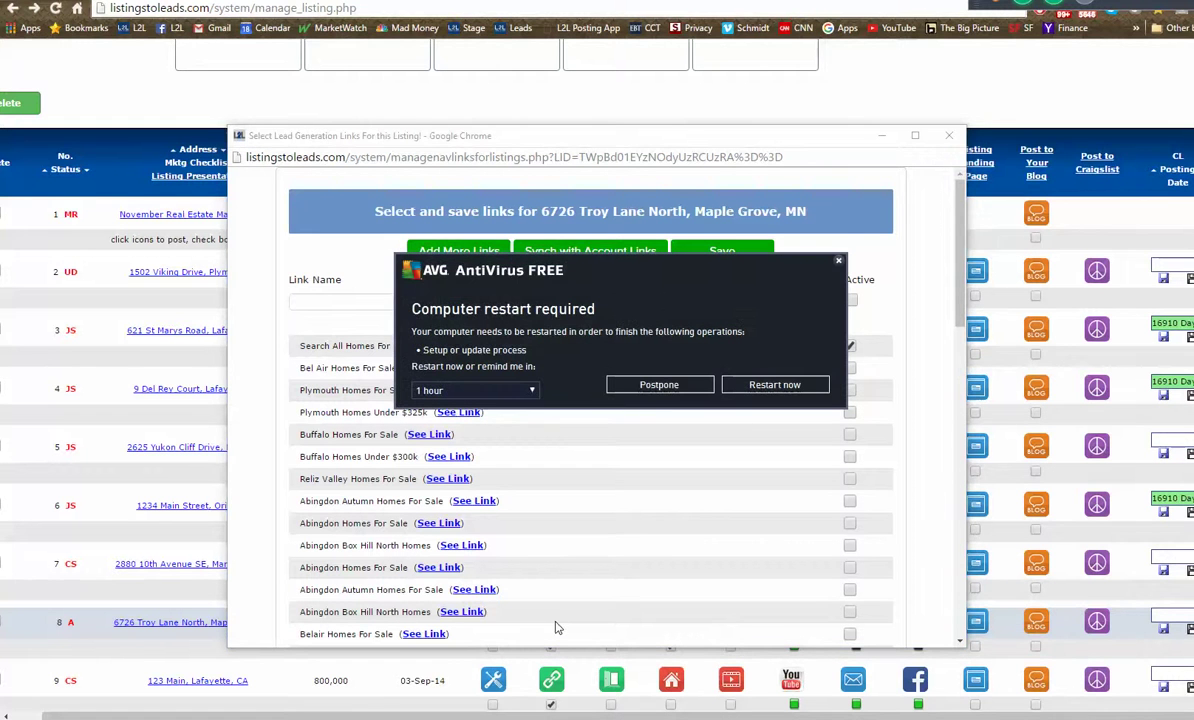
left_click(643, 386)
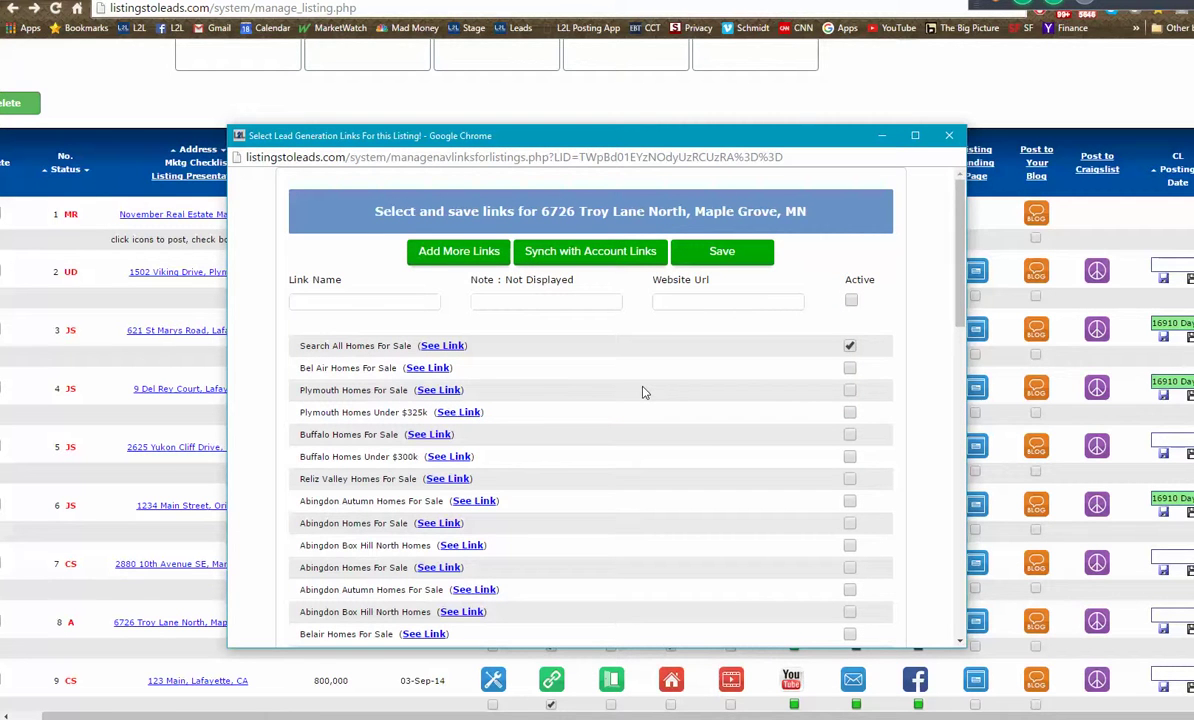
scroll(641, 396, "down", 1)
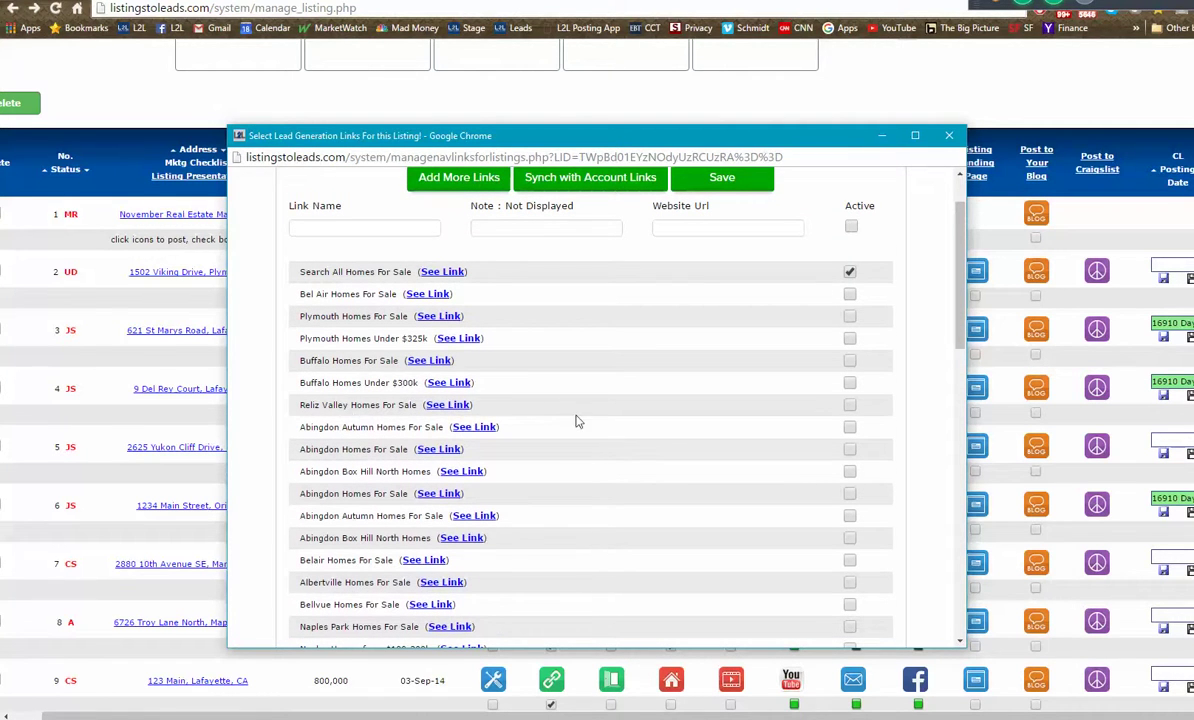
scroll(578, 420, "down", 1)
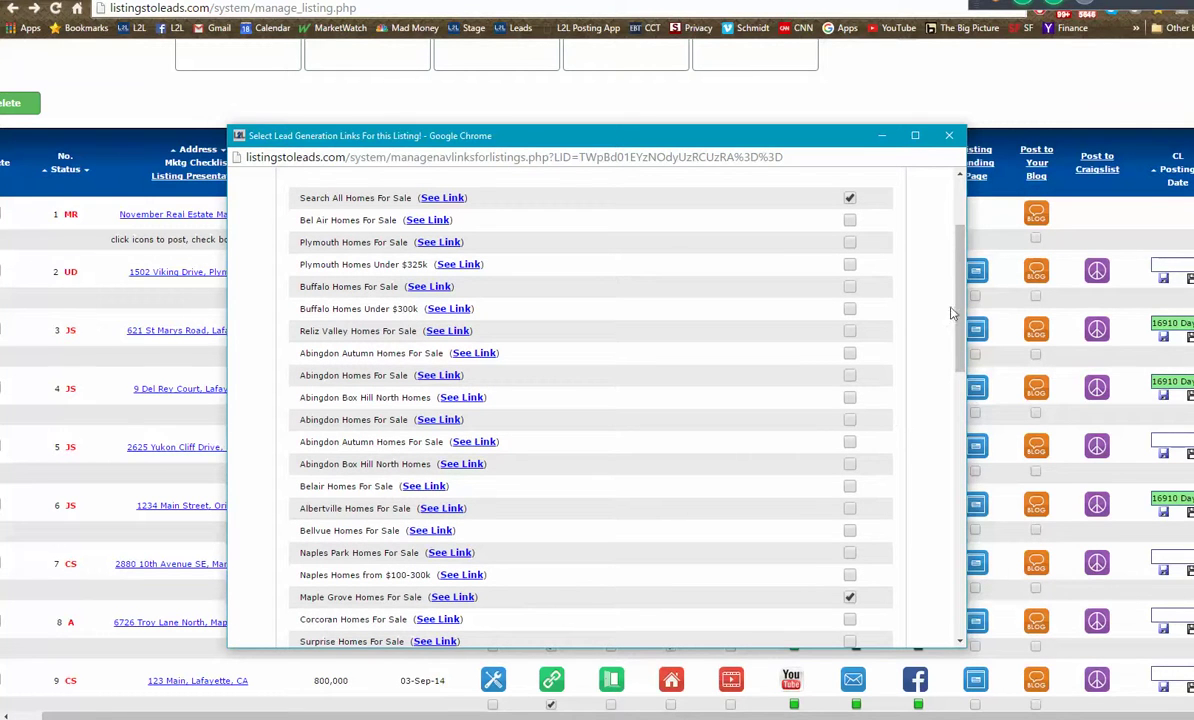
left_click(949, 136)
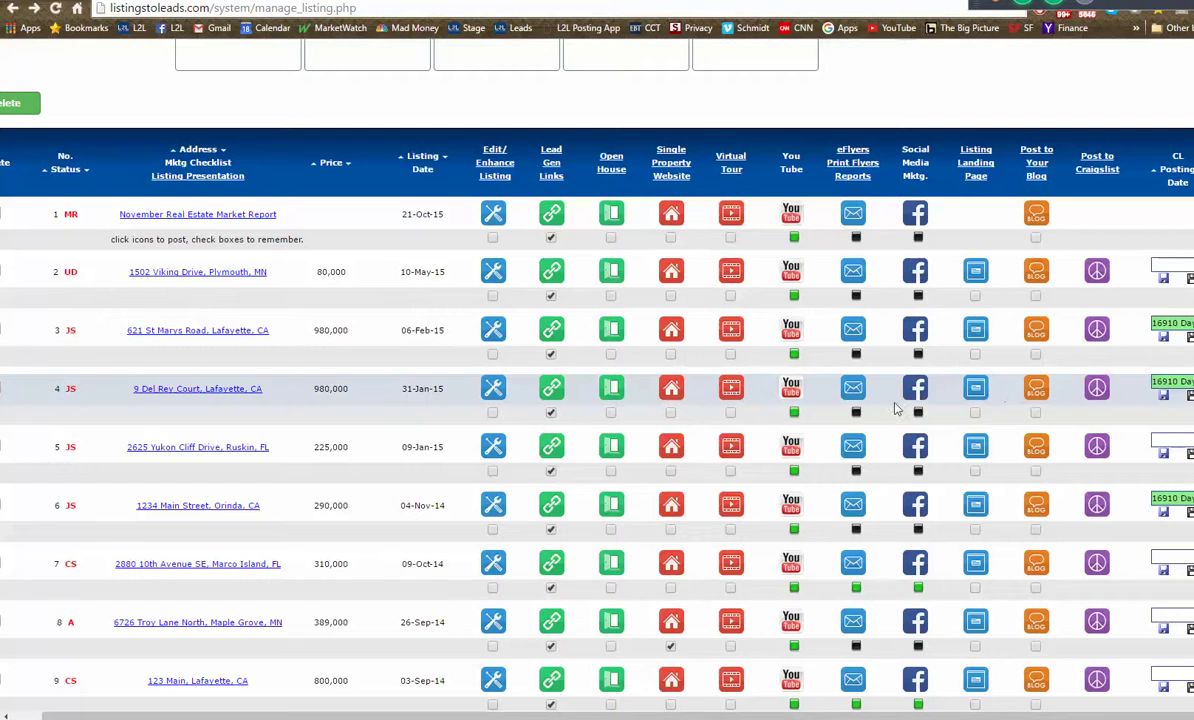
left_click(670, 392)
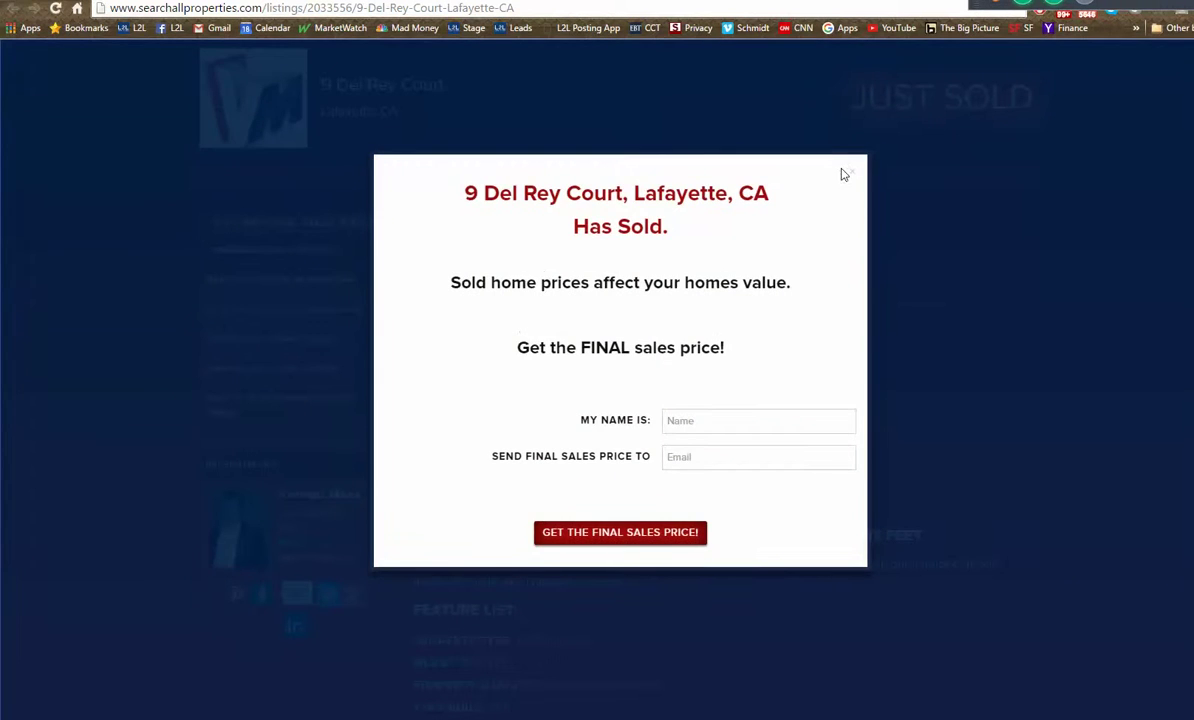
left_click(849, 174)
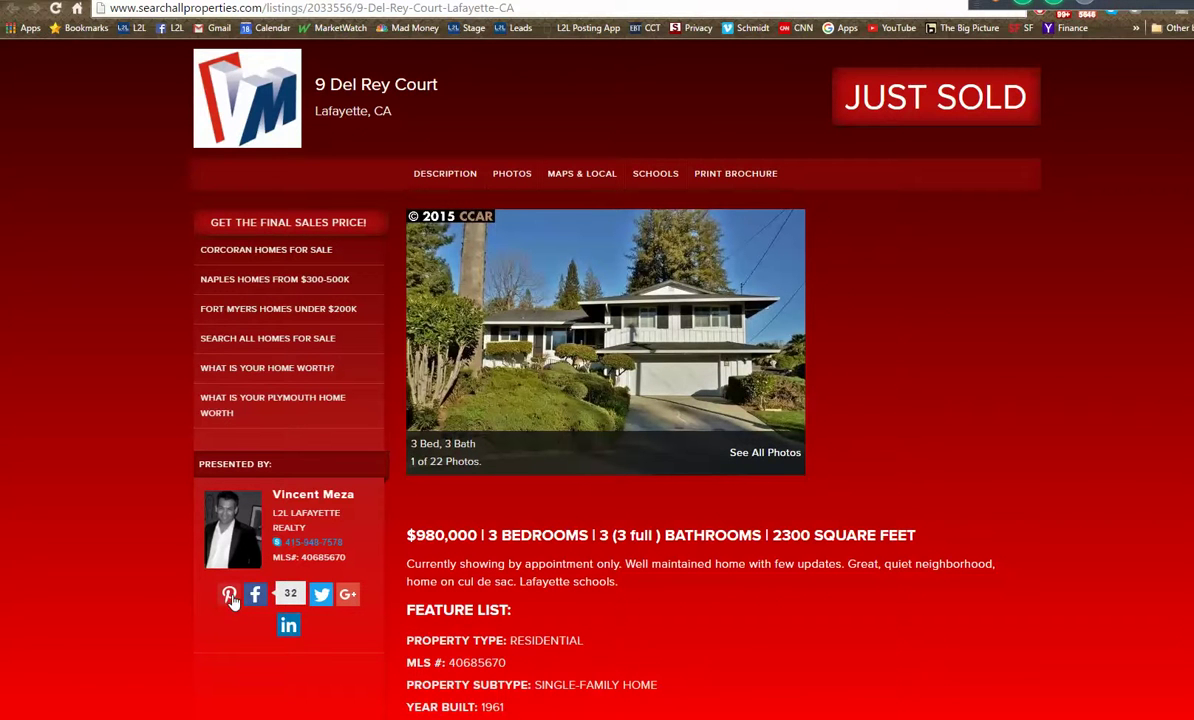
left_click(288, 626)
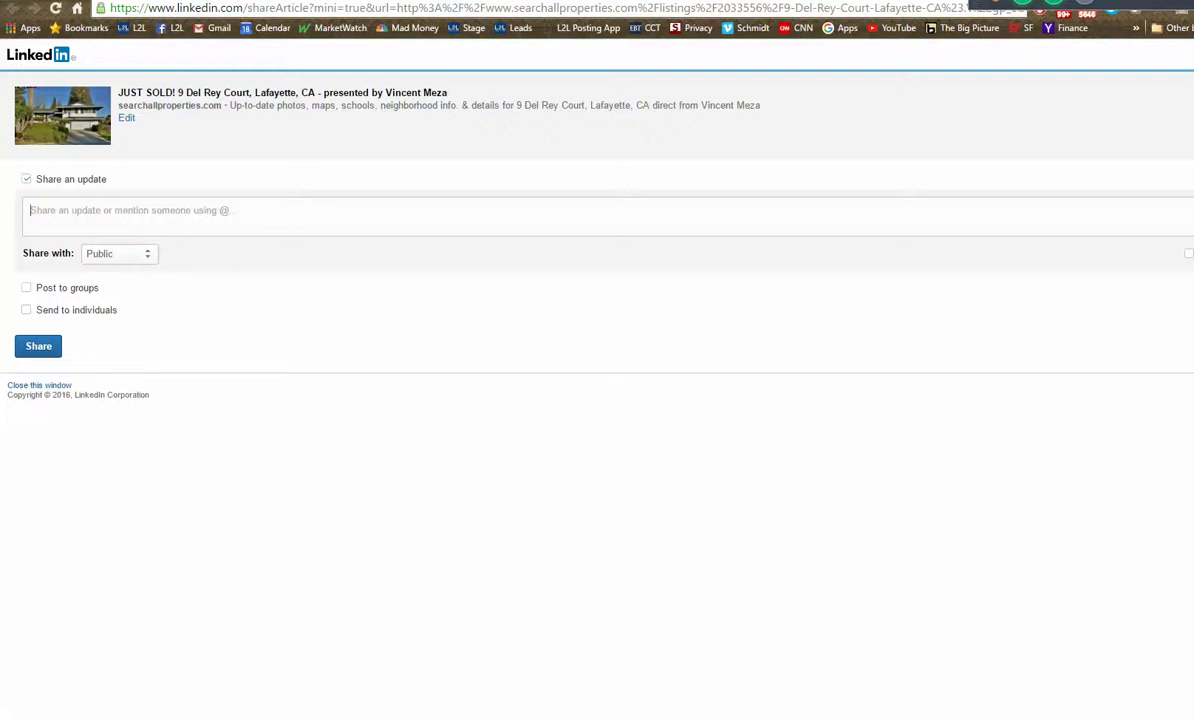
key("ctrl+w")
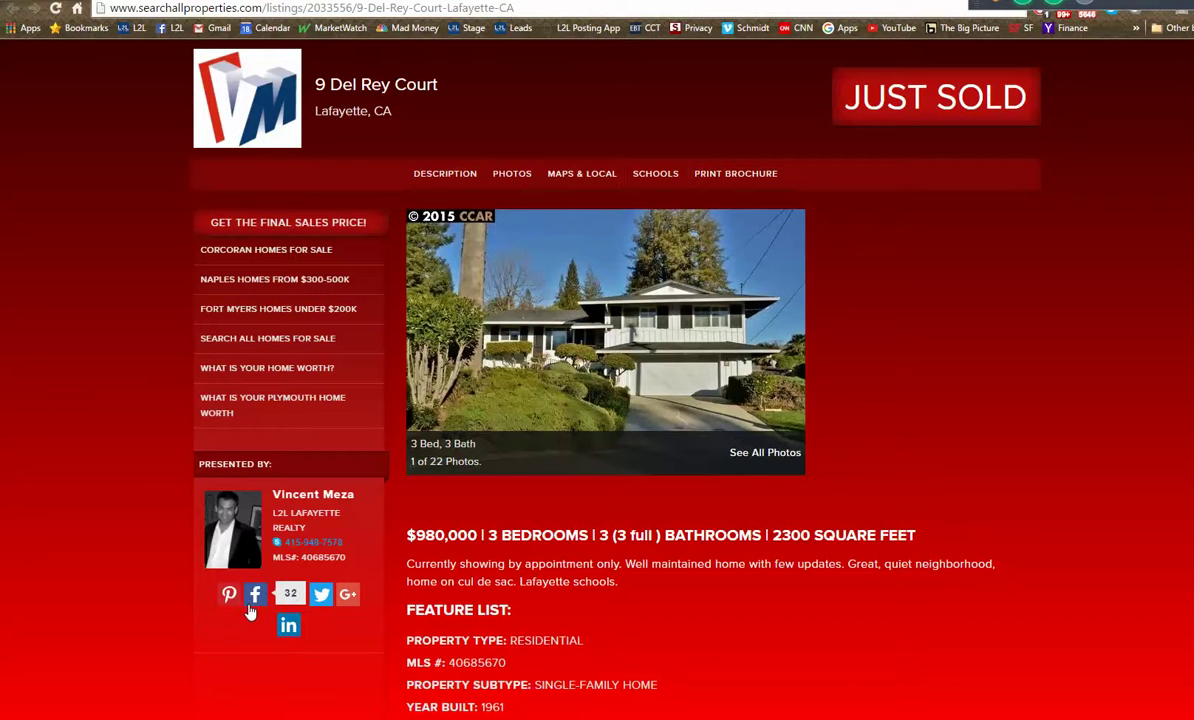
left_click(257, 598)
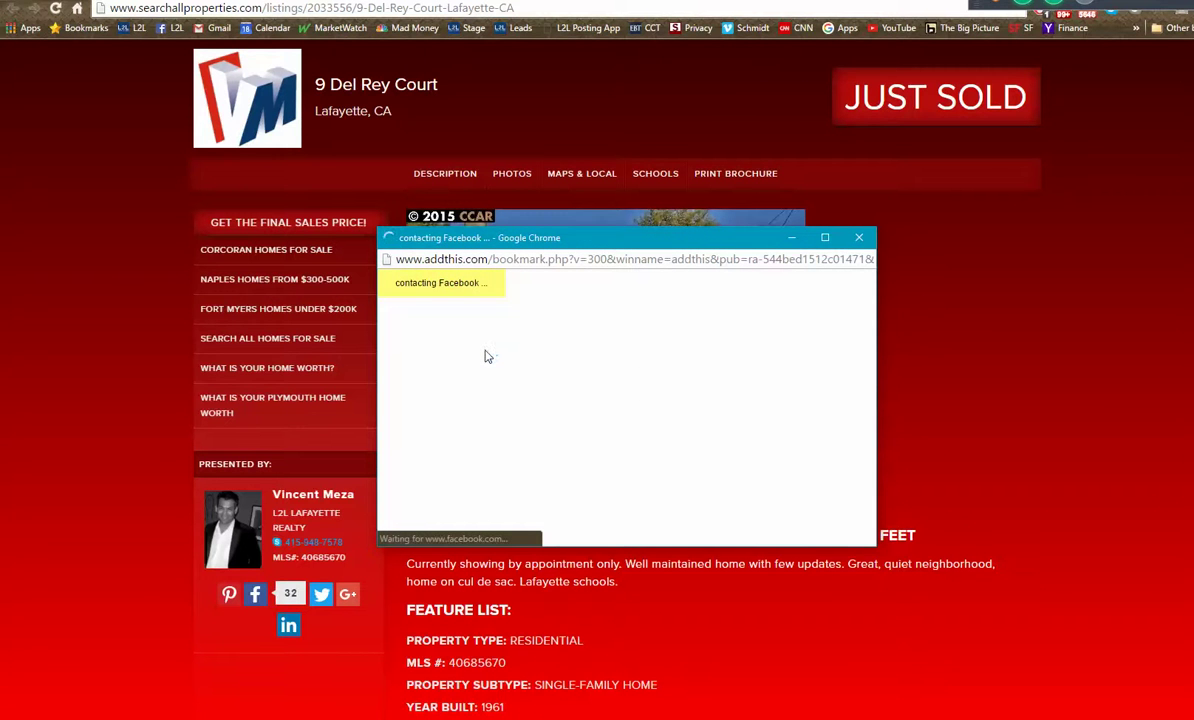
left_click(859, 239)
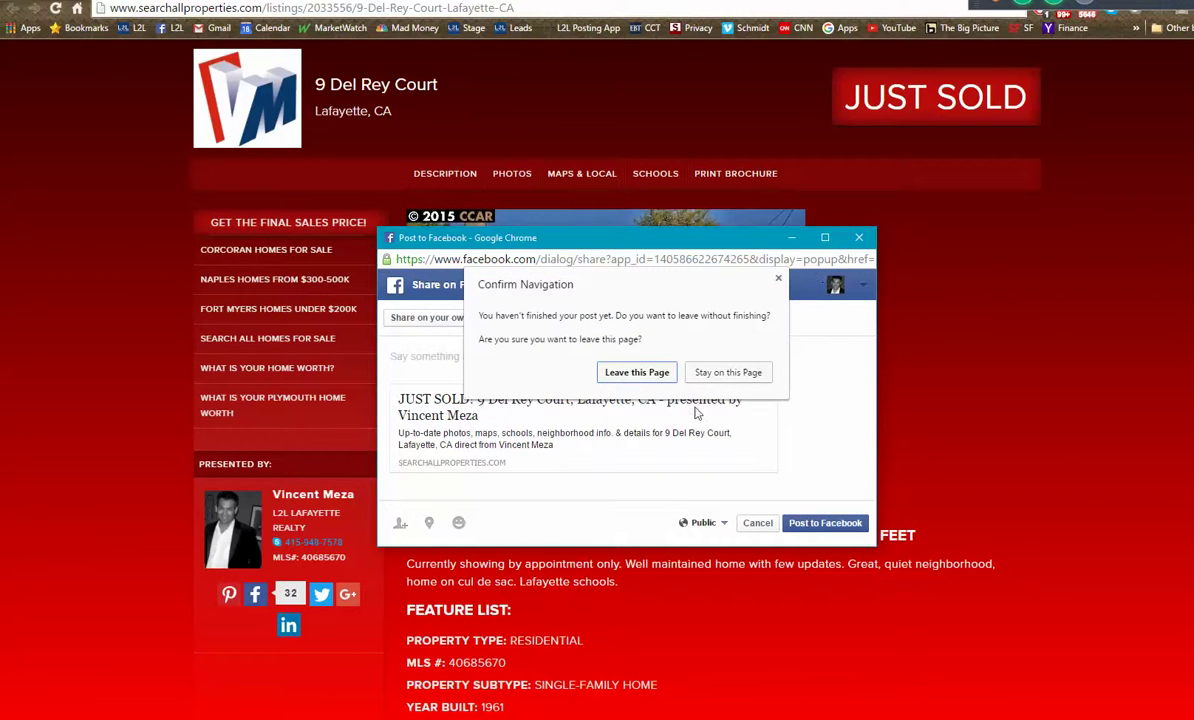
left_click(636, 373)
key("ctrl+w")
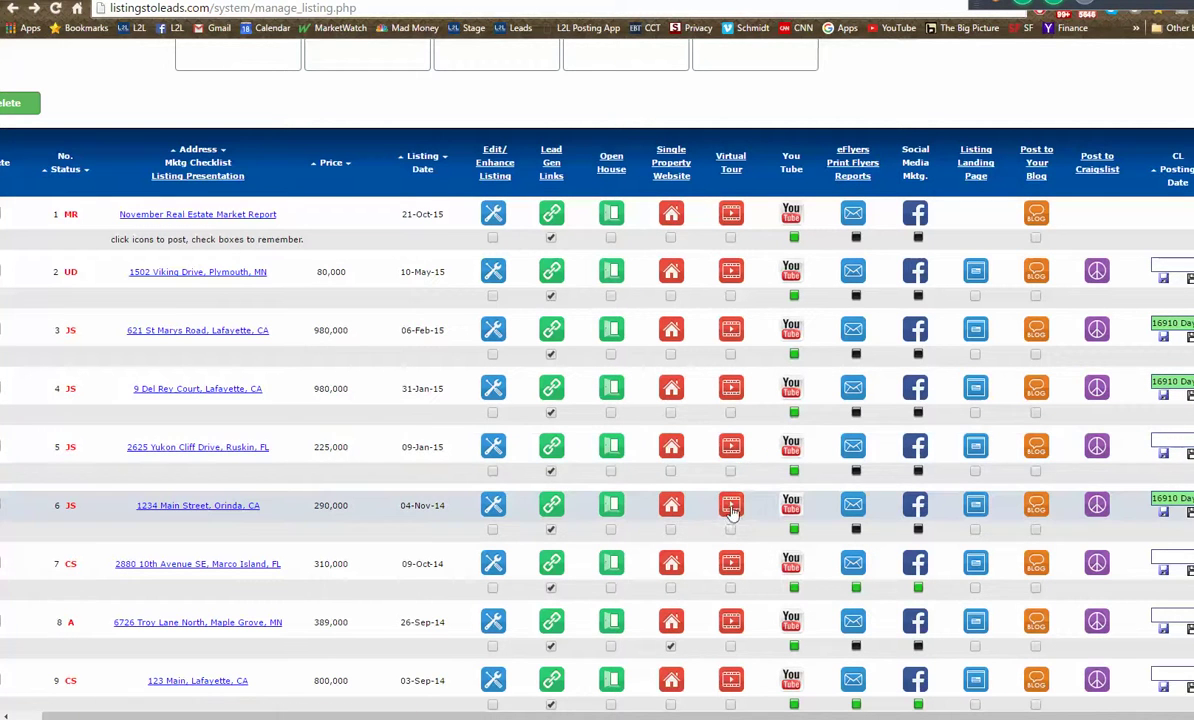
left_click(731, 444)
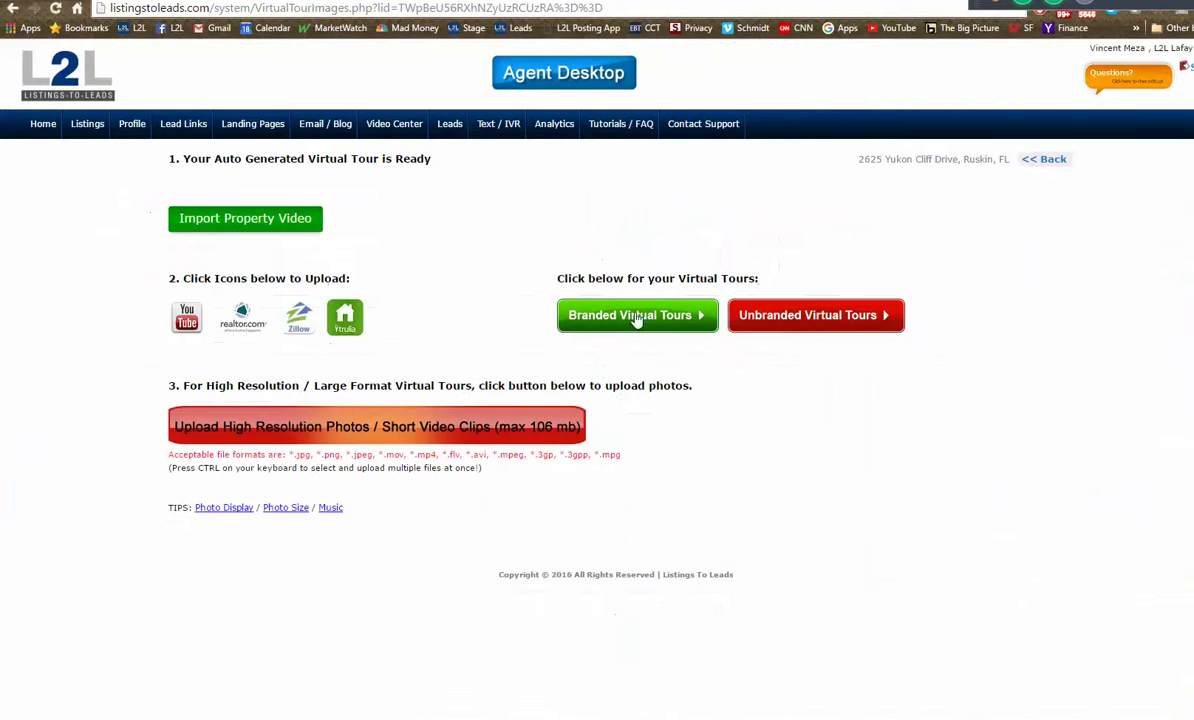
left_click(637, 317)
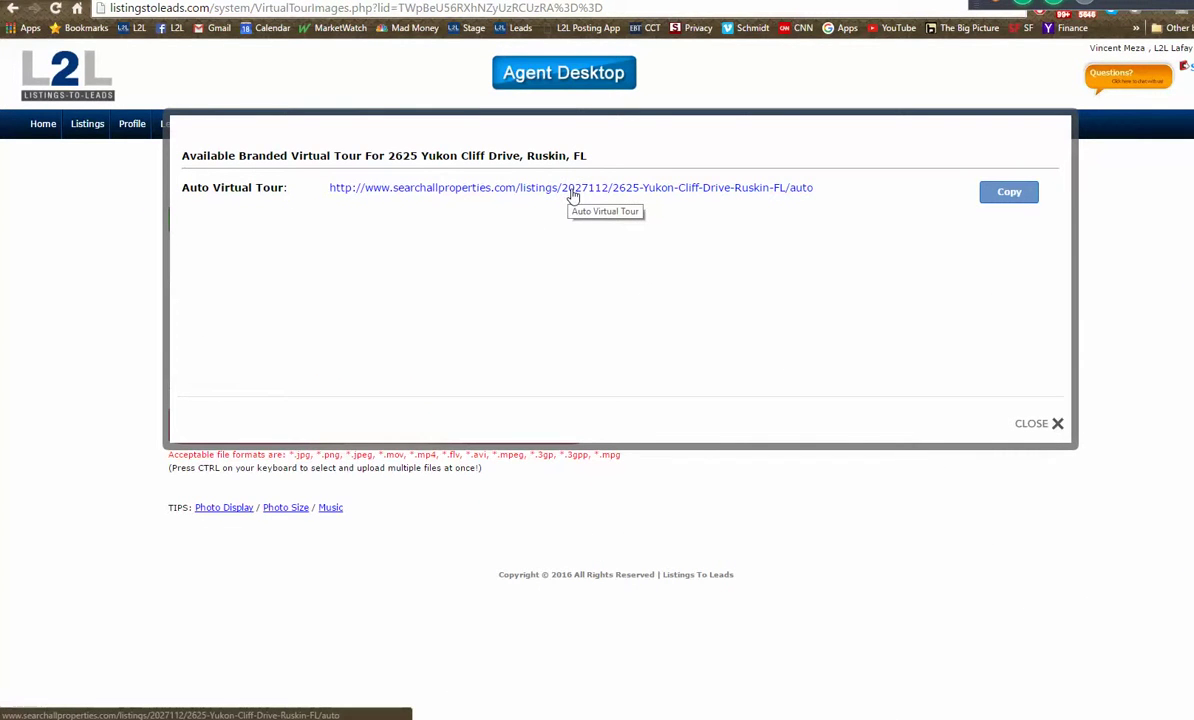
left_click(573, 196)
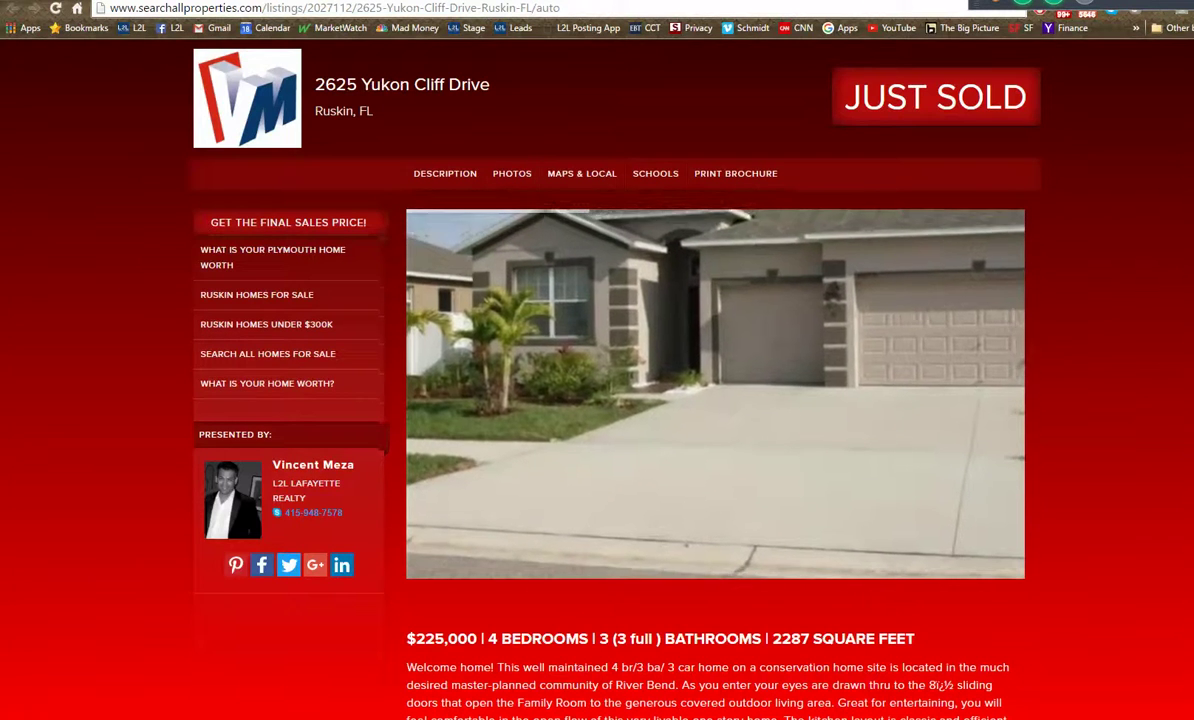
Step: Close the auto virtual tour tab and the branded virtual tour window
key("ctrl+w")
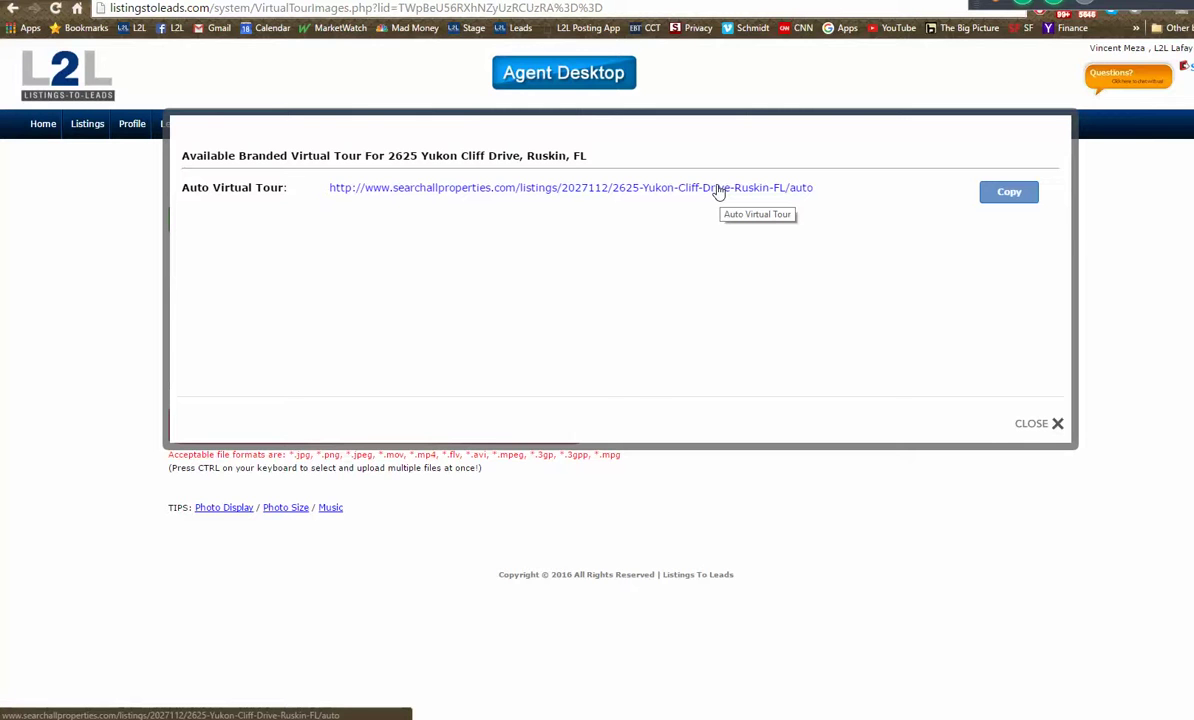
left_click(1040, 429)
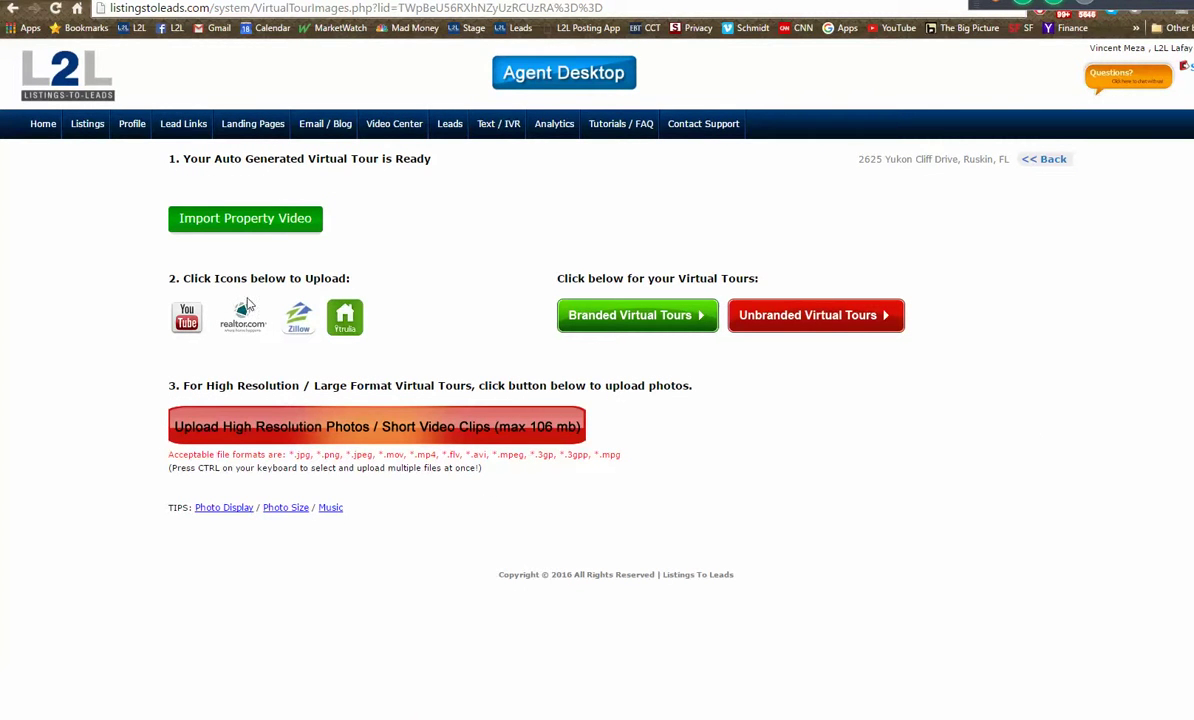
left_click(13, 8)
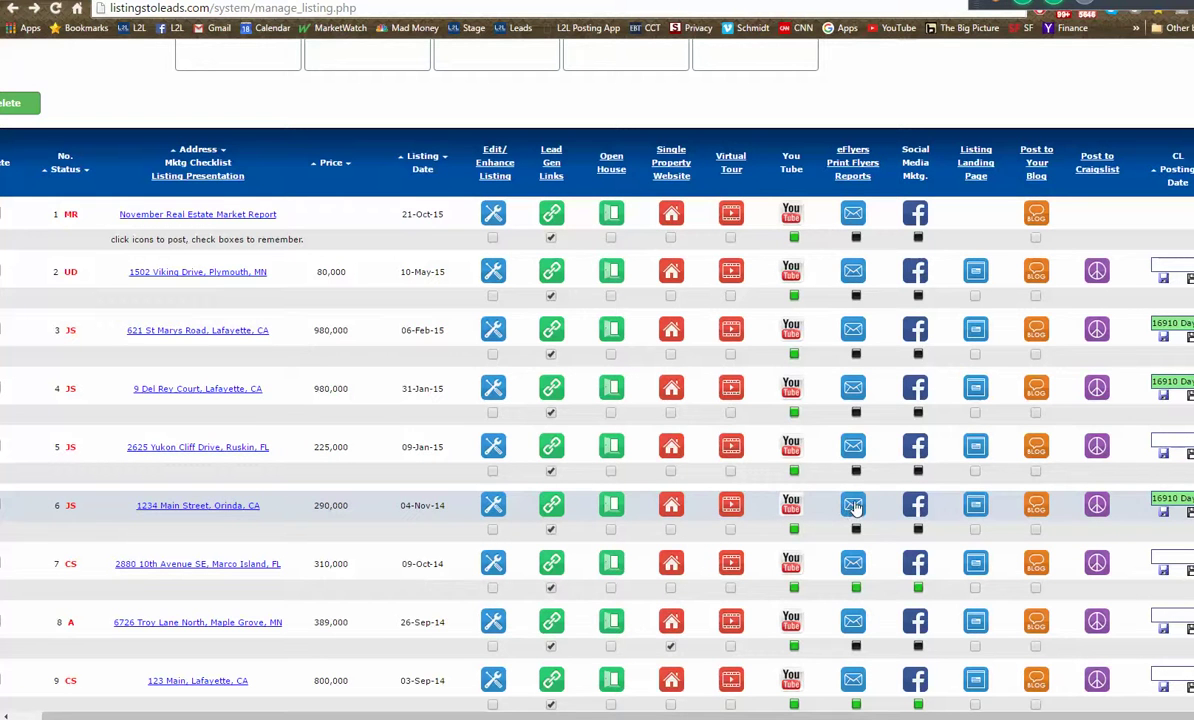
left_click(853, 622)
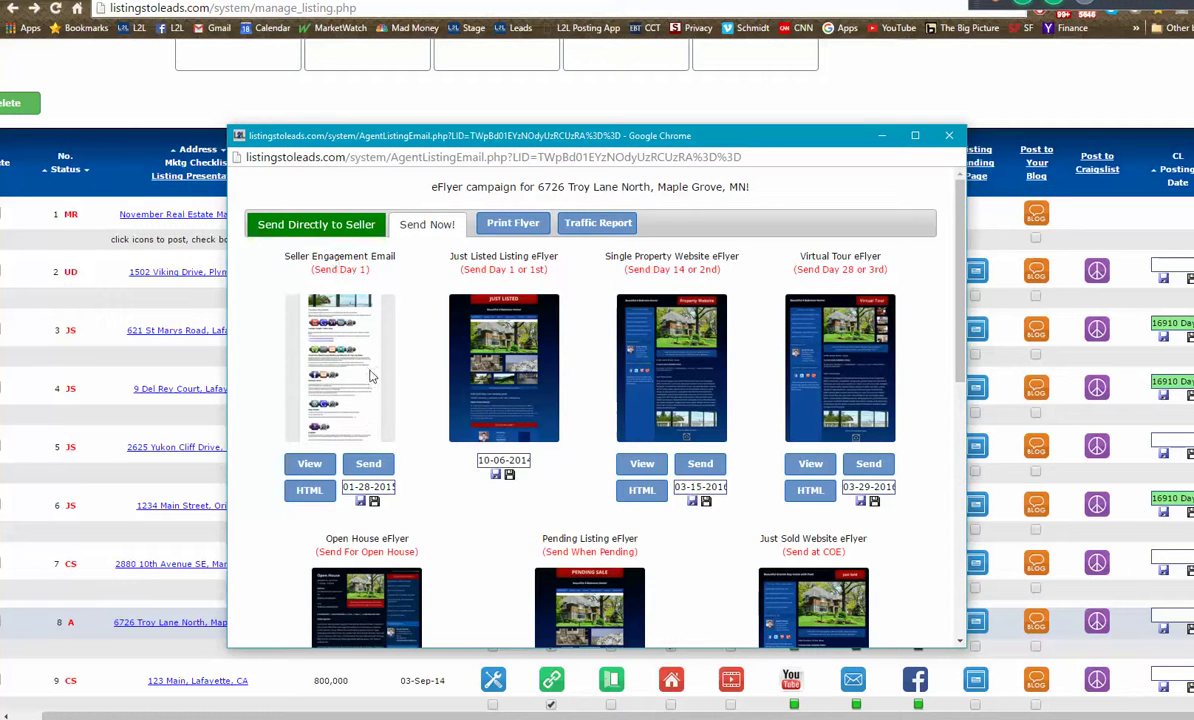
left_click(308, 463)
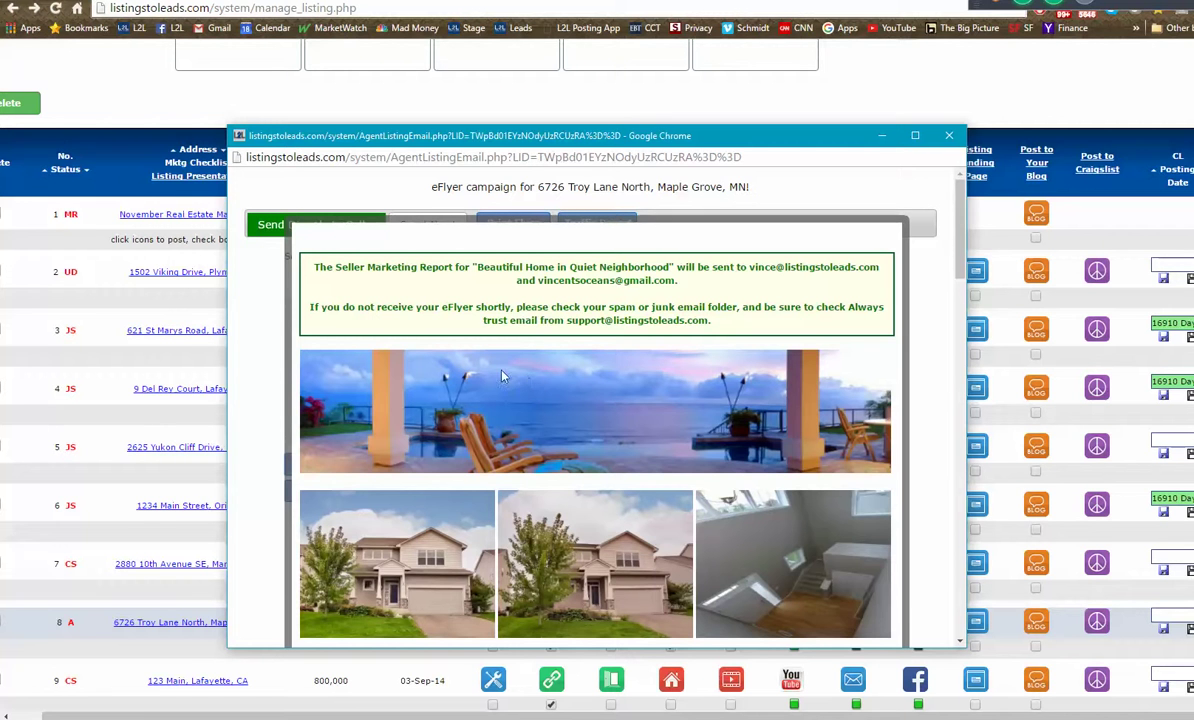
scroll(548, 421, "down", 3)
scroll(629, 326, "down", 2)
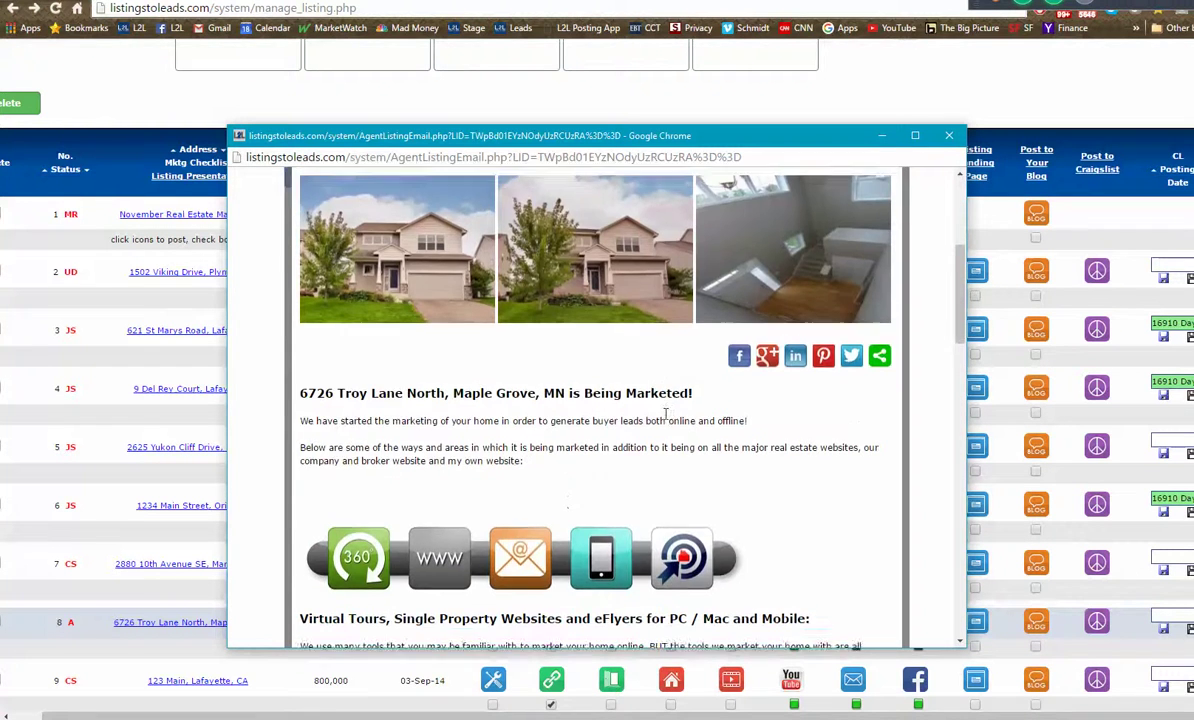
scroll(480, 357, "down", 2)
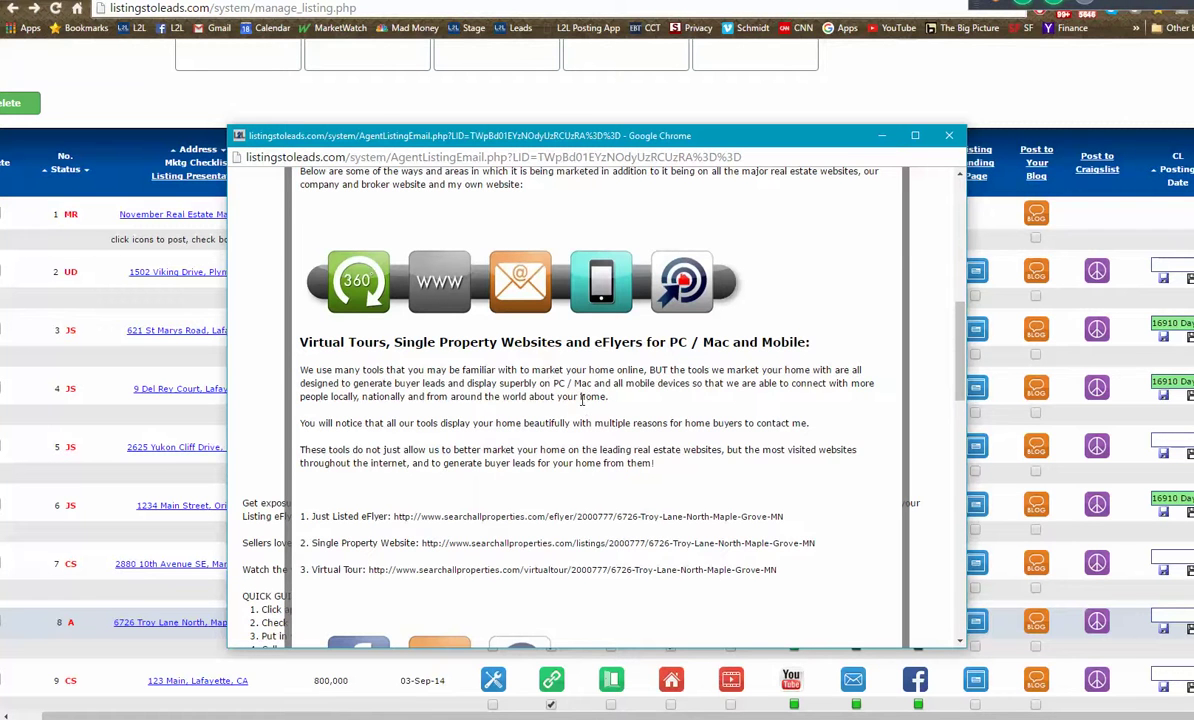
scroll(590, 410, "down", 1)
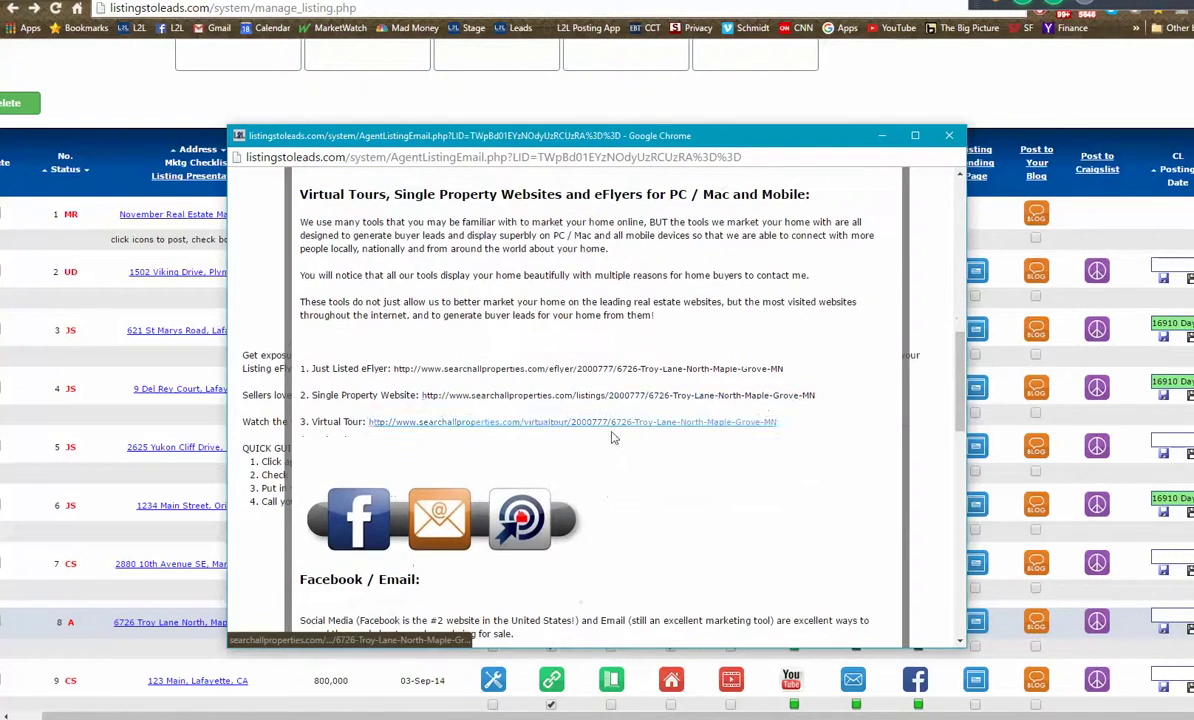
scroll(620, 440, "down", 2)
scroll(621, 447, "down", 7)
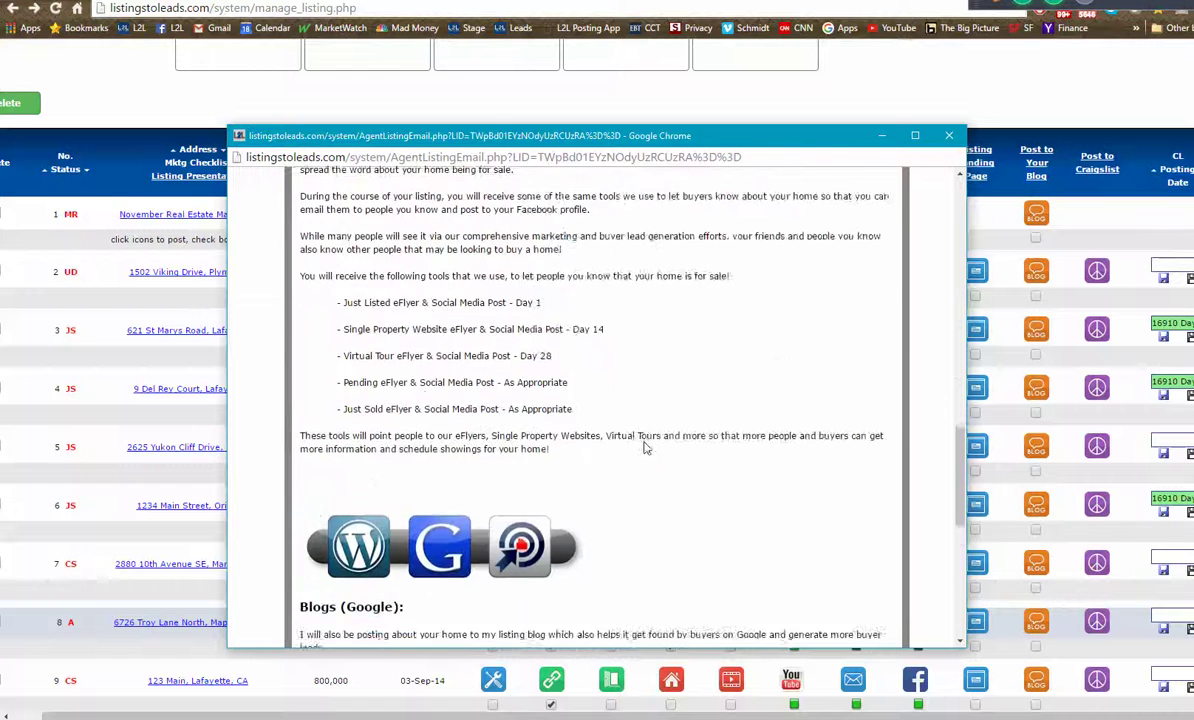
scroll(647, 454, "down", 3)
scroll(640, 485, "down", 3)
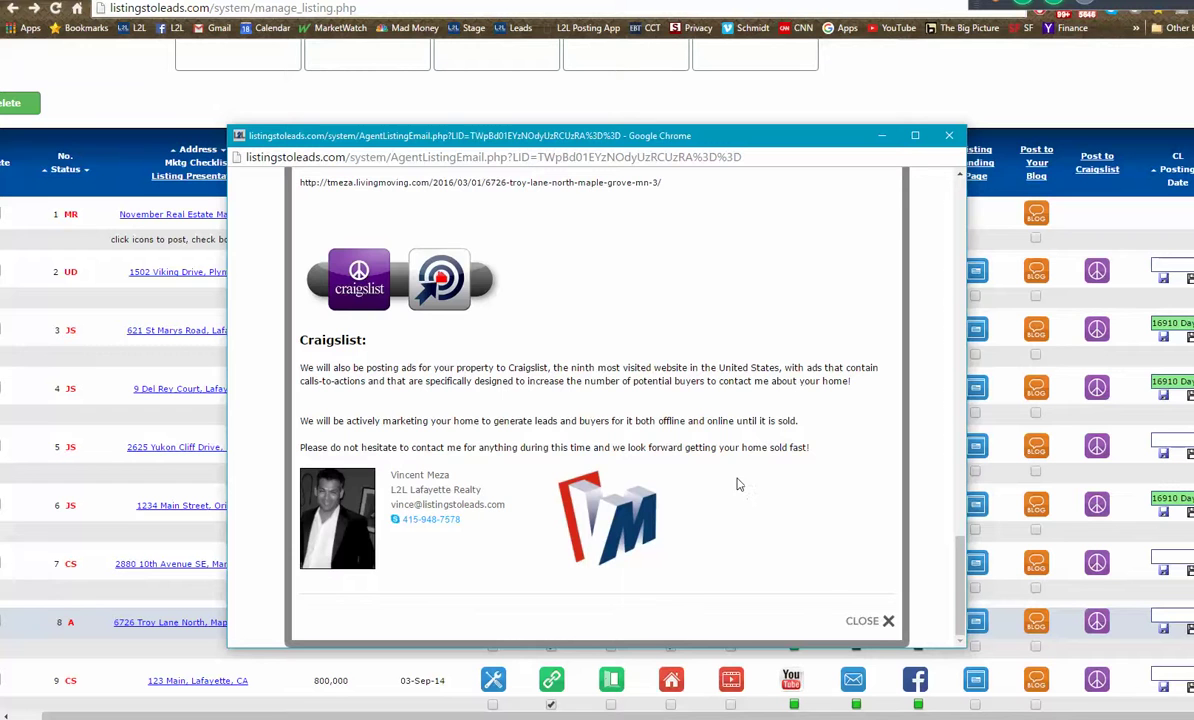
scroll(735, 478, "up", 3)
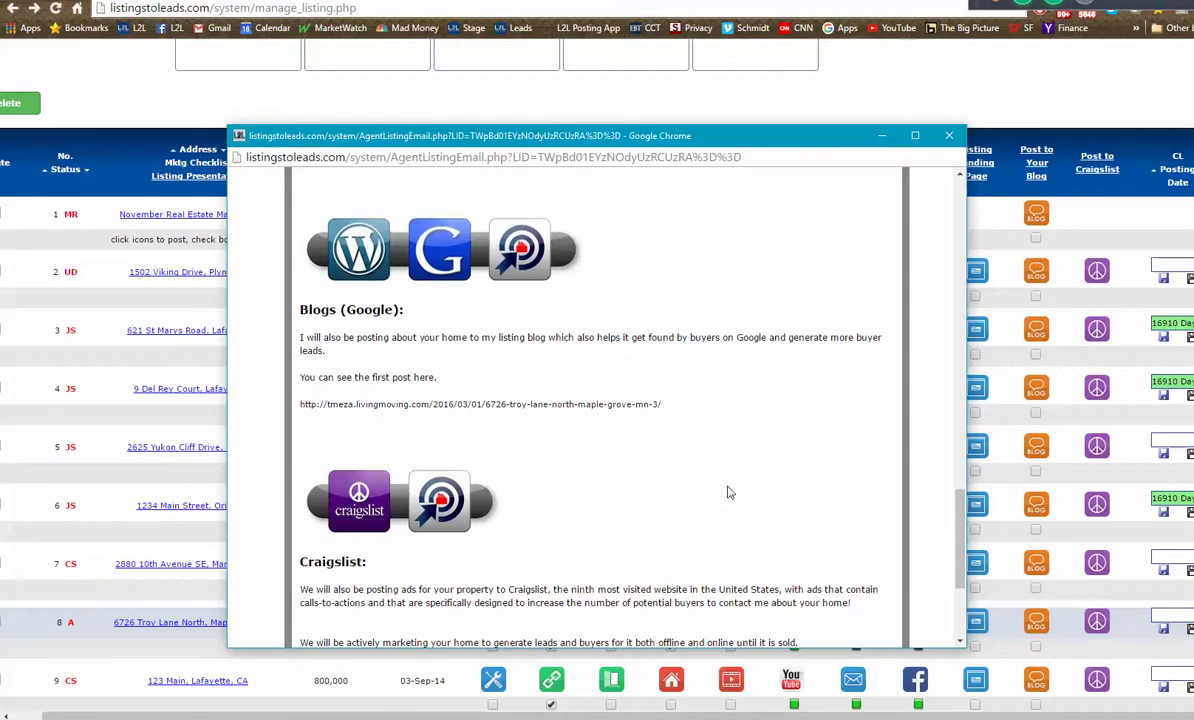
scroll(728, 490, "up", 3)
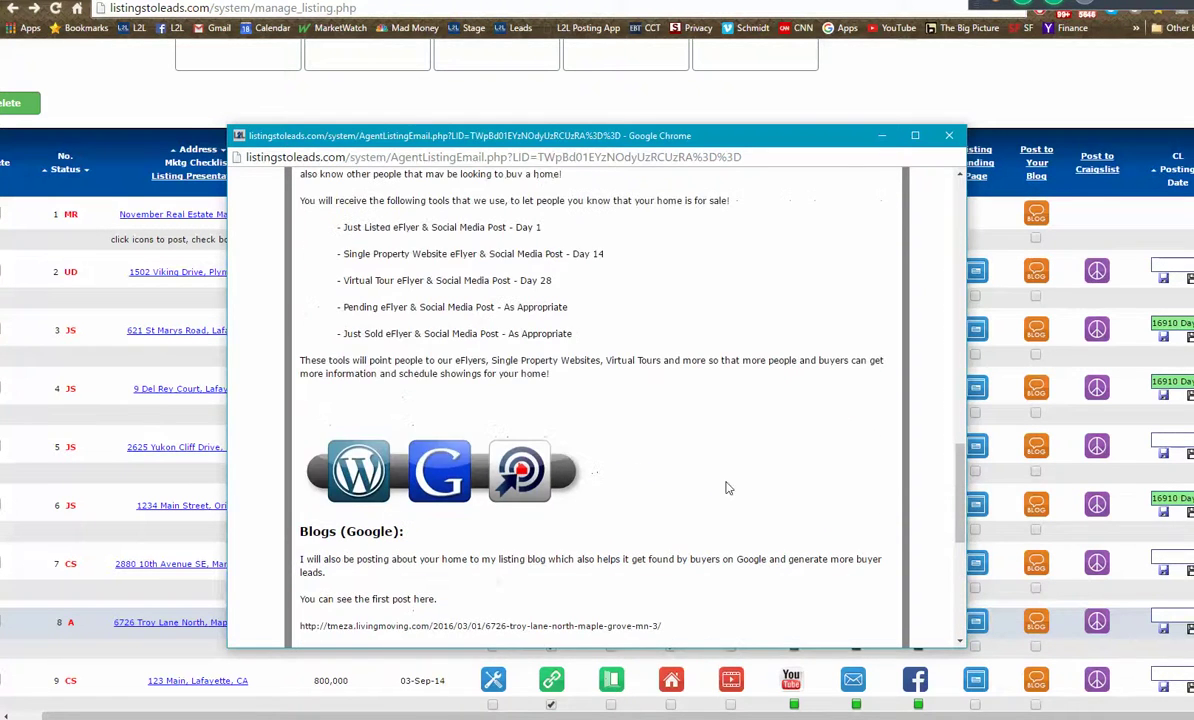
scroll(720, 500, "down", 2)
scroll(716, 500, "down", 3)
scroll(720, 488, "up", 10)
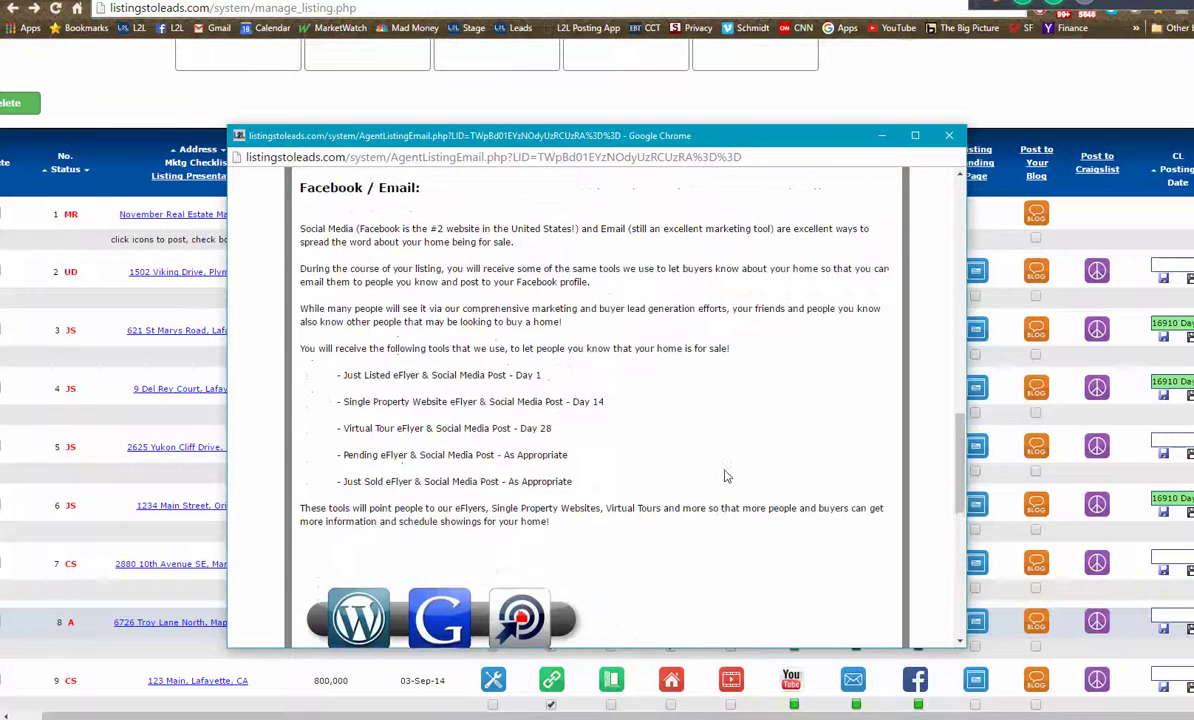
scroll(720, 478, "up", 8)
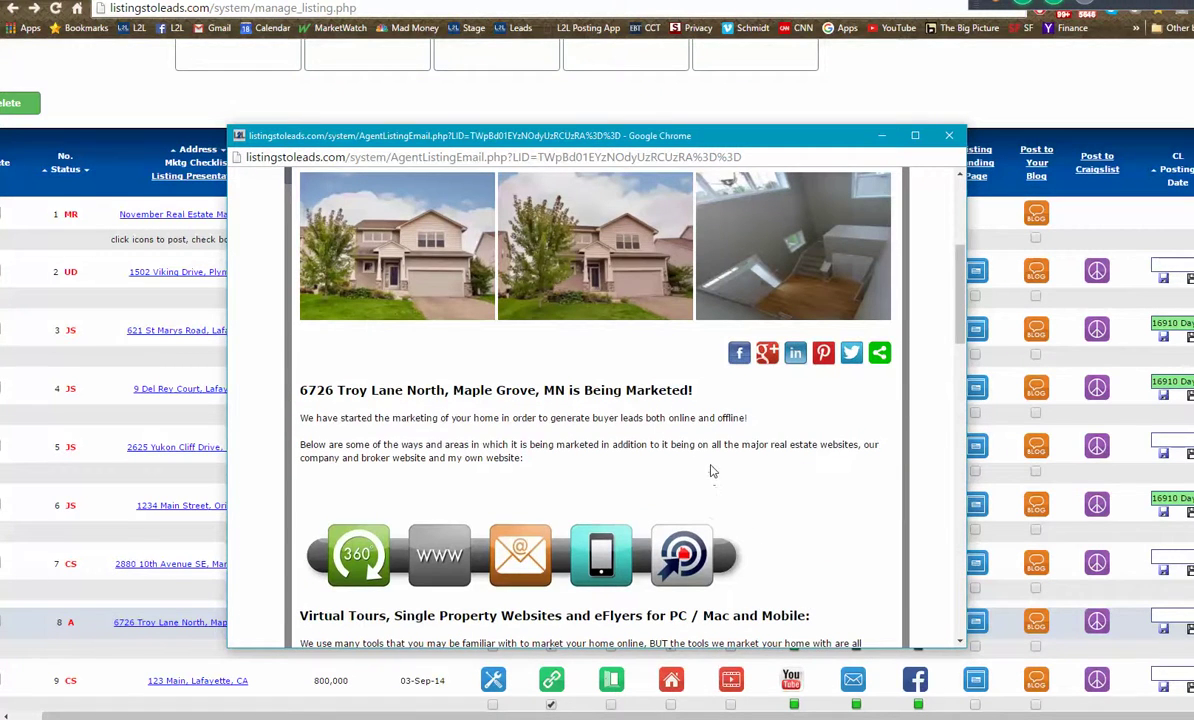
scroll(712, 470, "up", 4)
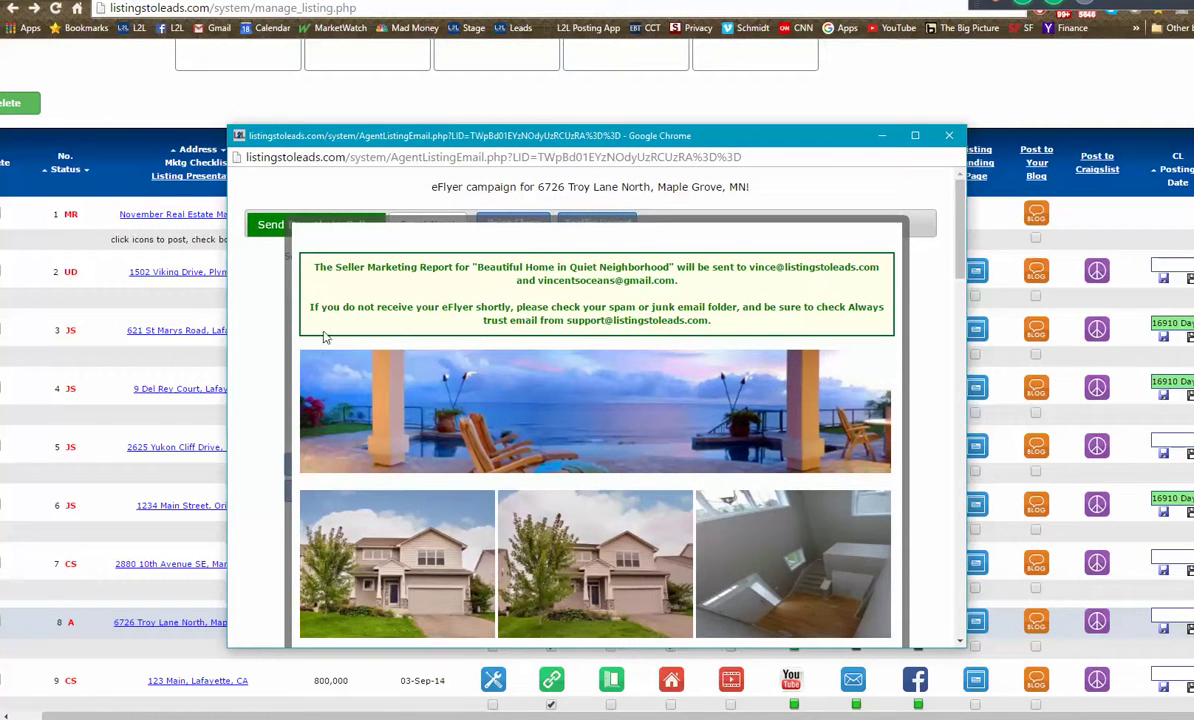
Step: Dismiss the report-sent notice to bring back the eFlyer campaign list
left_click(267, 319)
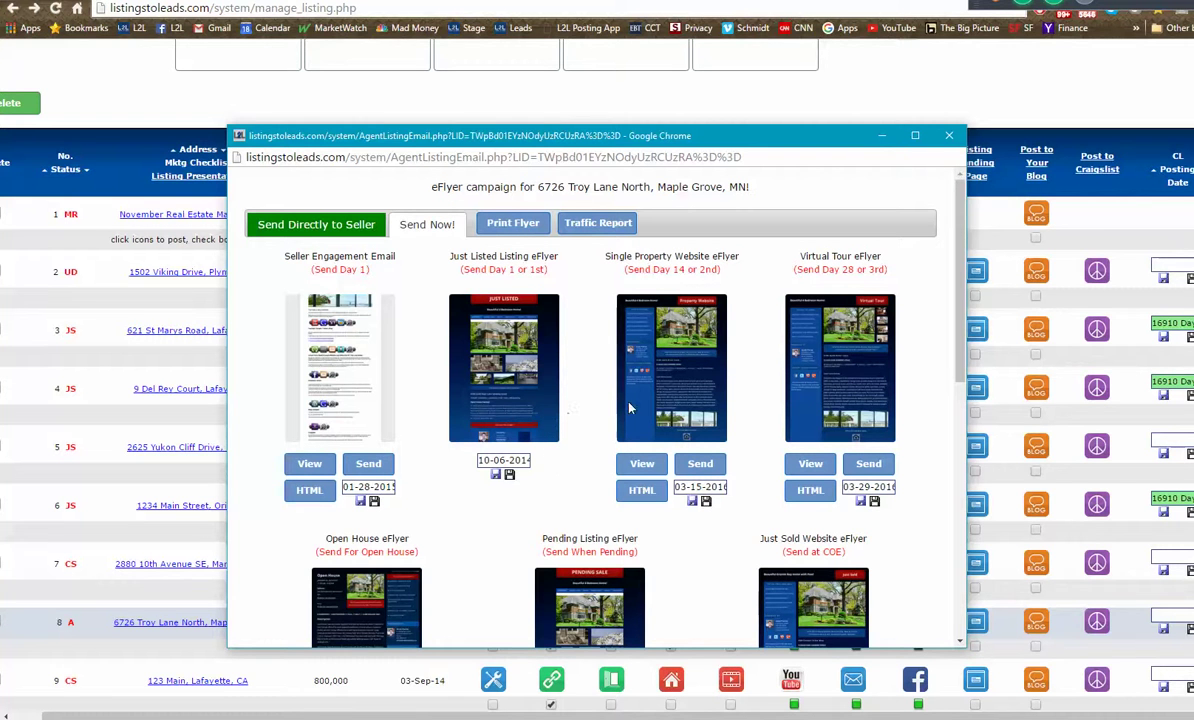
scroll(648, 397, "down", 3)
scroll(668, 320, "up", 2)
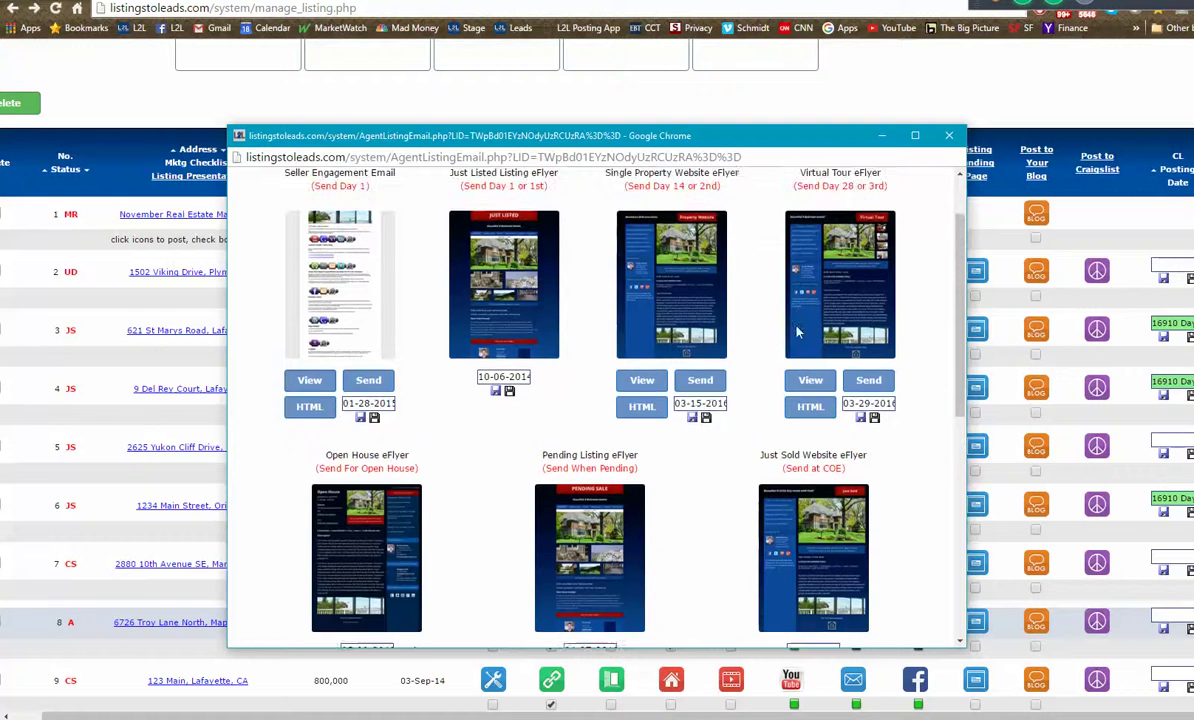
left_click(812, 390)
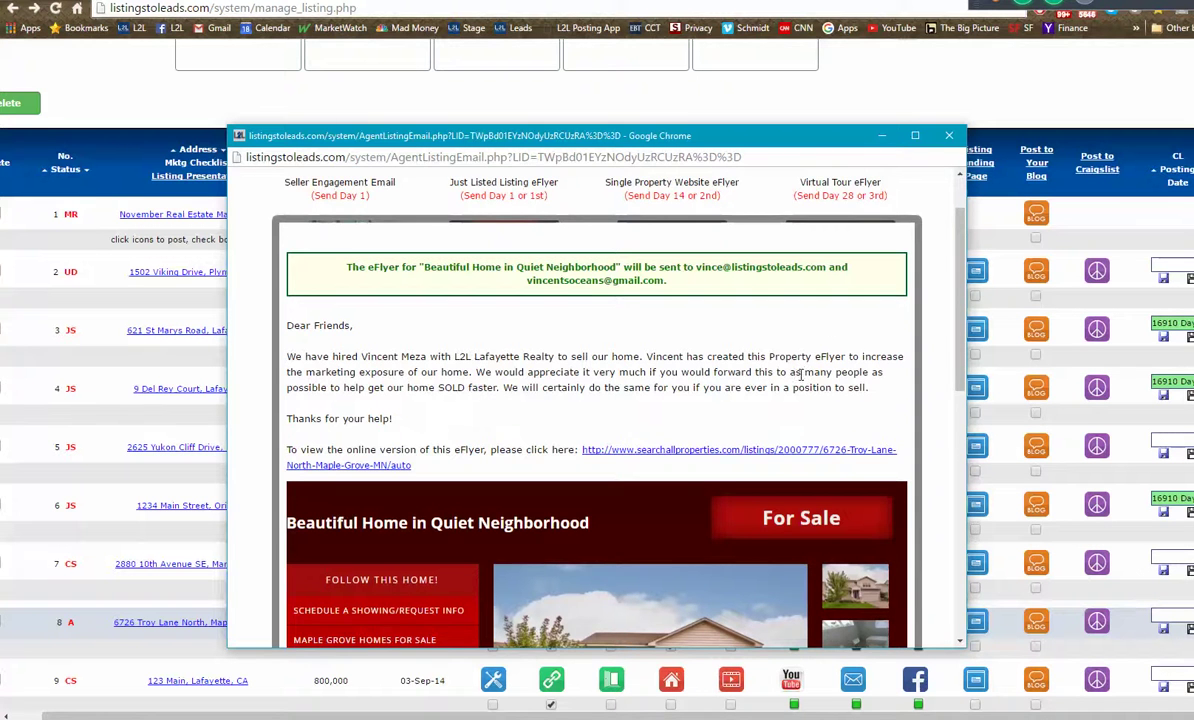
scroll(745, 348, "down", 3)
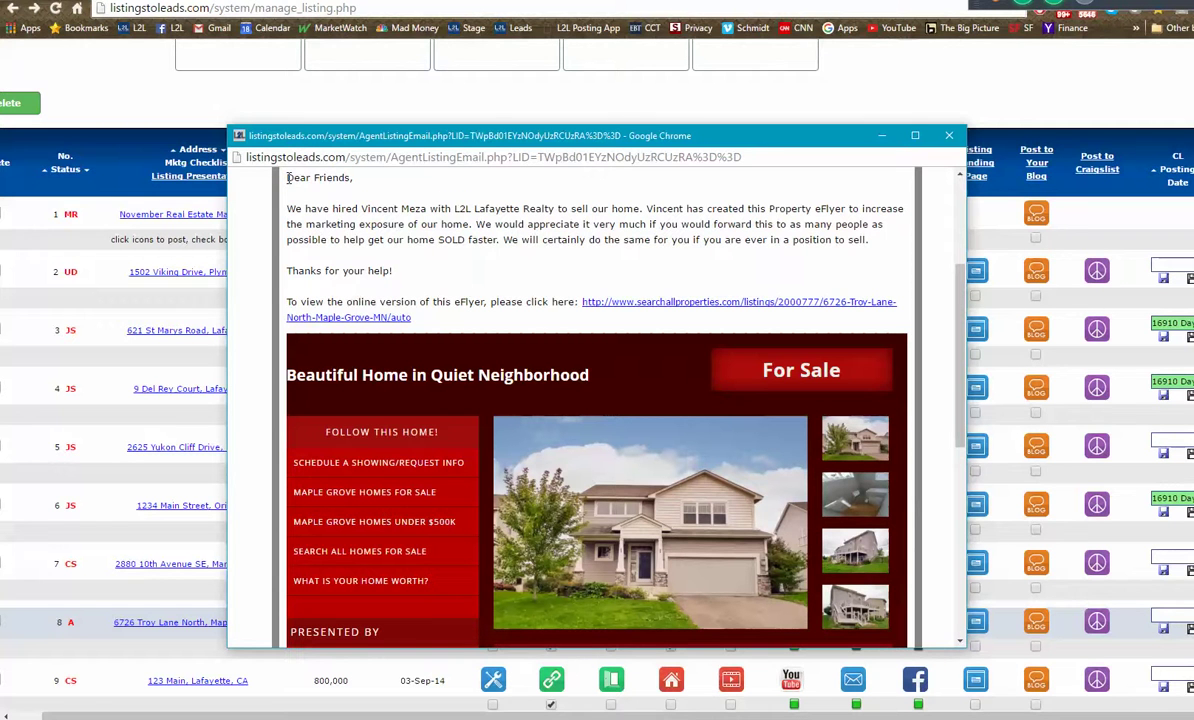
left_click_drag(286, 178, 676, 255)
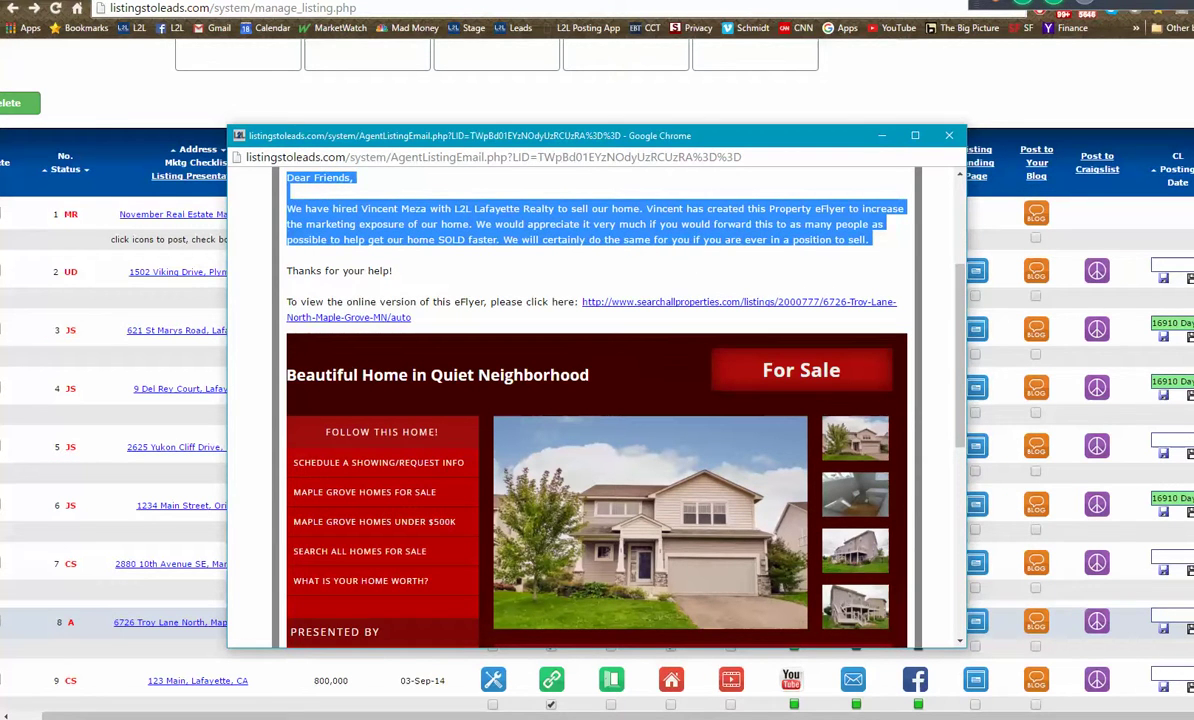
left_click(524, 190)
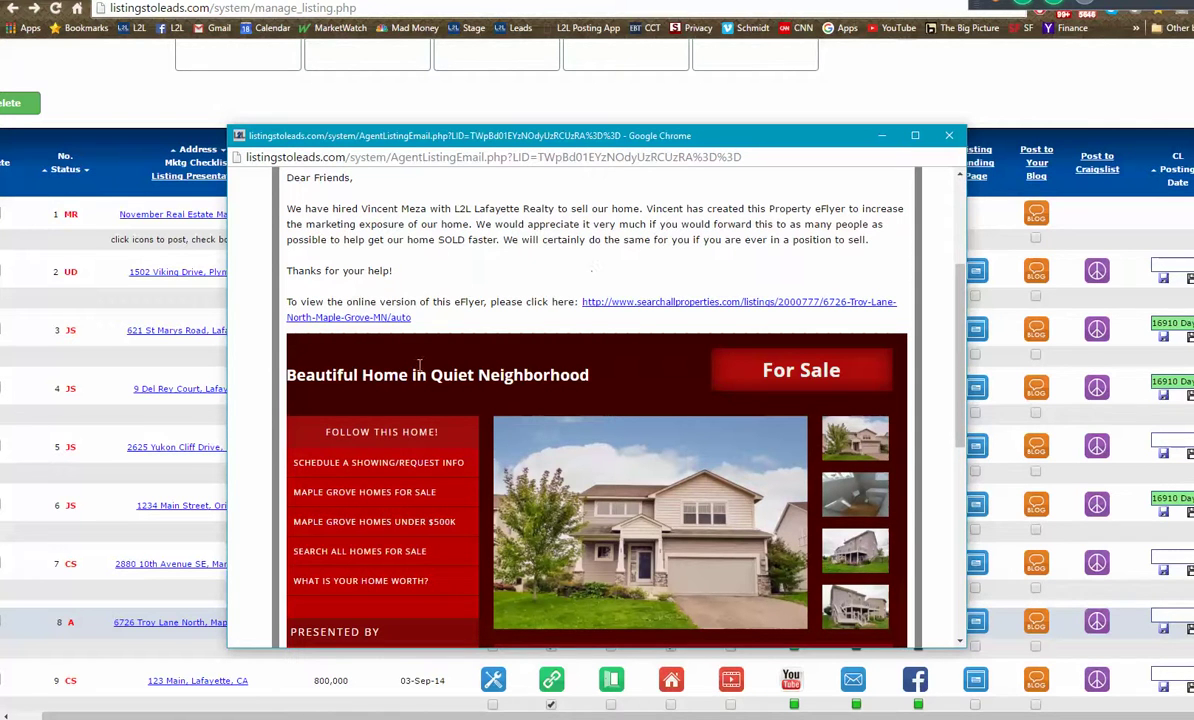
Step: Follow the flyer's 'Maple Grove Homes for Sale' link from its left menu
scroll(588, 273, "down", 3)
scroll(590, 402, "down", 2)
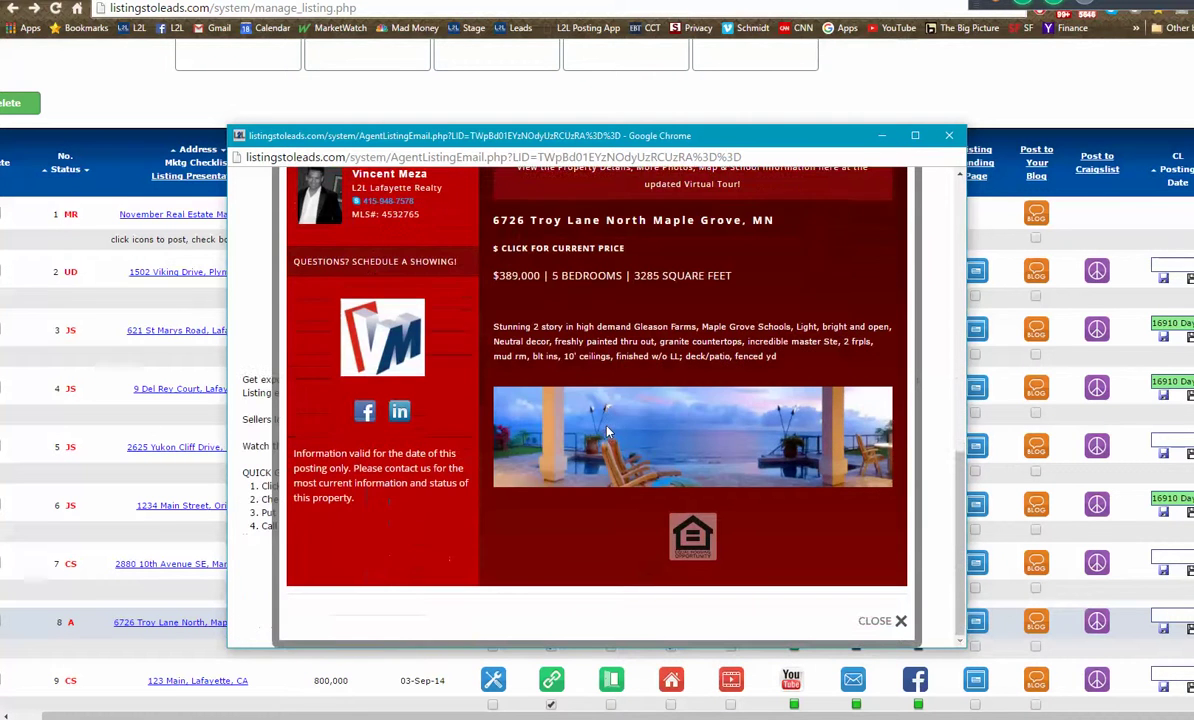
scroll(610, 408, "up", 2)
scroll(613, 410, "up", 1)
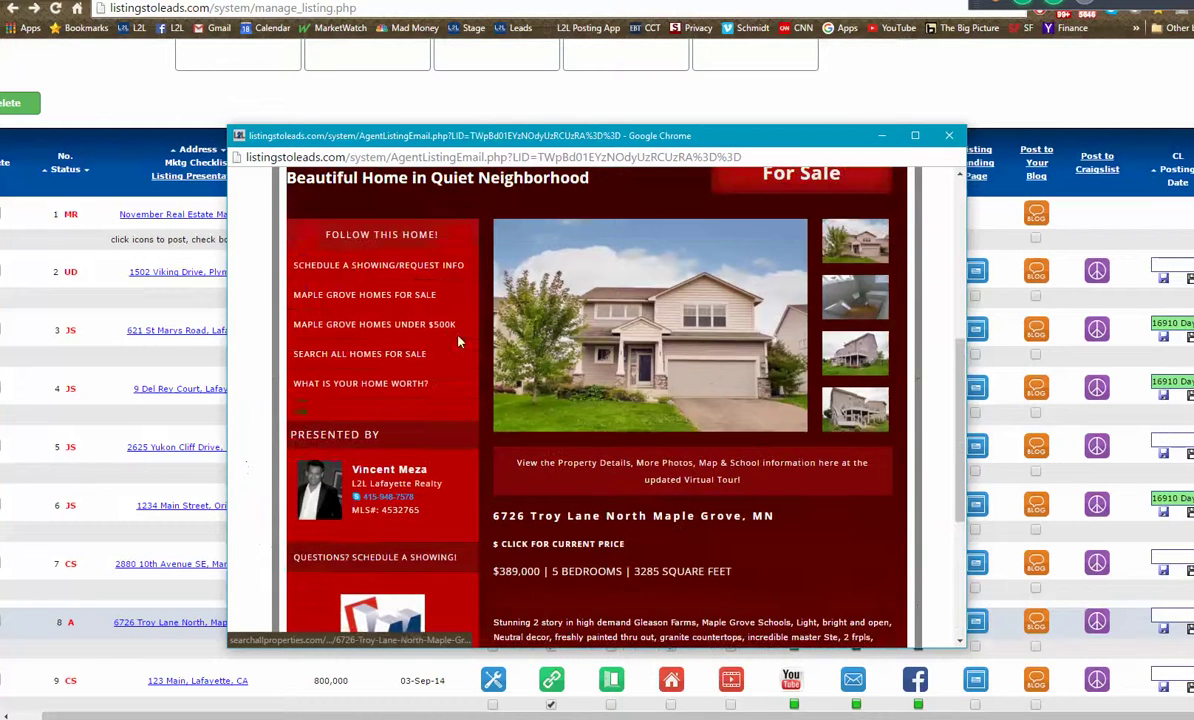
left_click(363, 300)
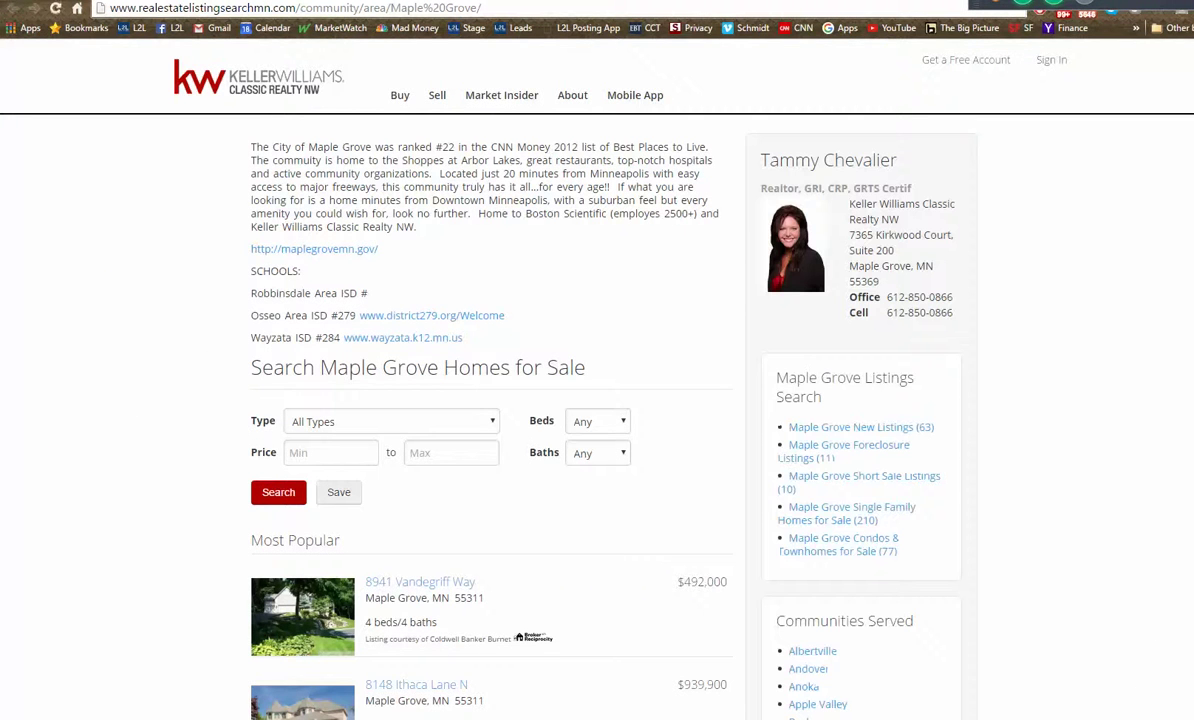
Step: Close the Keller Williams Maple Grove tab with Ctrl+W
key("ctrl+w")
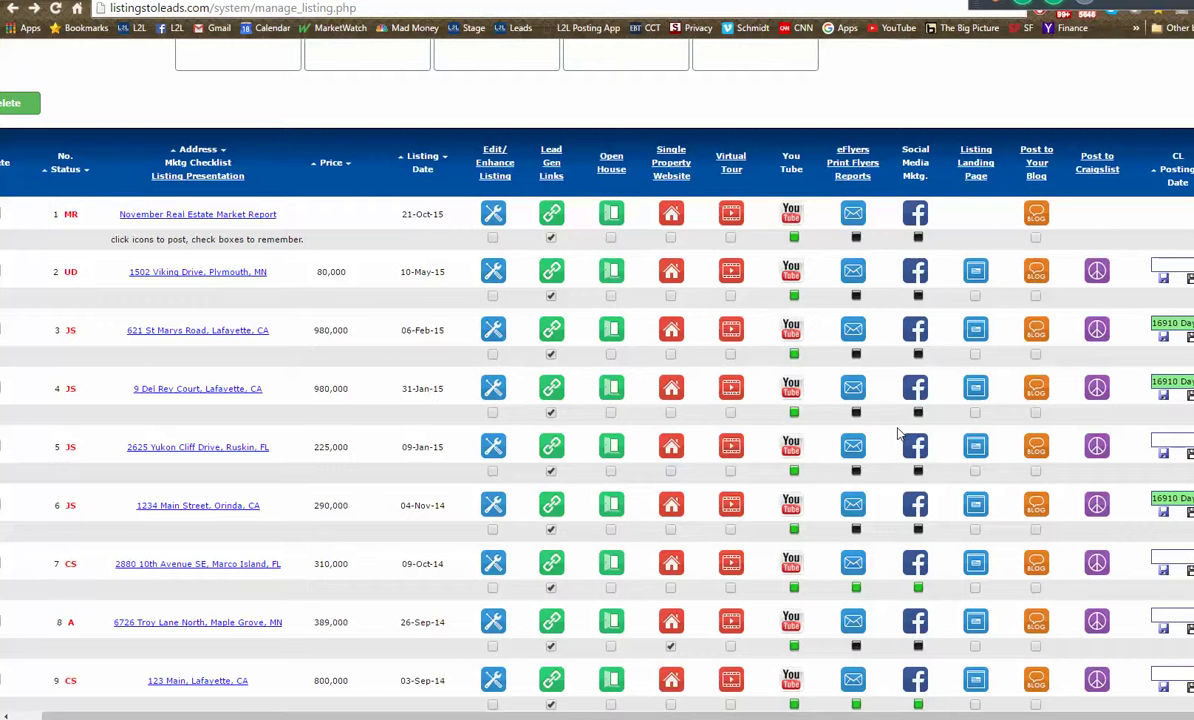
scroll(850, 545, "down", 2)
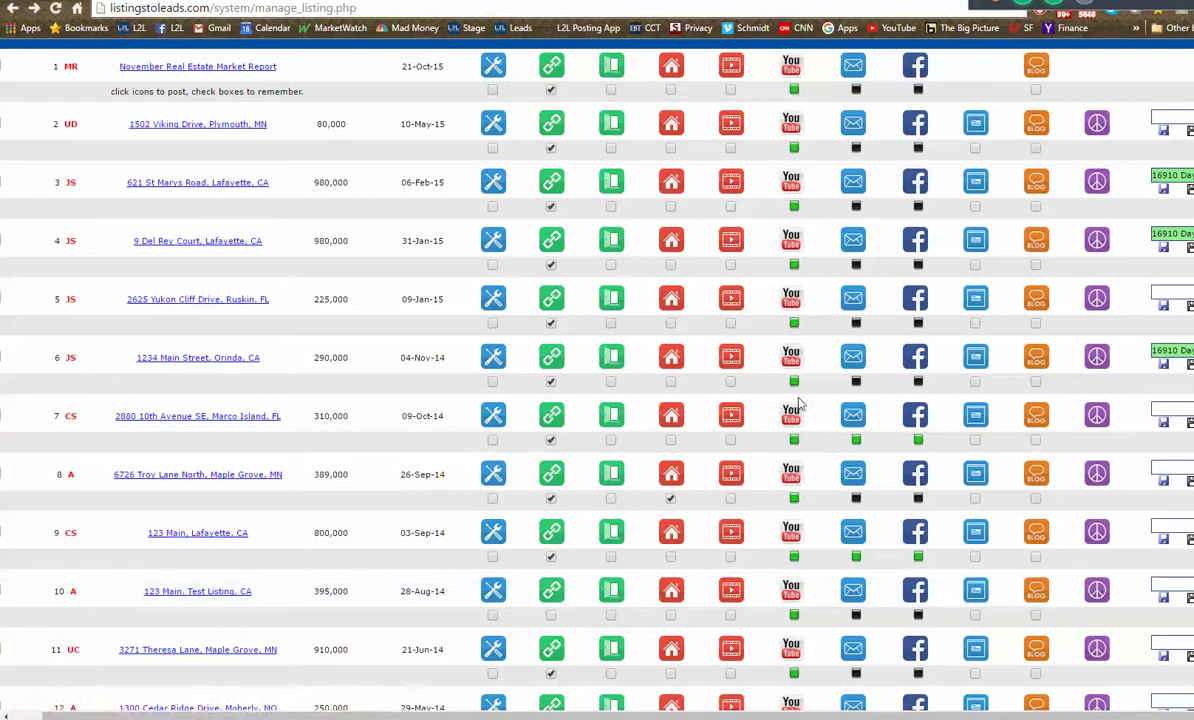
left_click(916, 299)
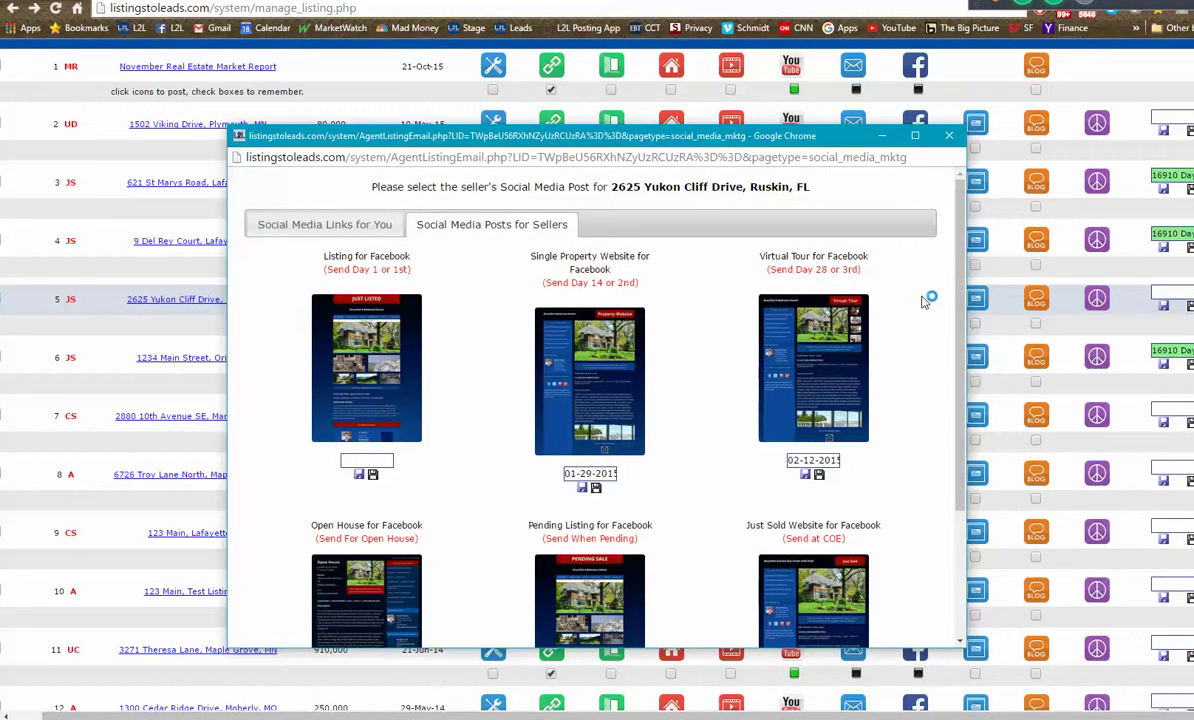
scroll(855, 333, "down", 2)
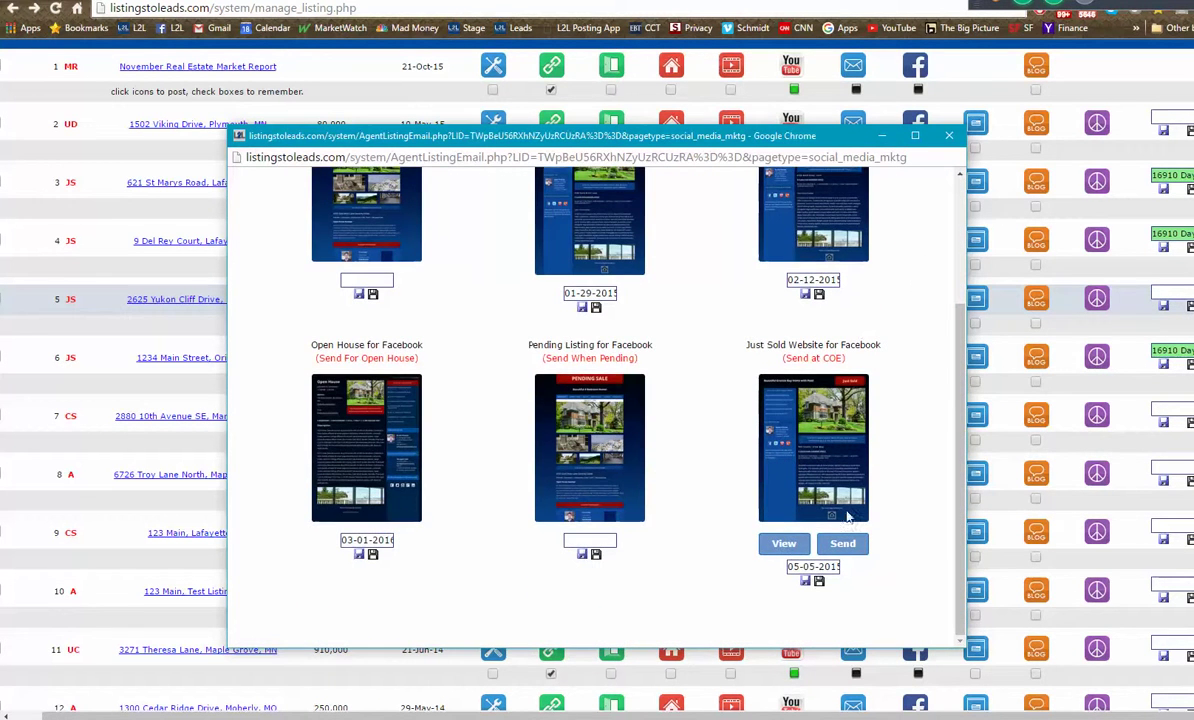
left_click(793, 547)
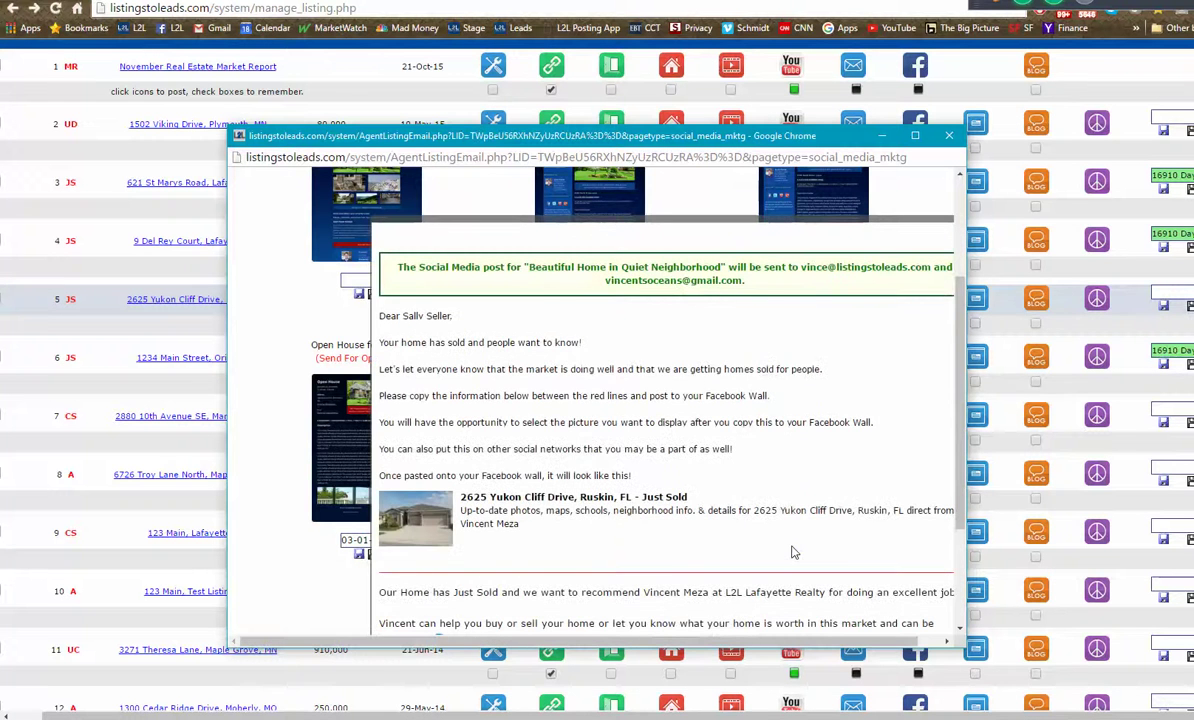
scroll(785, 450, "down", 2)
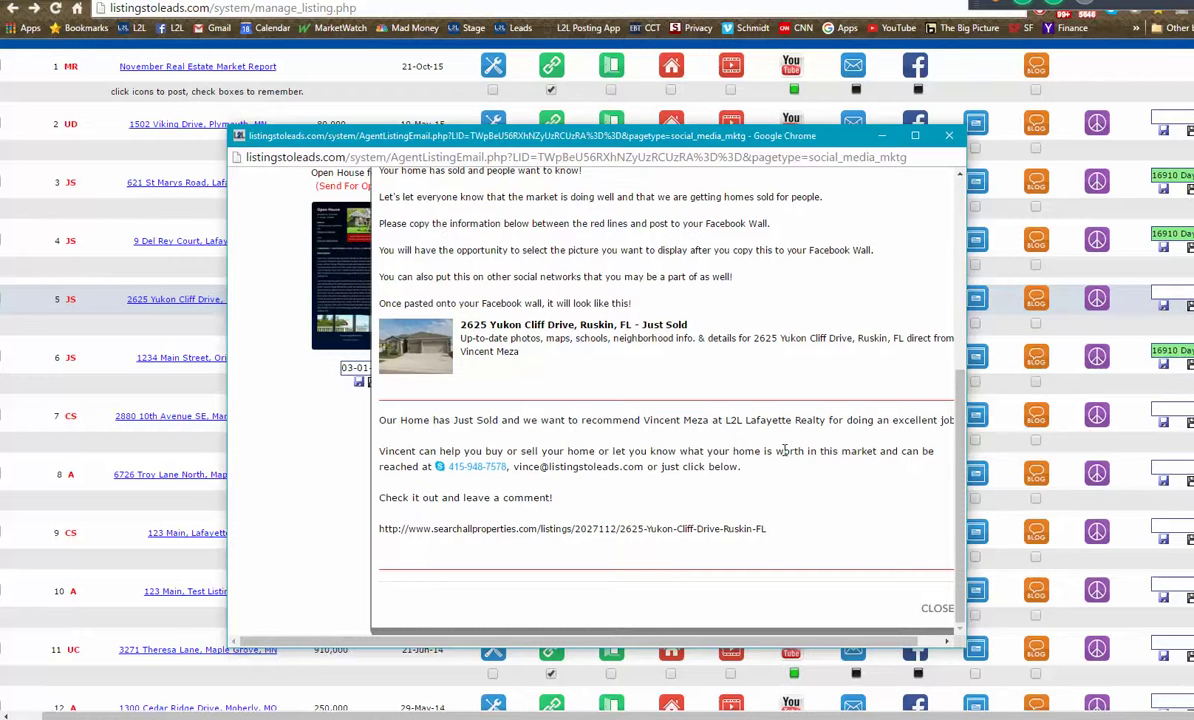
left_click_drag(768, 529, 358, 392)
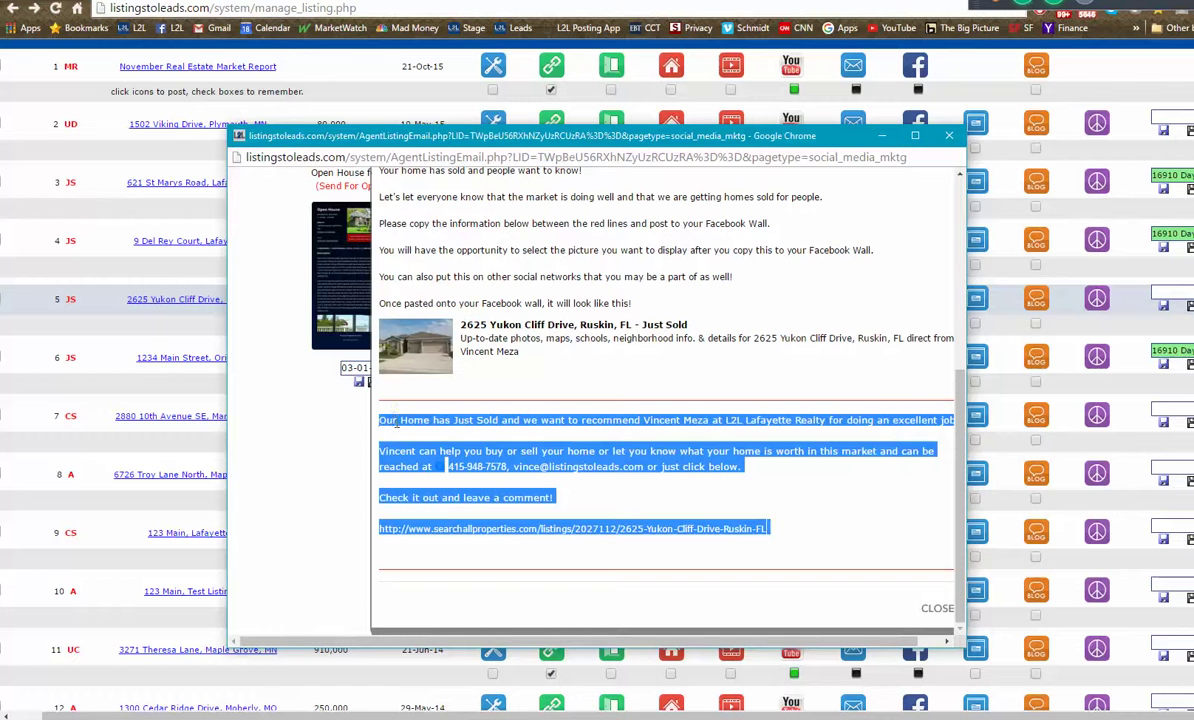
right_click(519, 422)
left_click(552, 431)
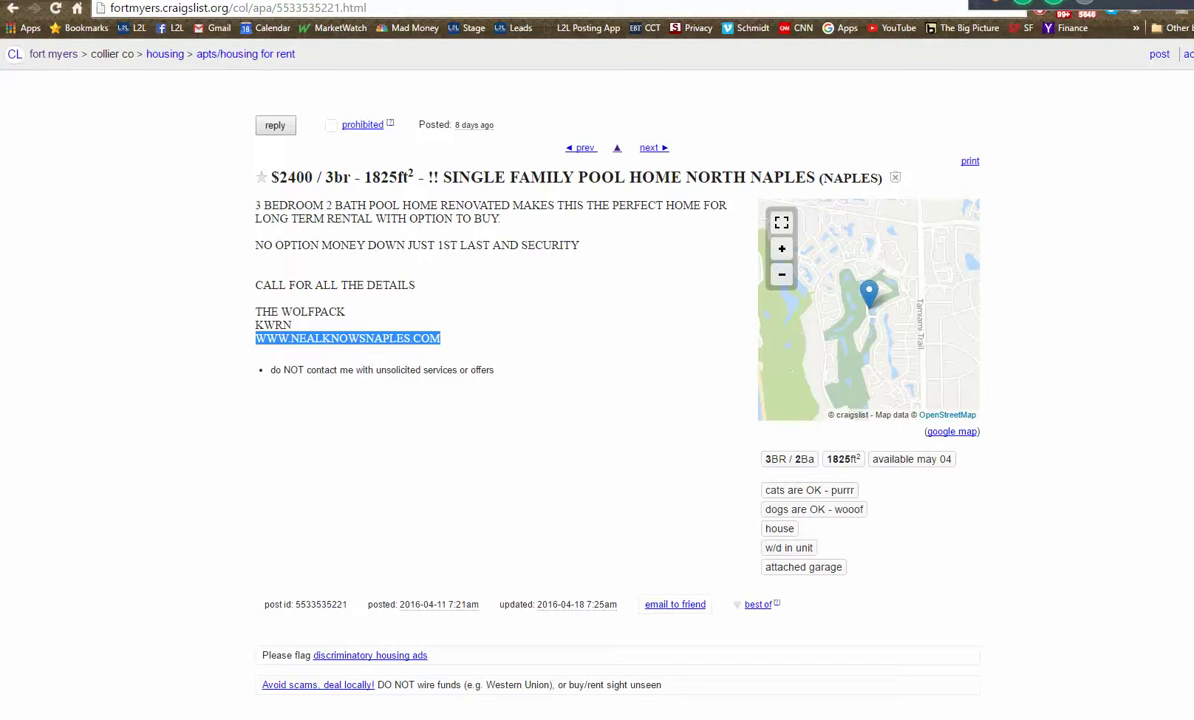
Step: Paste the copied Just Sold text into a new Facebook status from the News Feed and post it
left_click(174, 29)
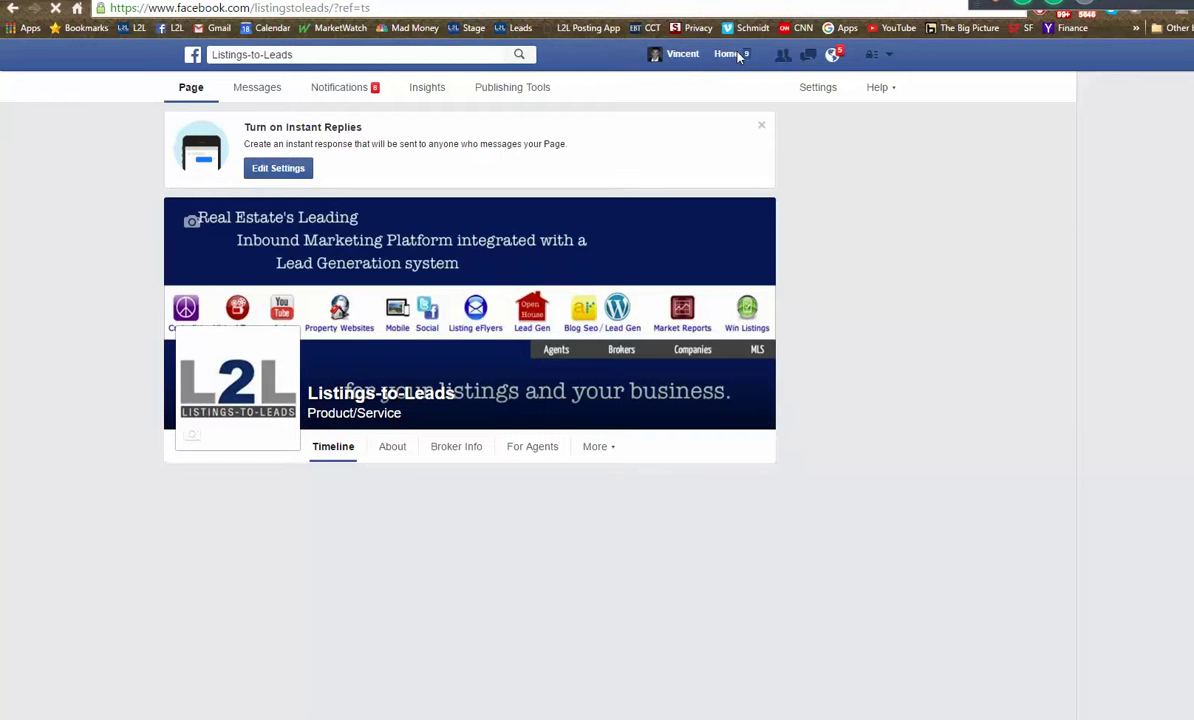
left_click(734, 55)
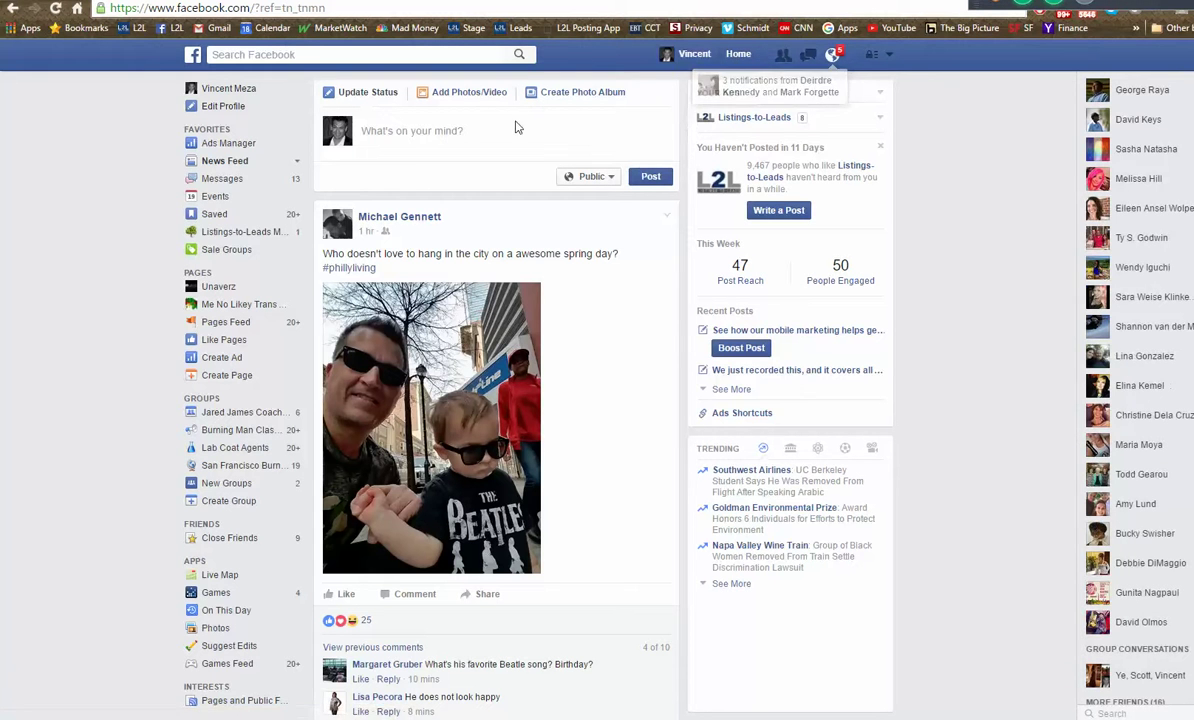
left_click(464, 131)
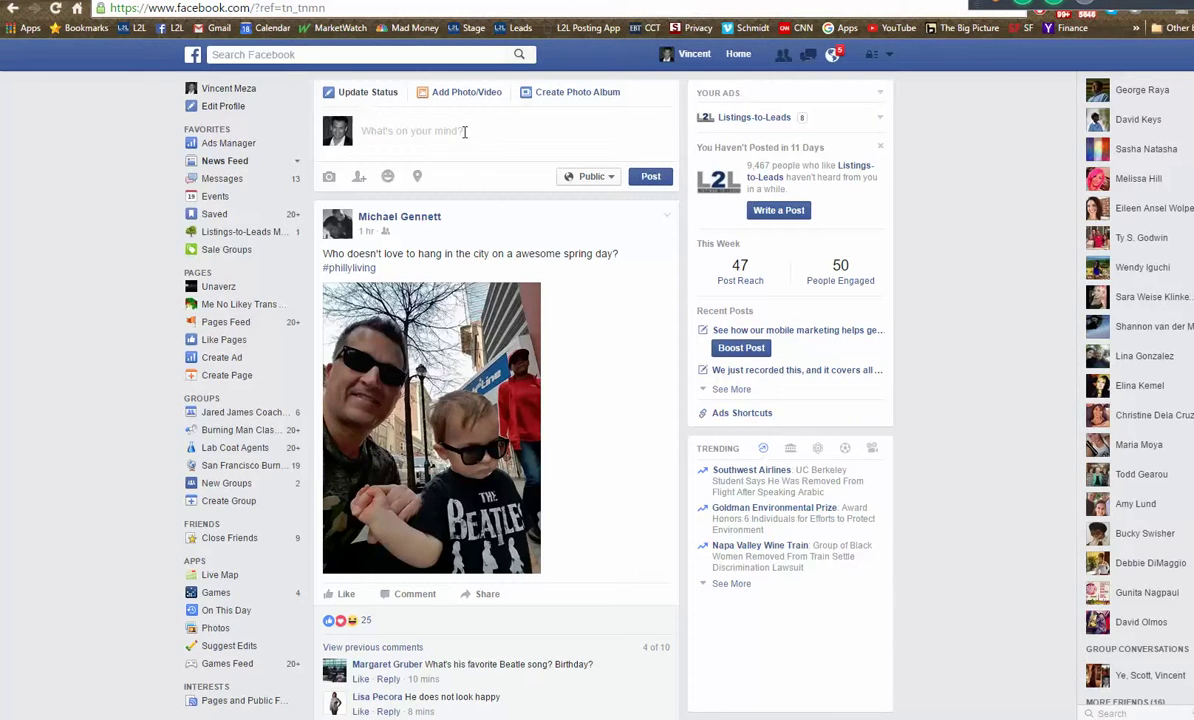
key("ctrl+v")
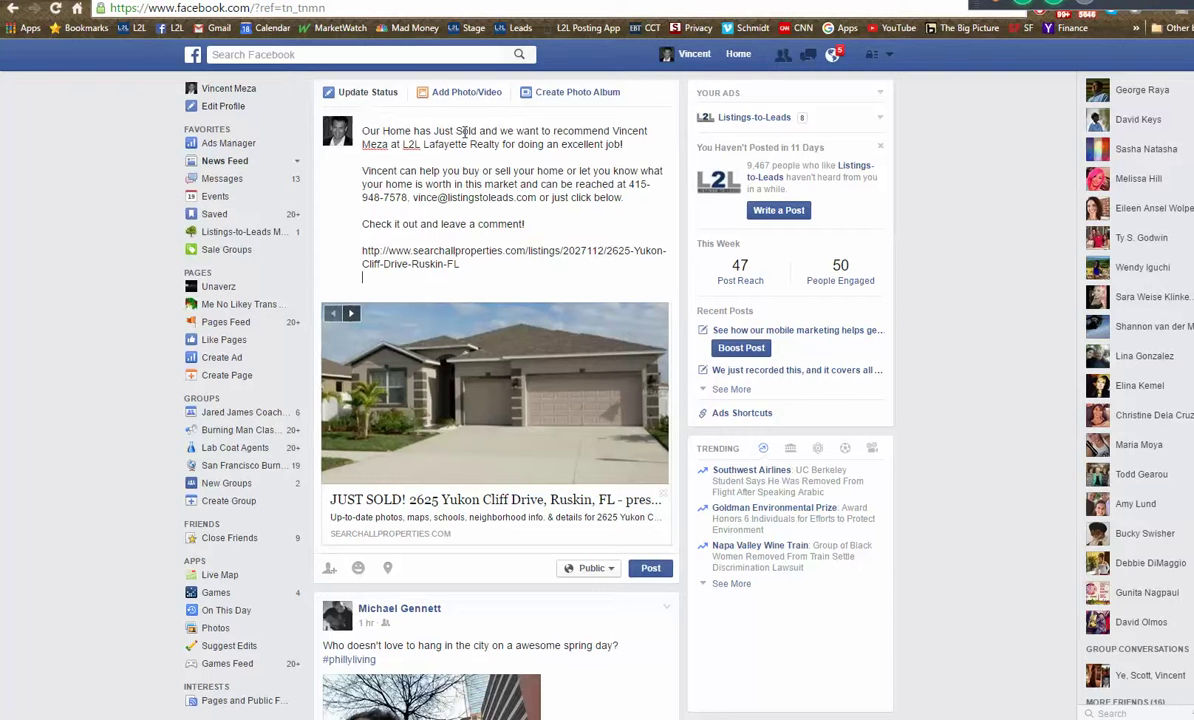
left_click(651, 569)
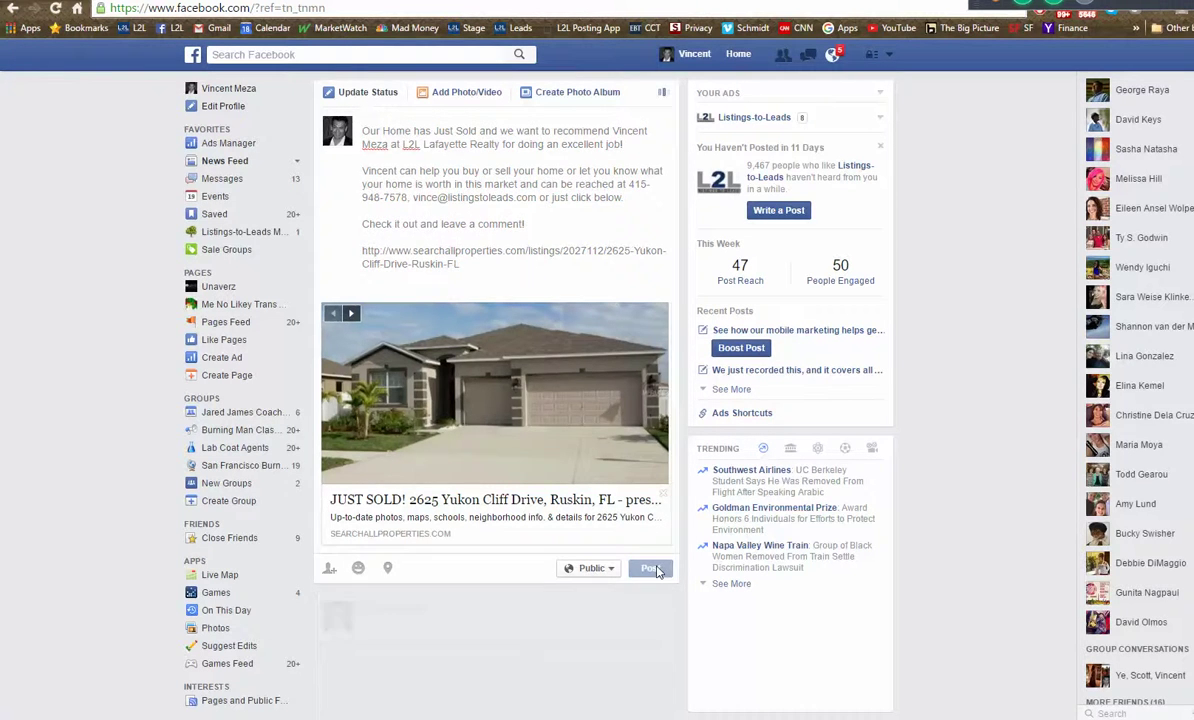
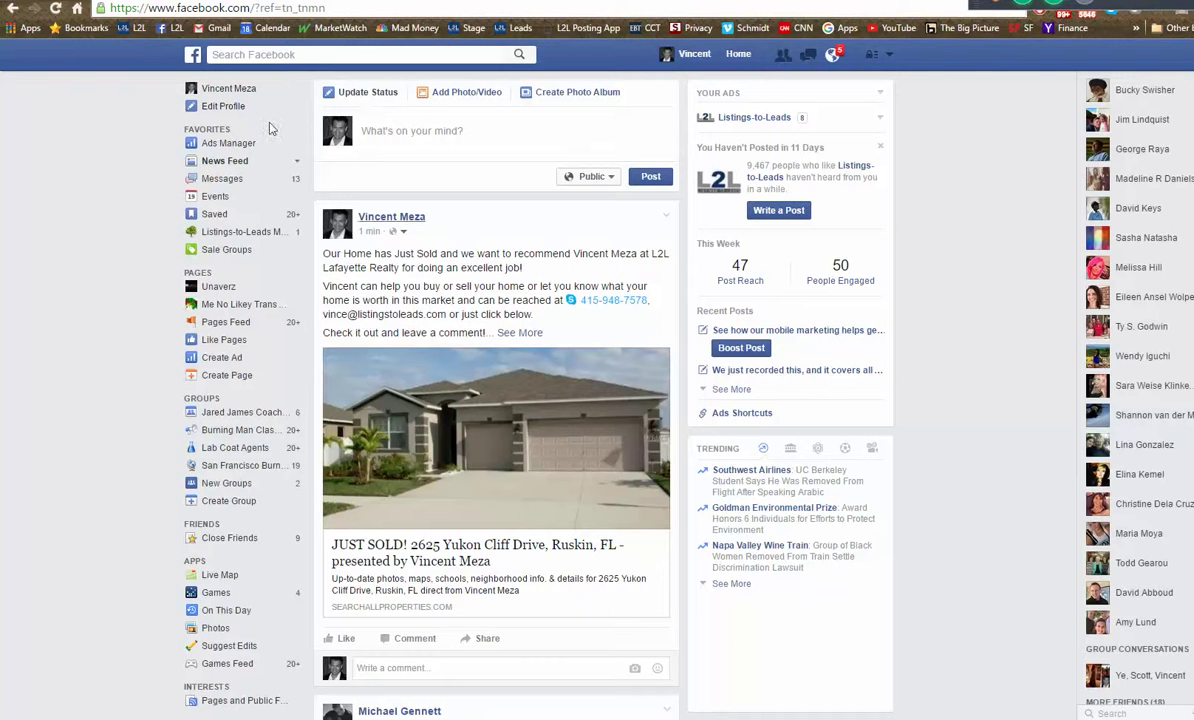
Step: Switch from the Facebook tab to the listingstoleads.com Manage Listing tab
key("ctrl+Tab")
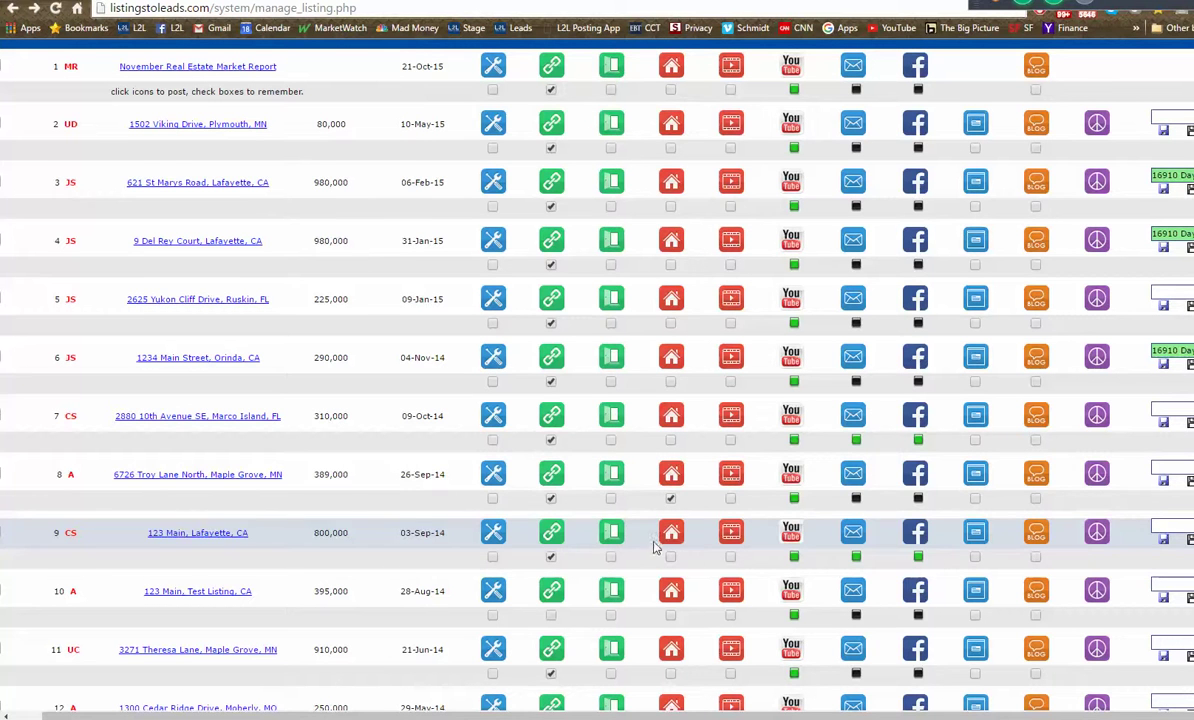
left_click(853, 420)
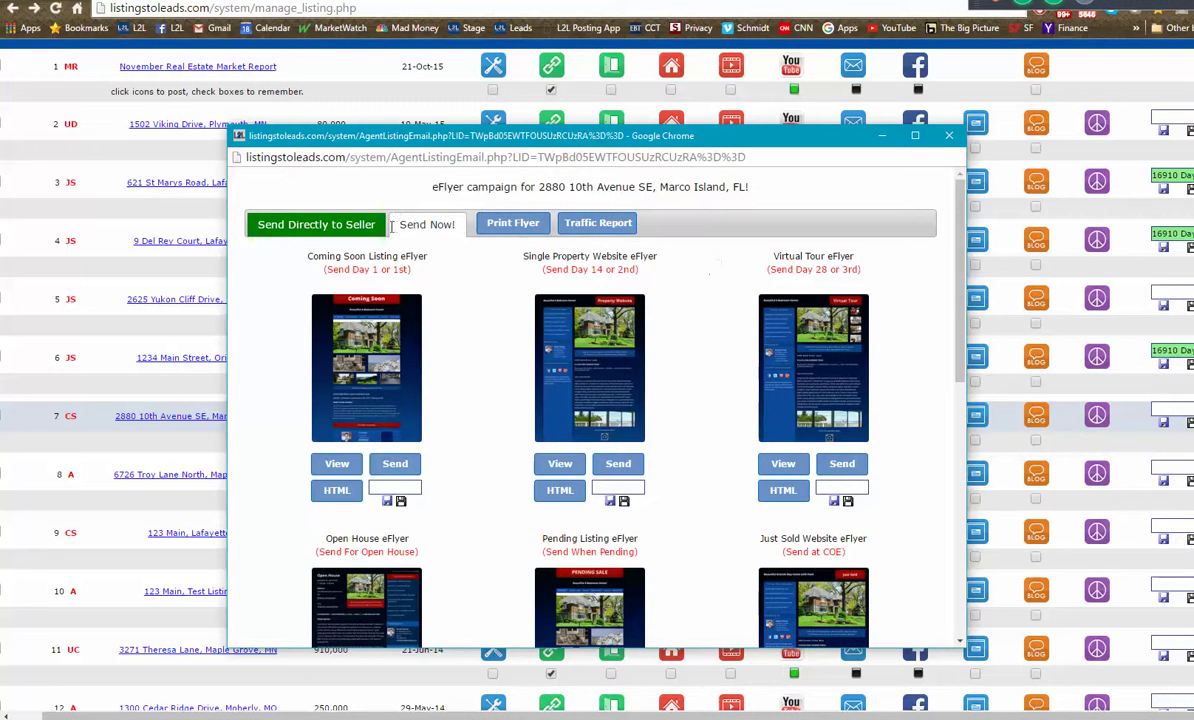
left_click(322, 228)
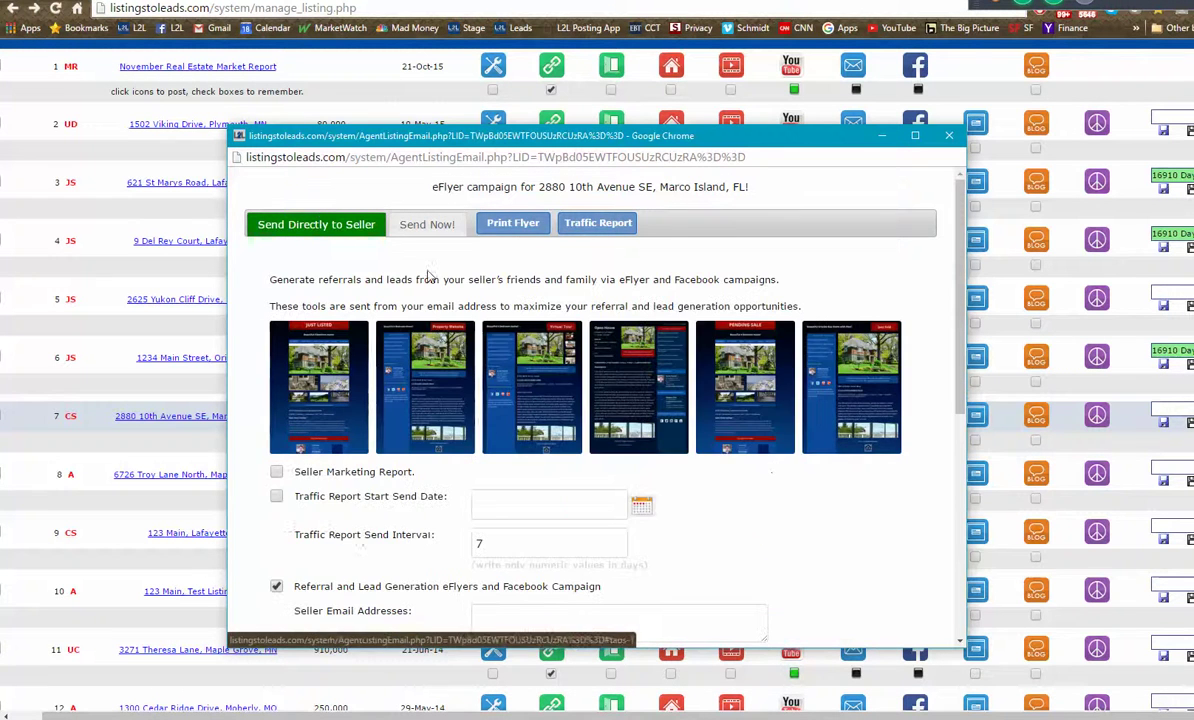
scroll(800, 500, "down", 2)
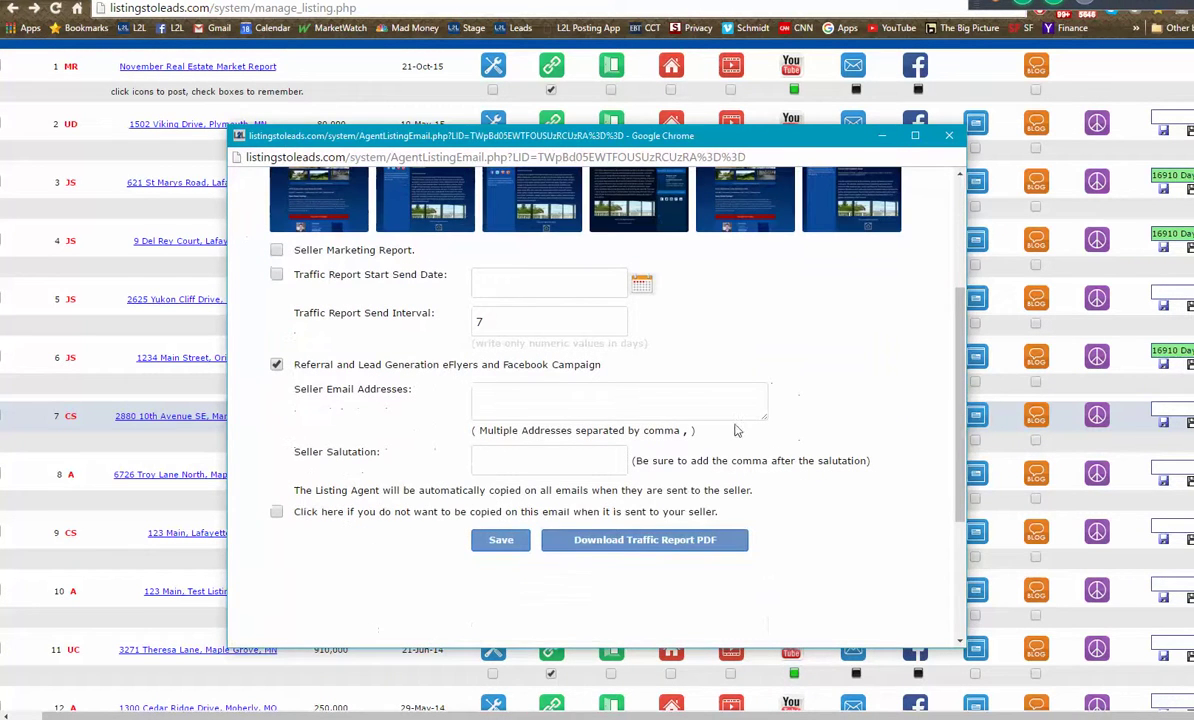
scroll(740, 429, "up", 2)
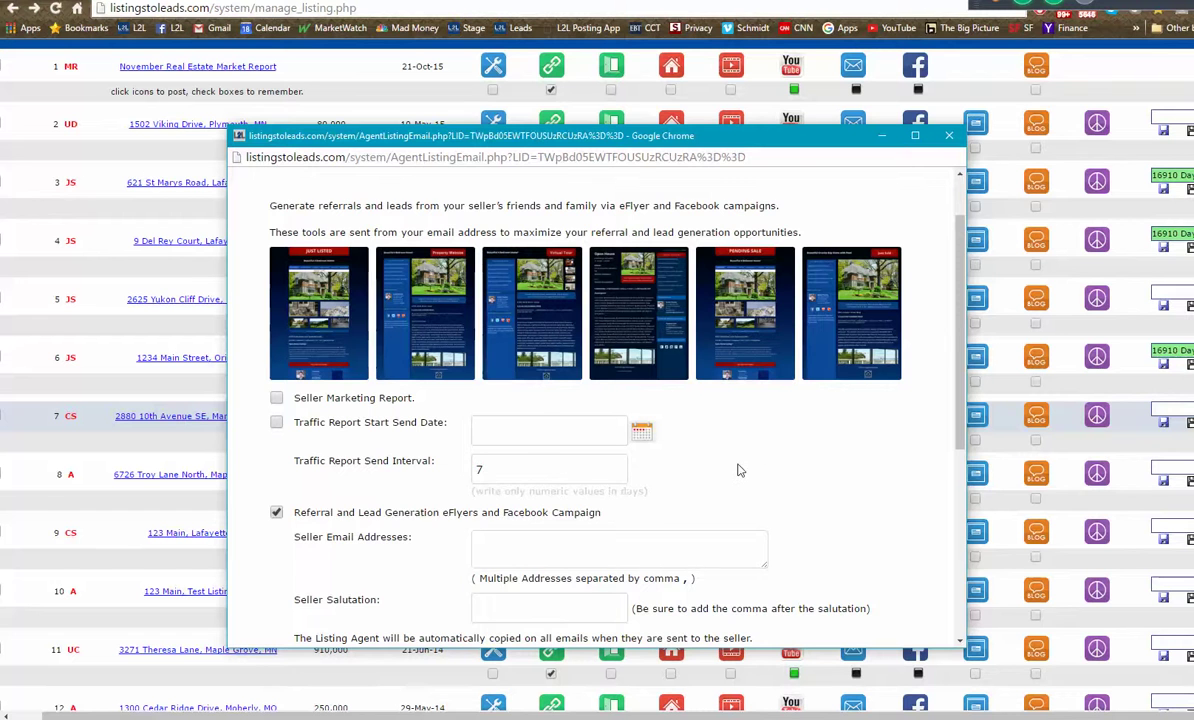
scroll(666, 427, "down", 1)
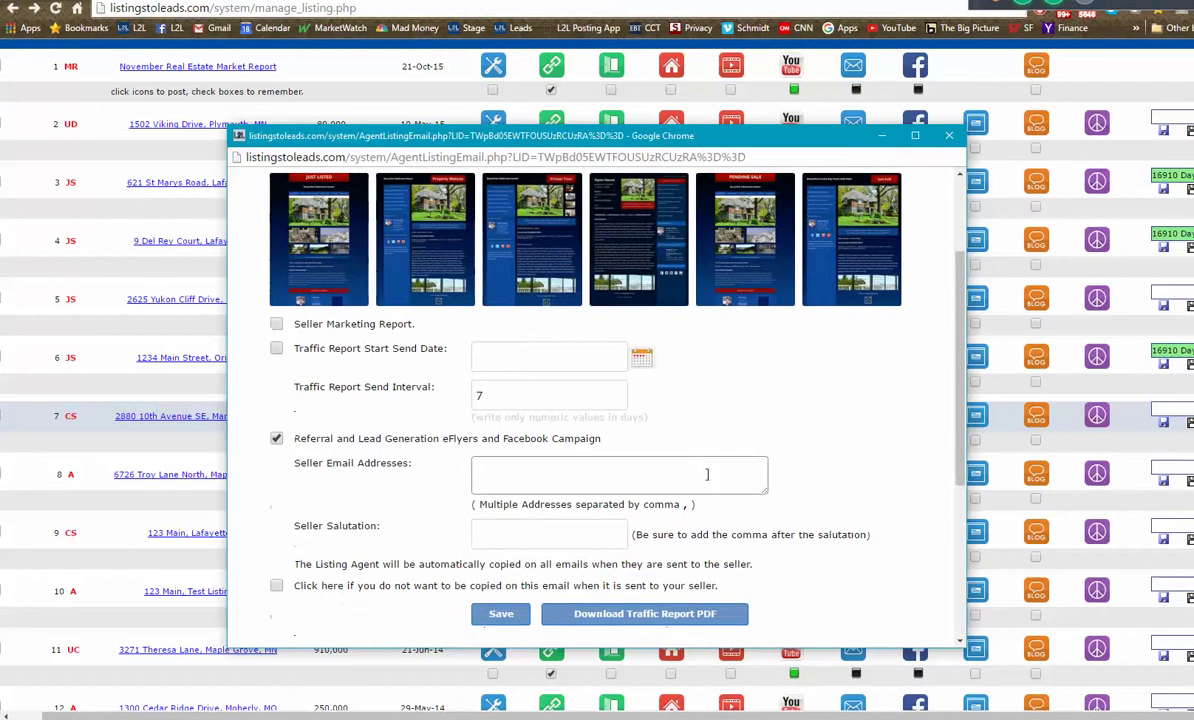
left_click(495, 537)
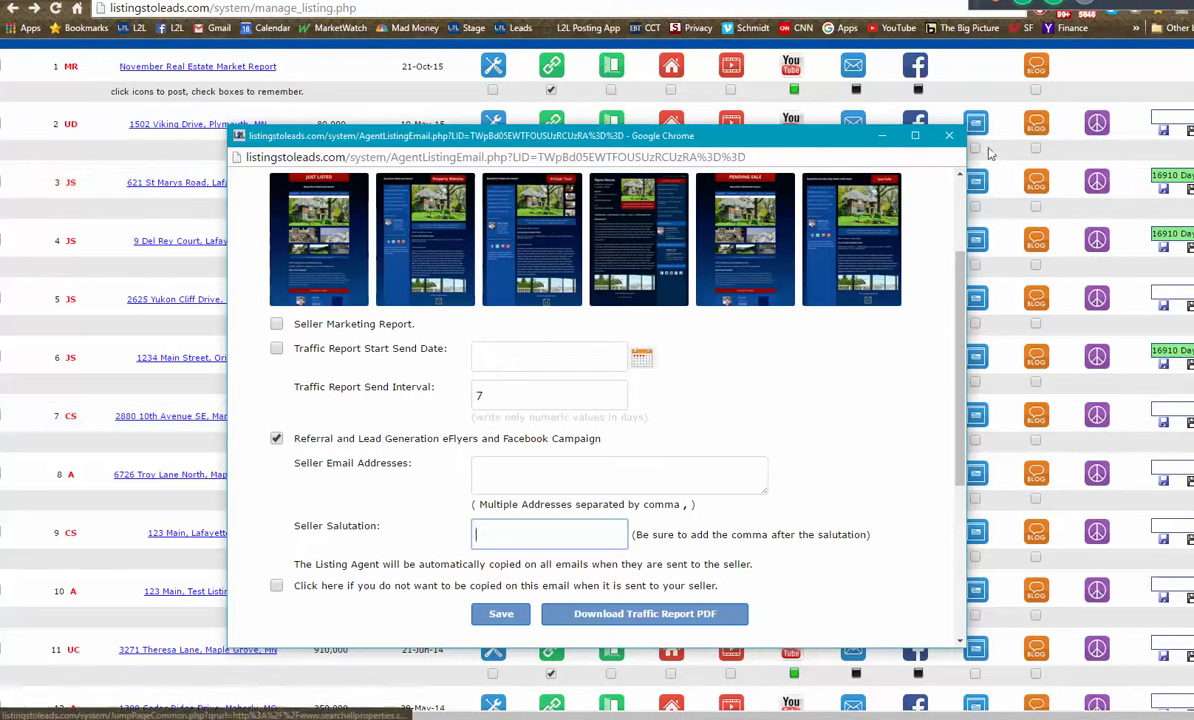
left_click(949, 136)
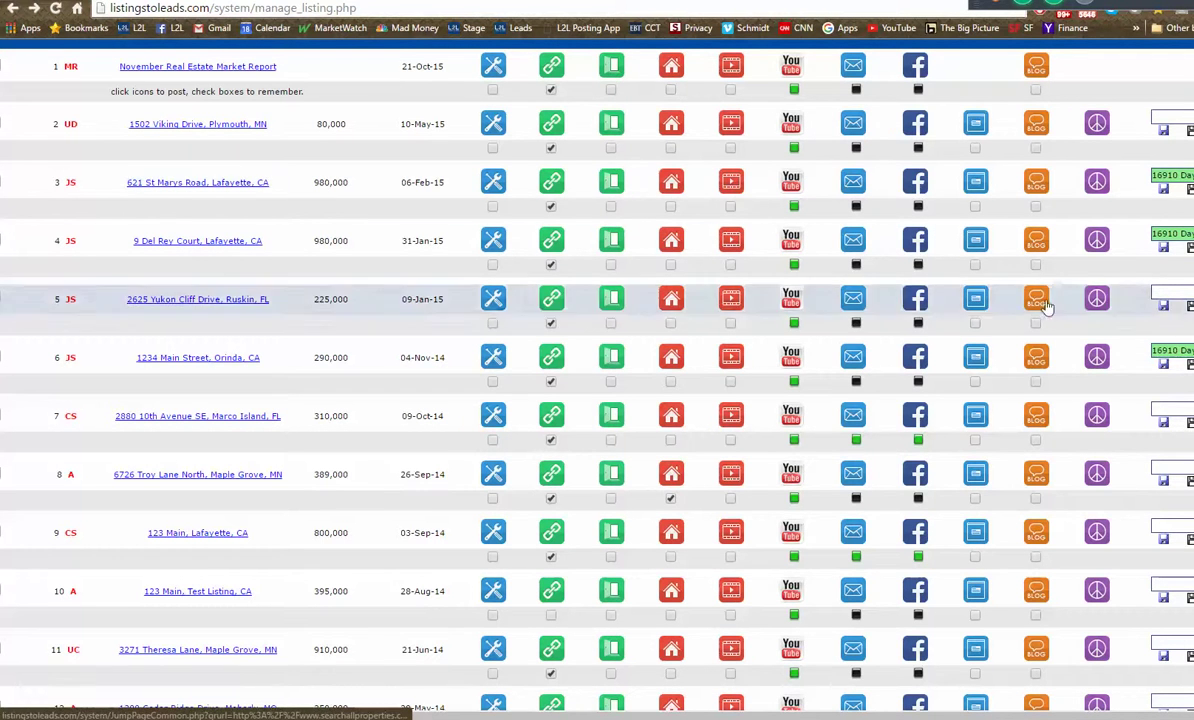
Step: View and dismiss the L2L Posting App's Craigslist instructions, then return to the Facebook tab
left_click(1097, 358)
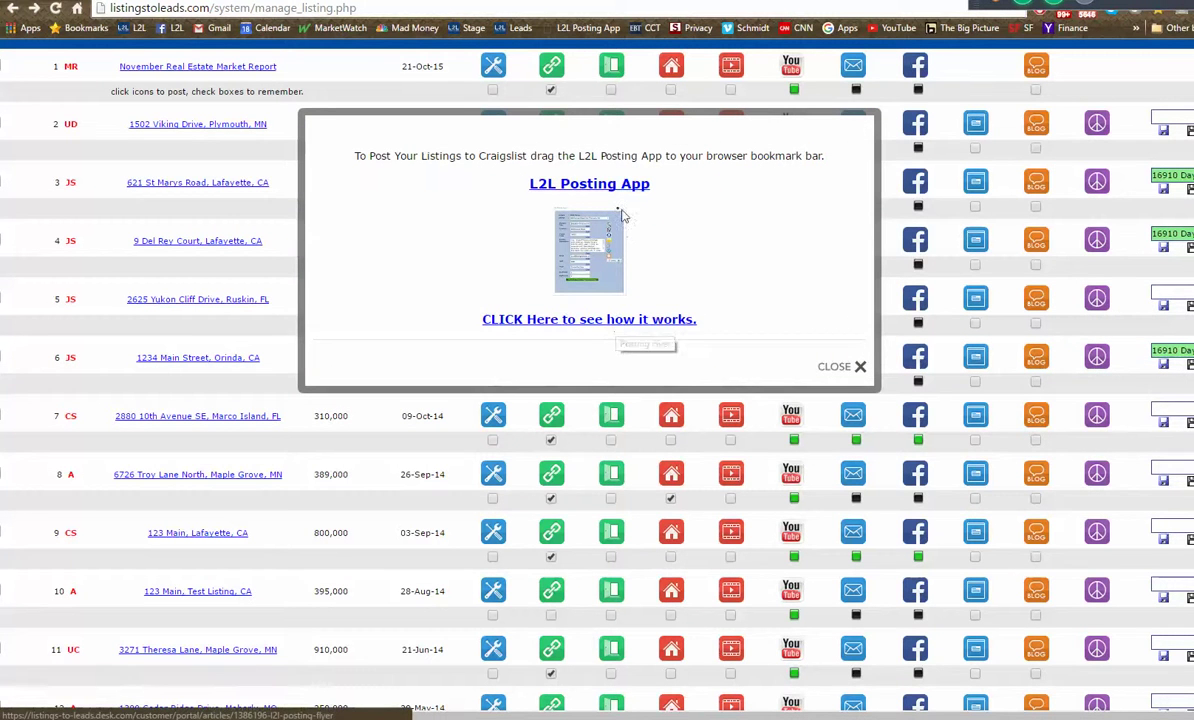
left_click(848, 368)
scroll(772, 476, "up", 3)
scroll(772, 476, "up", 3)
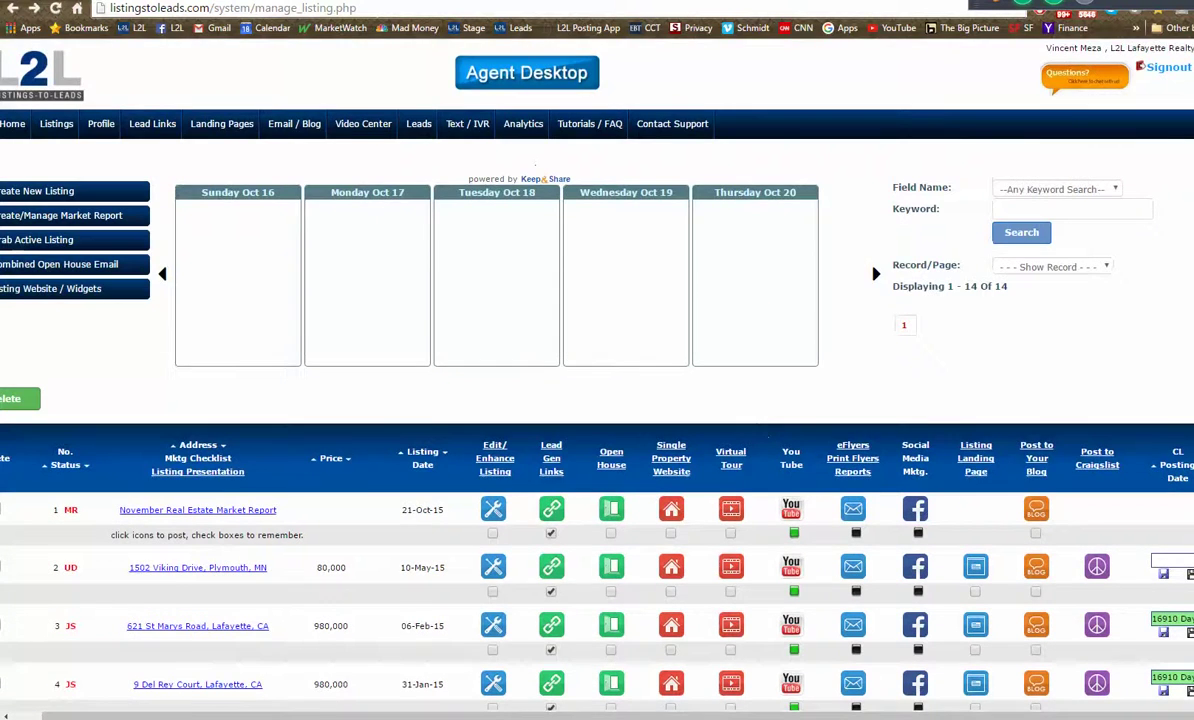
key("ctrl+Tab")
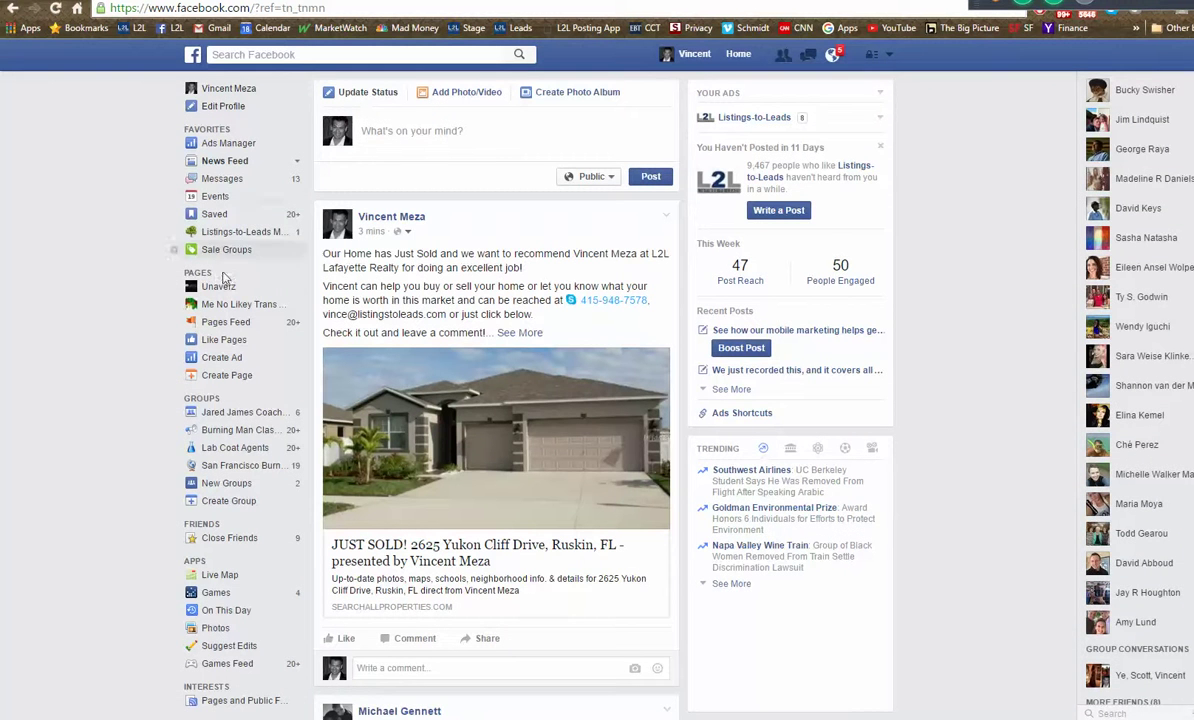
Step: Browse the shared marketing images on the Listings-to-Leads Mastermind Group's Photos page
left_click(225, 243)
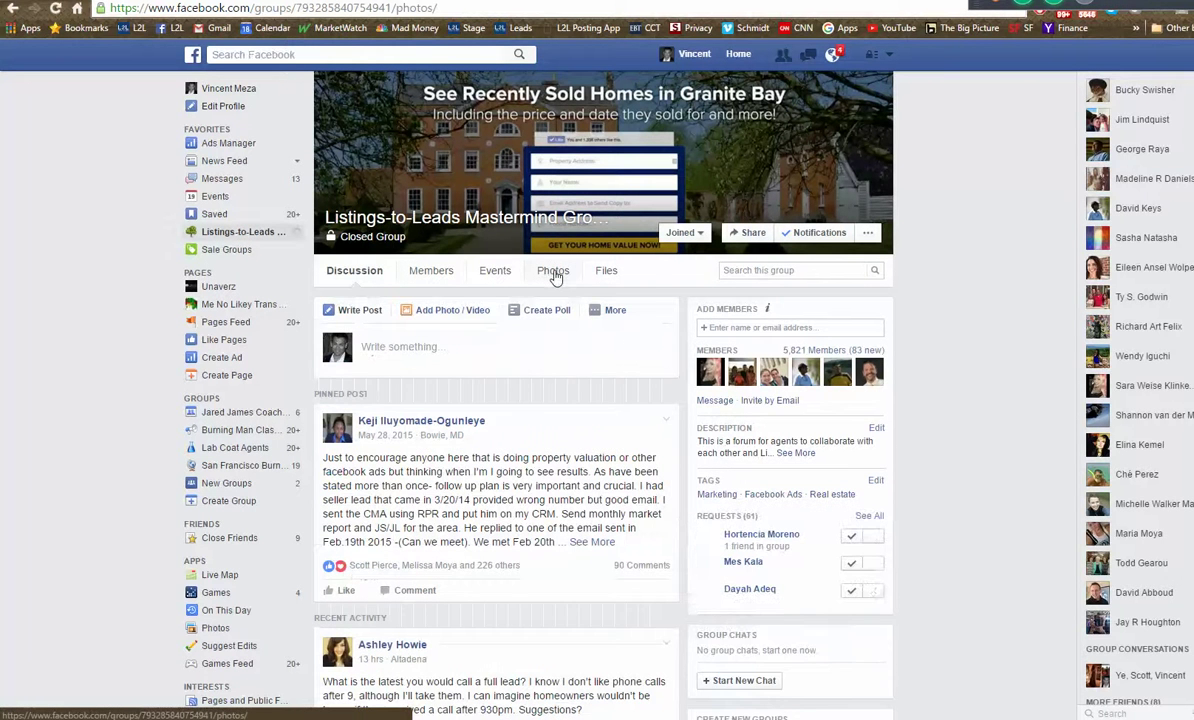
left_click(553, 277)
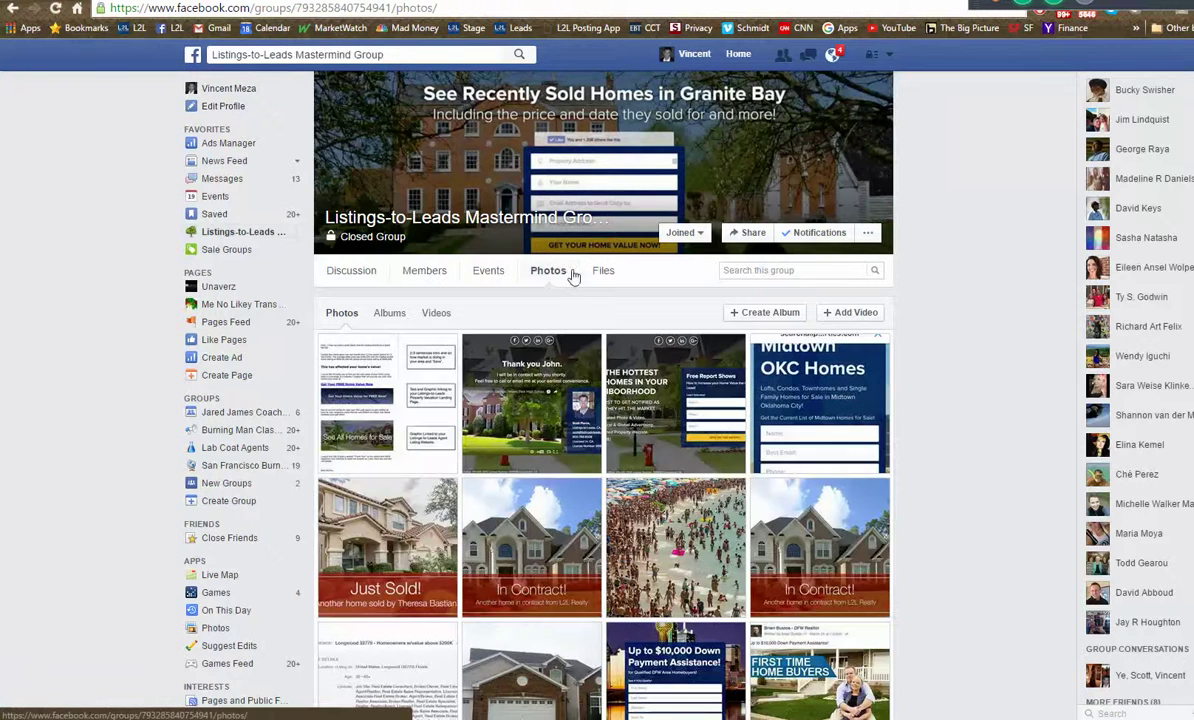
scroll(645, 387, "down", 3)
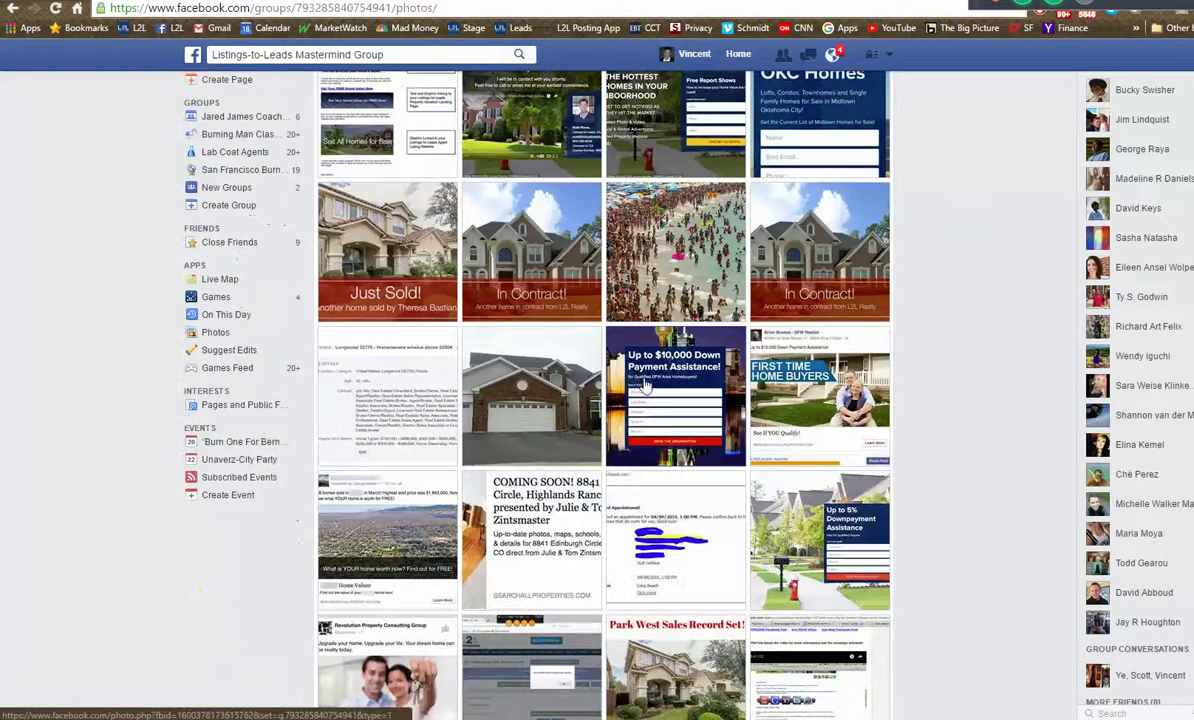
scroll(645, 387, "down", 7)
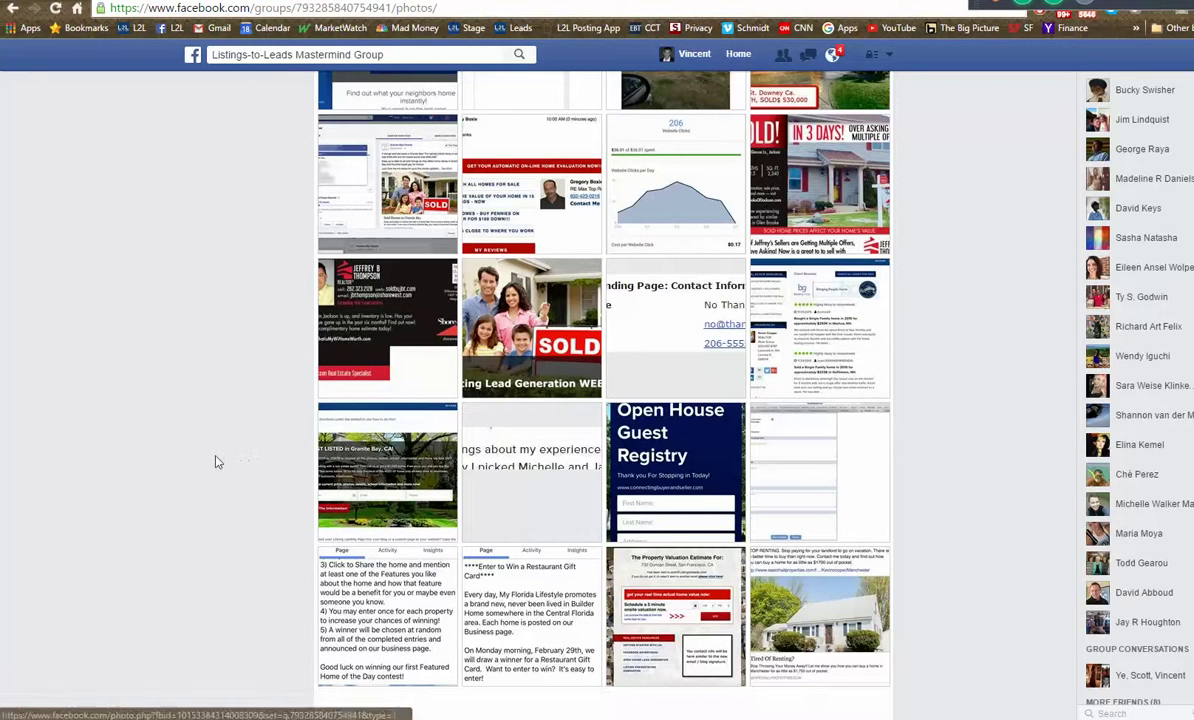
scroll(216, 458, "down", 8)
scroll(222, 466, "down", 18)
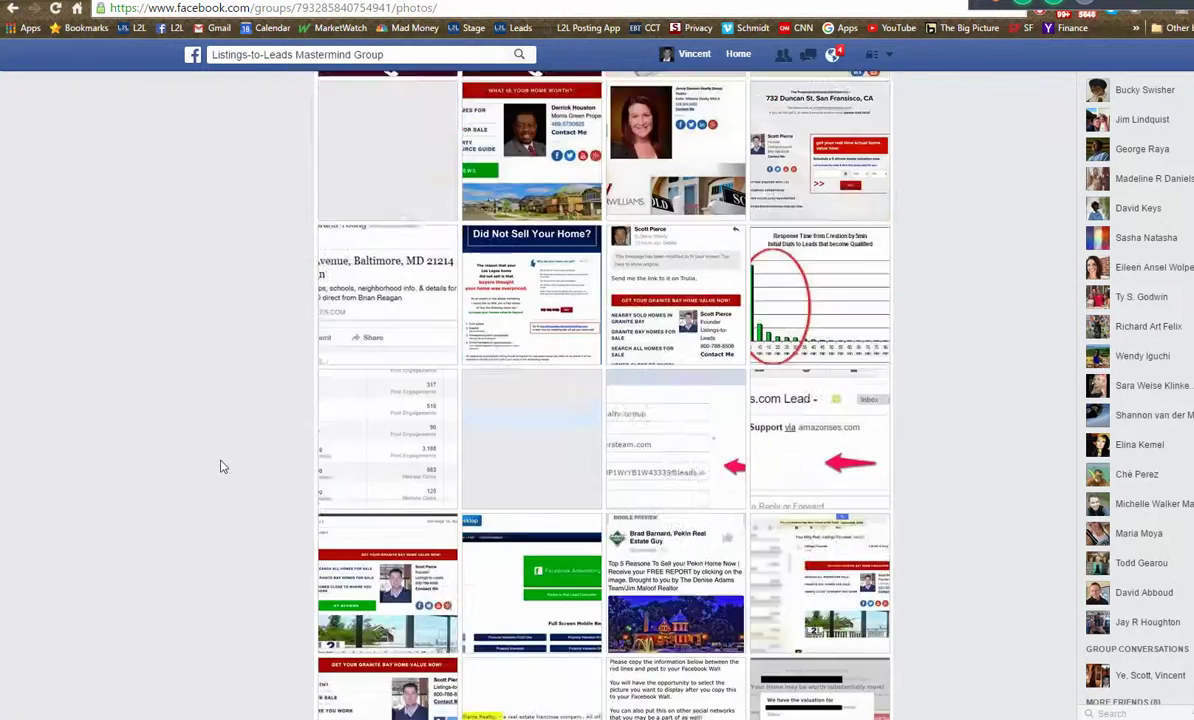
scroll(222, 466, "down", 4)
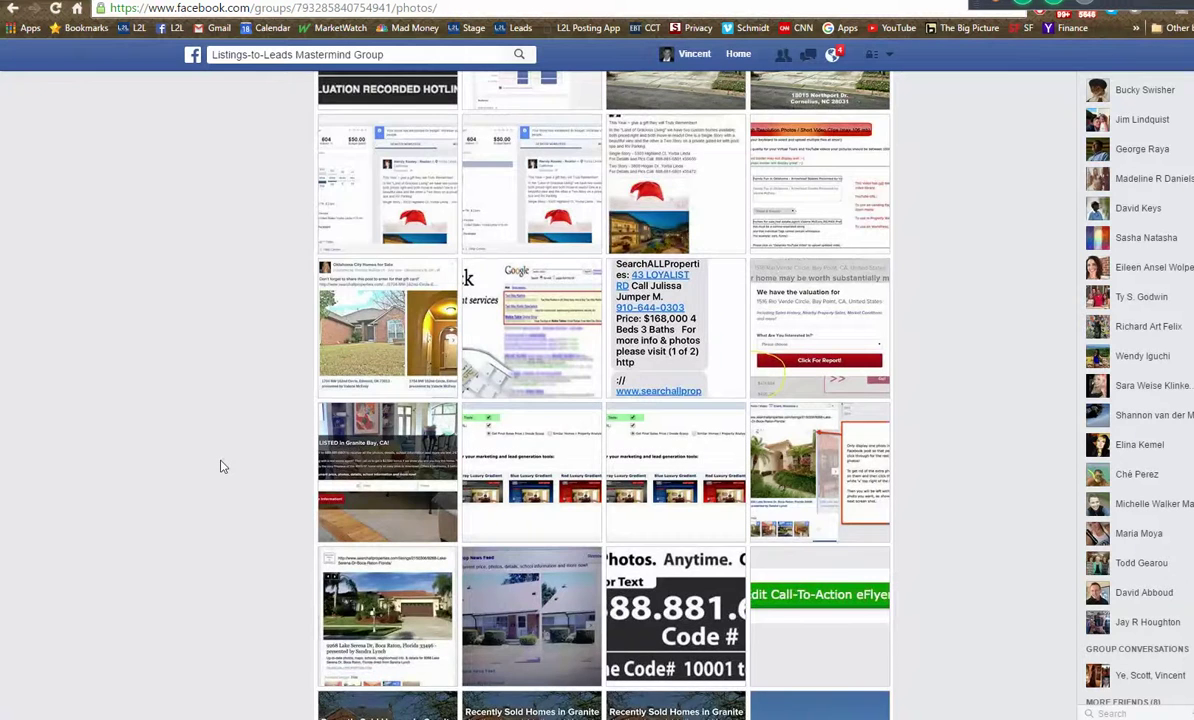
scroll(222, 466, "down", 15)
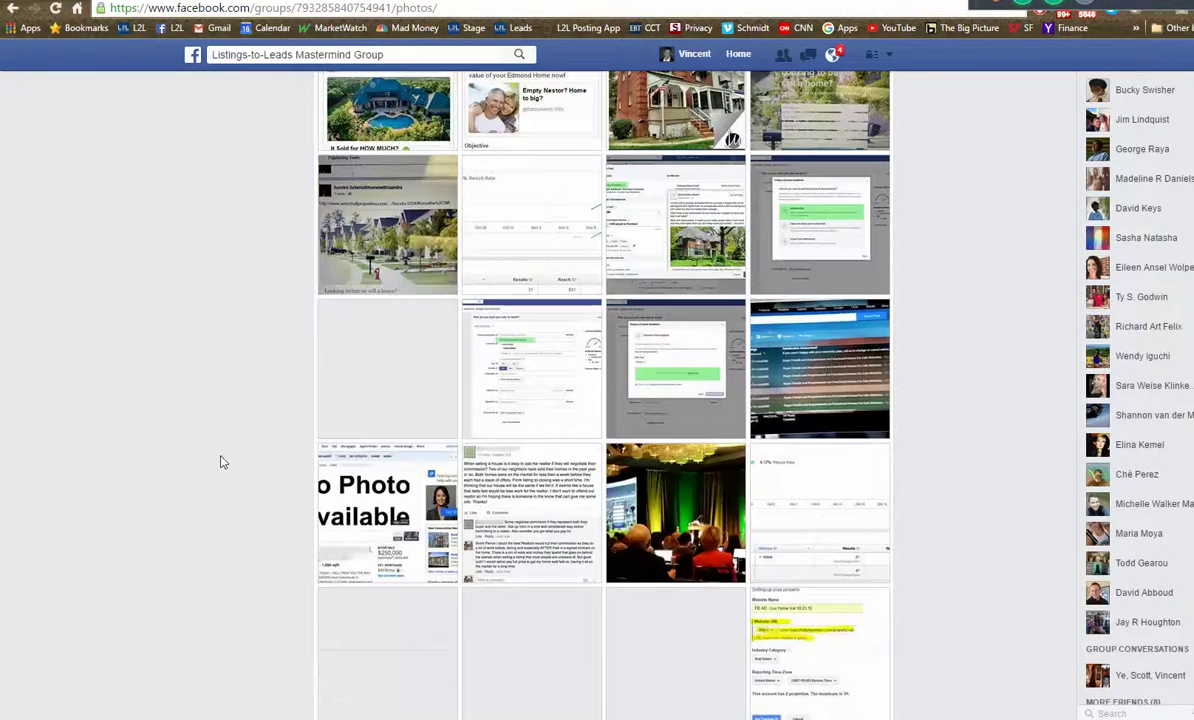
scroll(222, 462, "down", 6)
scroll(221, 467, "down", 12)
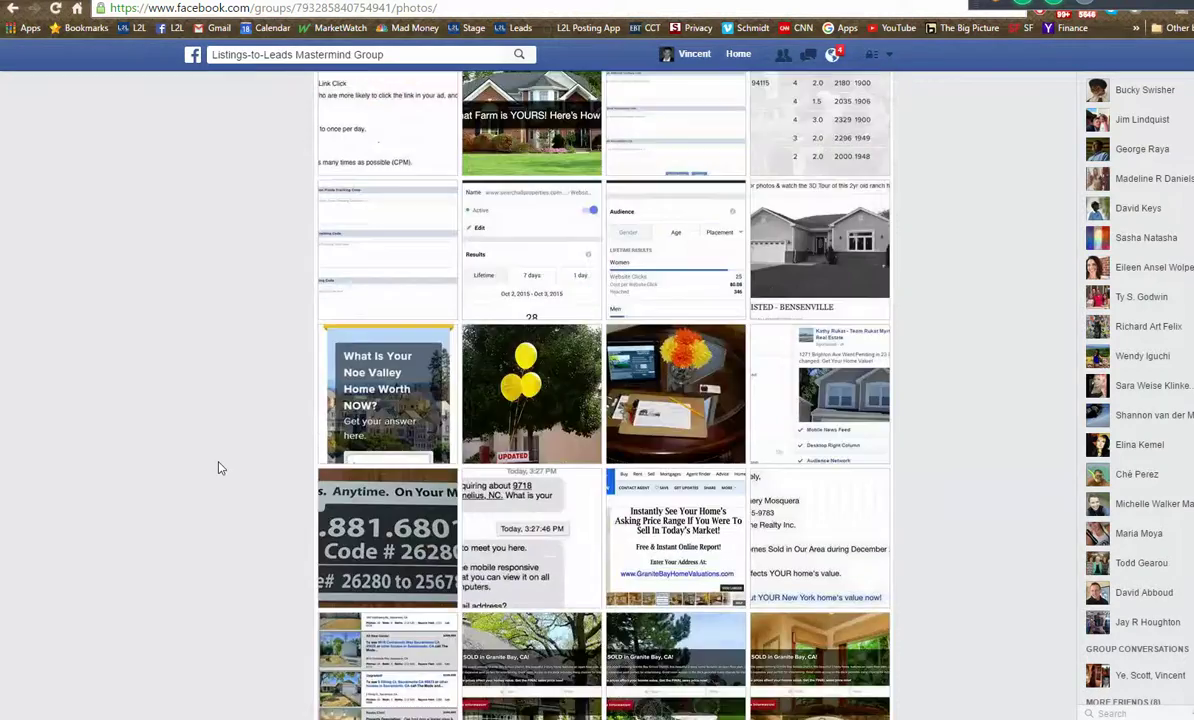
scroll(221, 467, "down", 15)
scroll(221, 461, "down", 15)
scroll(221, 458, "down", 15)
scroll(221, 458, "down", 15)
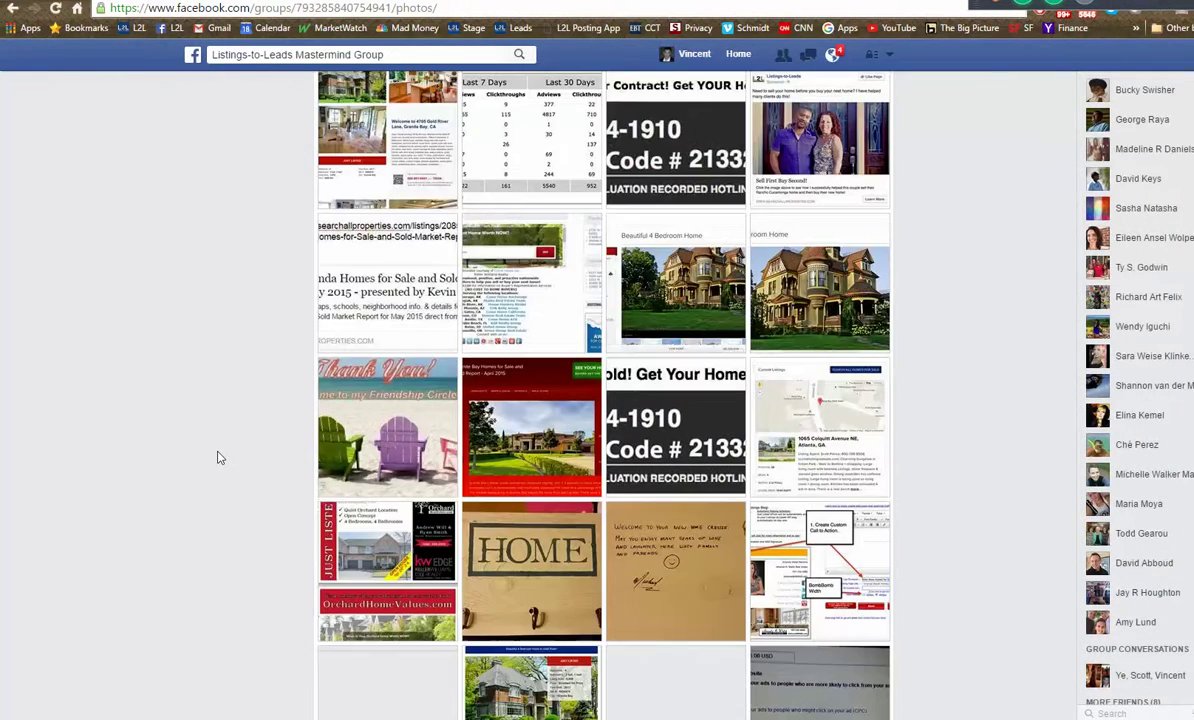
Step: Comment on the Just Listed Orchard postcard photo tagging a group member, then close the photo
left_click(357, 521)
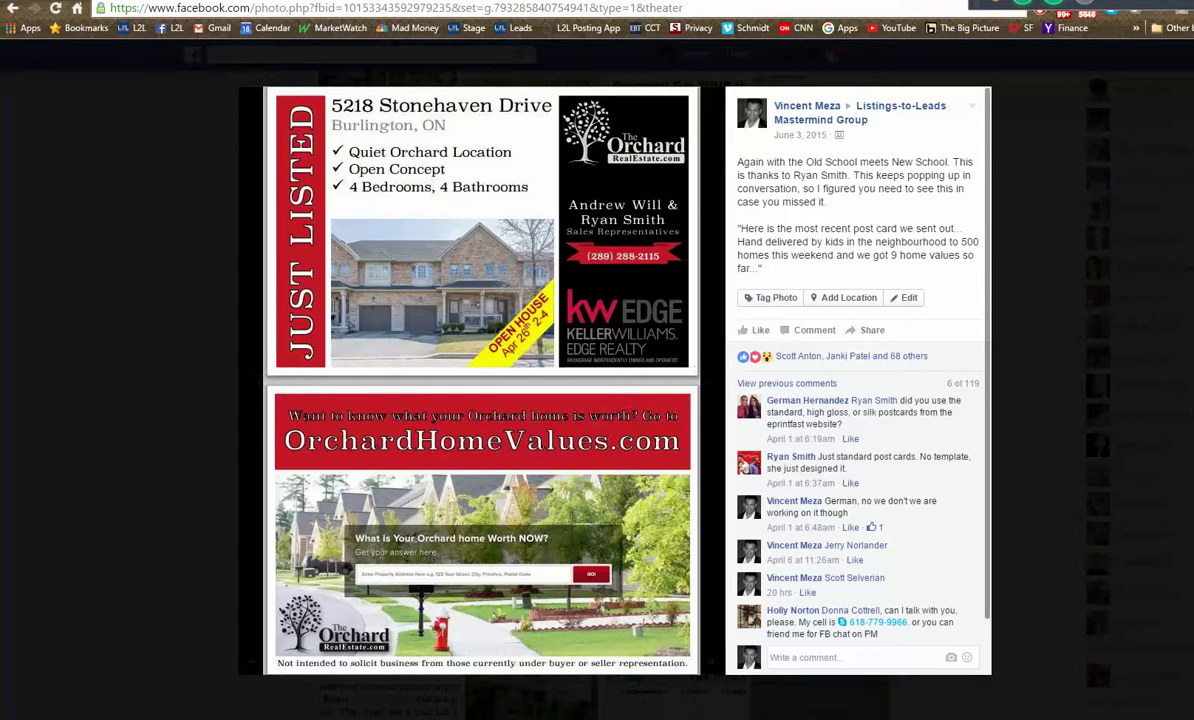
scroll(795, 460, "down", 1)
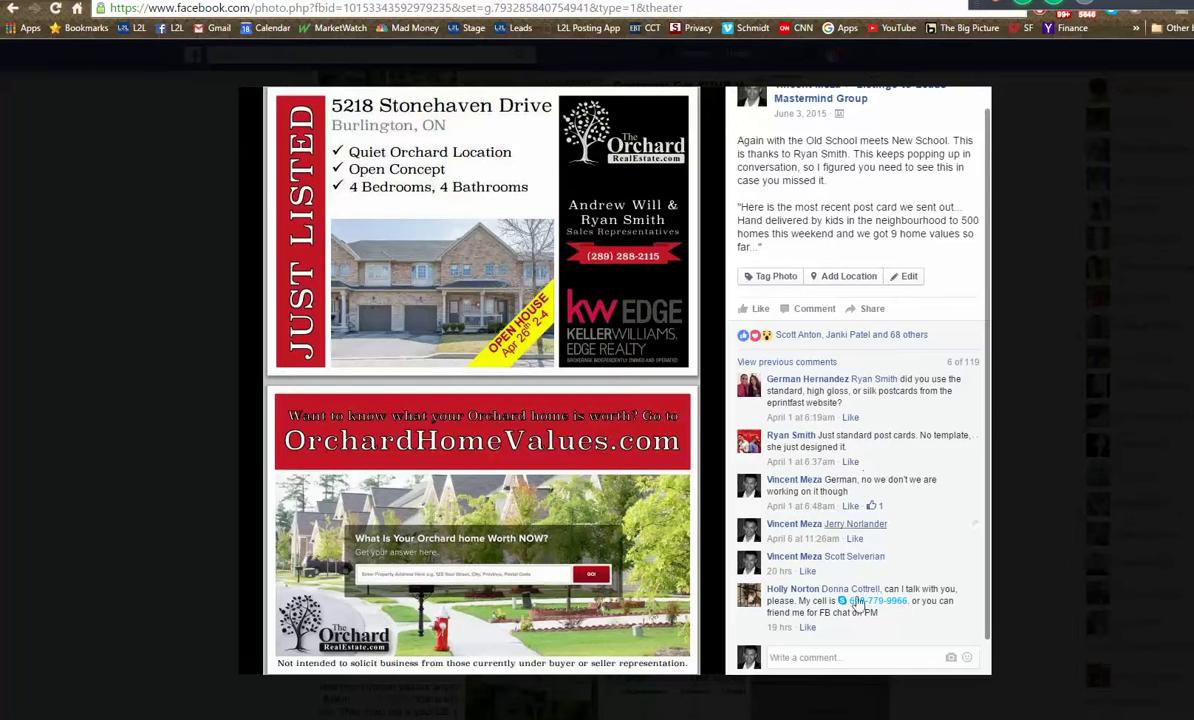
left_click(837, 657)
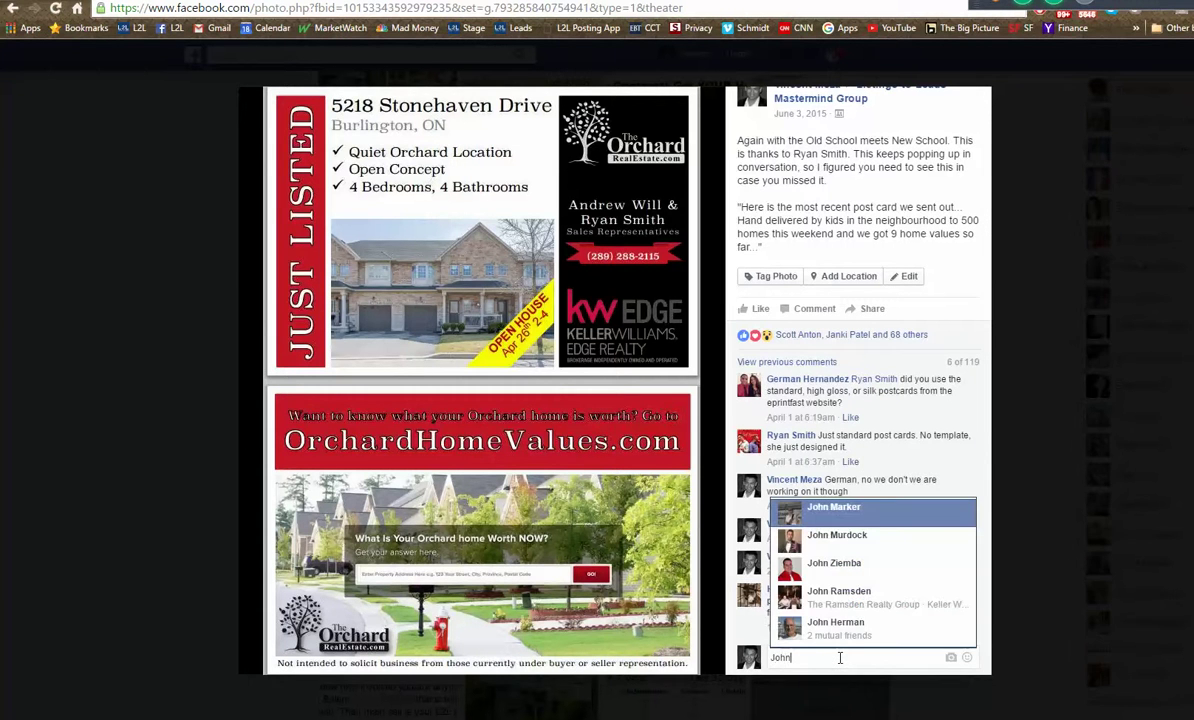
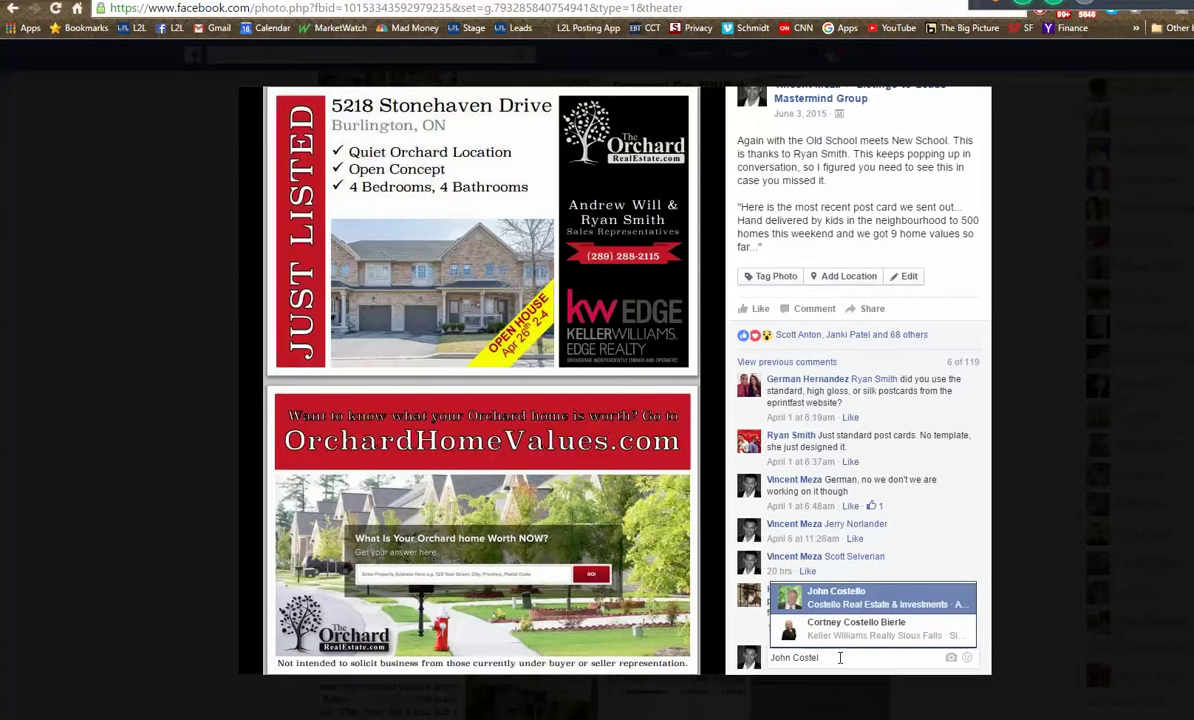
key("Return")
key("Return")
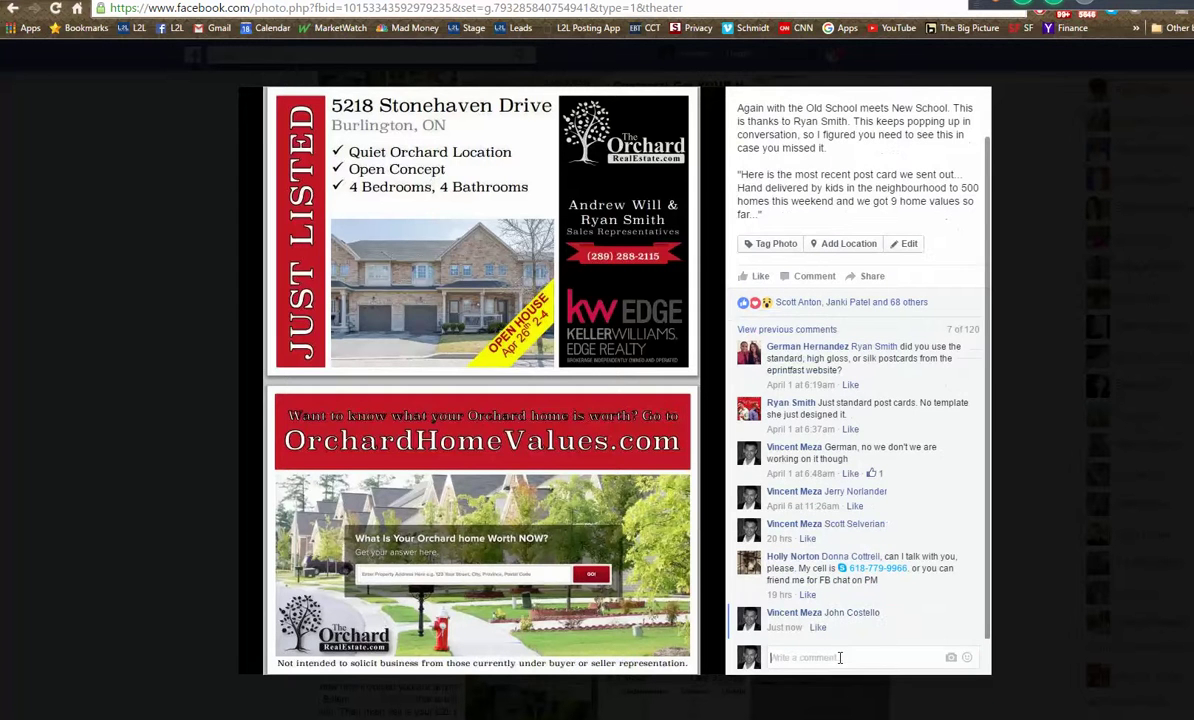
left_click(1177, 74)
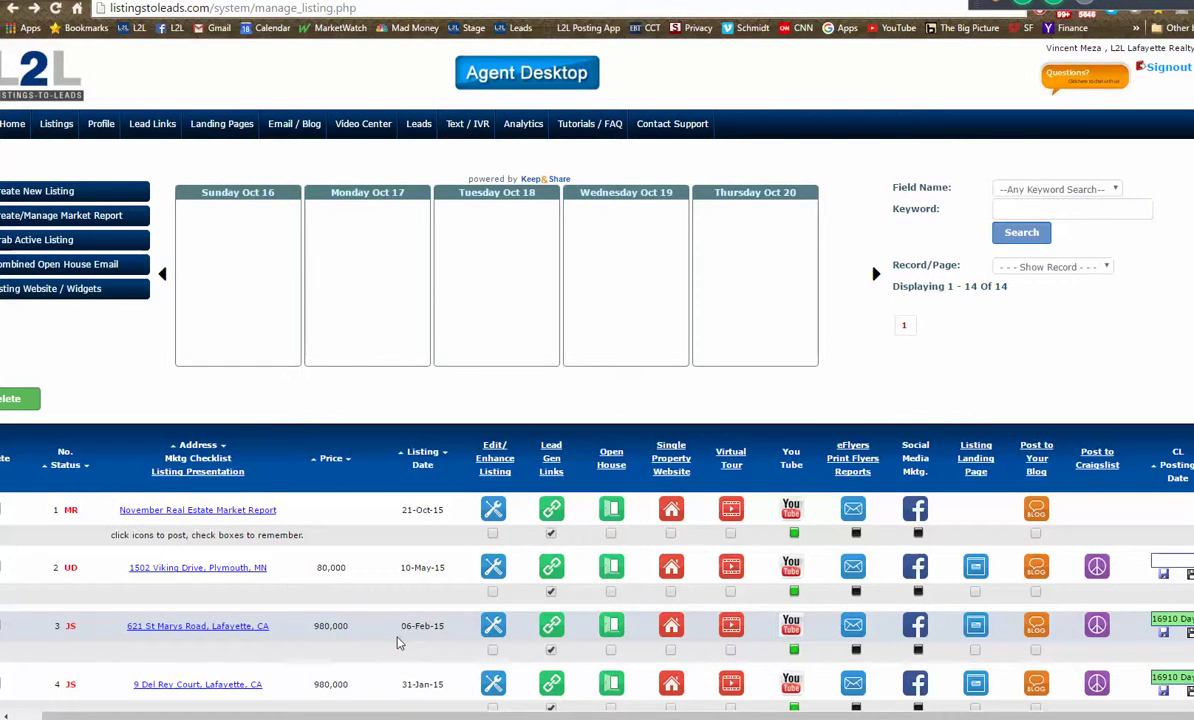
Step: Scroll through the 14-record Manage Listings table
scroll(568, 624, "down", 1)
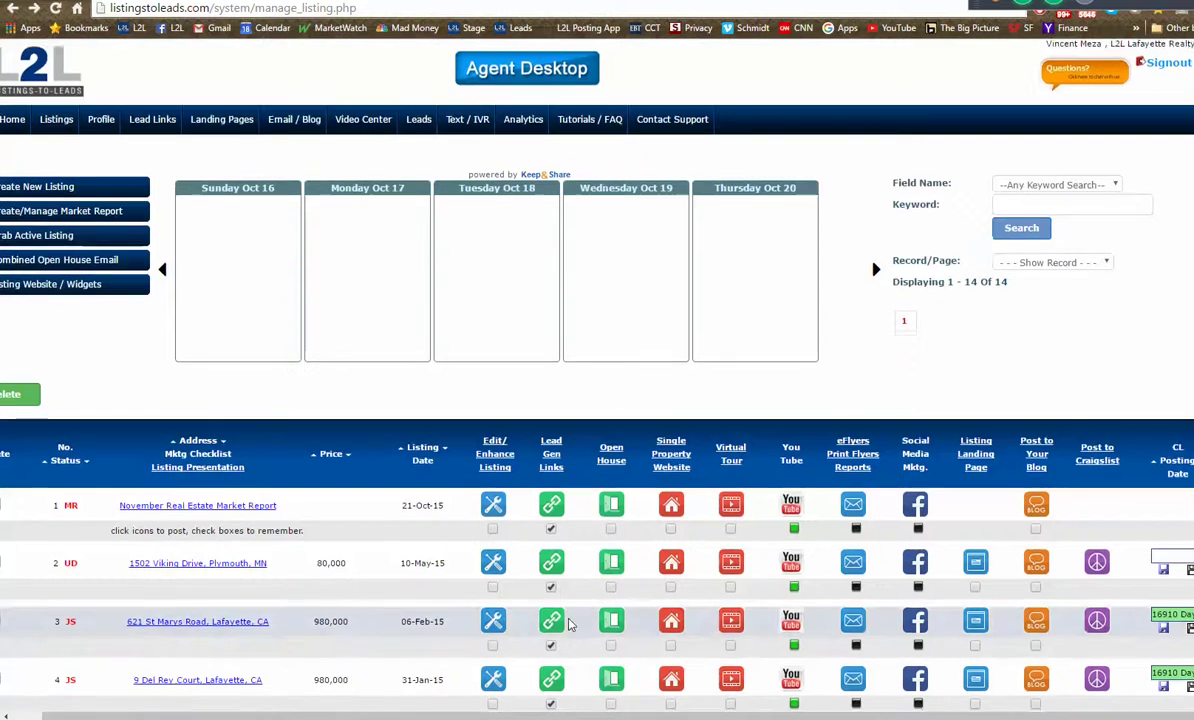
scroll(568, 624, "down", 3)
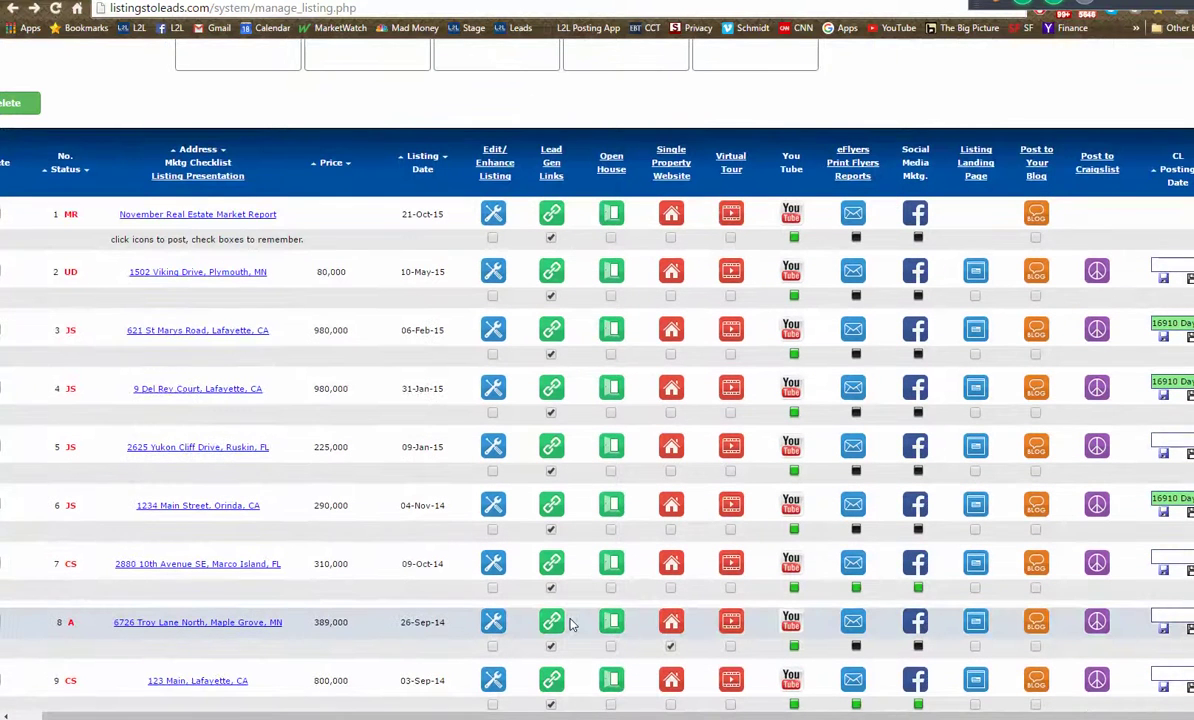
scroll(586, 602, "up", 3)
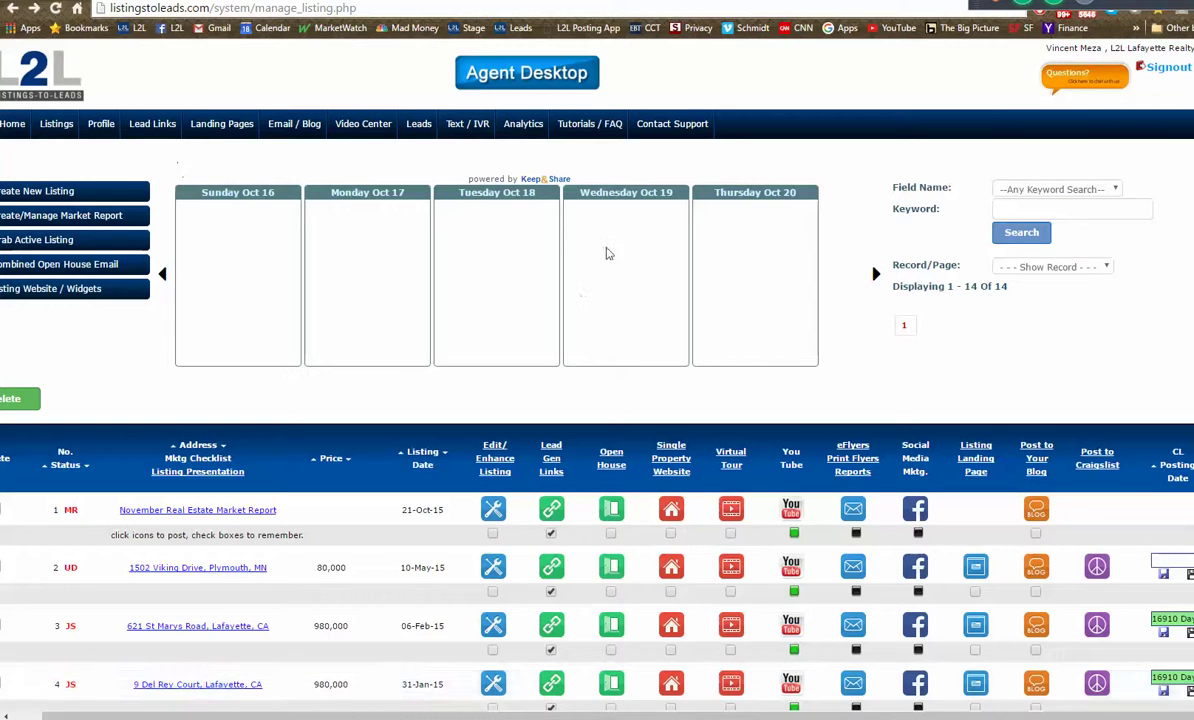
left_click_drag(587, 716, 557, 716)
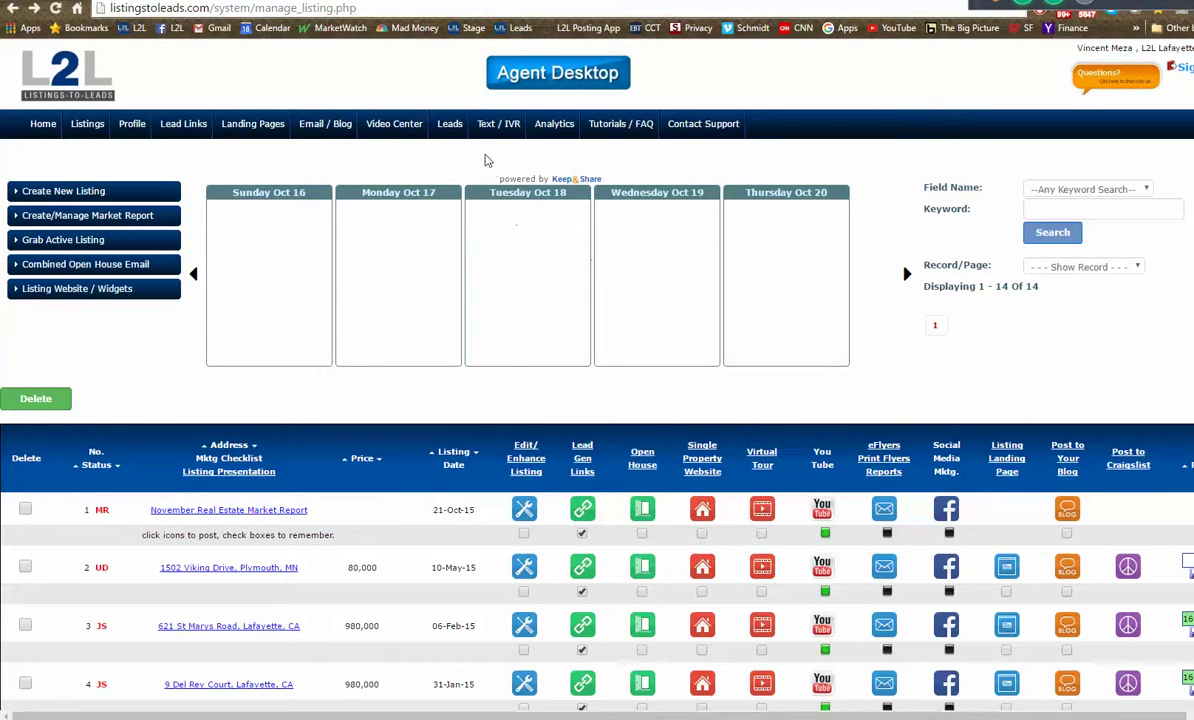
Step: In Video Center, start new tab content and assign it to all listings
left_click(402, 130)
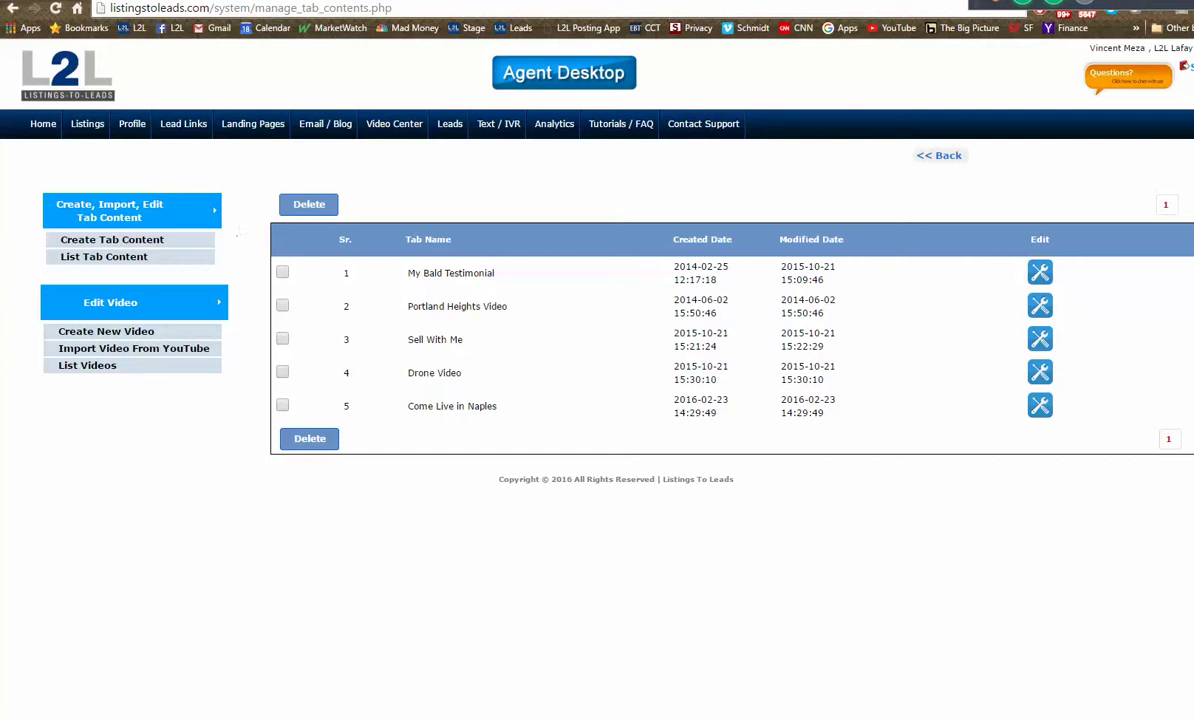
left_click(104, 242)
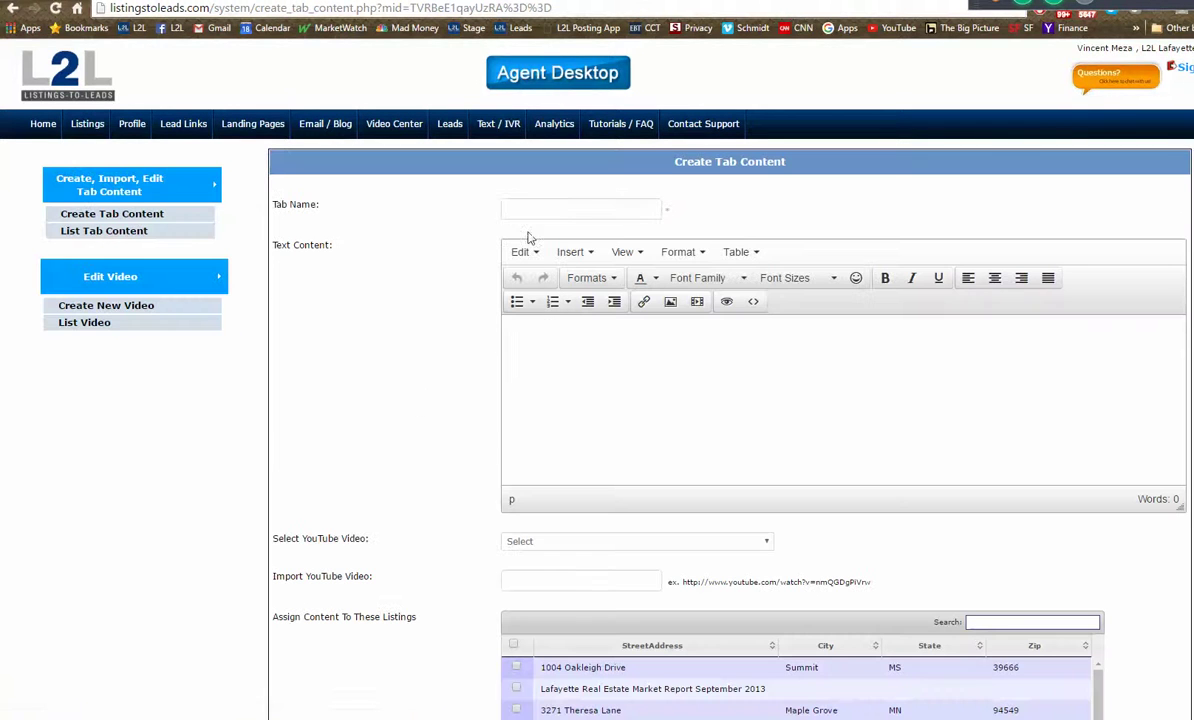
left_click(543, 208)
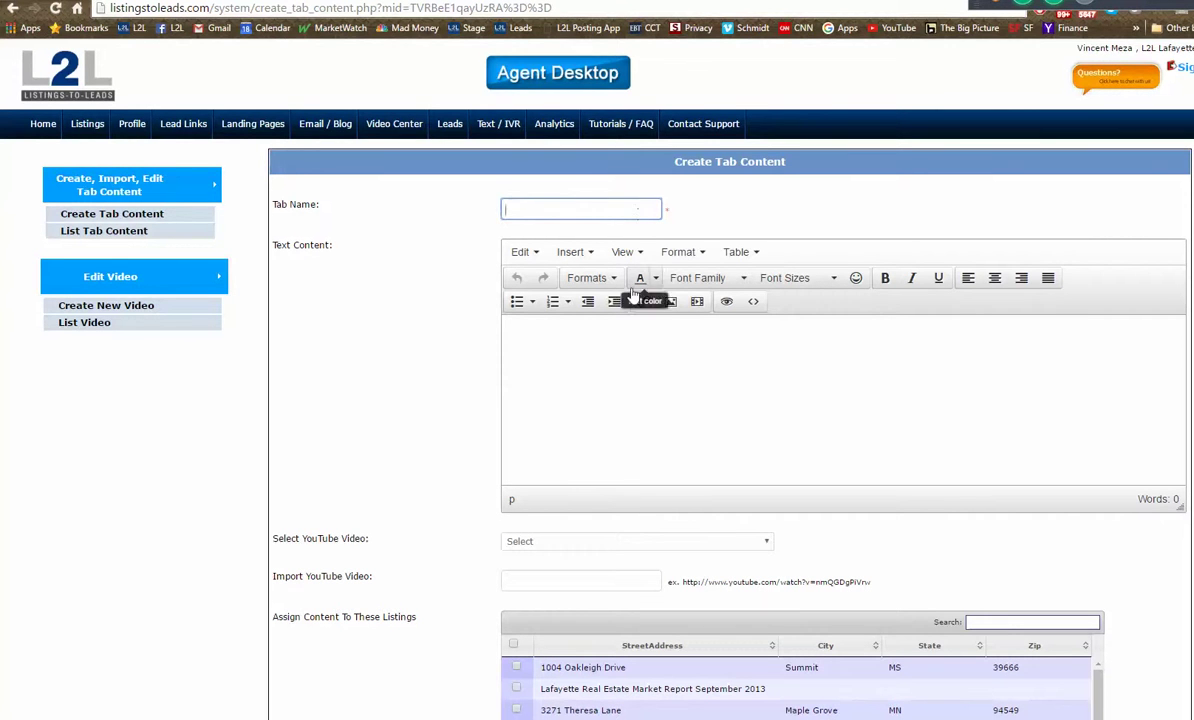
scroll(545, 616, "down", 3)
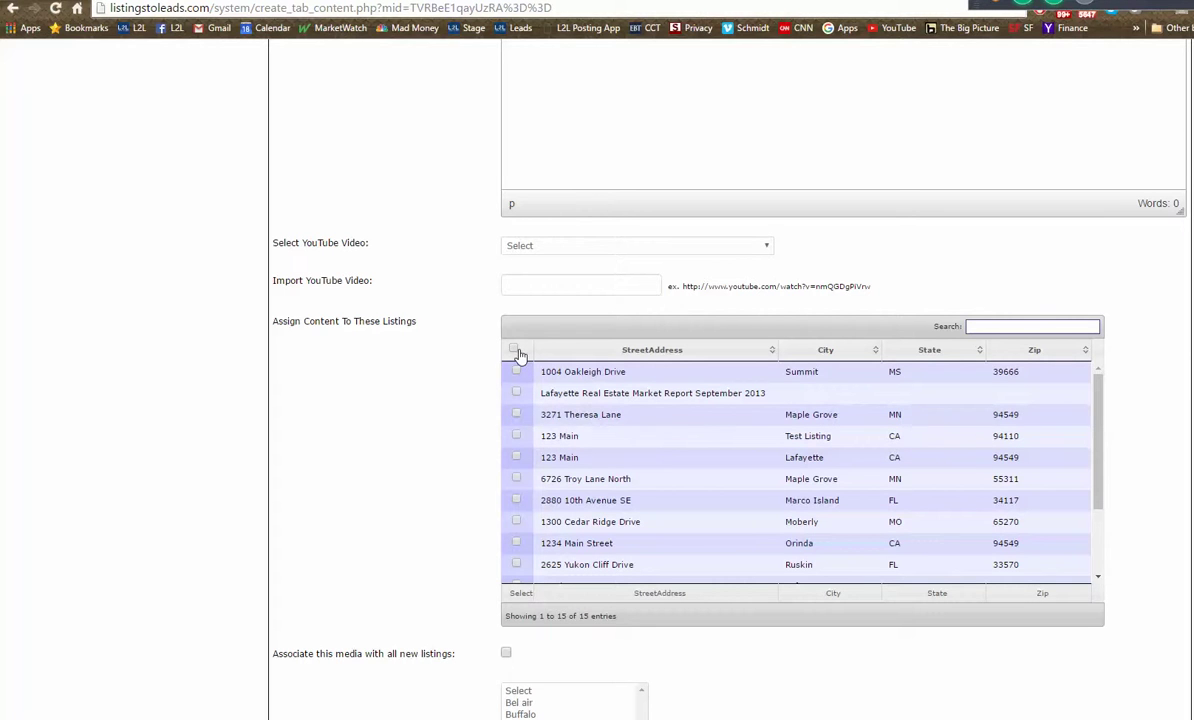
left_click(514, 349)
Step: Glance at the Facebook group photos, then return and open the Contact Support page
left_click(311, 1)
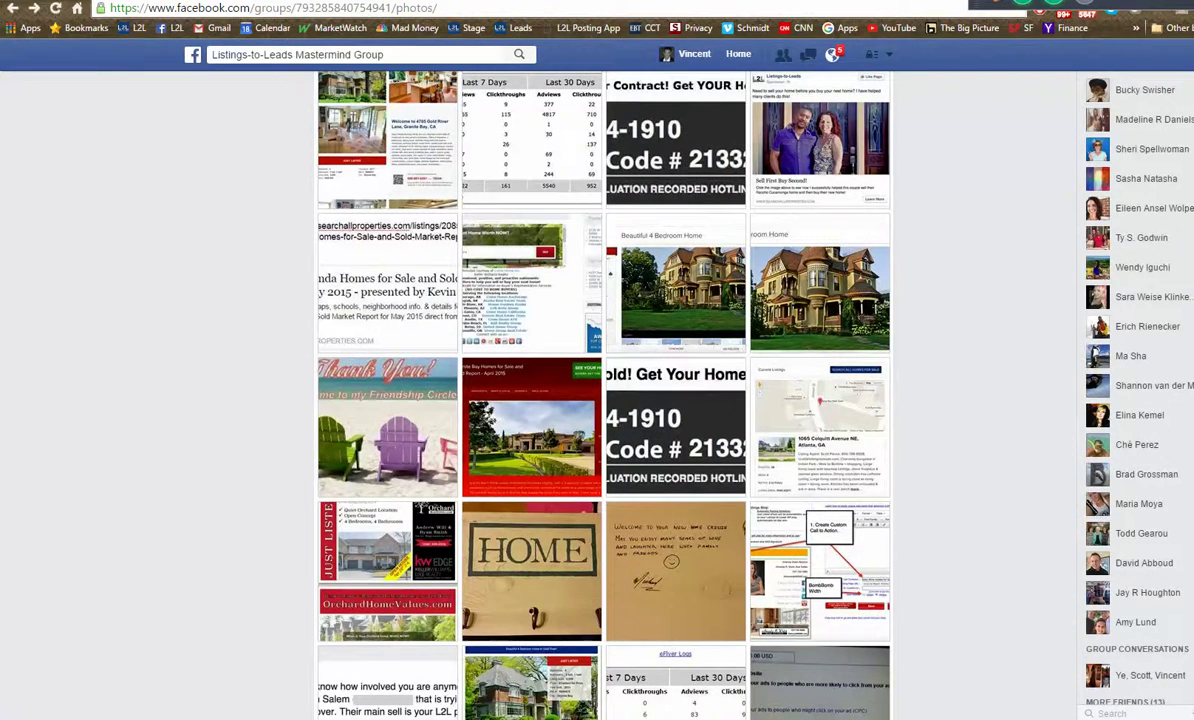
key("ctrl+shift+Tab")
scroll(200, 300, "up", 3)
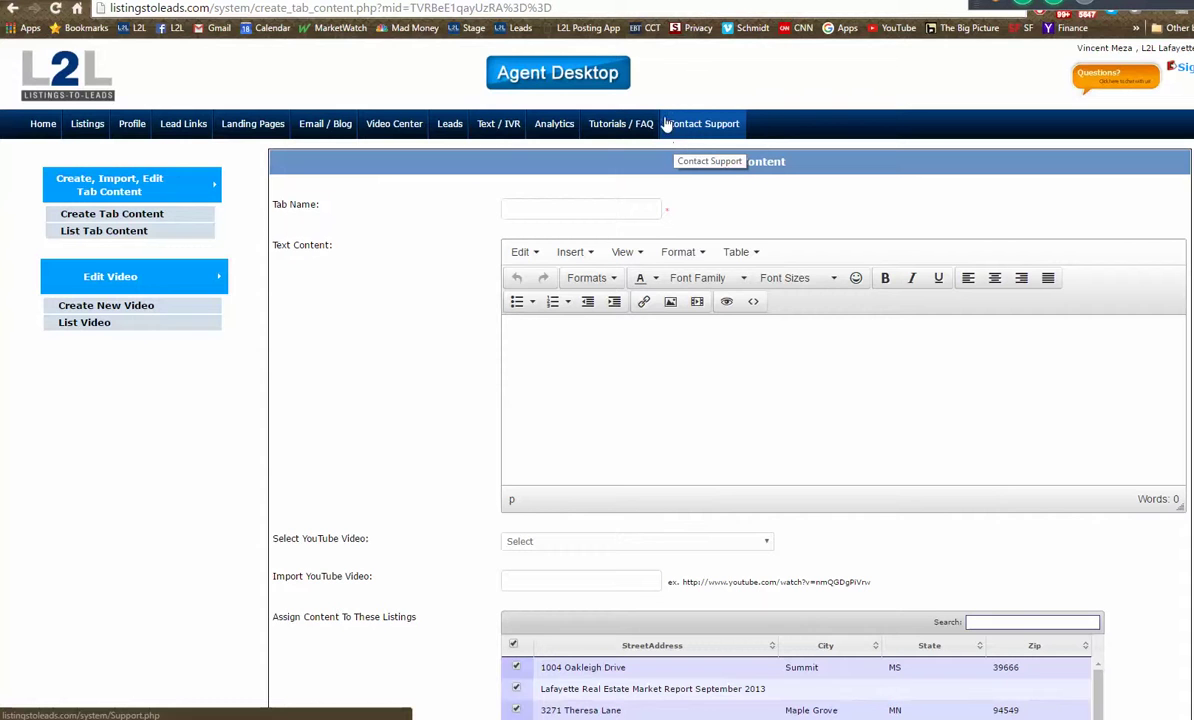
left_click(686, 131)
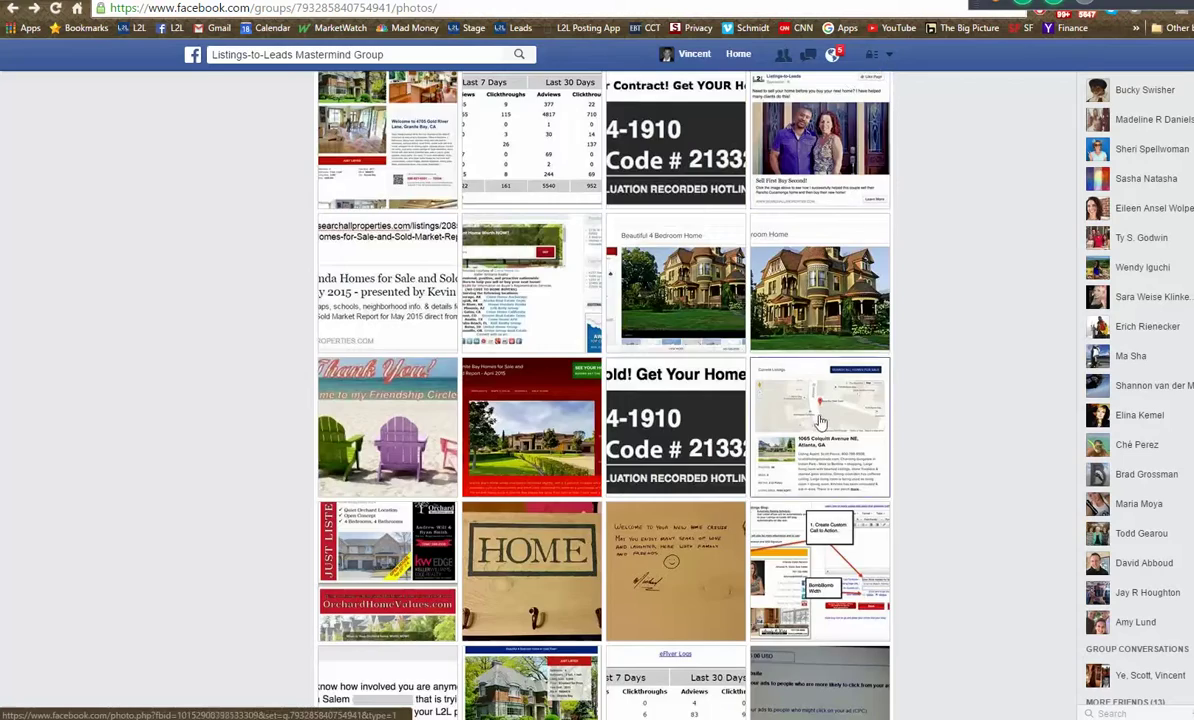
Step: Search the Mastermind Group for a member's name to find their open-house post
scroll(828, 402, "up", 4)
scroll(828, 402, "up", 15)
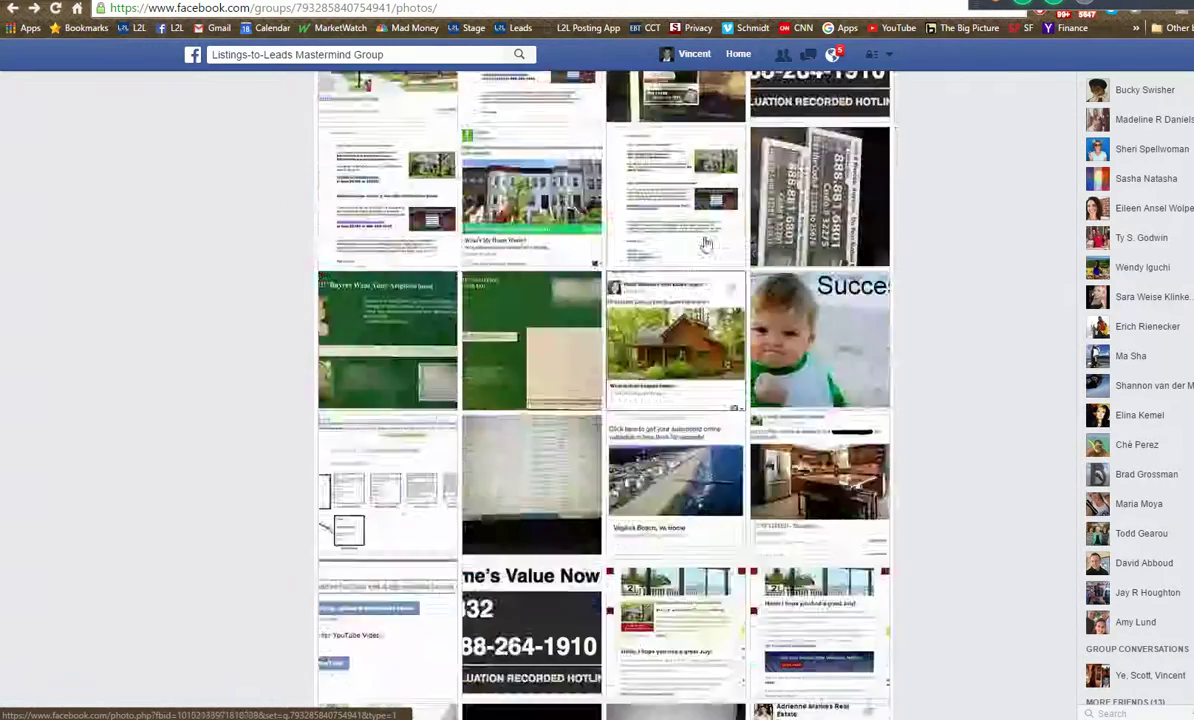
scroll(700, 240, "up", 15)
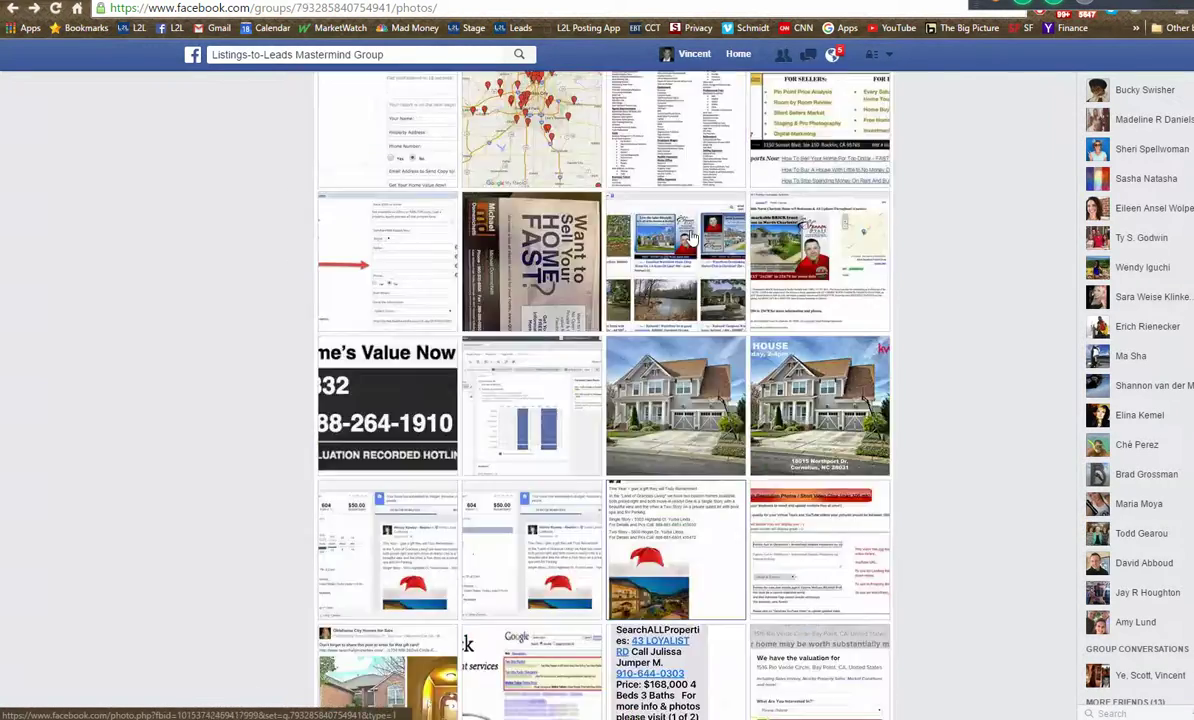
scroll(690, 235, "up", 10)
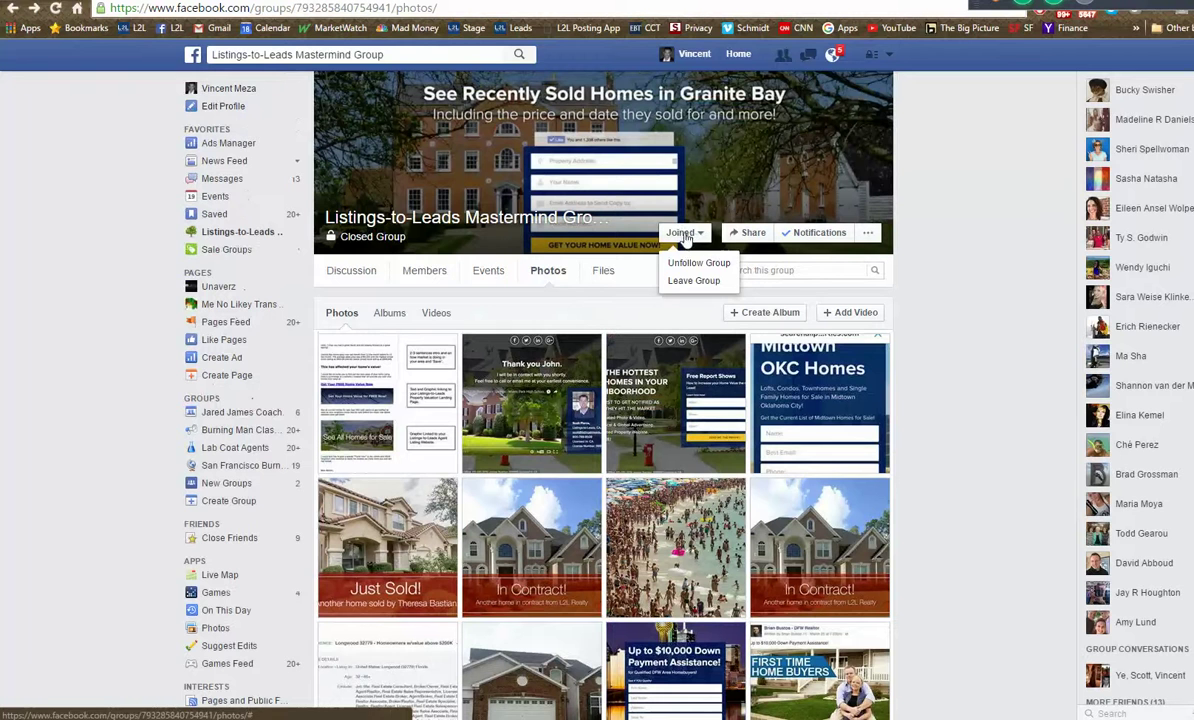
left_click(771, 270)
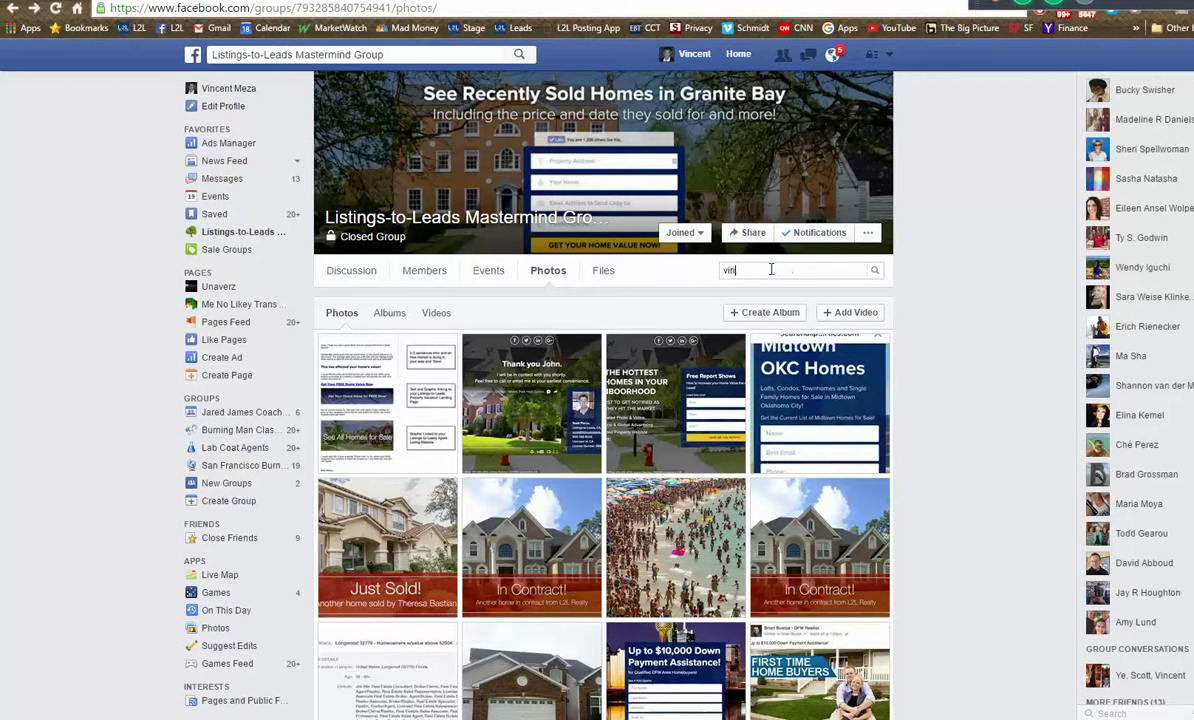
key("Return")
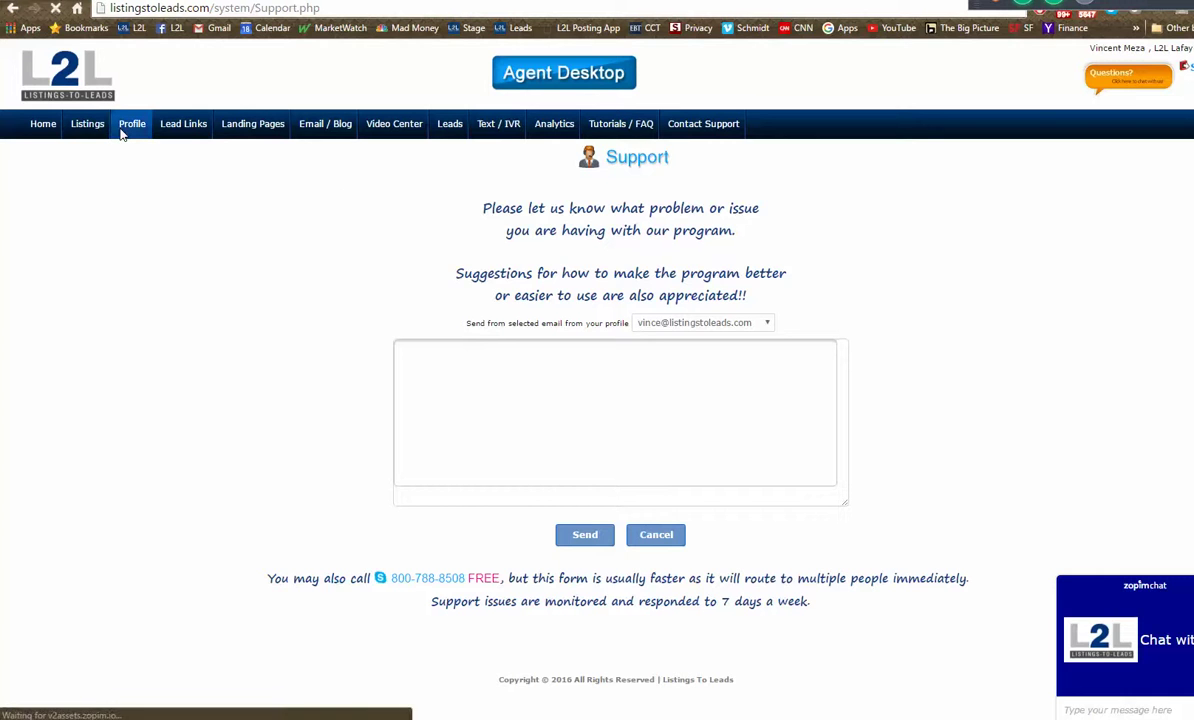
left_click(124, 127)
Step: Tick Send Leads To for Alternative Email 2 under the profile's Contact Details
scroll(346, 498, "down", 3)
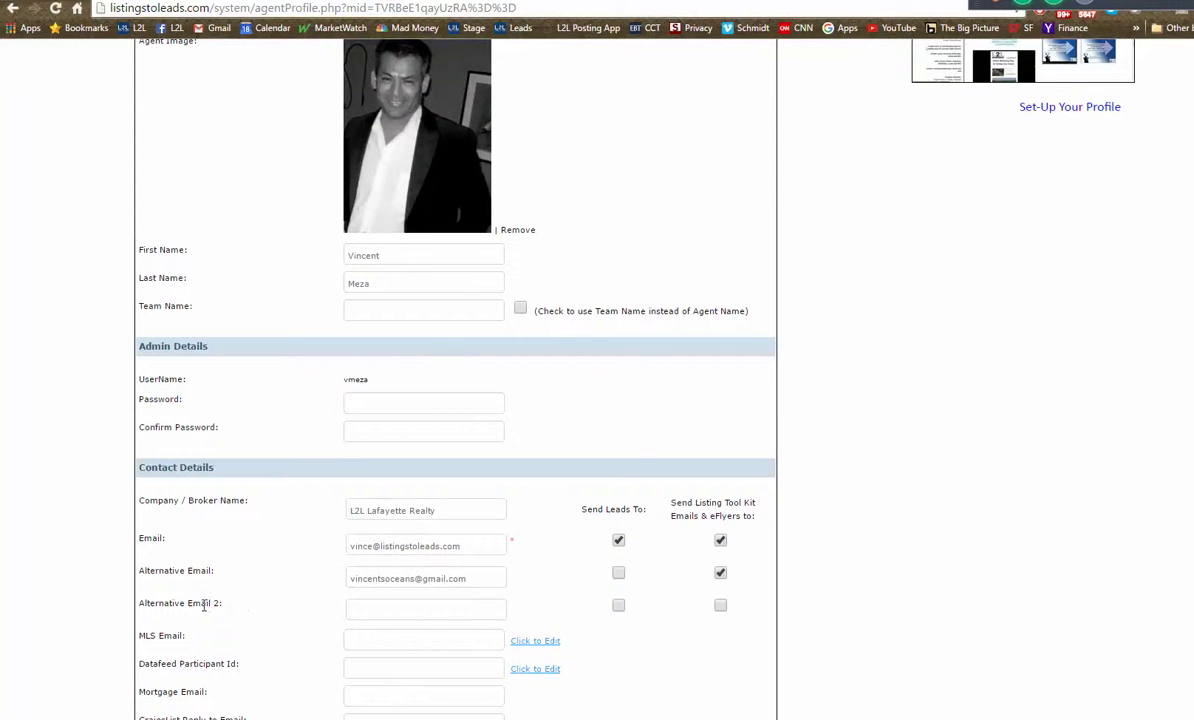
scroll(204, 606, "down", 2)
left_click(404, 465)
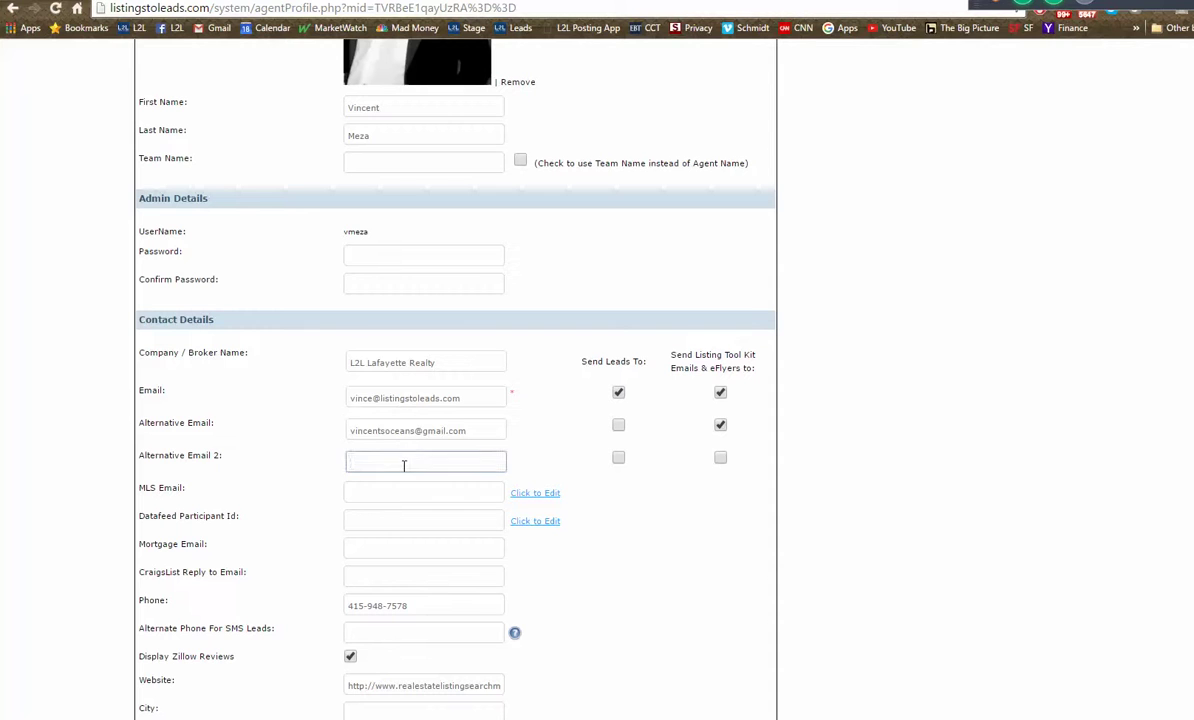
left_click(619, 458)
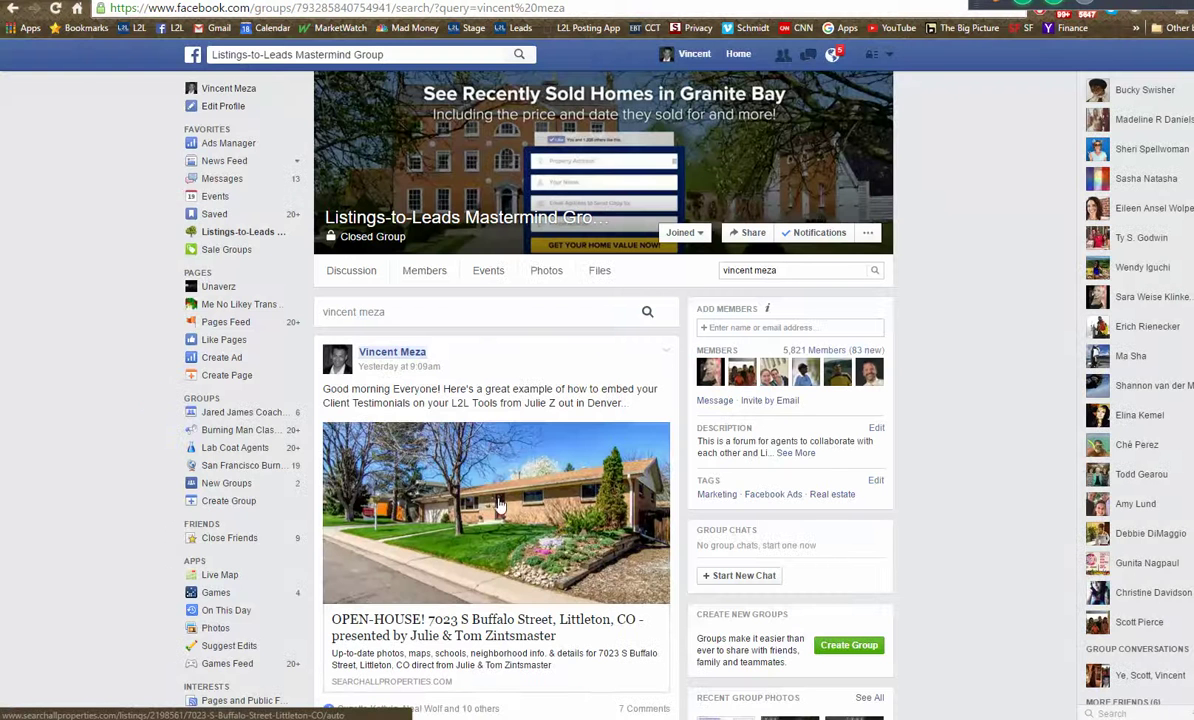
scroll(497, 503, "down", 2)
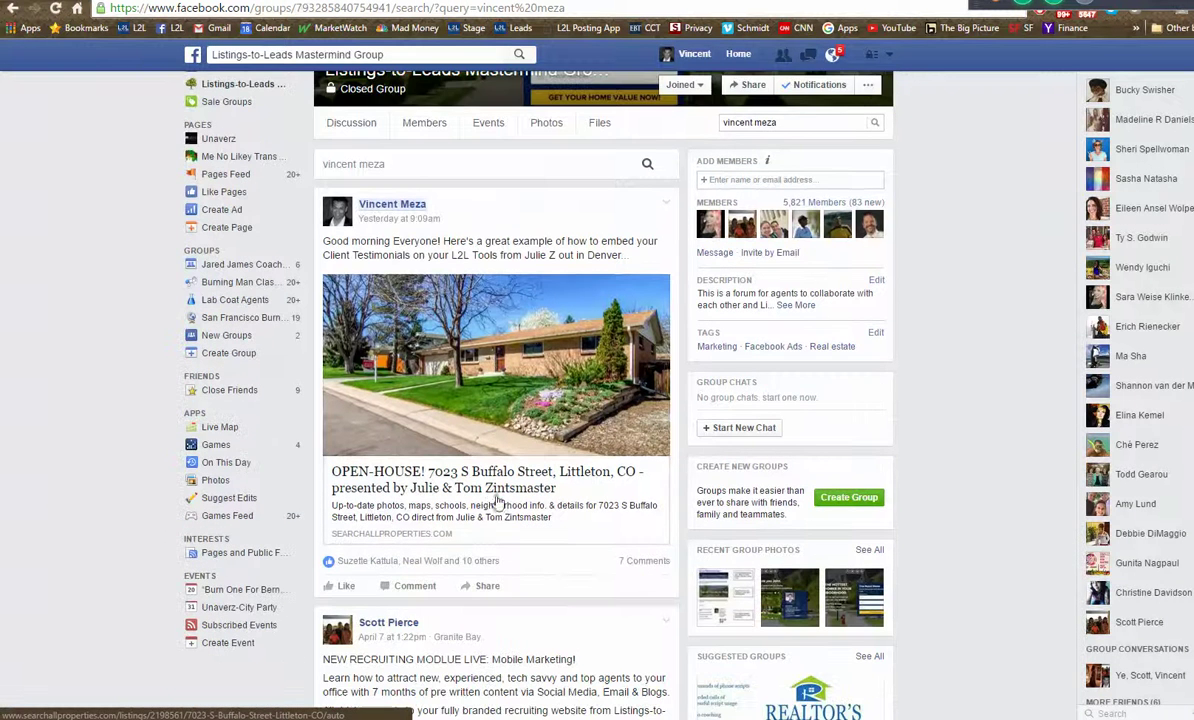
left_click(475, 402)
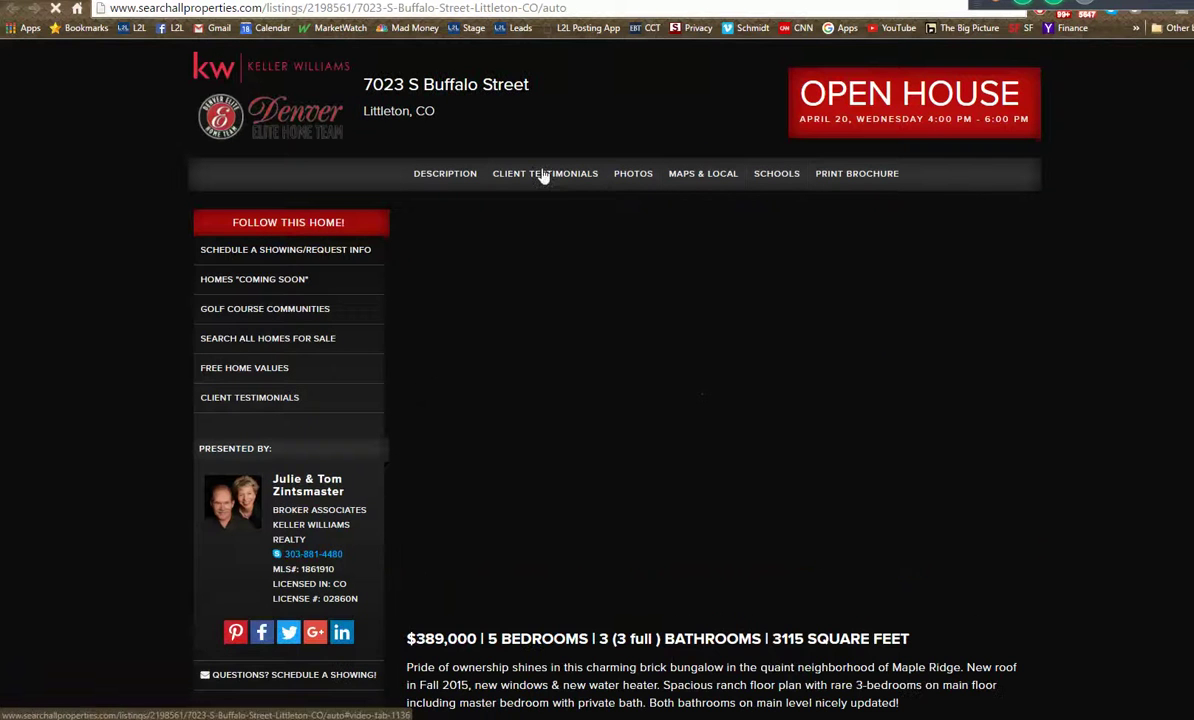
left_click(540, 175)
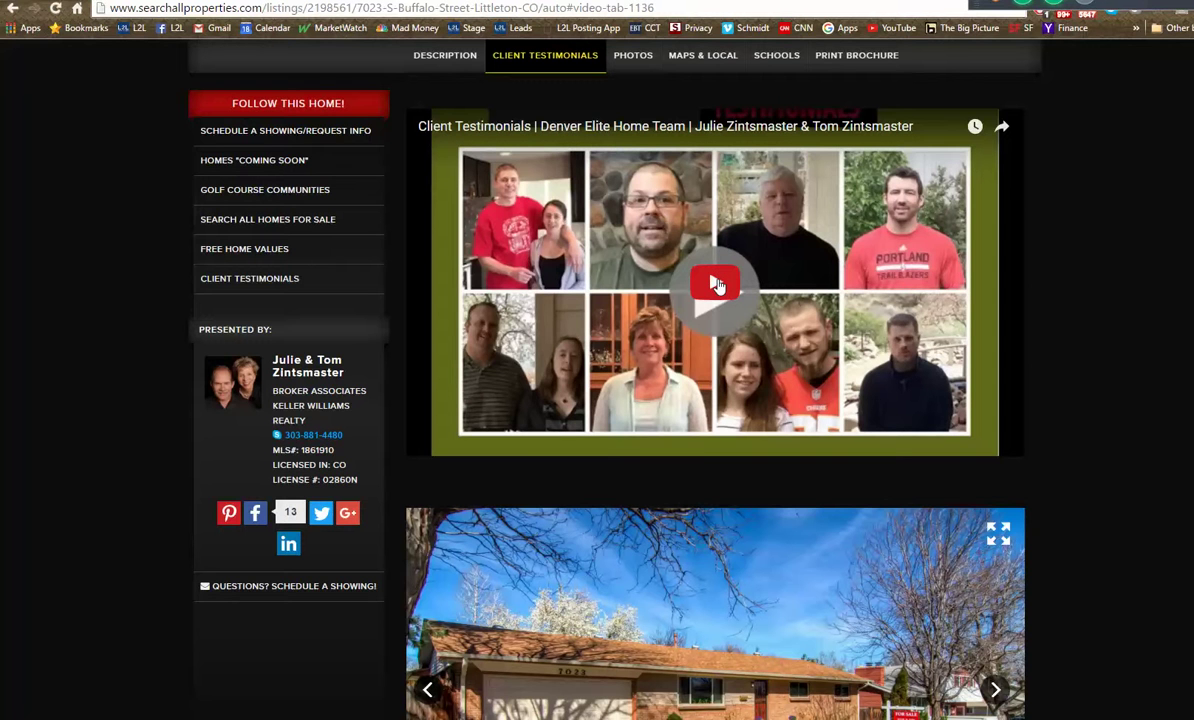
left_click(293, 282)
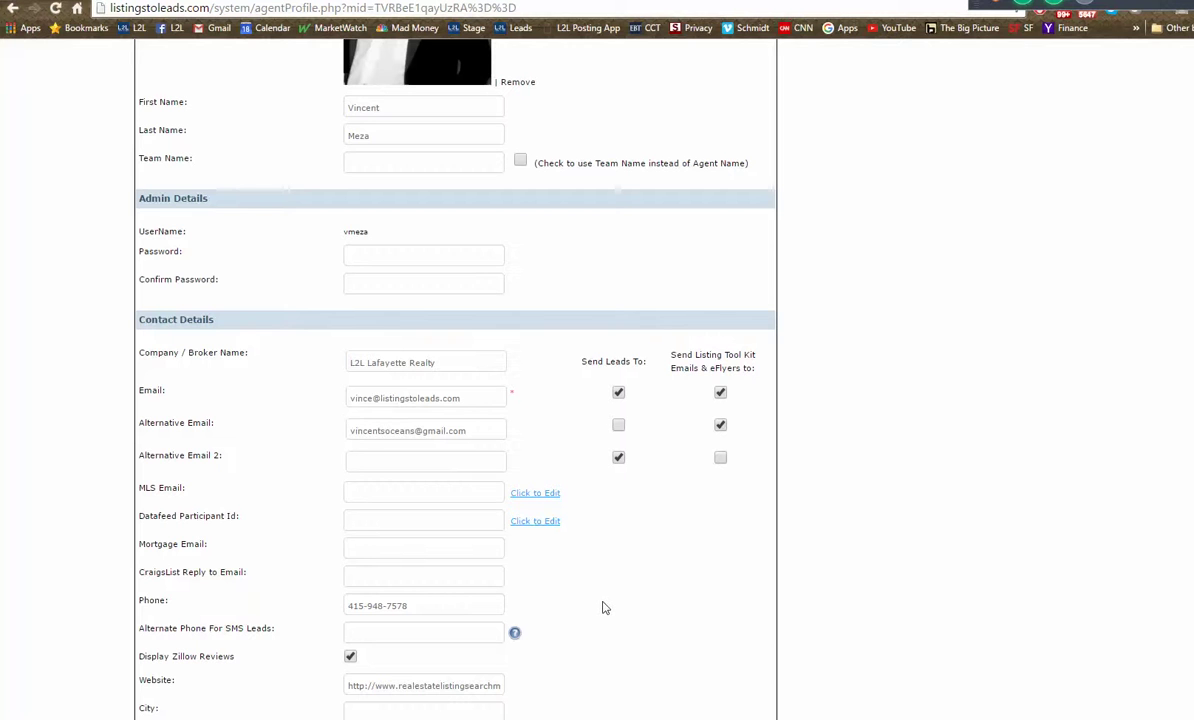
Step: Sign out of the agent account and bring up the login form
scroll(930, 690, "up", 4)
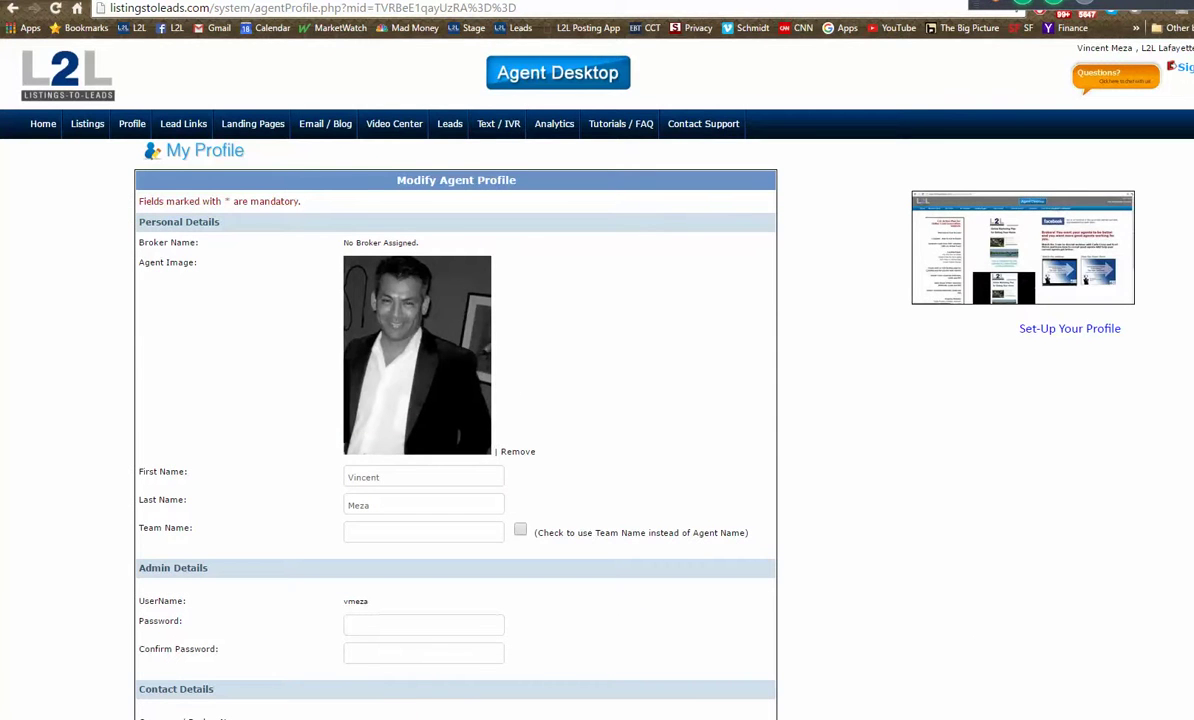
left_click(1182, 67)
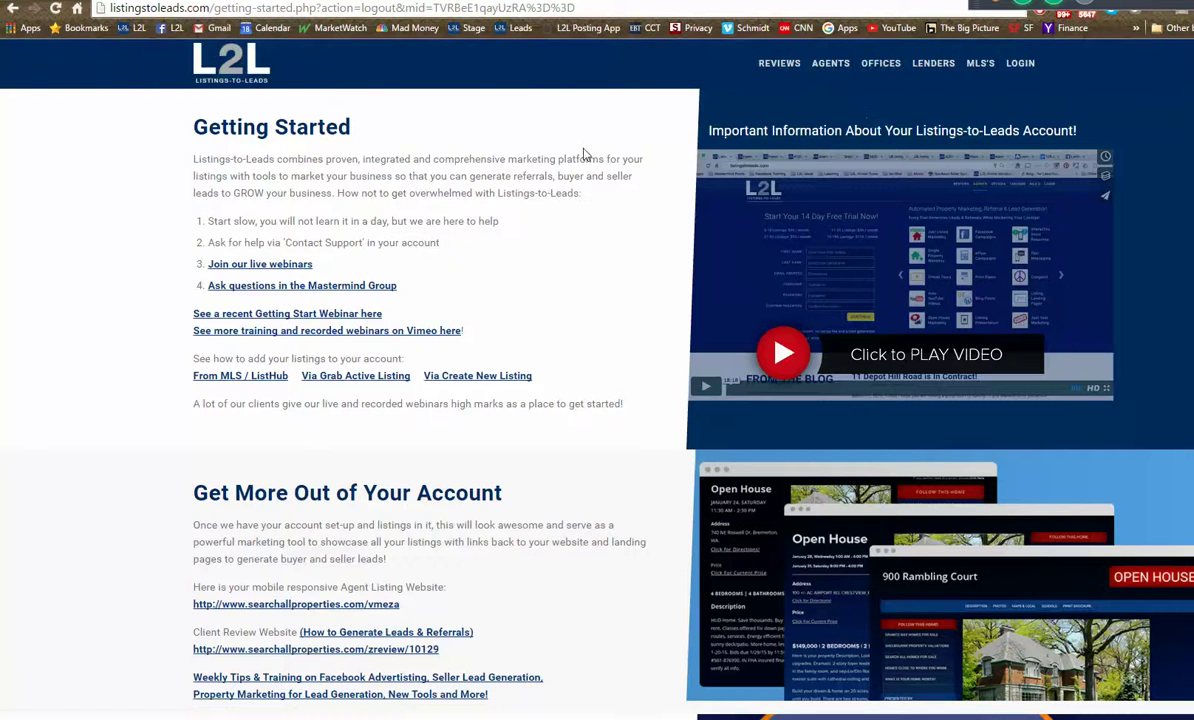
left_click(1020, 63)
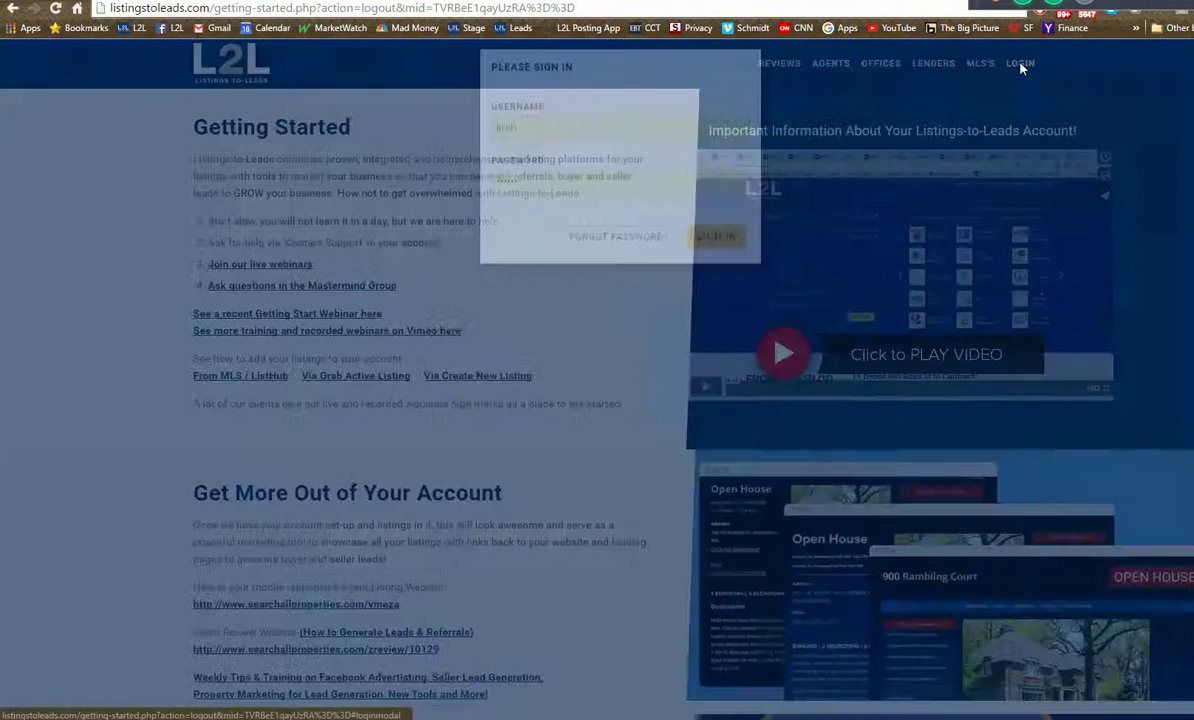
Step: Sign in as the broker using the username picked from autofill suggestions
left_click(597, 179)
double_click(597, 179)
type("v")
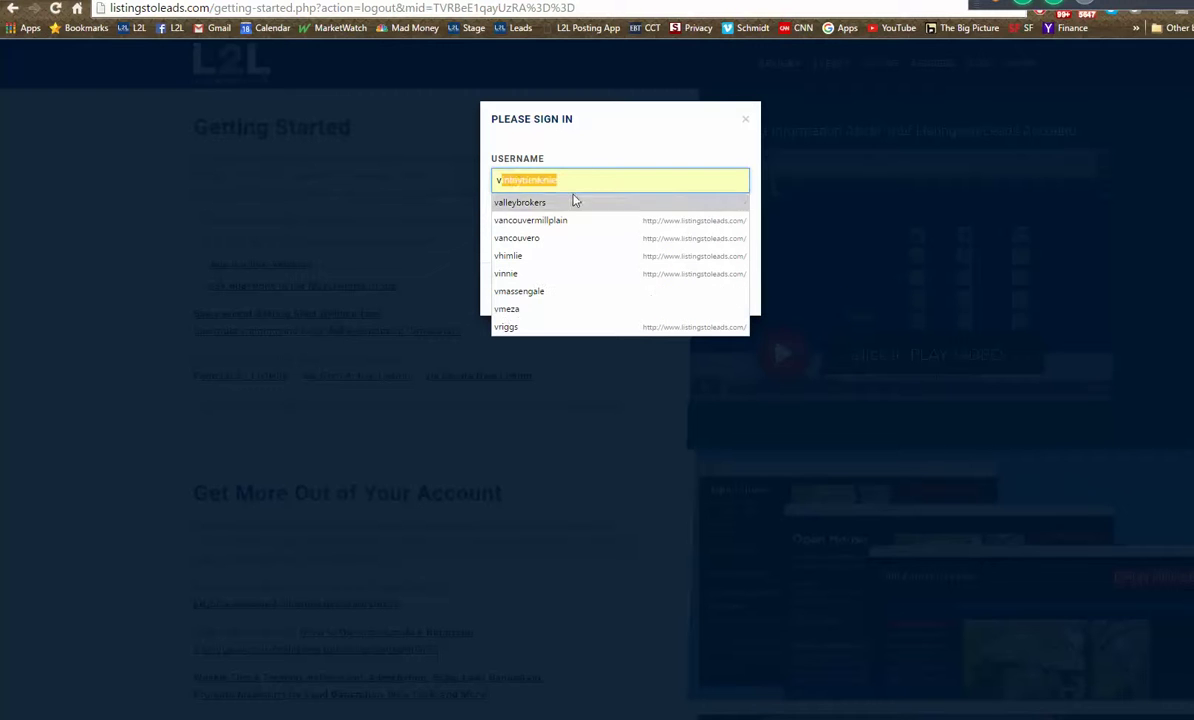
key("BackSpace")
type("cost")
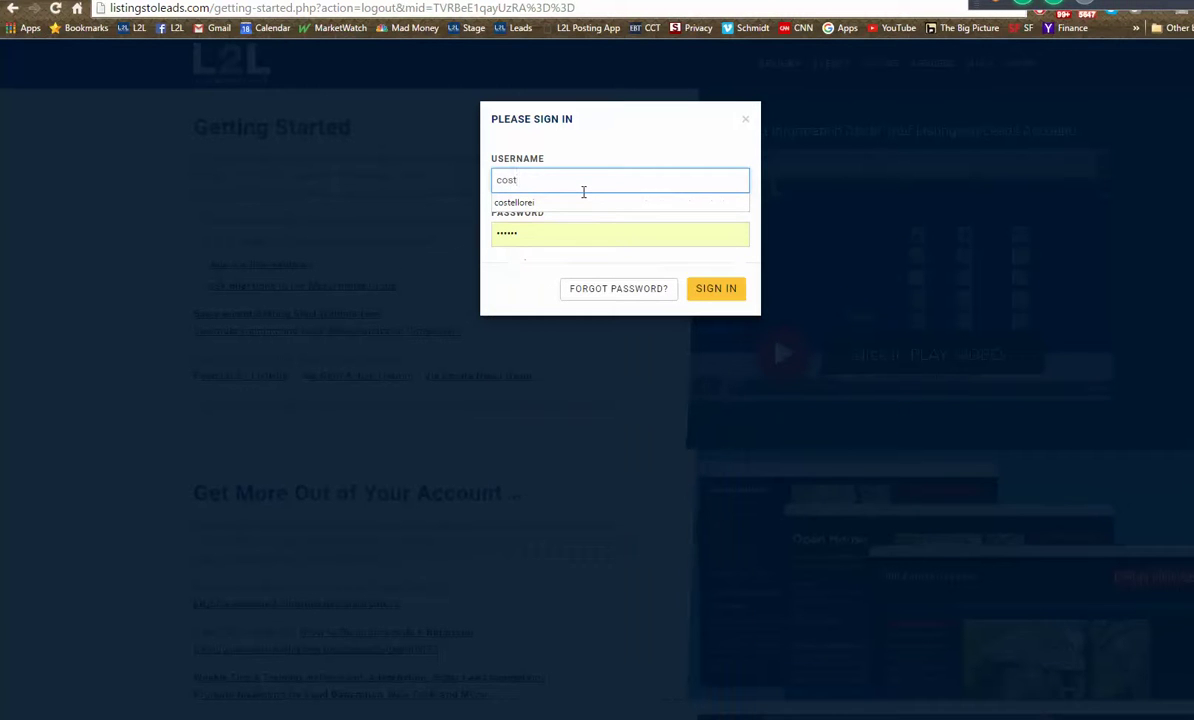
key("Down")
key("Return")
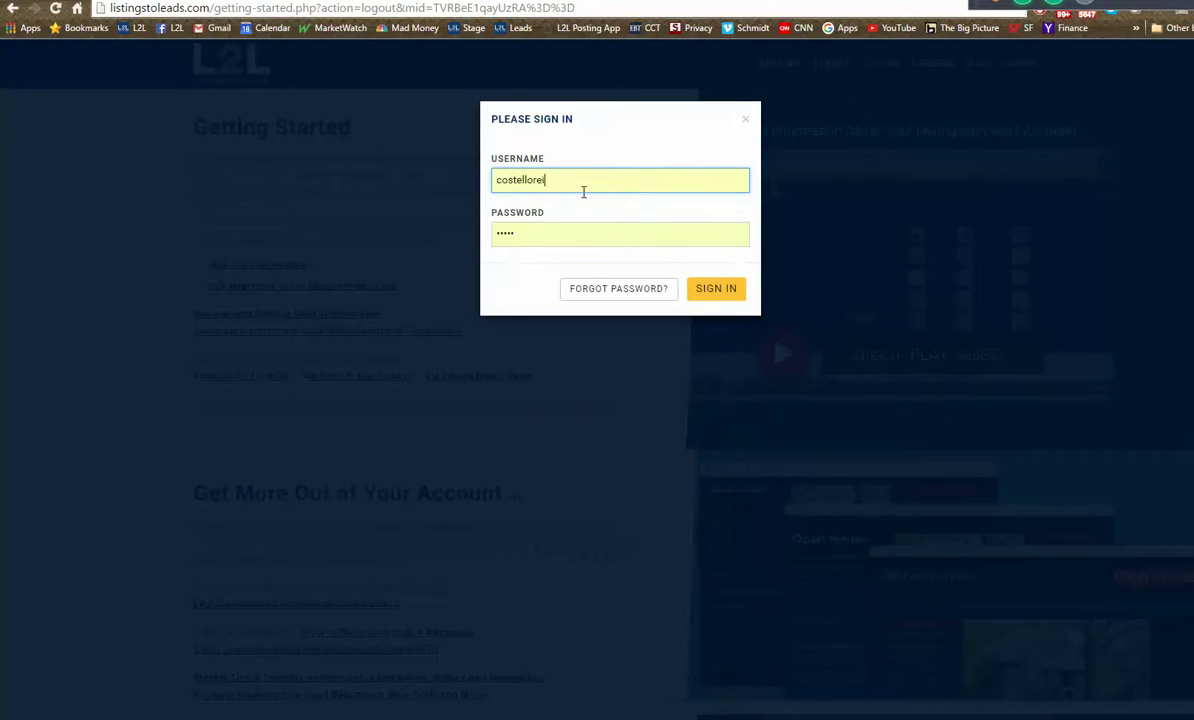
key("Return")
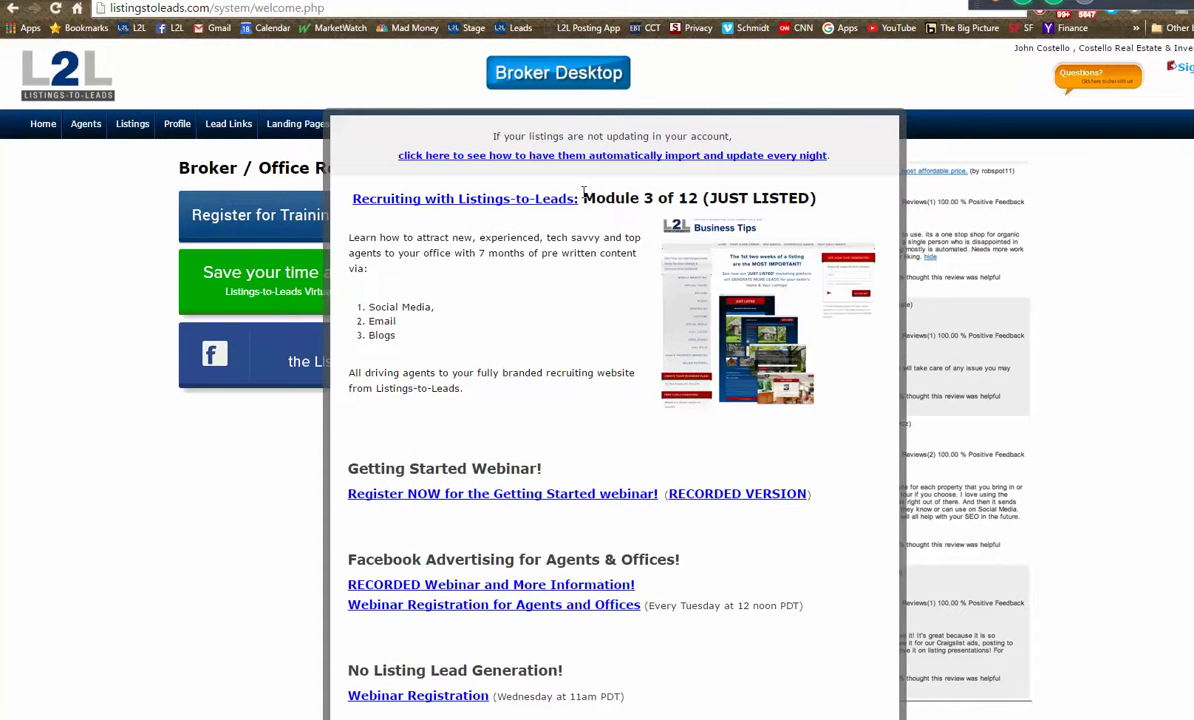
Step: Dismiss the webinar announcements and open the Modify Broker Profile form at Contact Details
left_click(104, 360)
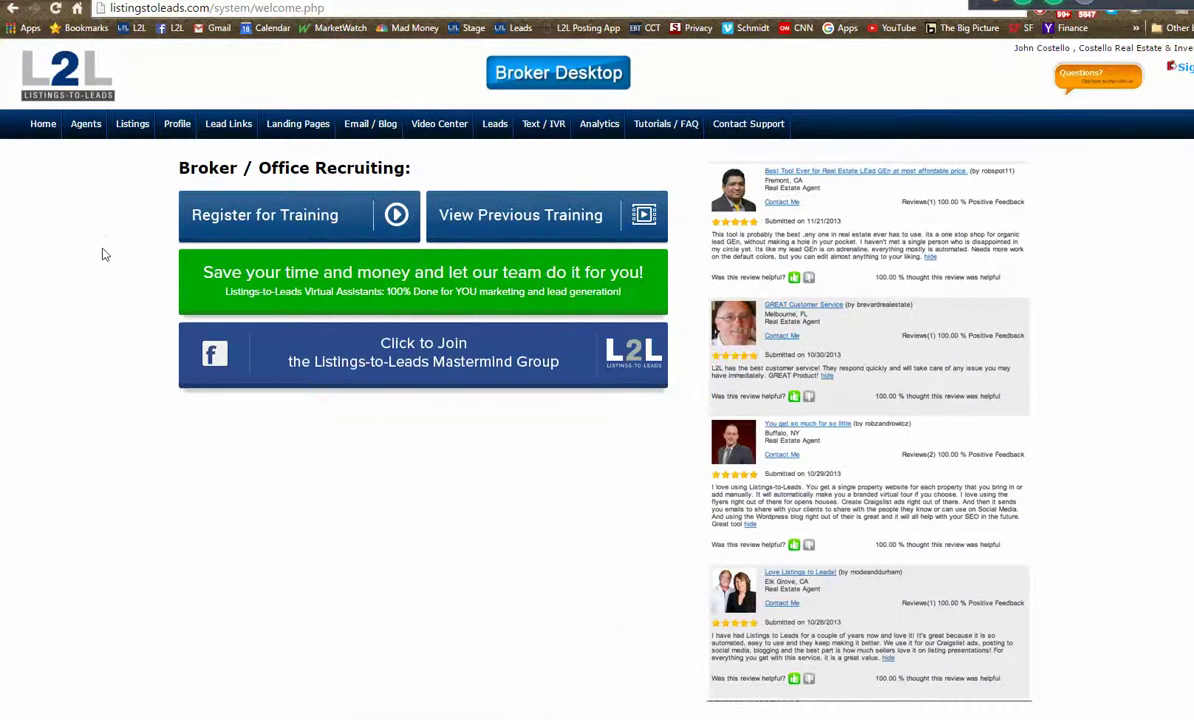
left_click(174, 124)
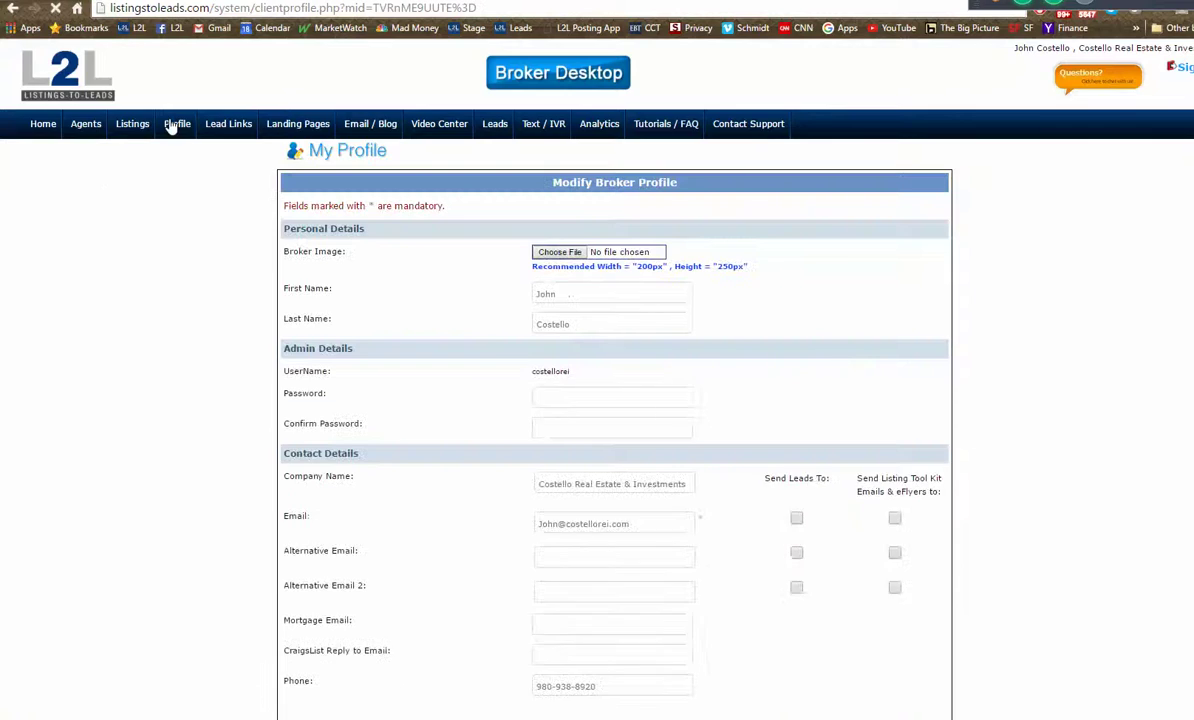
scroll(567, 376, "down", 4)
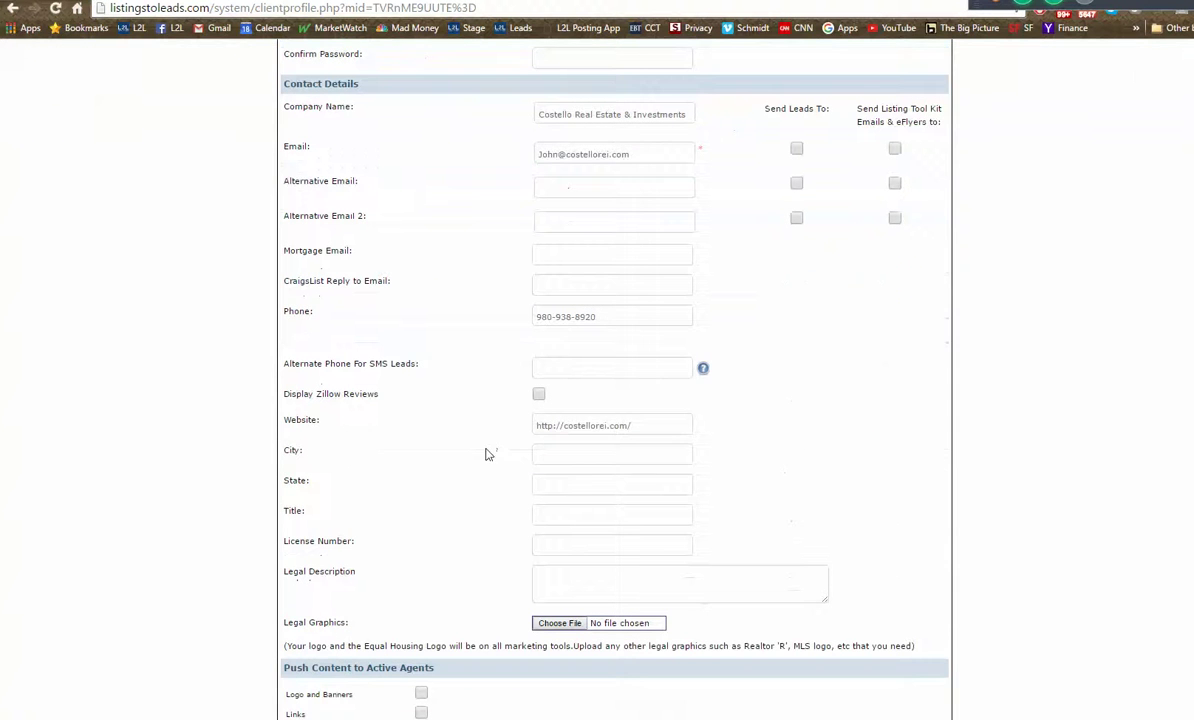
Step: Select the Alternative Email field and dismiss its saved email suggestions, leaving it blank
left_click(592, 189)
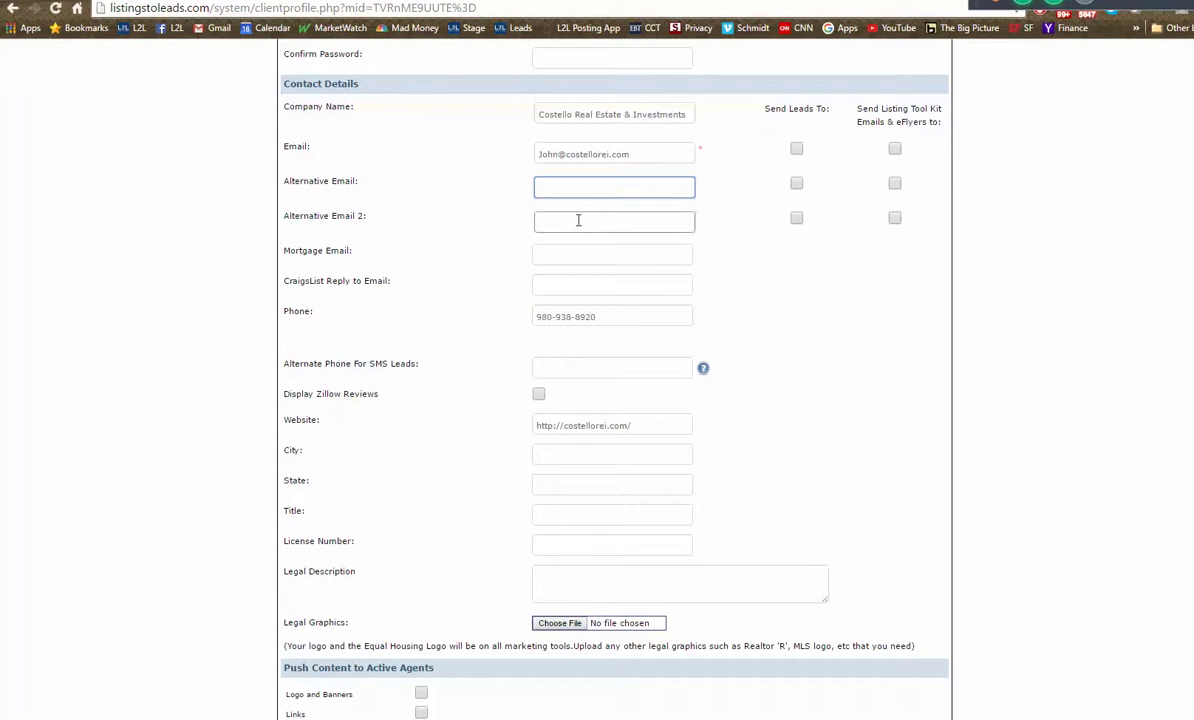
left_click(566, 190)
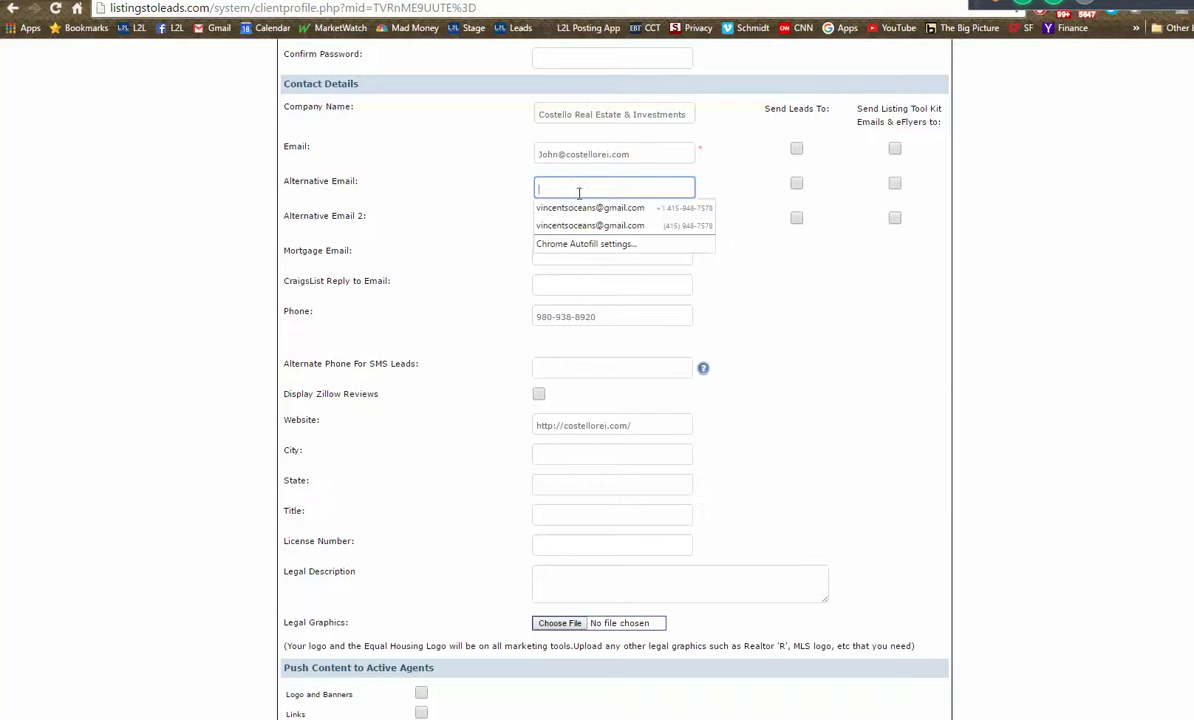
left_click(800, 186)
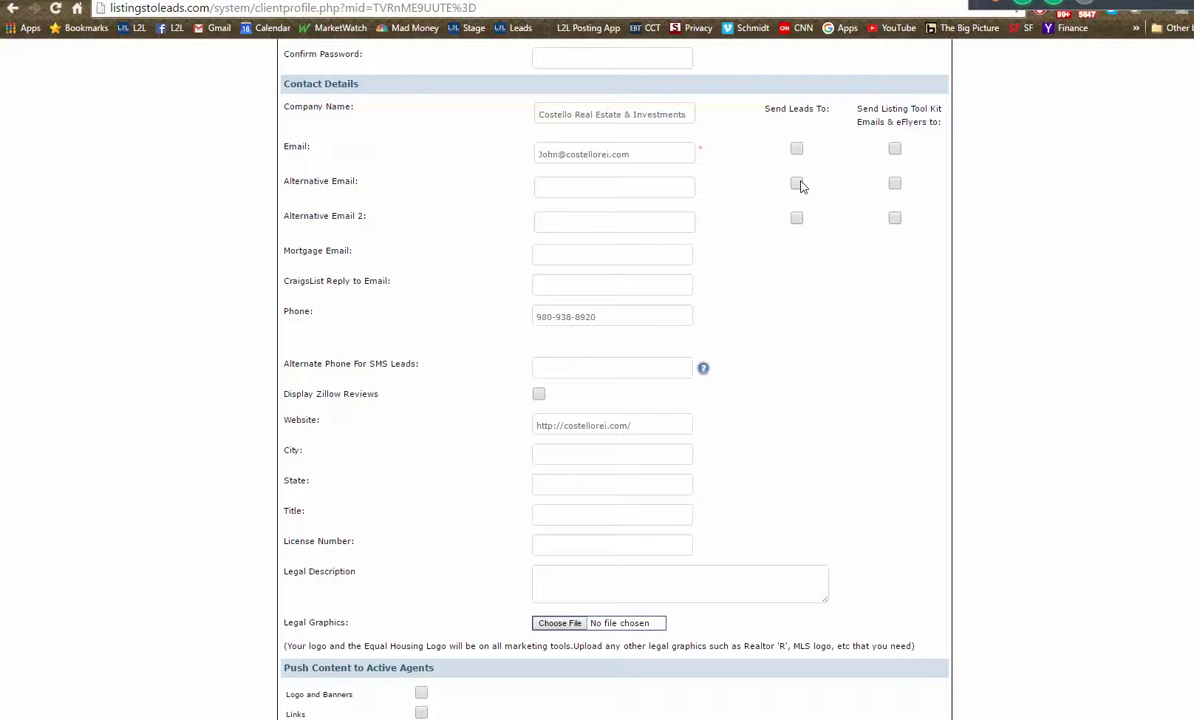
scroll(824, 219, "up", 3)
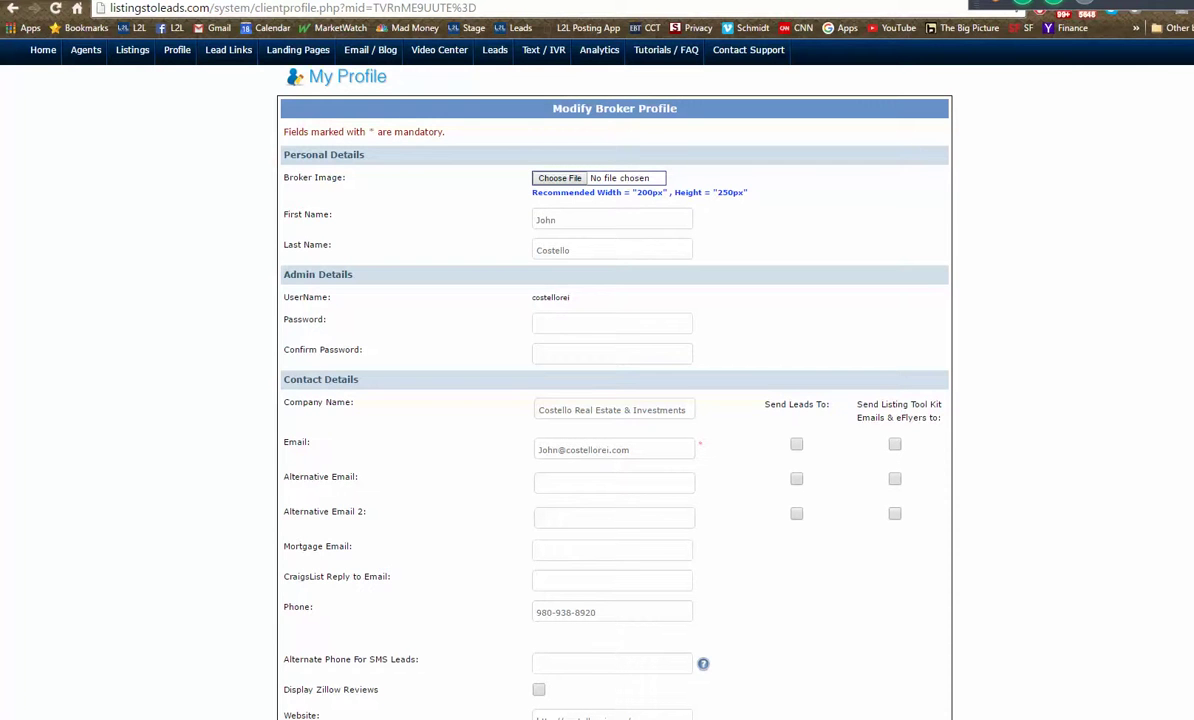
scroll(1087, 582, "up", 1)
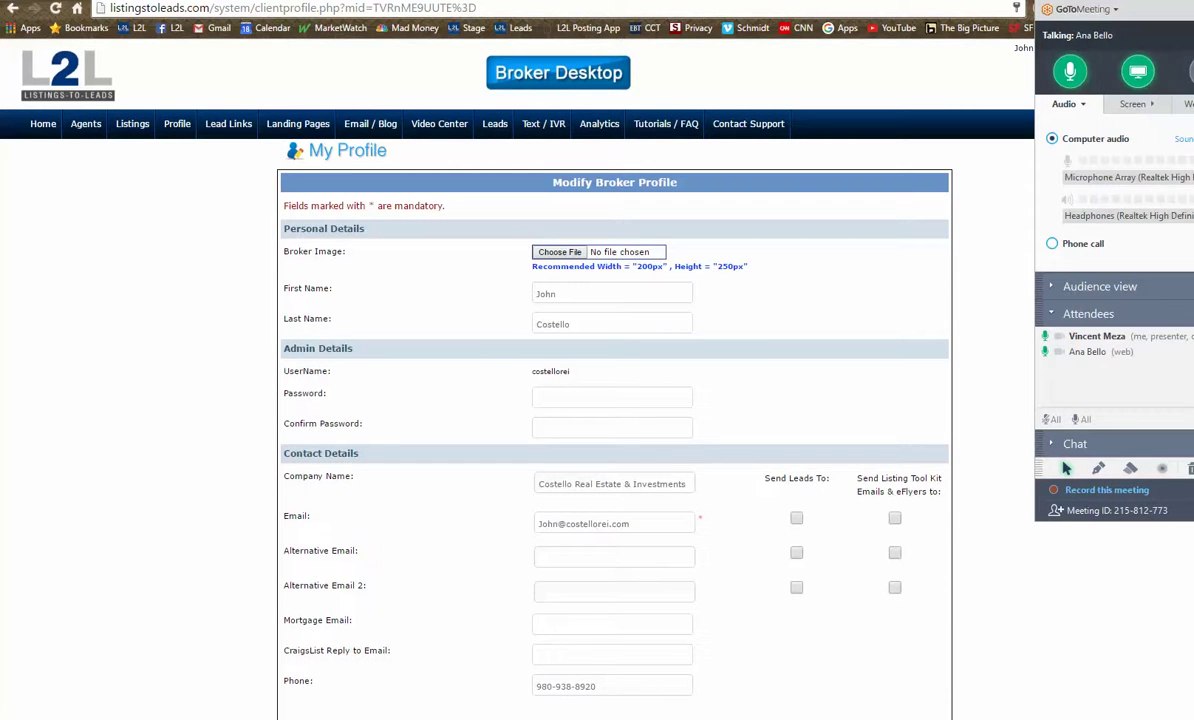
Step: End the GoToMeeting session for all attendees and confirm with Yes
left_click(686, 378)
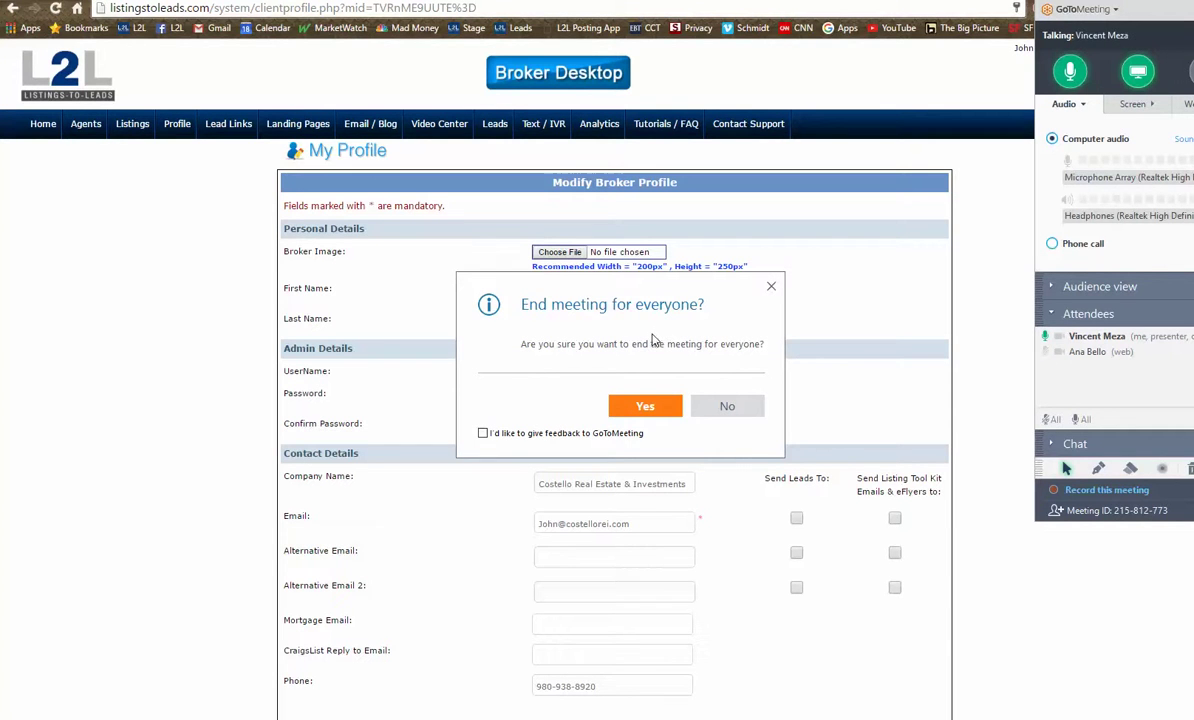
left_click(644, 405)
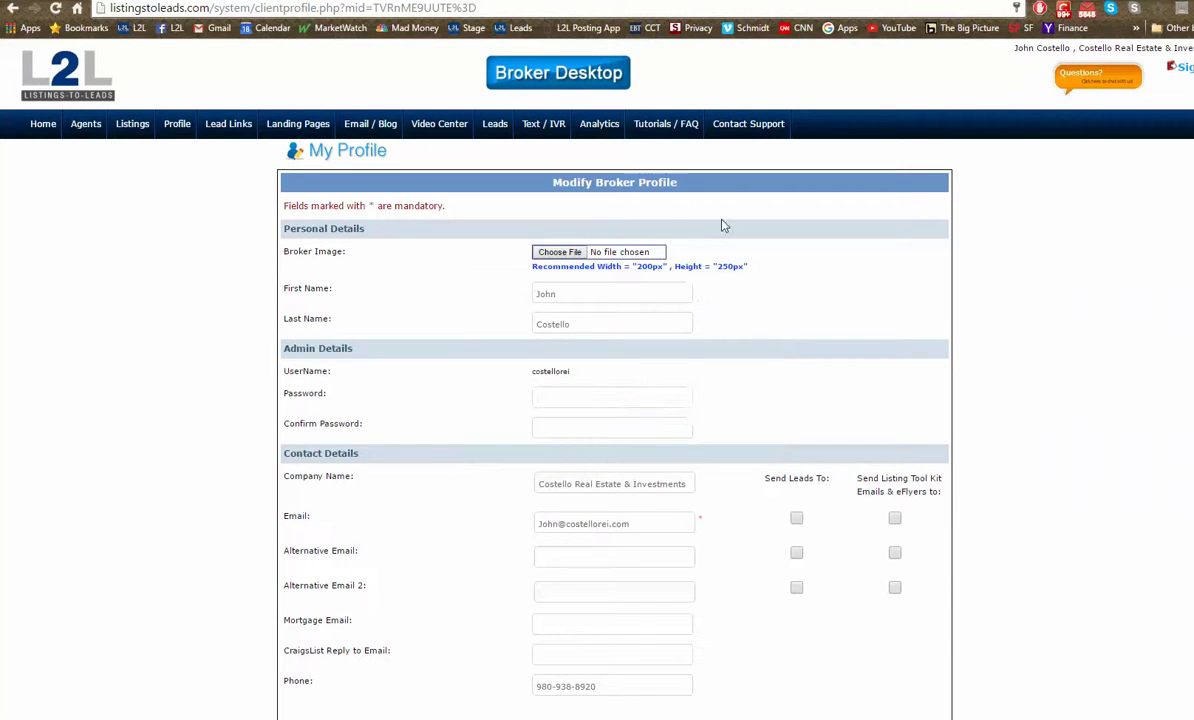